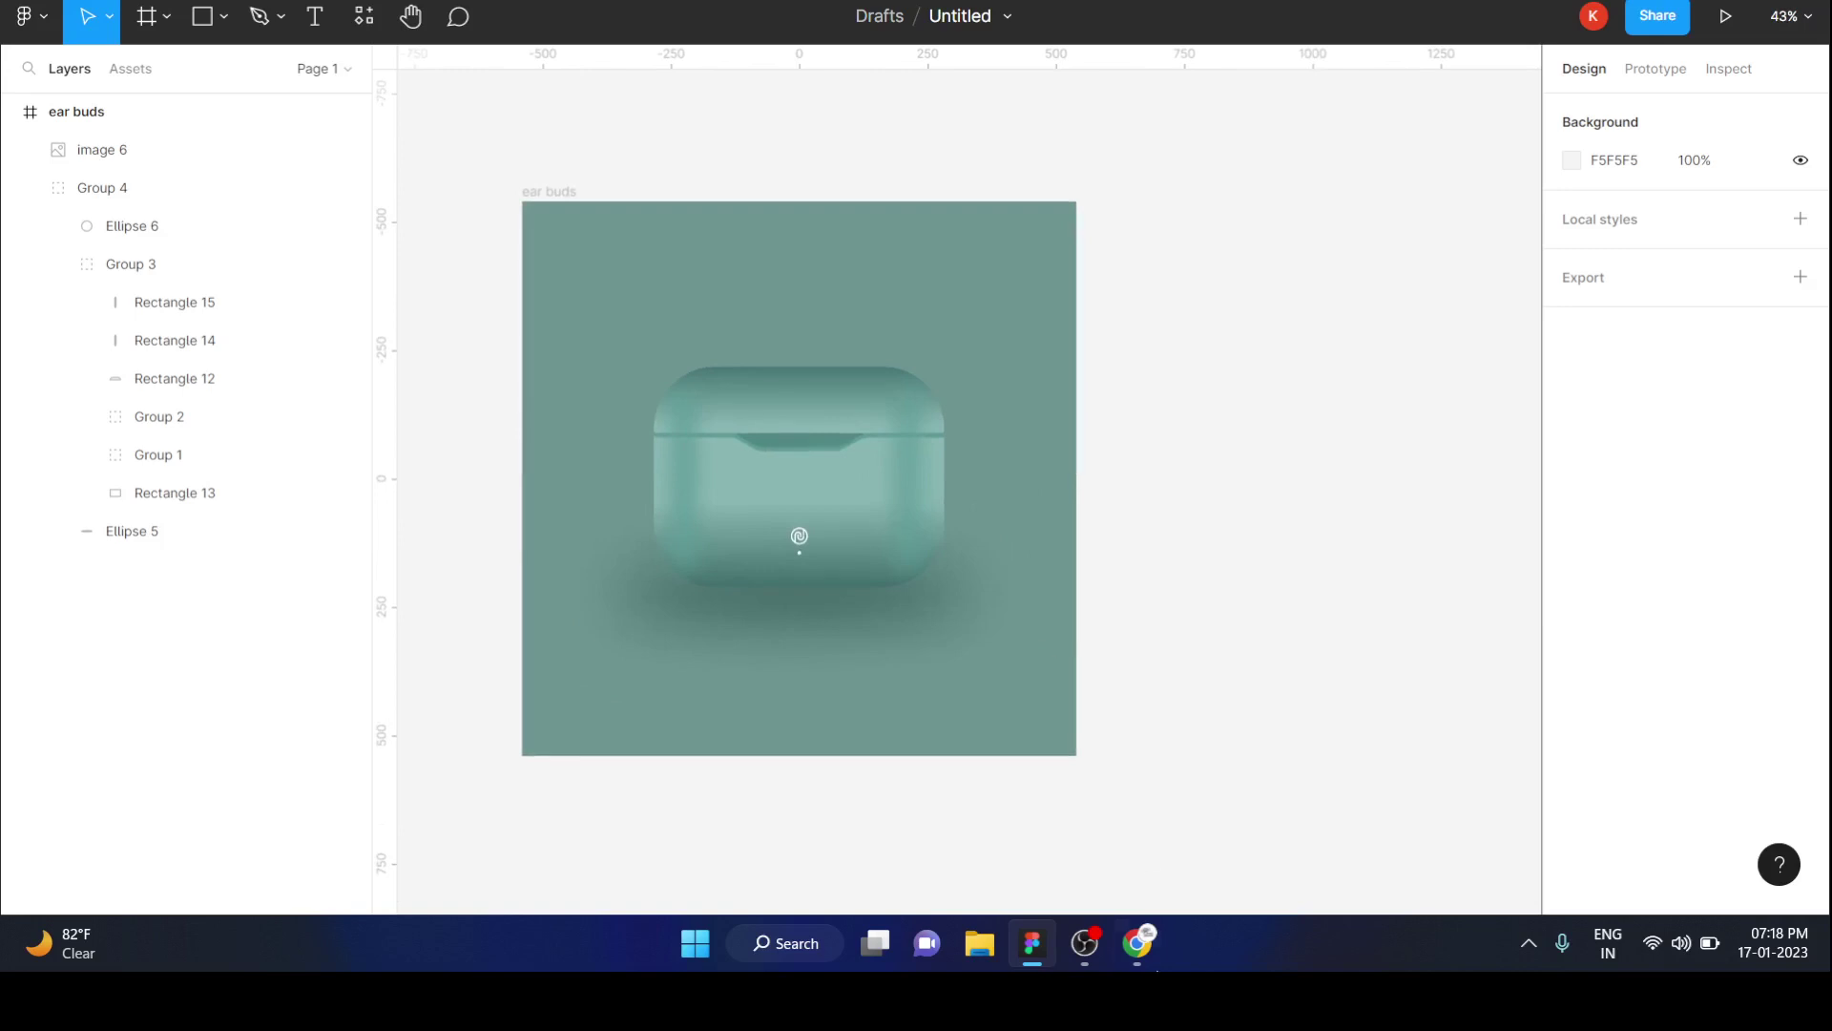
left_click(1137, 959)
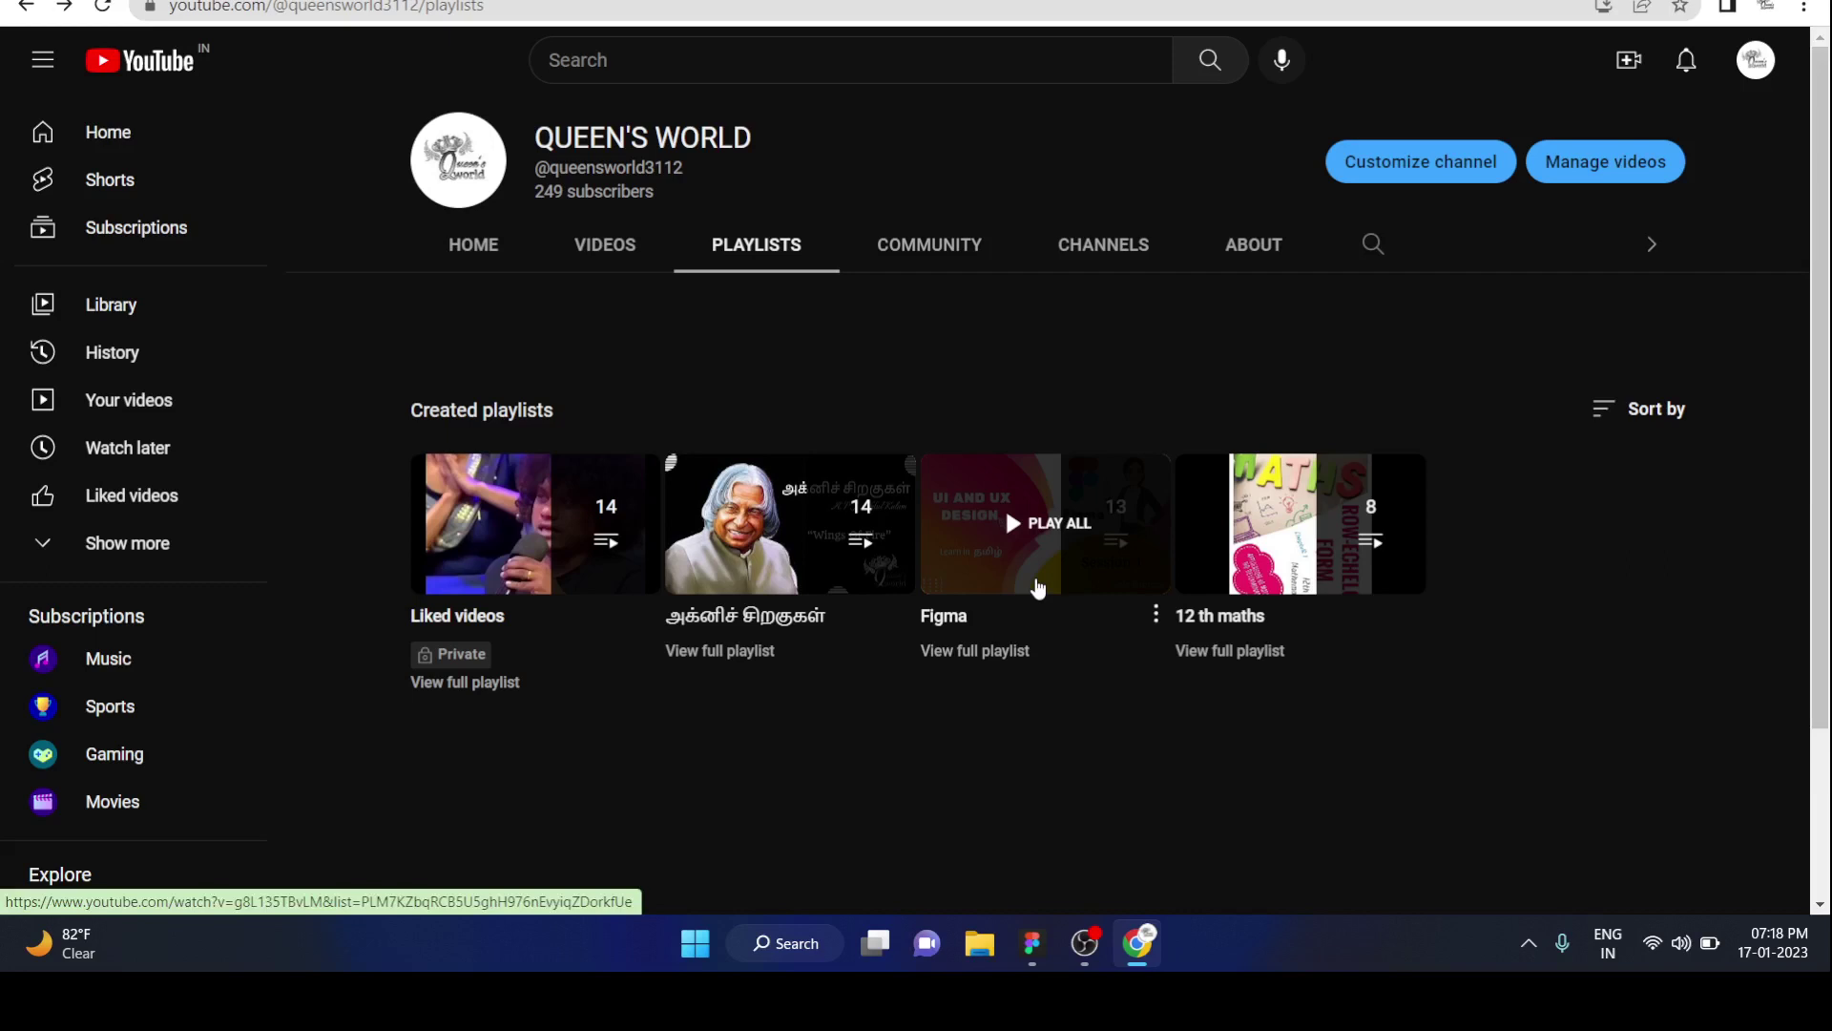
key("alt+Tab")
Add a 1080 × 1080 Instagram post frame beside the existing ear buds frame, placing it at X 690, Y -540.
scroll(1231, 401, "right", 2)
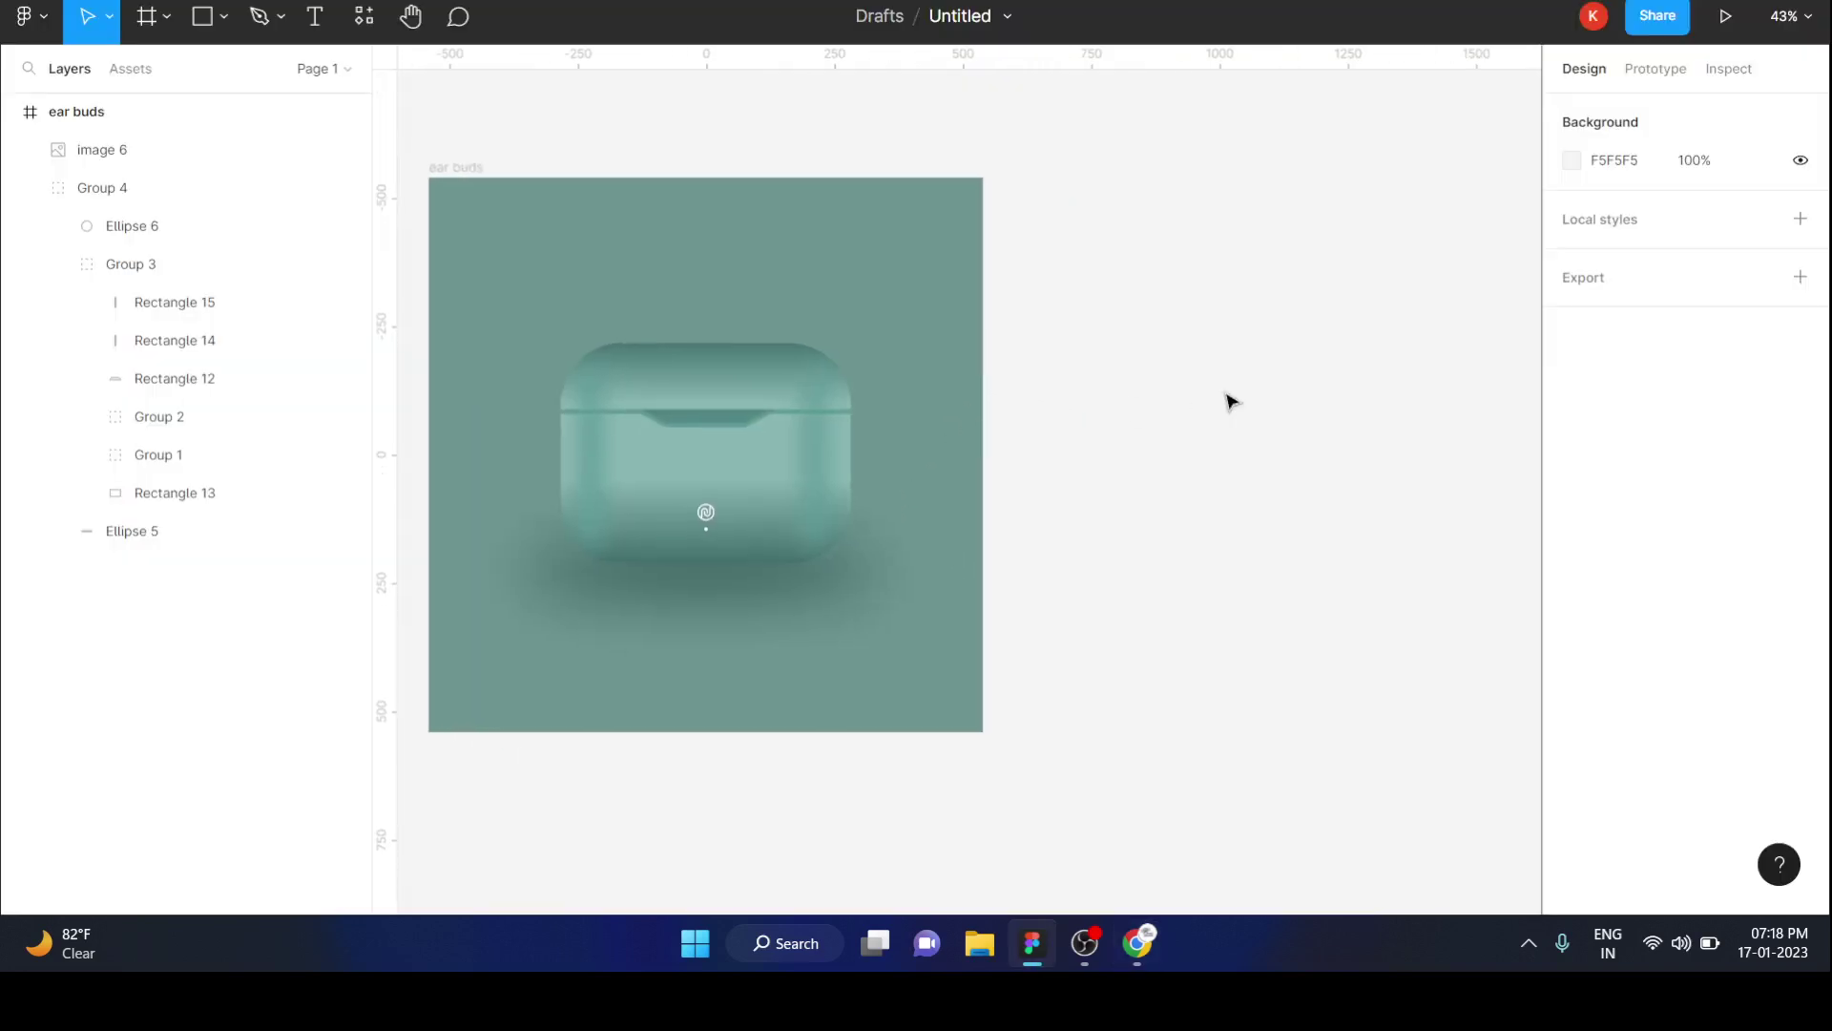
scroll(1231, 401, "down", 2, "ctrl")
scroll(1231, 401, "right", 3)
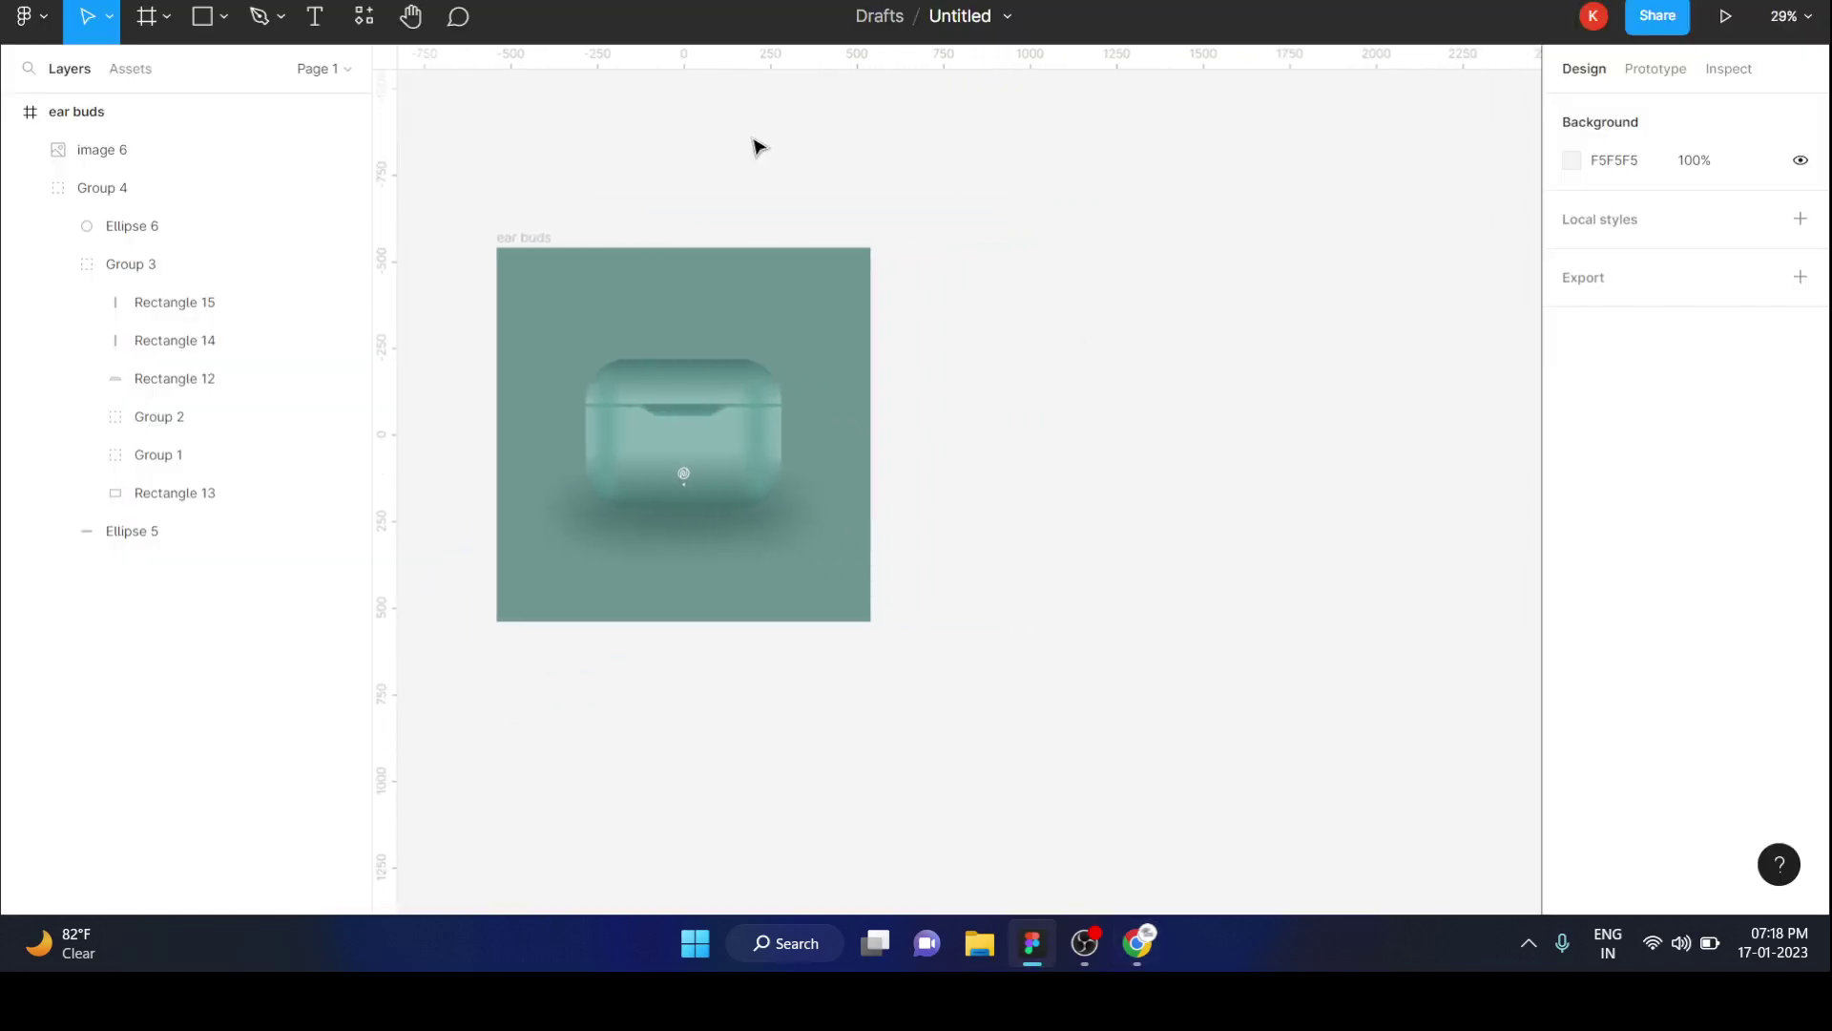
key("f")
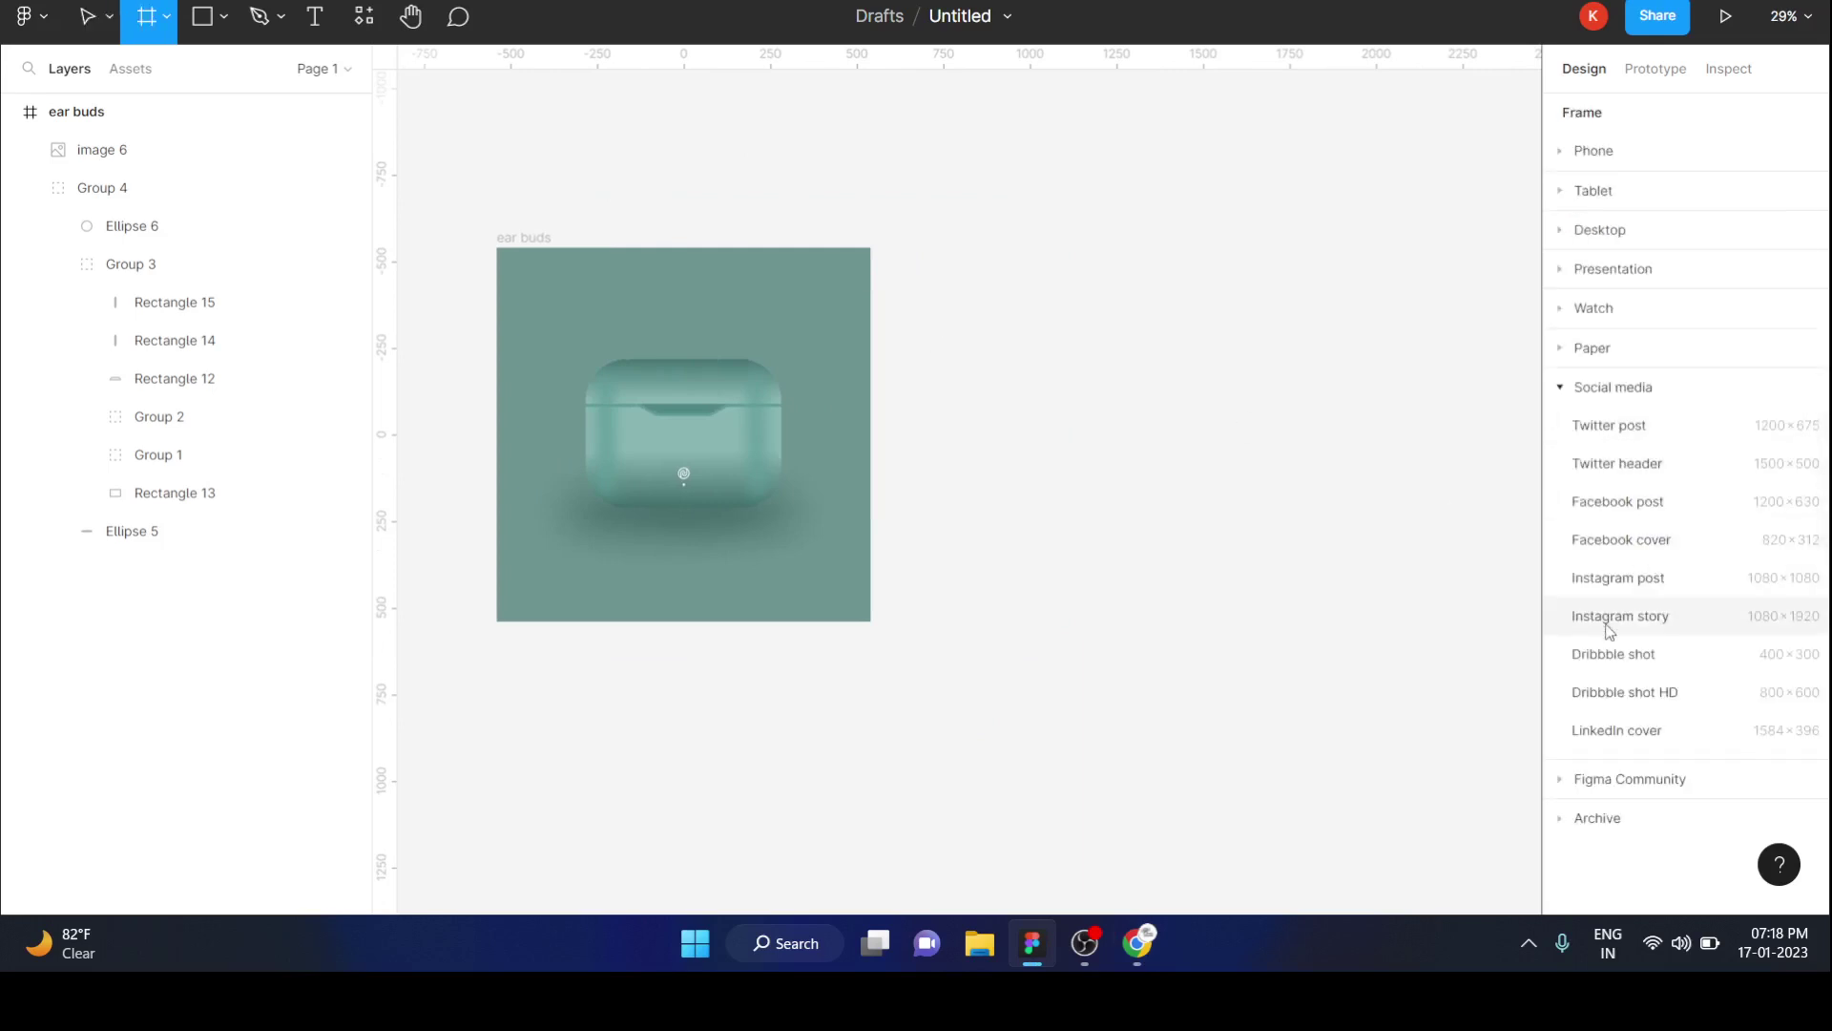
left_click(1599, 577)
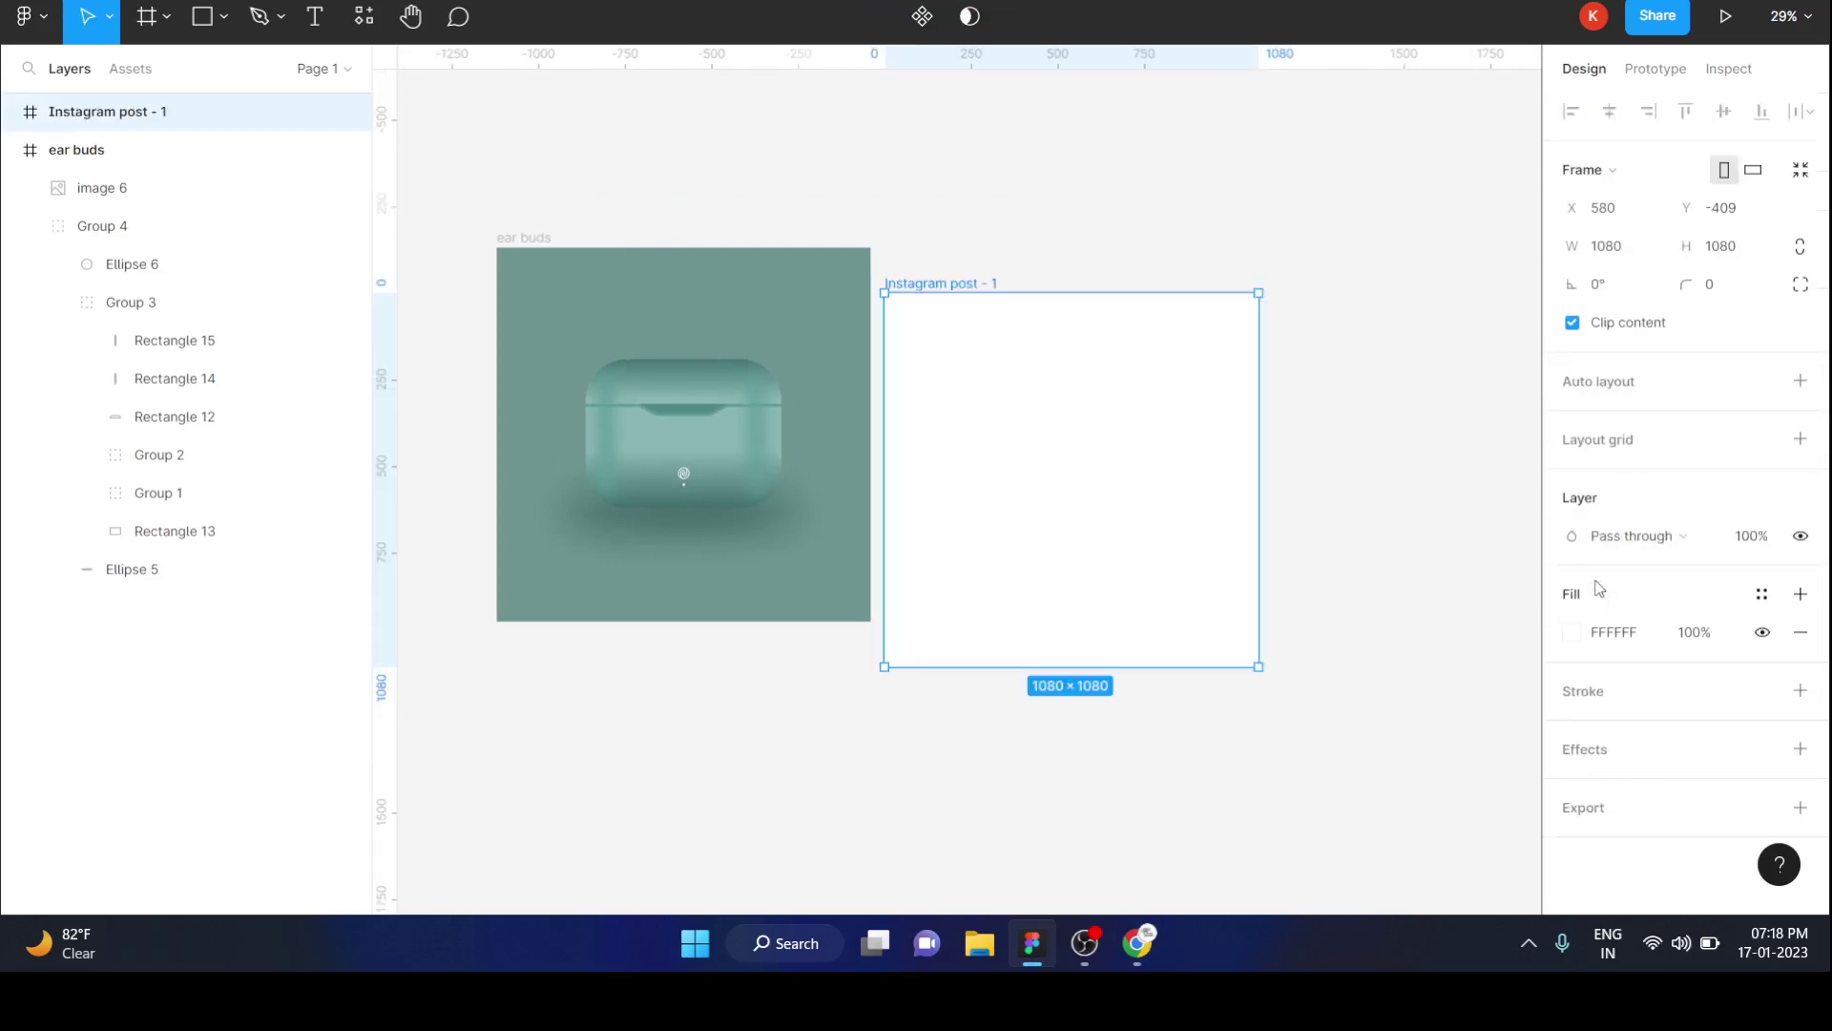
left_click_drag(1164, 411, 1195, 411)
Rename the new Instagram post frame "ear buds" and deselect it.
double_click(1012, 237)
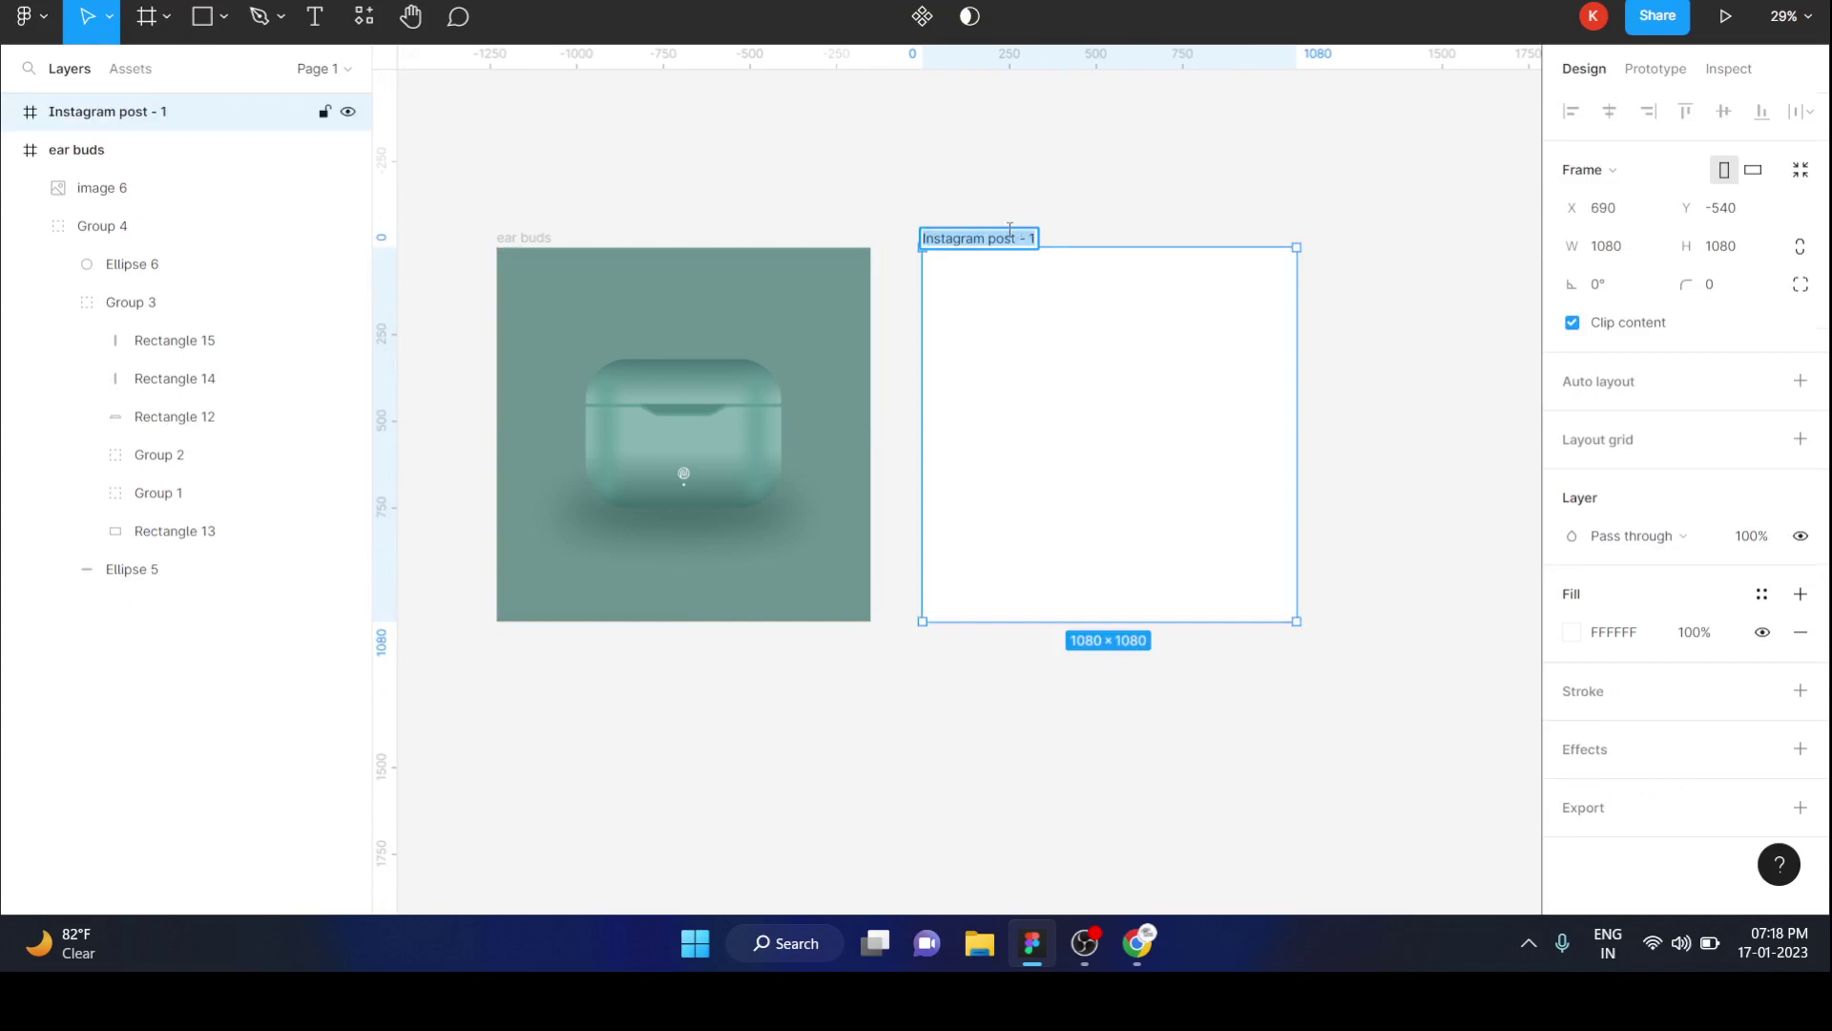
key("BackSpace")
type("ear buds")
key("Return")
left_click(981, 233)
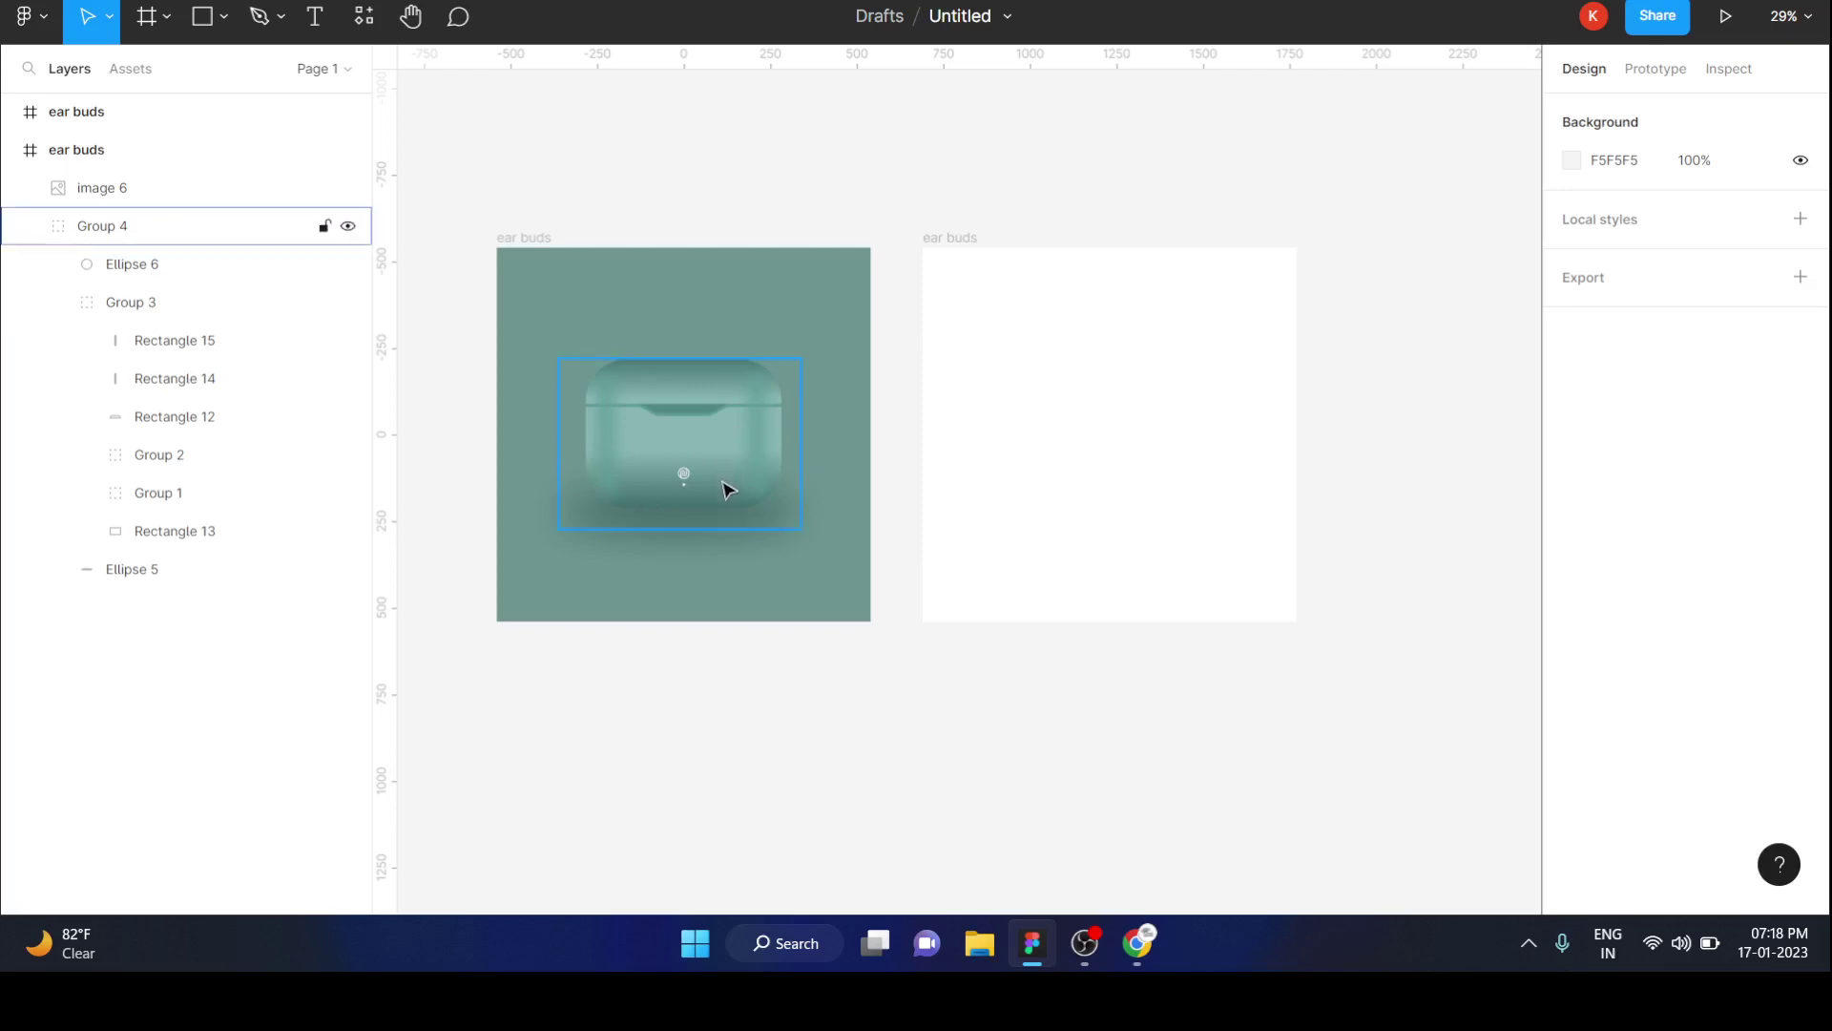
Draw a rectangle about 532 × 304 in the new frame and move it to about X 288, Y 455.
scroll(594, 439, "up", 3)
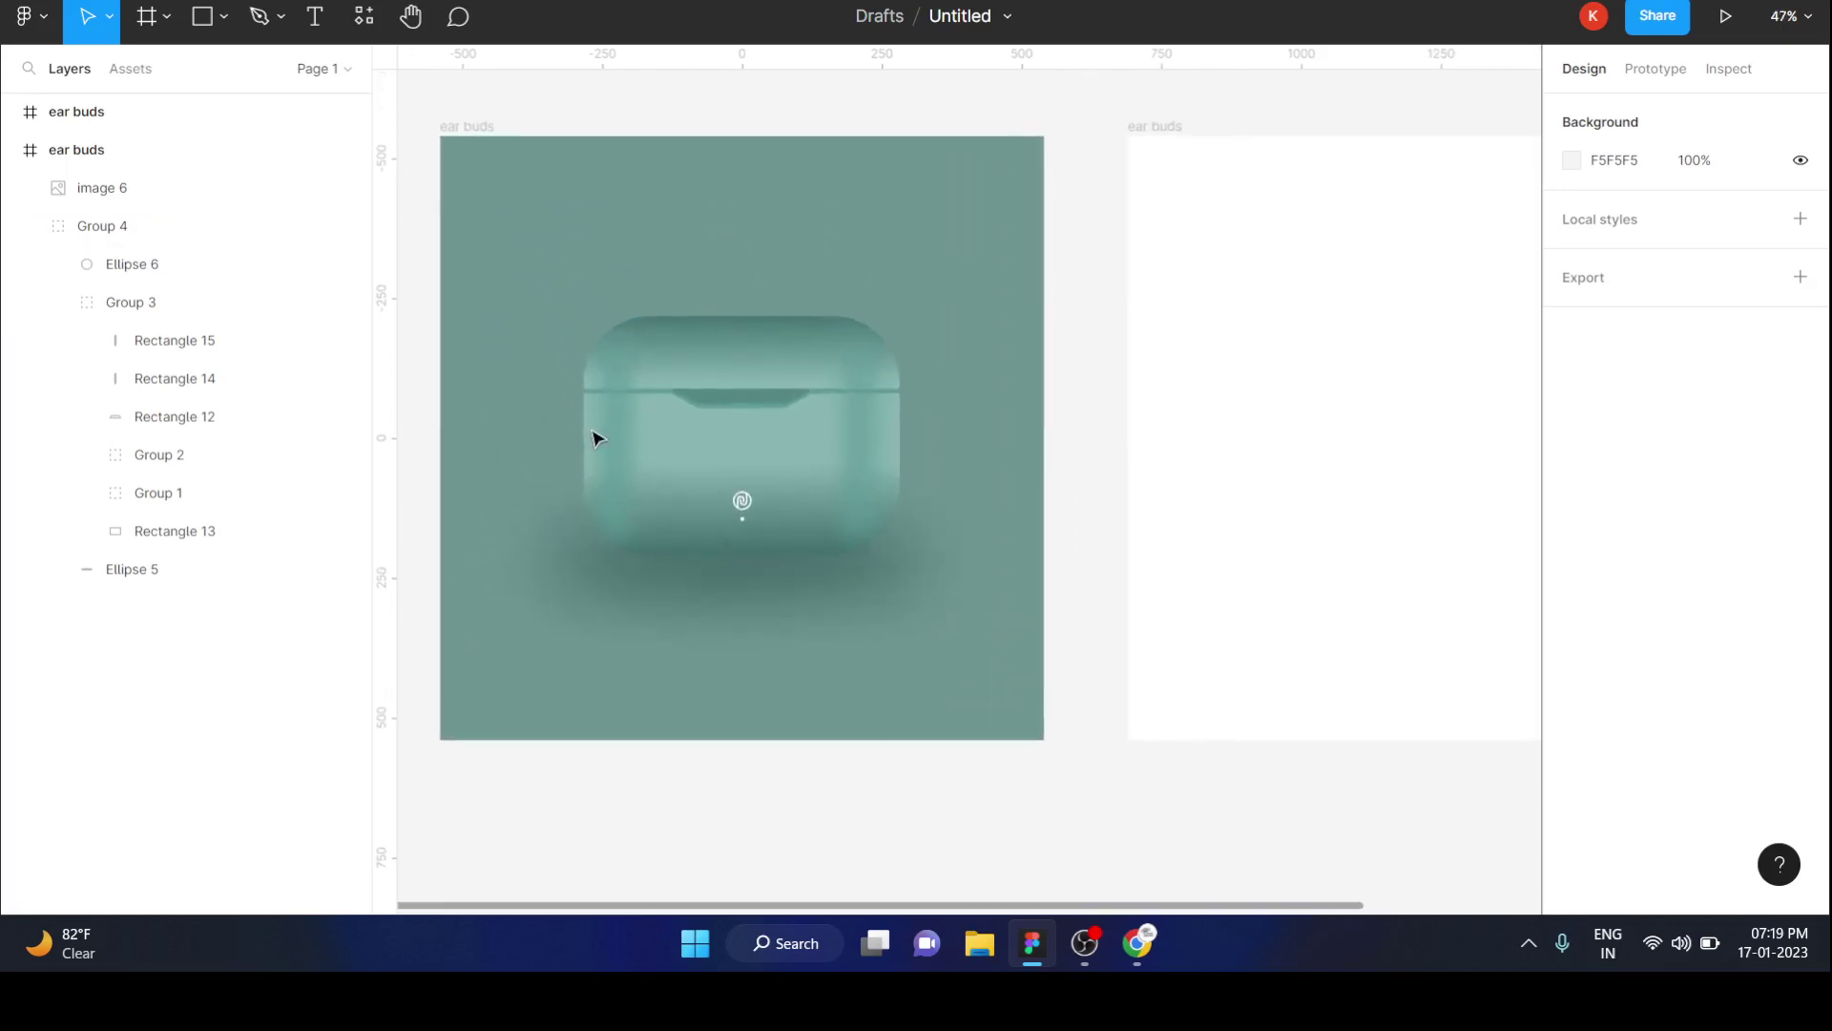
left_click(199, 18)
scroll(1310, 383, "right", 5)
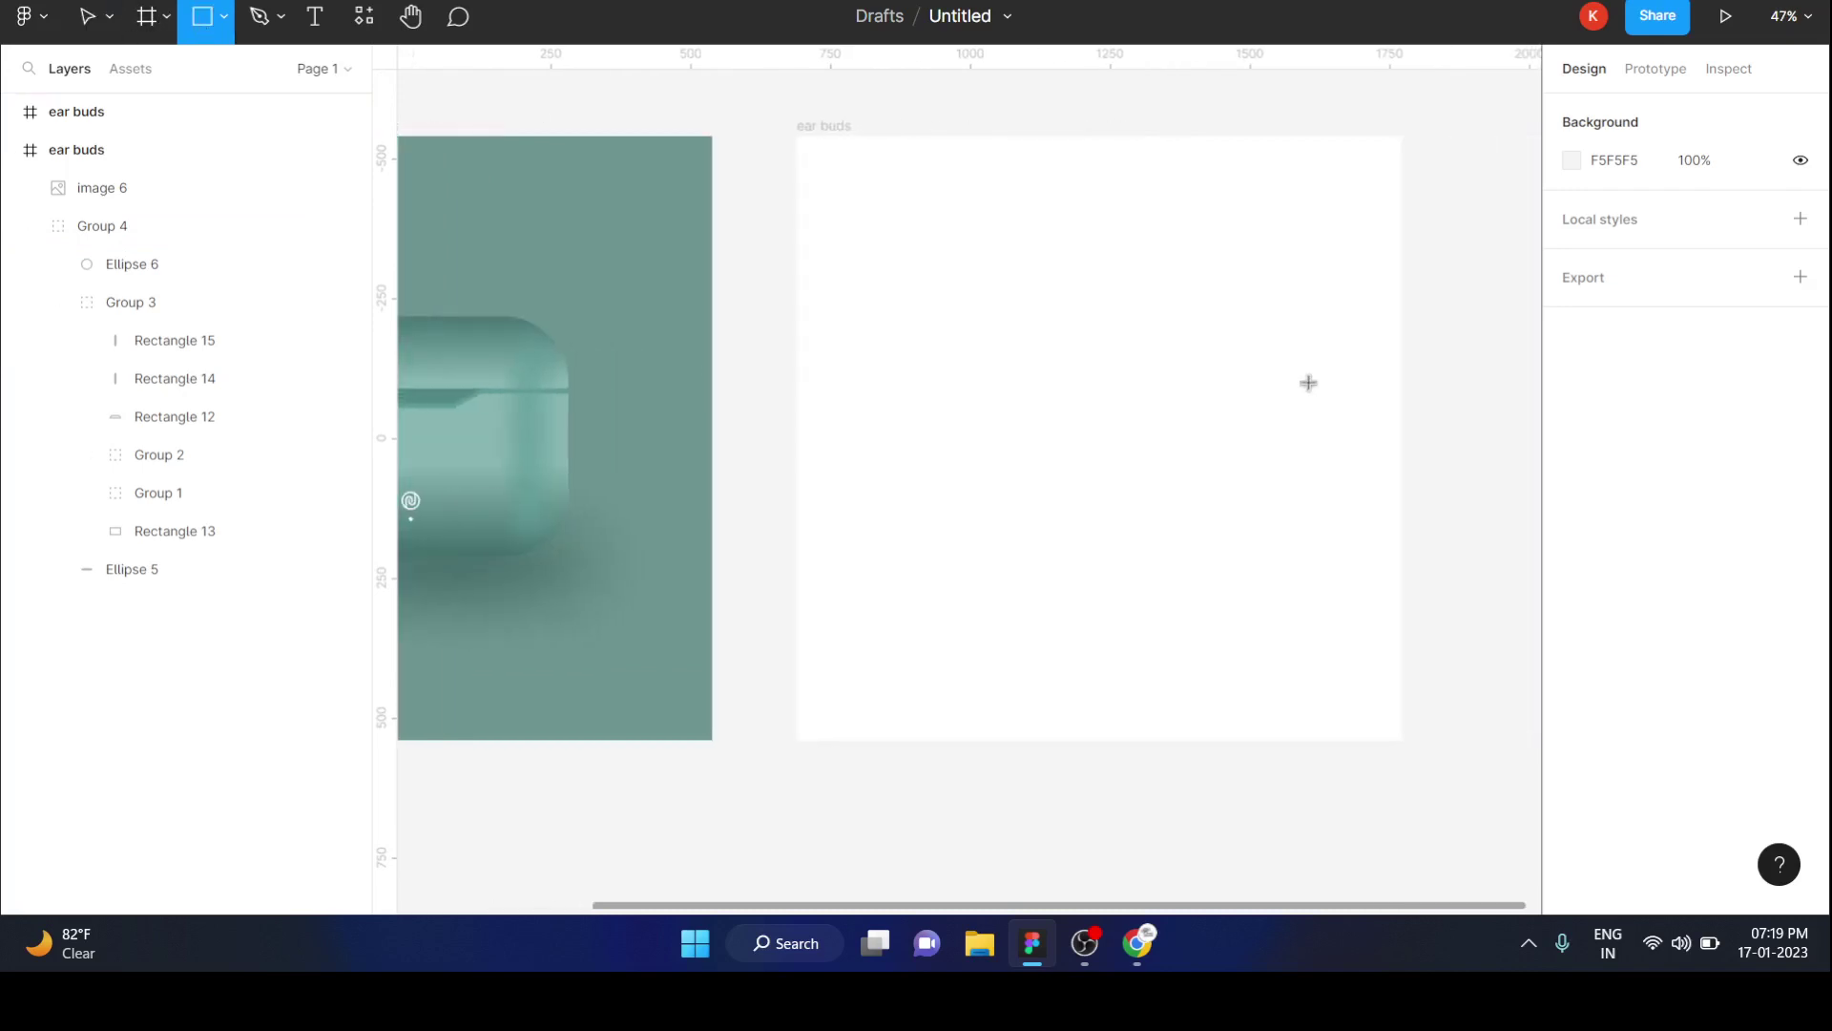
left_click_drag(883, 389, 1183, 561)
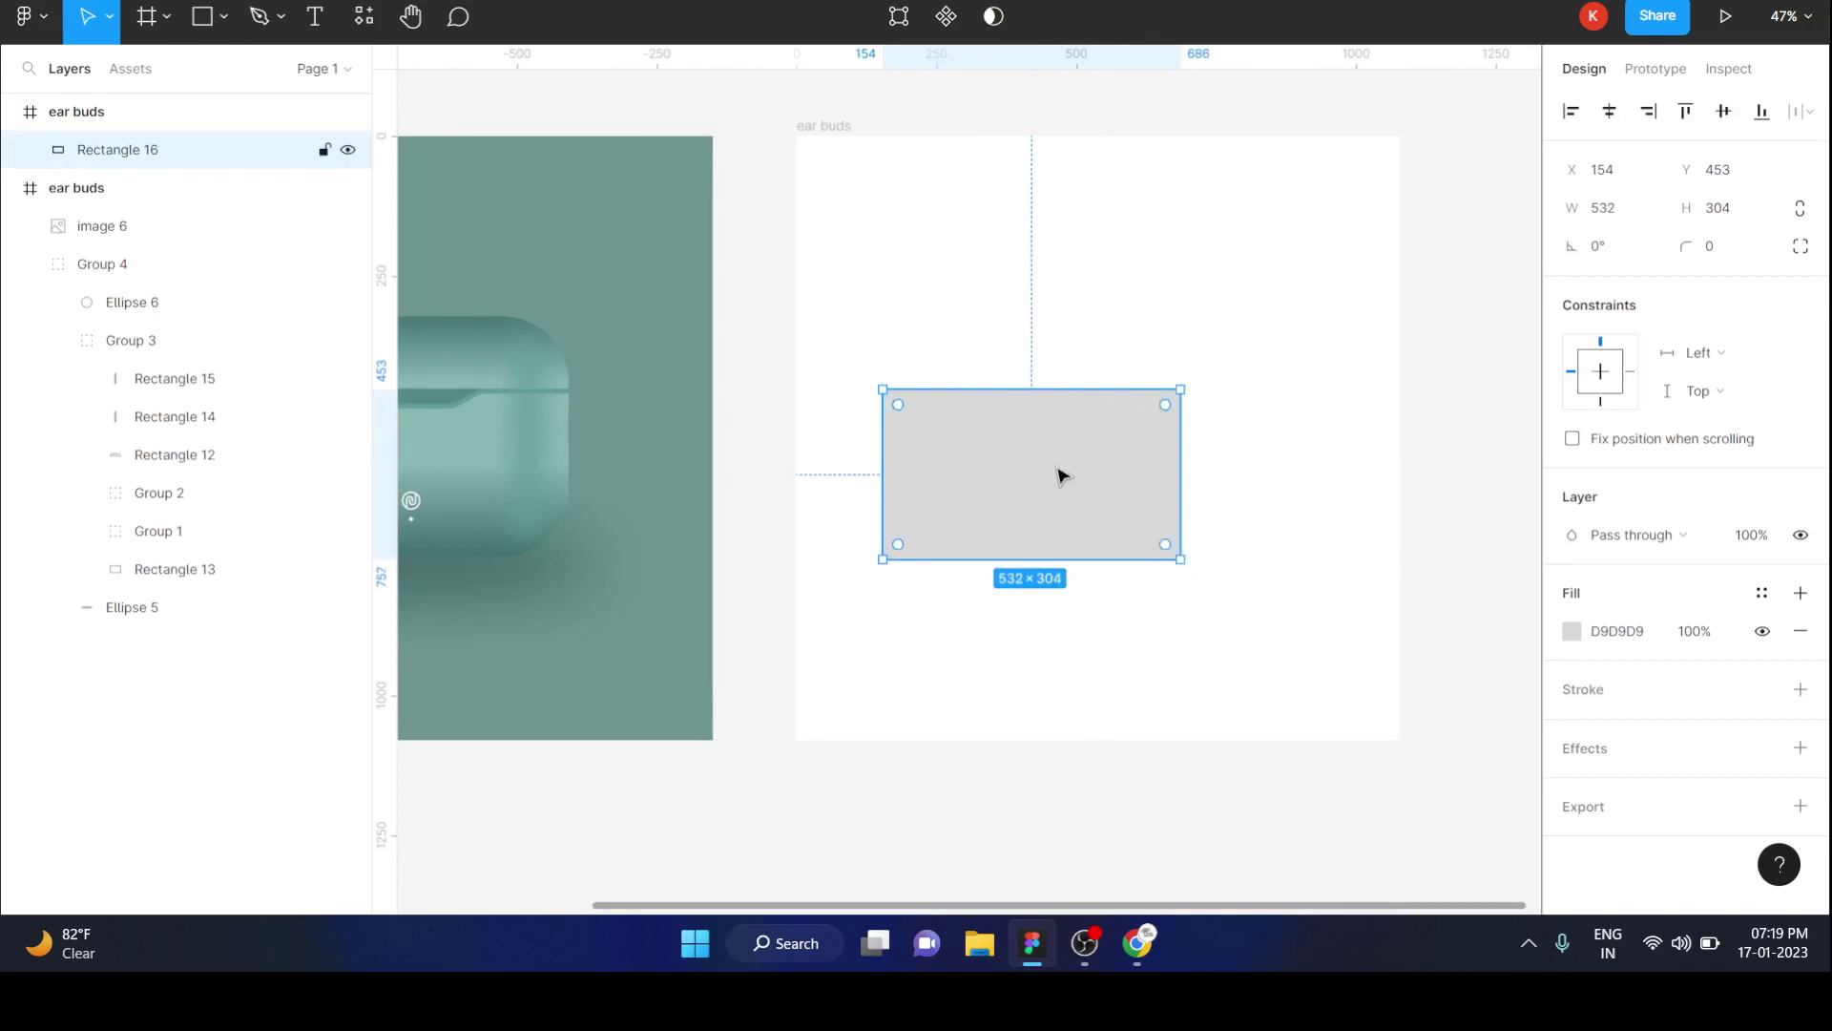
mouse_move(1058, 475)
left_mouse_down()
mouse_move(1168, 474)
mouse_move(1132, 478)
left_mouse_up()
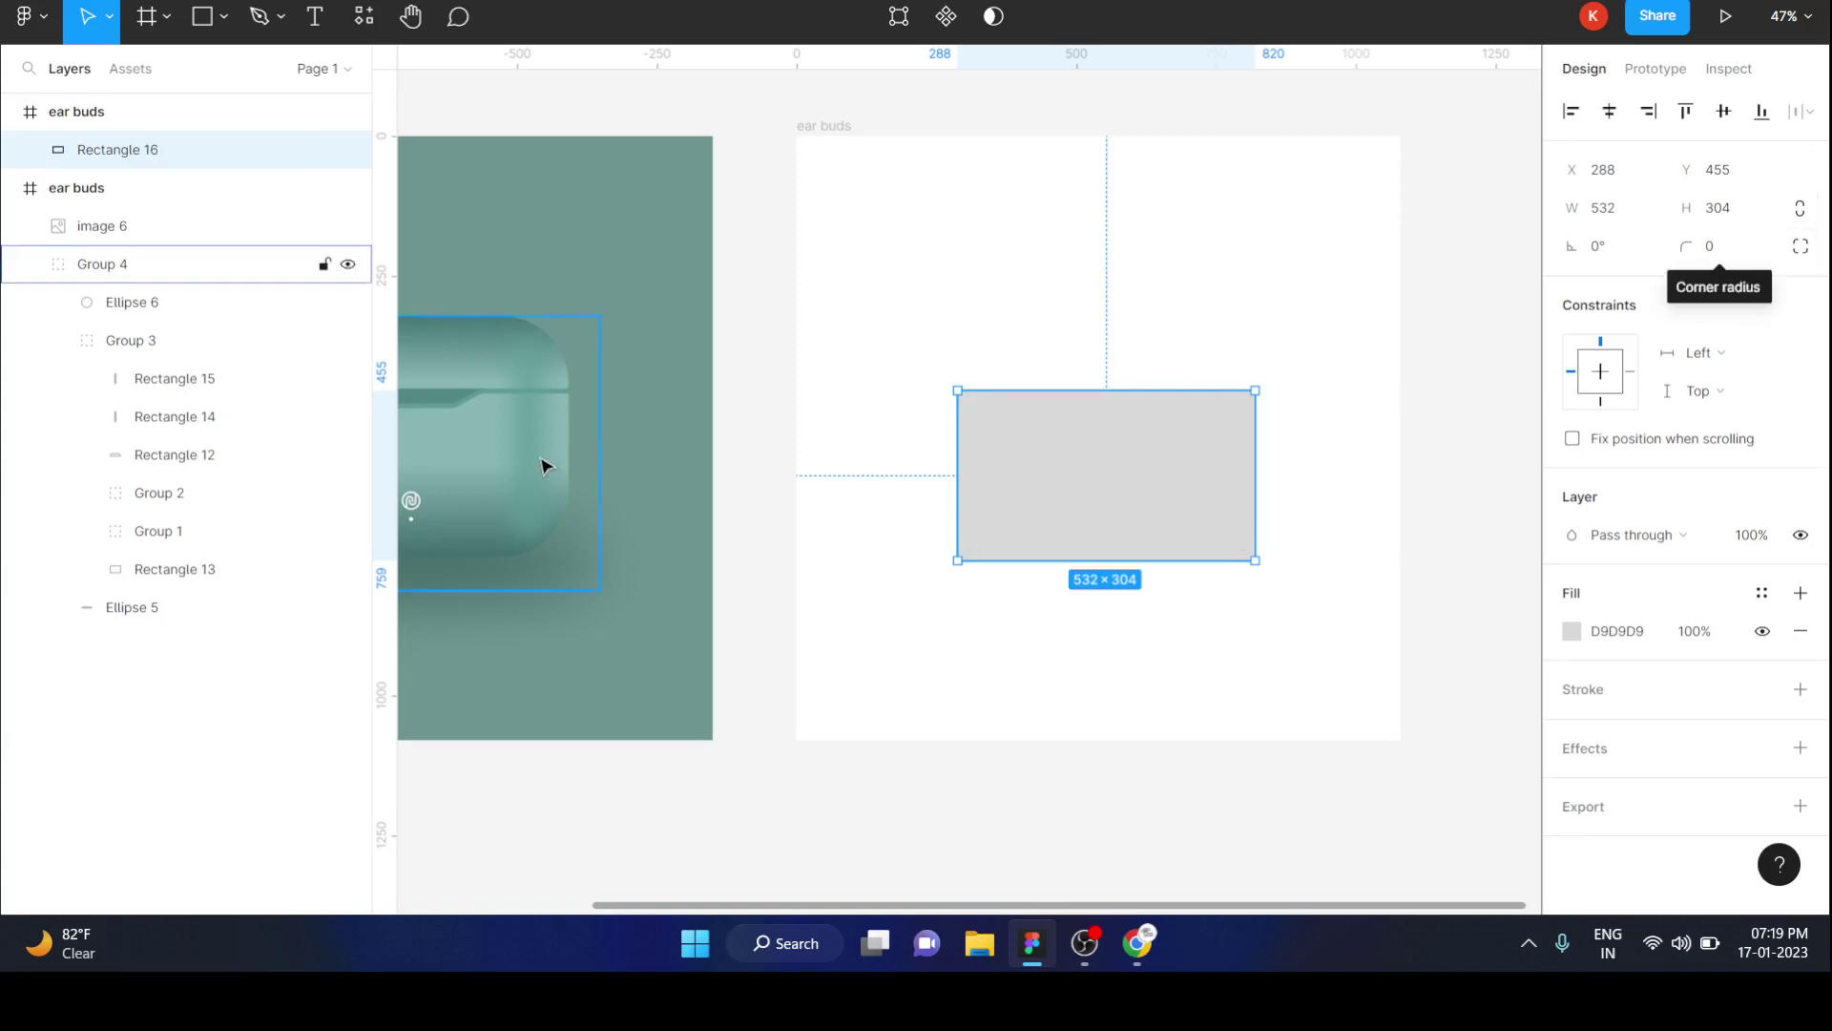
Compare with the finished case's rounded corners and enable independent corner radii for the grey rectangle.
scroll(761, 434, "left", 3)
scroll(760, 424, "up", 5)
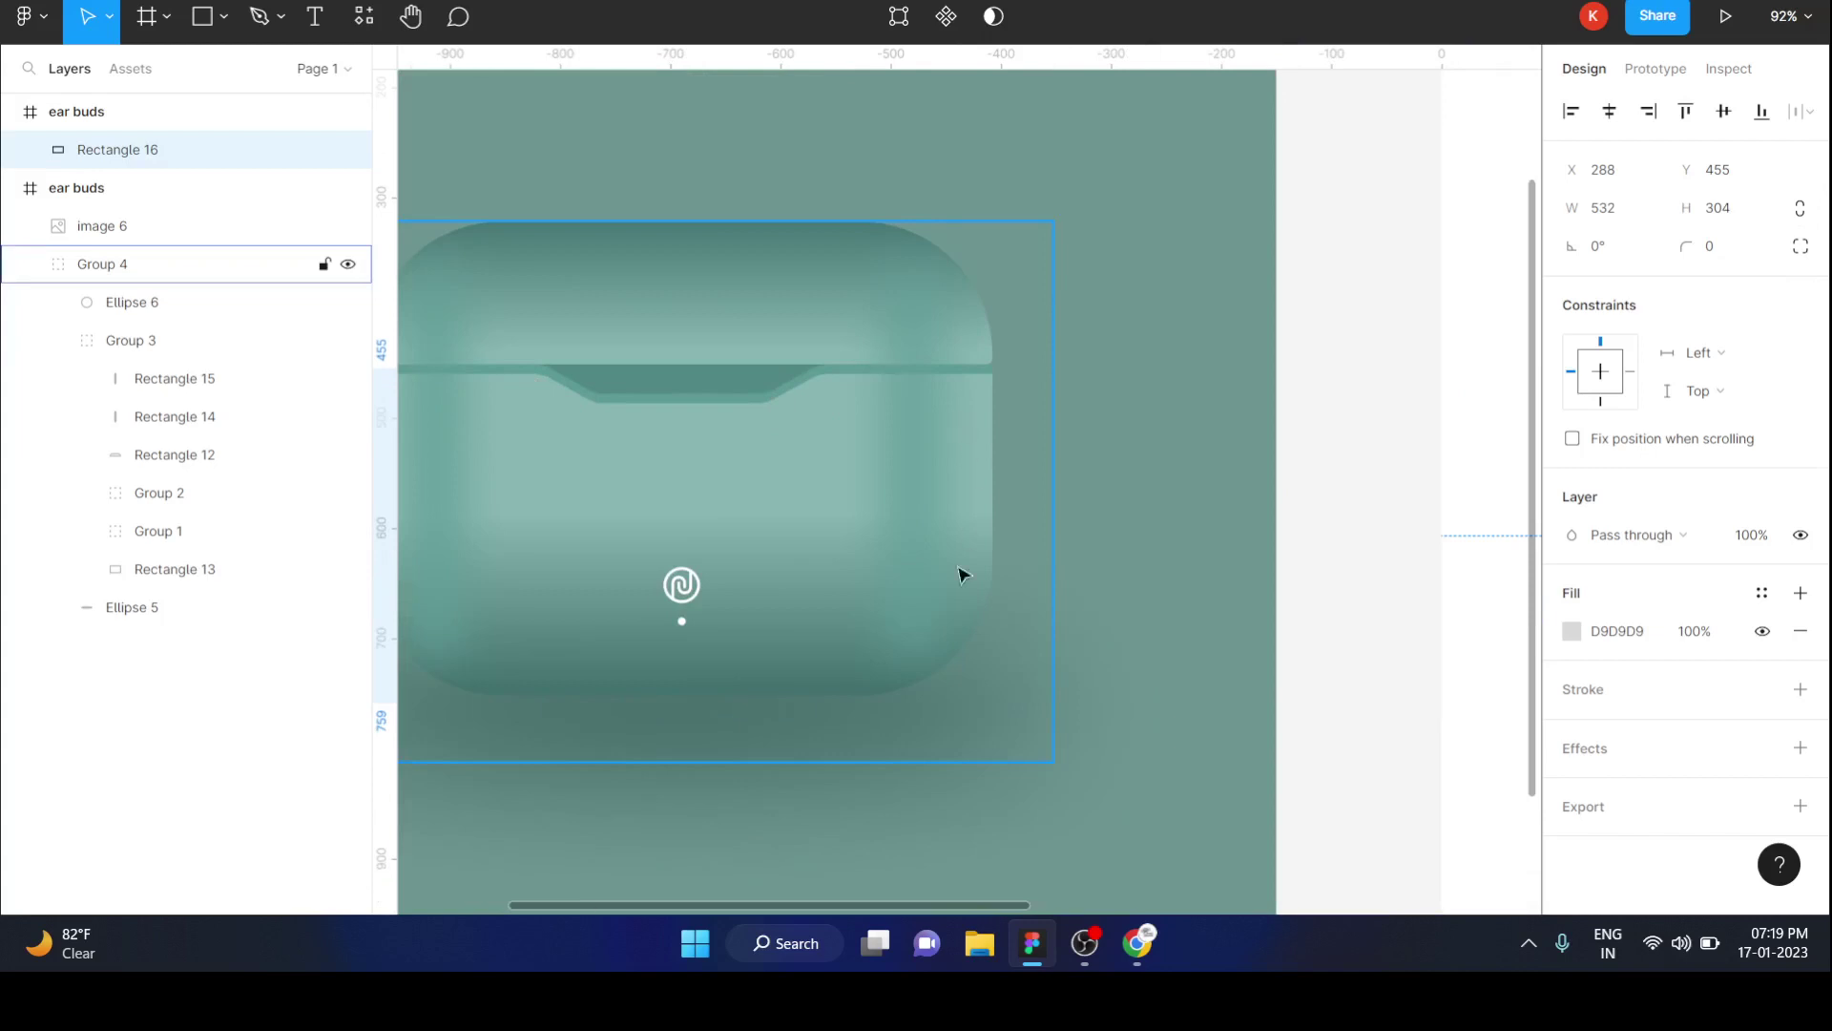
scroll(879, 408, "right", 5)
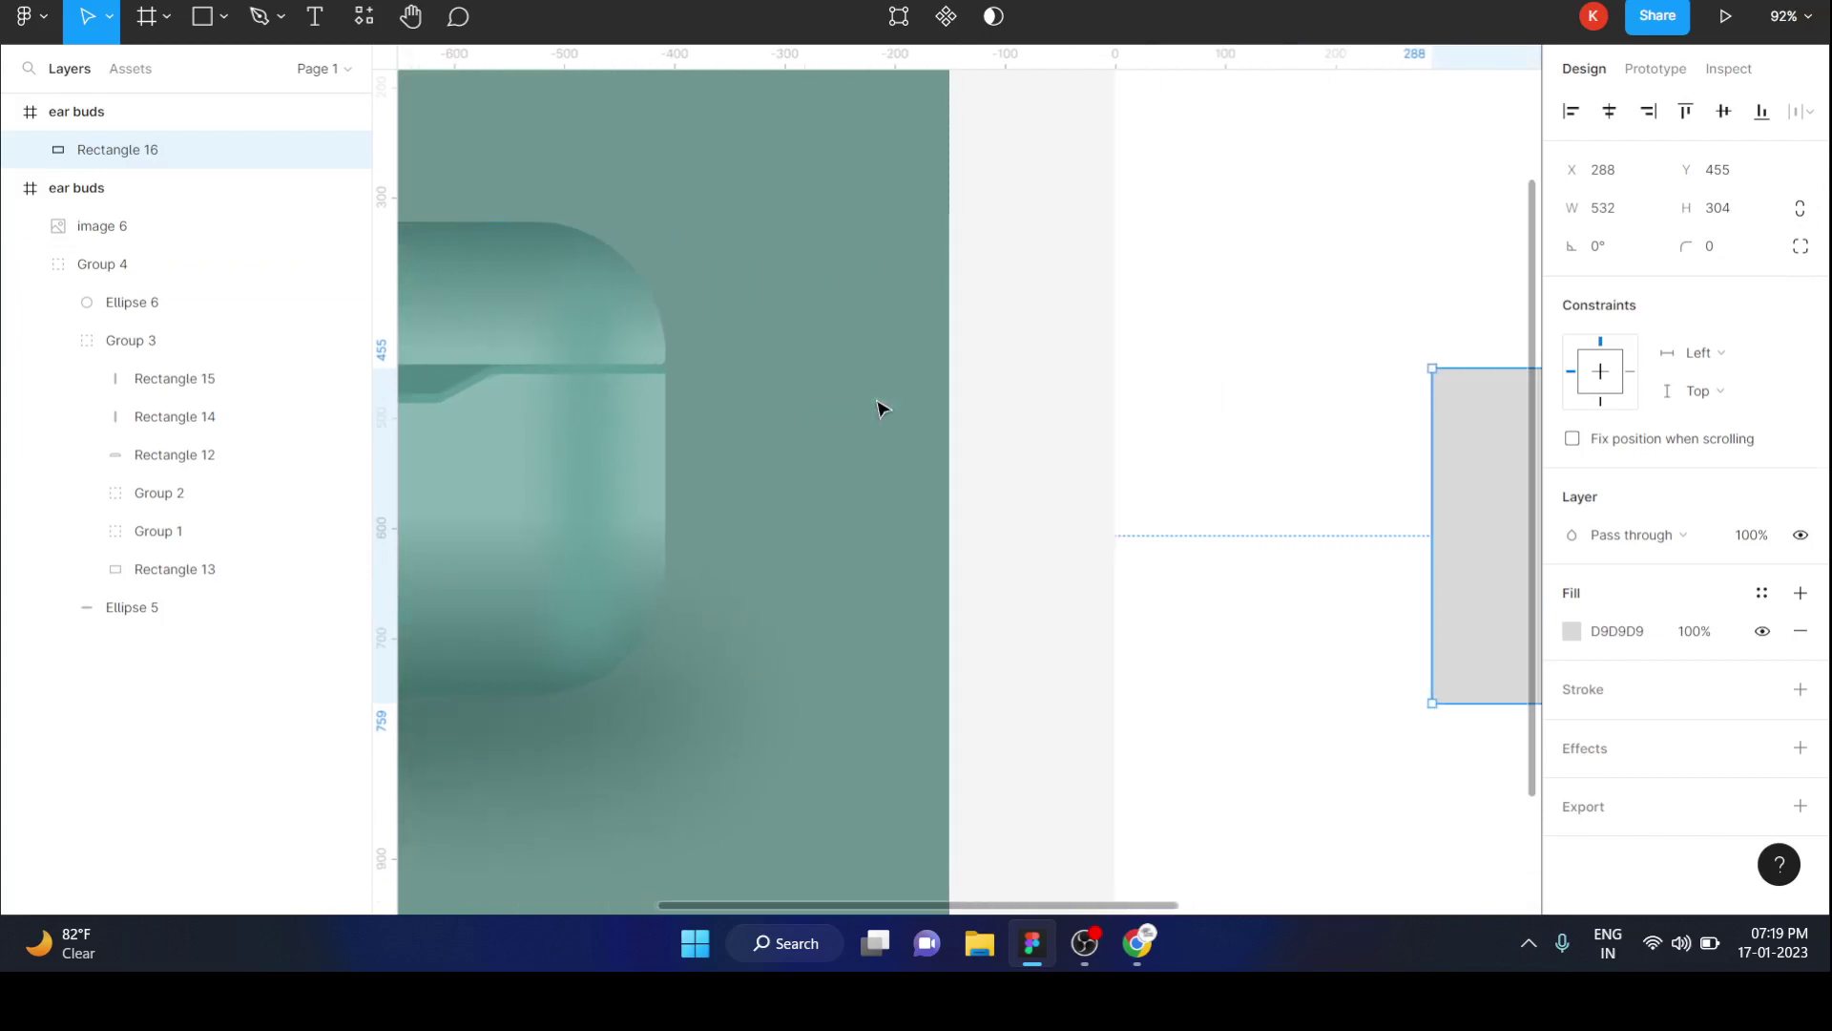
scroll(879, 409, "down", 4)
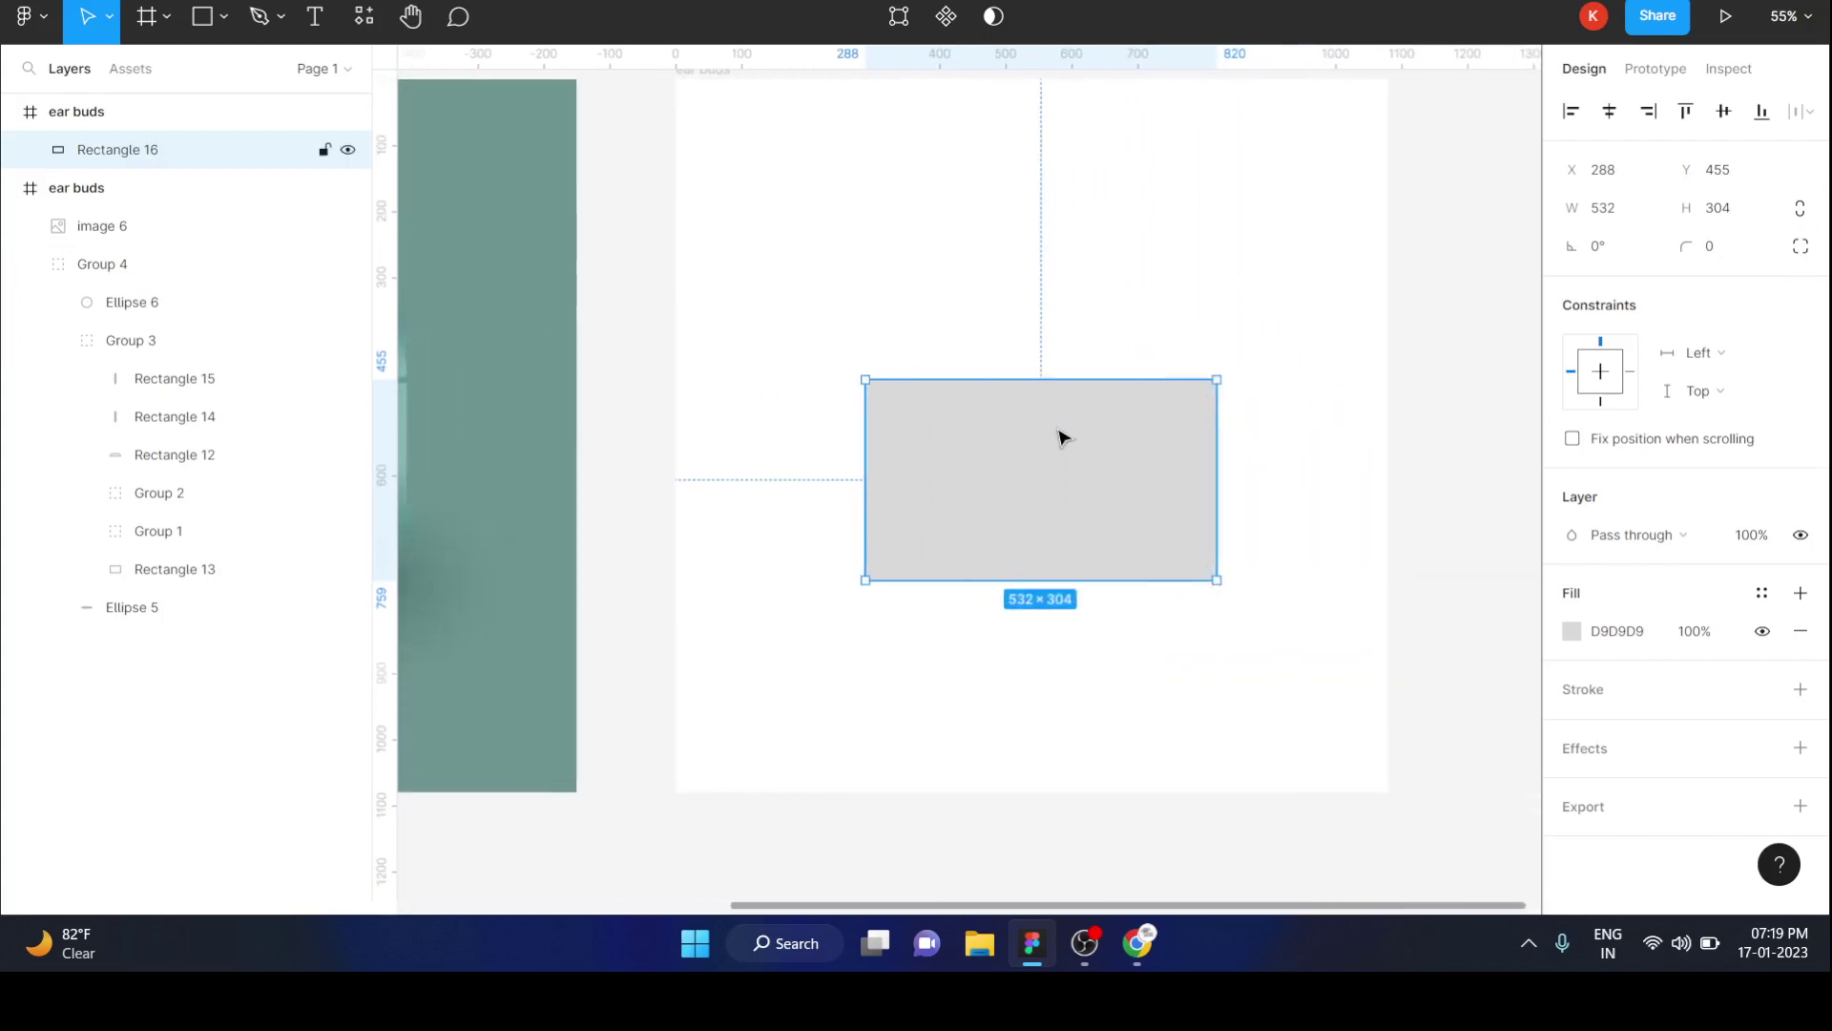
left_click(1794, 250)
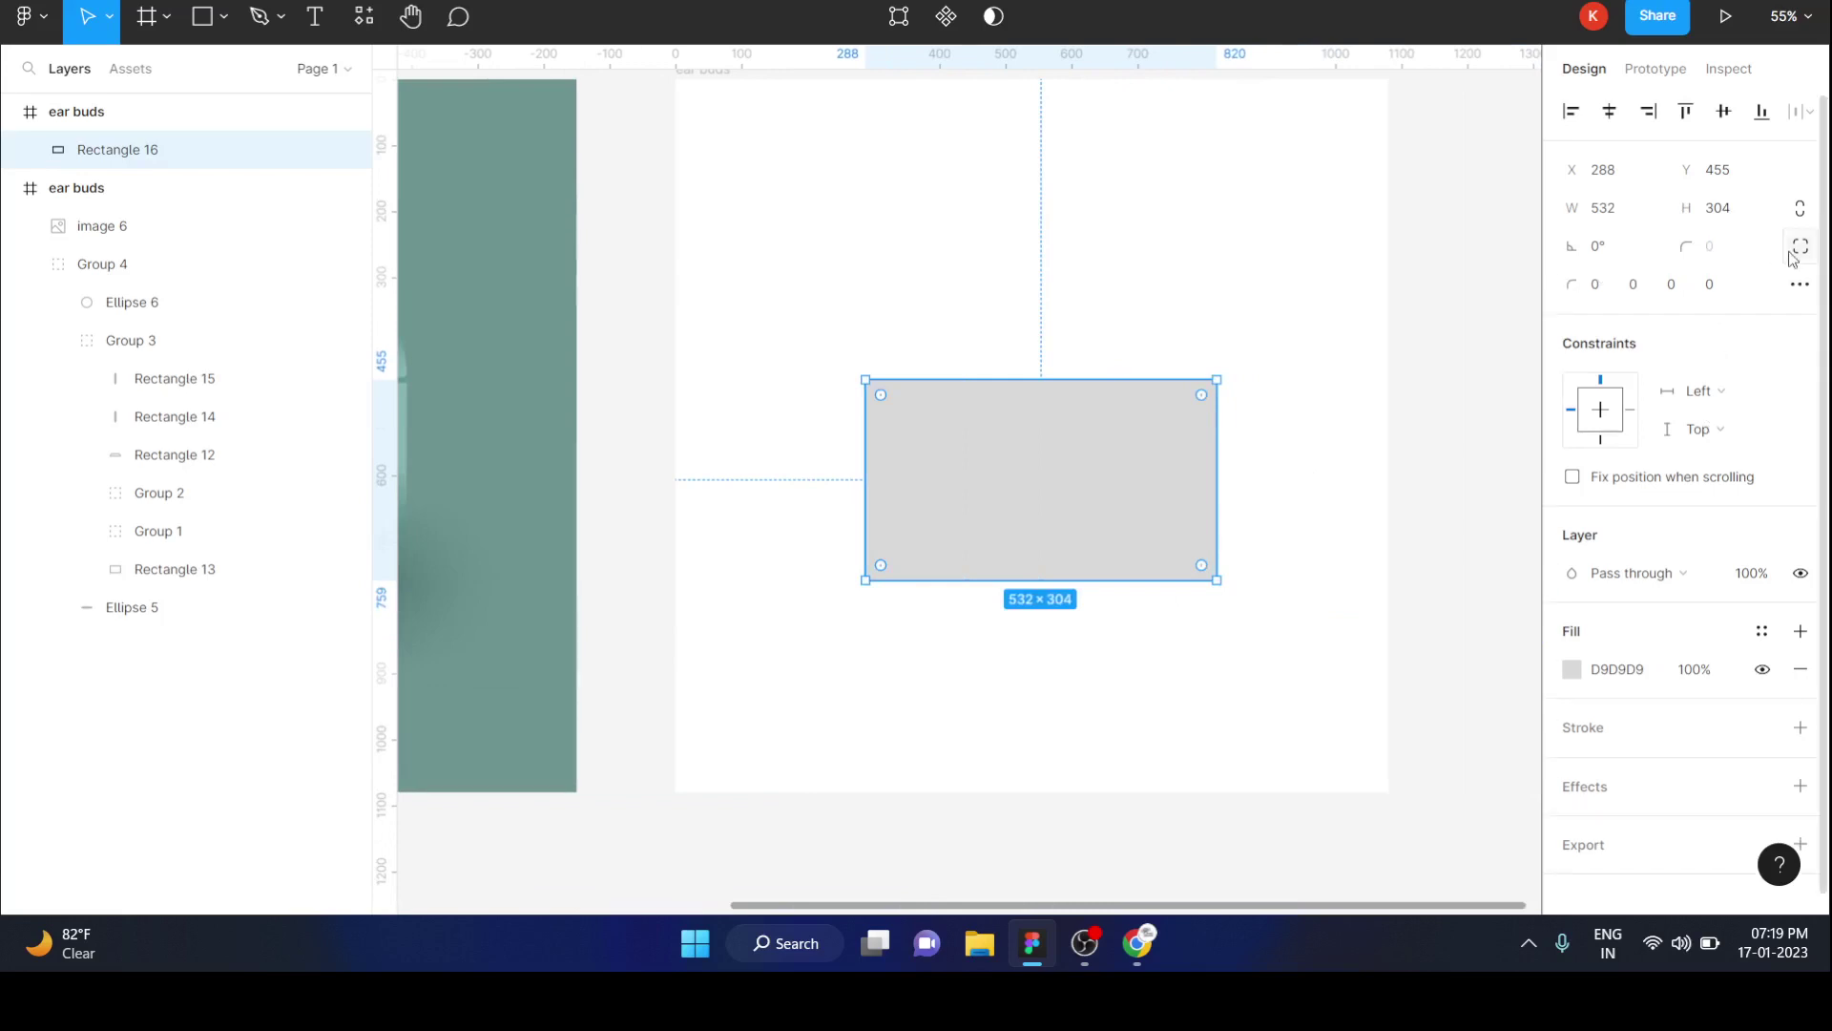
Set the grey rectangle's bottom right and bottom left corner radii to 150.
left_click(1696, 291)
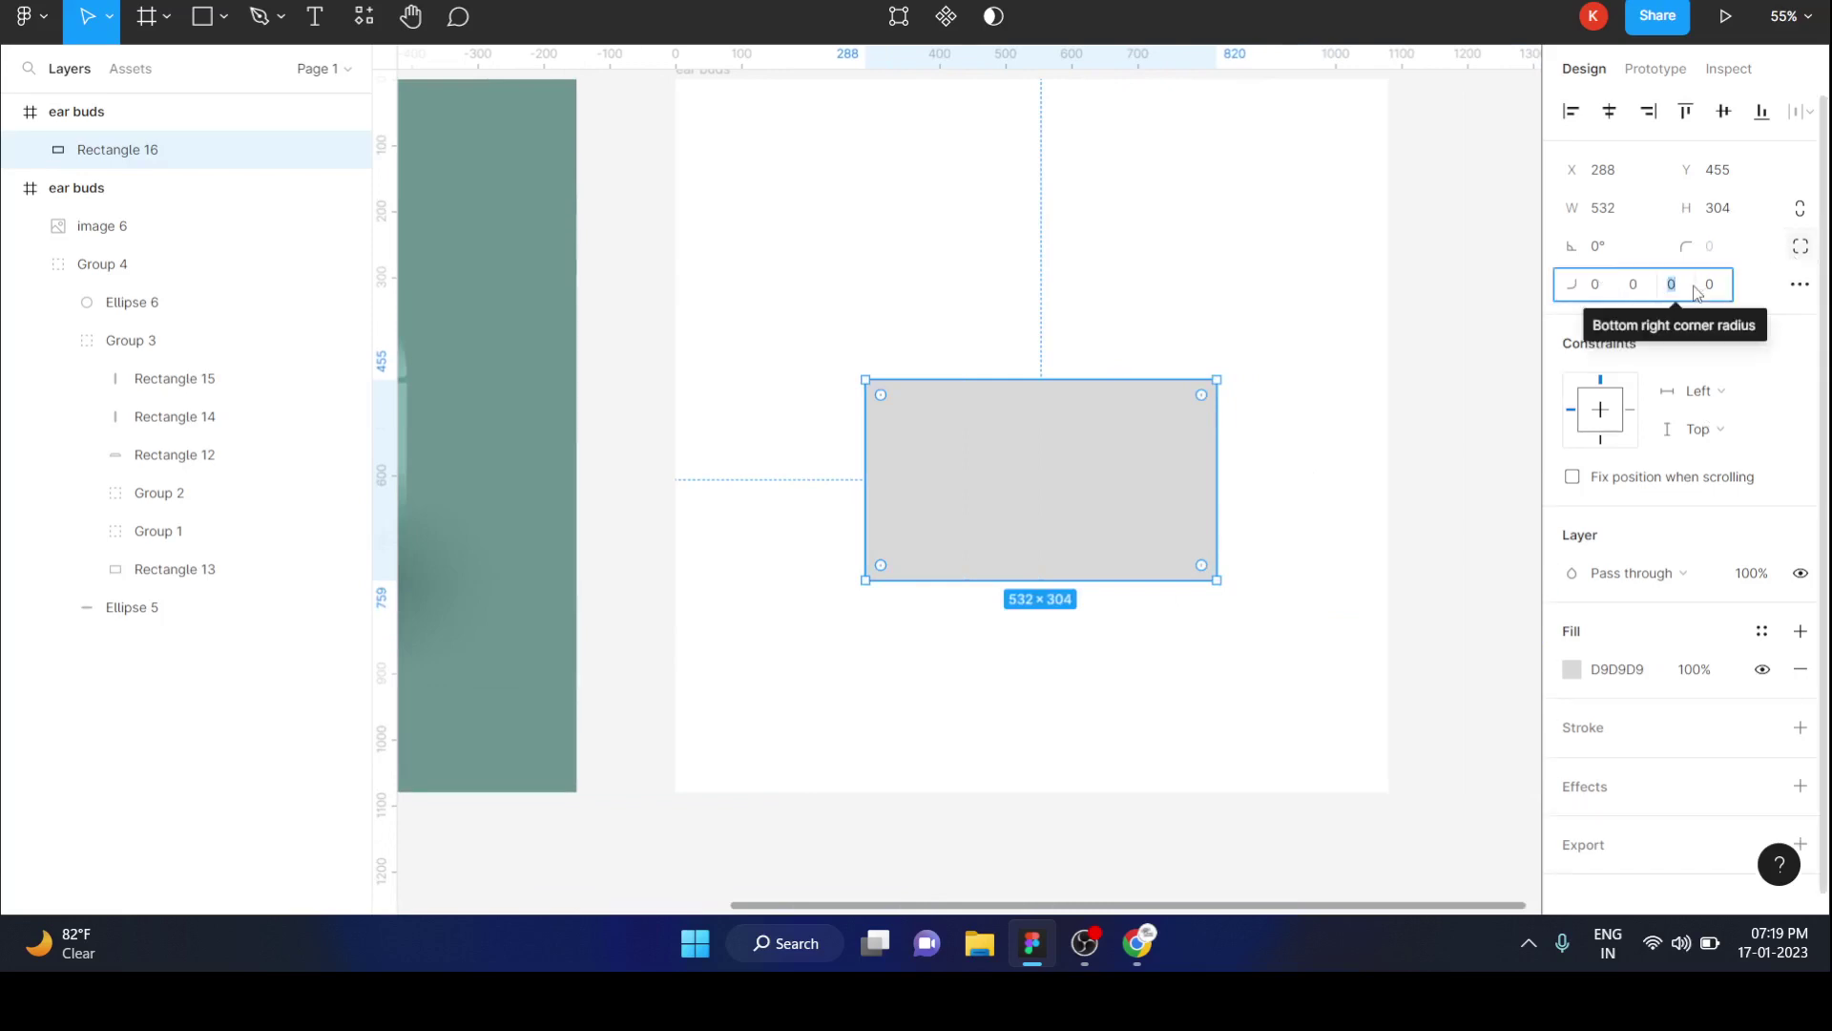
type("15")
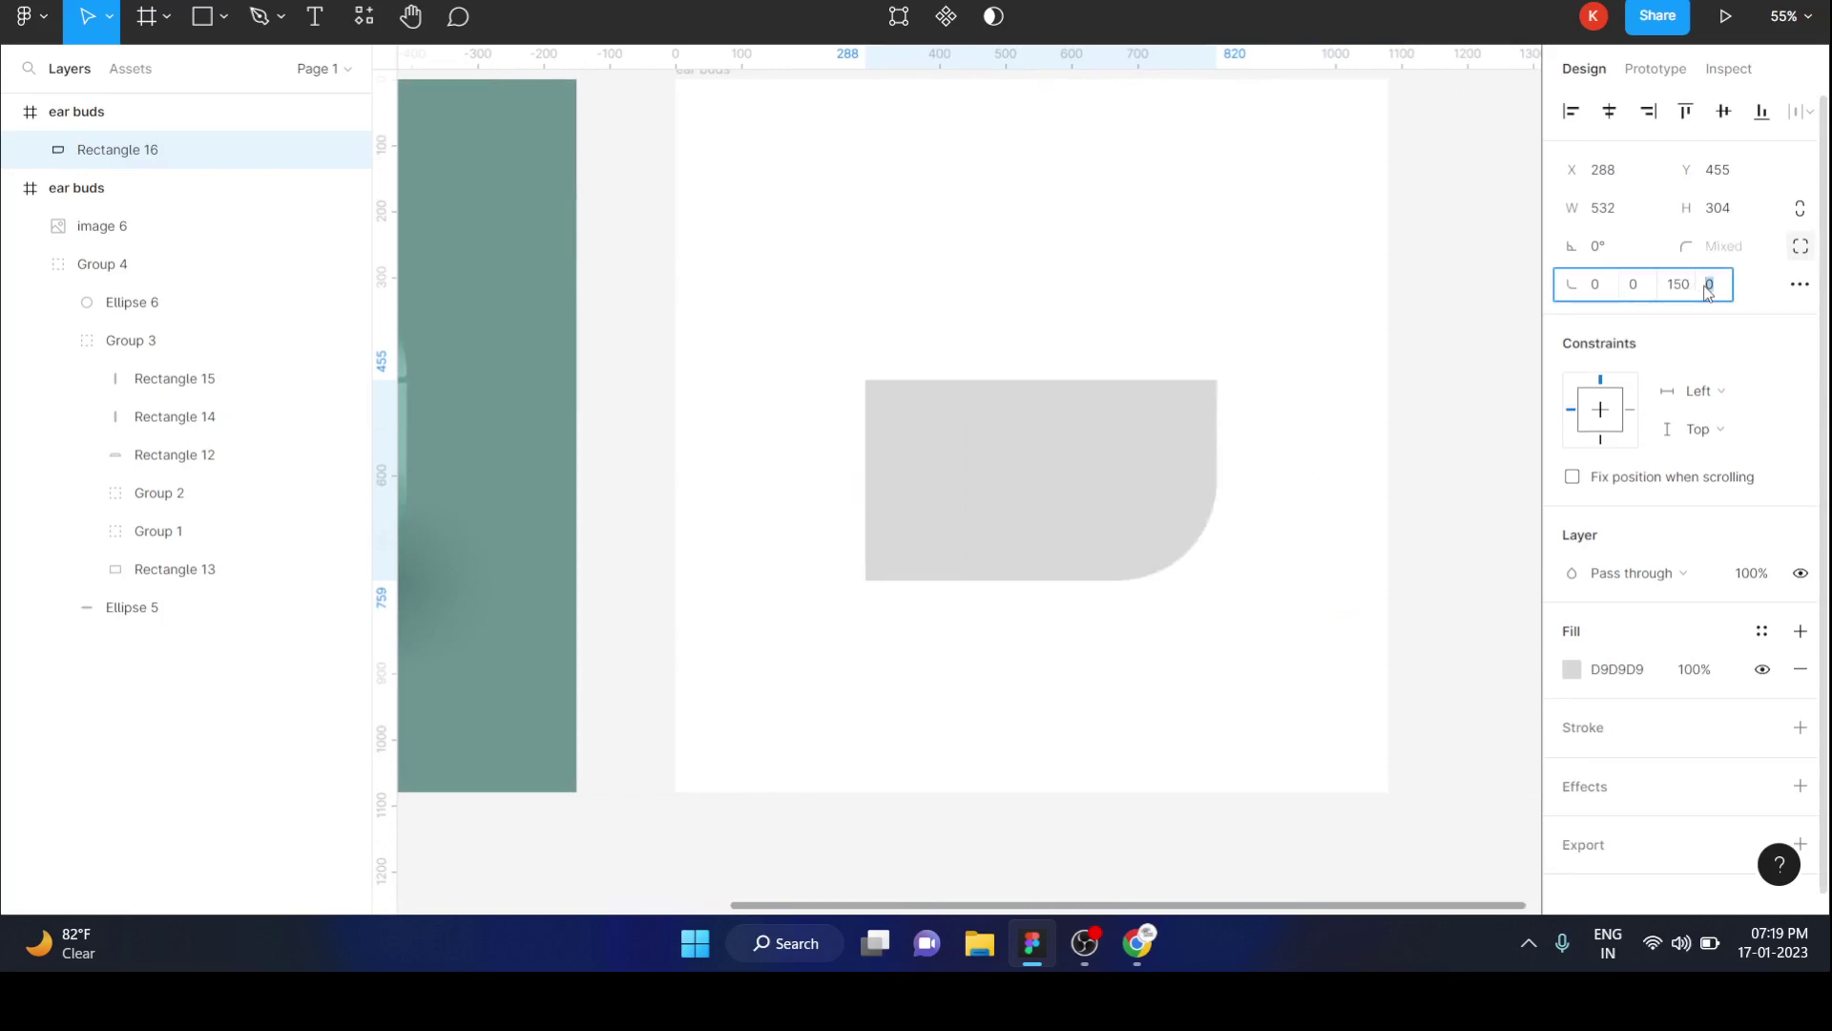
type("150")
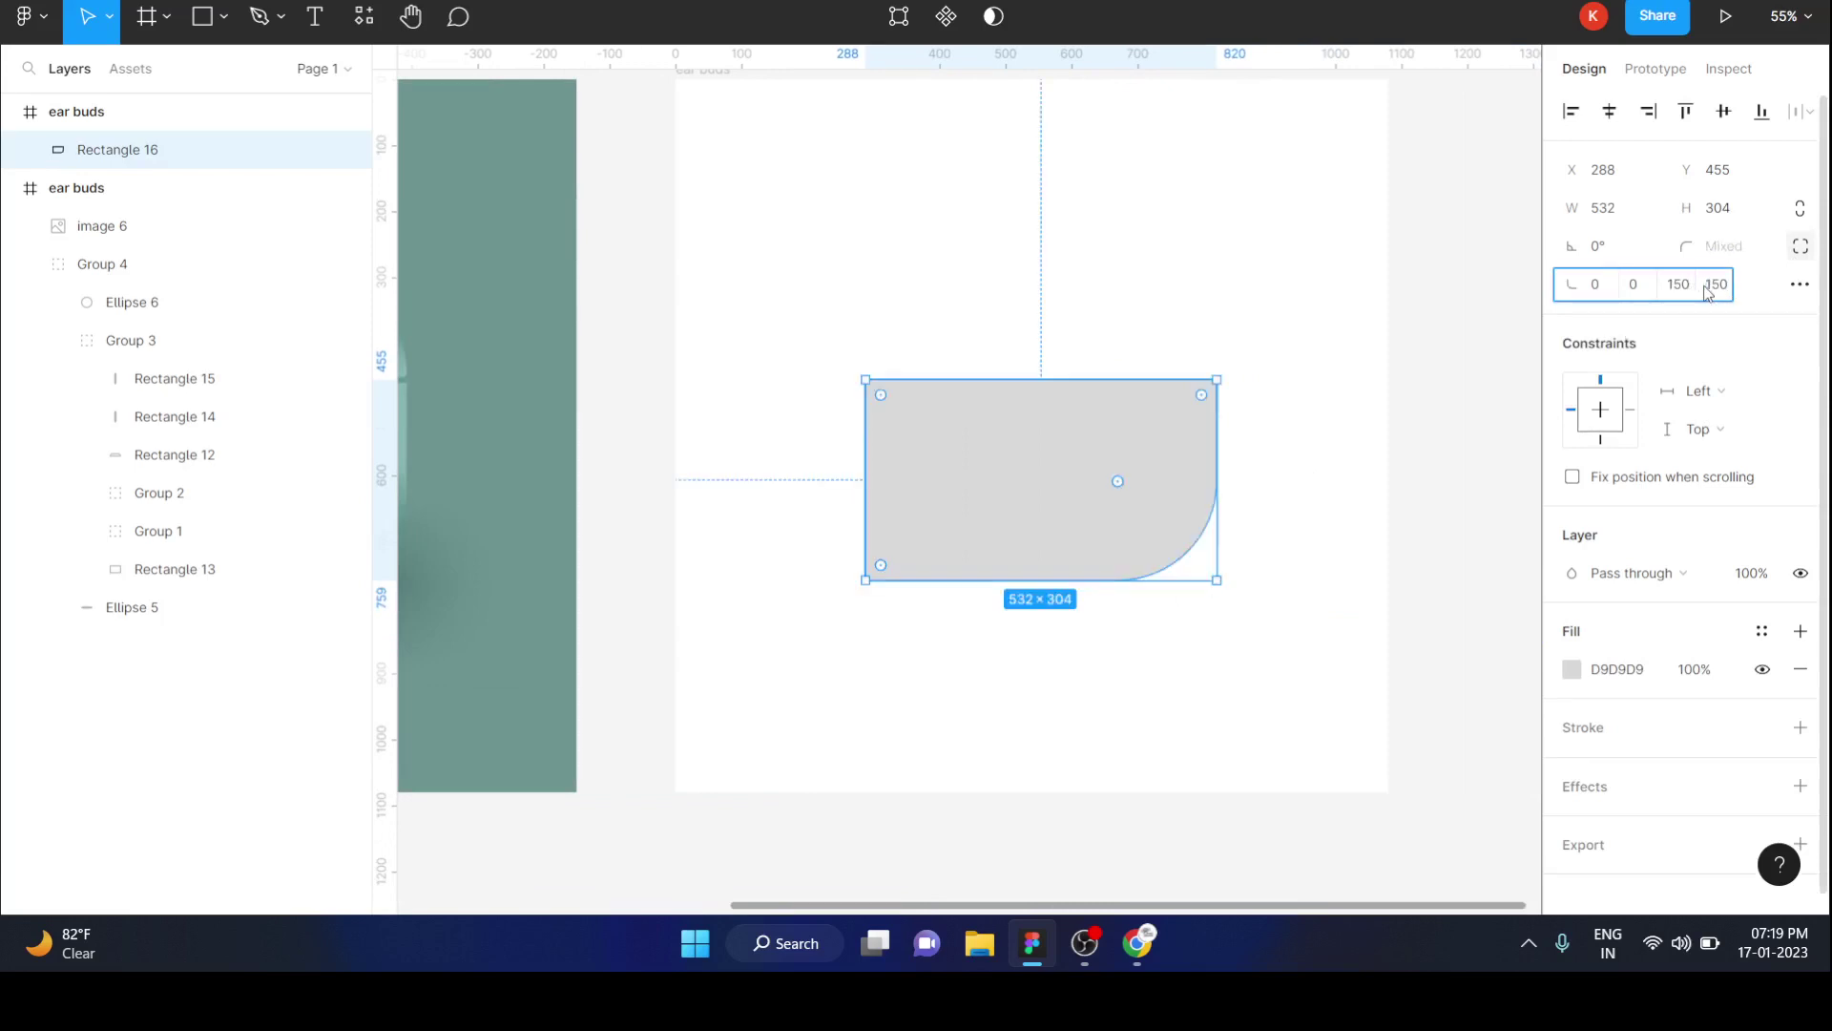
key("Return")
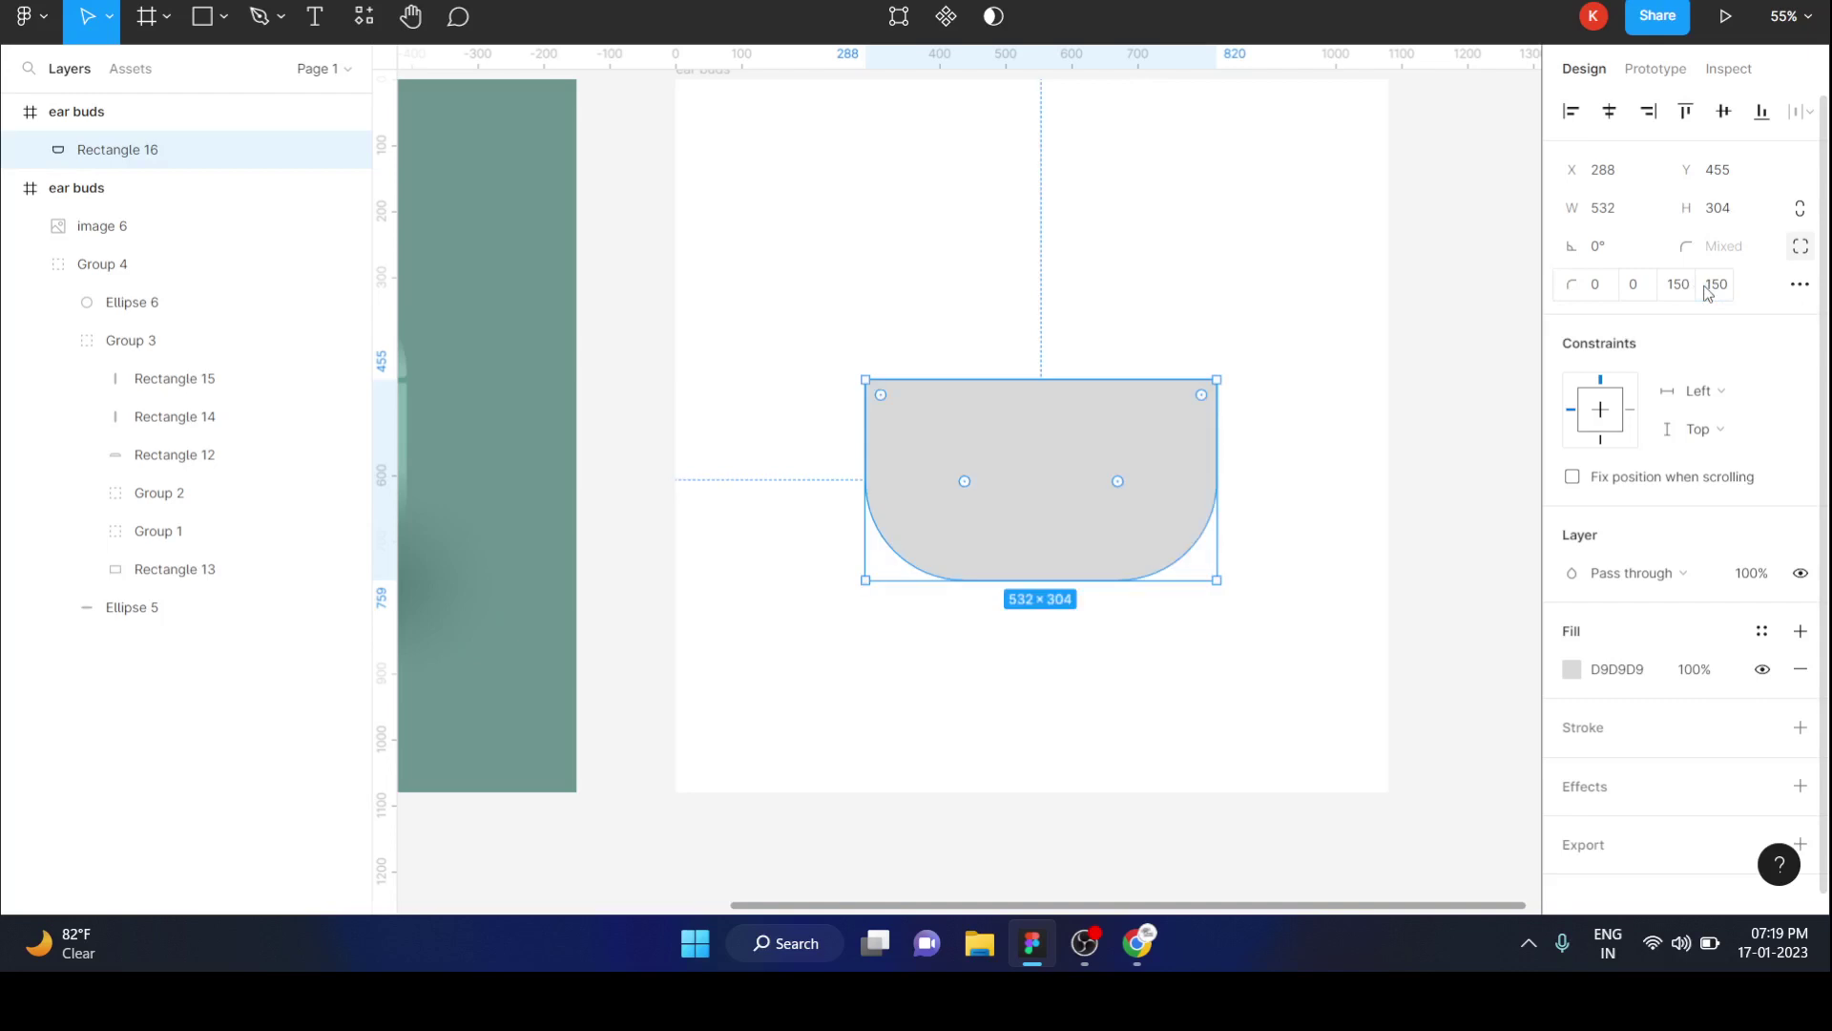
Set both bottom corner radii of the grey rectangle to 130 and deselect it.
left_click(1694, 292)
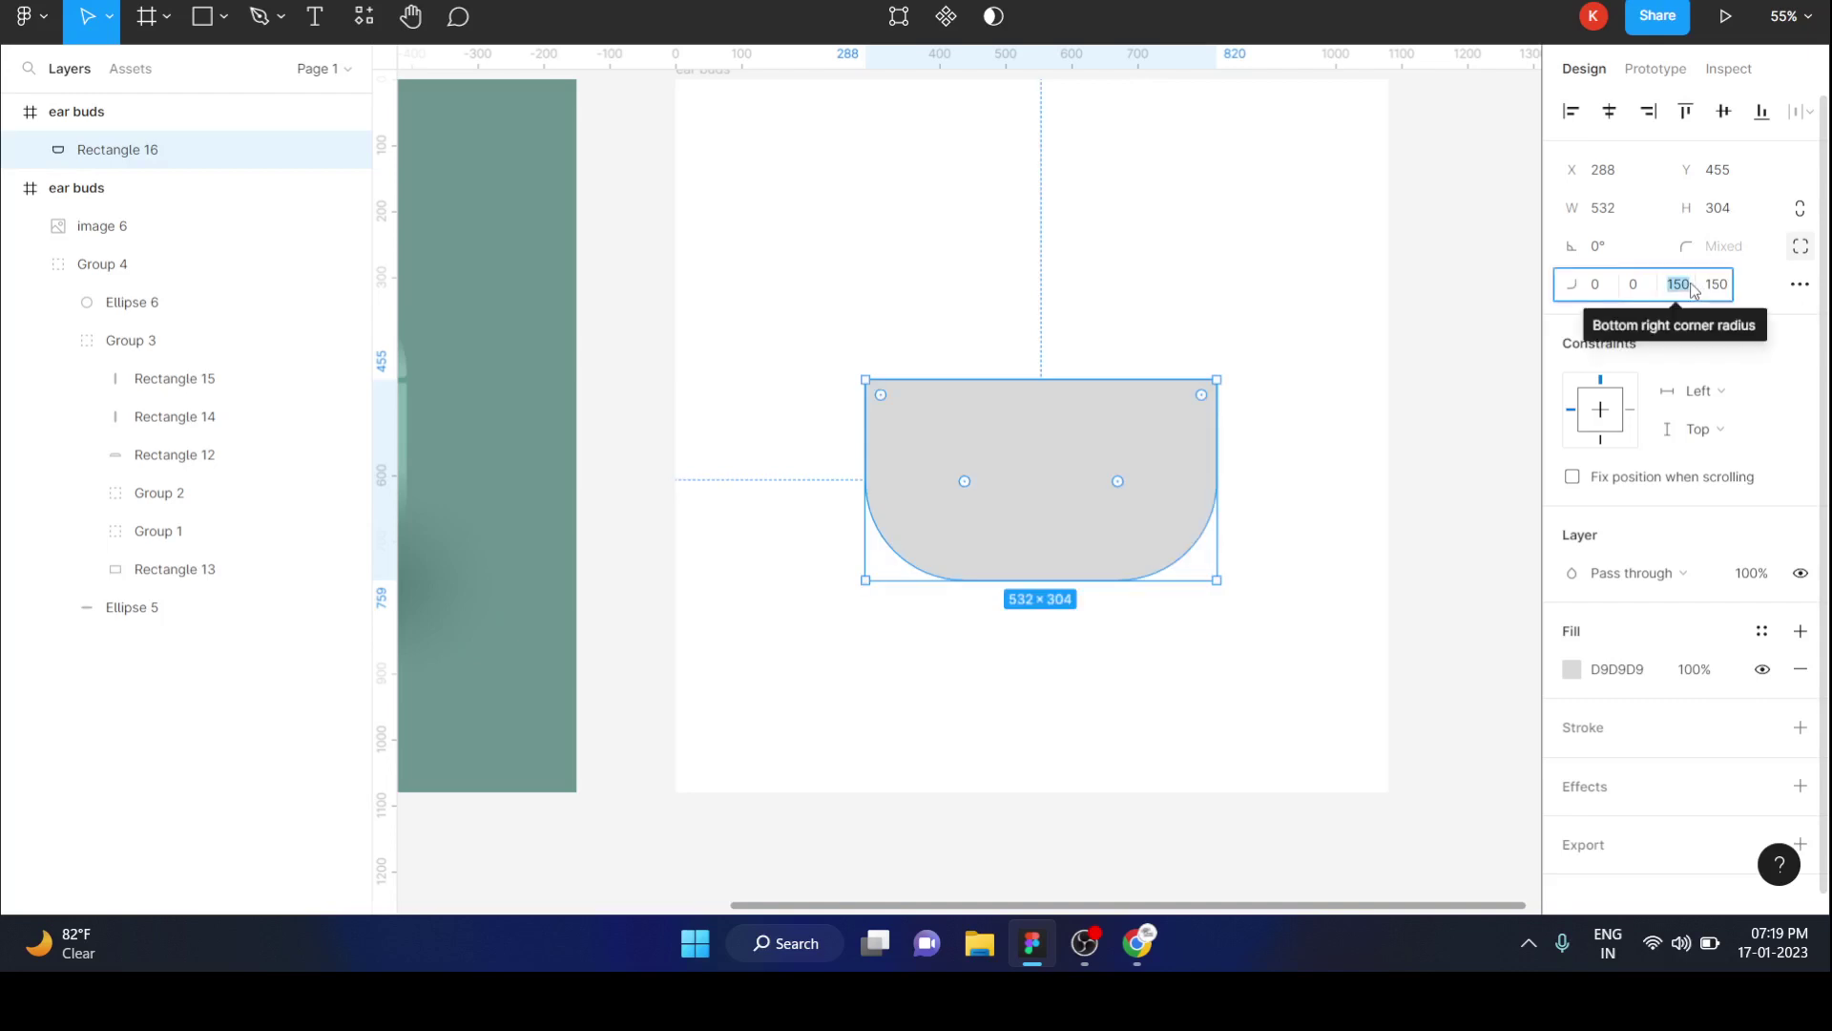
type("1")
left_click(1718, 287)
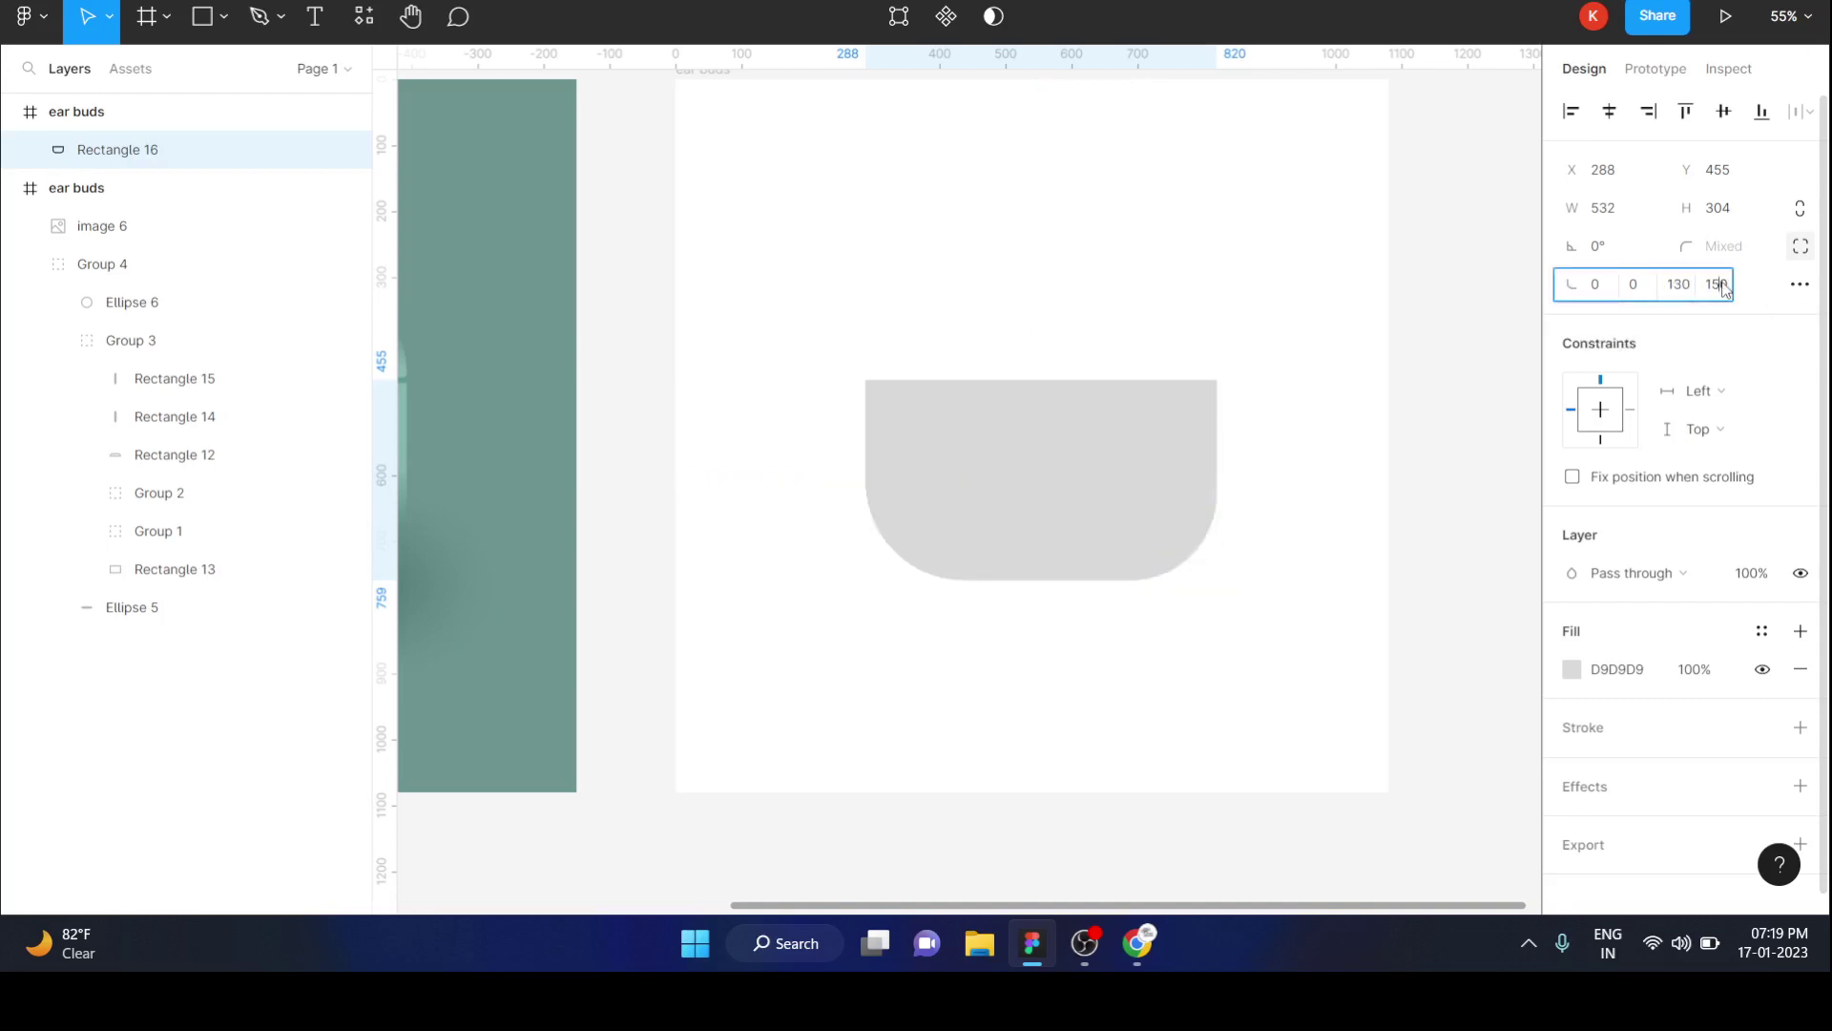
type("1")
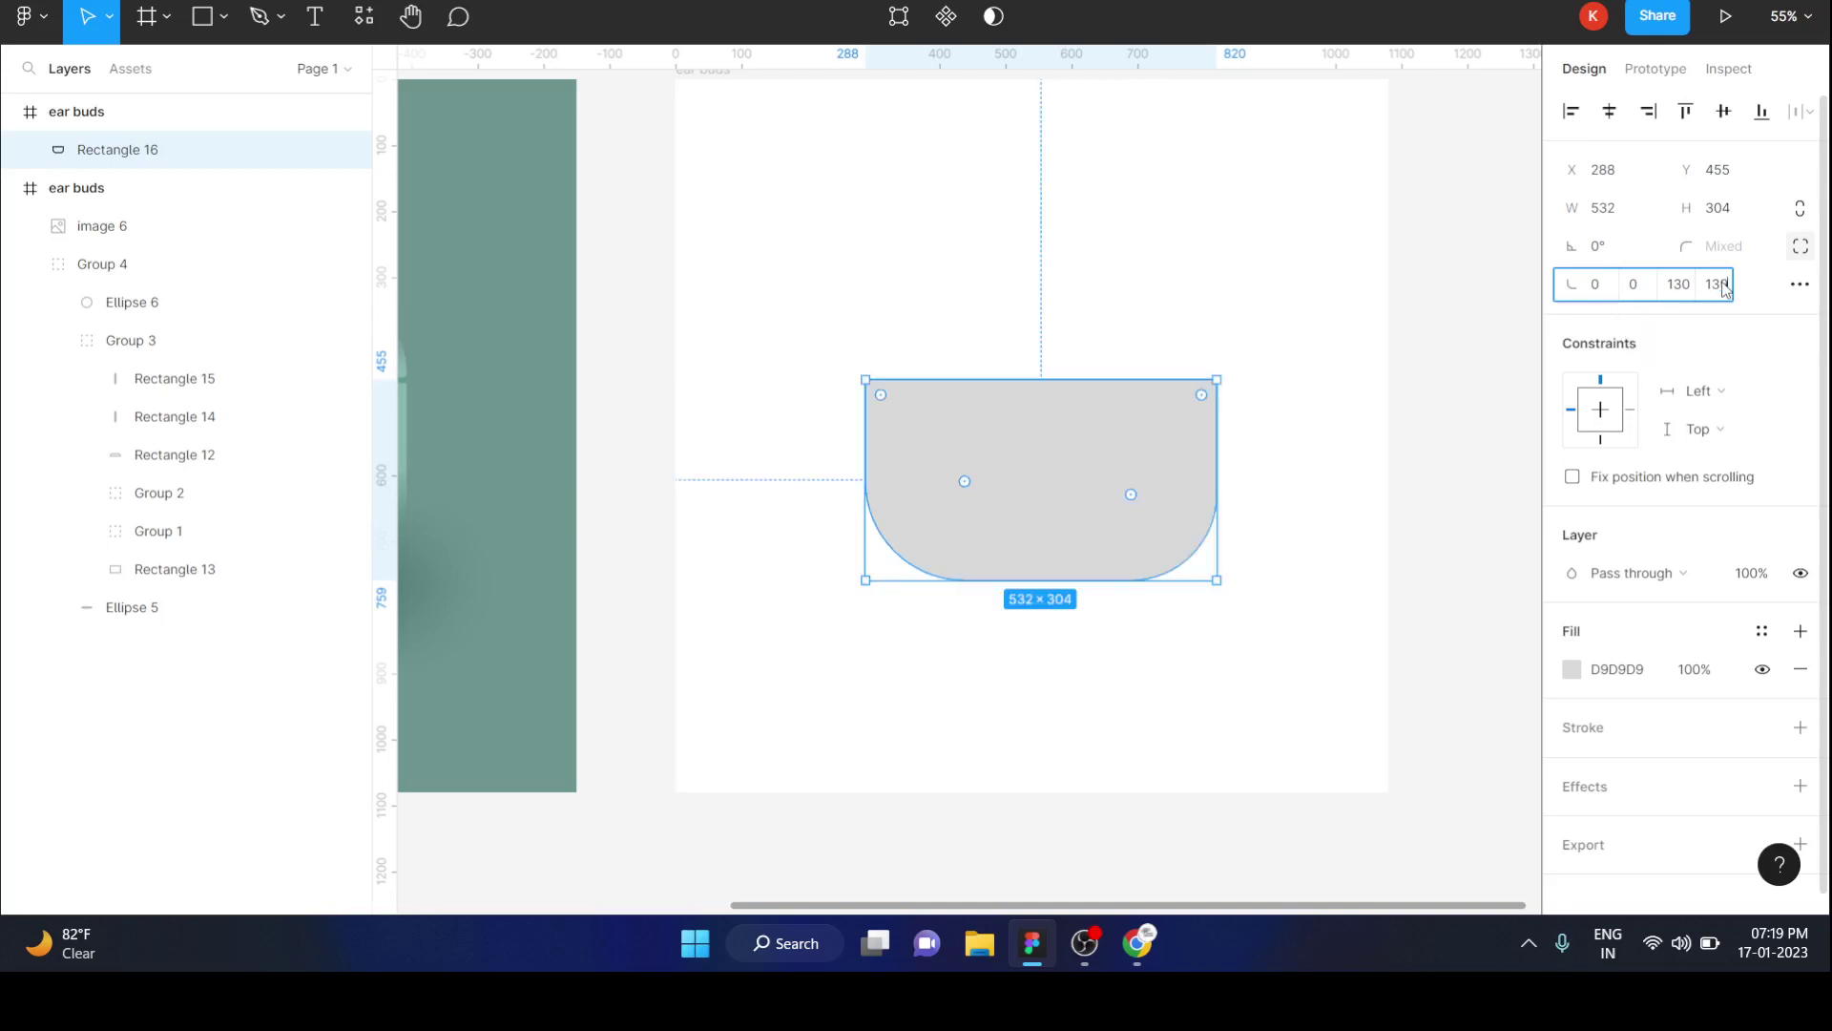
type("30")
key("Return")
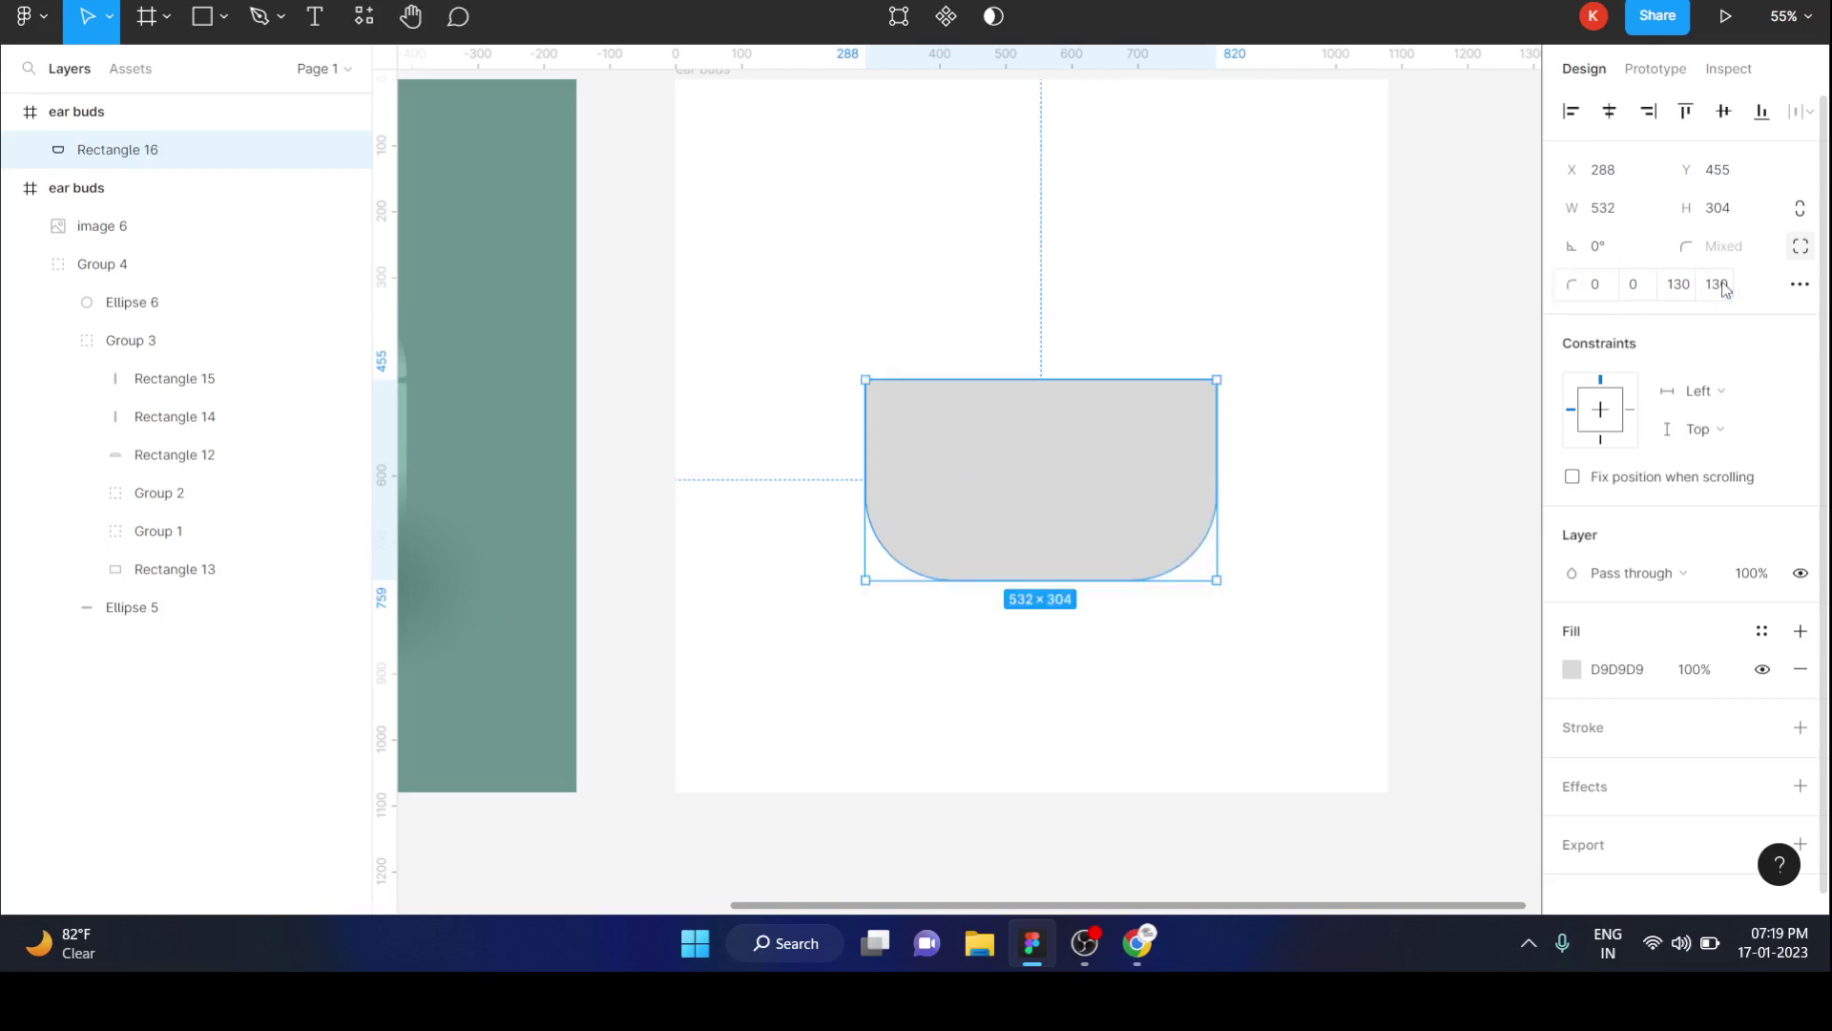
left_click(1293, 359)
Set the grey rectangle's top left and top right corner radii to 10 and deselect it.
scroll(1296, 359, "left", 3)
scroll(1178, 483, "down", 1)
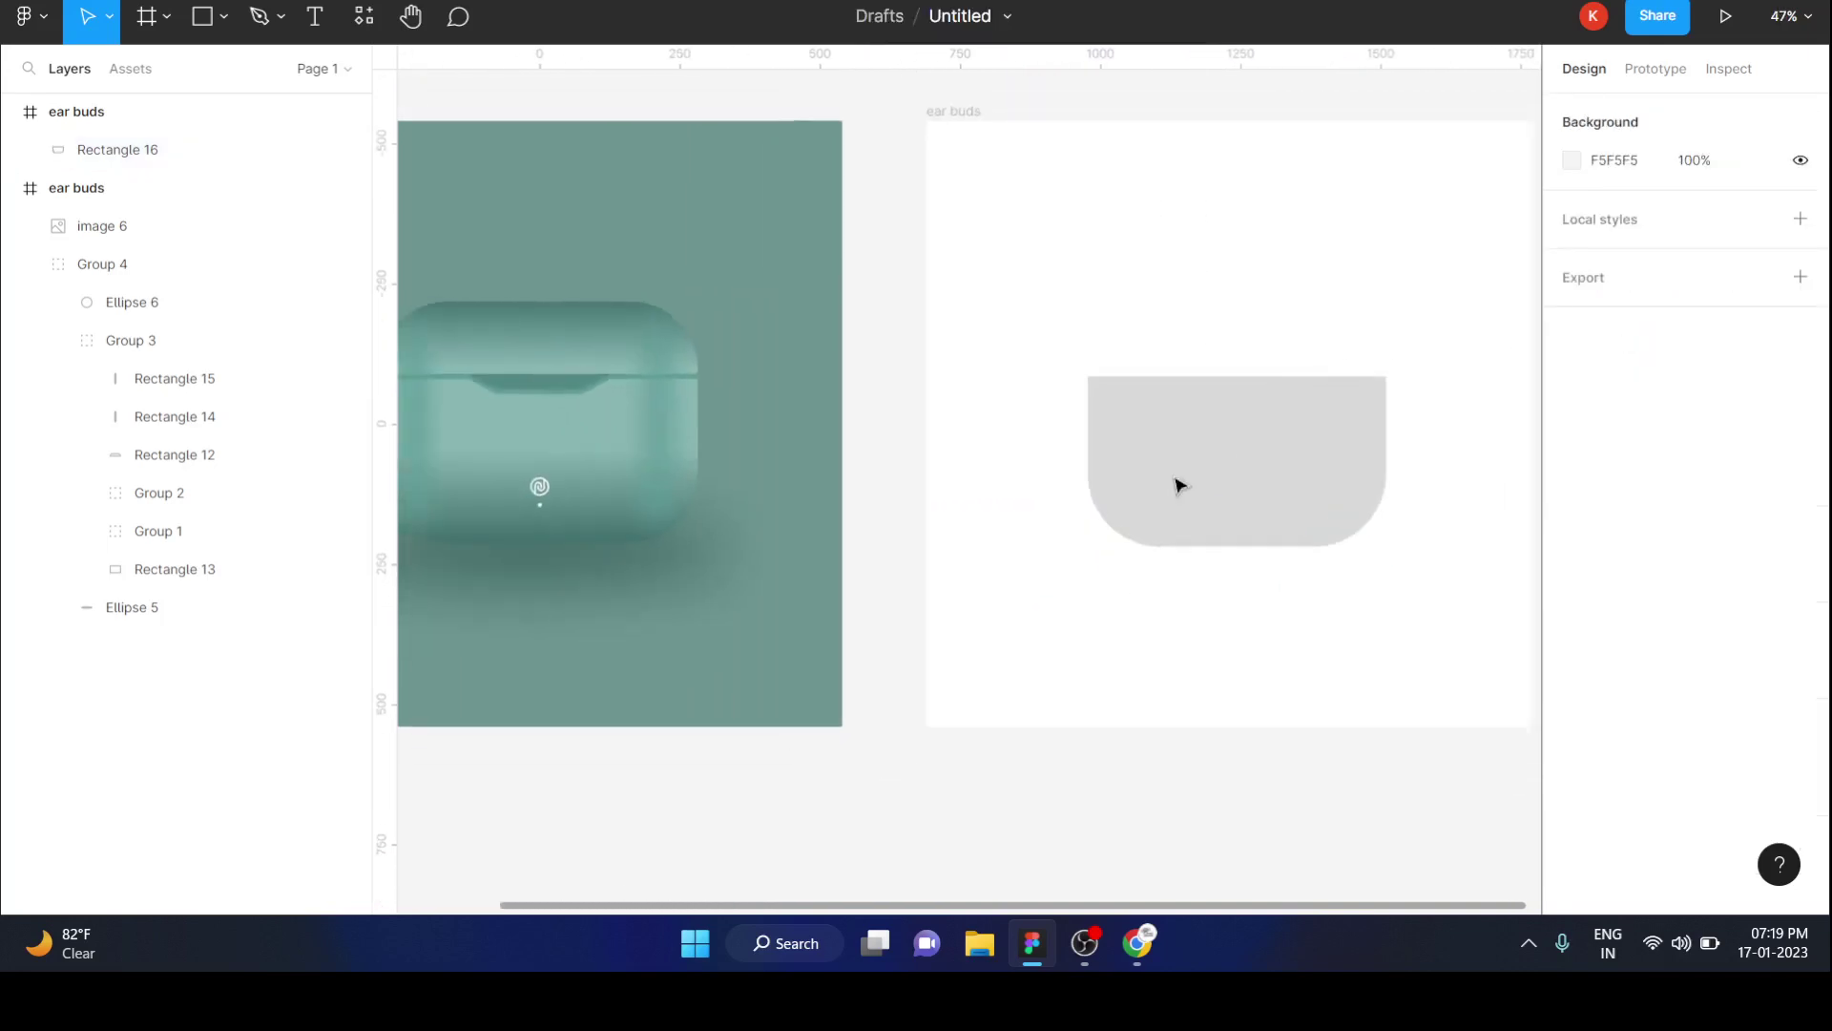
scroll(1362, 578, "right", 2)
scroll(1362, 577, "up", 1)
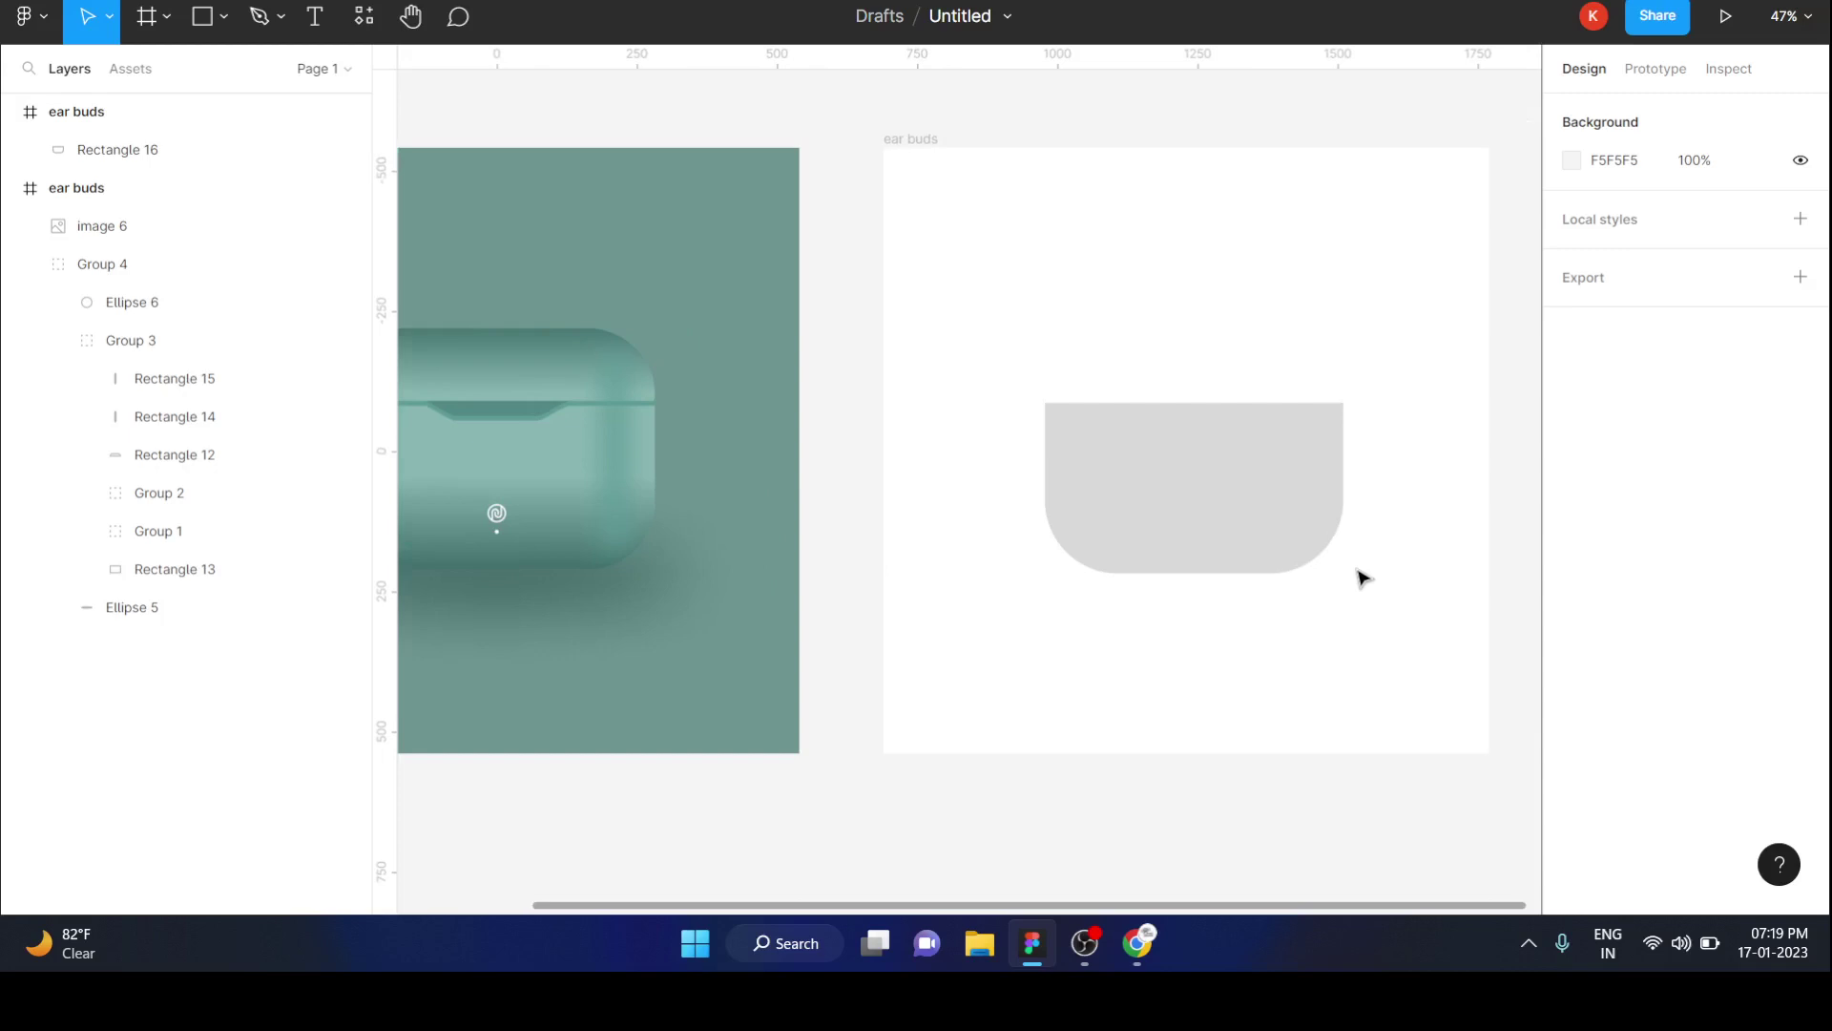
left_click(1285, 483)
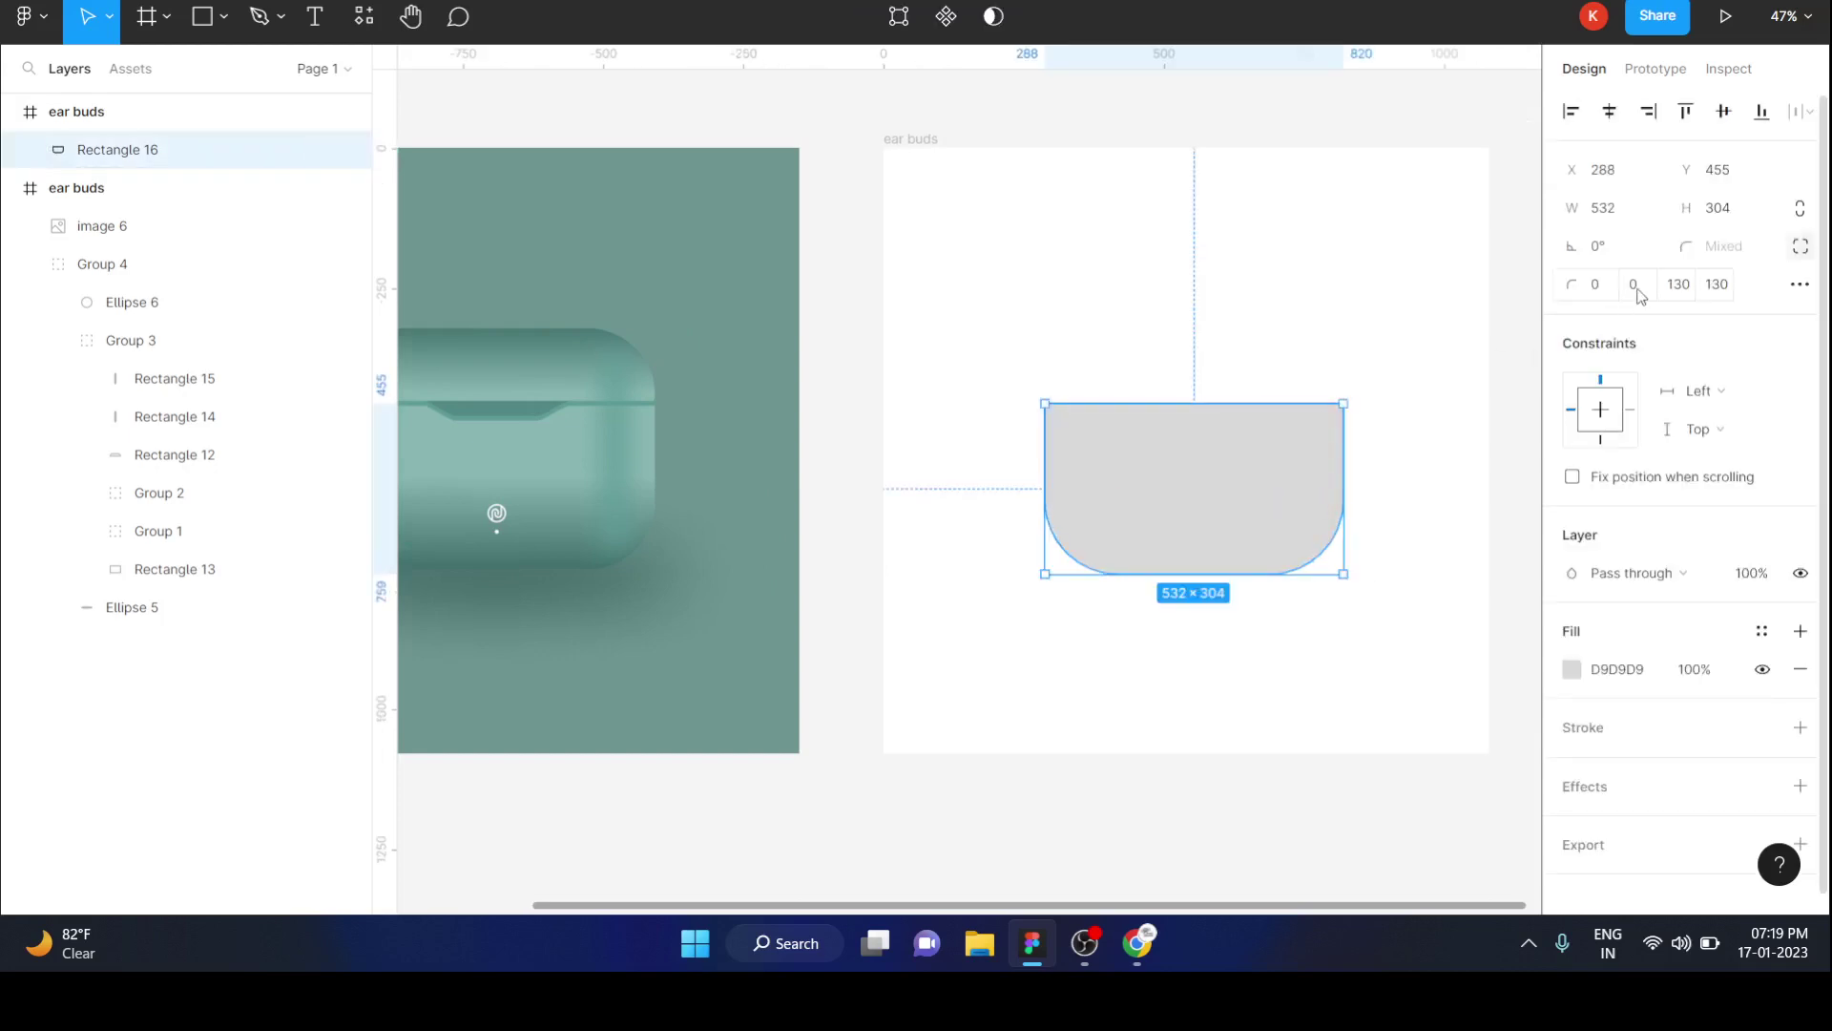
left_click(1603, 291)
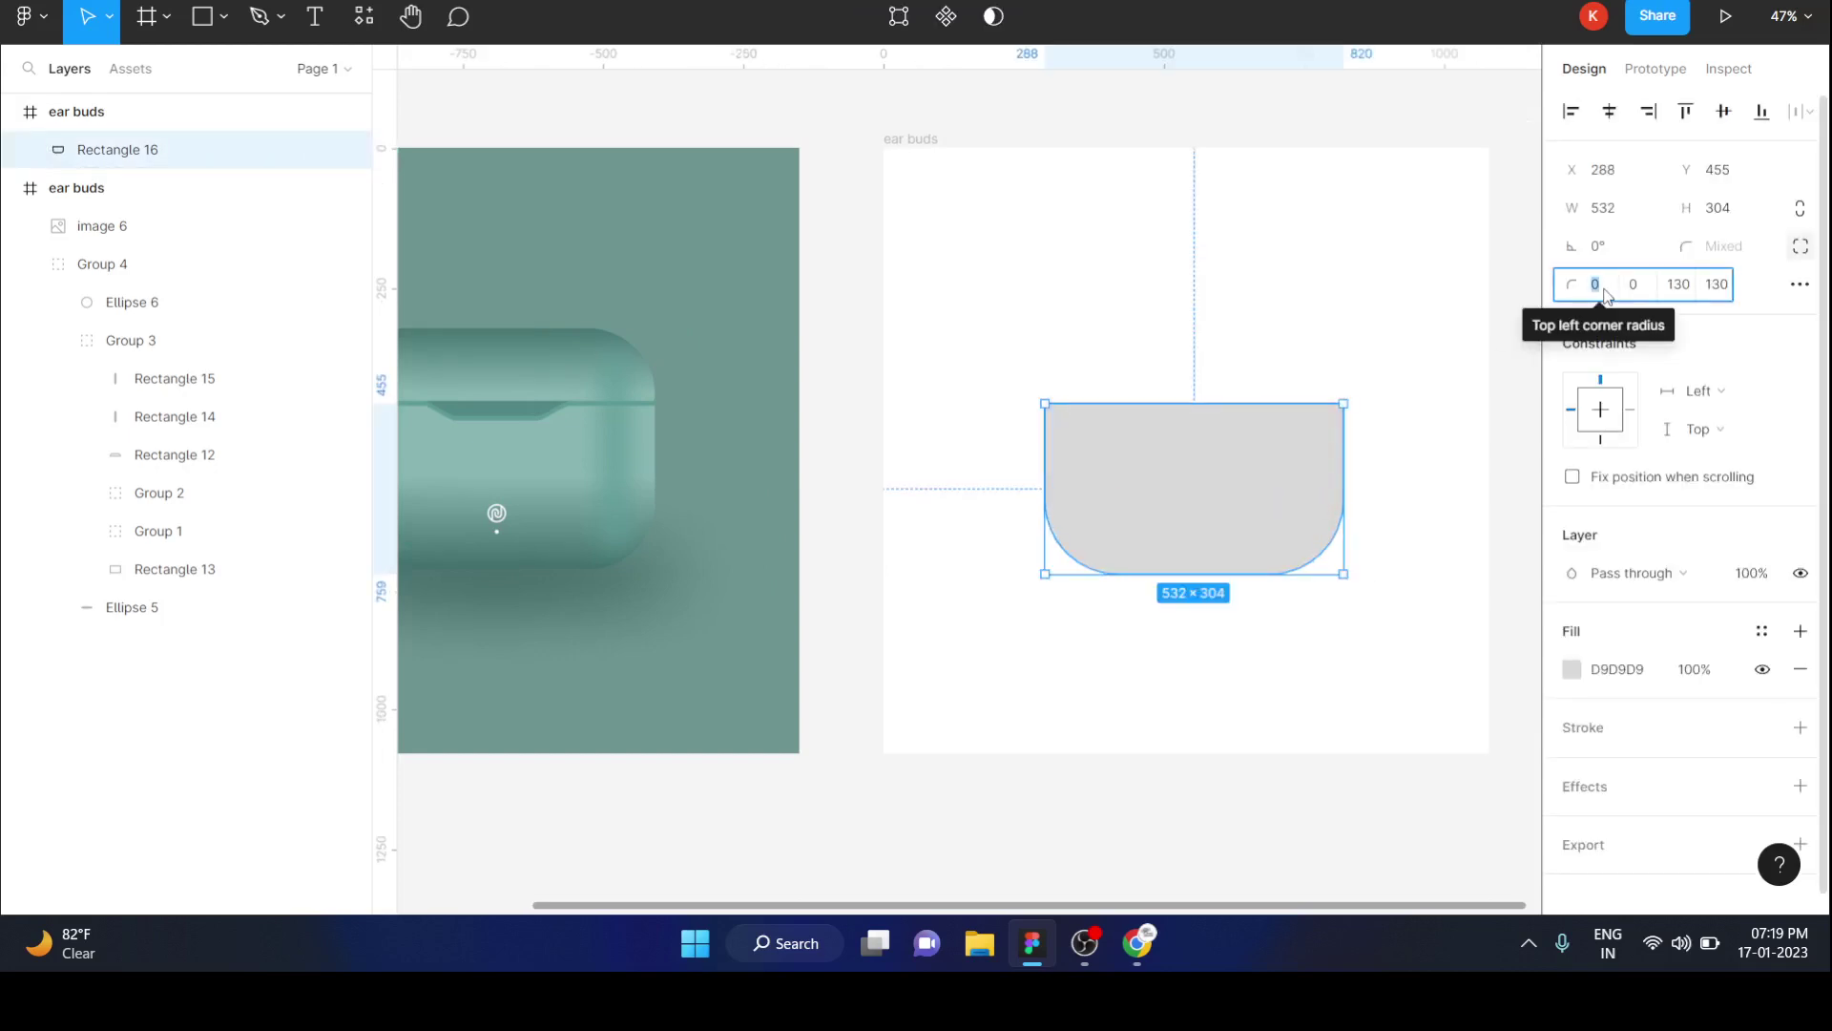
type("10")
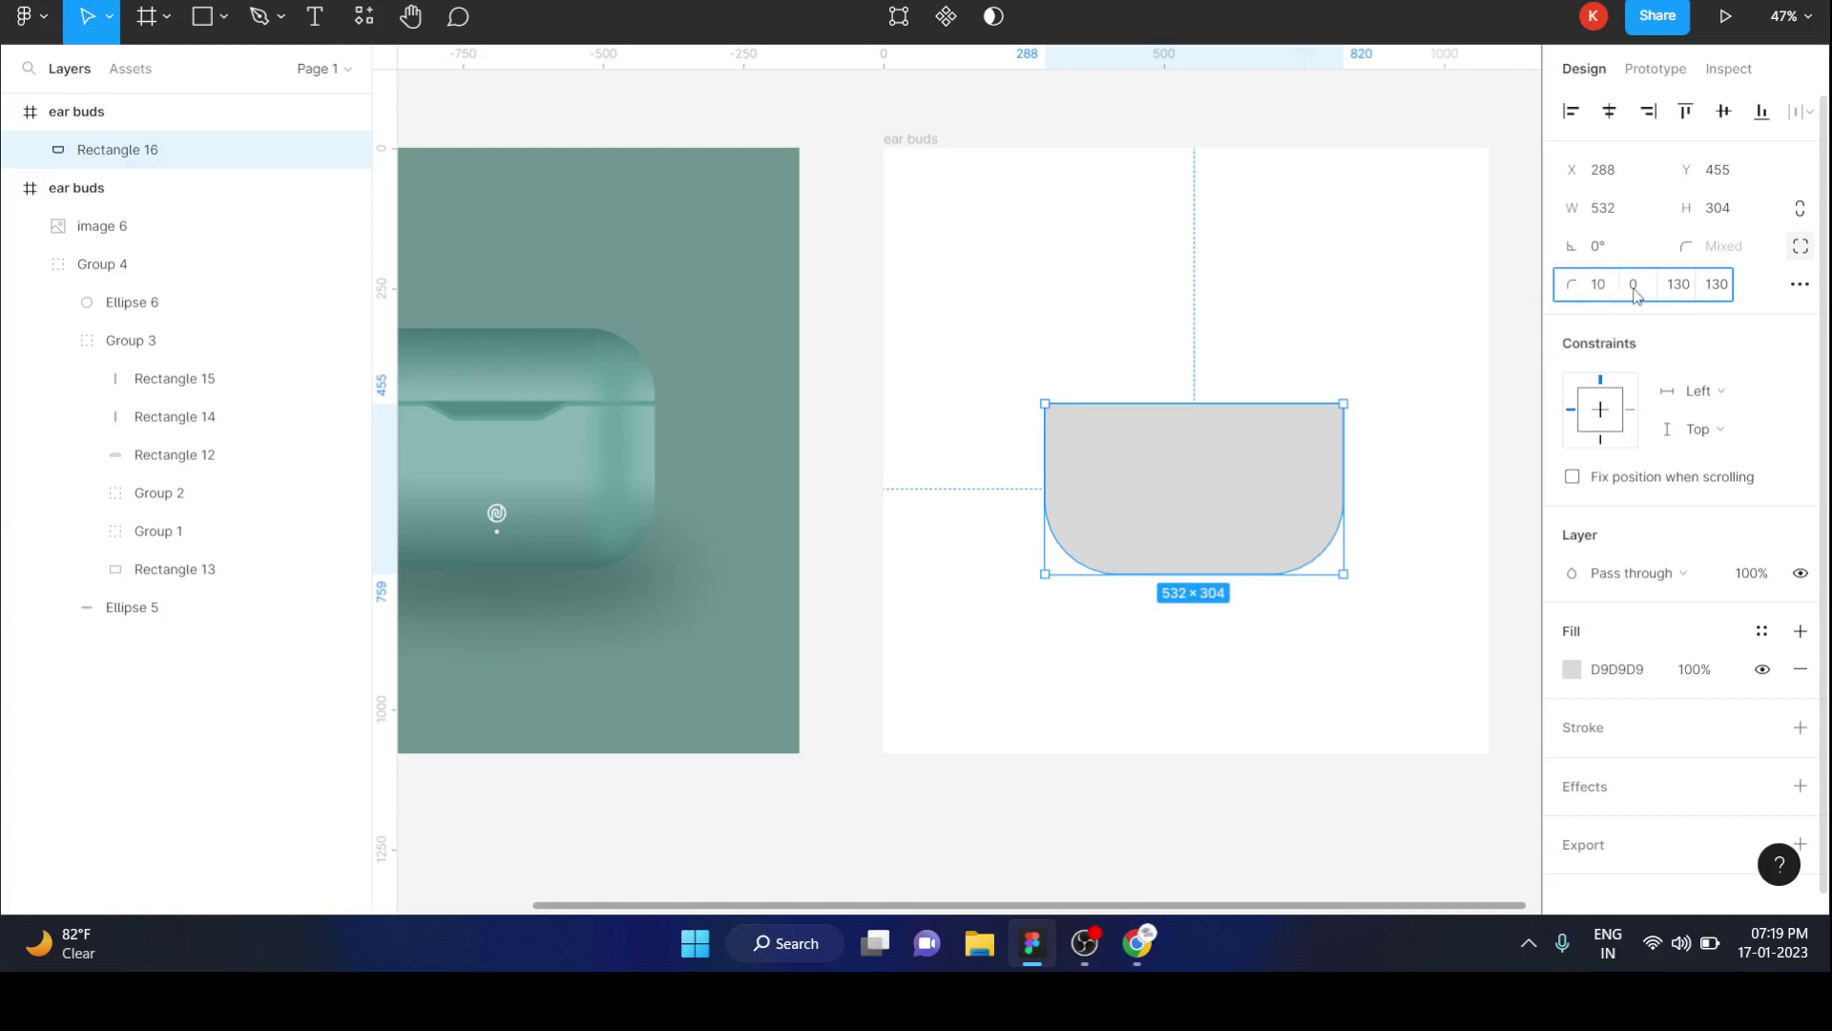
left_click(1635, 289)
type("10")
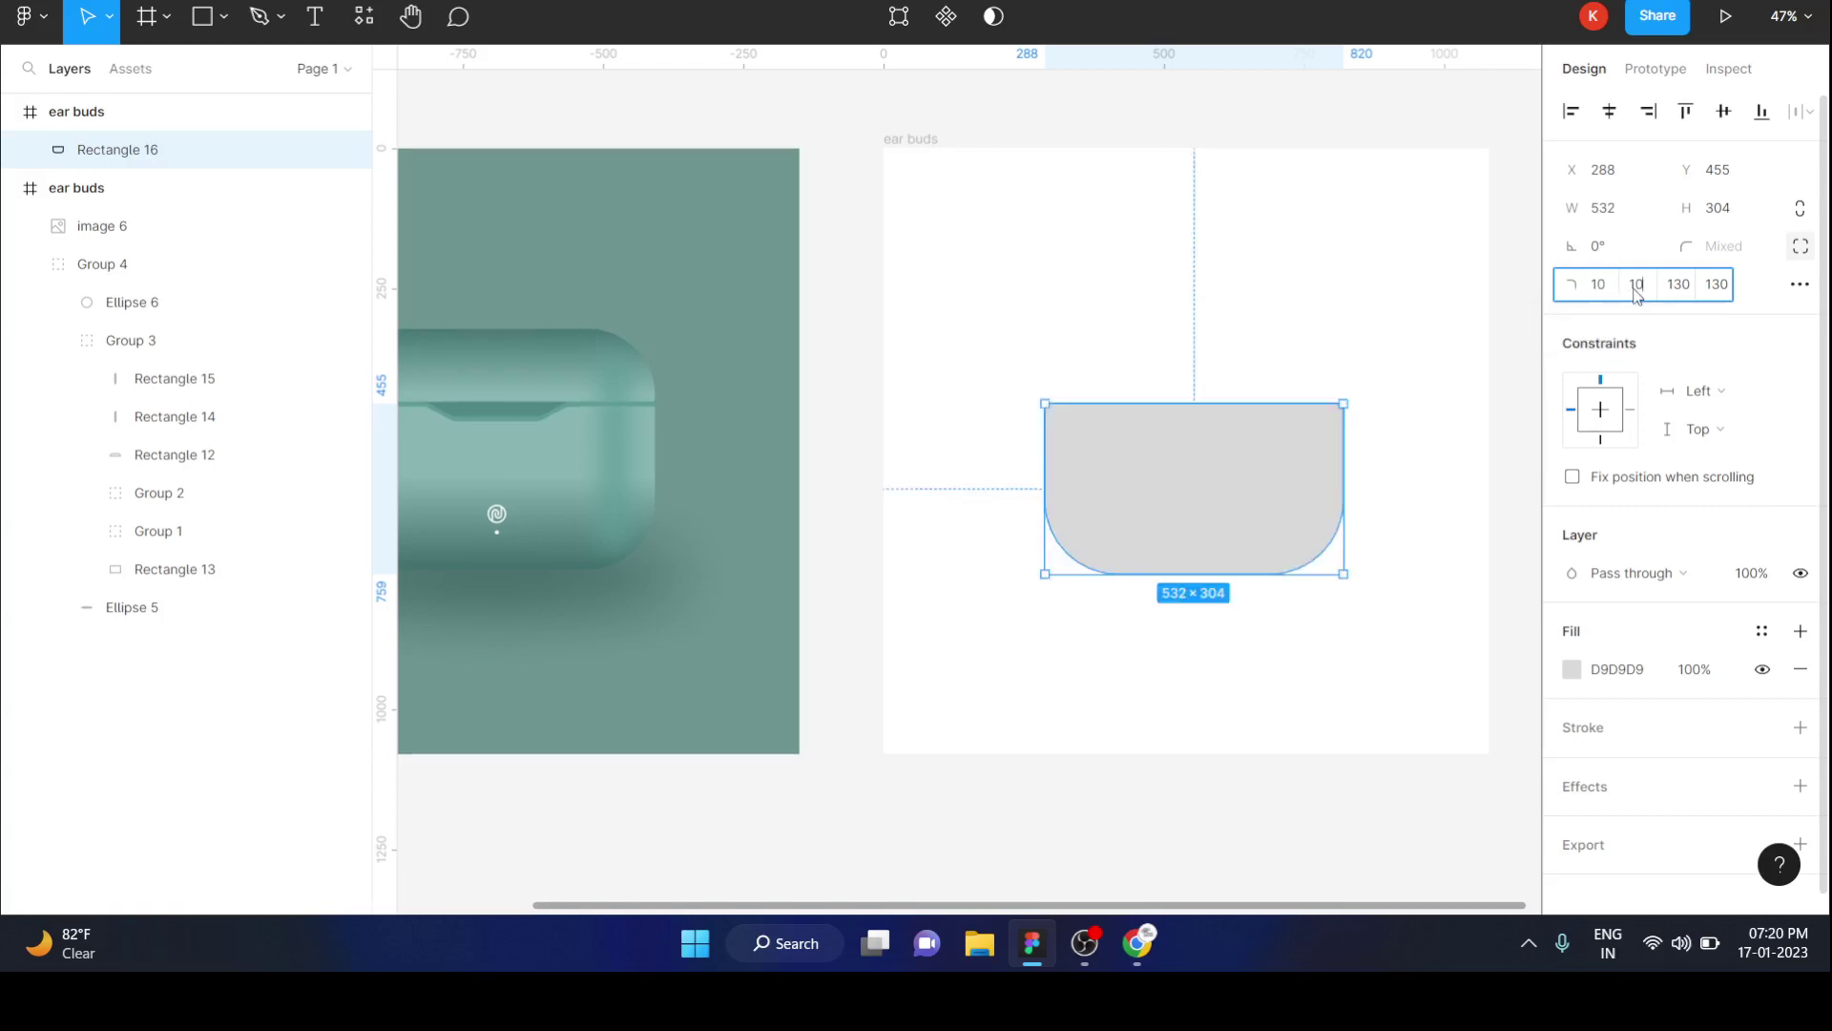
key("Return")
left_click(1403, 290)
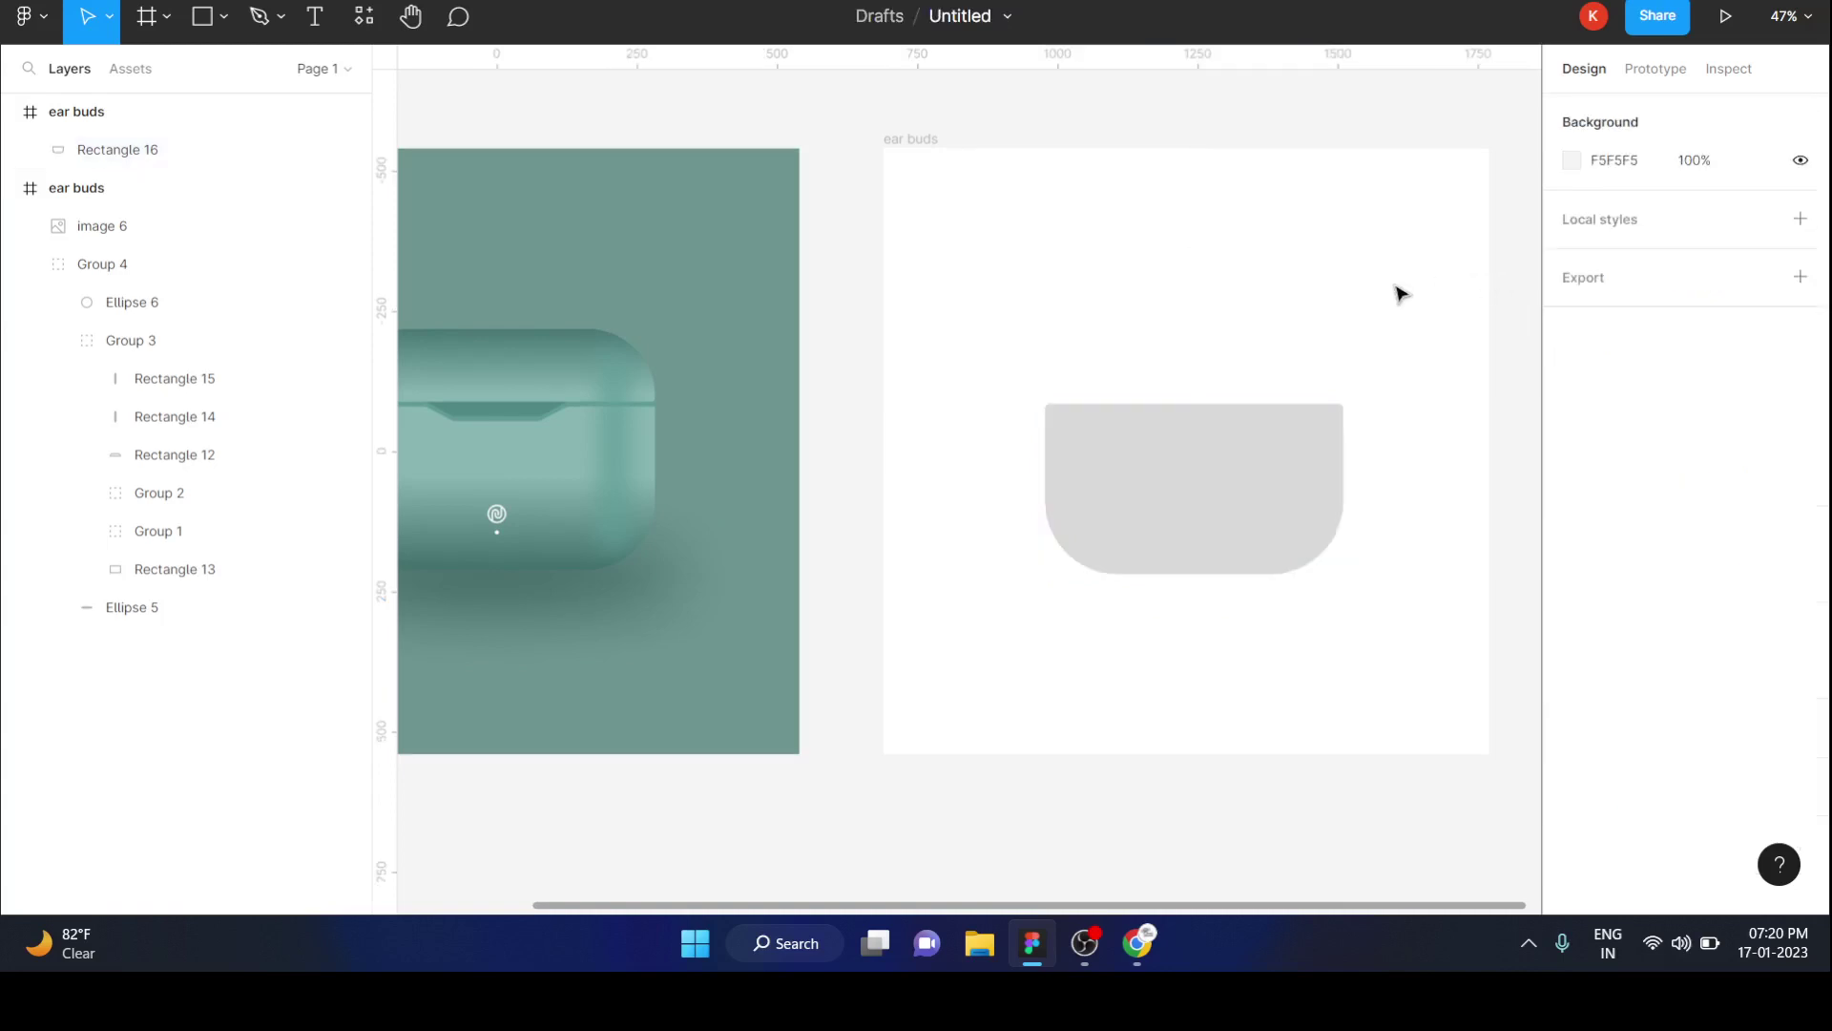
Edit the grey rectangle as a vector and add an anchor point on its top edge at about X 652.5.
left_click(1174, 445)
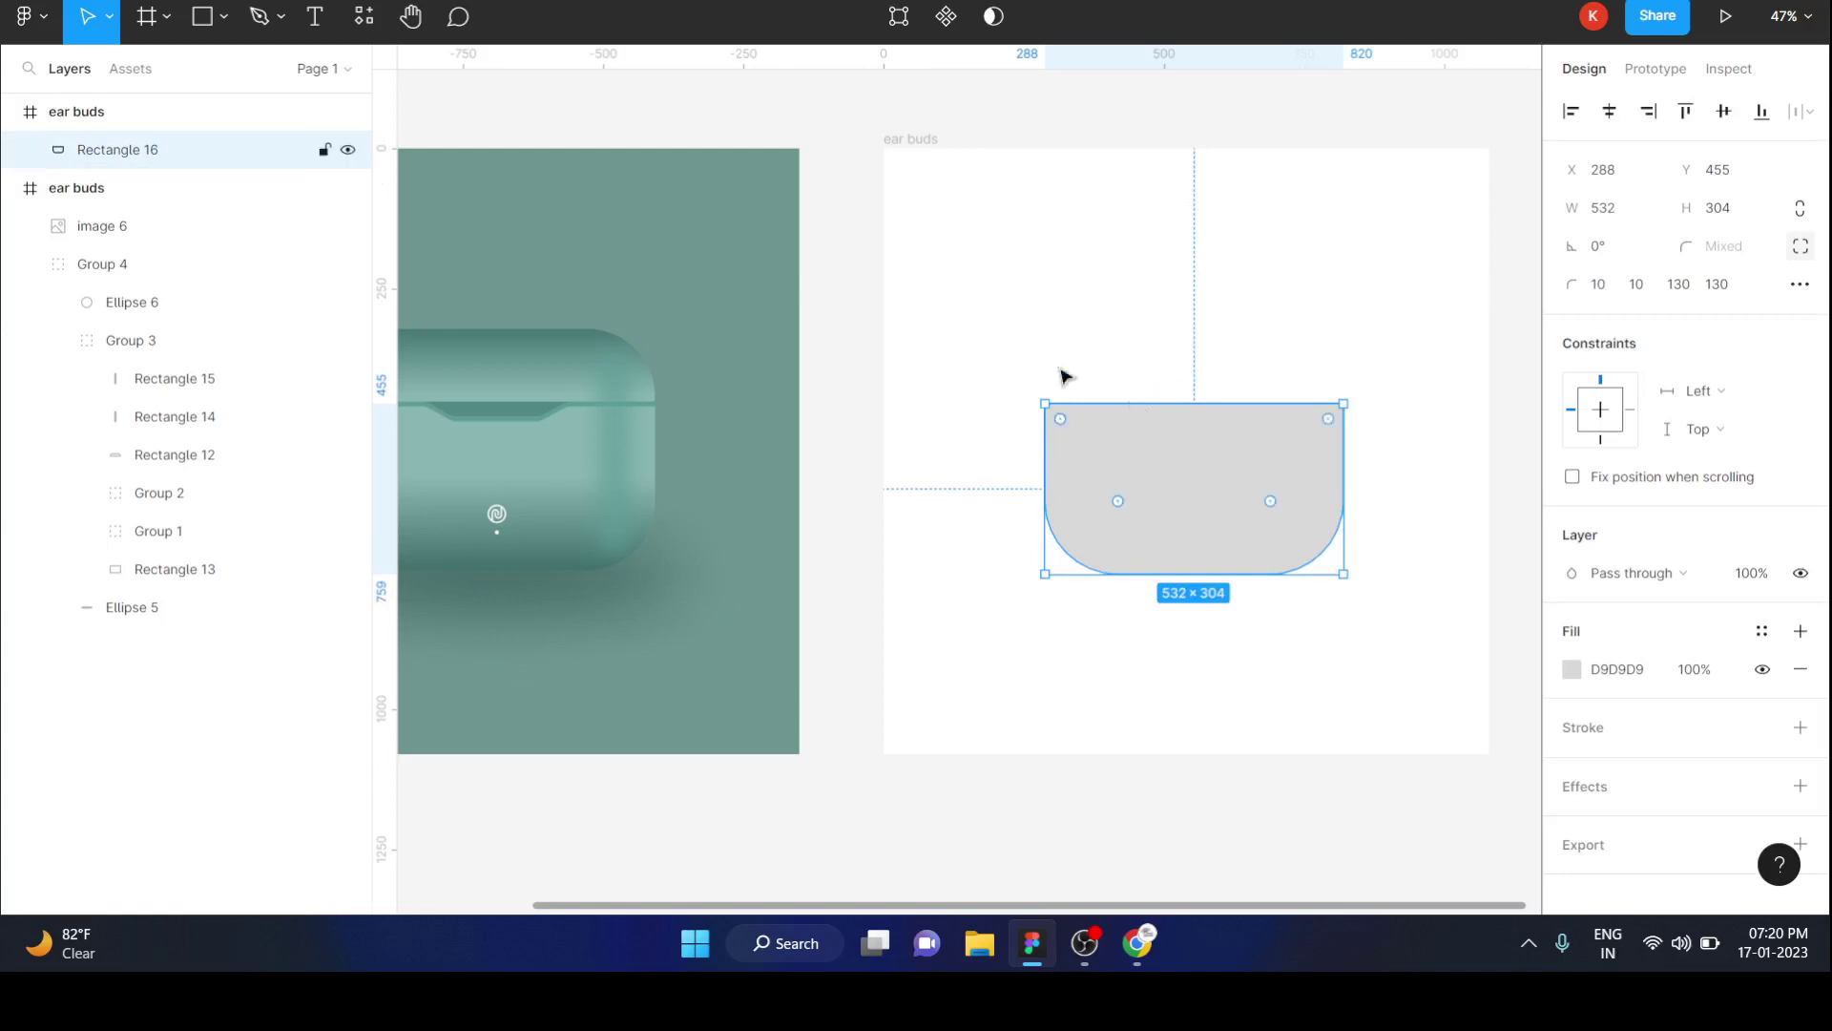
double_click(1123, 456)
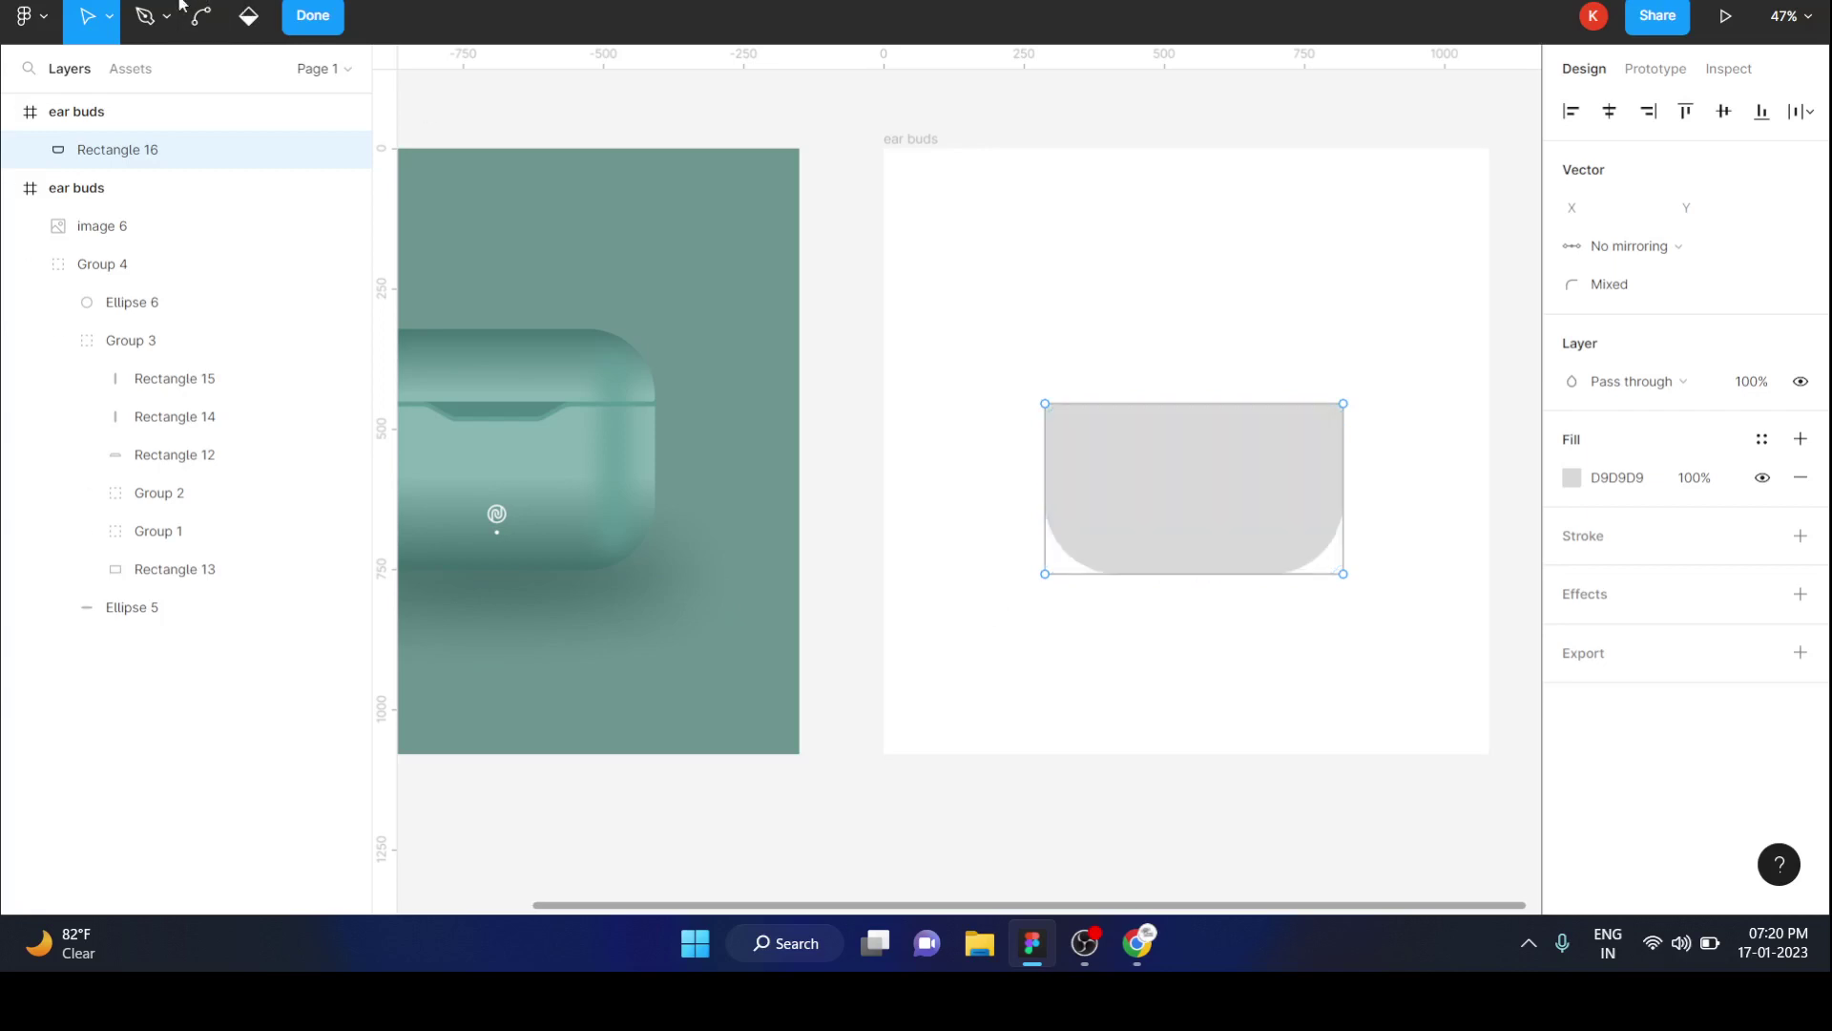
left_click(145, 16)
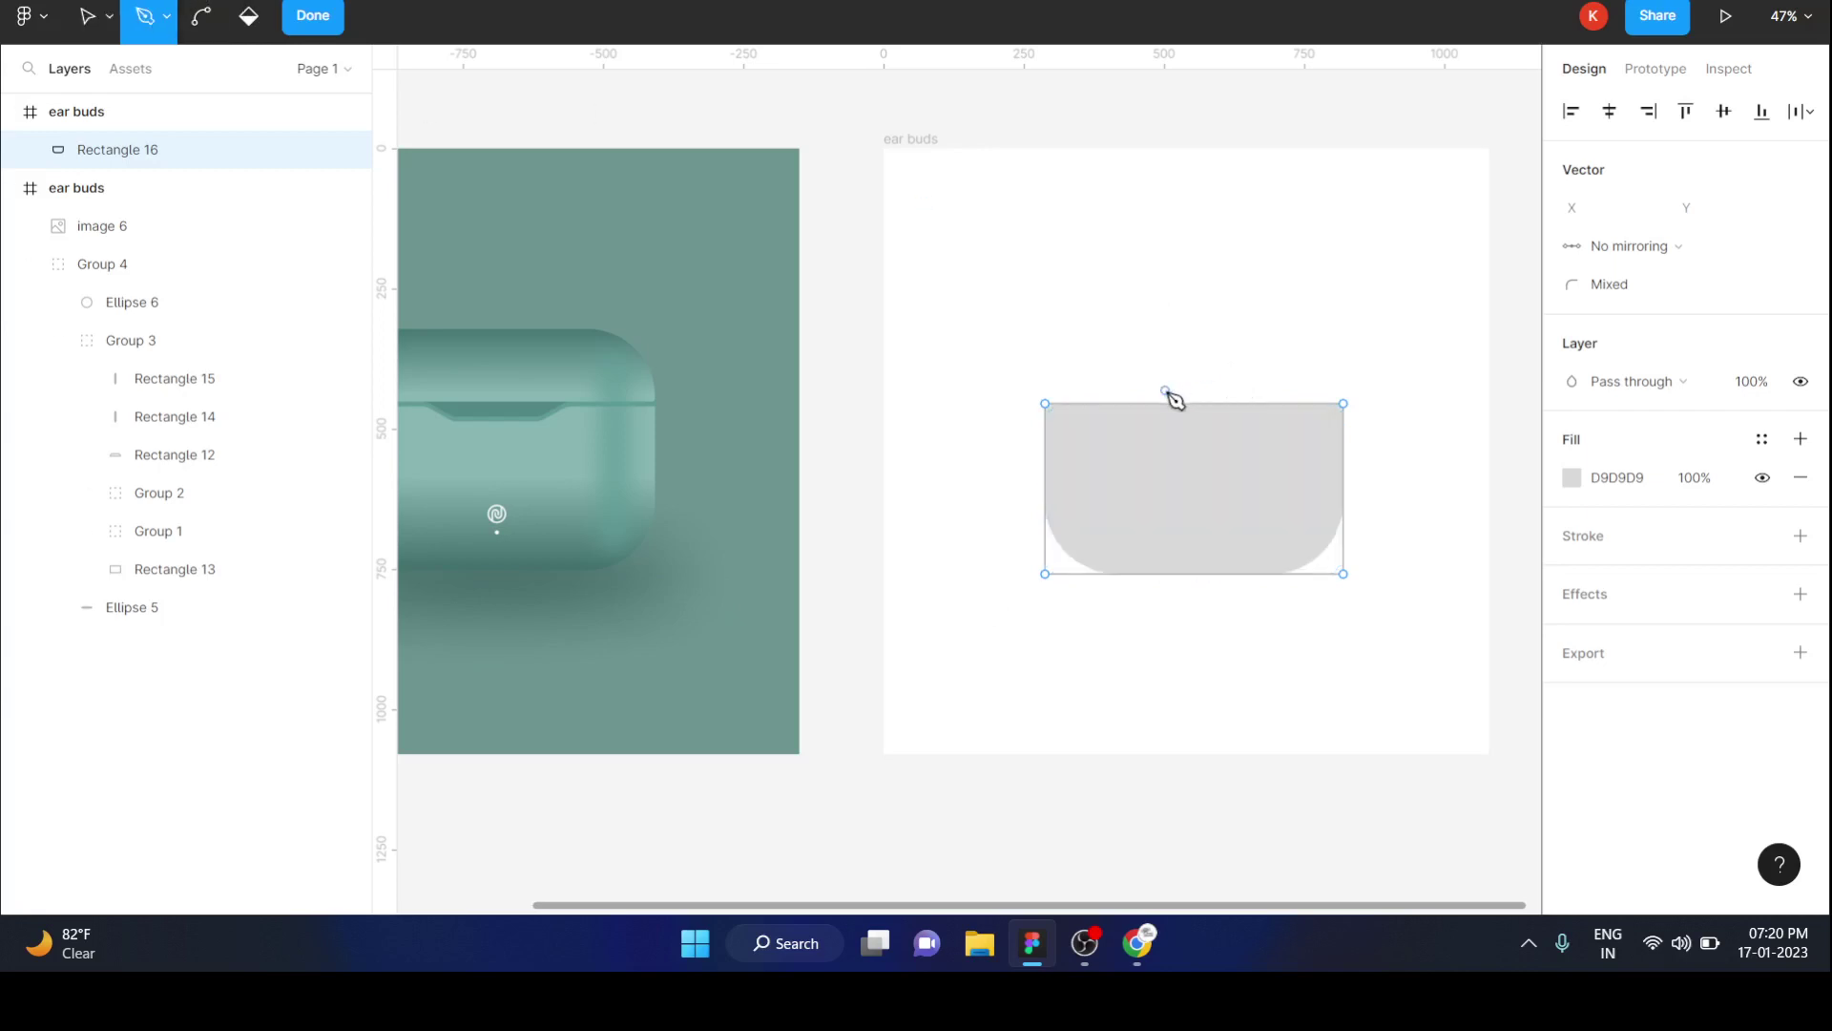
key("v")
scroll(1154, 433, "up", 5)
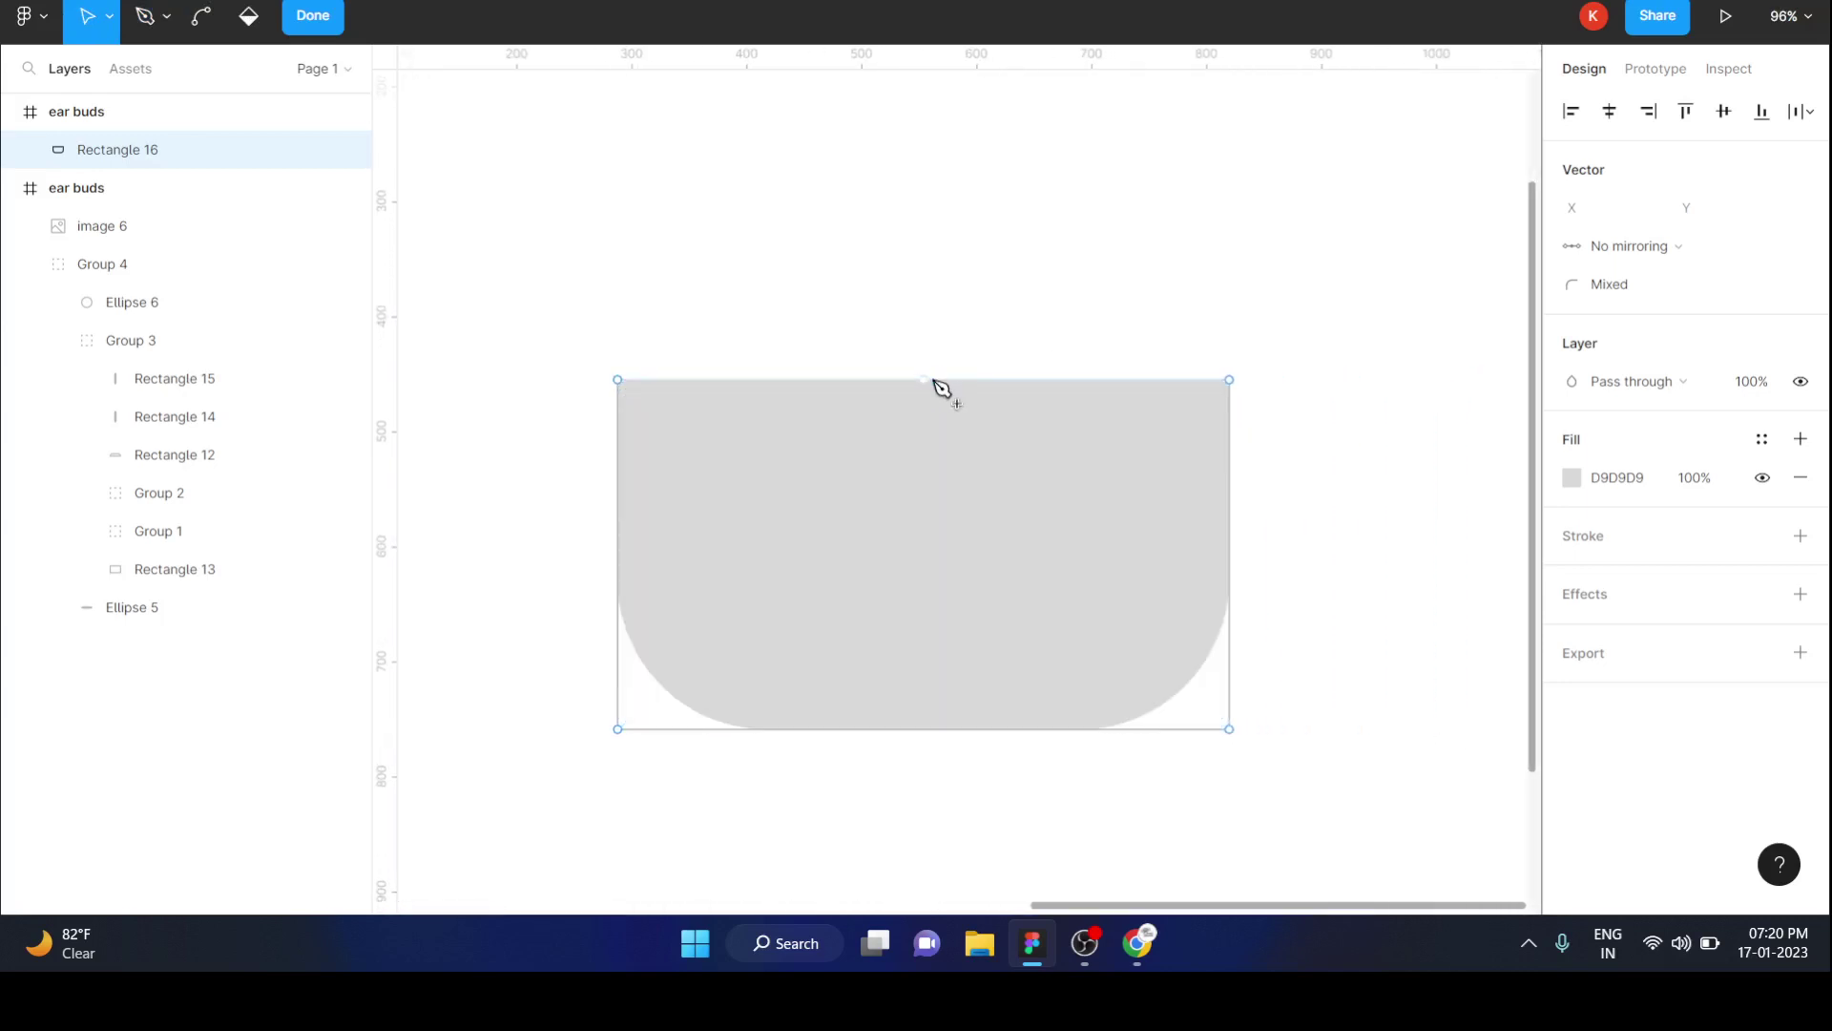
left_click_drag(935, 382, 1038, 379)
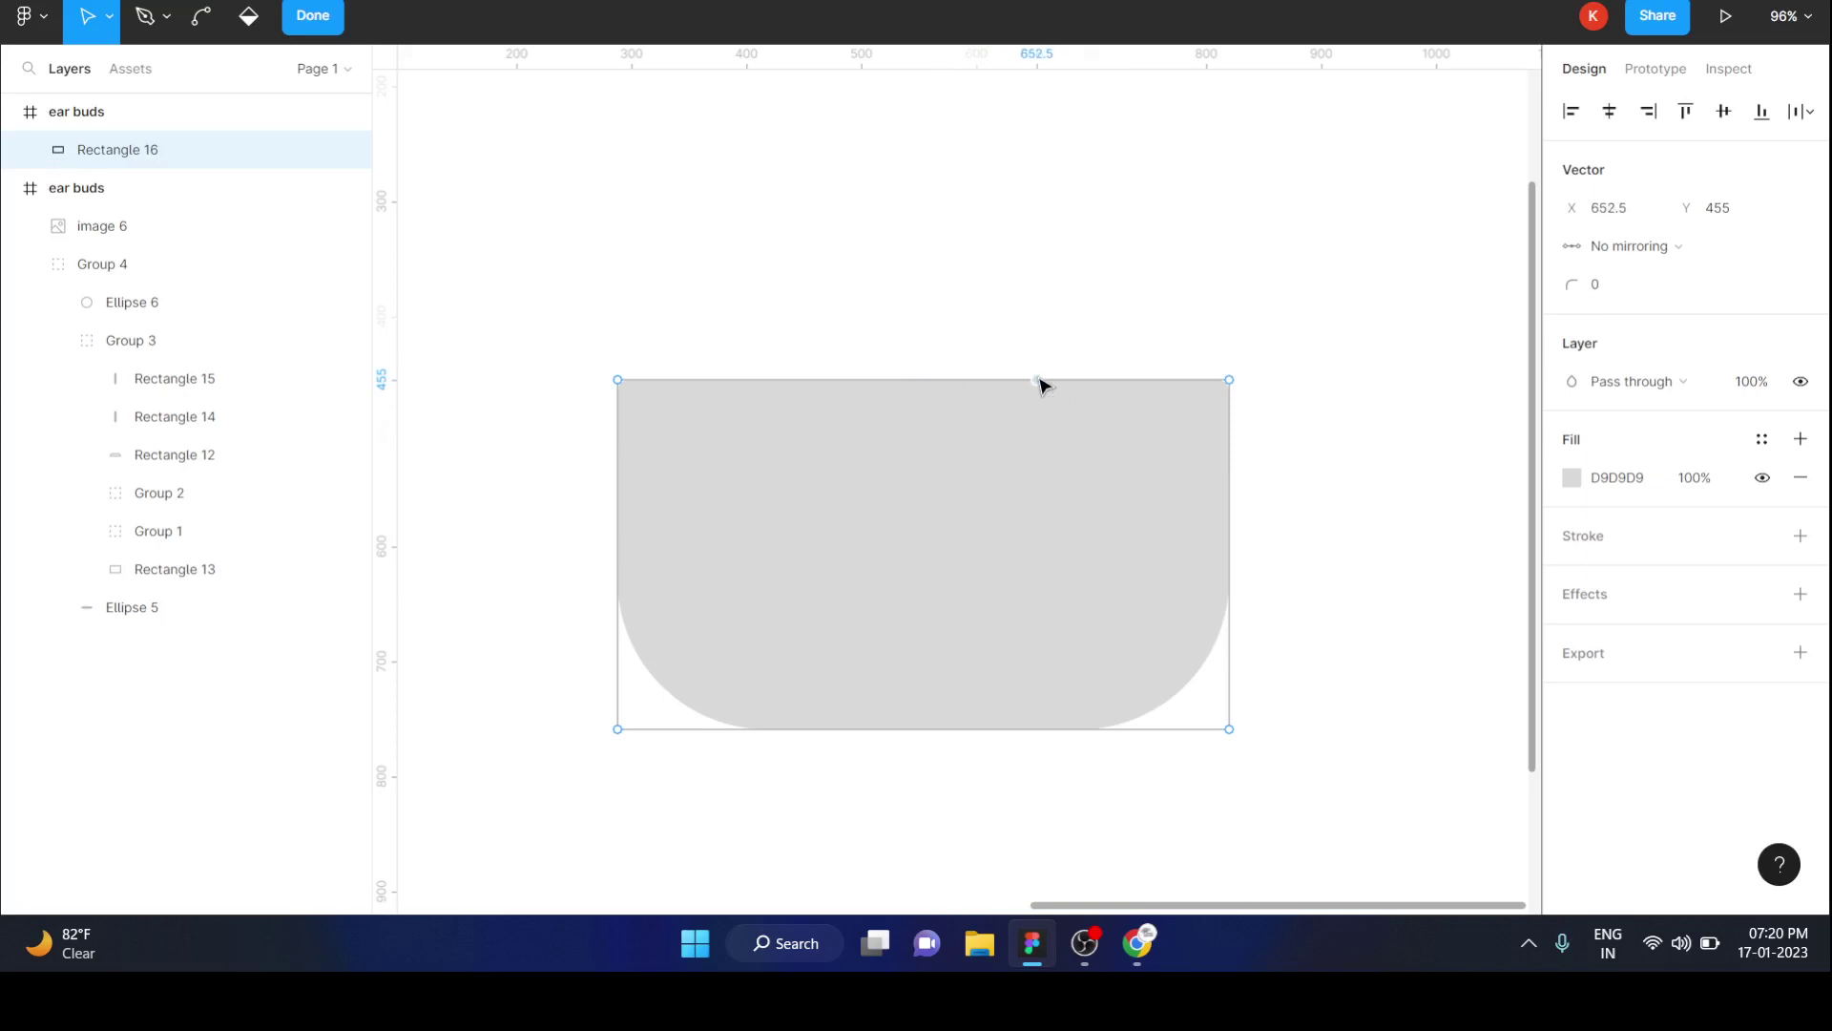
Add a second anchor point on the grey shape's top edge at about X 459.5.
left_click(826, 380)
left_click_drag(827, 381, 800, 384)
key("Escape")
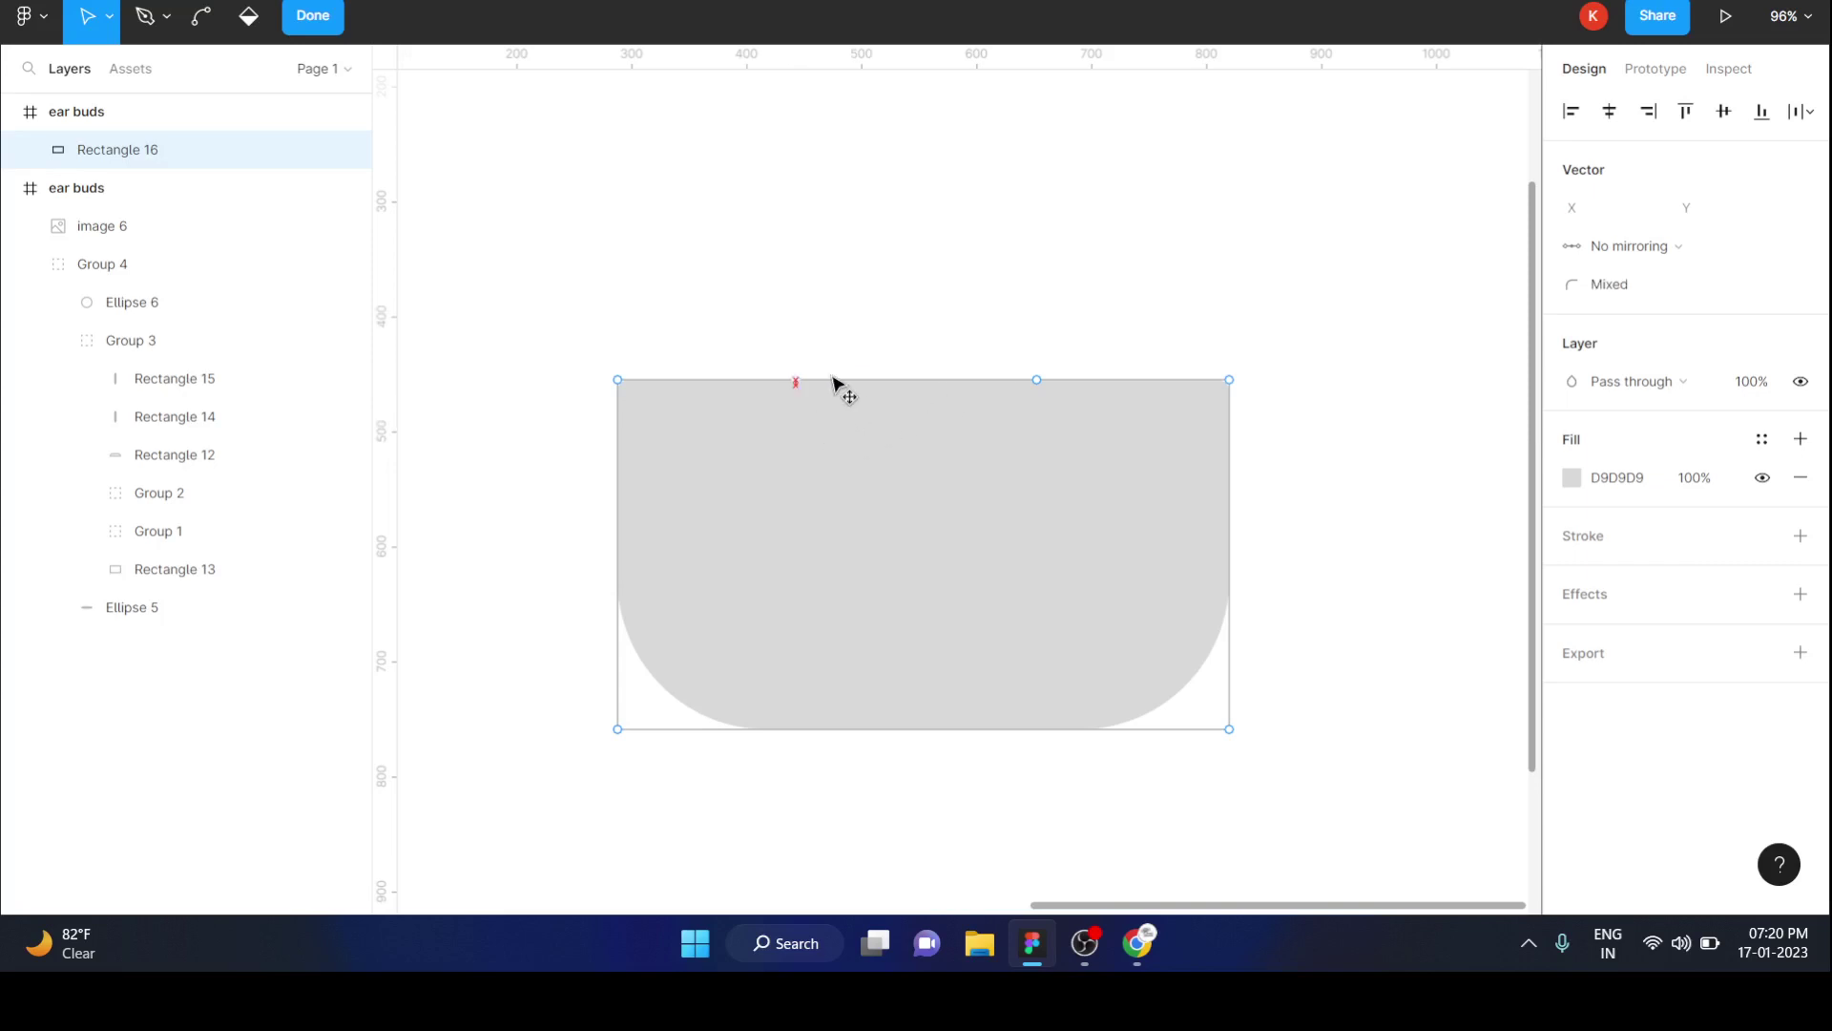
mouse_move(797, 384)
left_mouse_down()
mouse_move(720, 524)
mouse_move(1058, 317)
mouse_move(733, 420)
mouse_move(741, 388)
mouse_move(819, 389)
left_mouse_up()
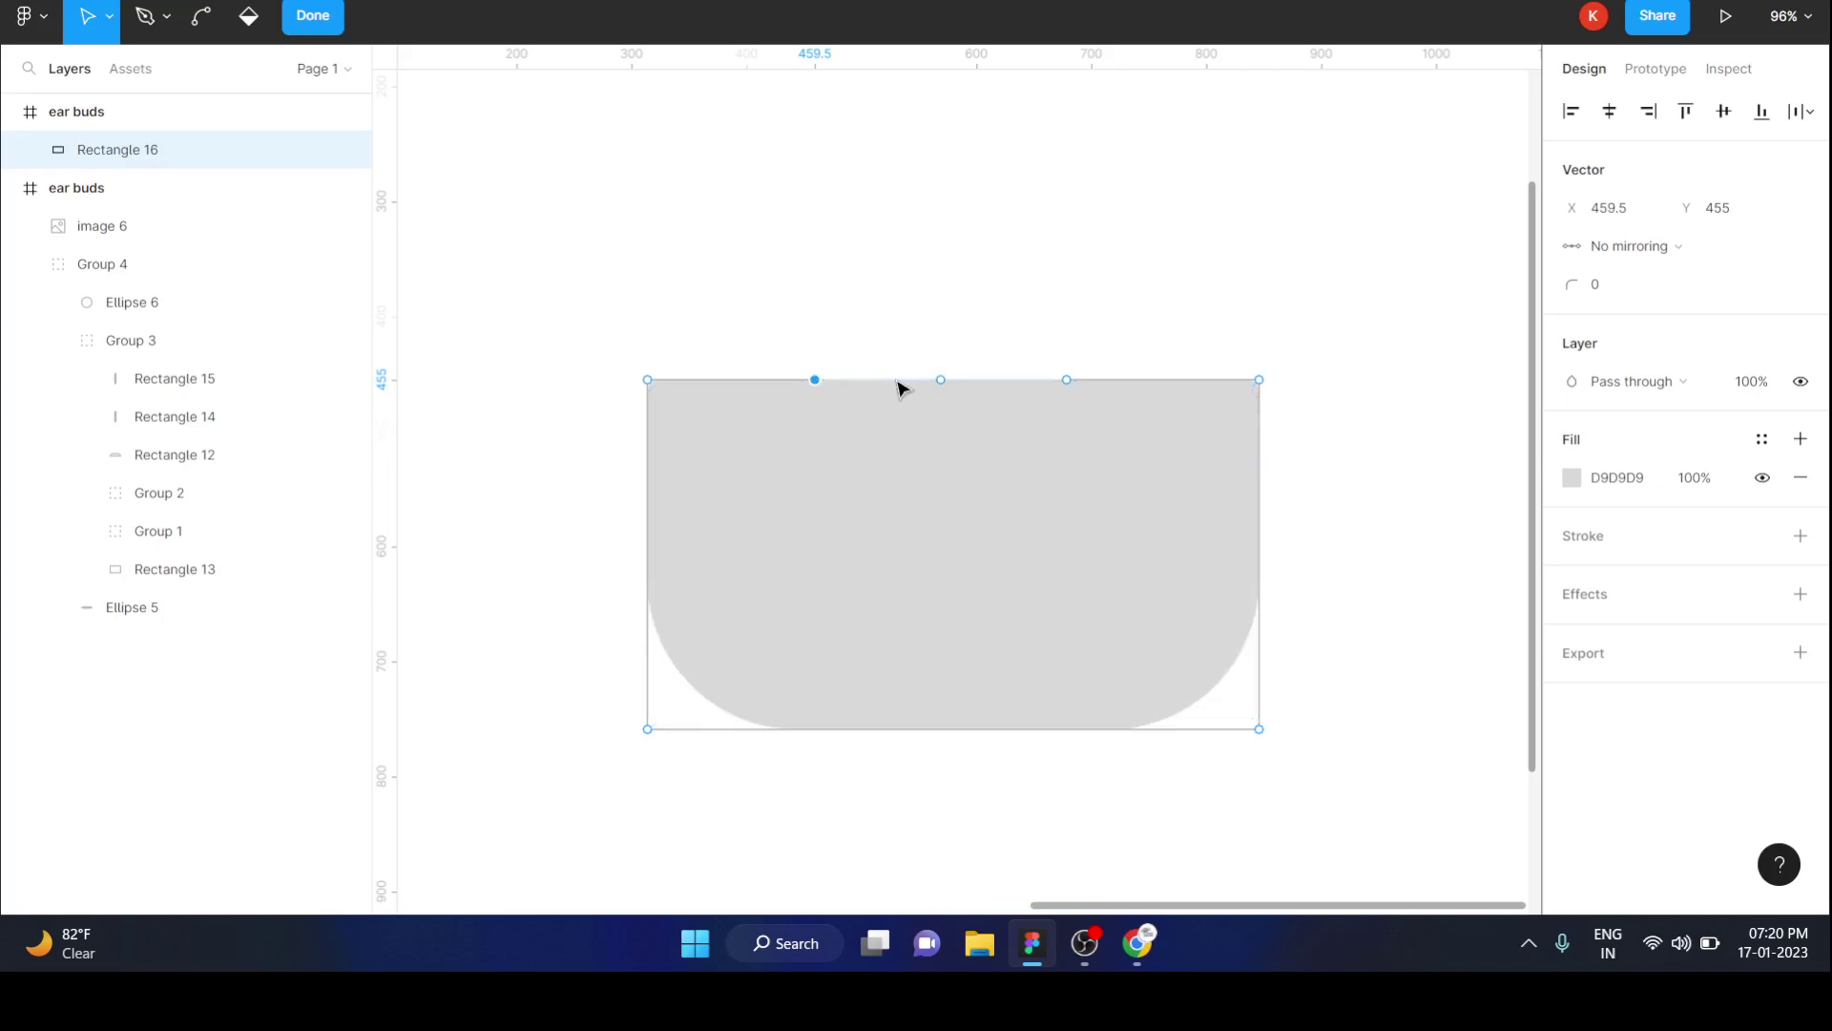
Pull the top edge's middle section down to form a slanted-sided notch with its floor at about Y 493.5, and finish vector editing.
mouse_move(942, 381)
left_mouse_down()
mouse_move(889, 381)
mouse_move(873, 430)
mouse_move(1019, 426)
left_mouse_up()
left_click(967, 406)
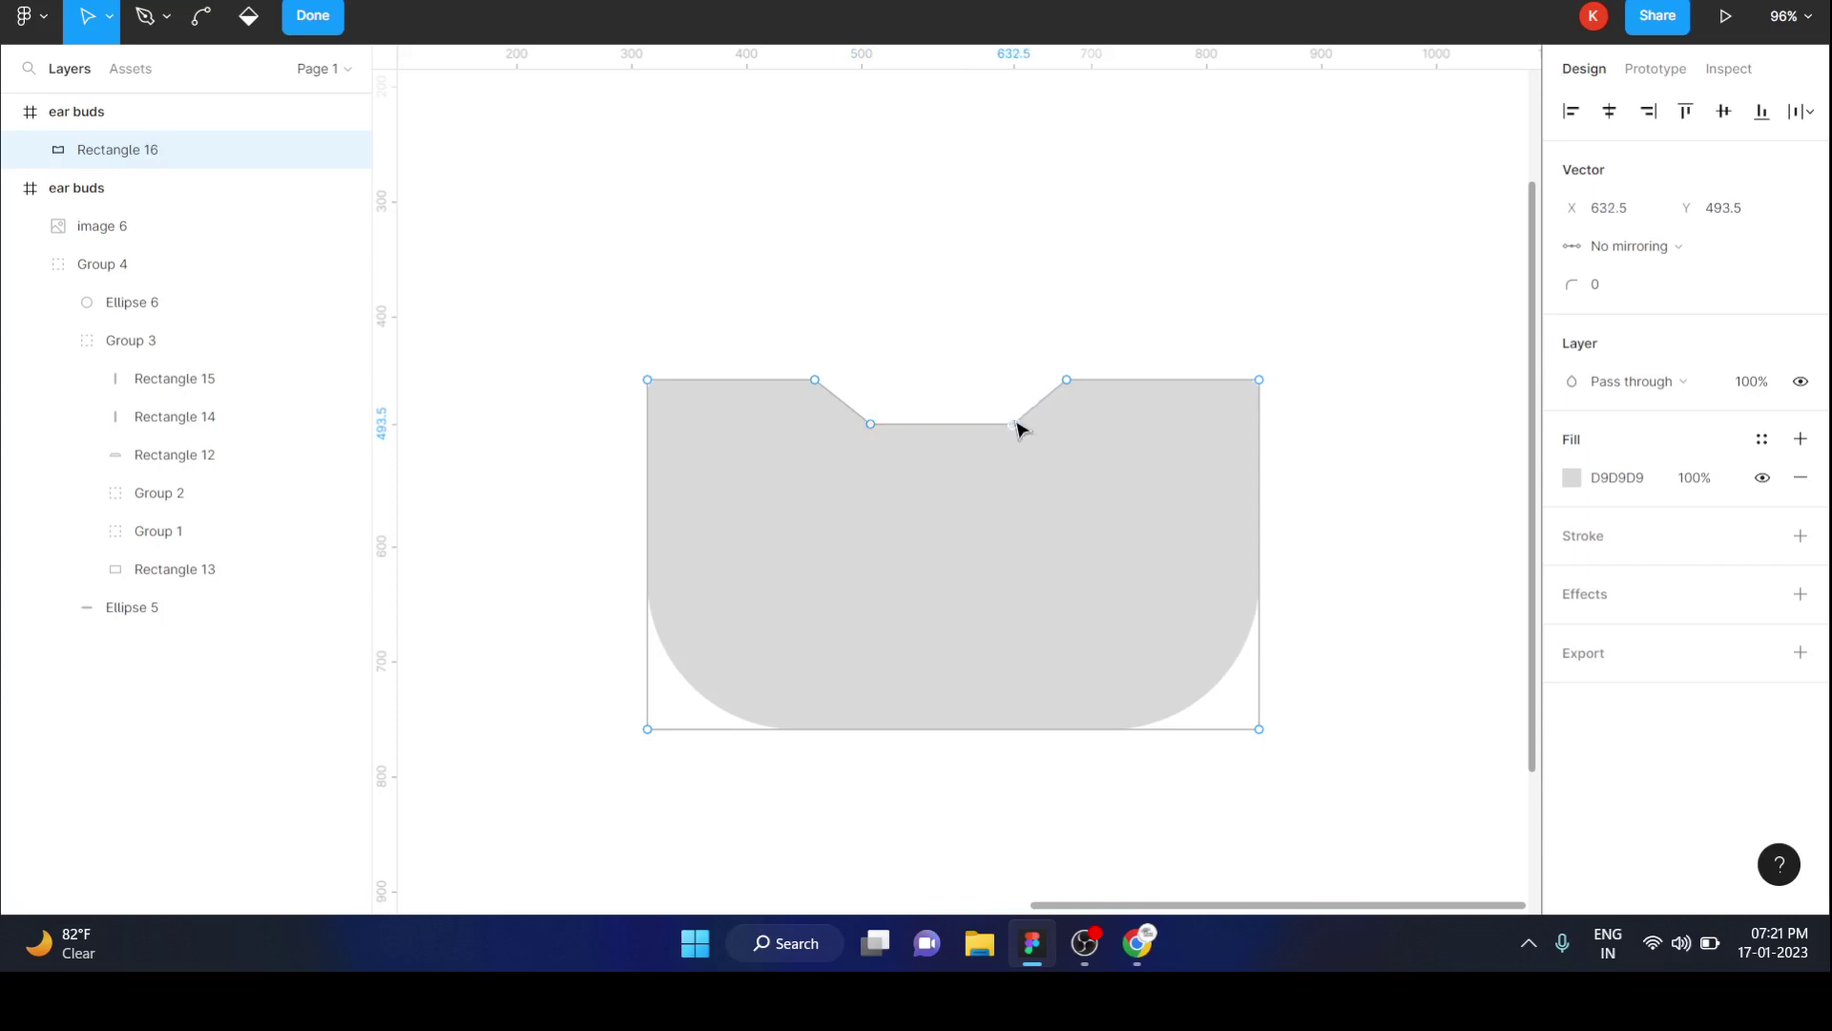
key("Escape")
key("Escape")
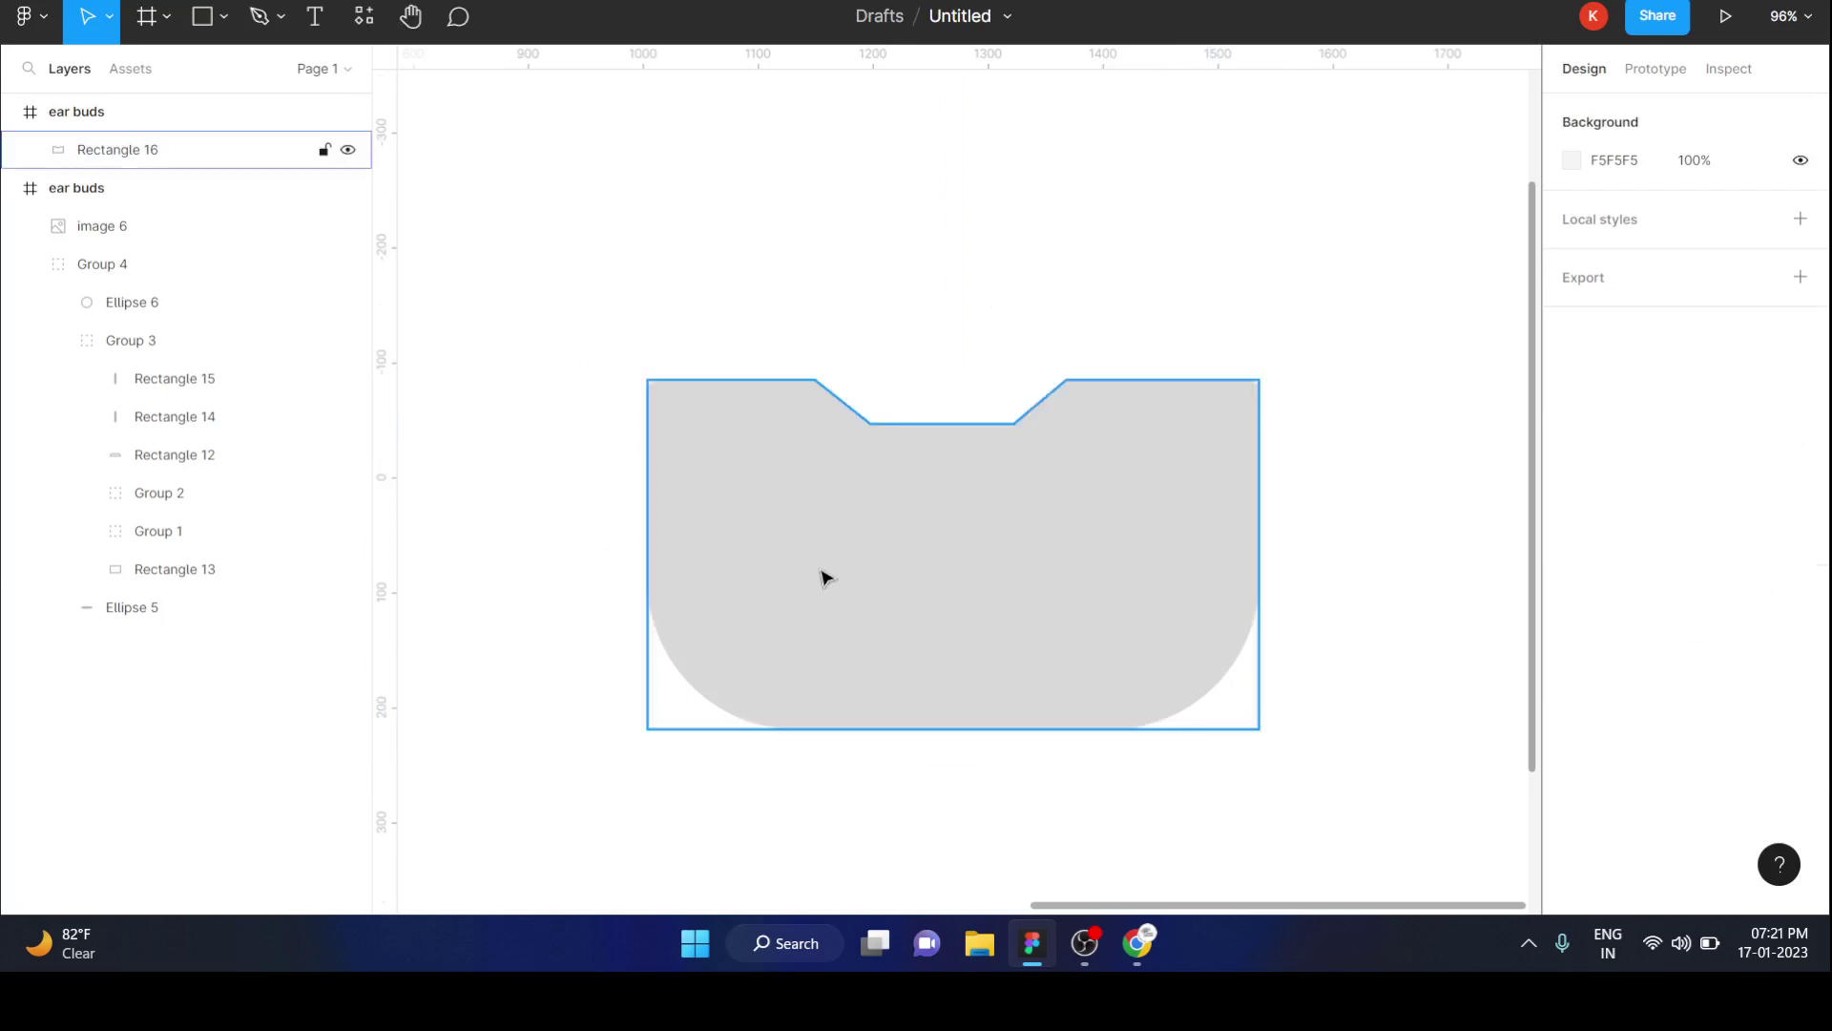
left_click(879, 531)
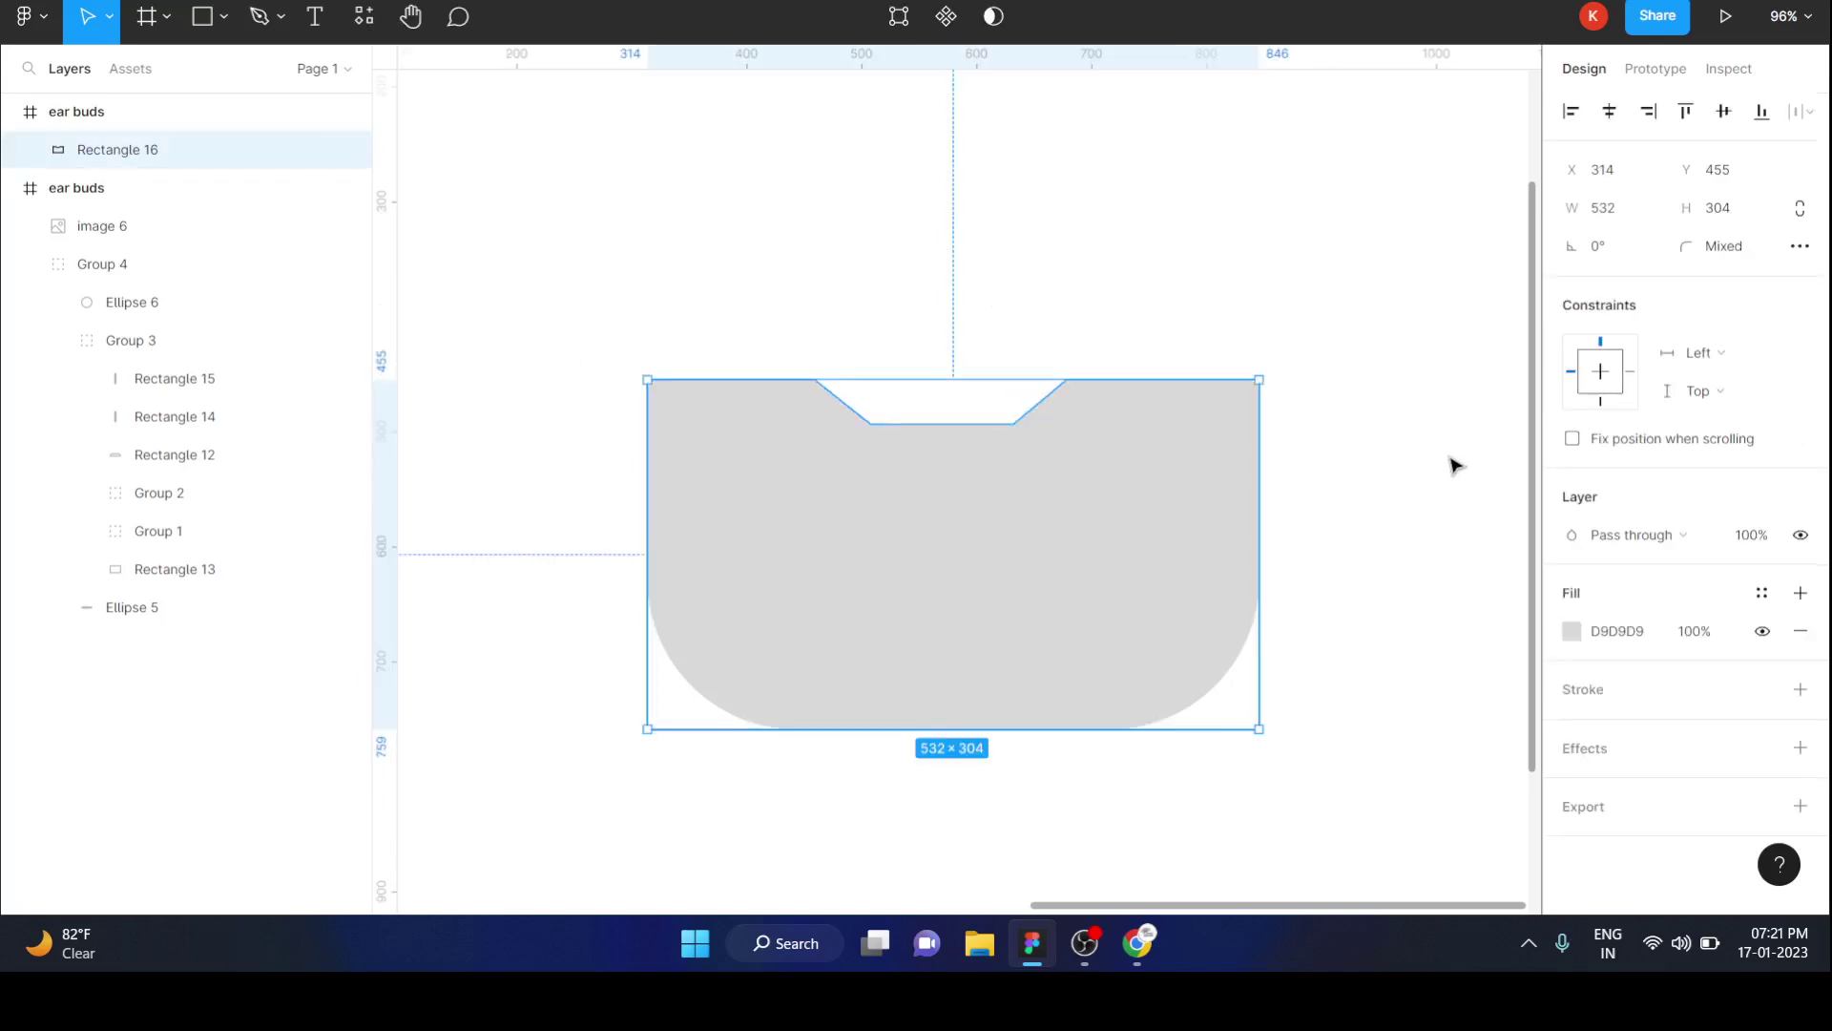
scroll(1453, 465, "down", 2)
left_click(1401, 465)
scroll(1399, 463, "up", 1)
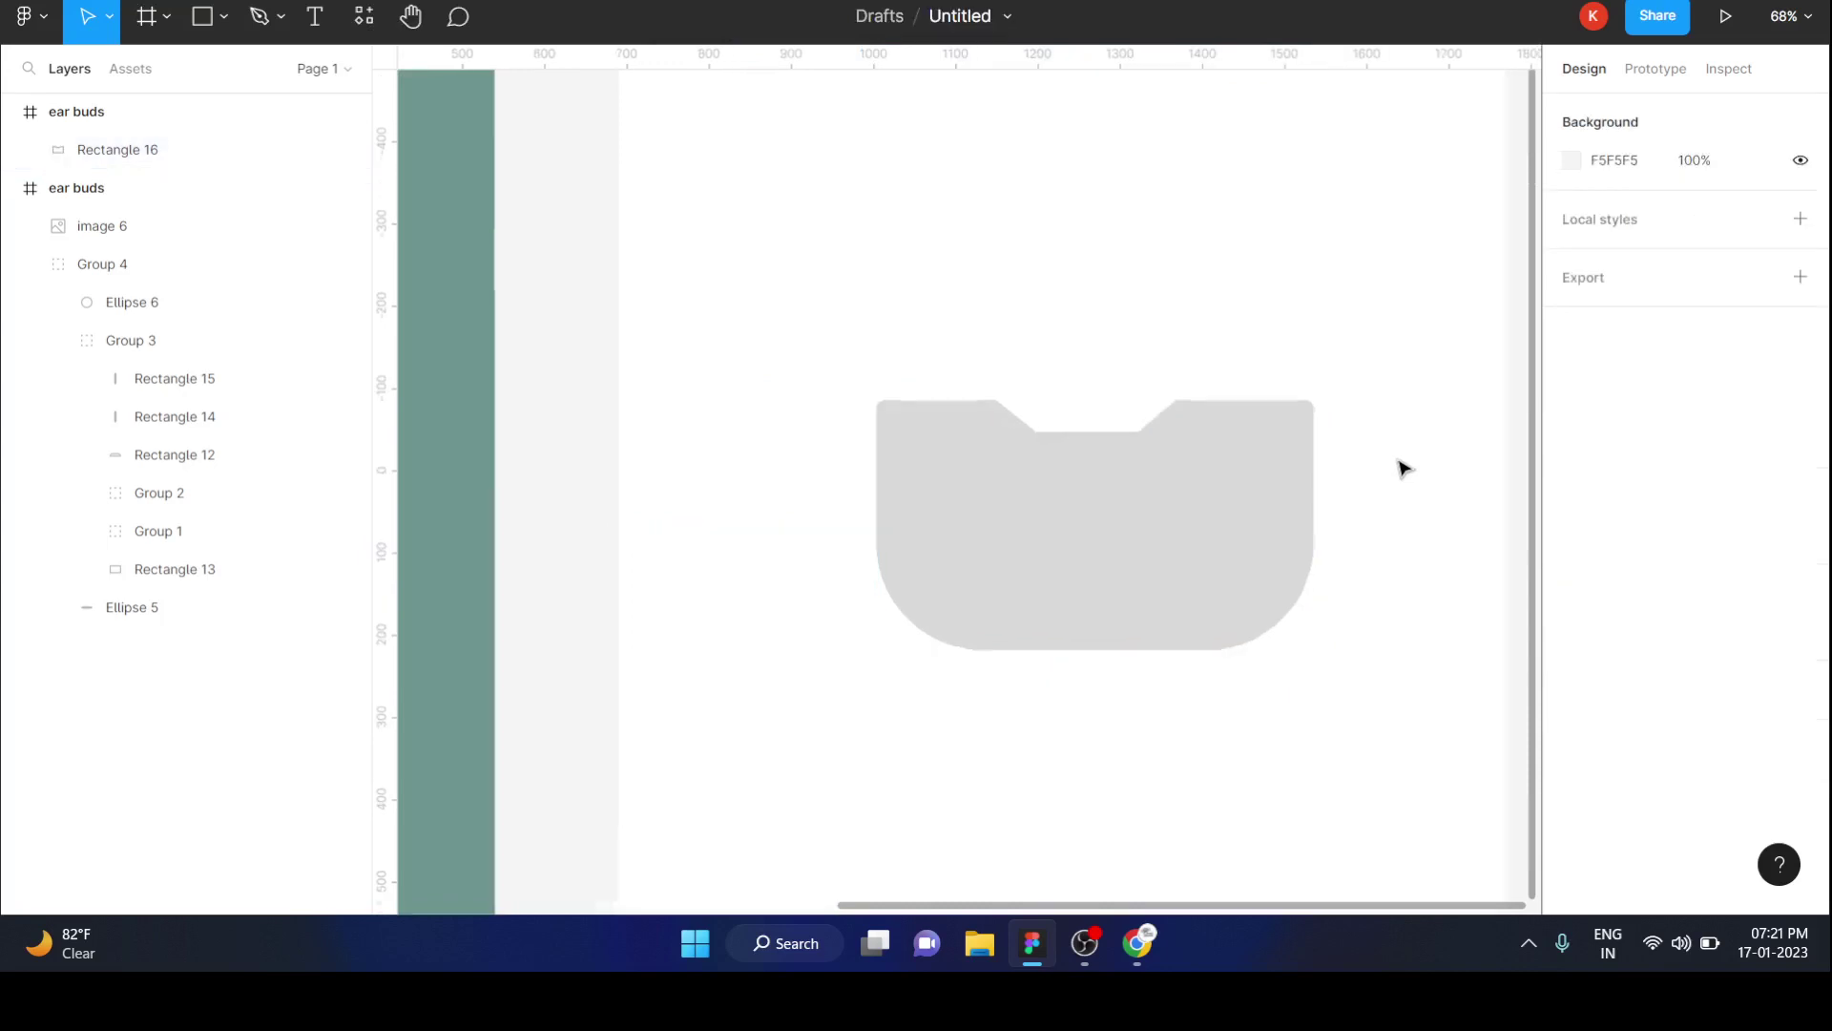
Reopen the grey shape for vector editing and bend the notch's right slanted edge into a smooth curve at its lower corner.
left_click(1189, 455)
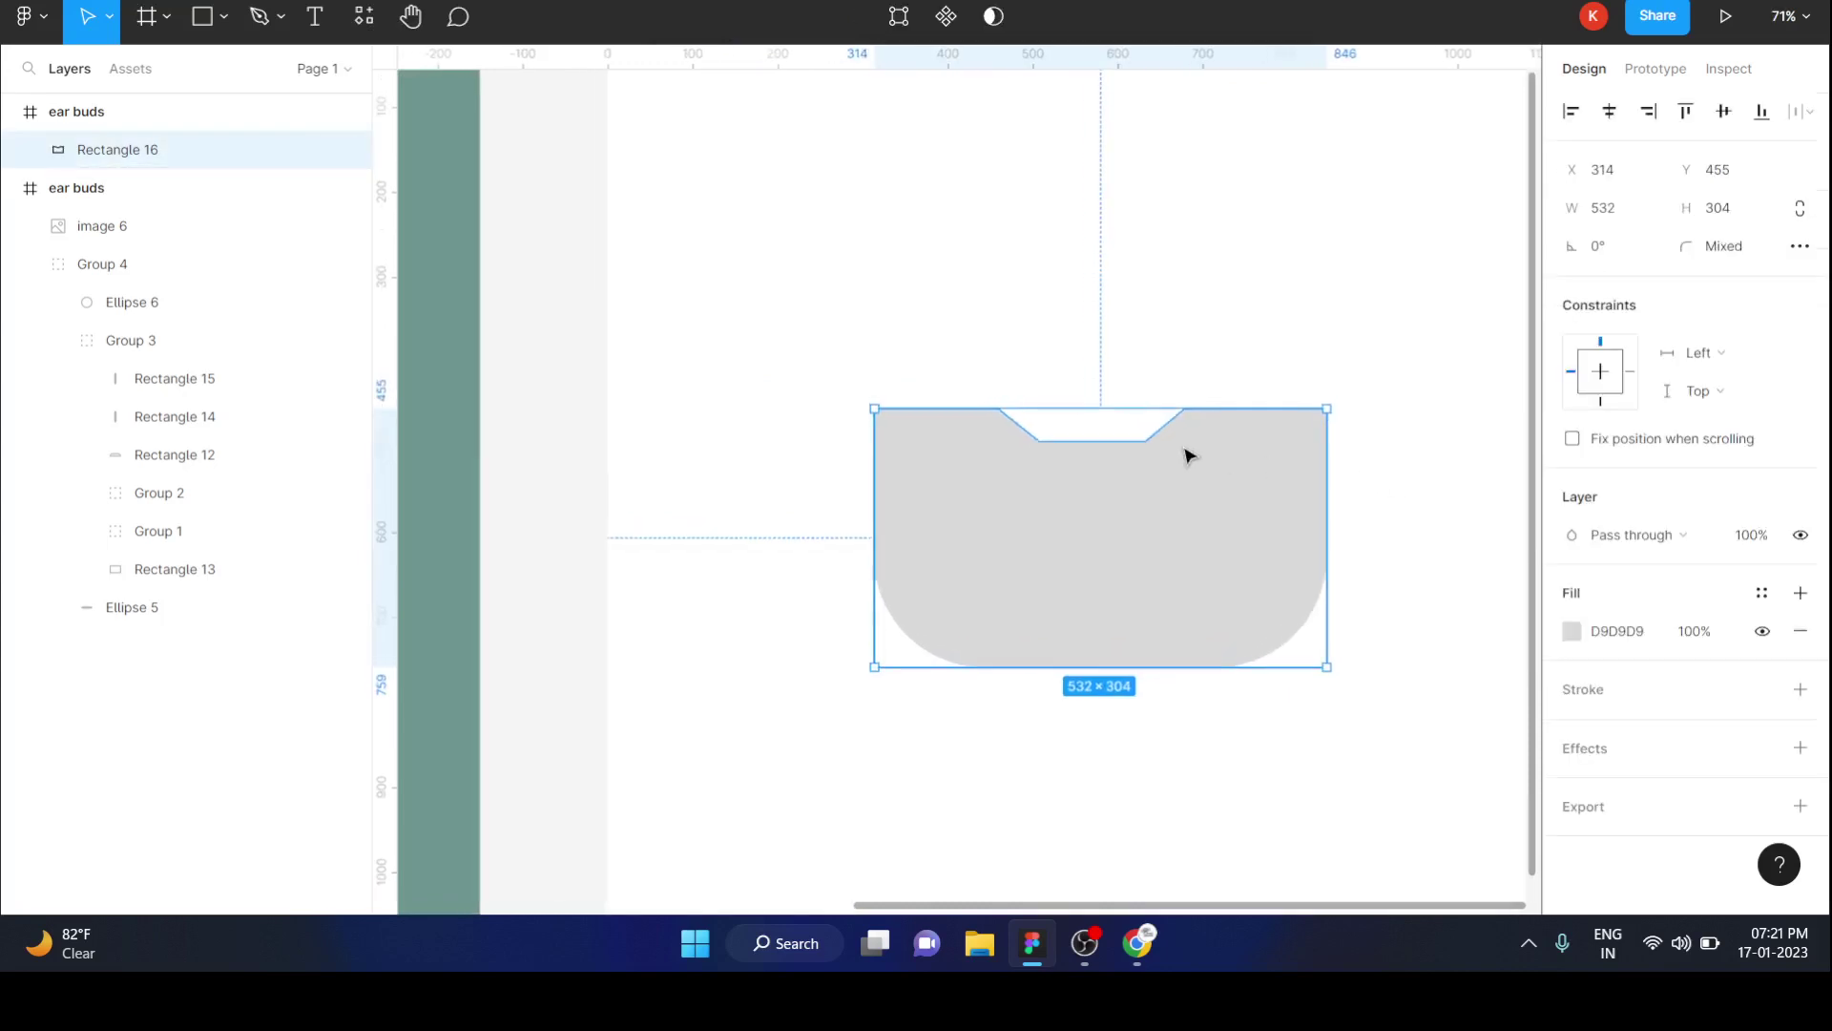
scroll(1189, 455, "up", 5)
double_click(1189, 455)
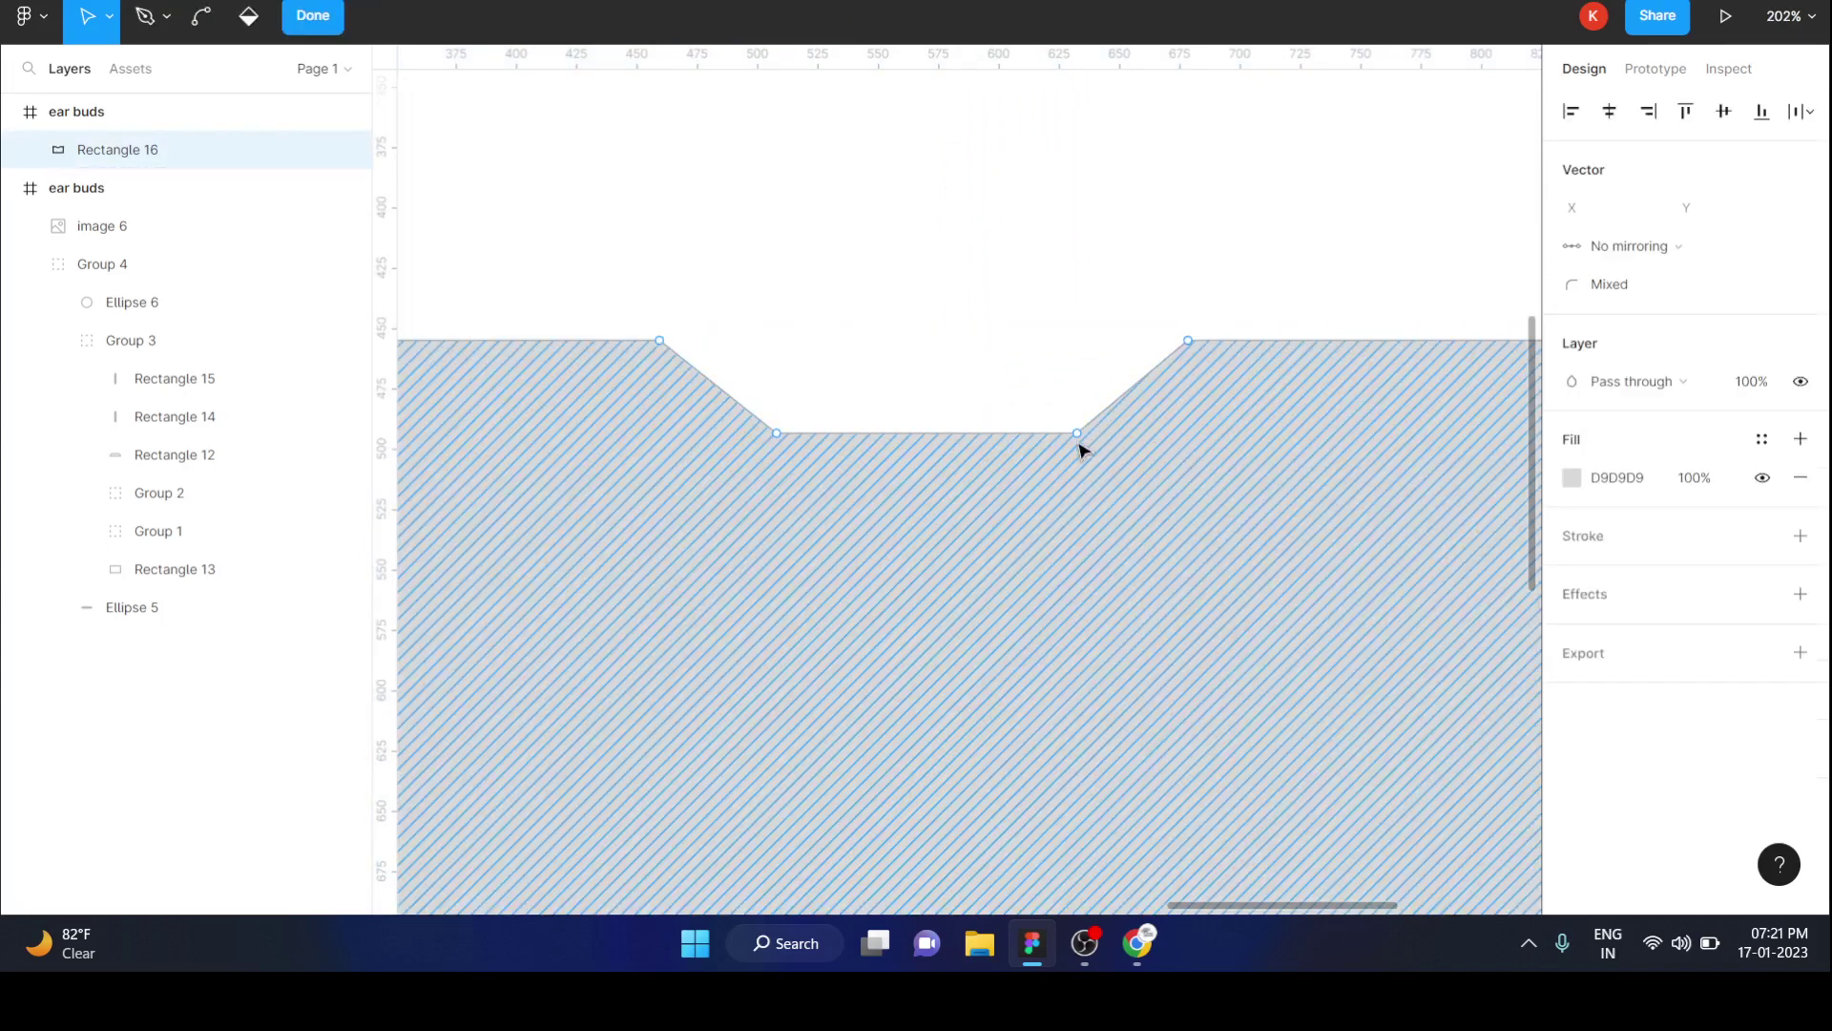
left_click(1078, 434)
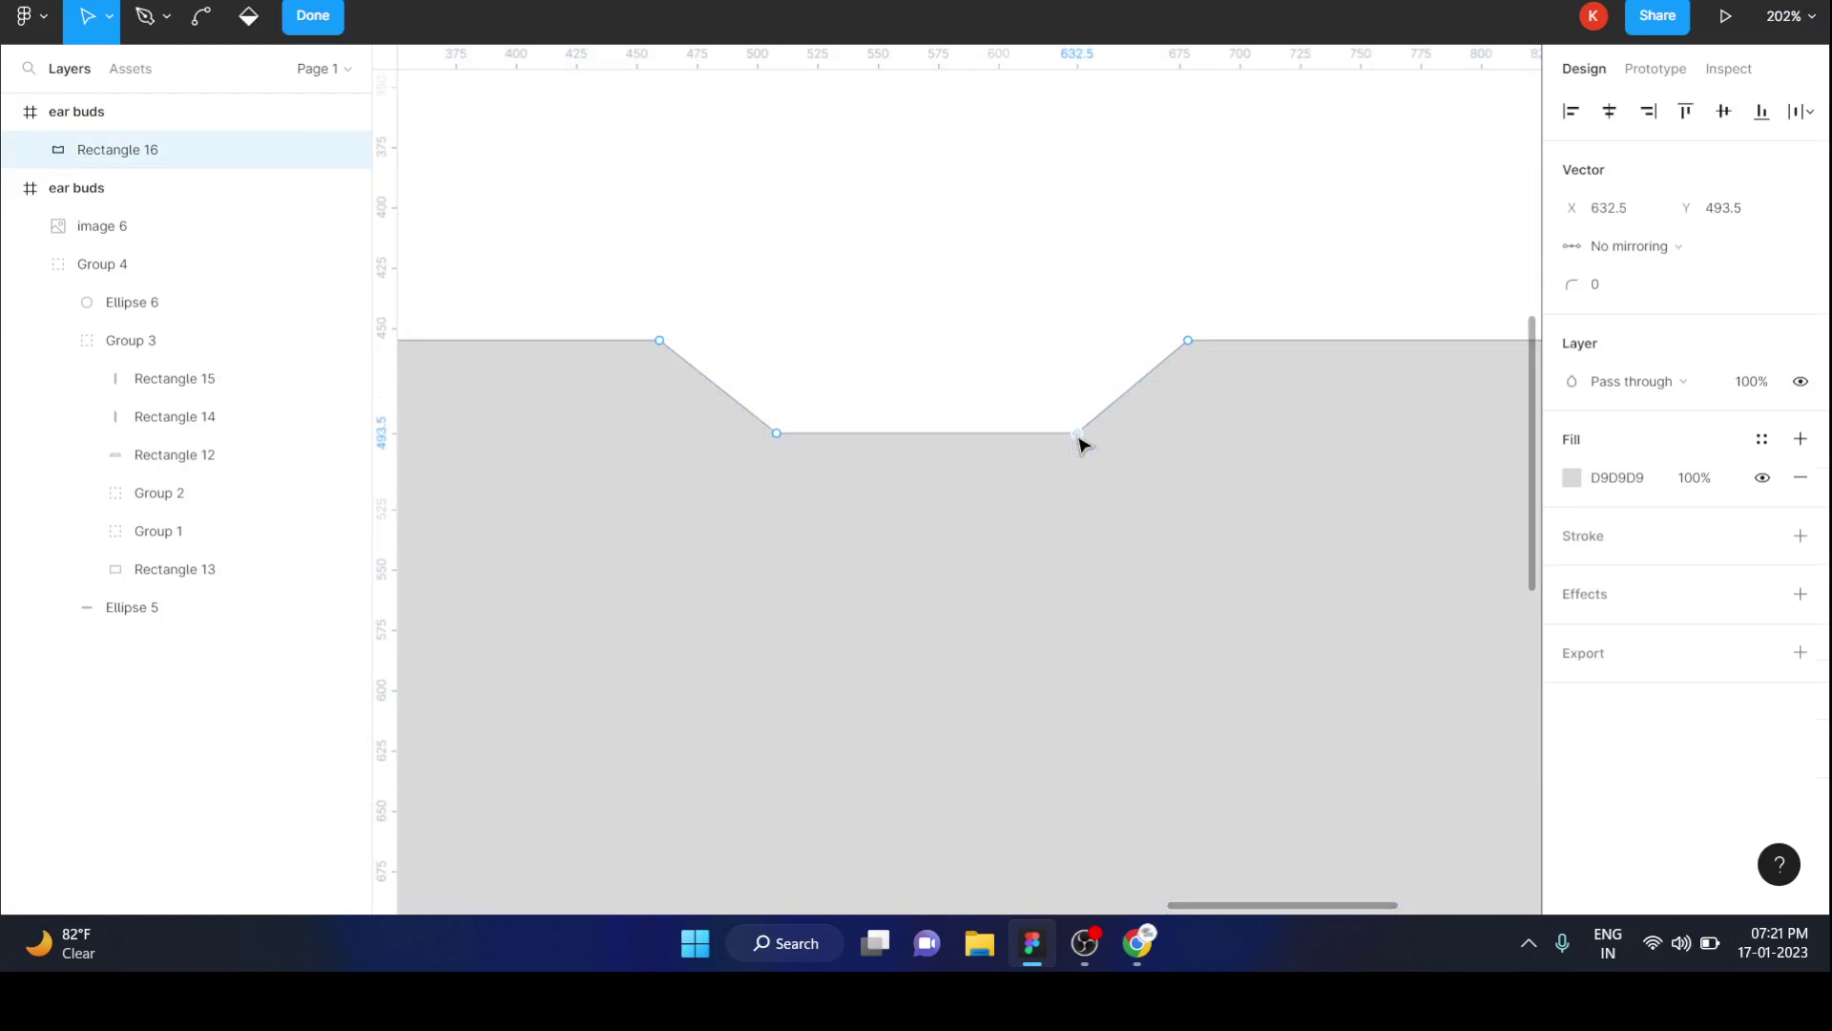
key("ctrl")
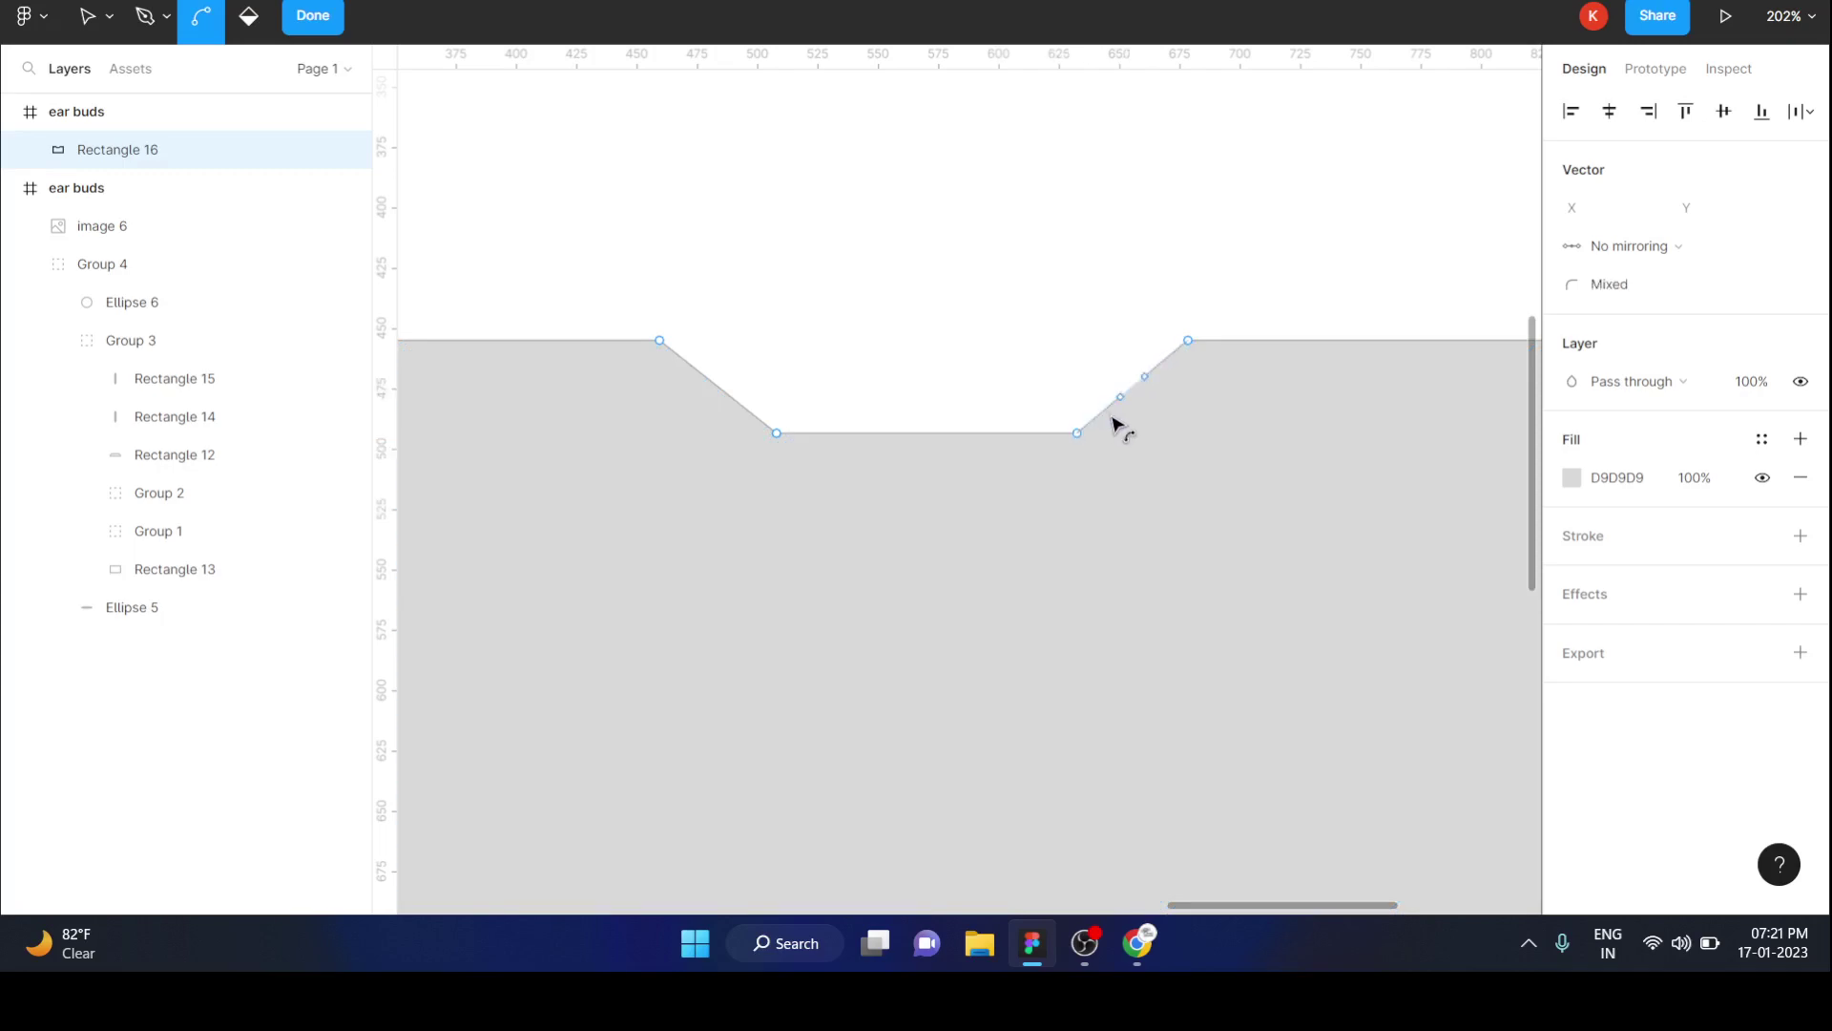
left_click(1112, 420)
left_click_drag(1093, 426, 1095, 435)
left_click_drag(1098, 439, 1105, 440)
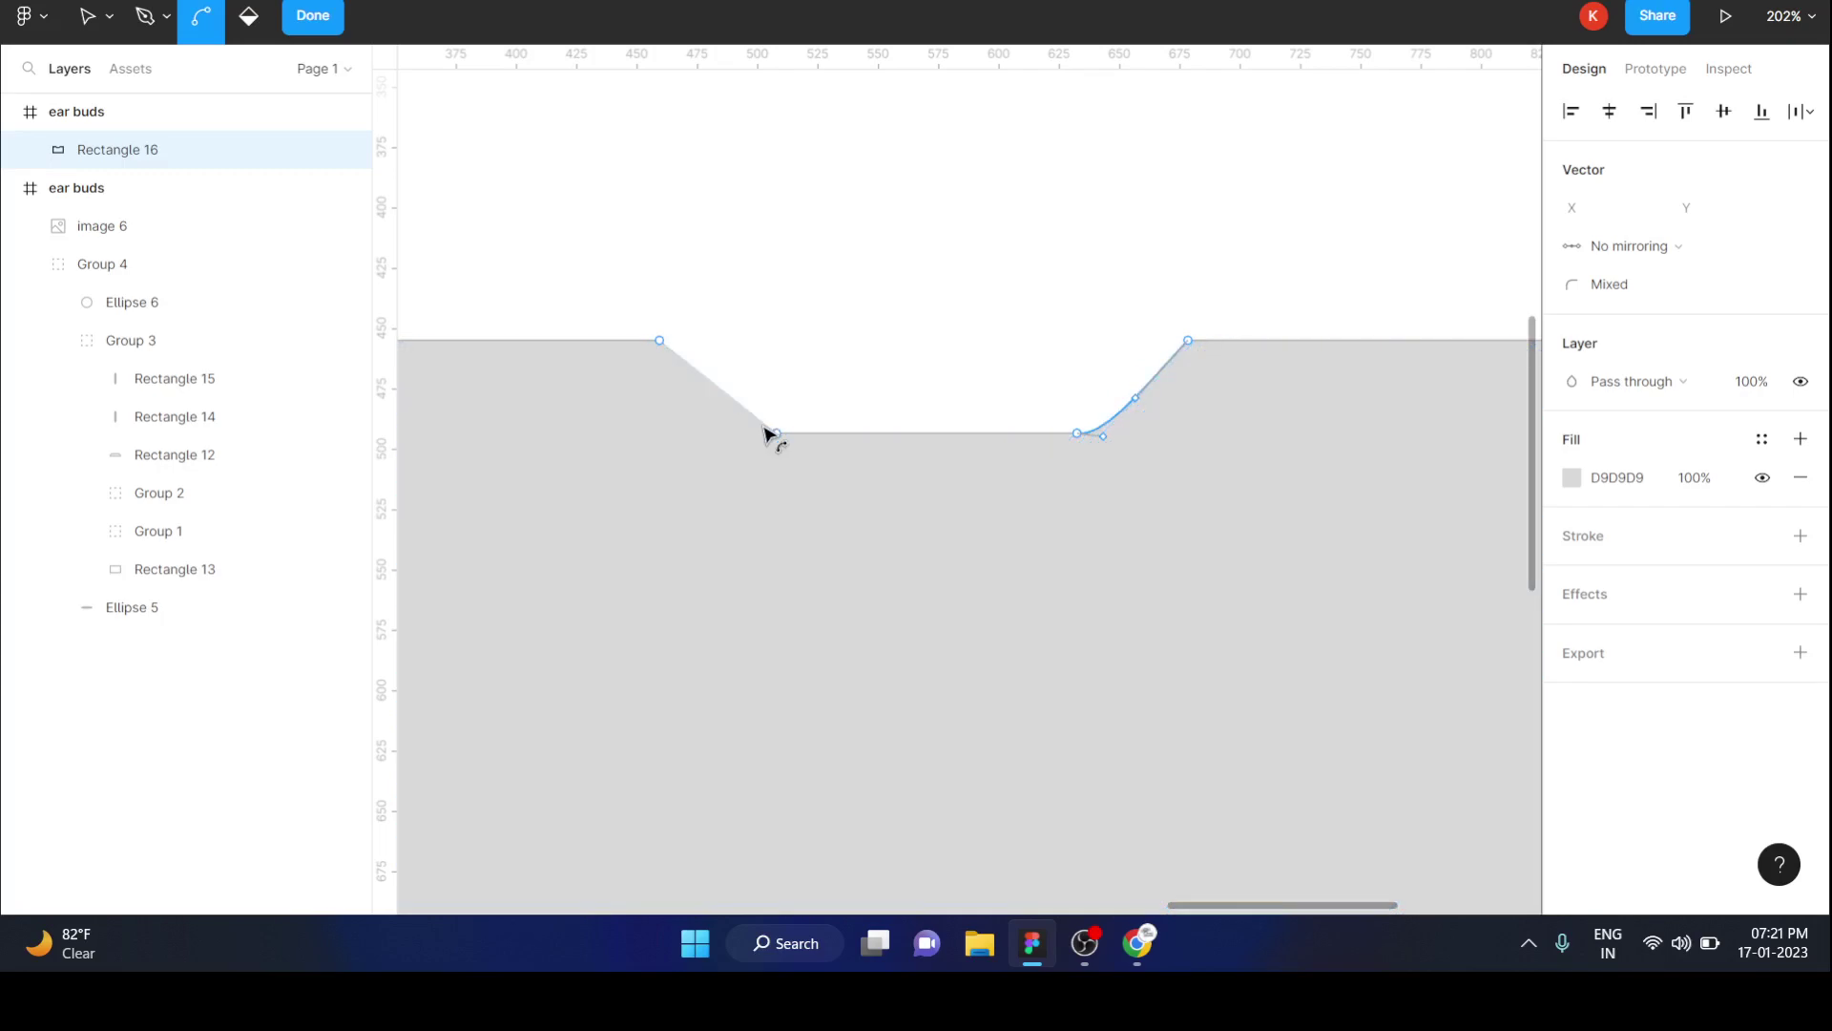
Bend the notch's left slanted edge into a matching curve at its lower corner and finish vector editing.
left_click_drag(764, 434, 771, 440)
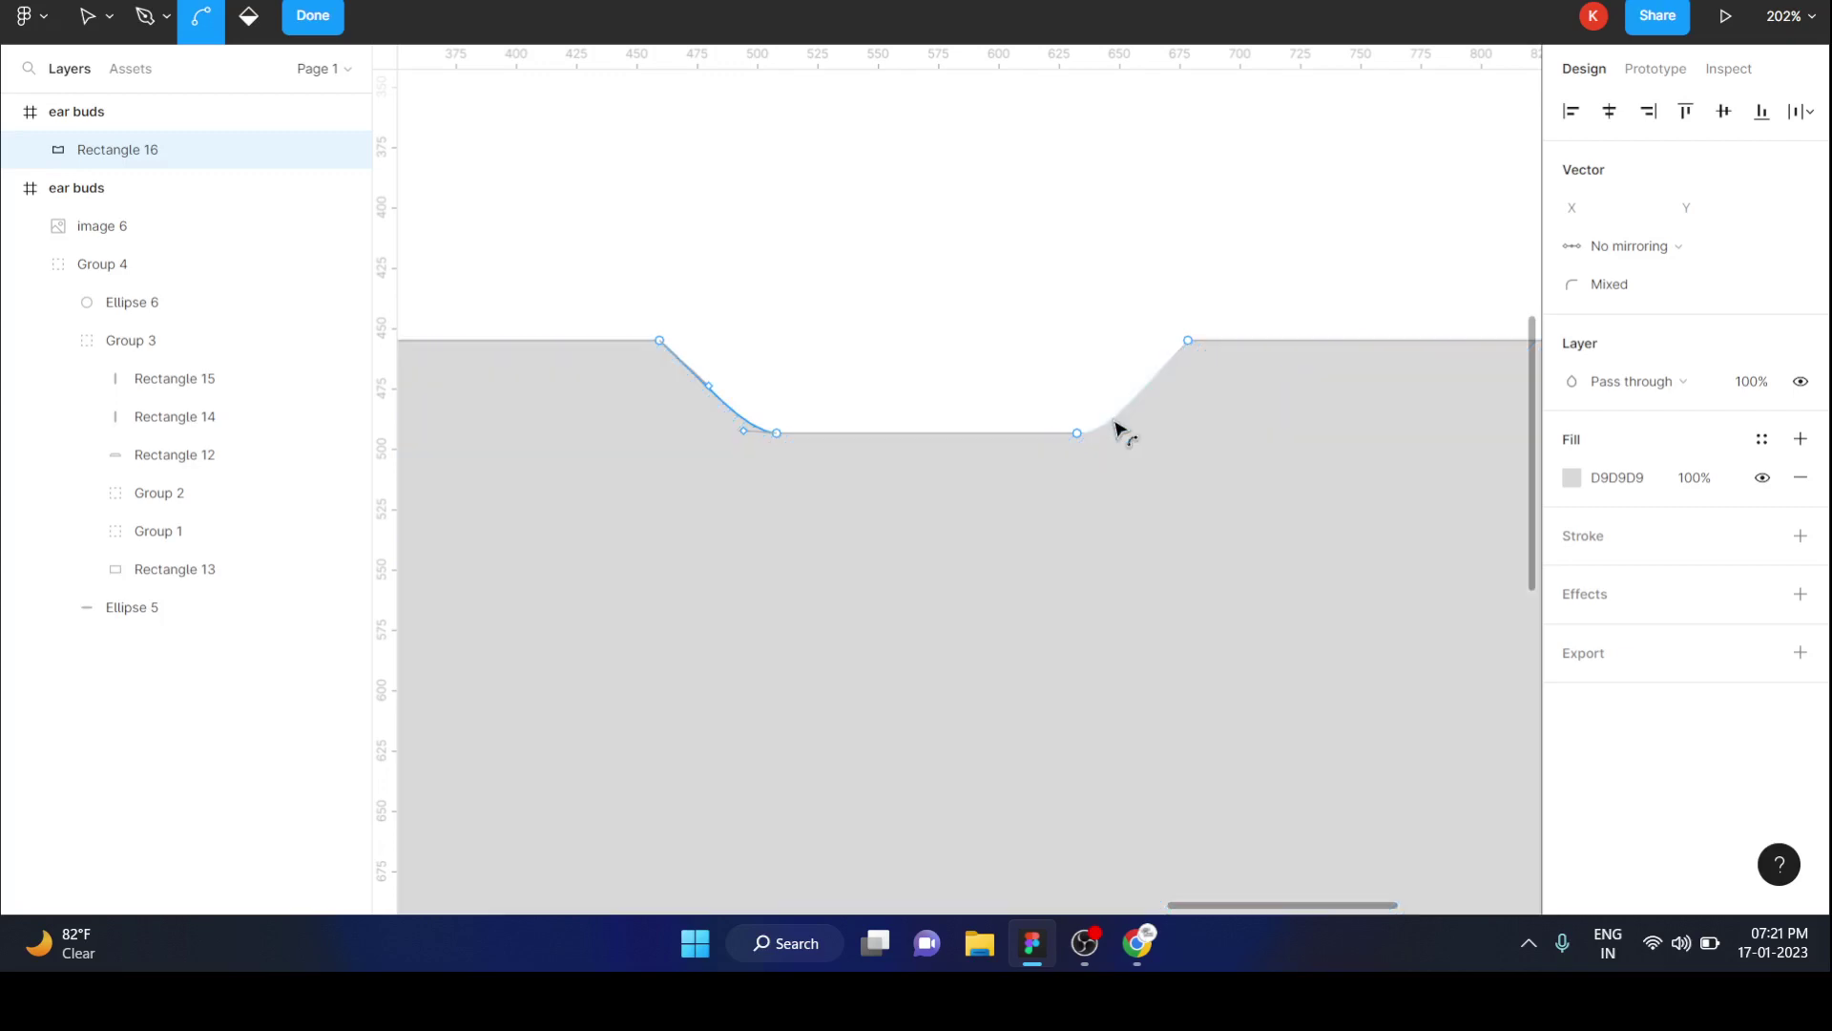
left_click(1116, 425)
left_click(1024, 328)
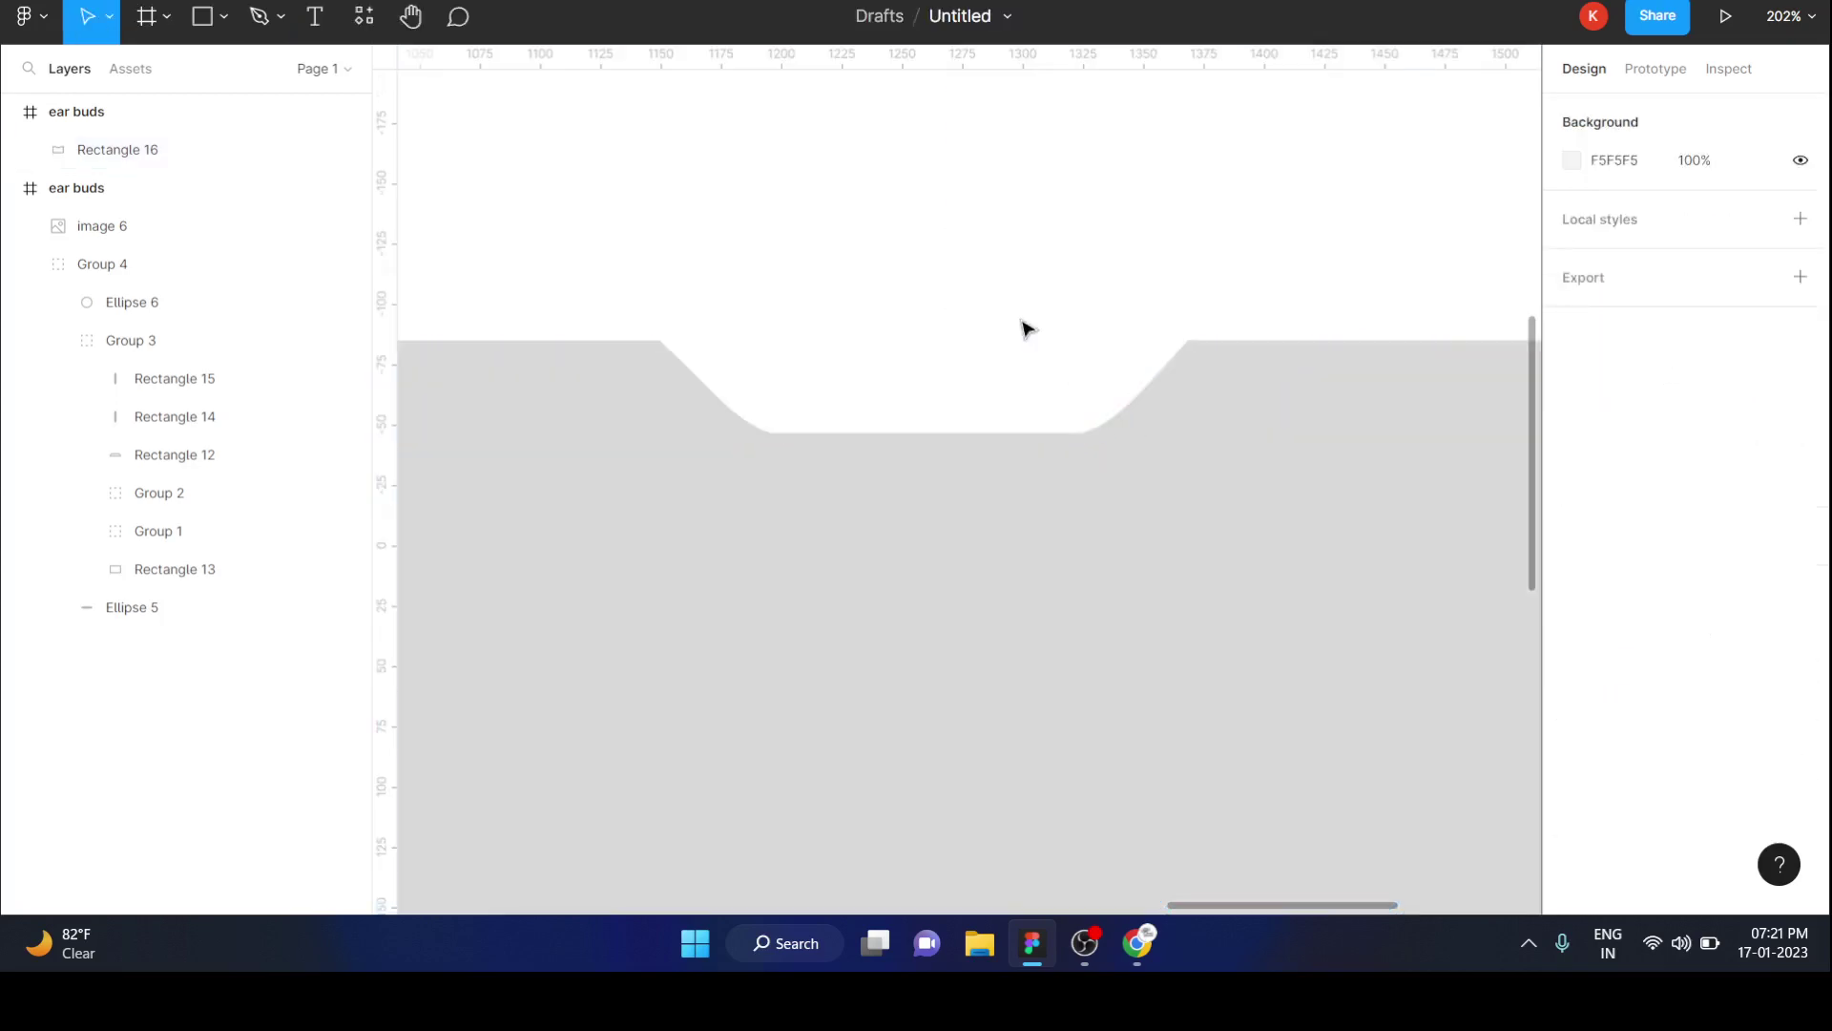
scroll(1024, 329, "down", 2)
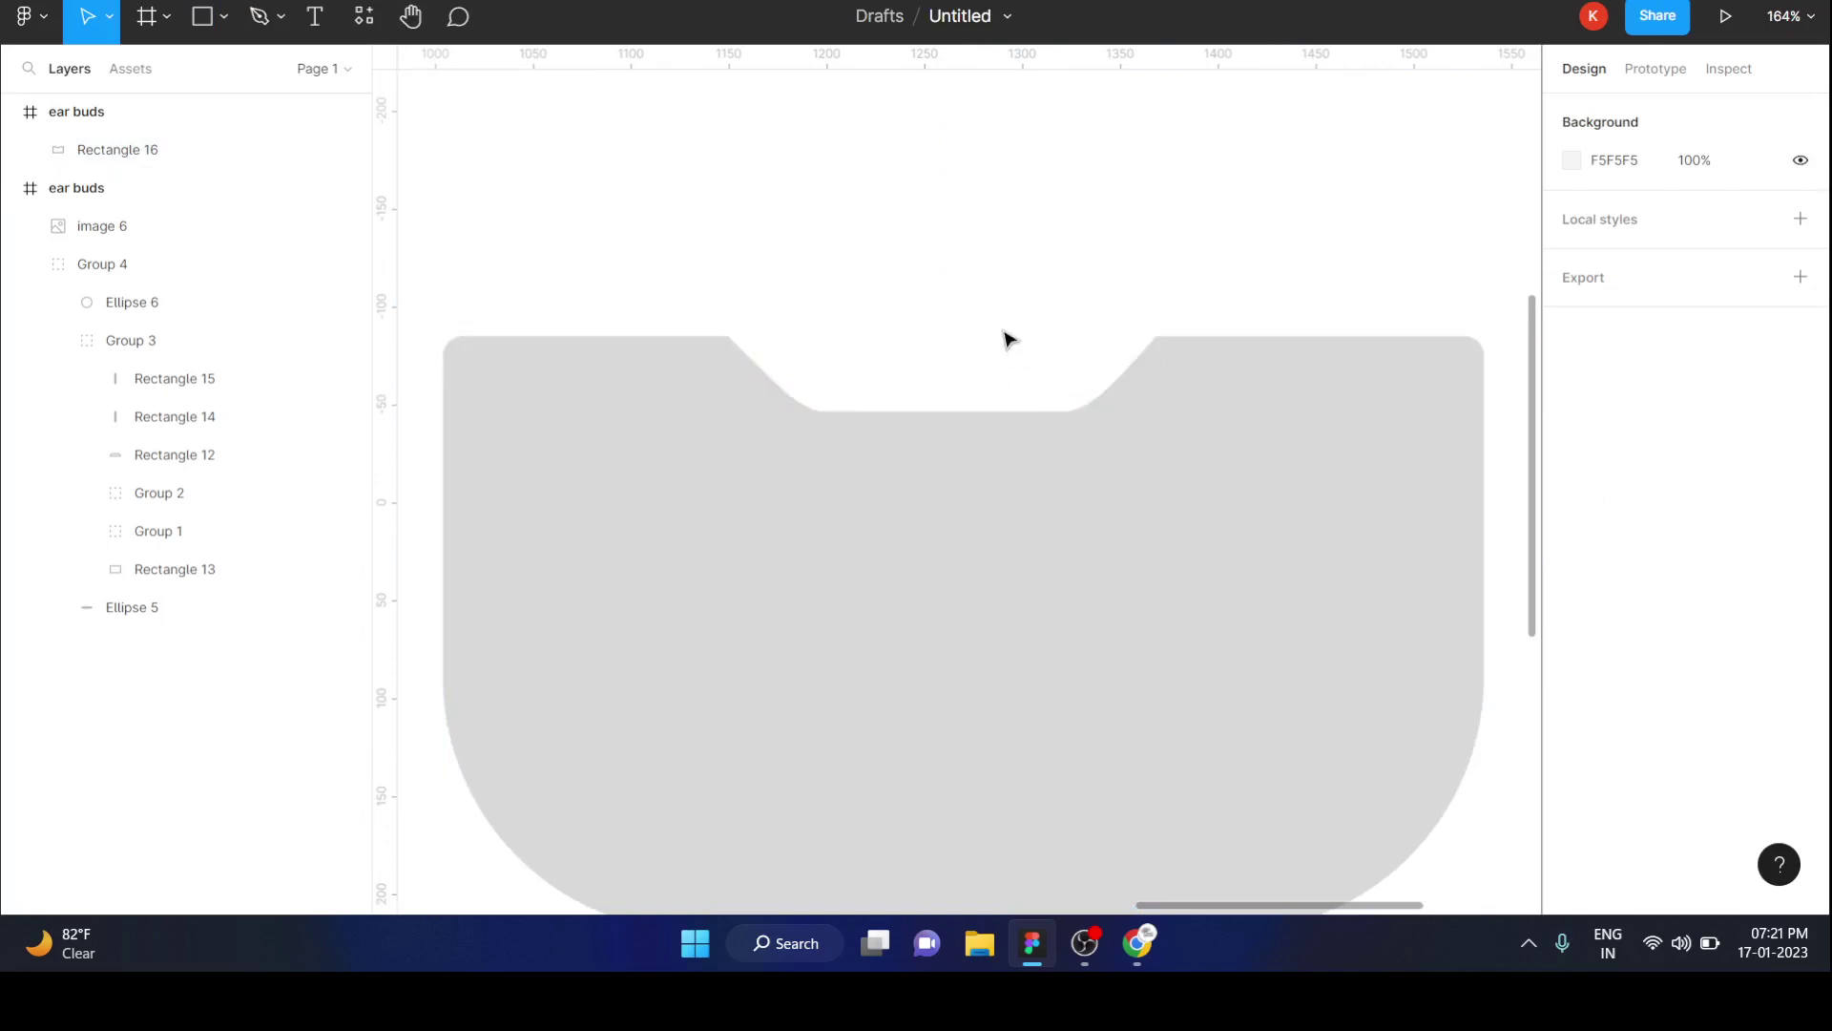
scroll(1010, 339, "down", 4)
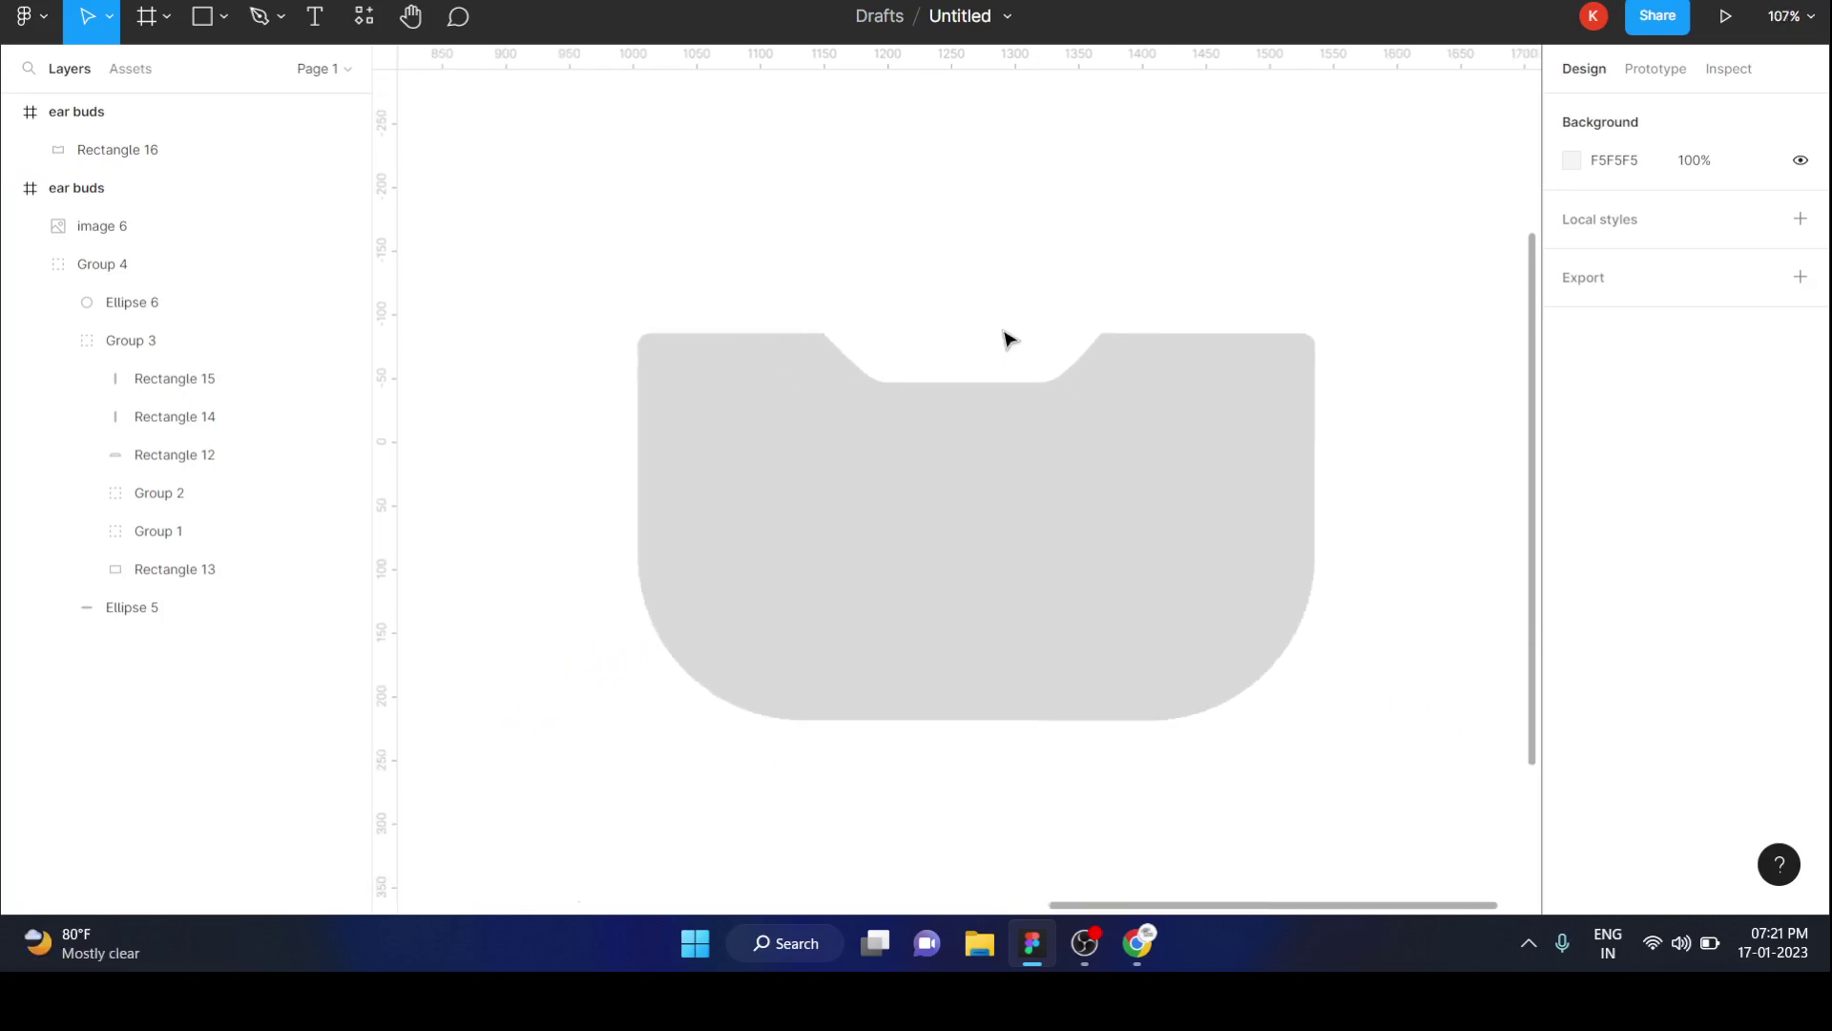
scroll(1010, 339, "down", 10)
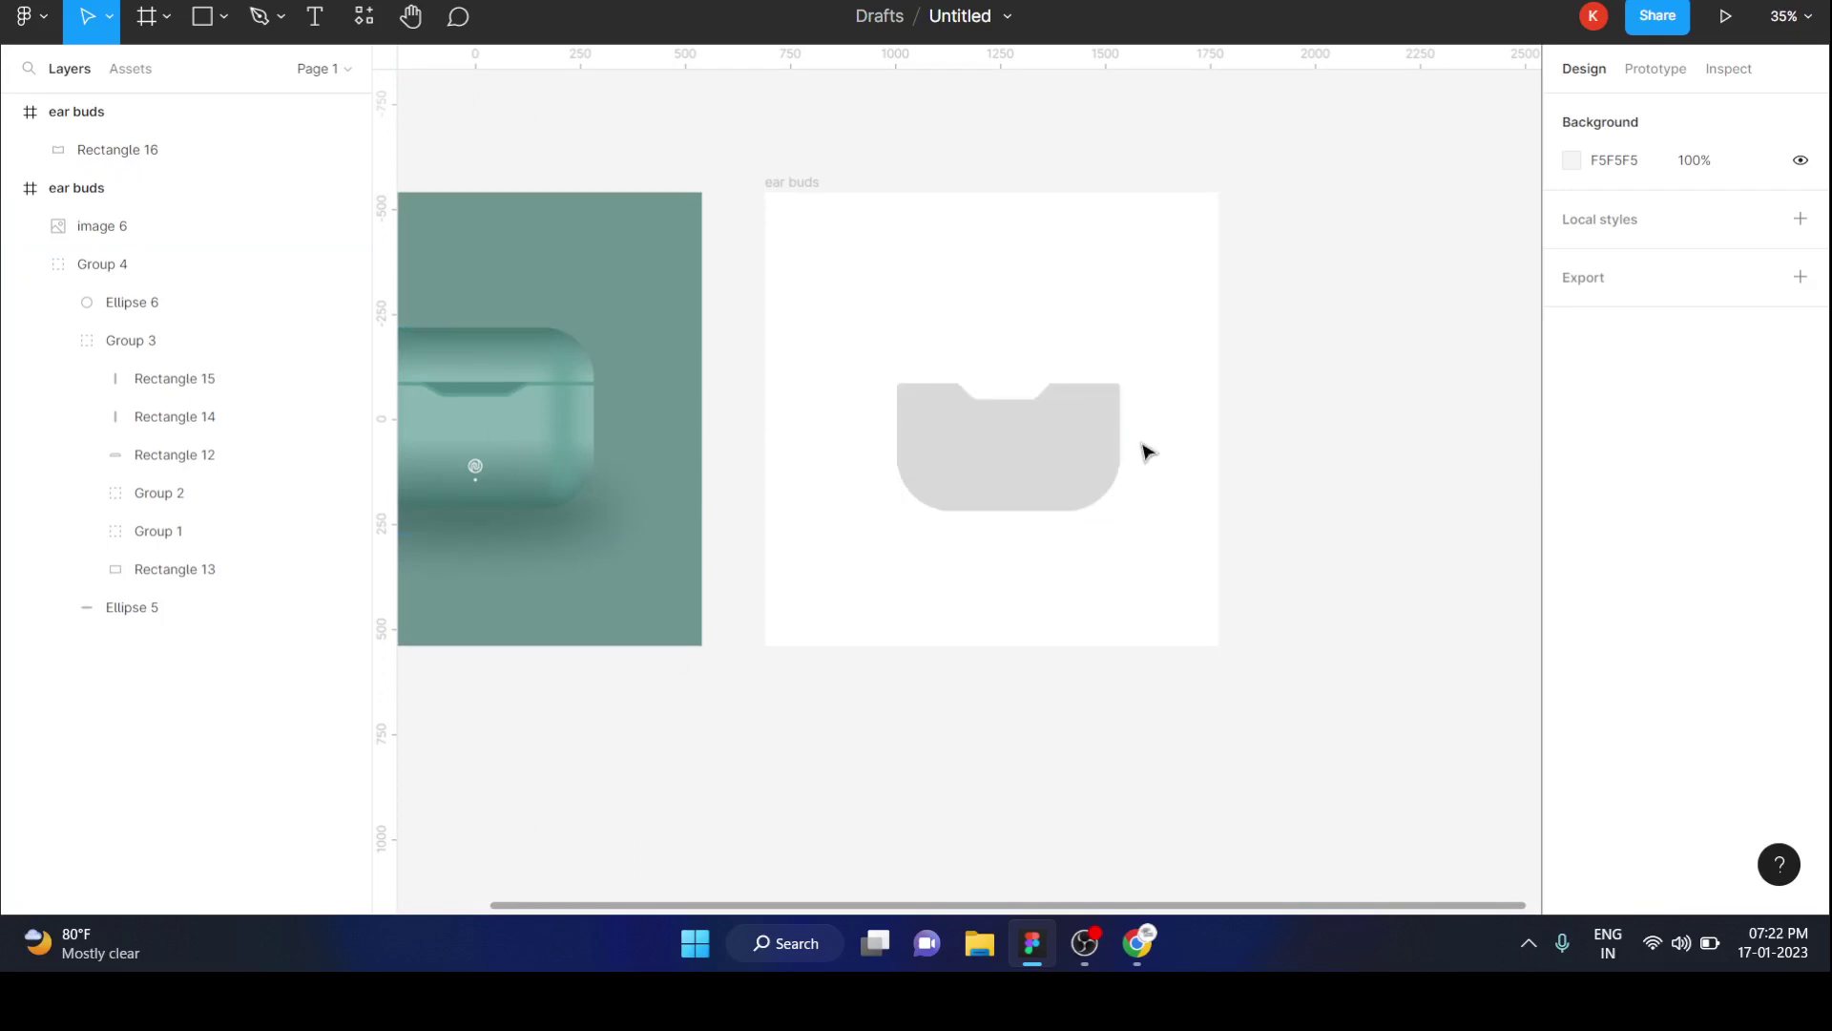
Duplicate the notched grey shape and place the copy lower, at about X 306, Y 514.
left_click(1077, 446)
scroll(674, 441, "up", 5)
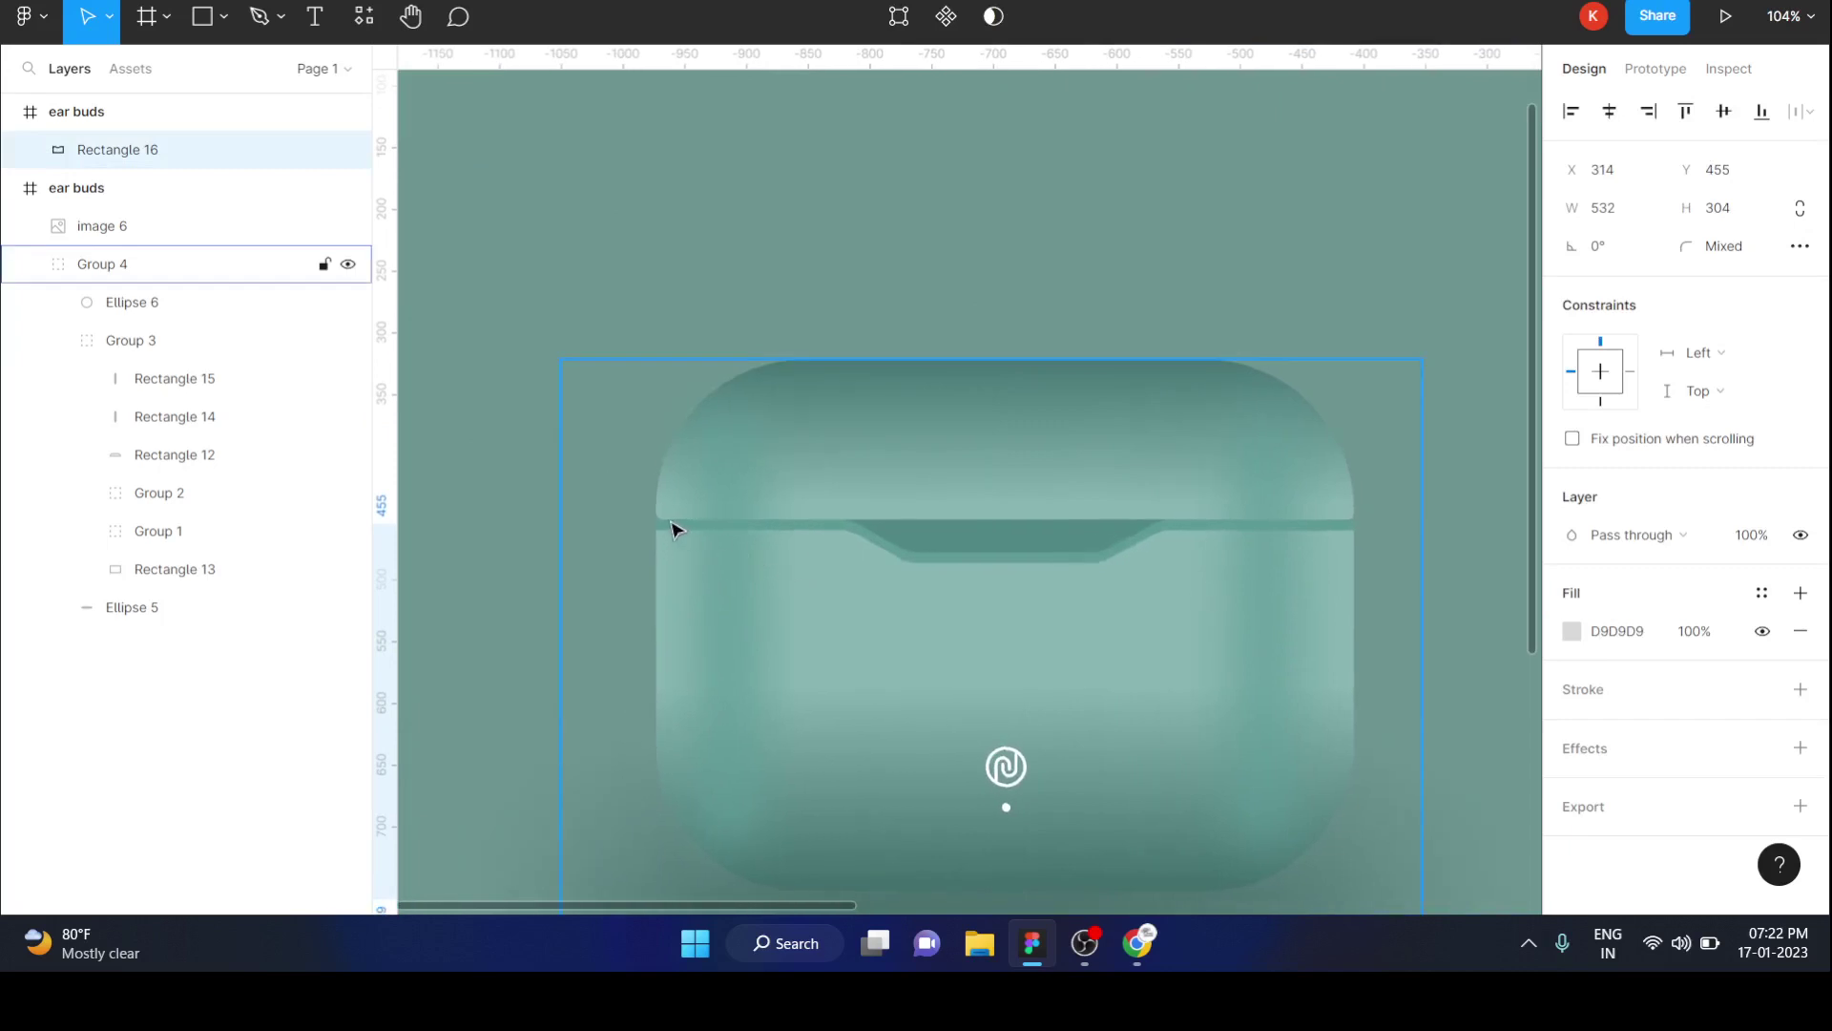
scroll(947, 584, "right", 15)
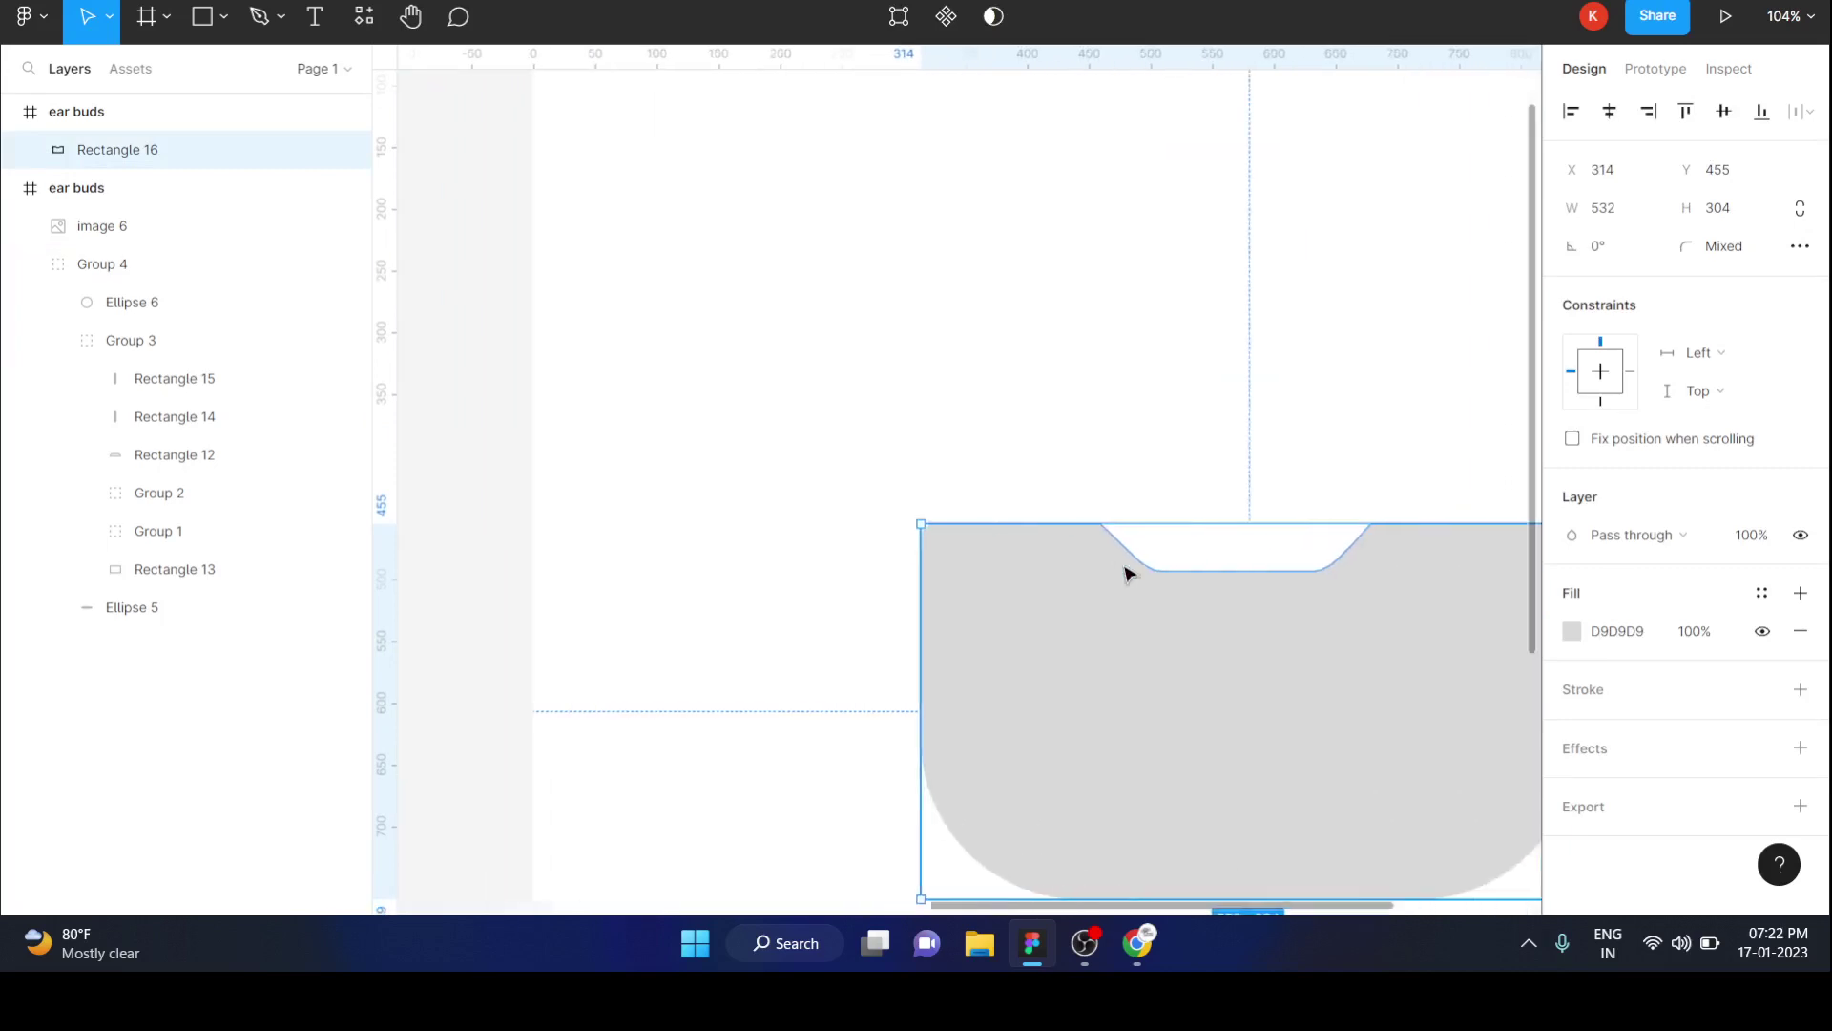
scroll(1127, 572, "down", 3)
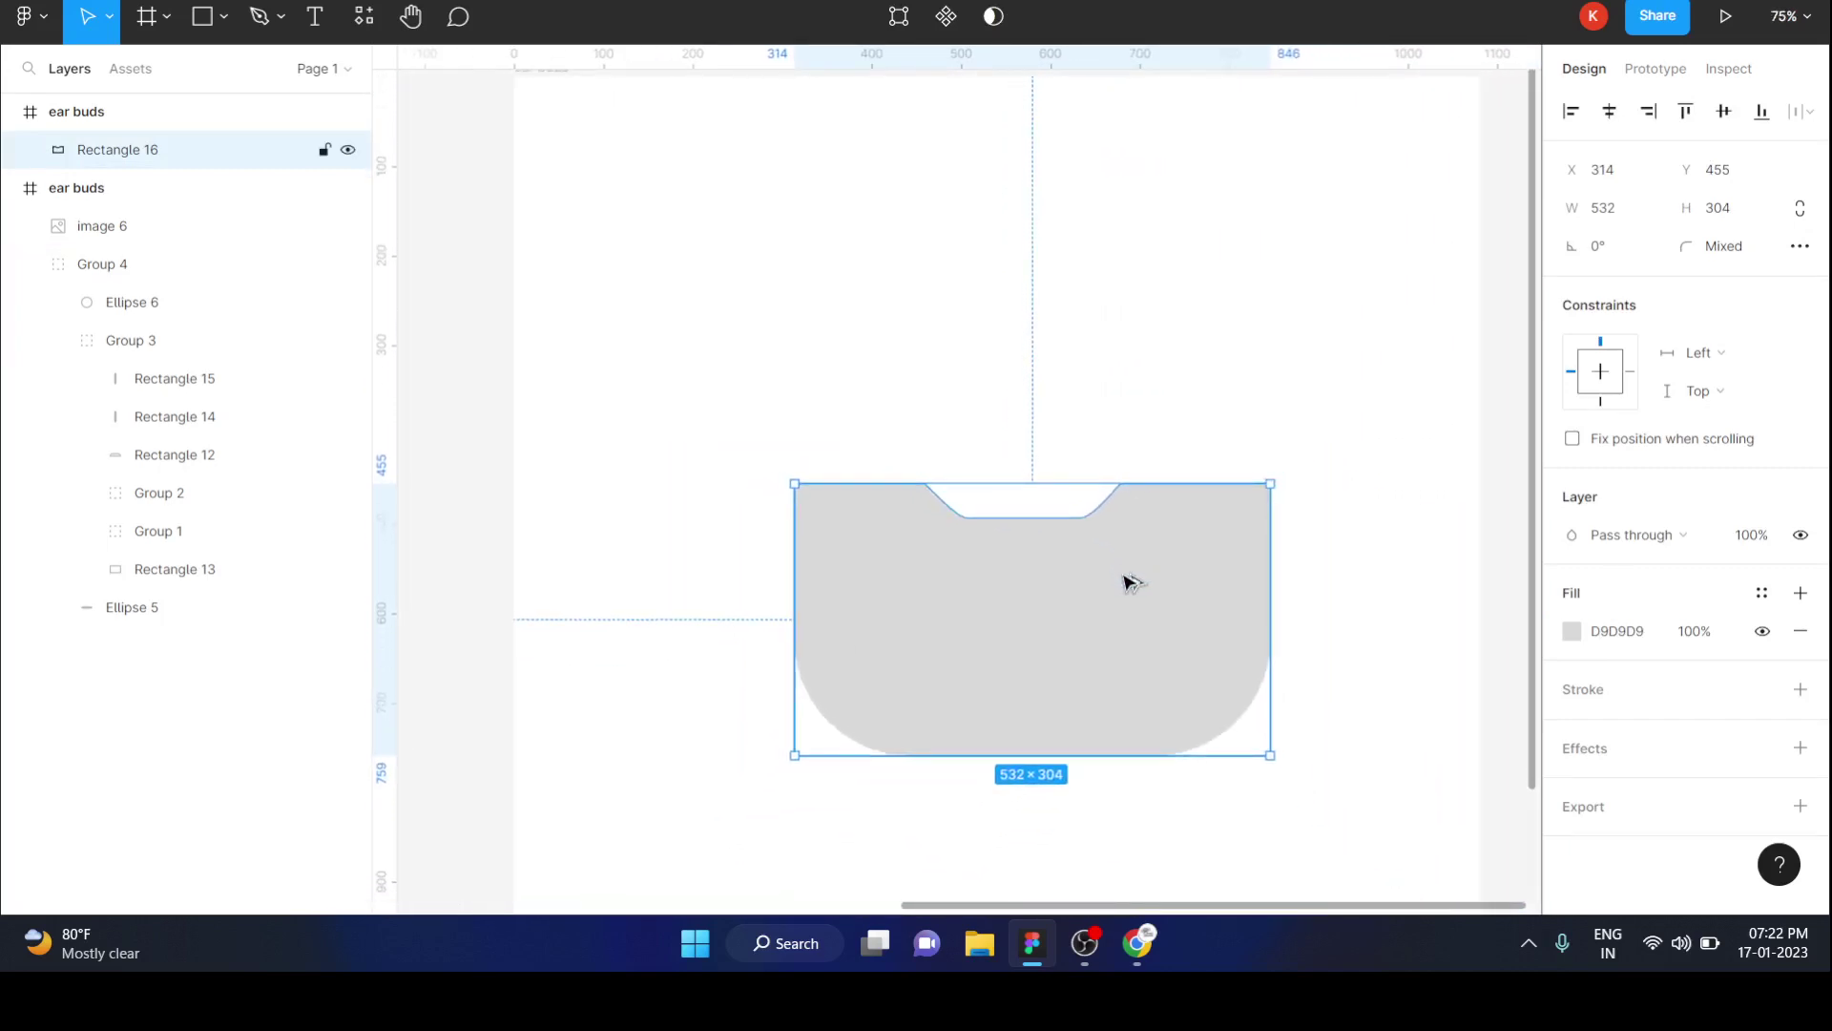
left_click_drag(1129, 581, 1123, 626)
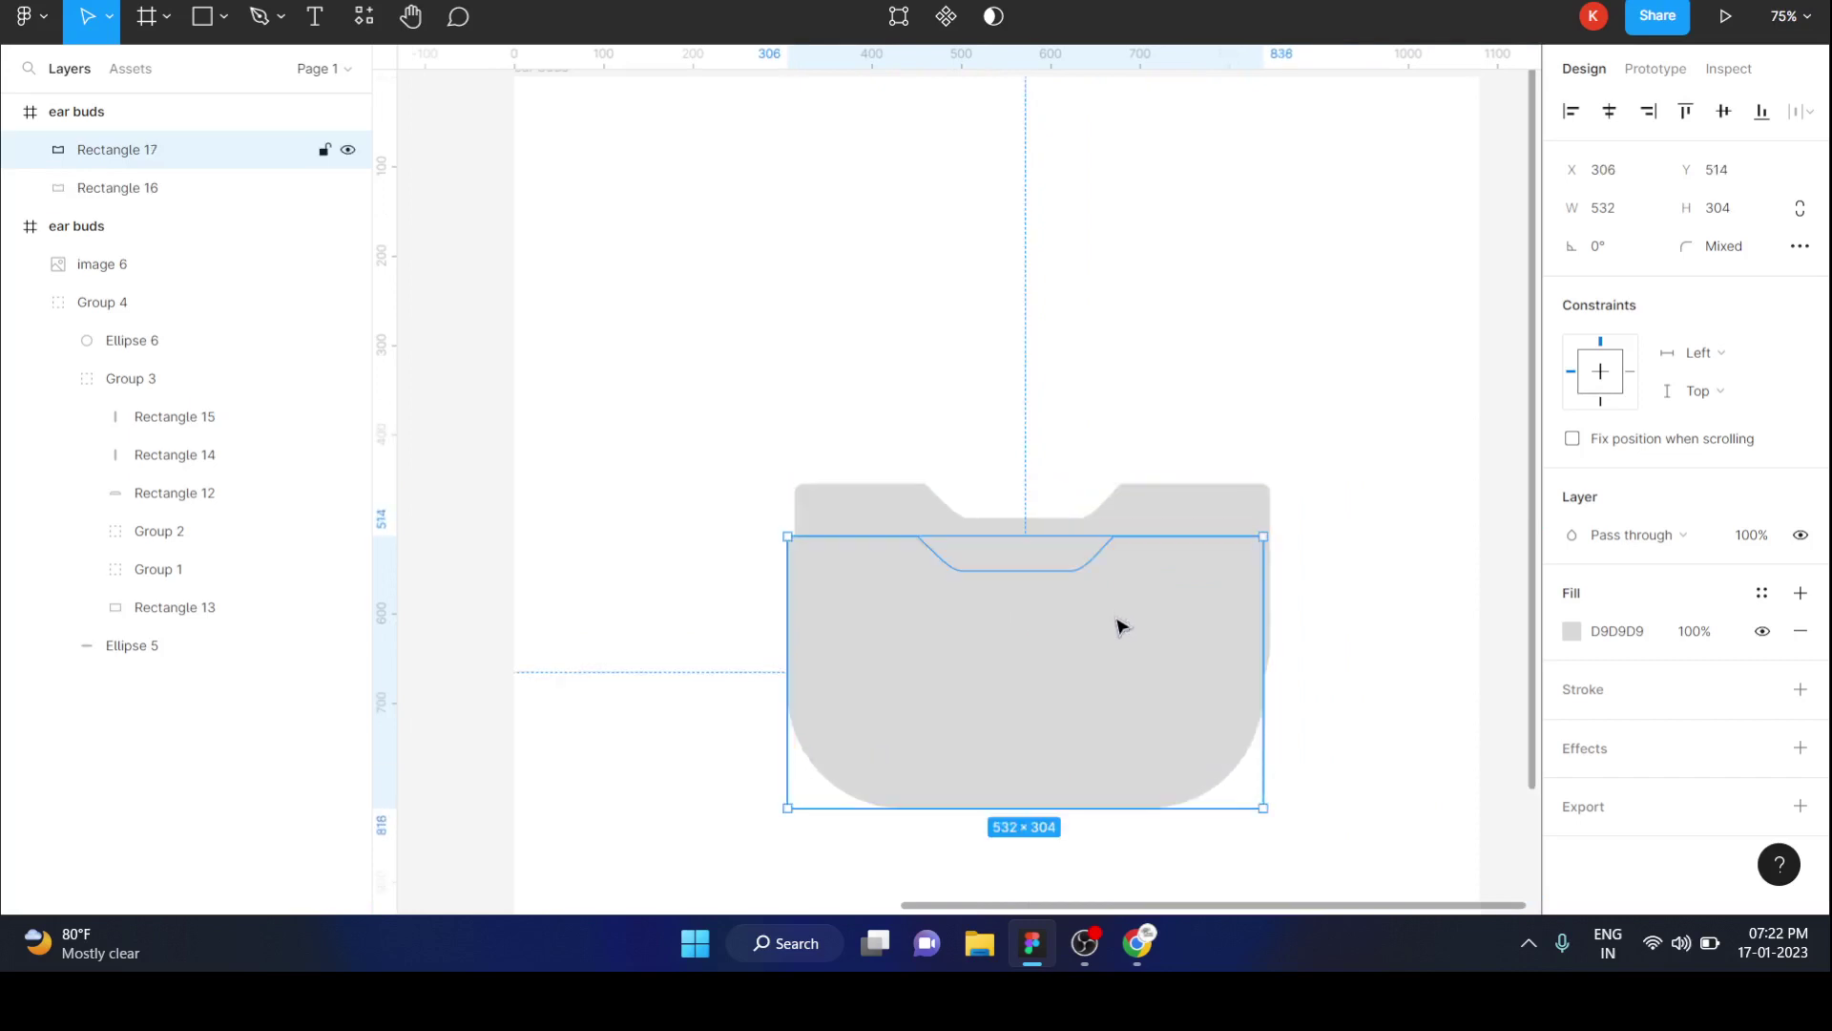
Fill the front copy with 87B5B1 sampled from the light body of the reference case.
scroll(1136, 626, "down", 5)
scroll(1140, 626, "left", 1)
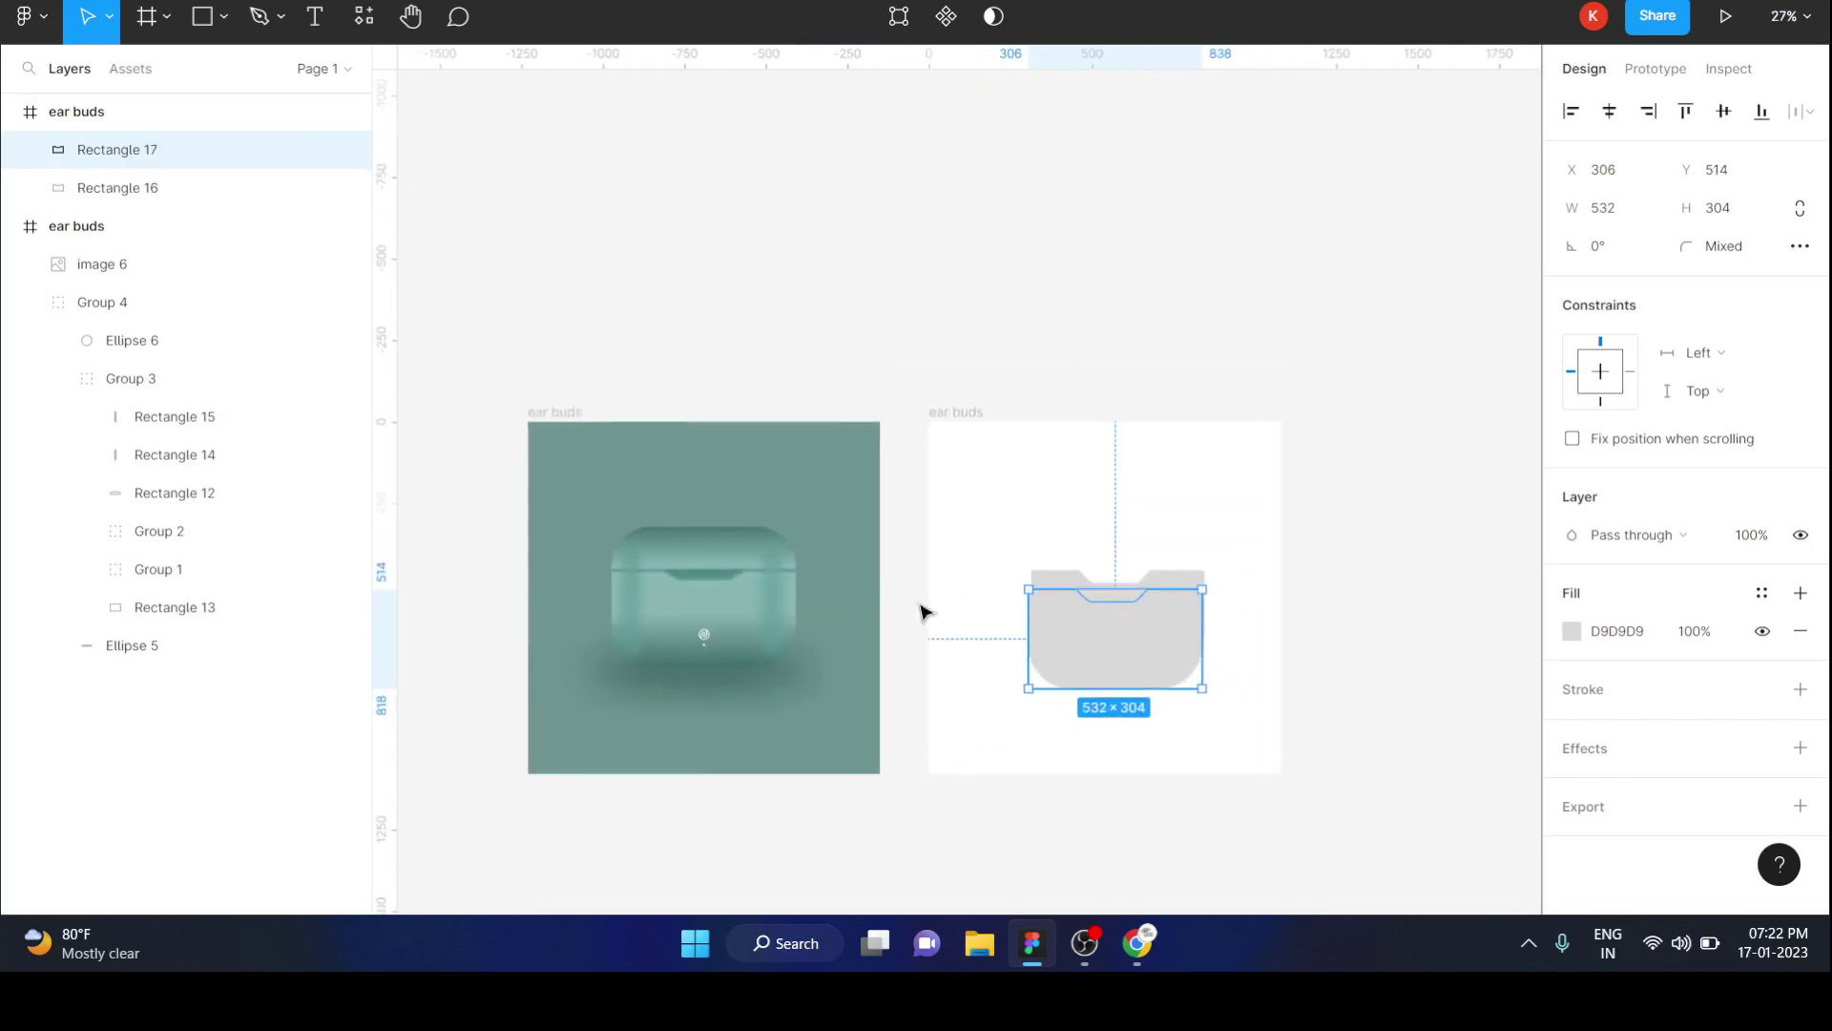
left_click(1573, 633)
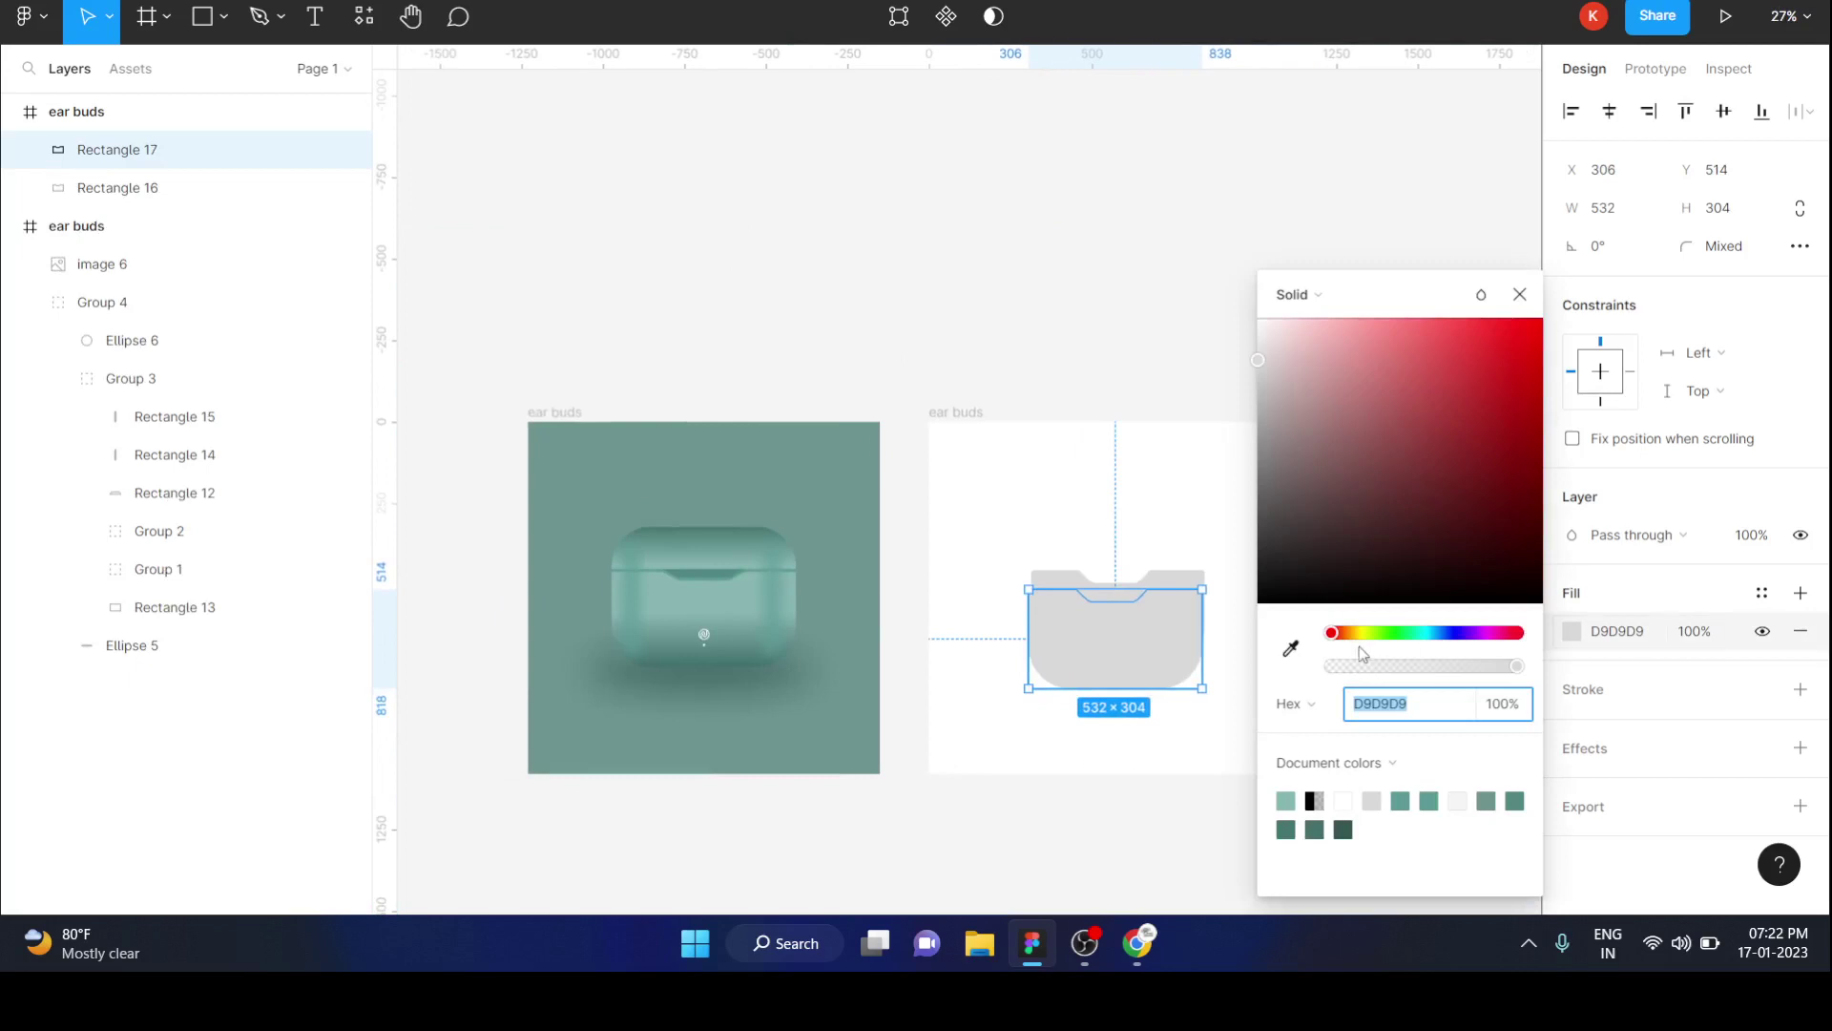
left_click(1291, 652)
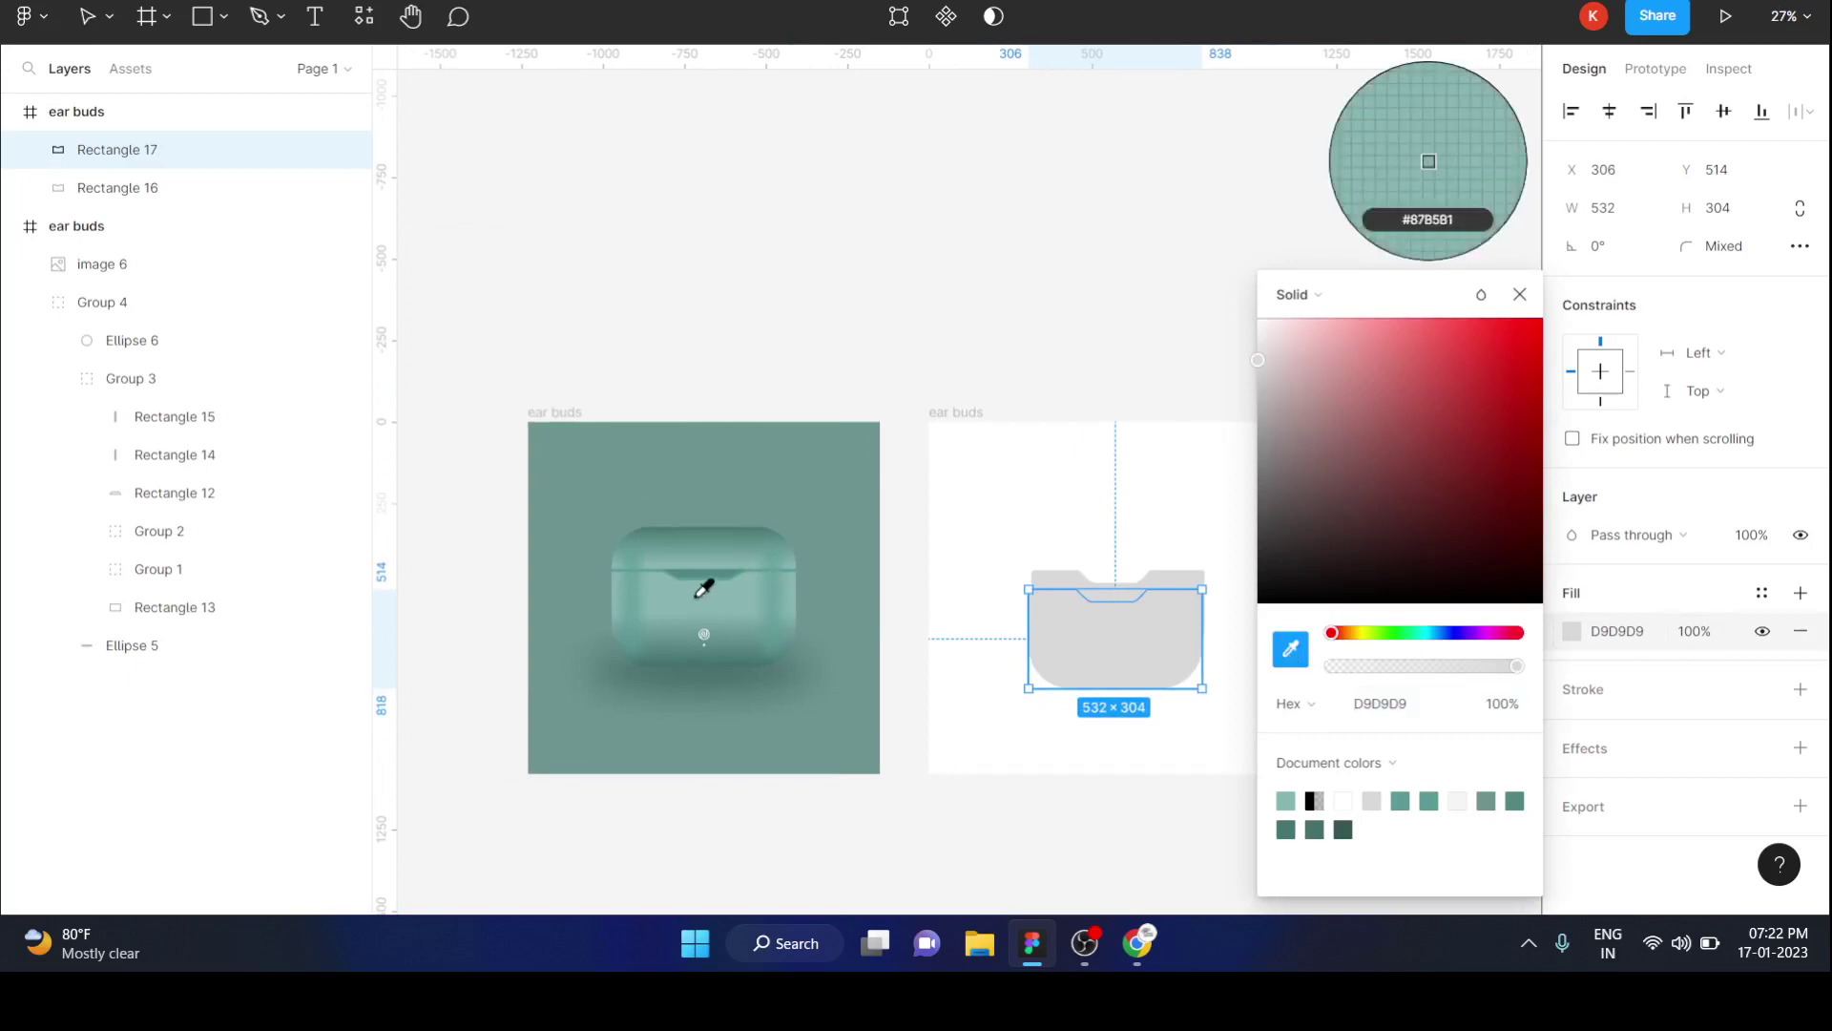
left_click(708, 606)
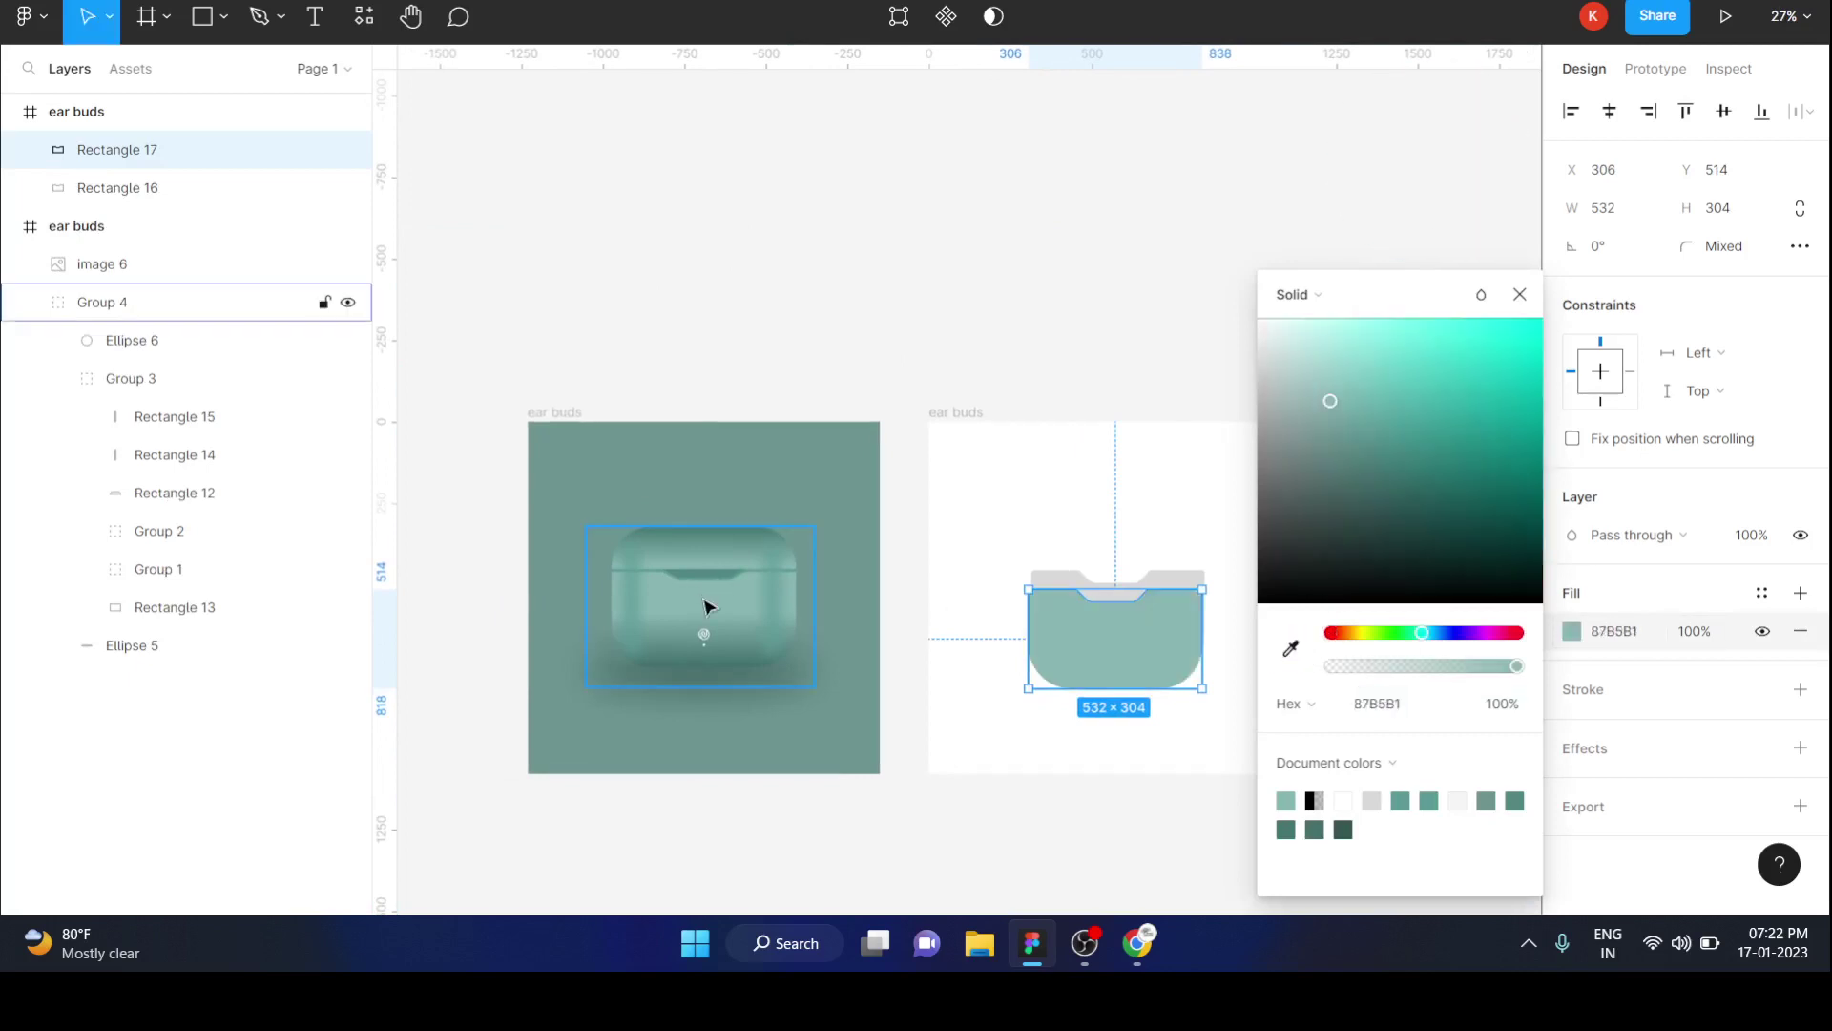
Fill the original shape behind the copy with 5C9A95 sampled from the darker rim around the reference case's notch.
left_click(1182, 578)
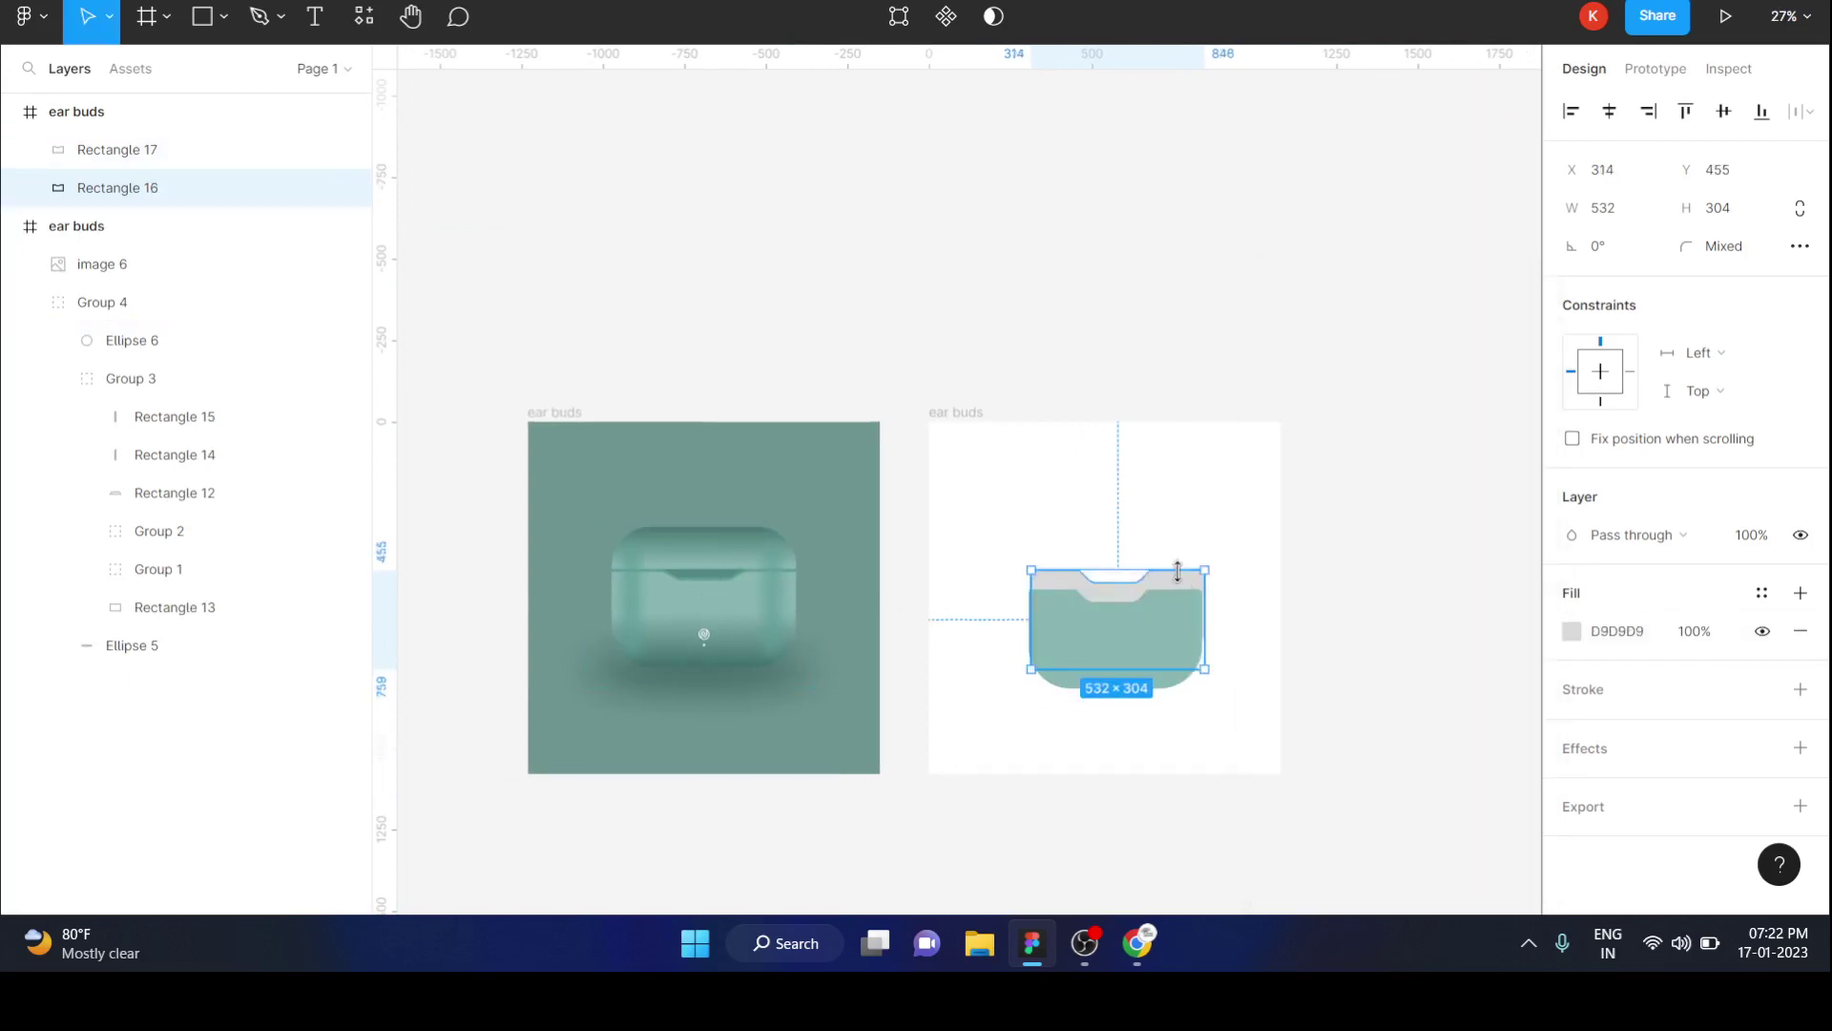
left_click(1573, 633)
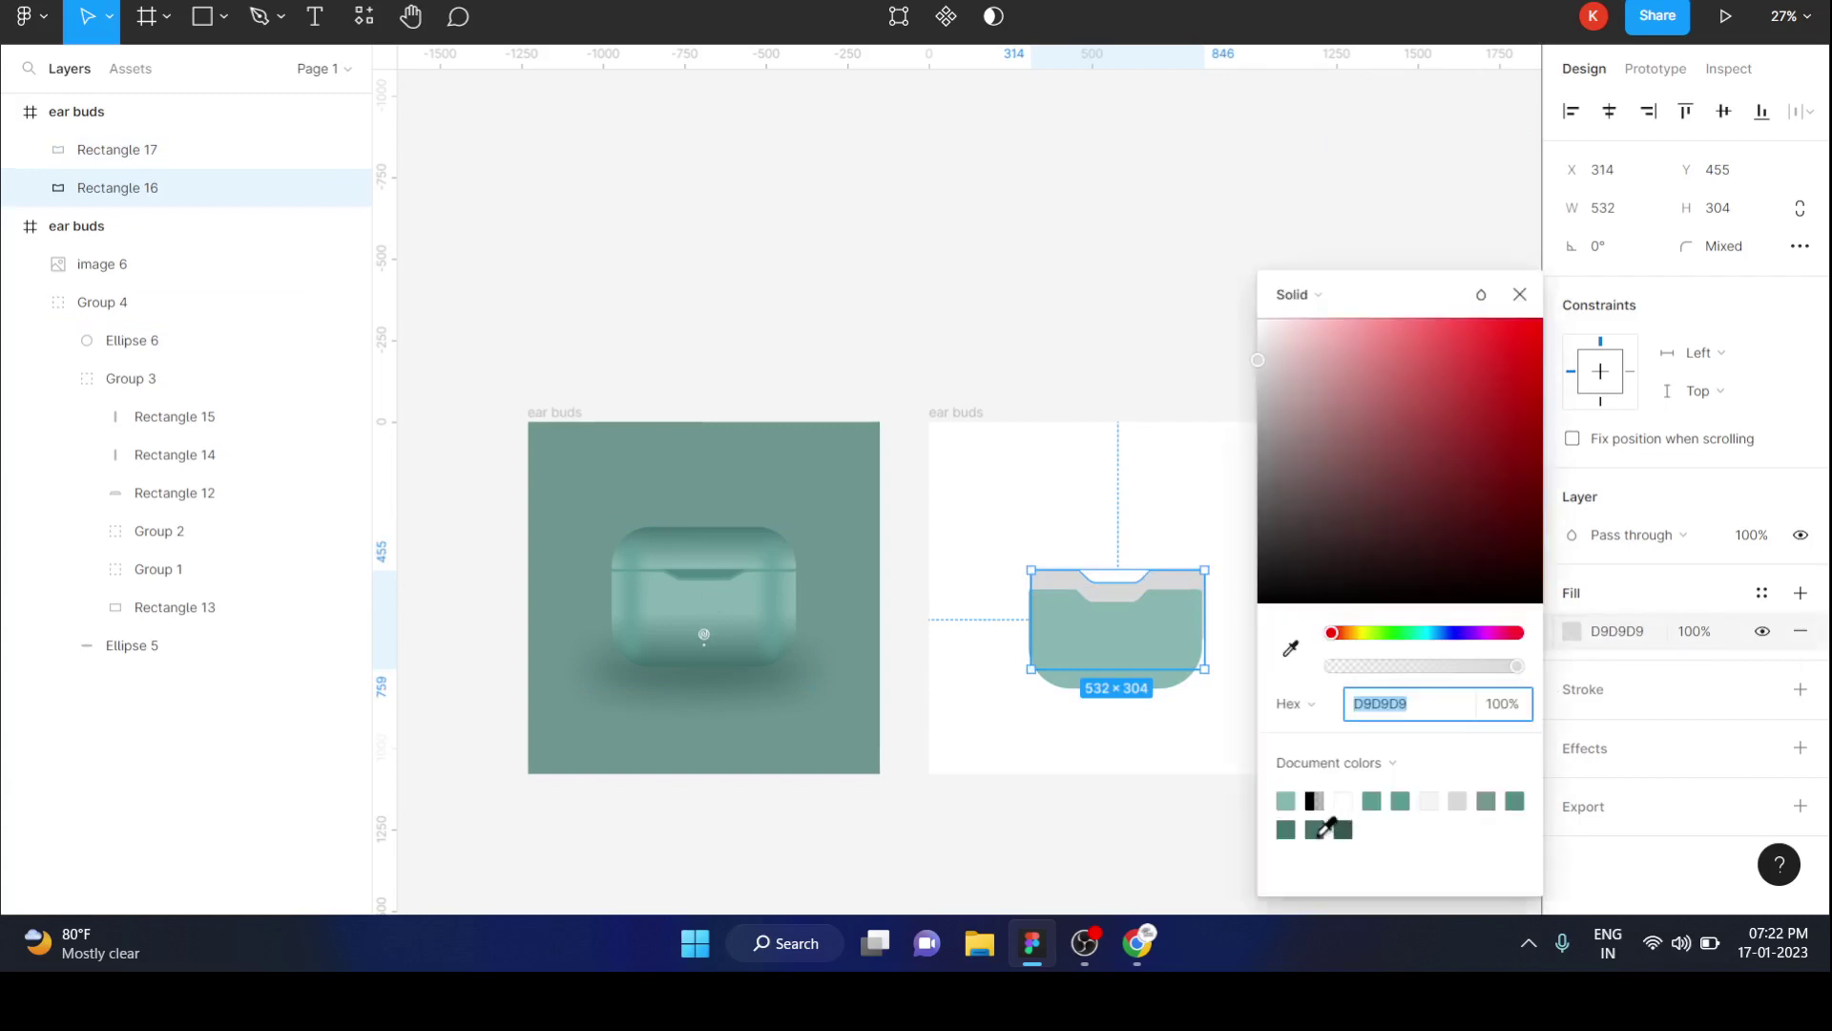
left_click(1318, 829)
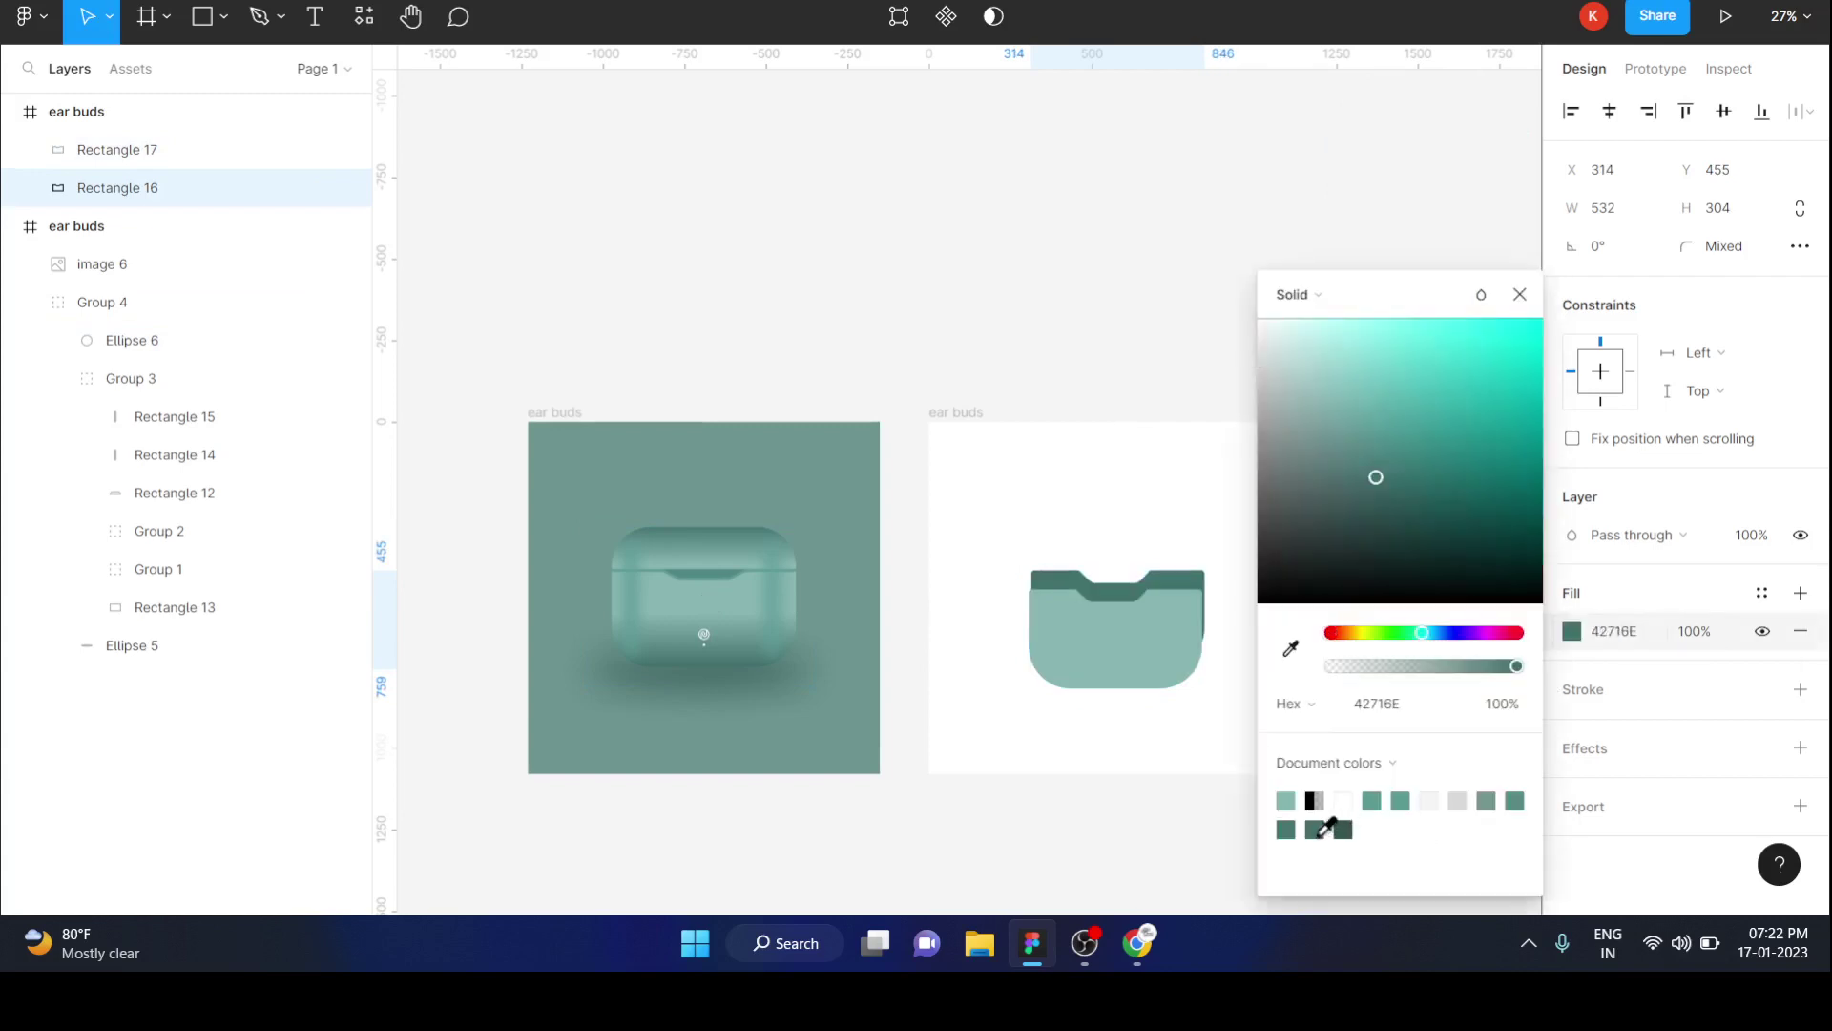
left_click(1290, 648)
scroll(666, 586, "up", 5)
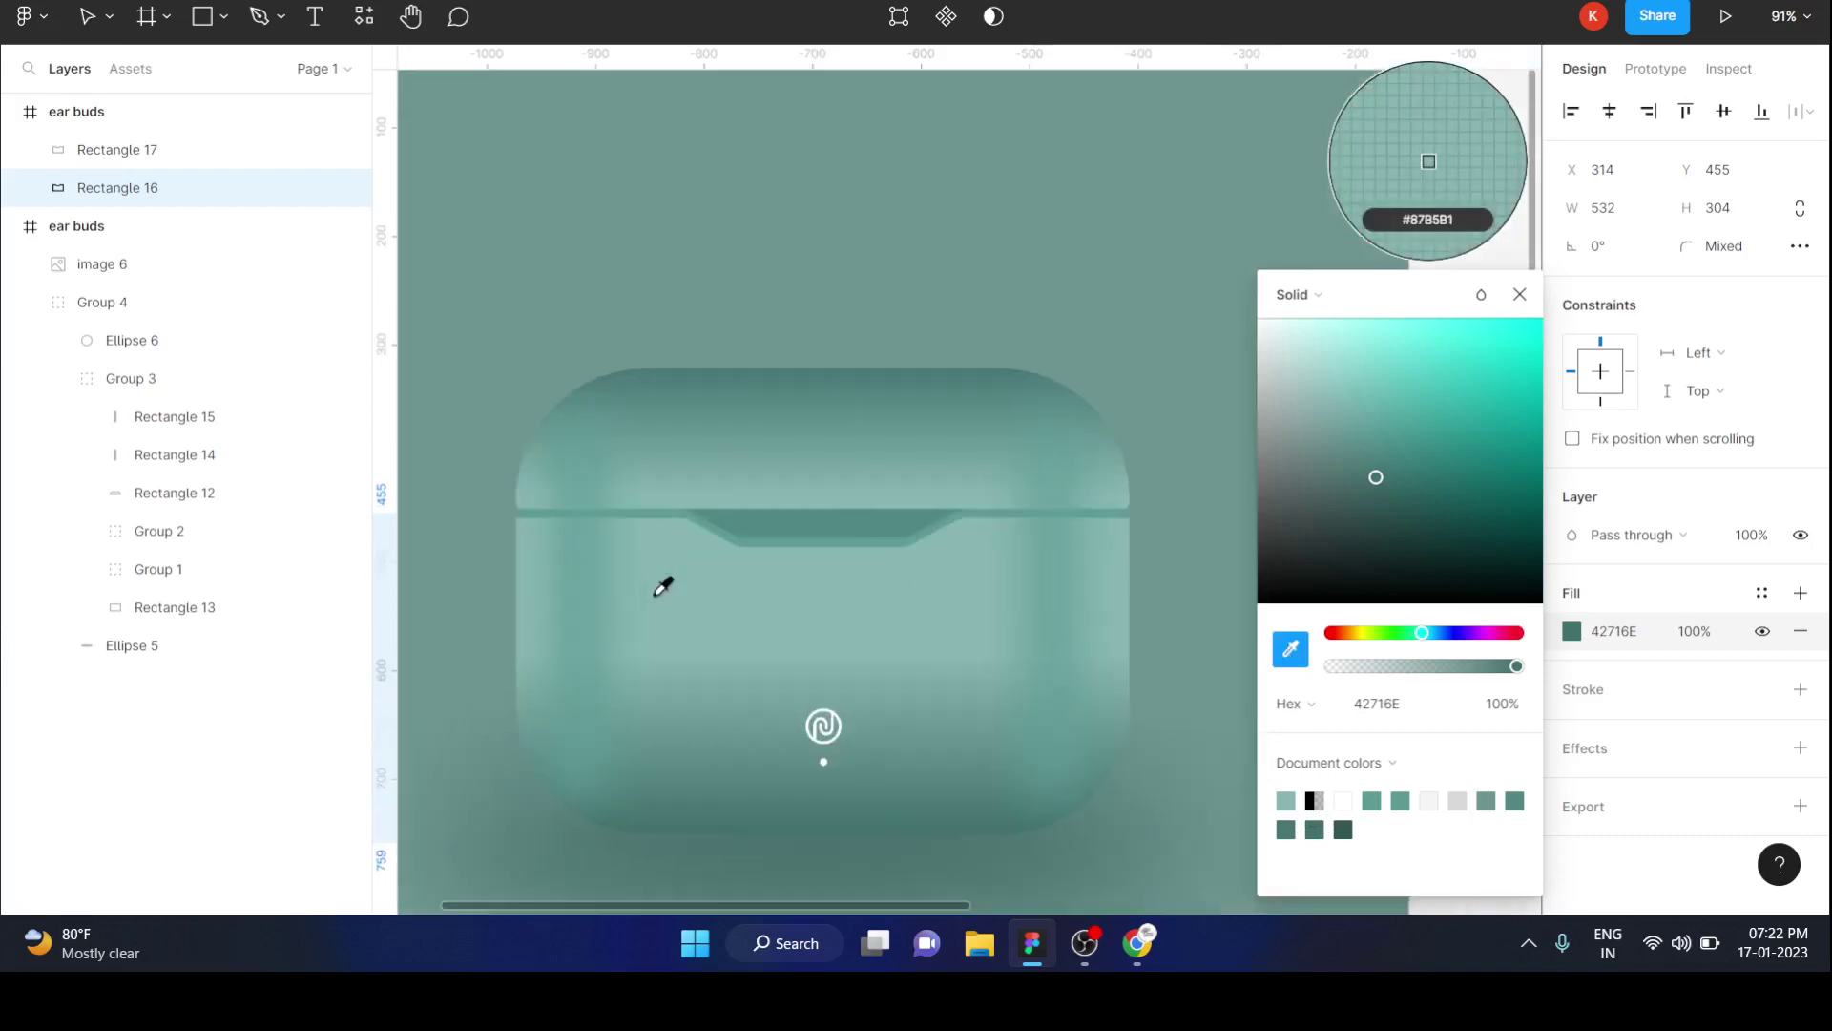
left_click(702, 518)
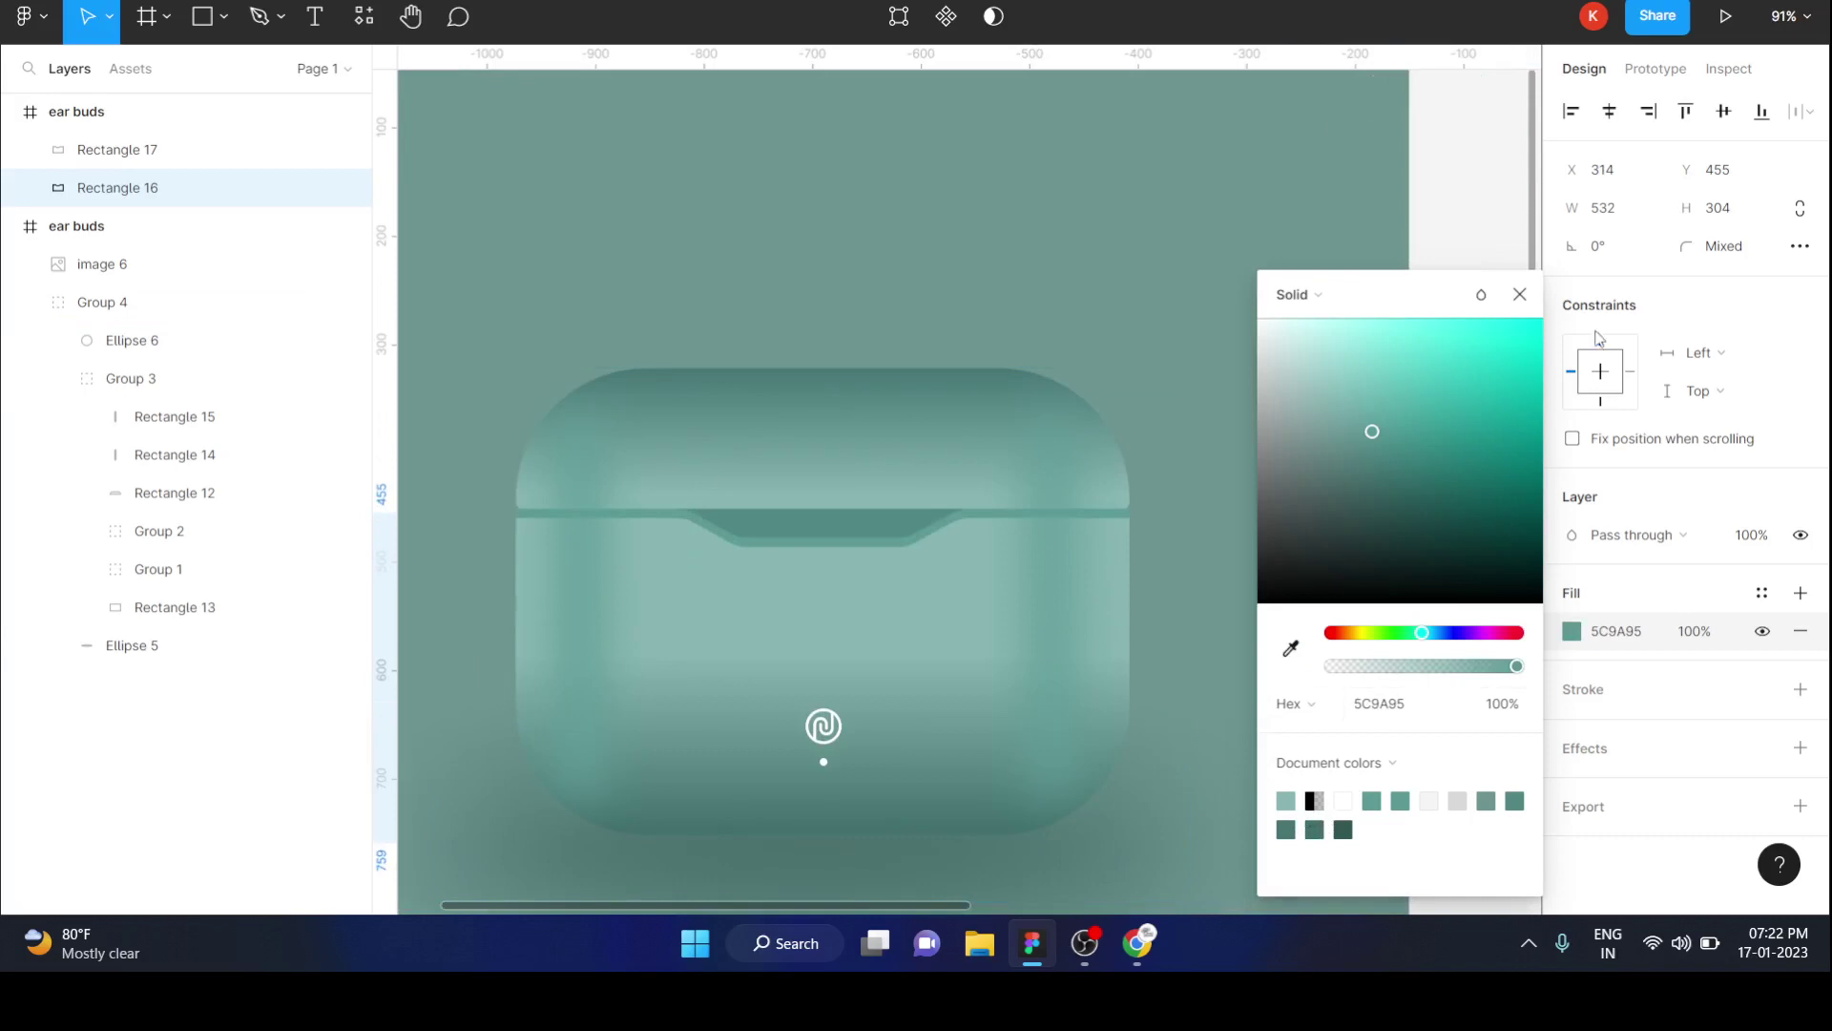
left_click(1520, 296)
Align the light front shape over the darker one at X 314, Y 466, leaving a thin dark rim along the top, and deselect it.
scroll(1313, 601, "down", 6)
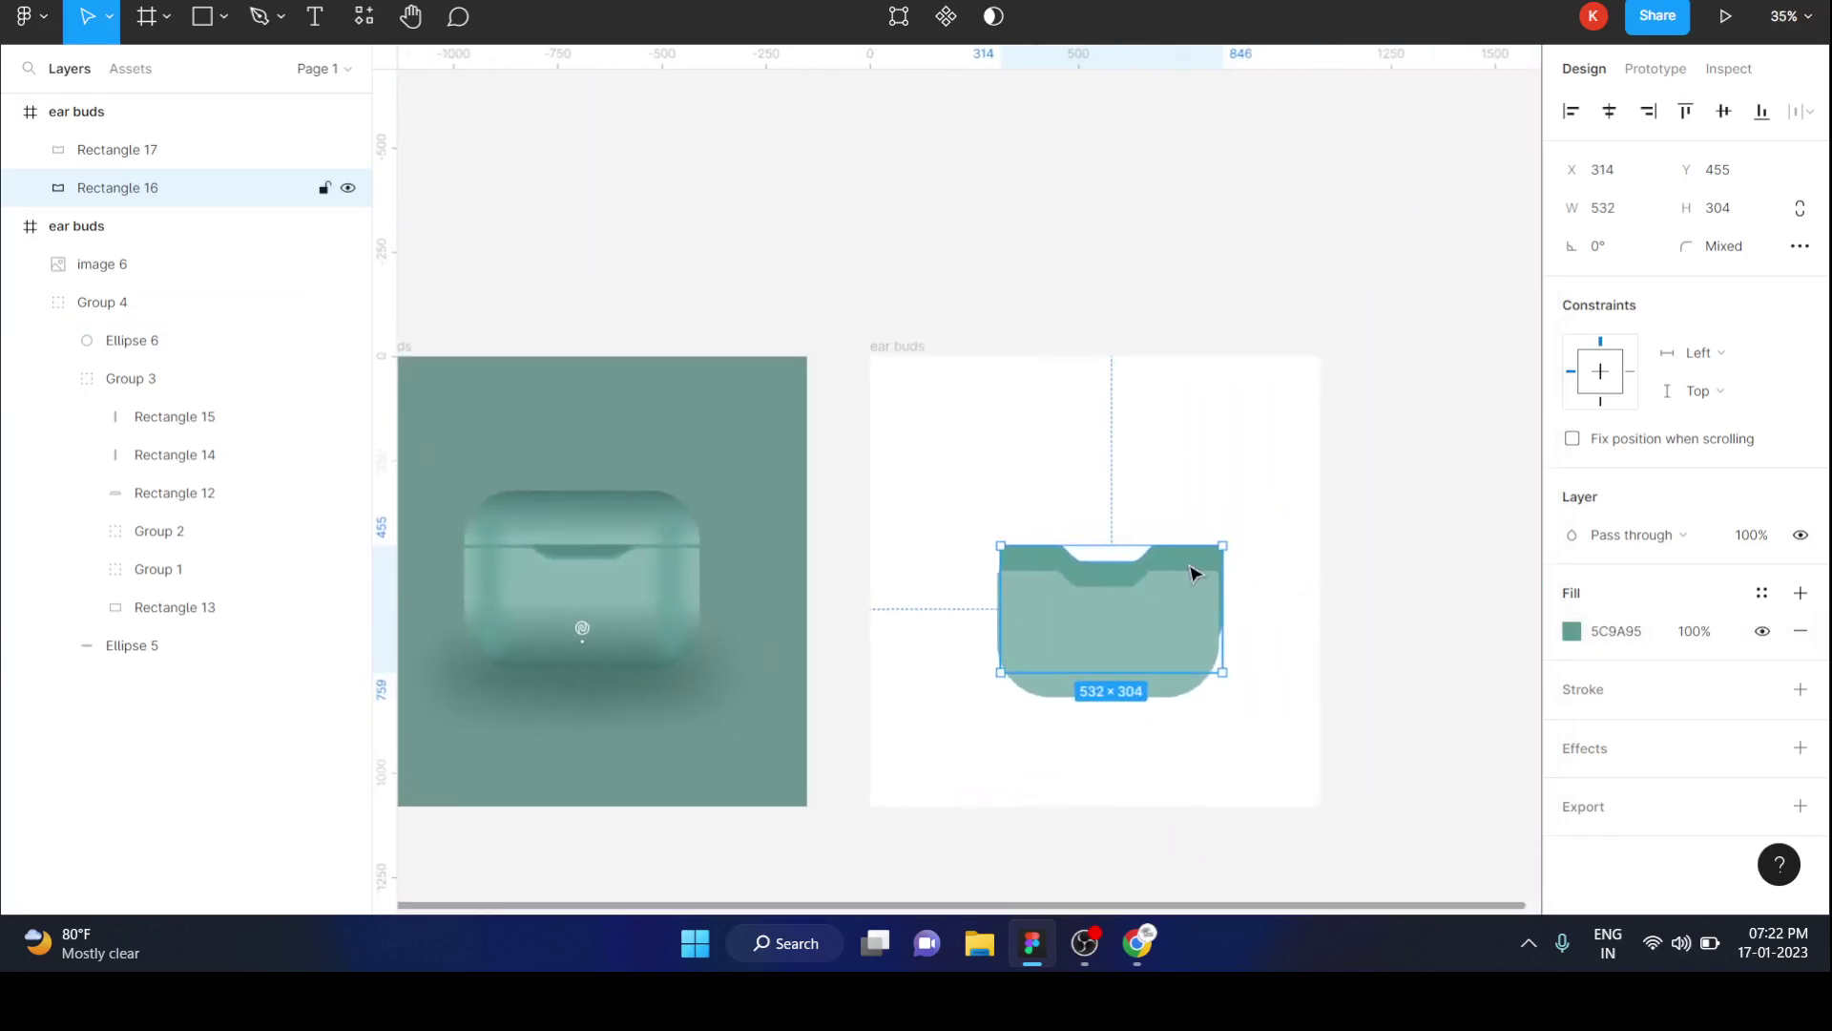
left_click(1134, 697)
scroll(1131, 695, "up", 5)
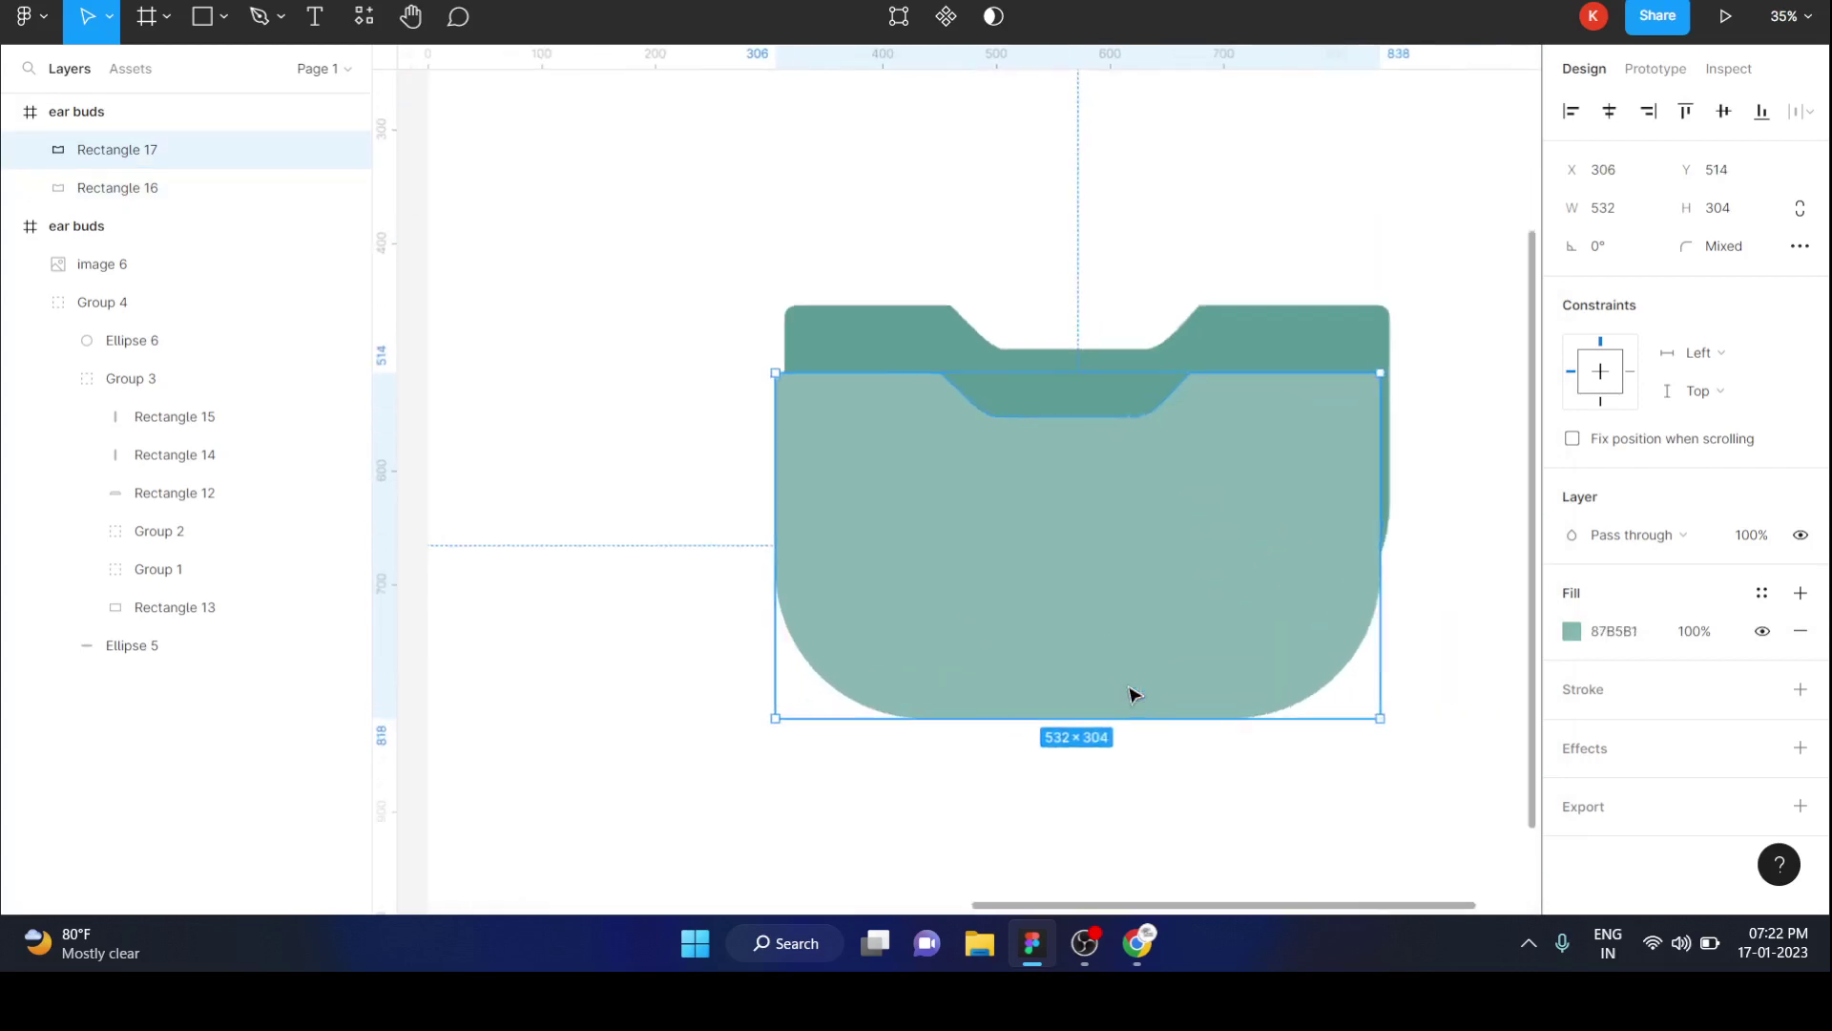
left_click_drag(1117, 646, 1128, 593)
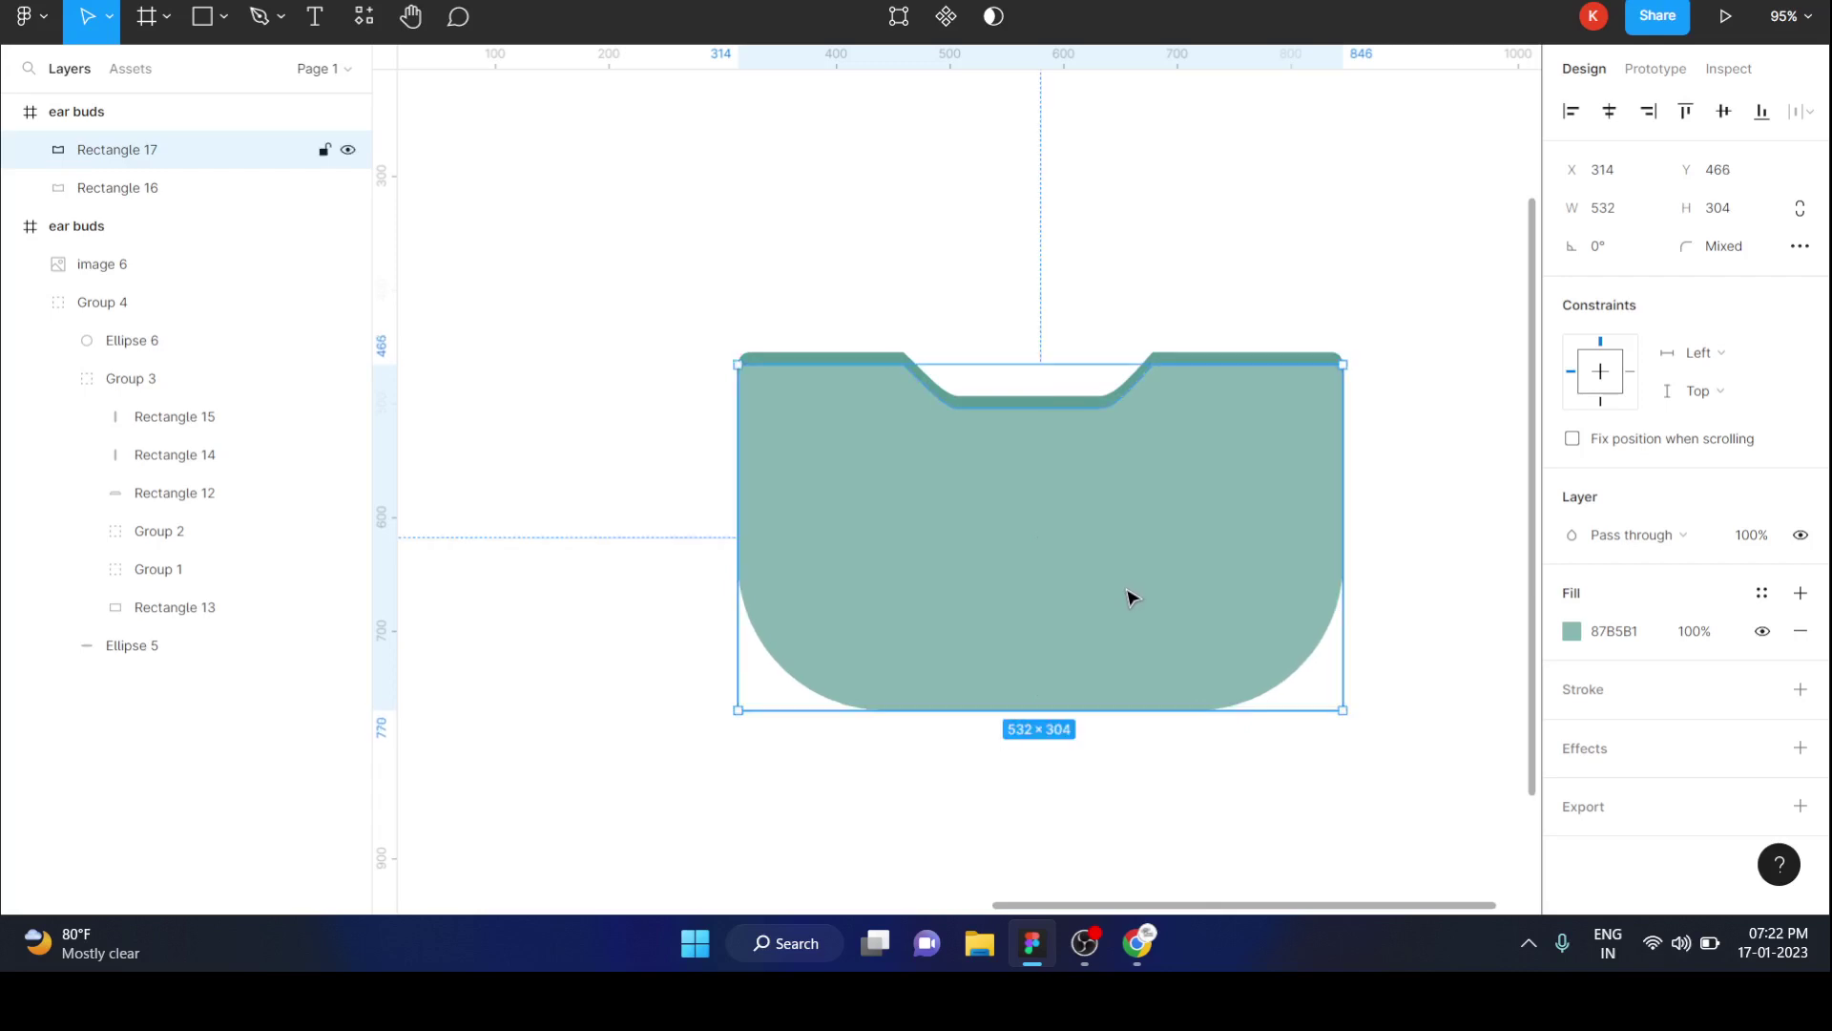
left_click(1093, 316)
scroll(1092, 316, "down", 5)
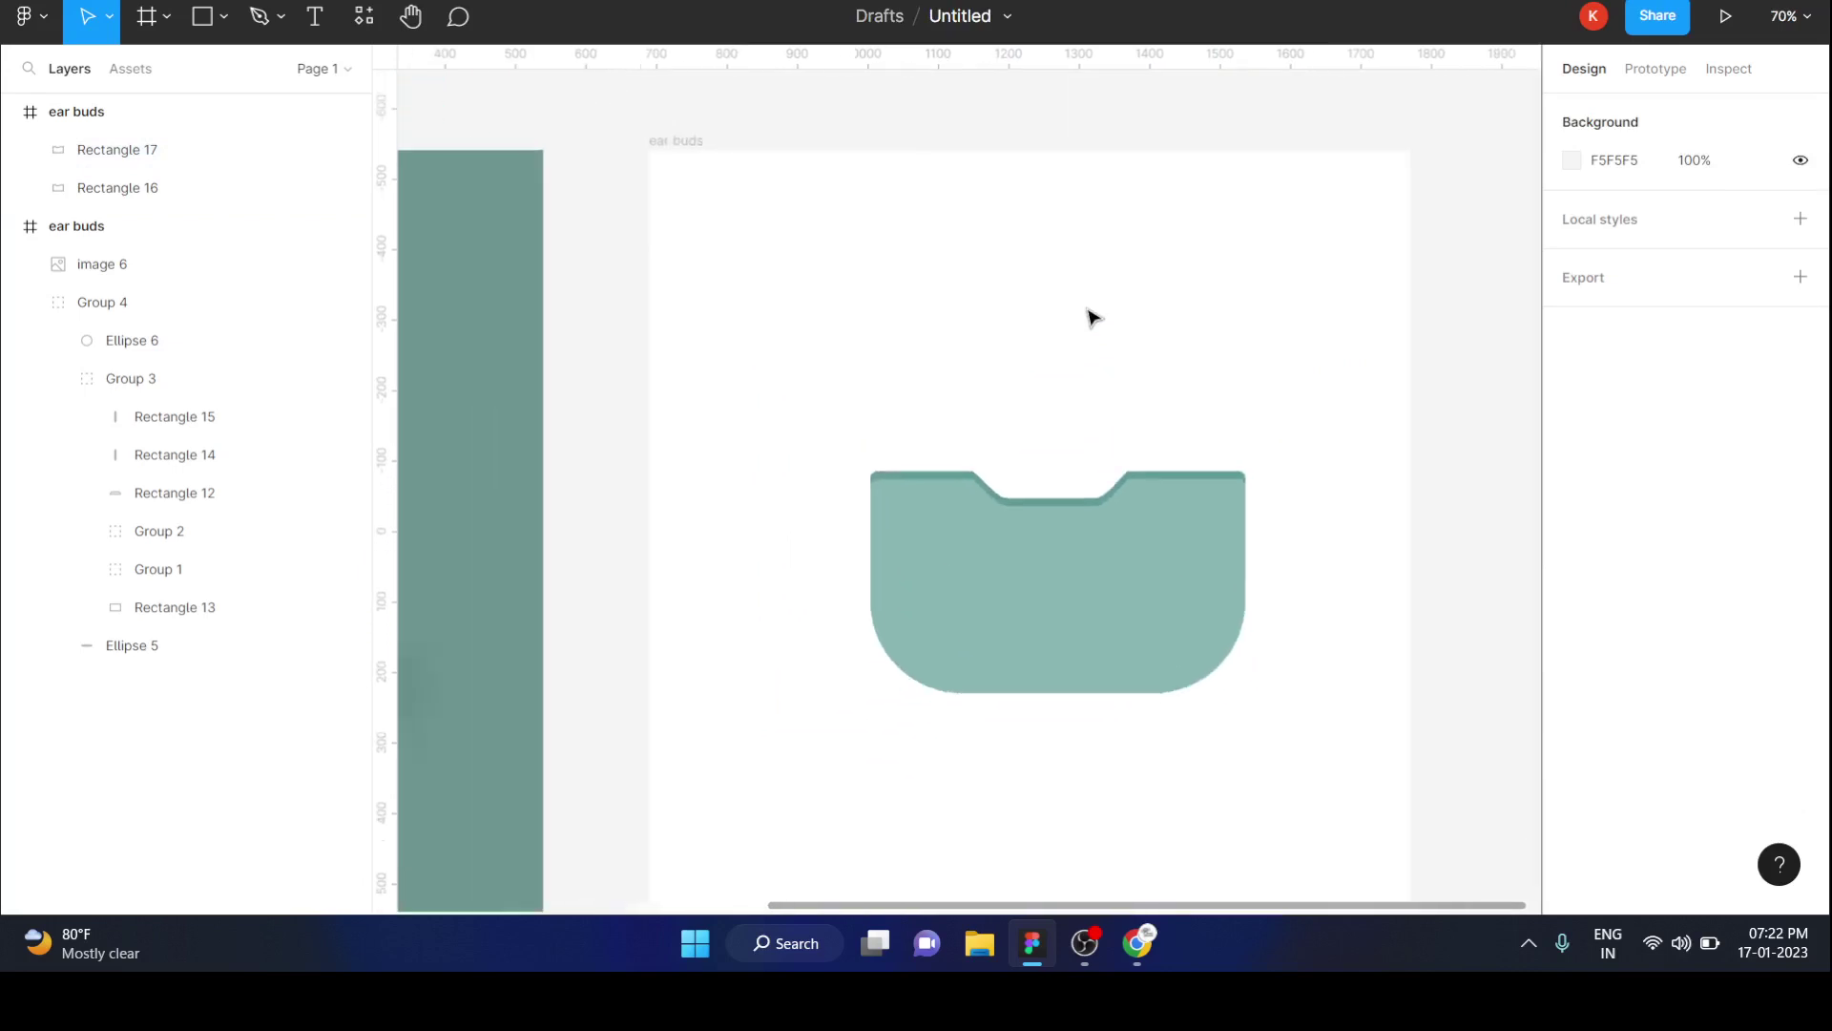
scroll(1145, 472, "down", 3)
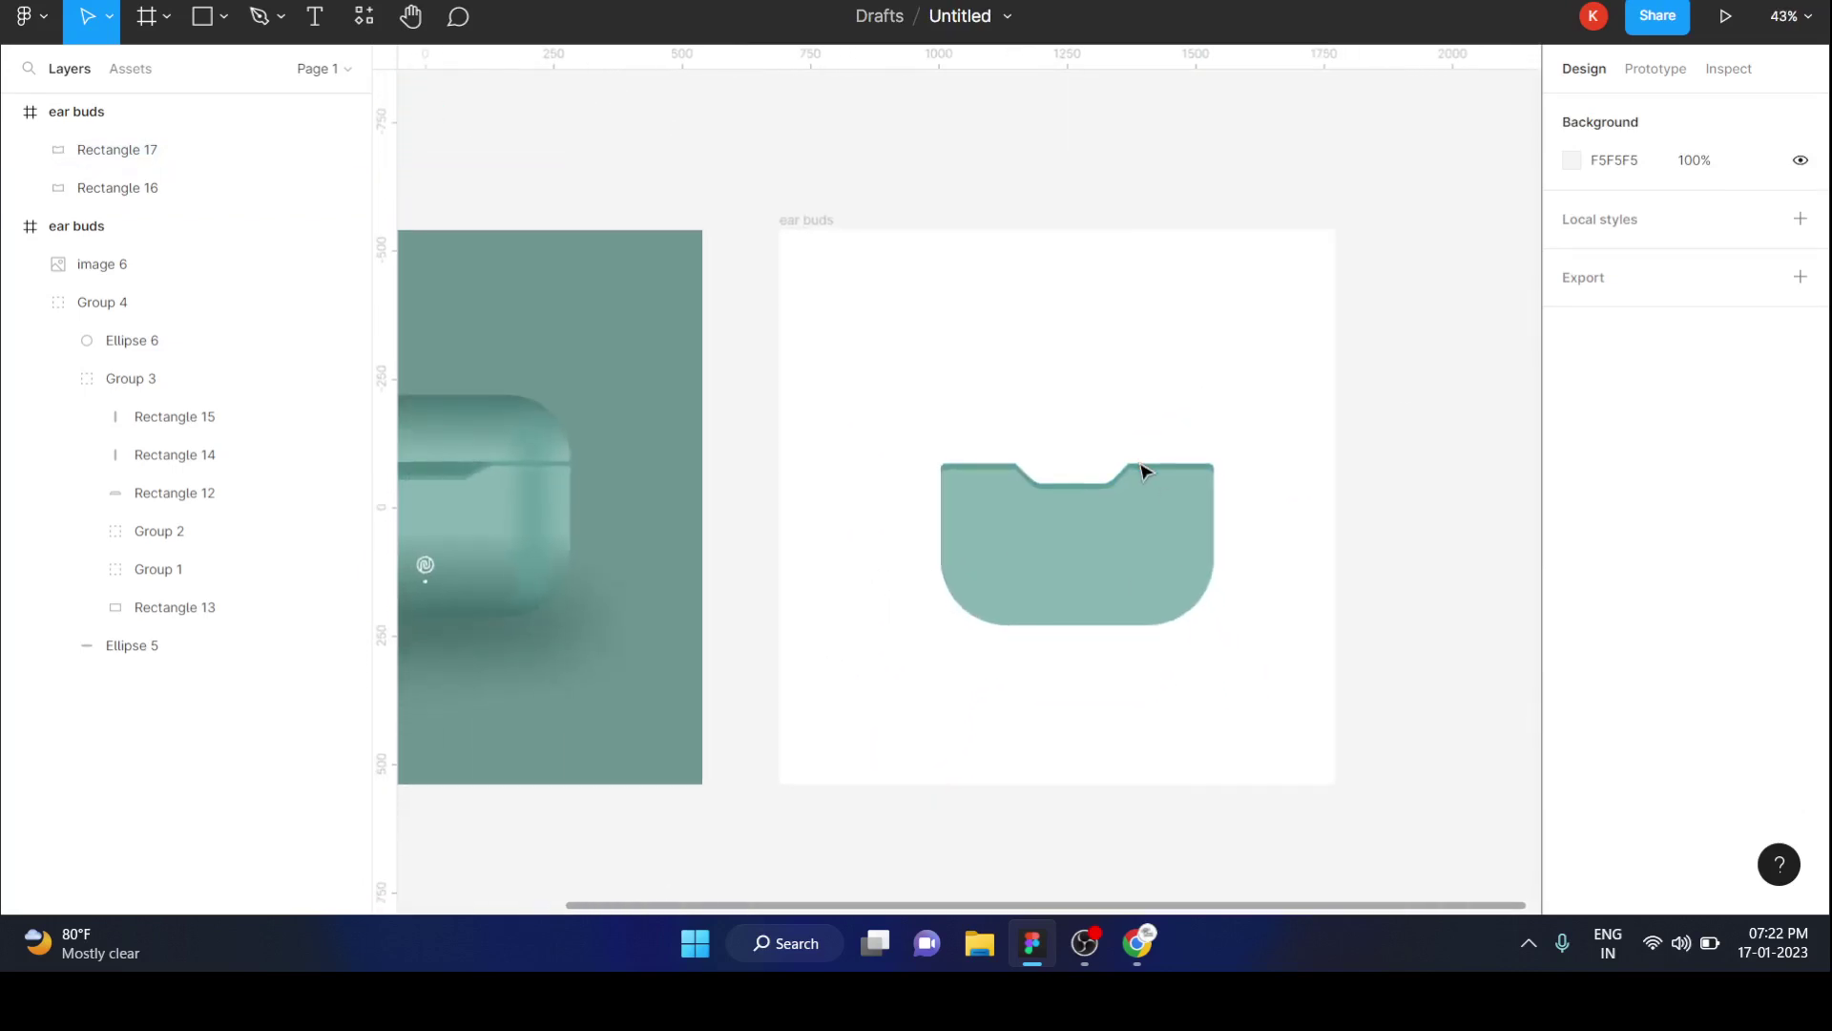
scroll(1145, 471, "down", 2)
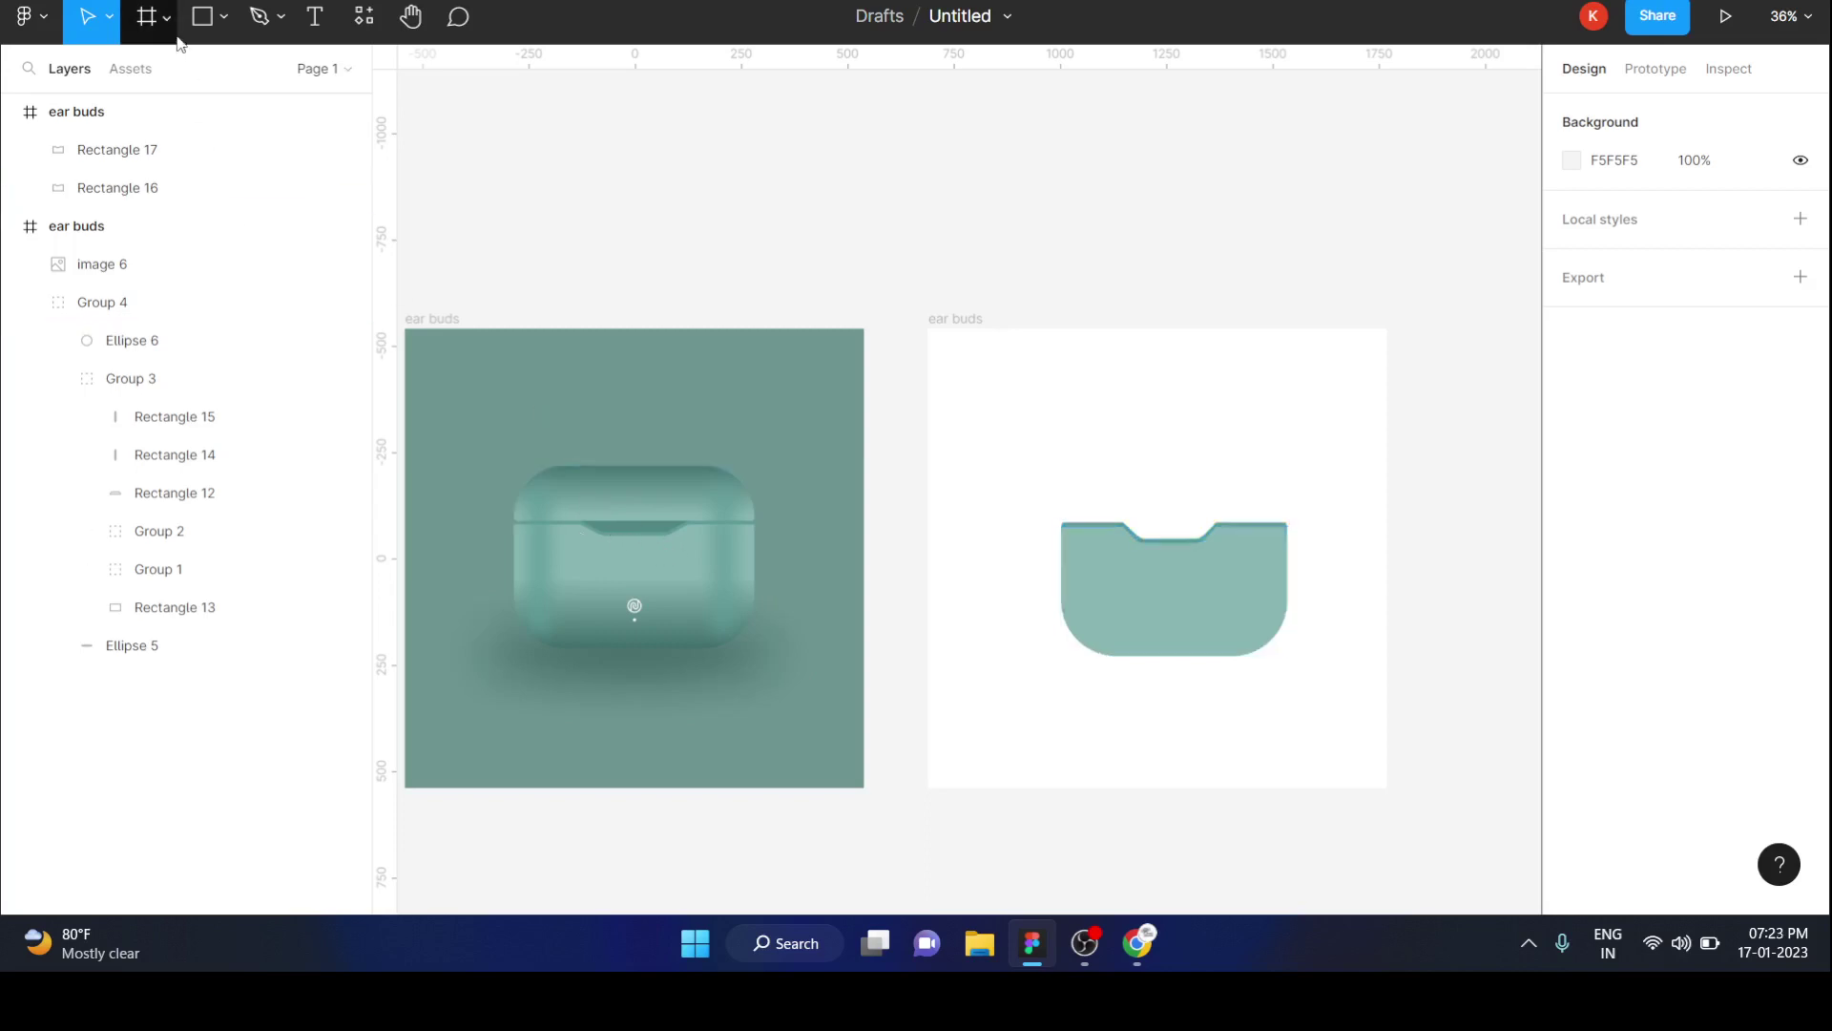
Draw a rectangle just above the notched body and match its width to the body, 532 × 111 at X 314, Y 333.
left_click(202, 16)
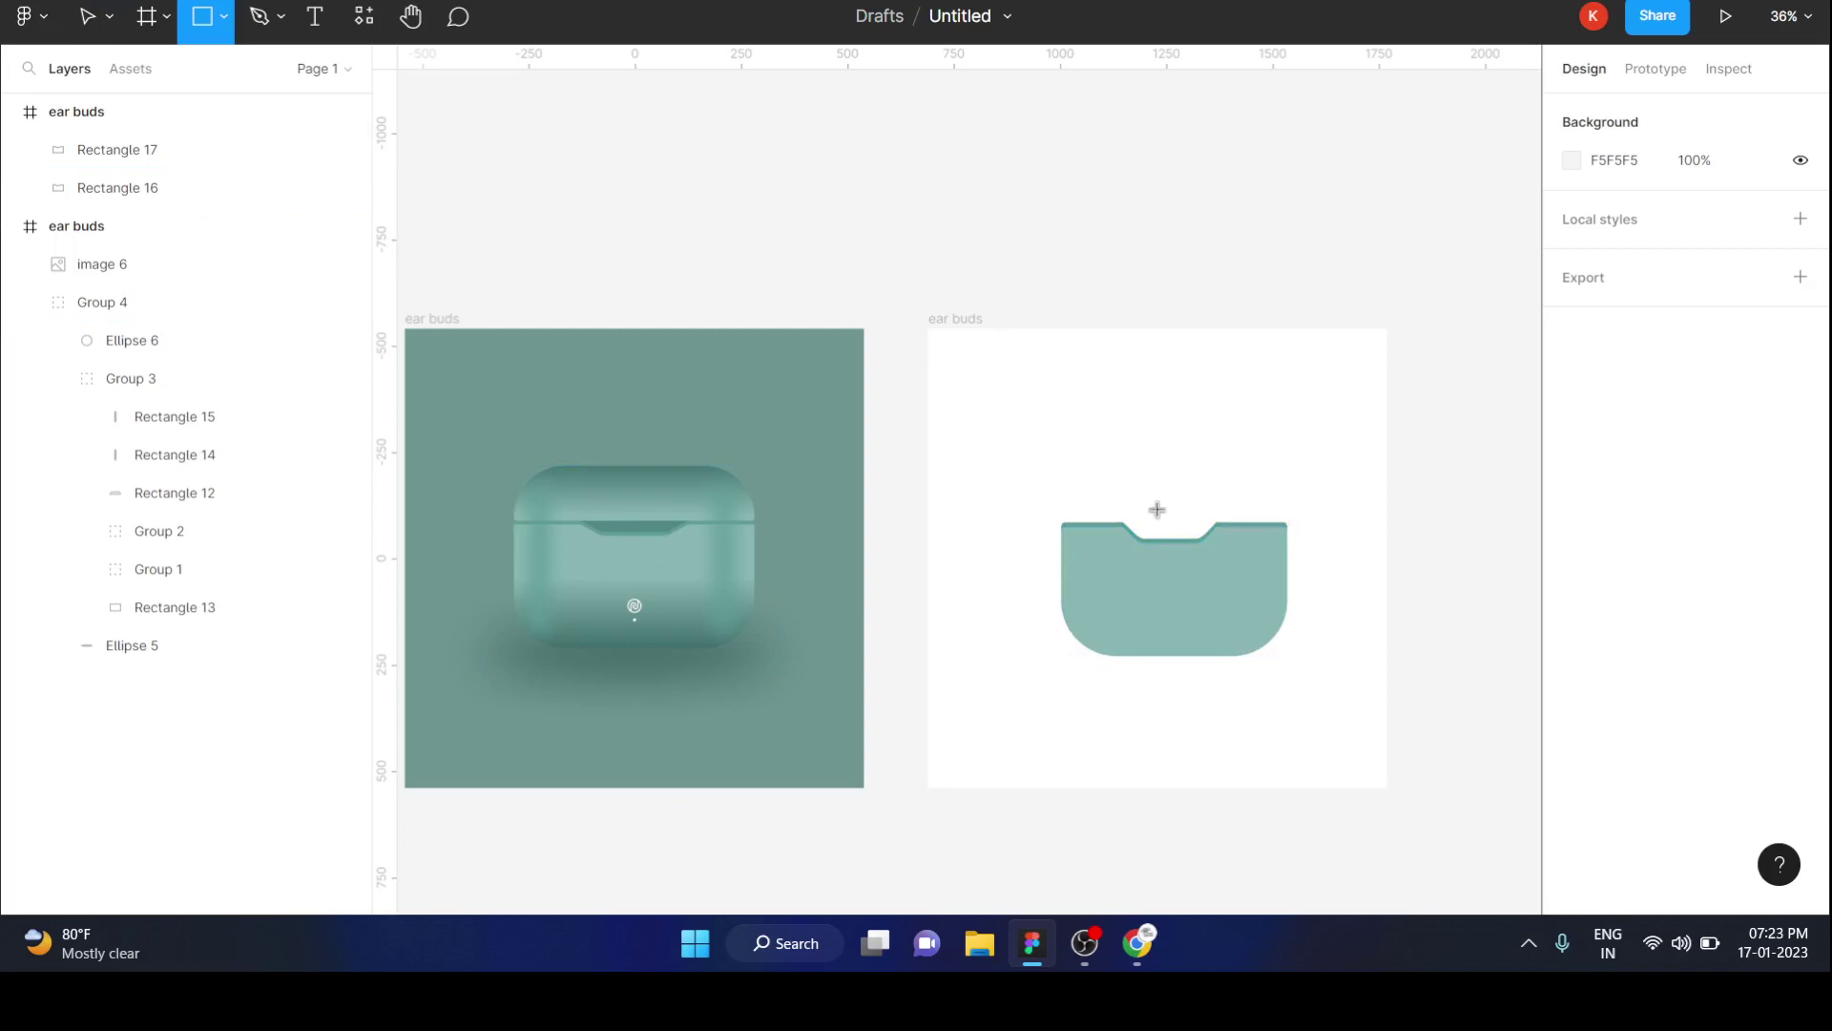
scroll(1158, 510, "up", 5)
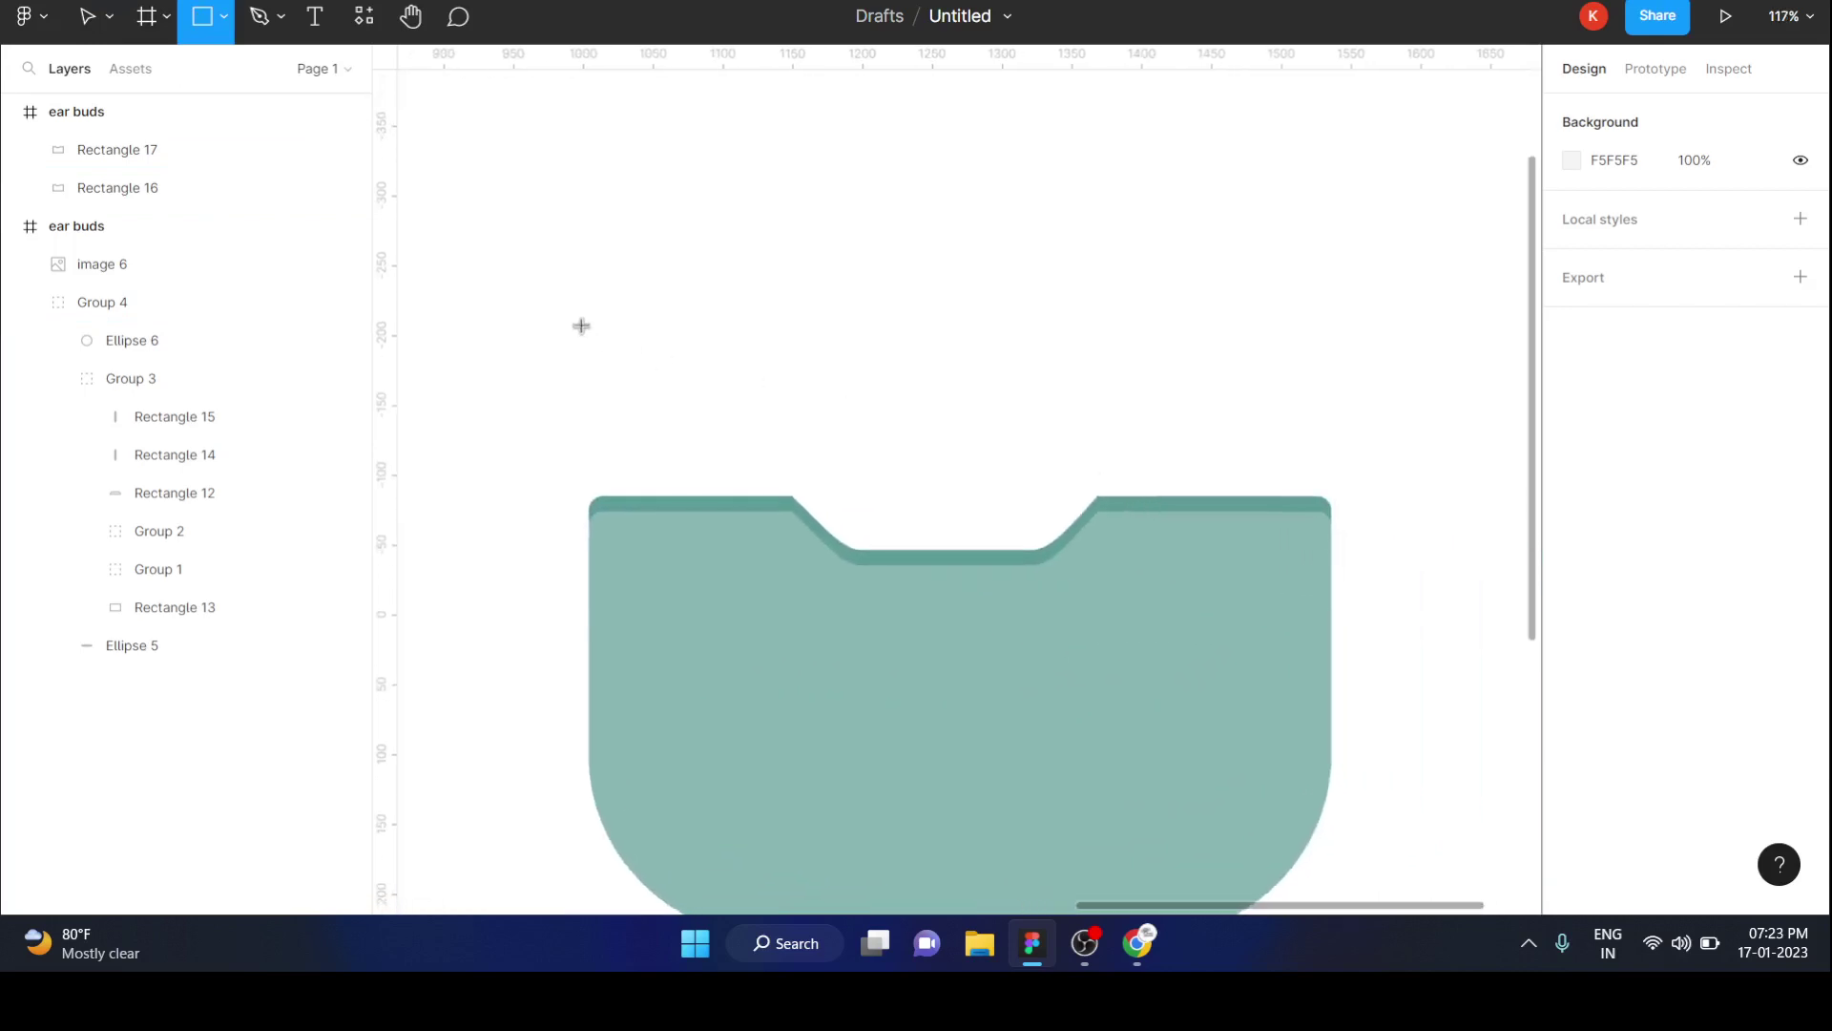
mouse_move(581, 325)
left_mouse_down()
mouse_move(637, 512)
mouse_move(667, 462)
mouse_move(1382, 471)
mouse_move(1333, 485)
left_mouse_up()
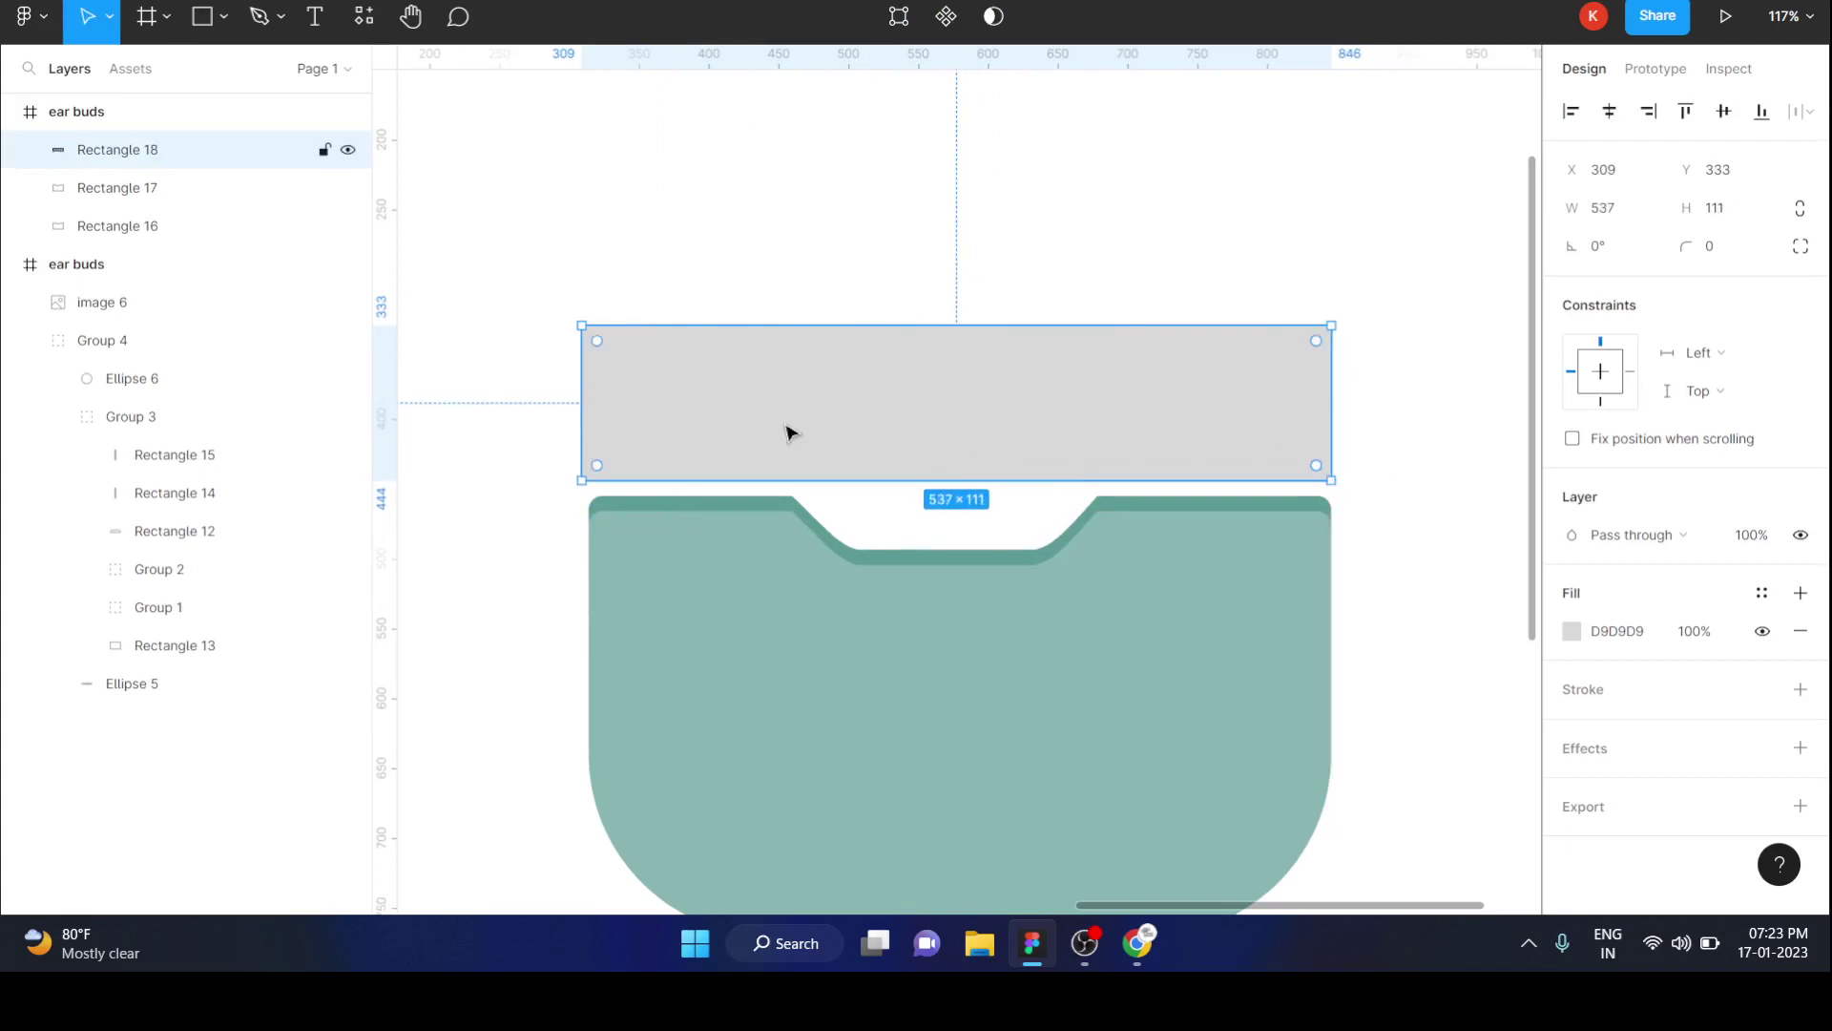
mouse_move(576, 410)
left_mouse_down()
mouse_move(605, 409)
mouse_move(588, 408)
left_mouse_up()
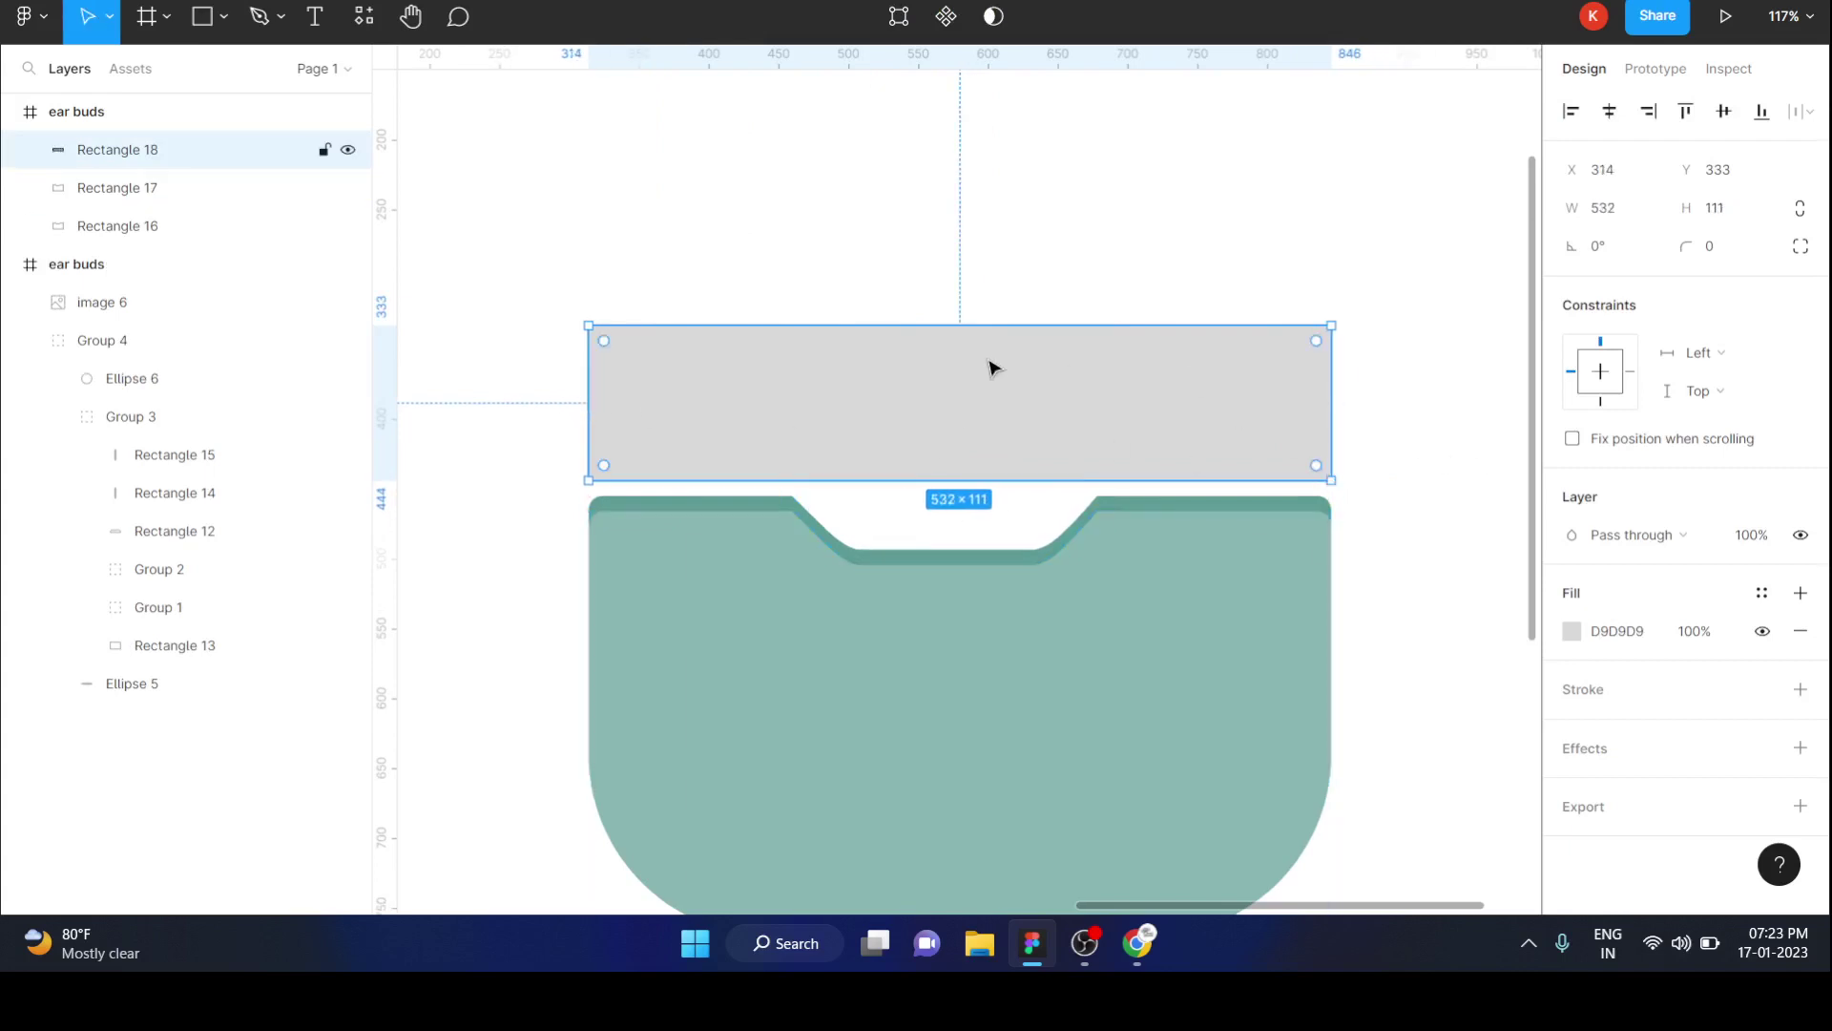
Extend the grey rectangle's top edge up to Y 315, making it 129 high.
scroll(1307, 316, "down", 3)
scroll(1307, 323, "up", 2)
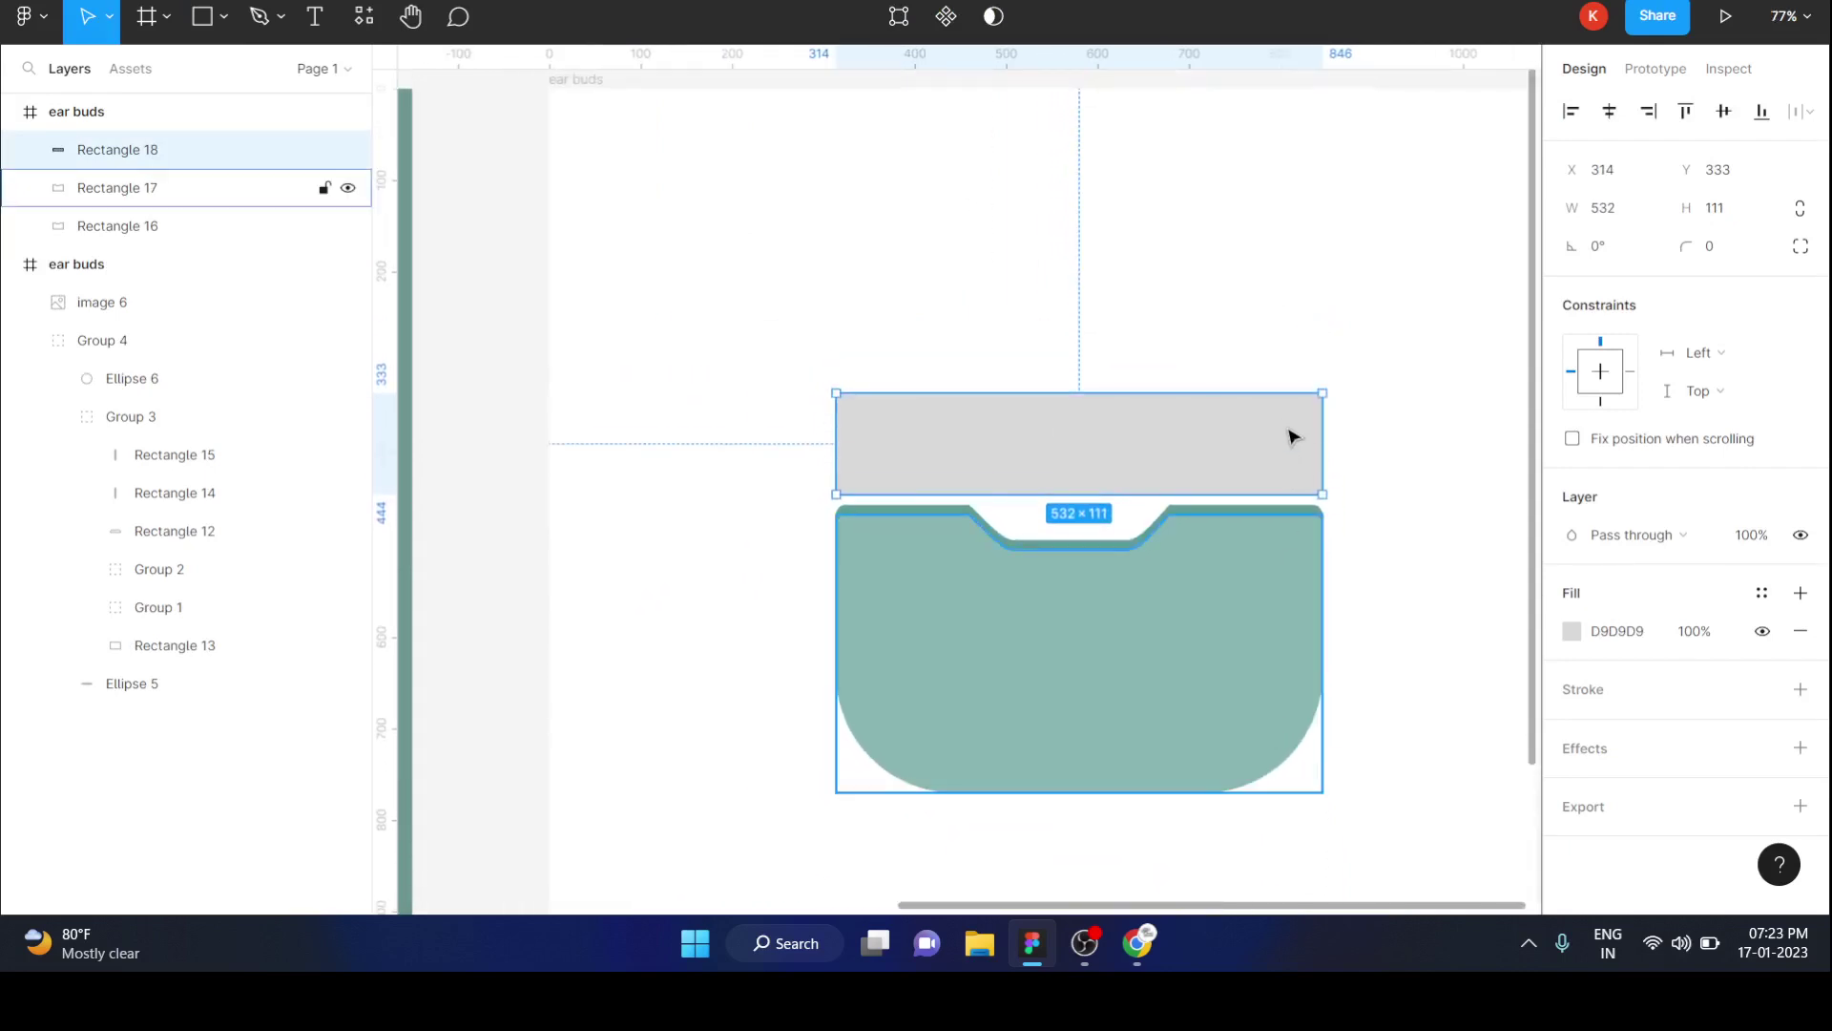
scroll(1338, 547, "down", 2)
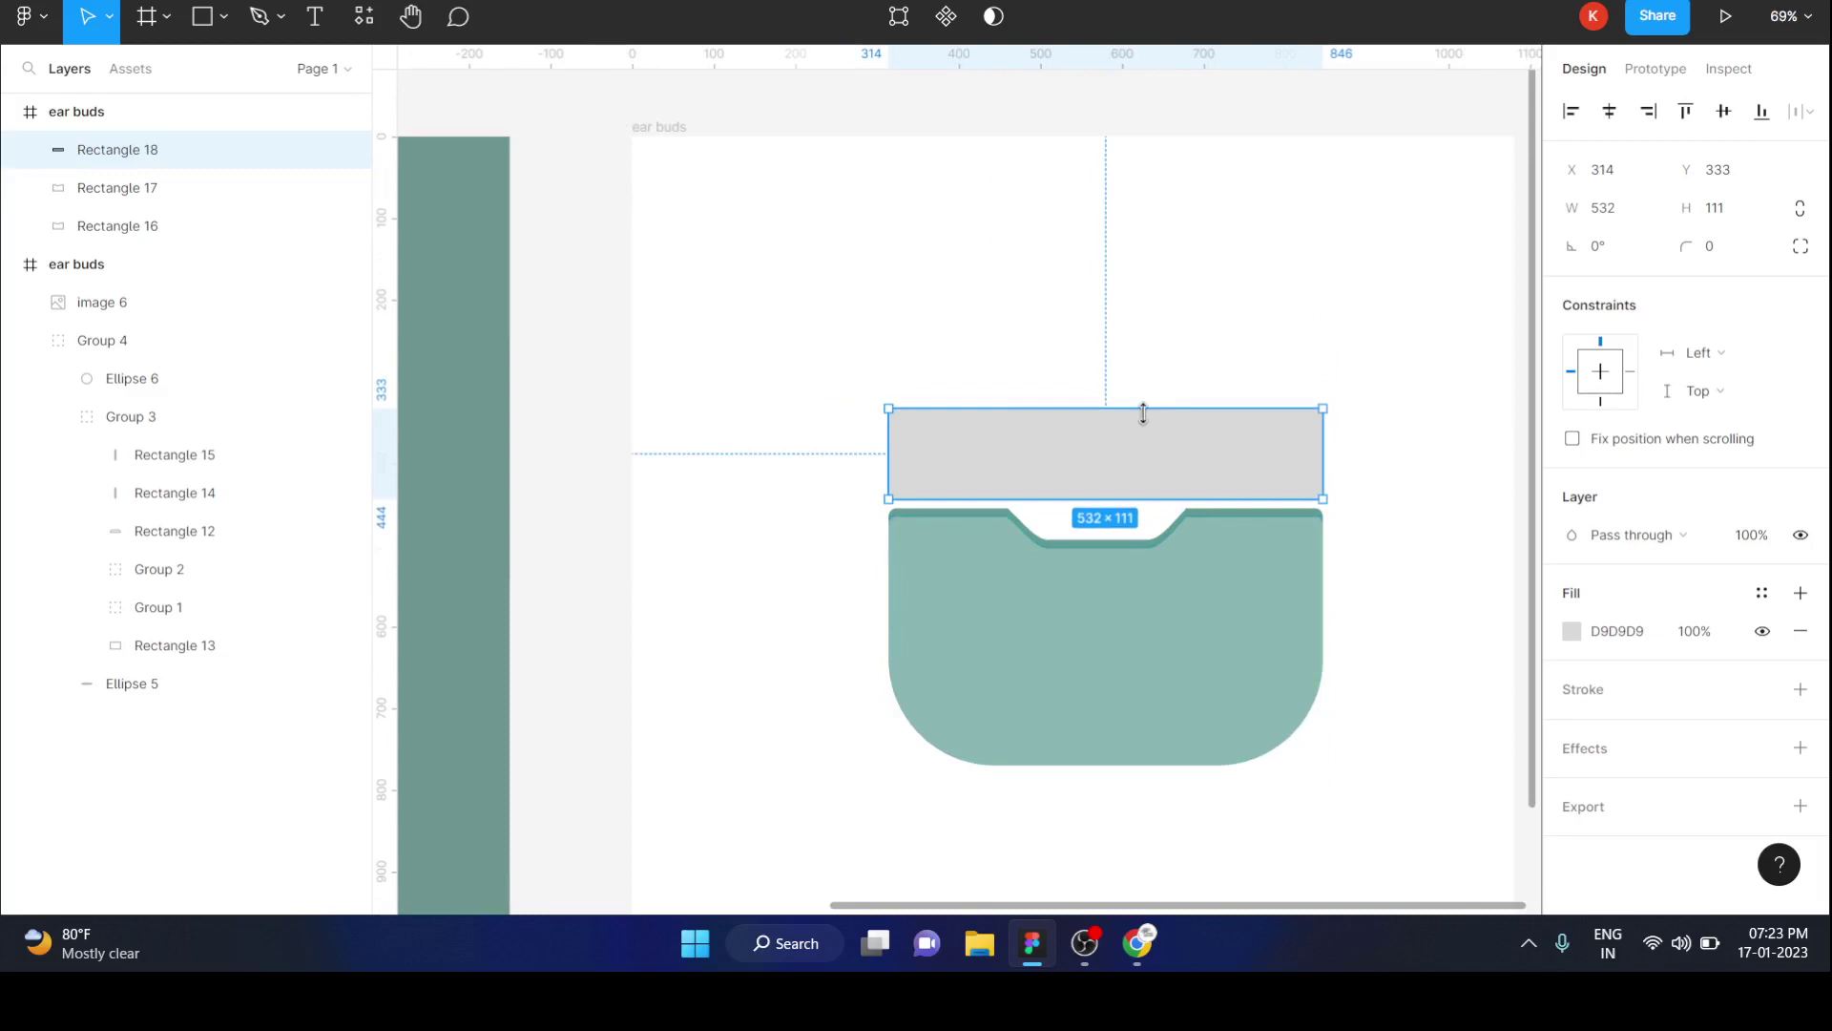
left_click_drag(1143, 412, 1144, 398)
scroll(1144, 397, "down", 3)
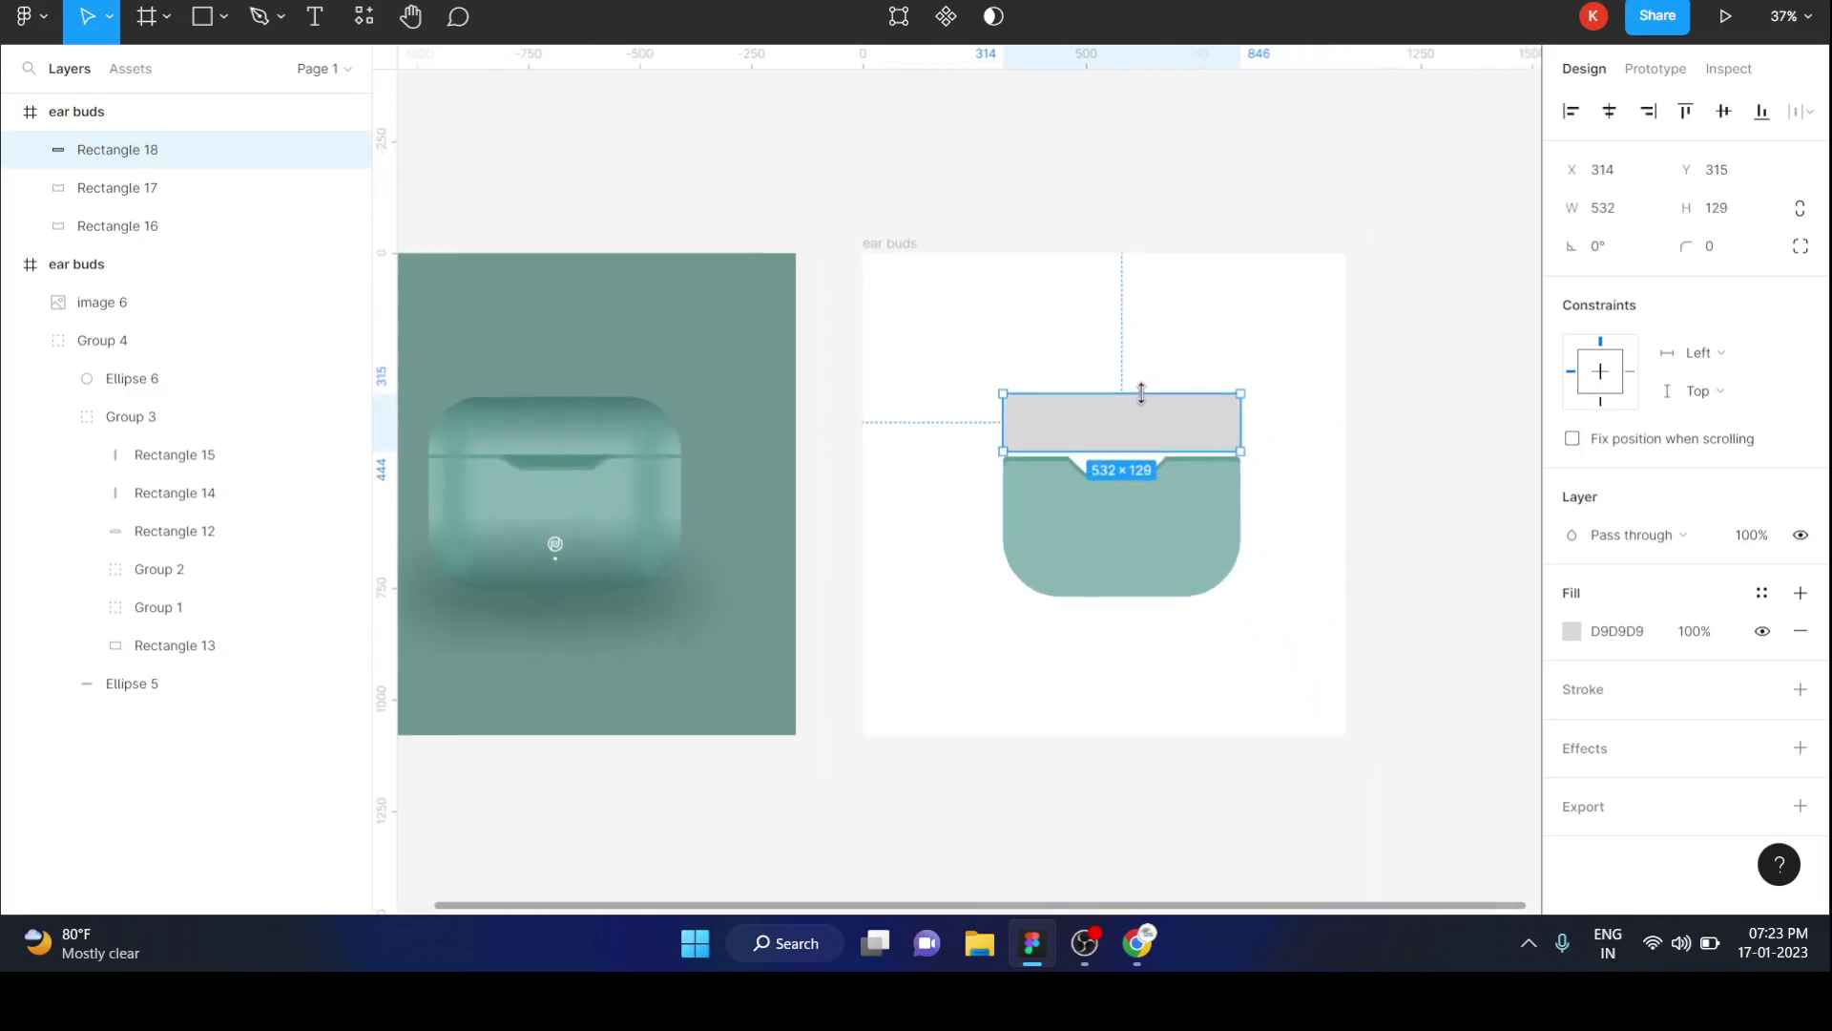
scroll(1174, 389, "left", 1)
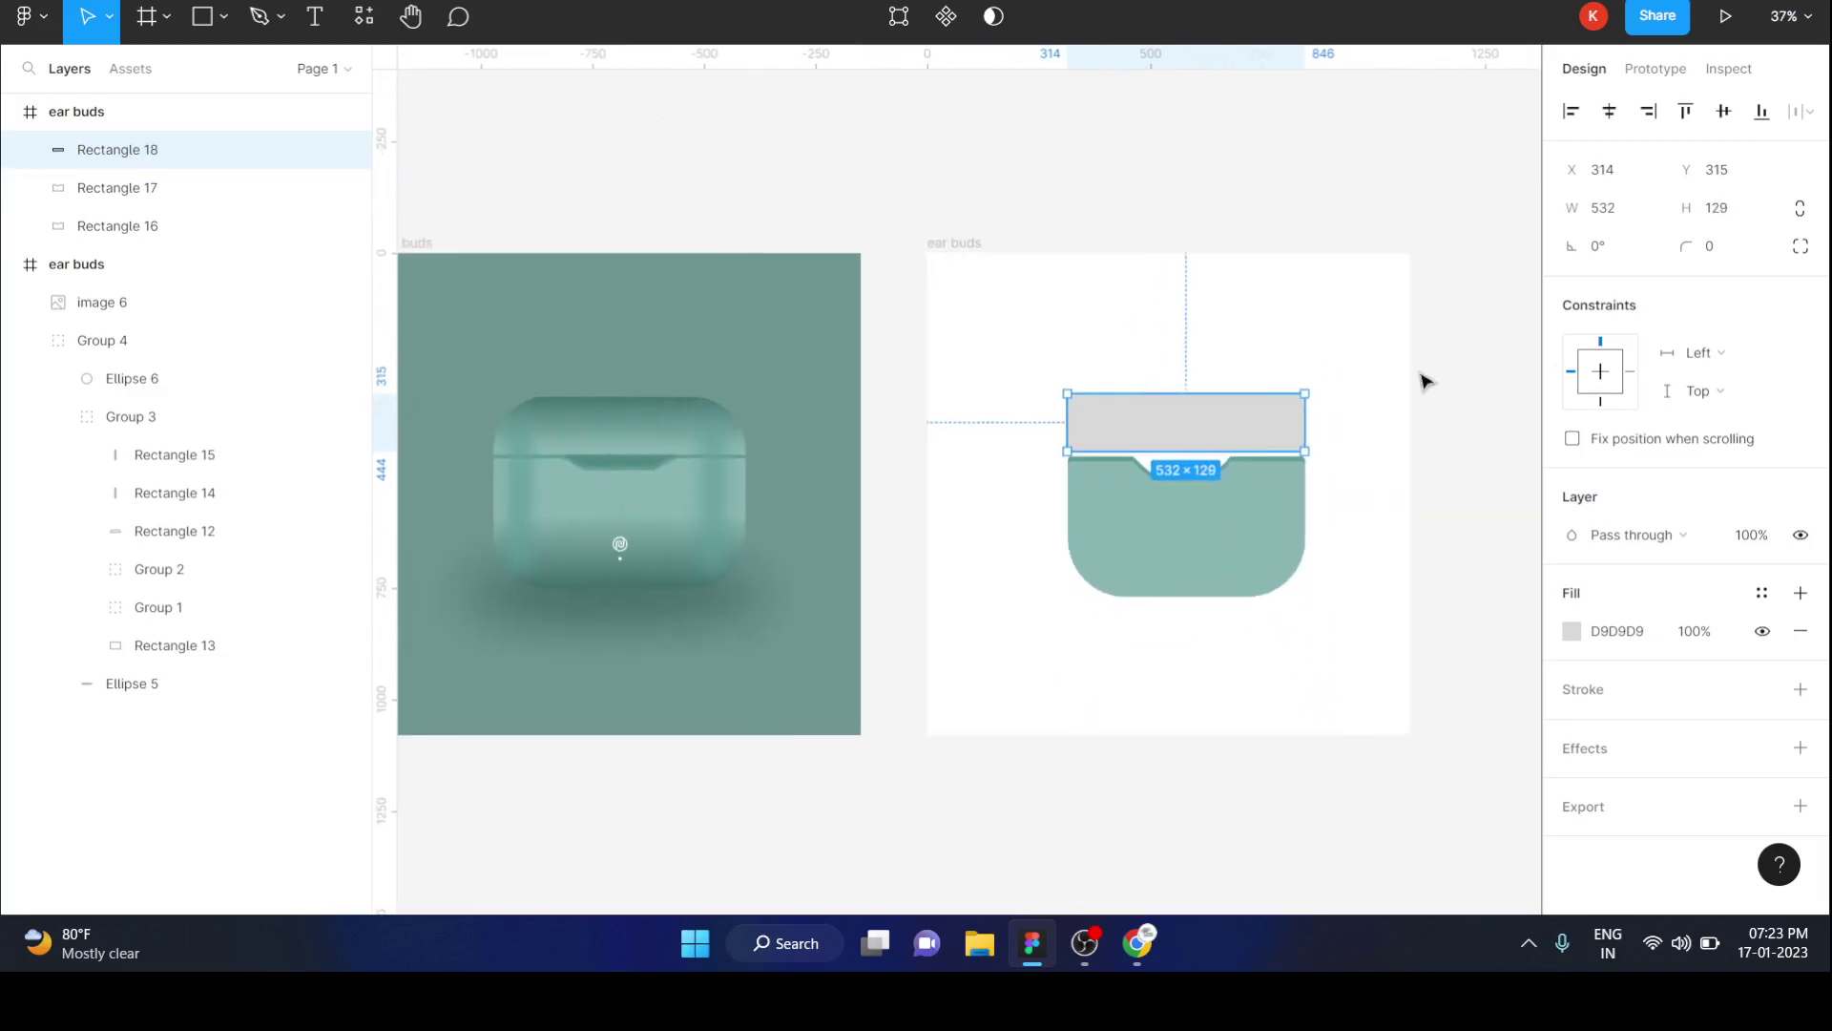
Try individual corner radii of 130 on the grey rectangle's bottom right and bottom left corners.
left_click(1801, 250)
left_click(1685, 284)
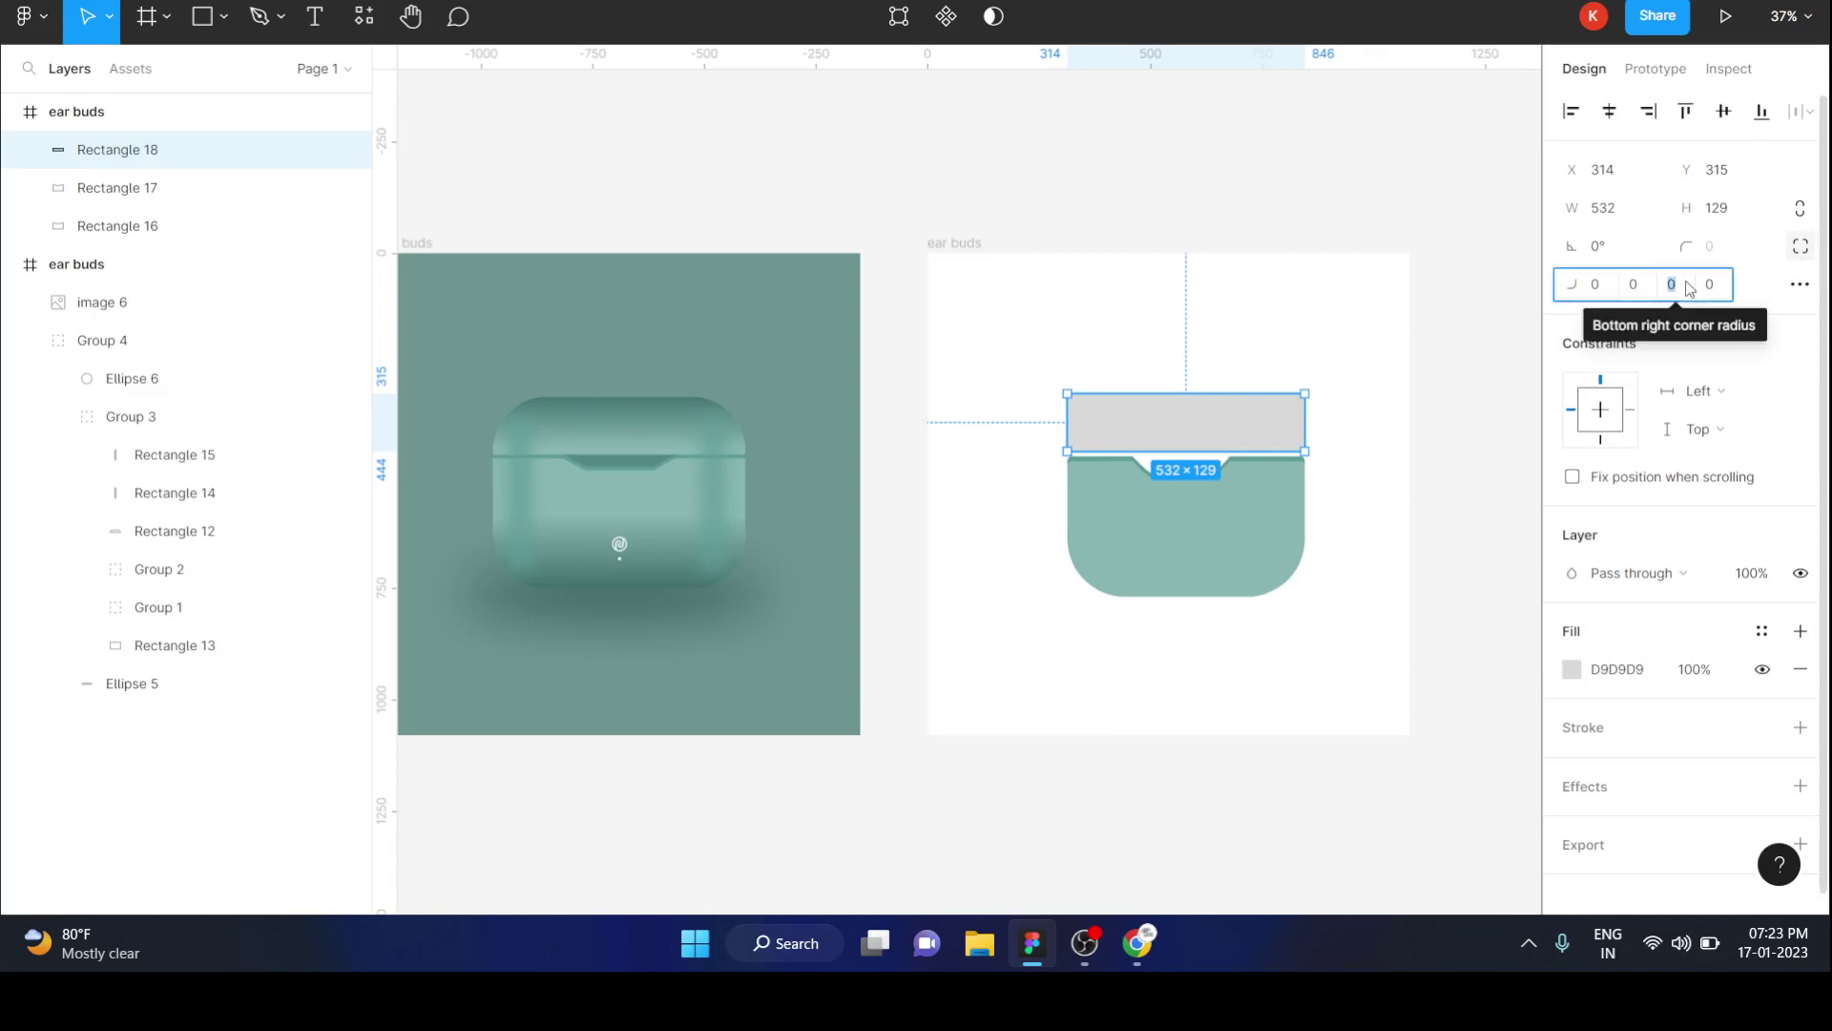
type("13")
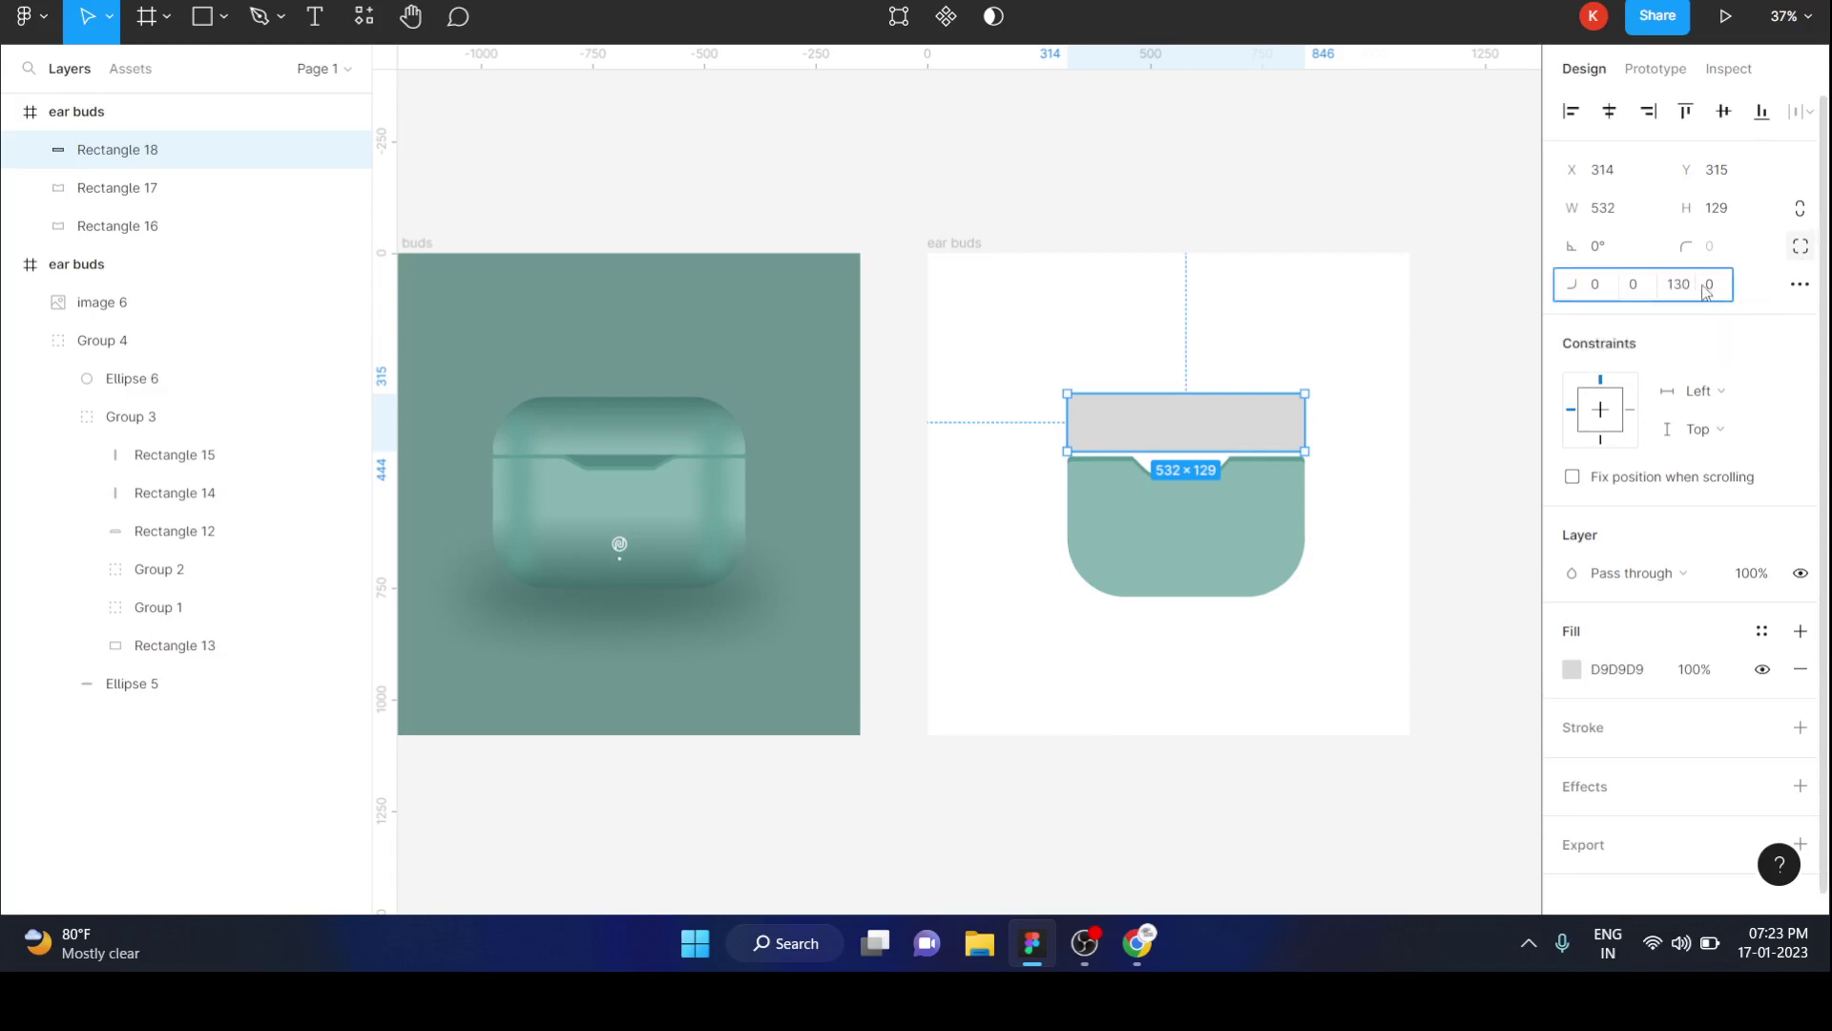
left_click(1715, 286)
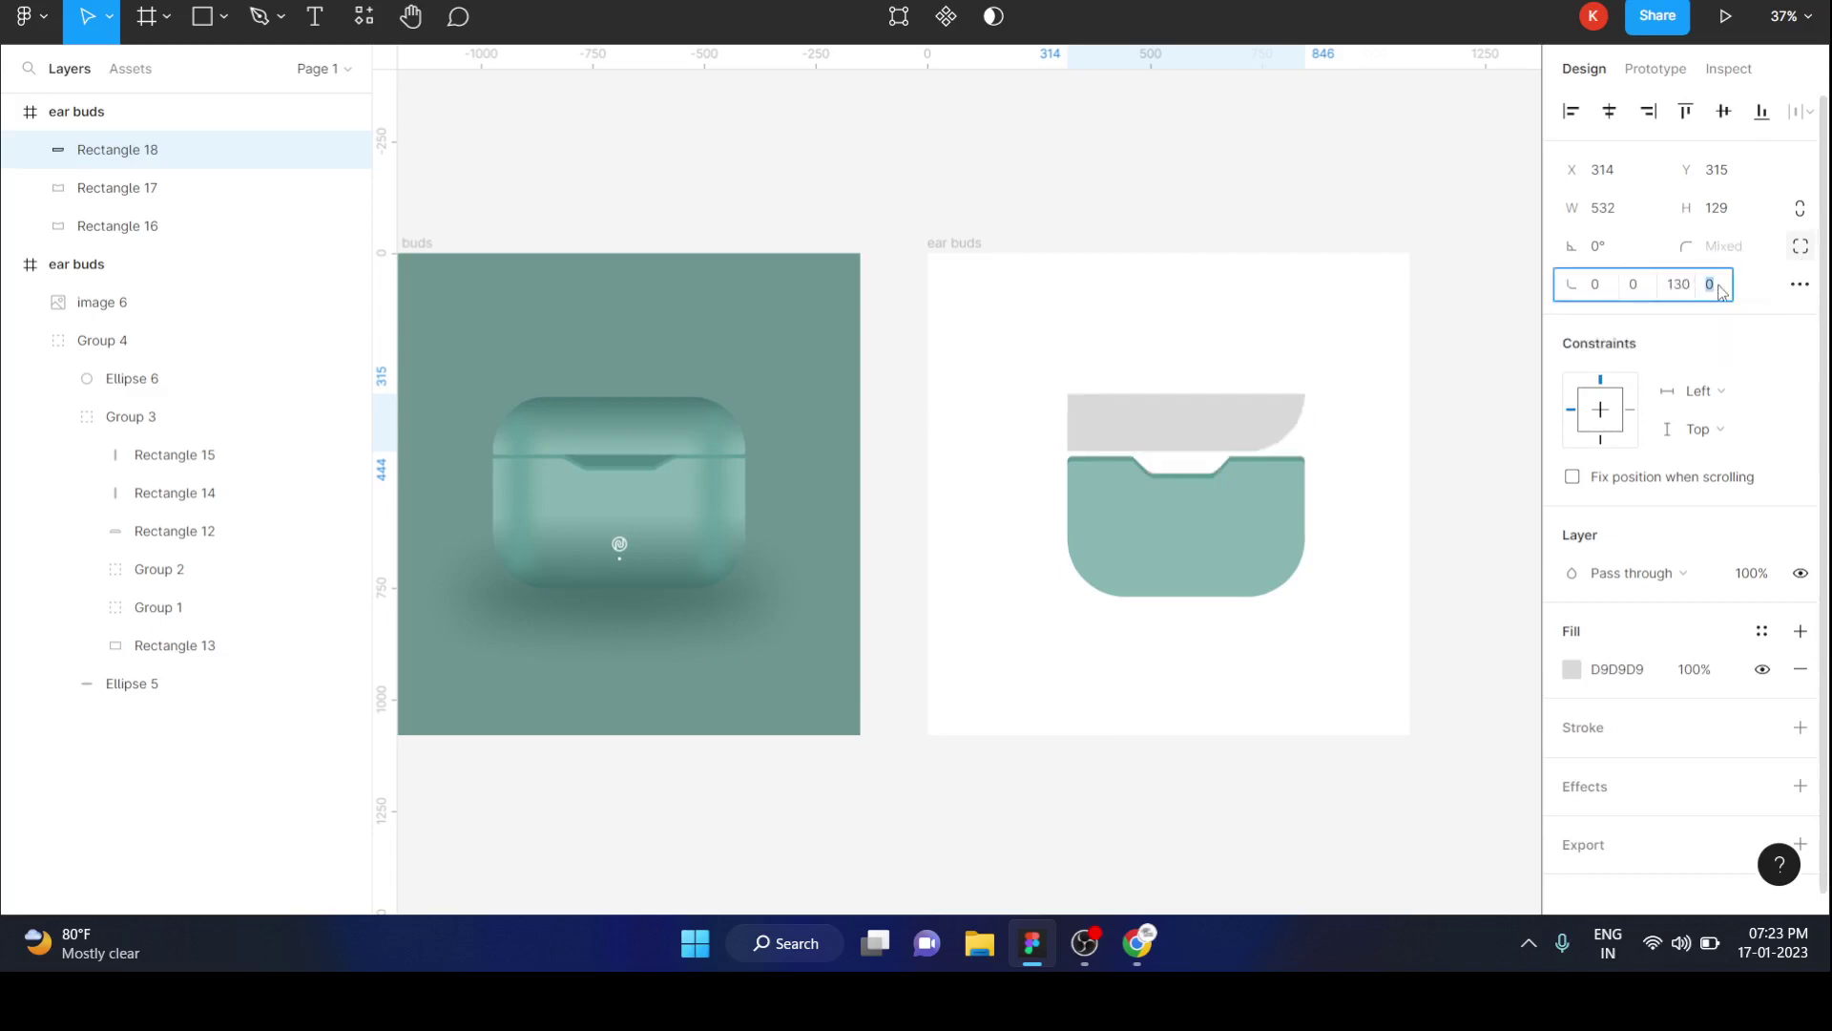
type("13")
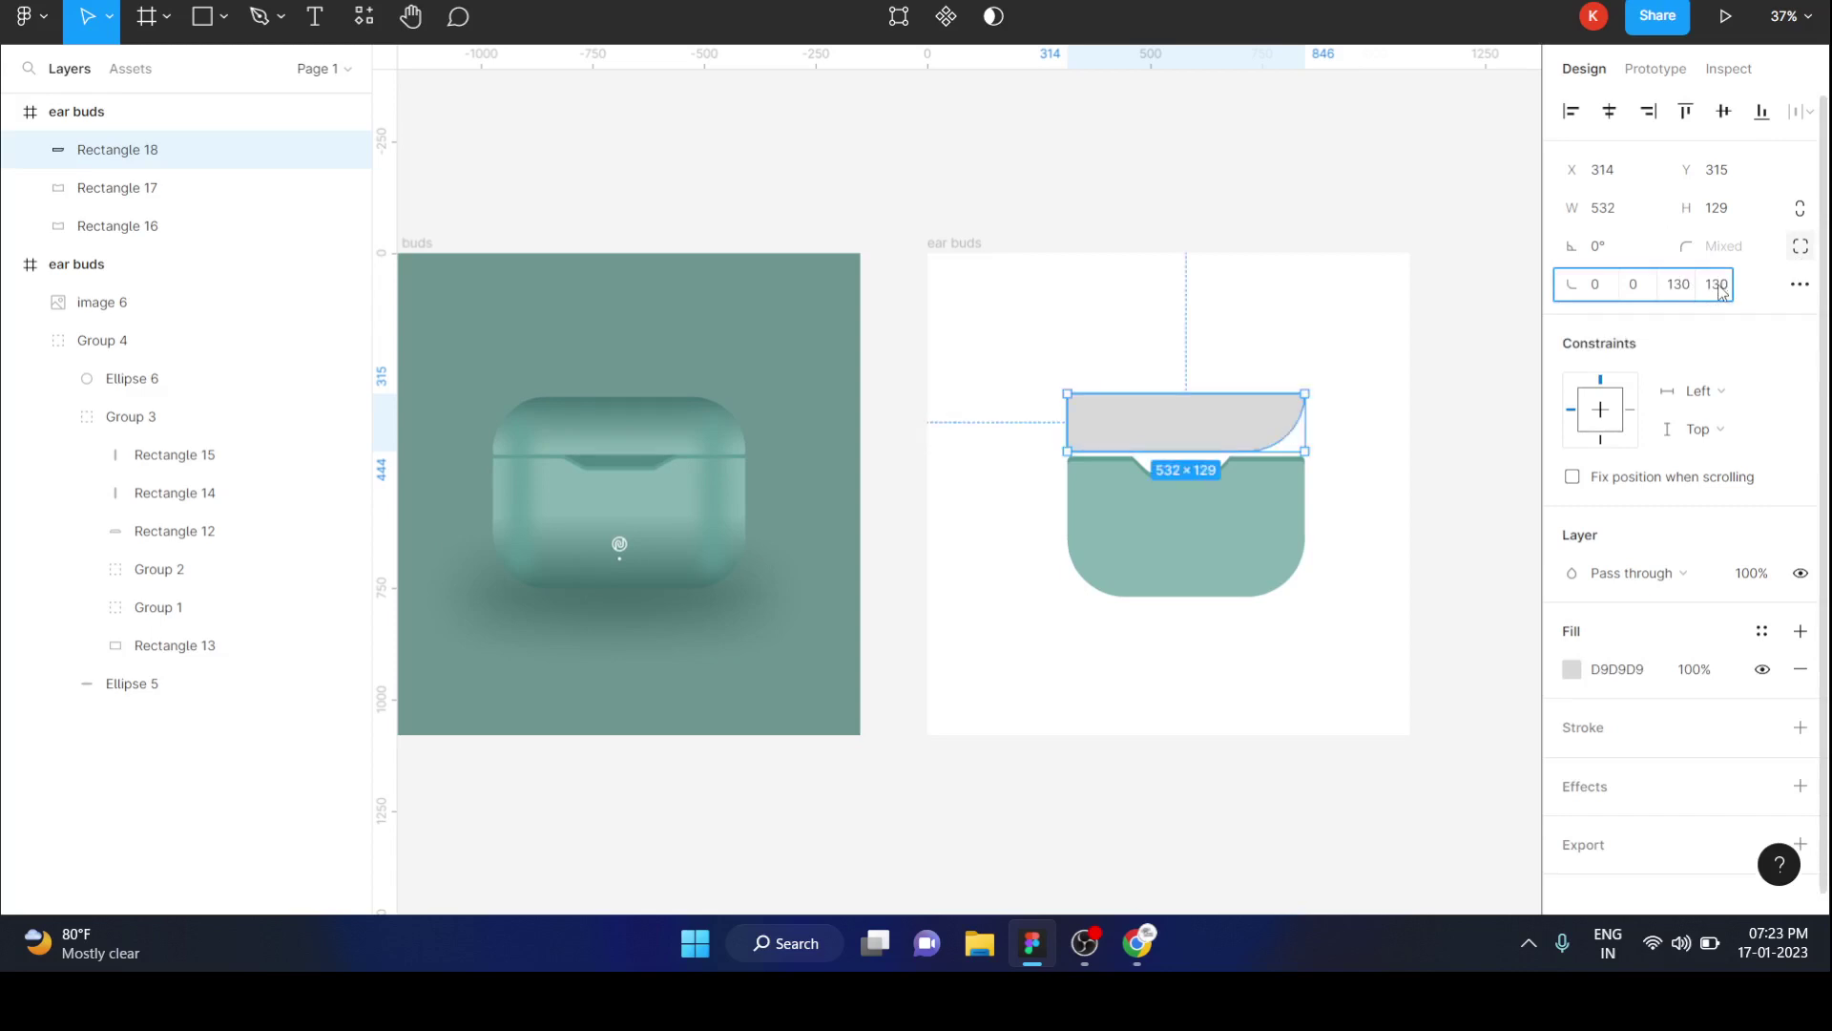
key("Return")
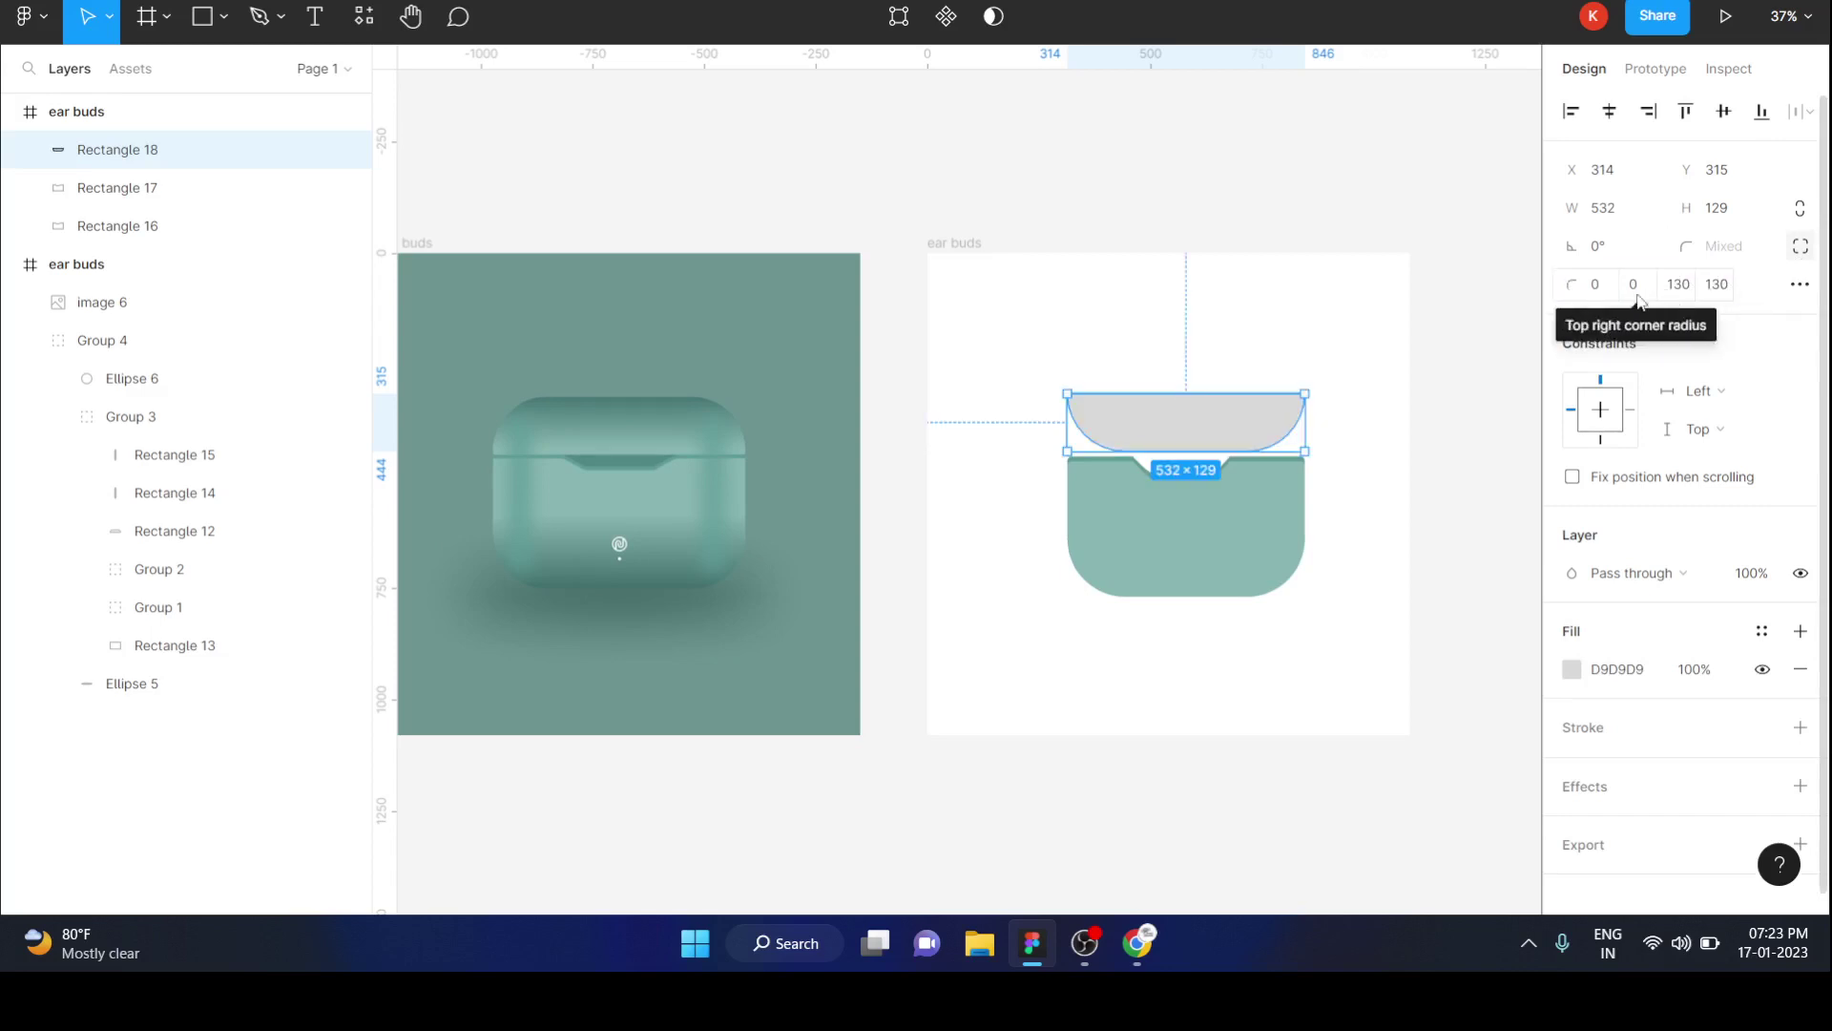
Set the grey rectangle's two top corner radii to 130 and its two bottom ones to 10, and deselect it.
left_click(1601, 295)
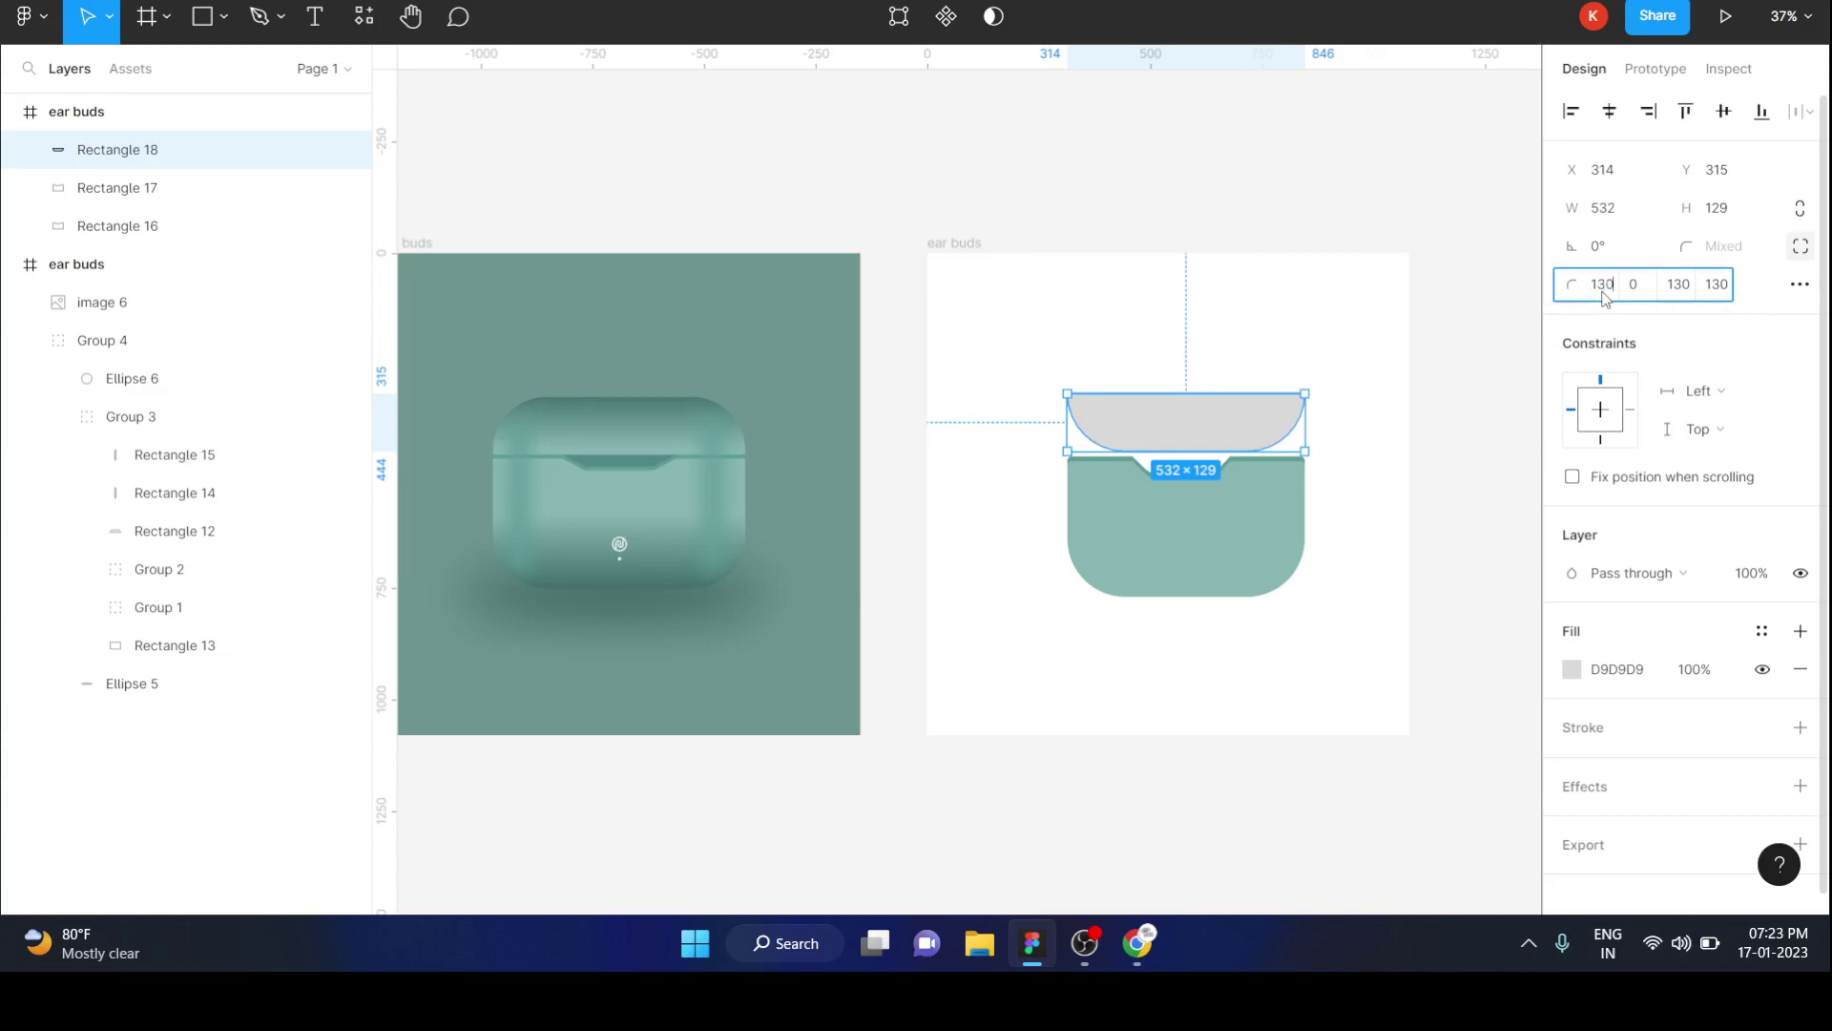
key("Tab")
type("1")
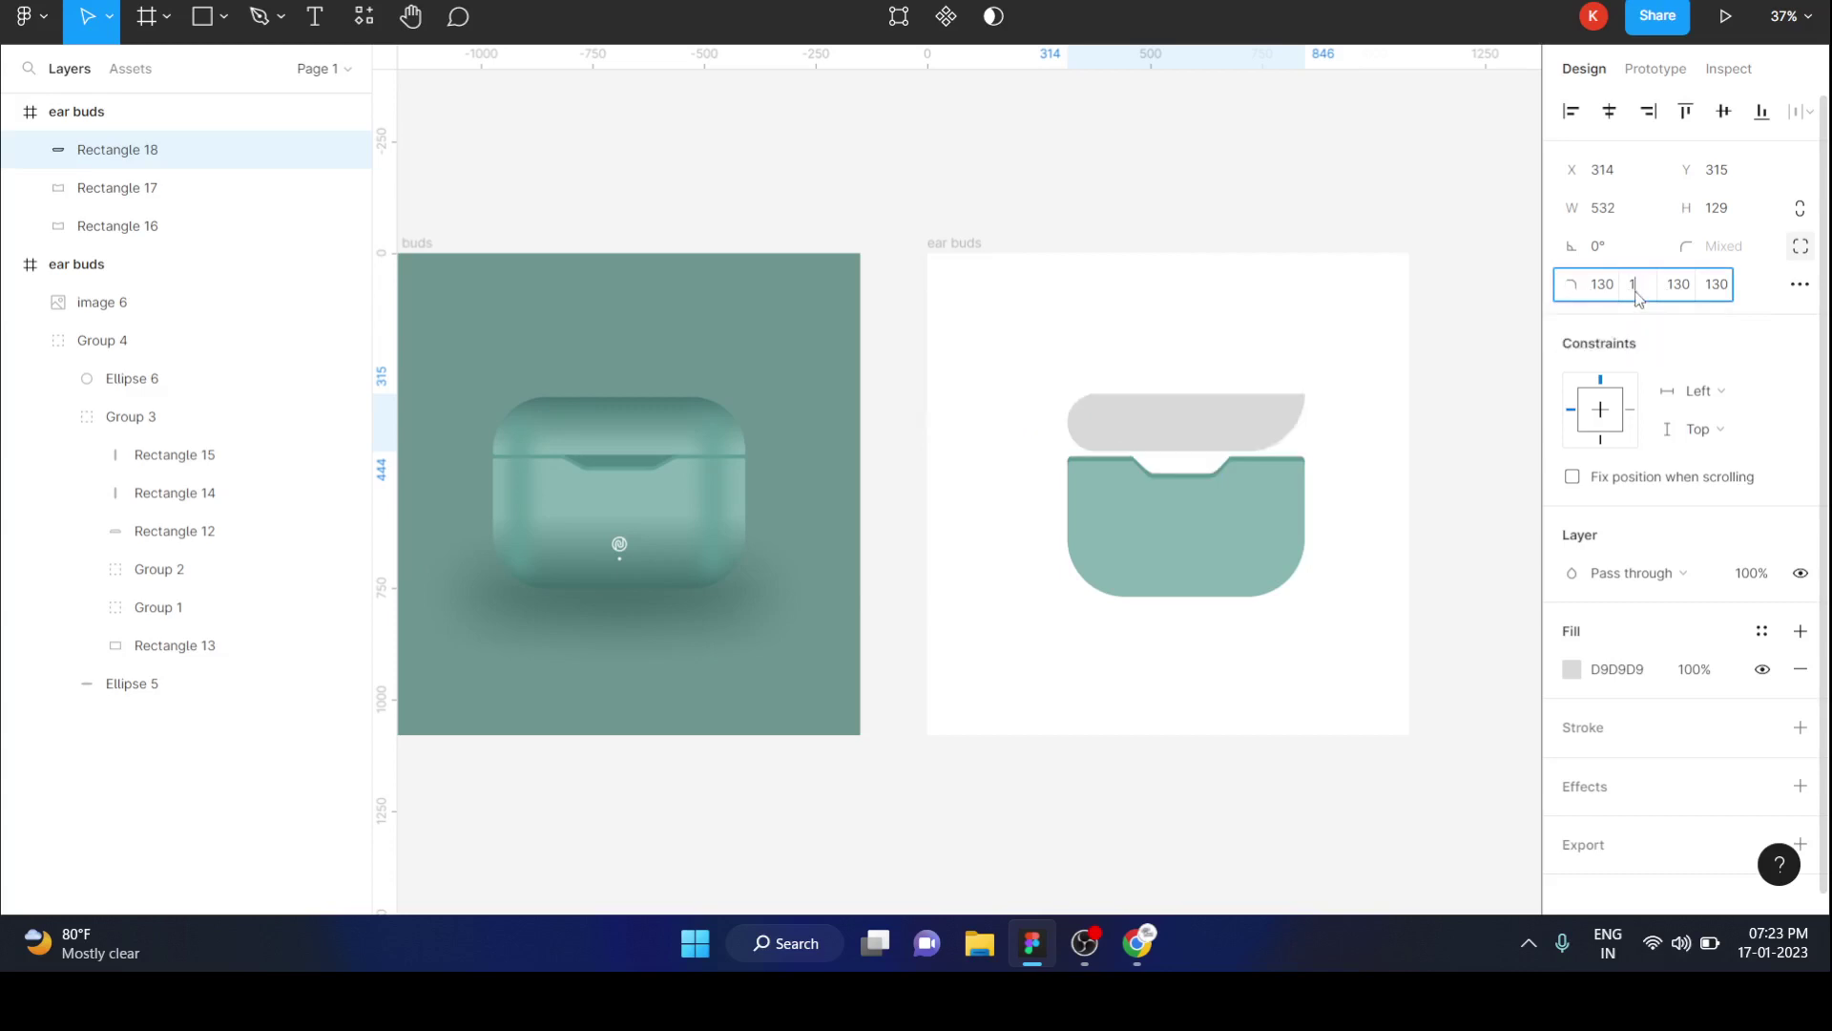
type("30")
key("Tab")
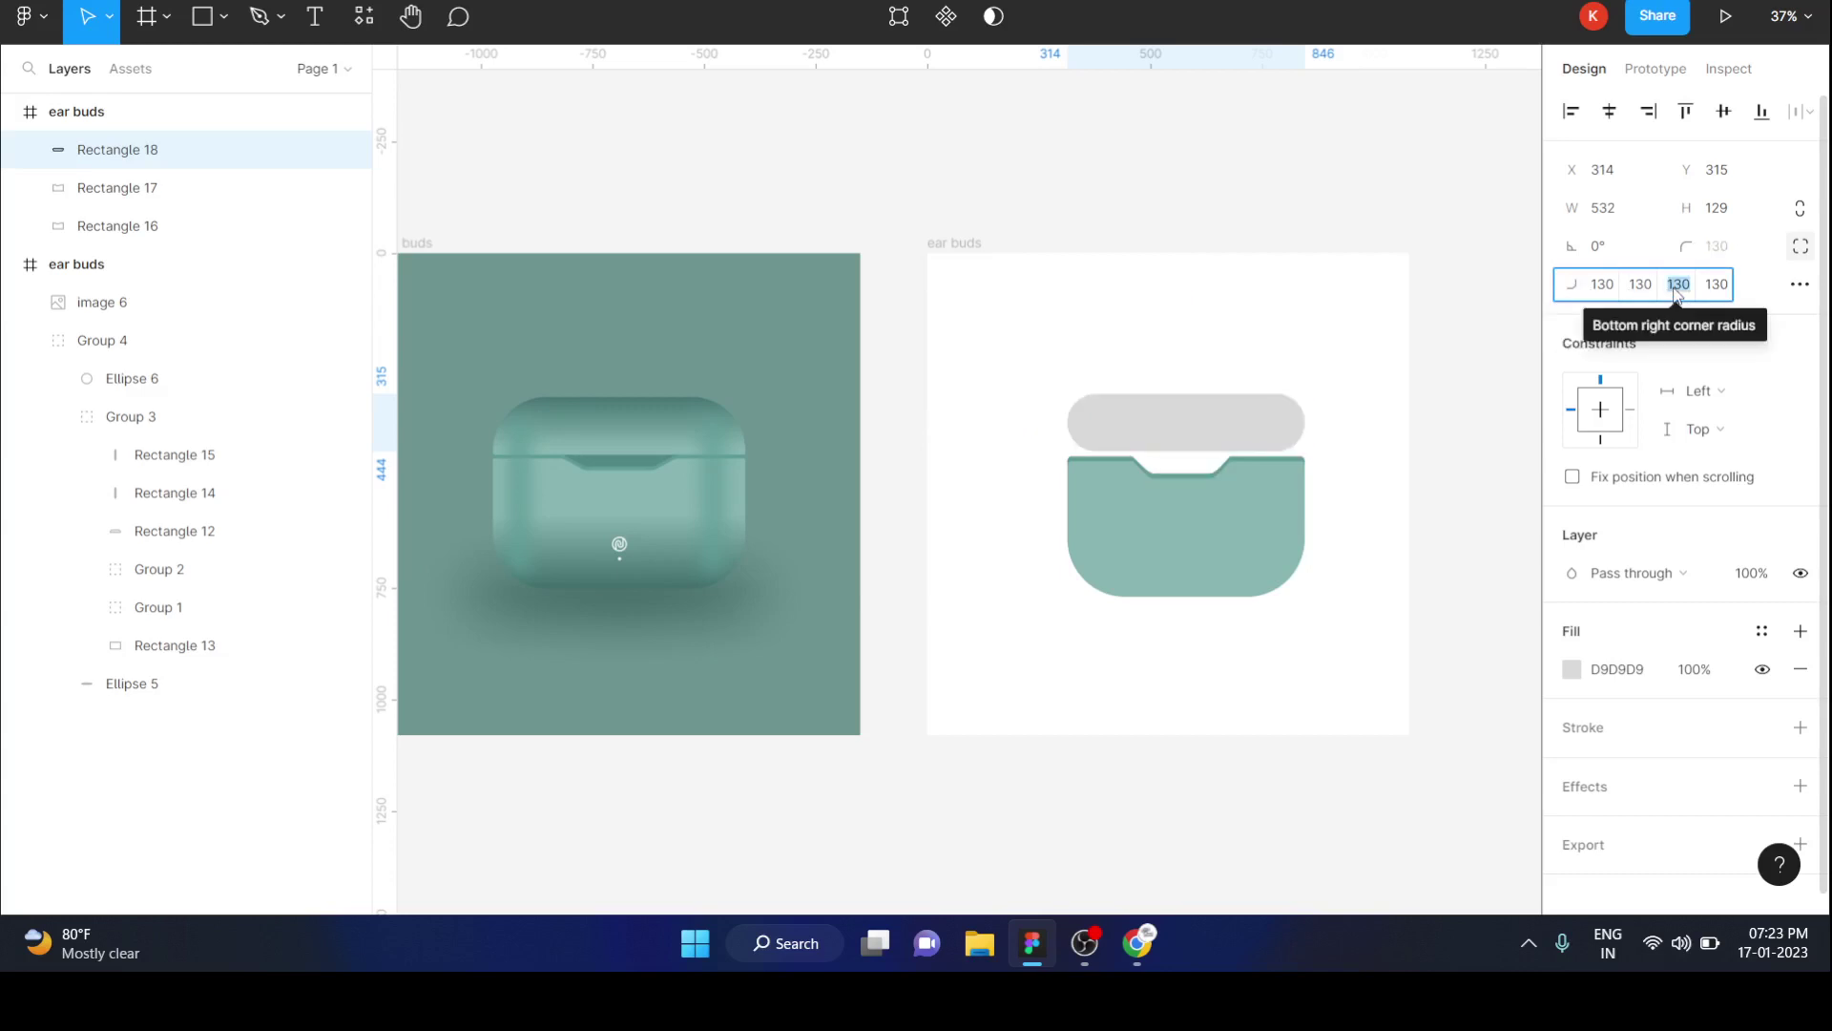
type("10")
key("Tab")
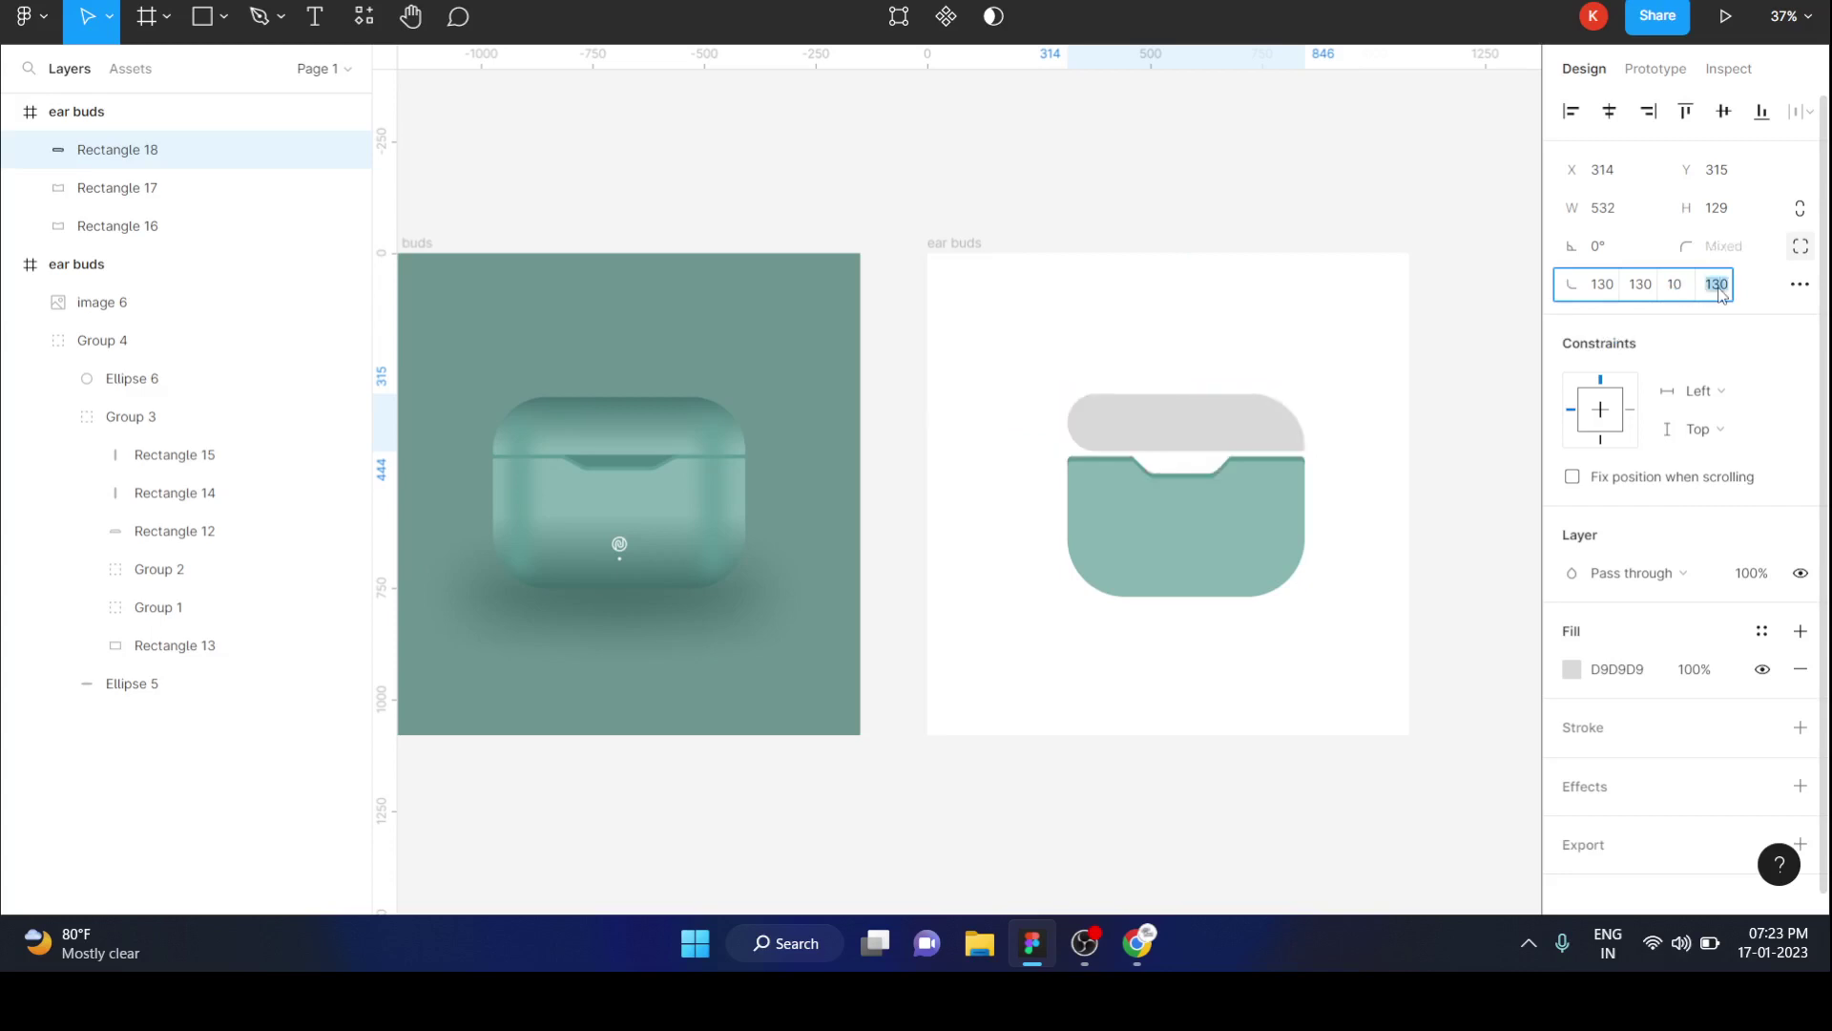
type("10")
key("Return")
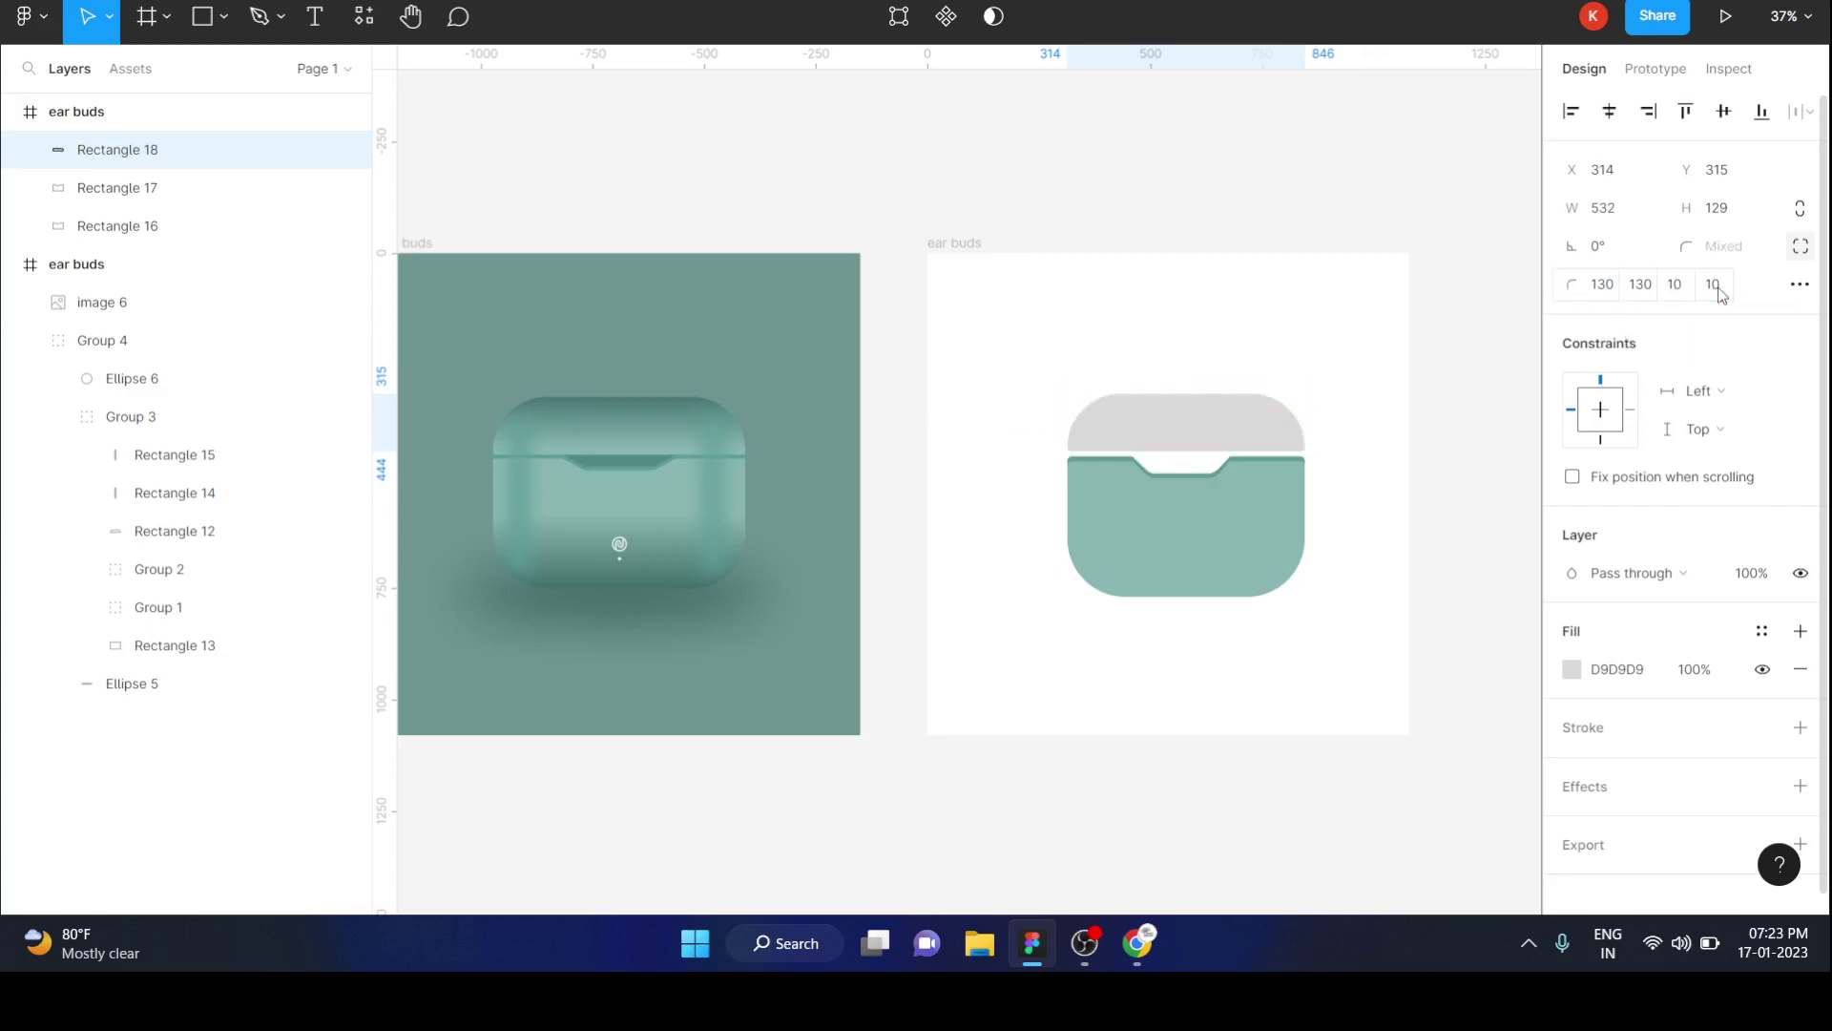
left_click(1375, 398)
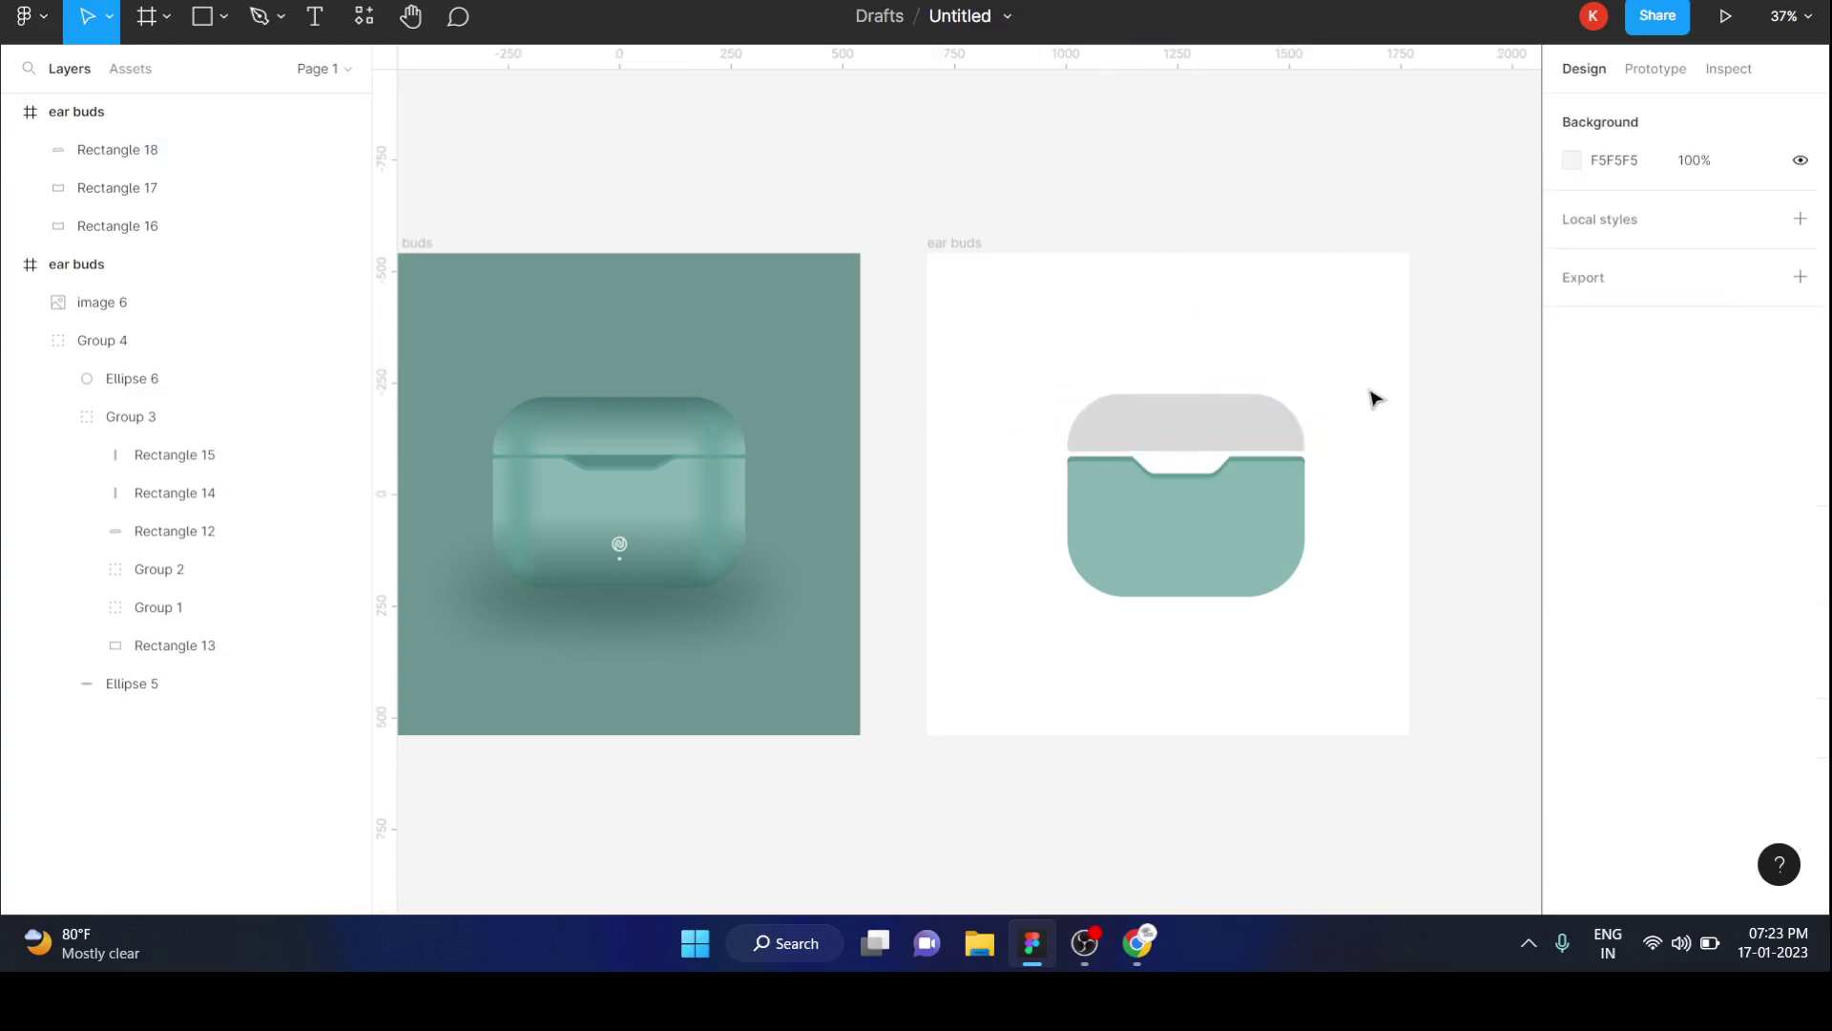
Reduce the radius of the grey lid's two bottom corners to 4 and deselect the shape.
scroll(1374, 398, "up", 5, "ctrl")
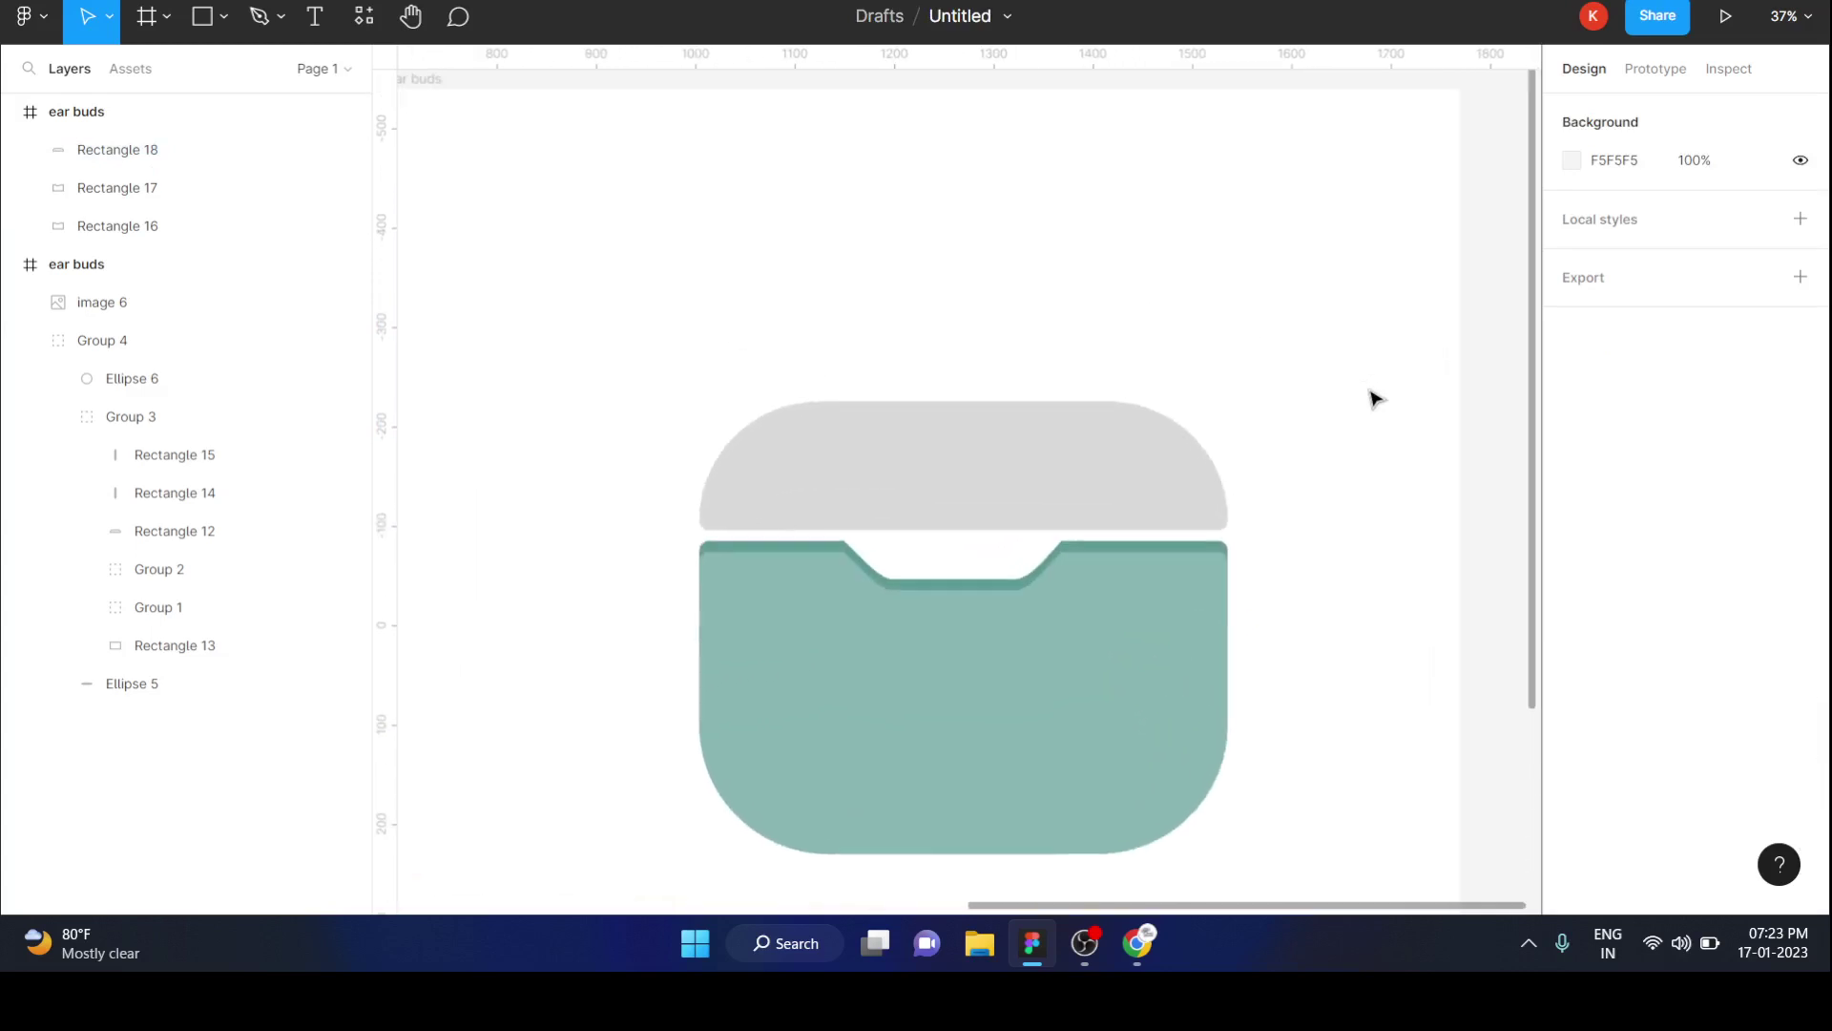
left_click(1201, 492)
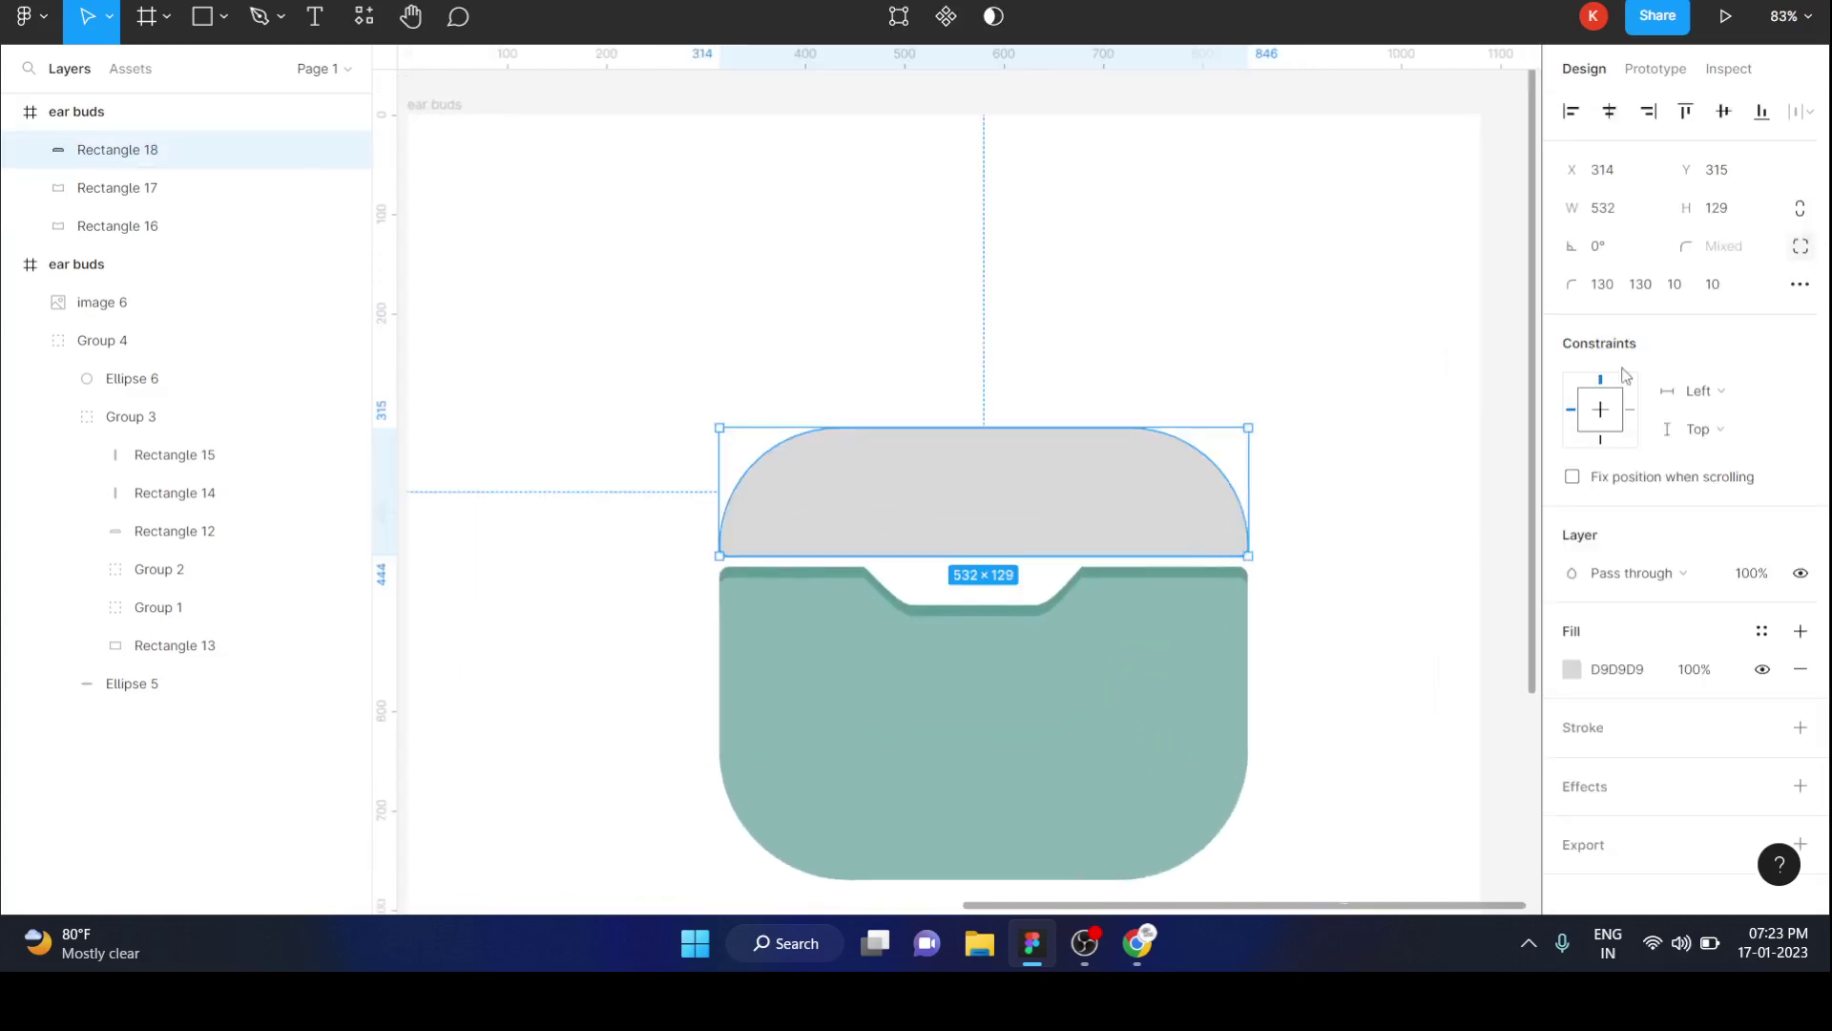
left_click(1681, 292)
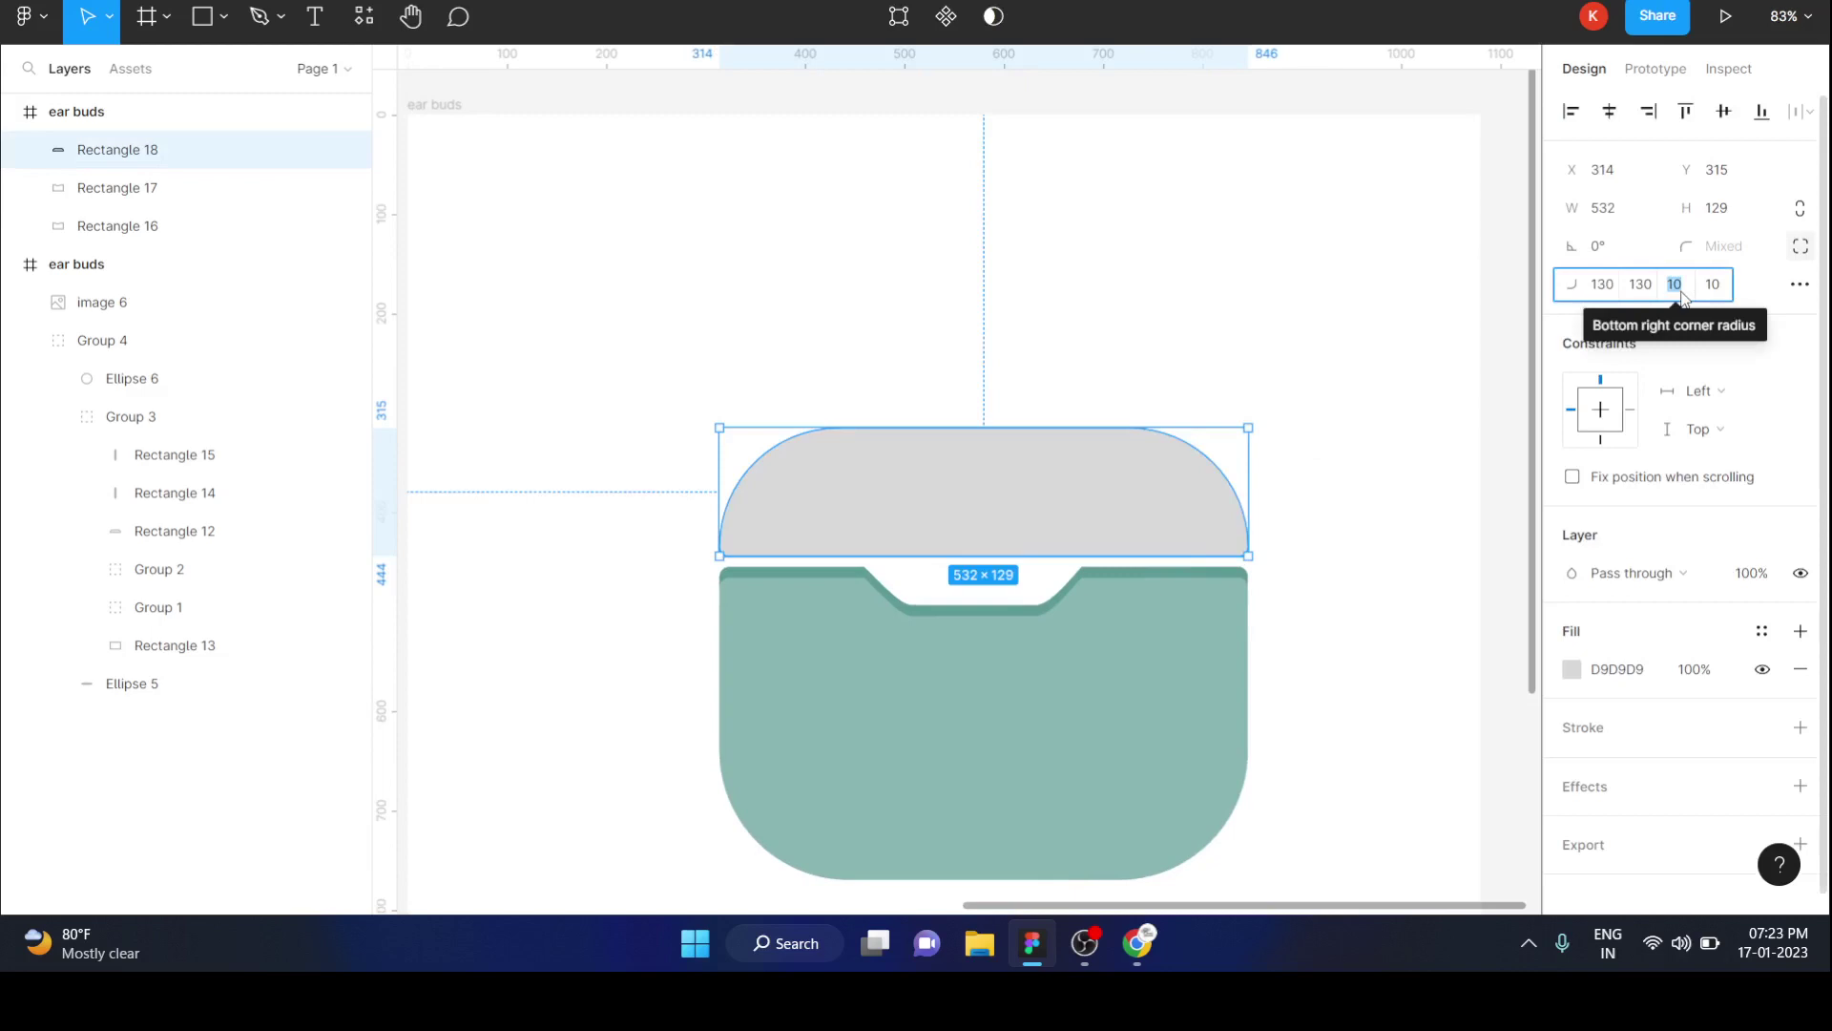
type("4")
key("Return")
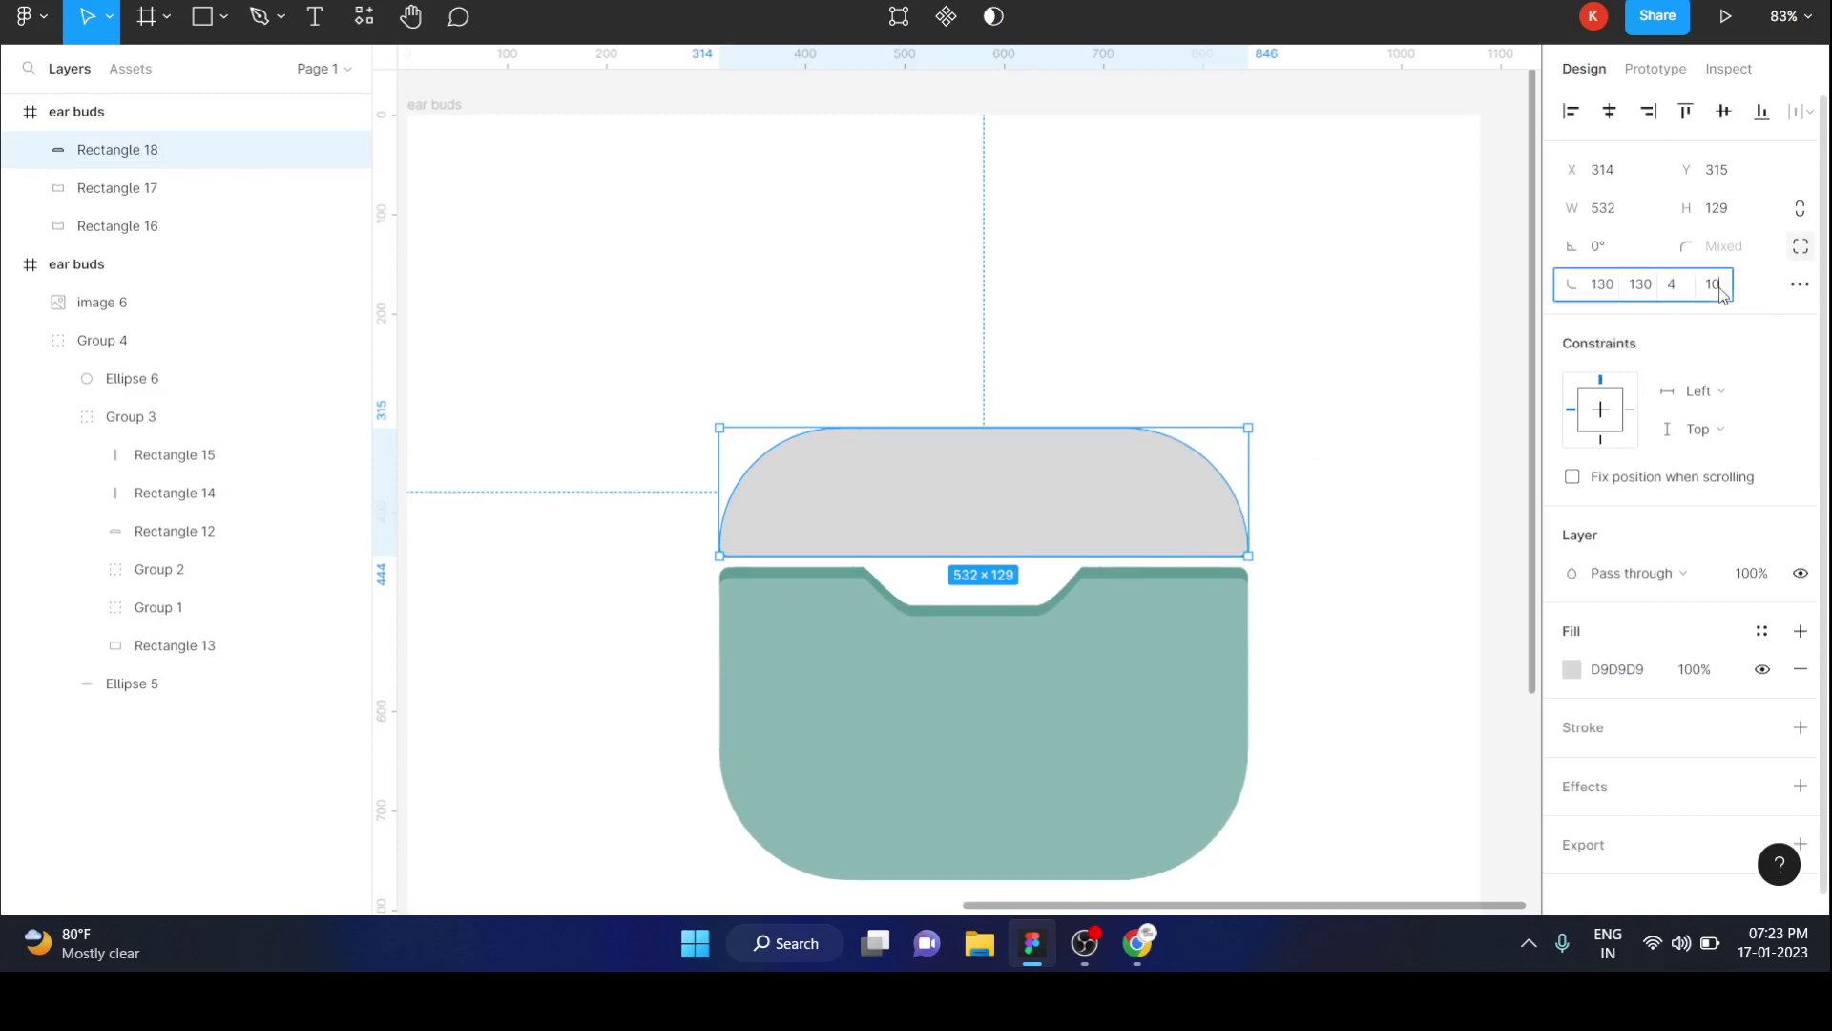
left_click(1431, 380)
Nudge the grey lid straight down to Y 327 so it meets the dark rim of the lower body.
left_click_drag(1036, 481, 1038, 485)
key("Down")
key("Down")
key("Down")
key("Down")
key("Down")
key("Down")
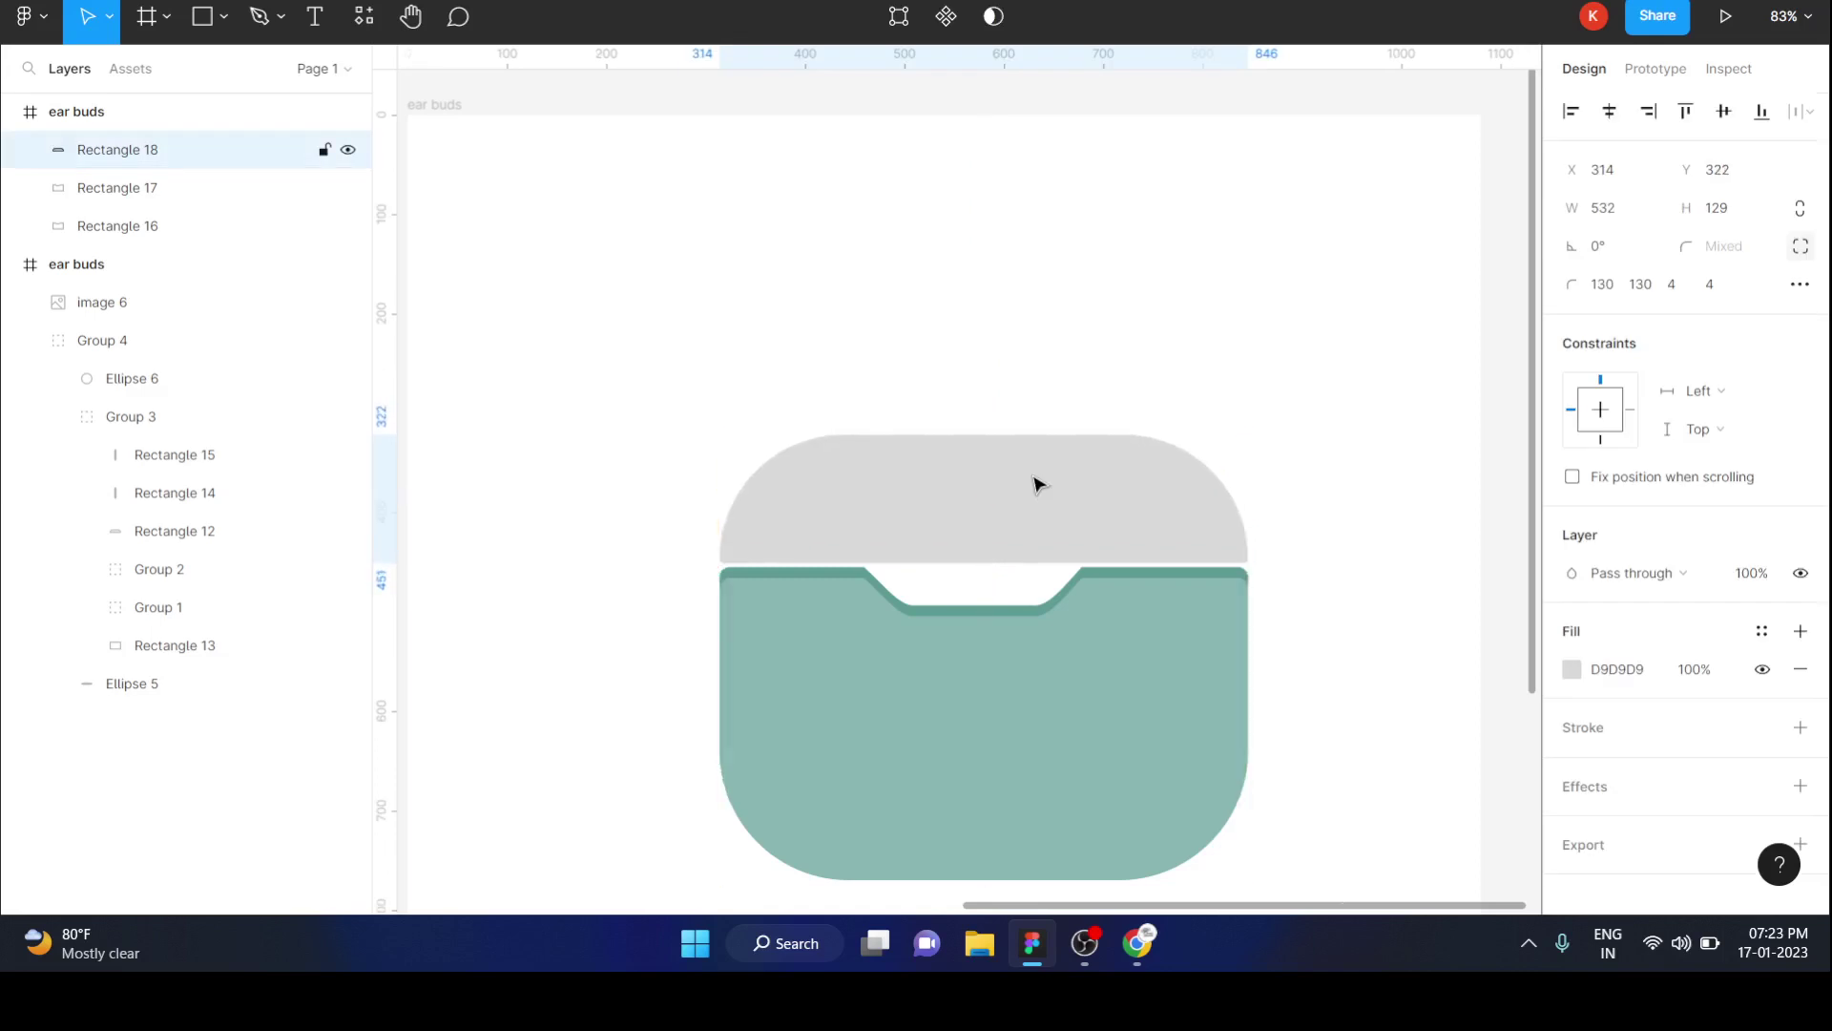
key("Down")
key("Down")
key("Down")
key("Down")
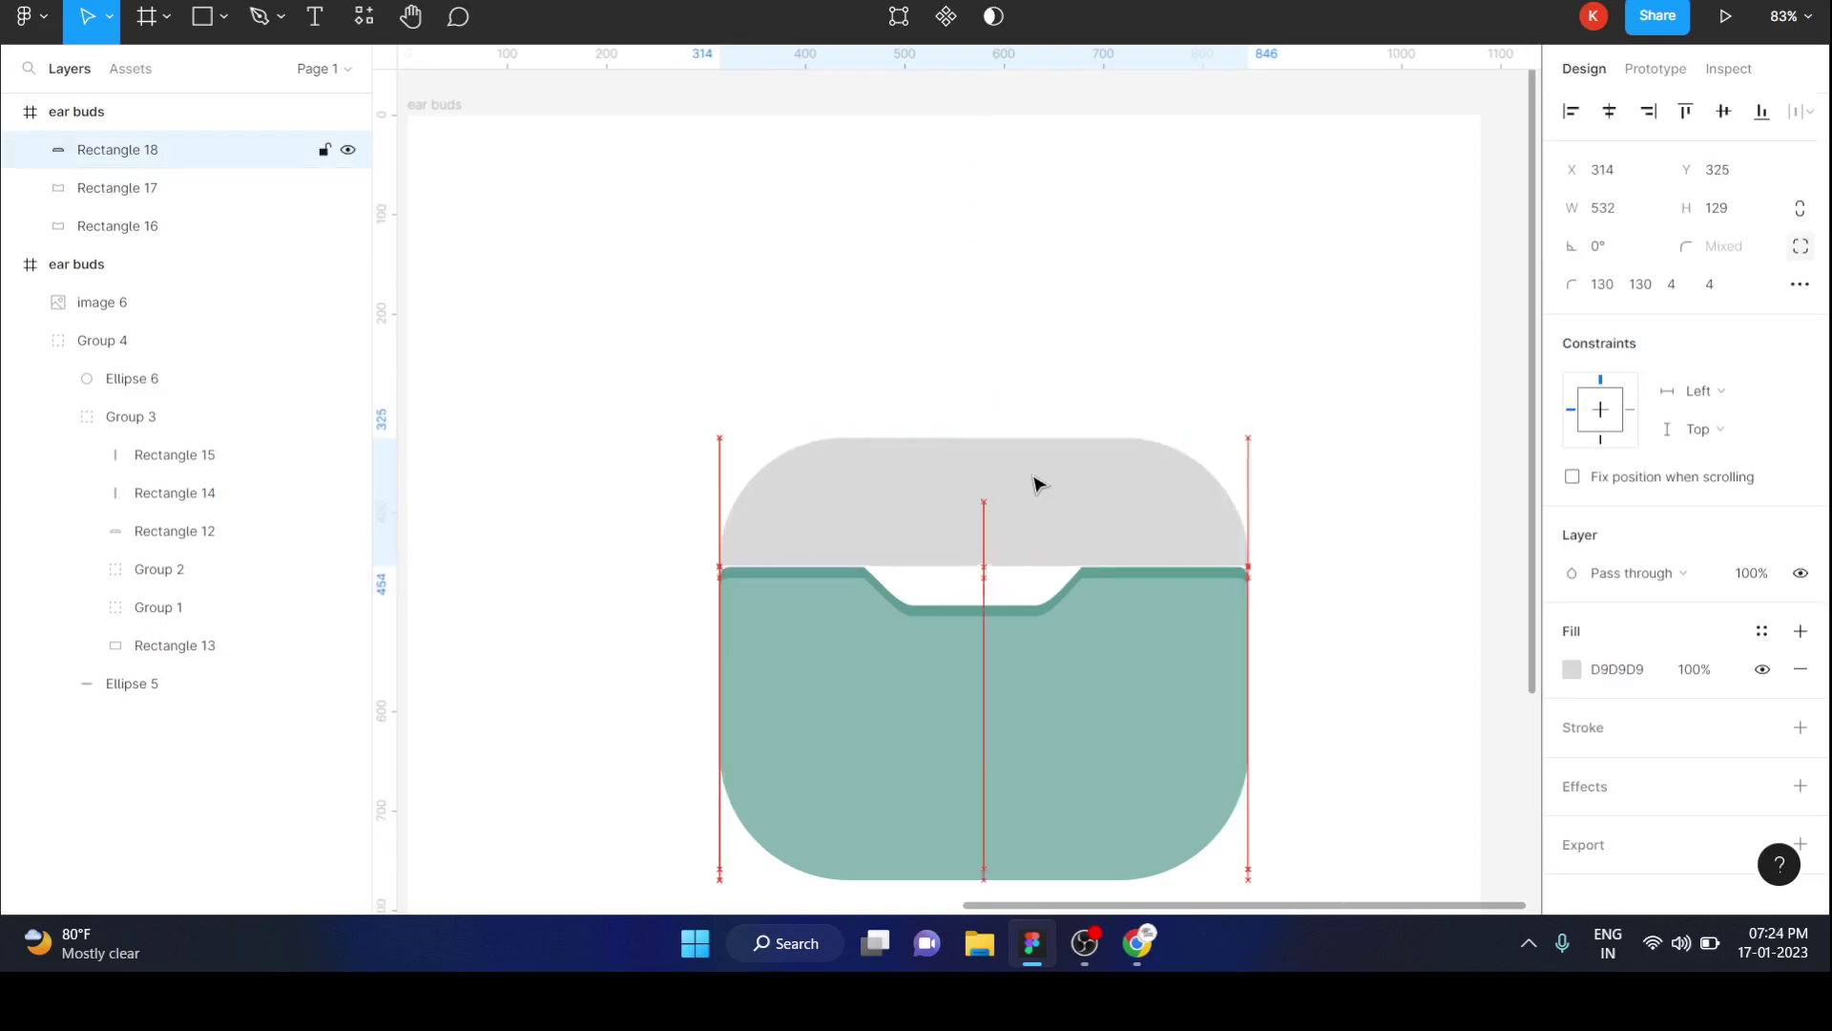
key("Down")
scroll(1038, 484, "down", 1)
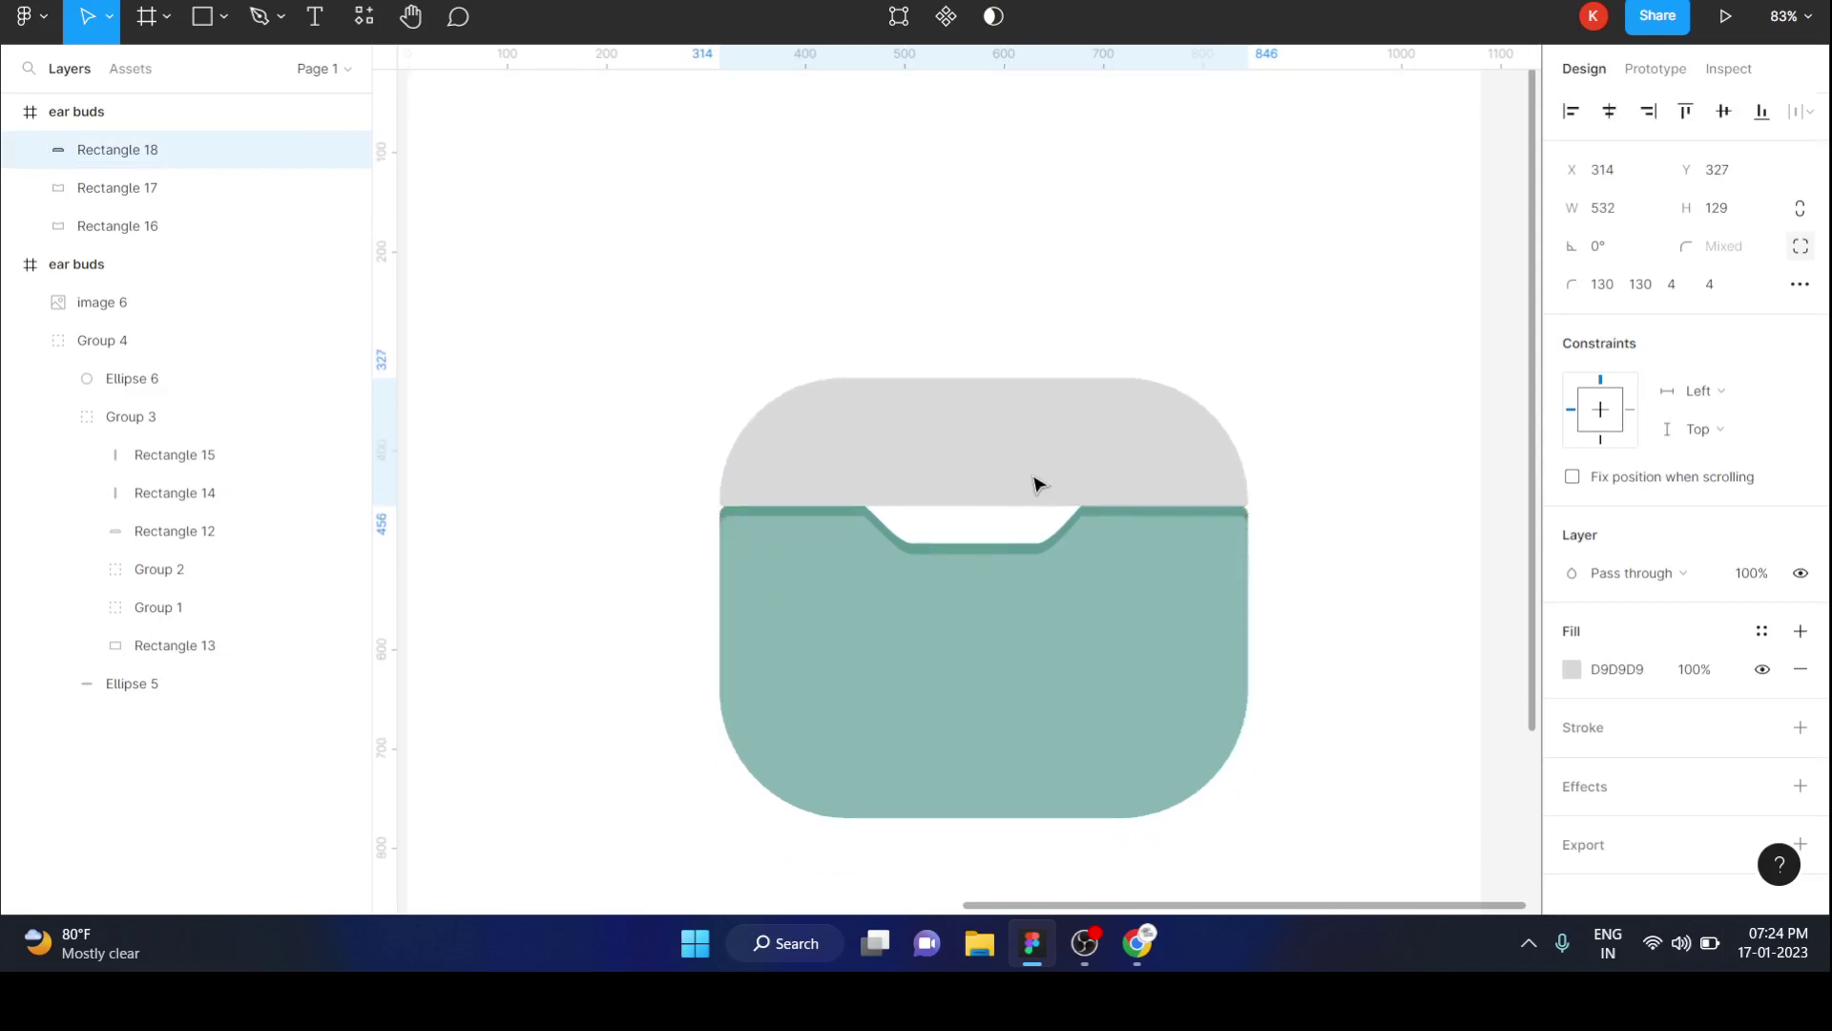
Fill the lid with 87B5B1 sampled from the light lower body and deselect it.
scroll(1038, 484, "down", 2, "ctrl")
scroll(1039, 484, "down", 3)
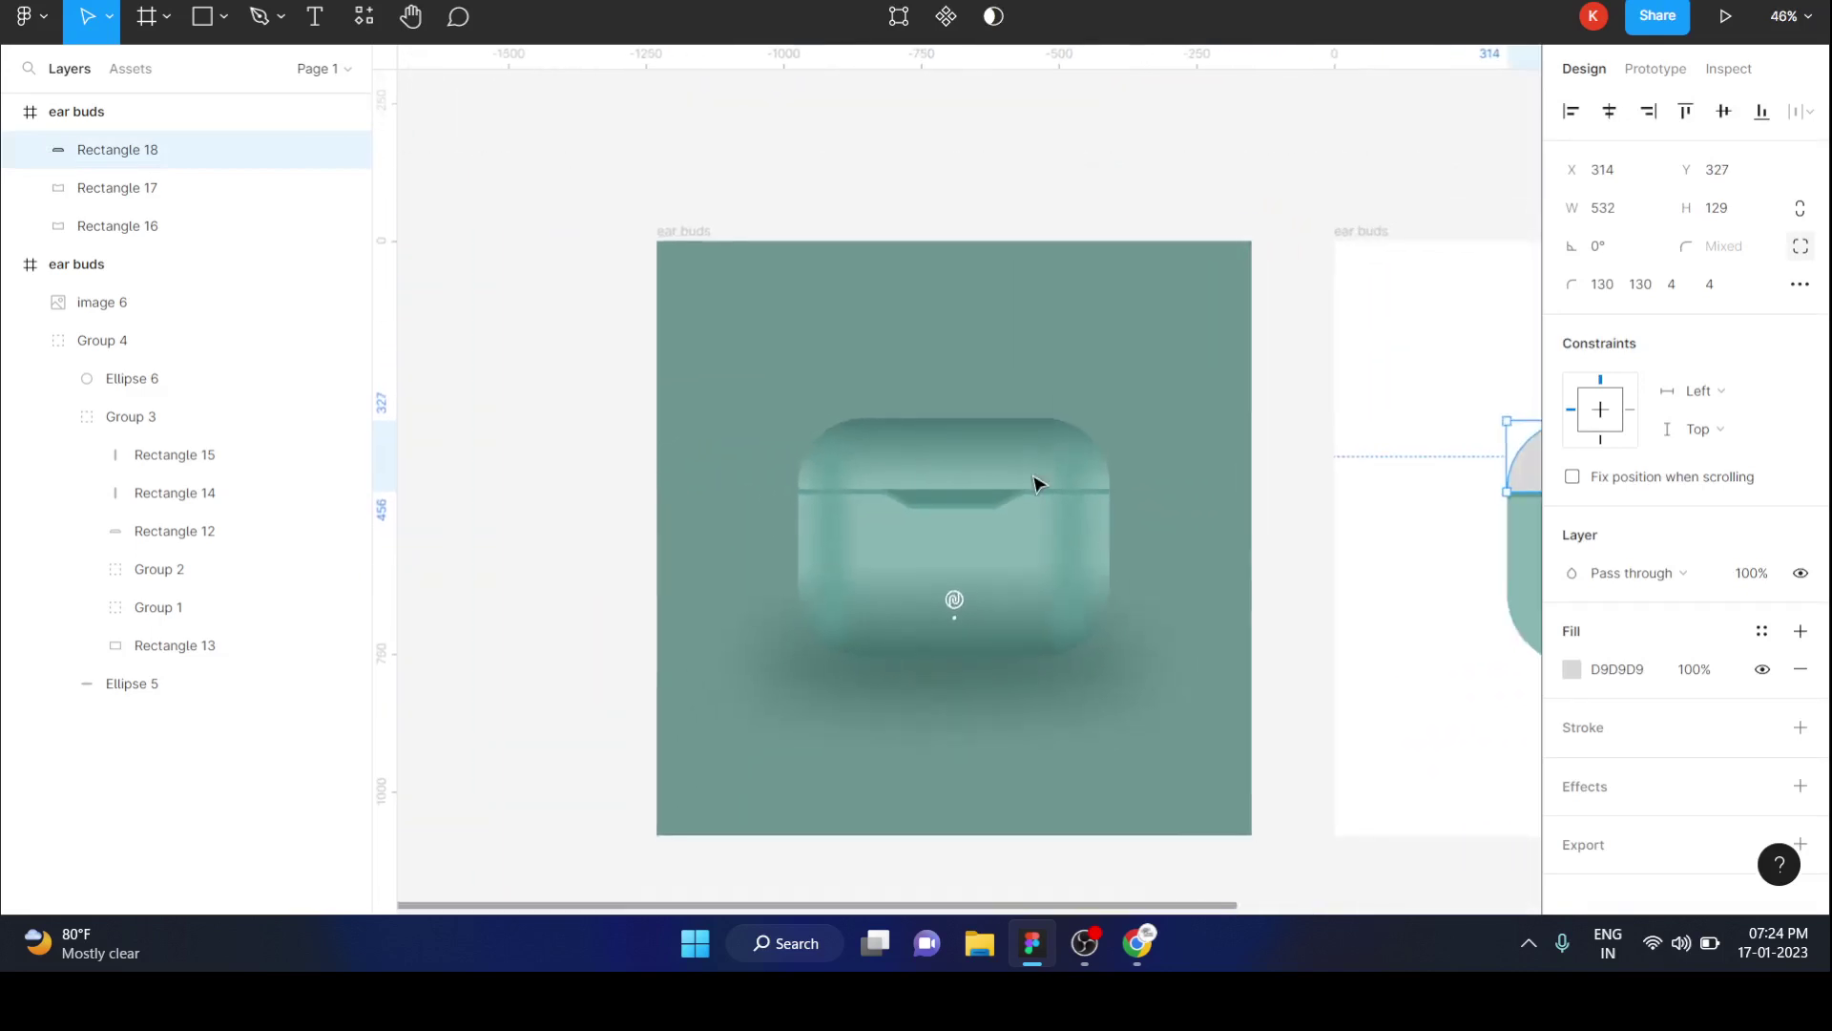
key("i")
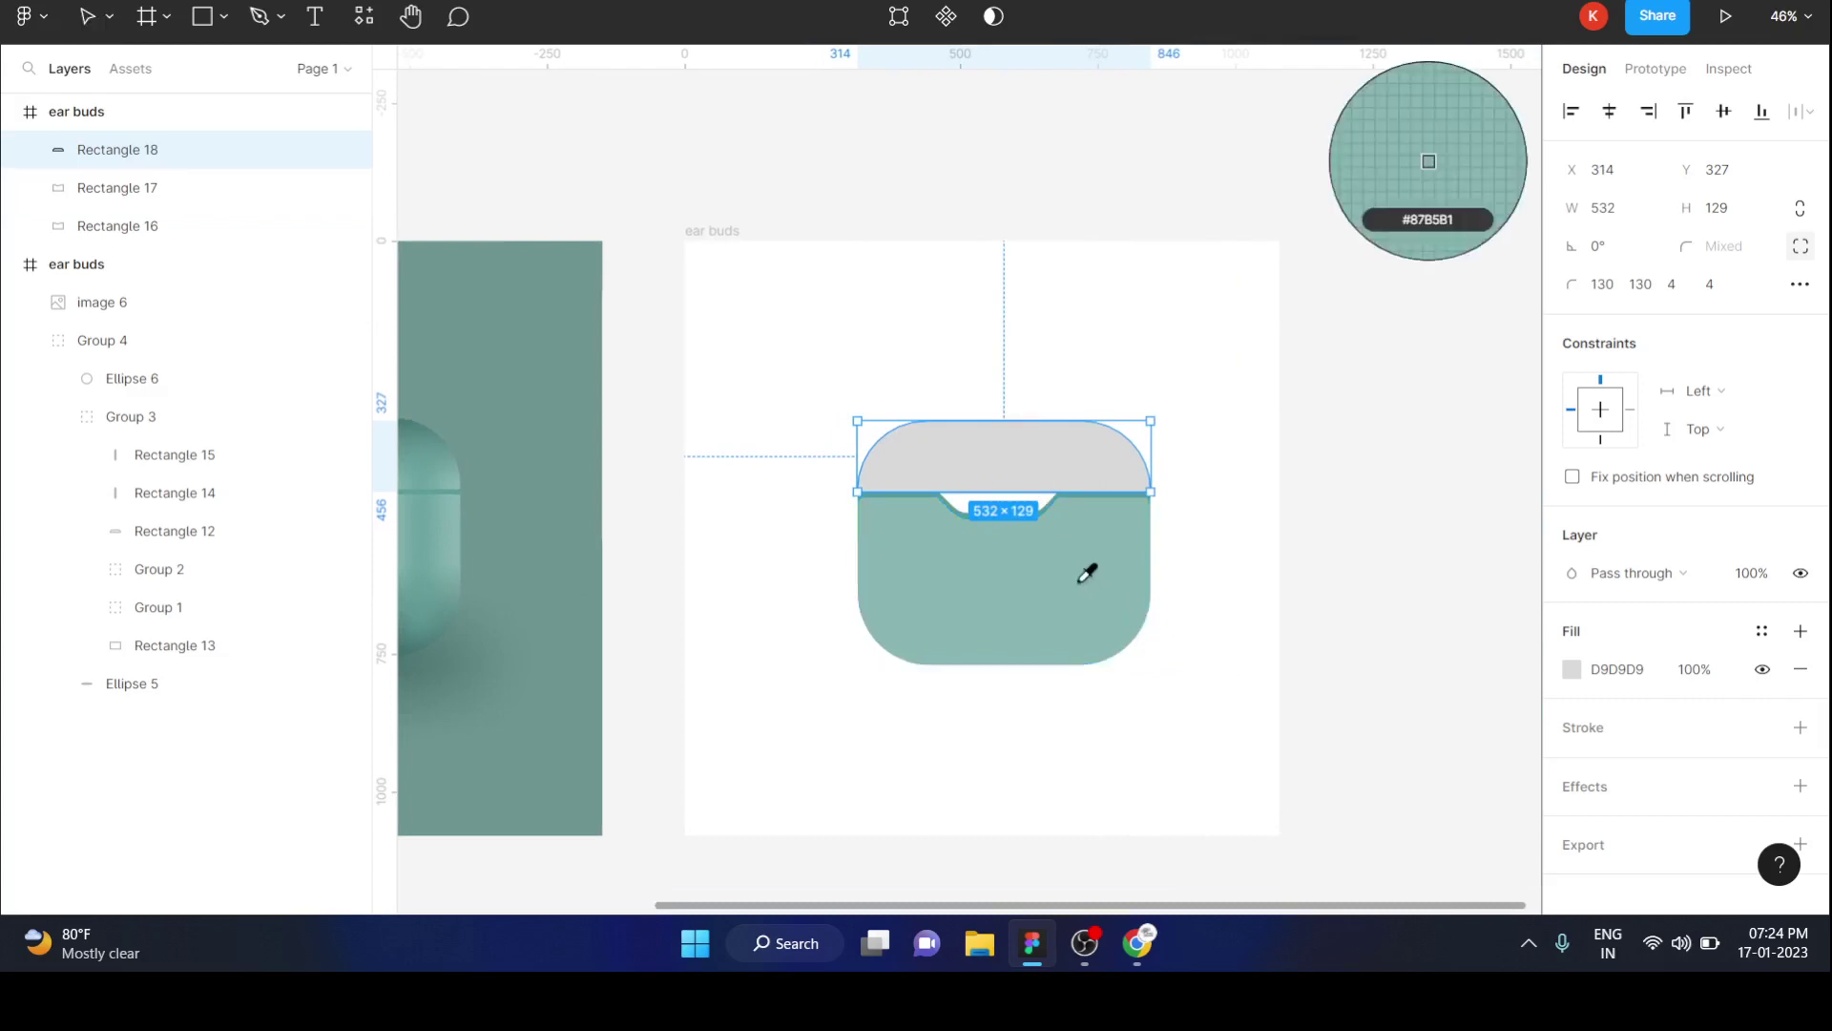
left_click(1088, 573)
key("Escape")
scroll(1240, 560, "left", 2)
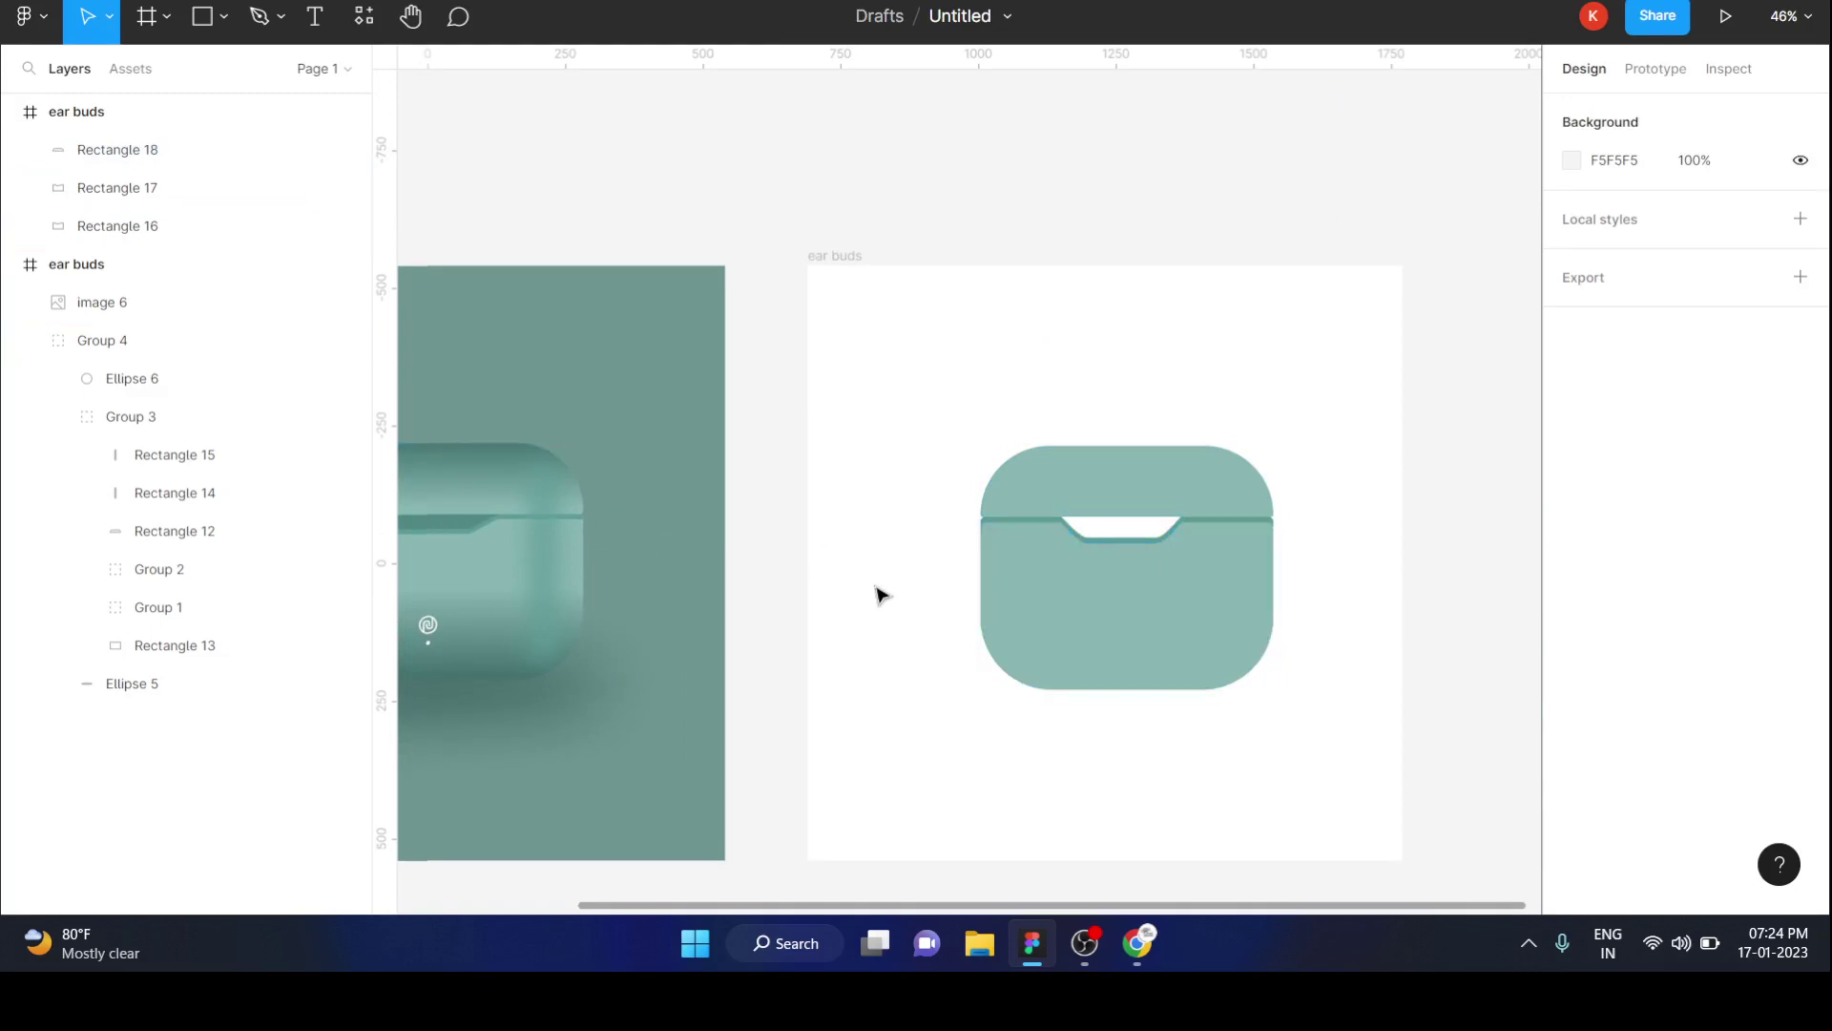
Draw a 320 × 320 square over the middle of the case and fill it with the document color 42716E.
left_click(202, 17)
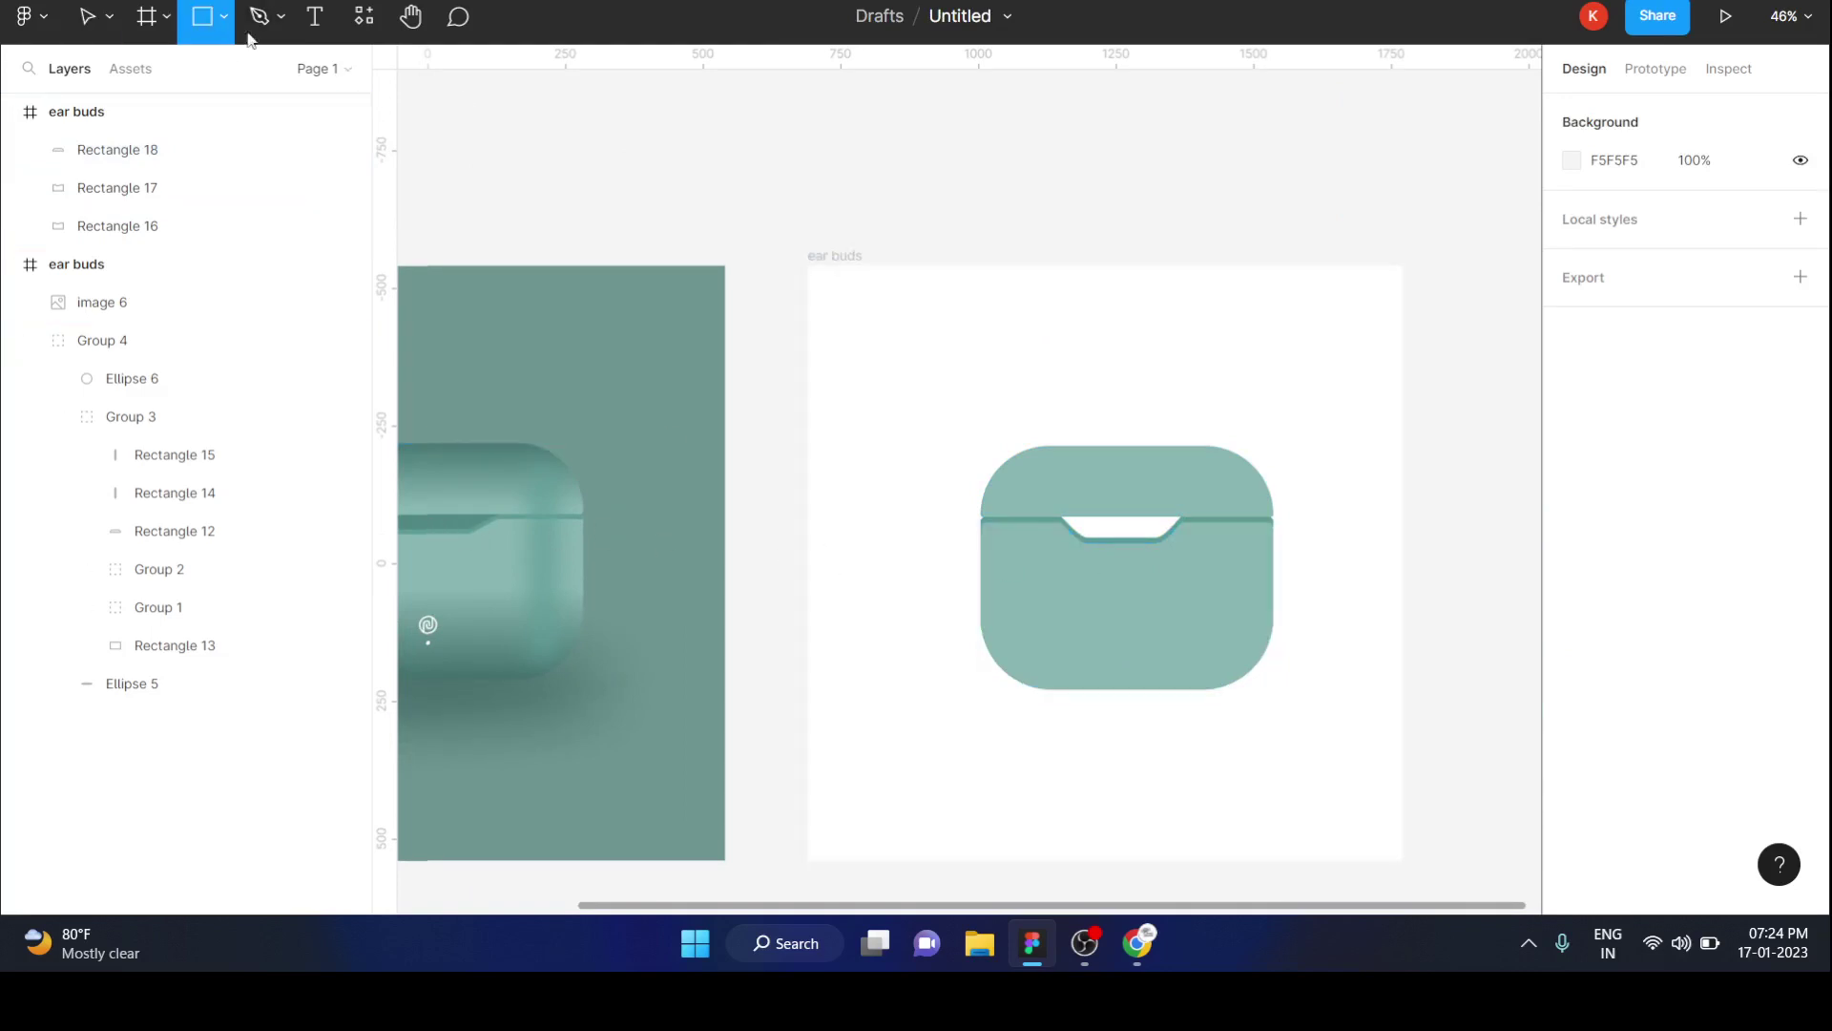
left_click_drag(1031, 476, 1205, 651)
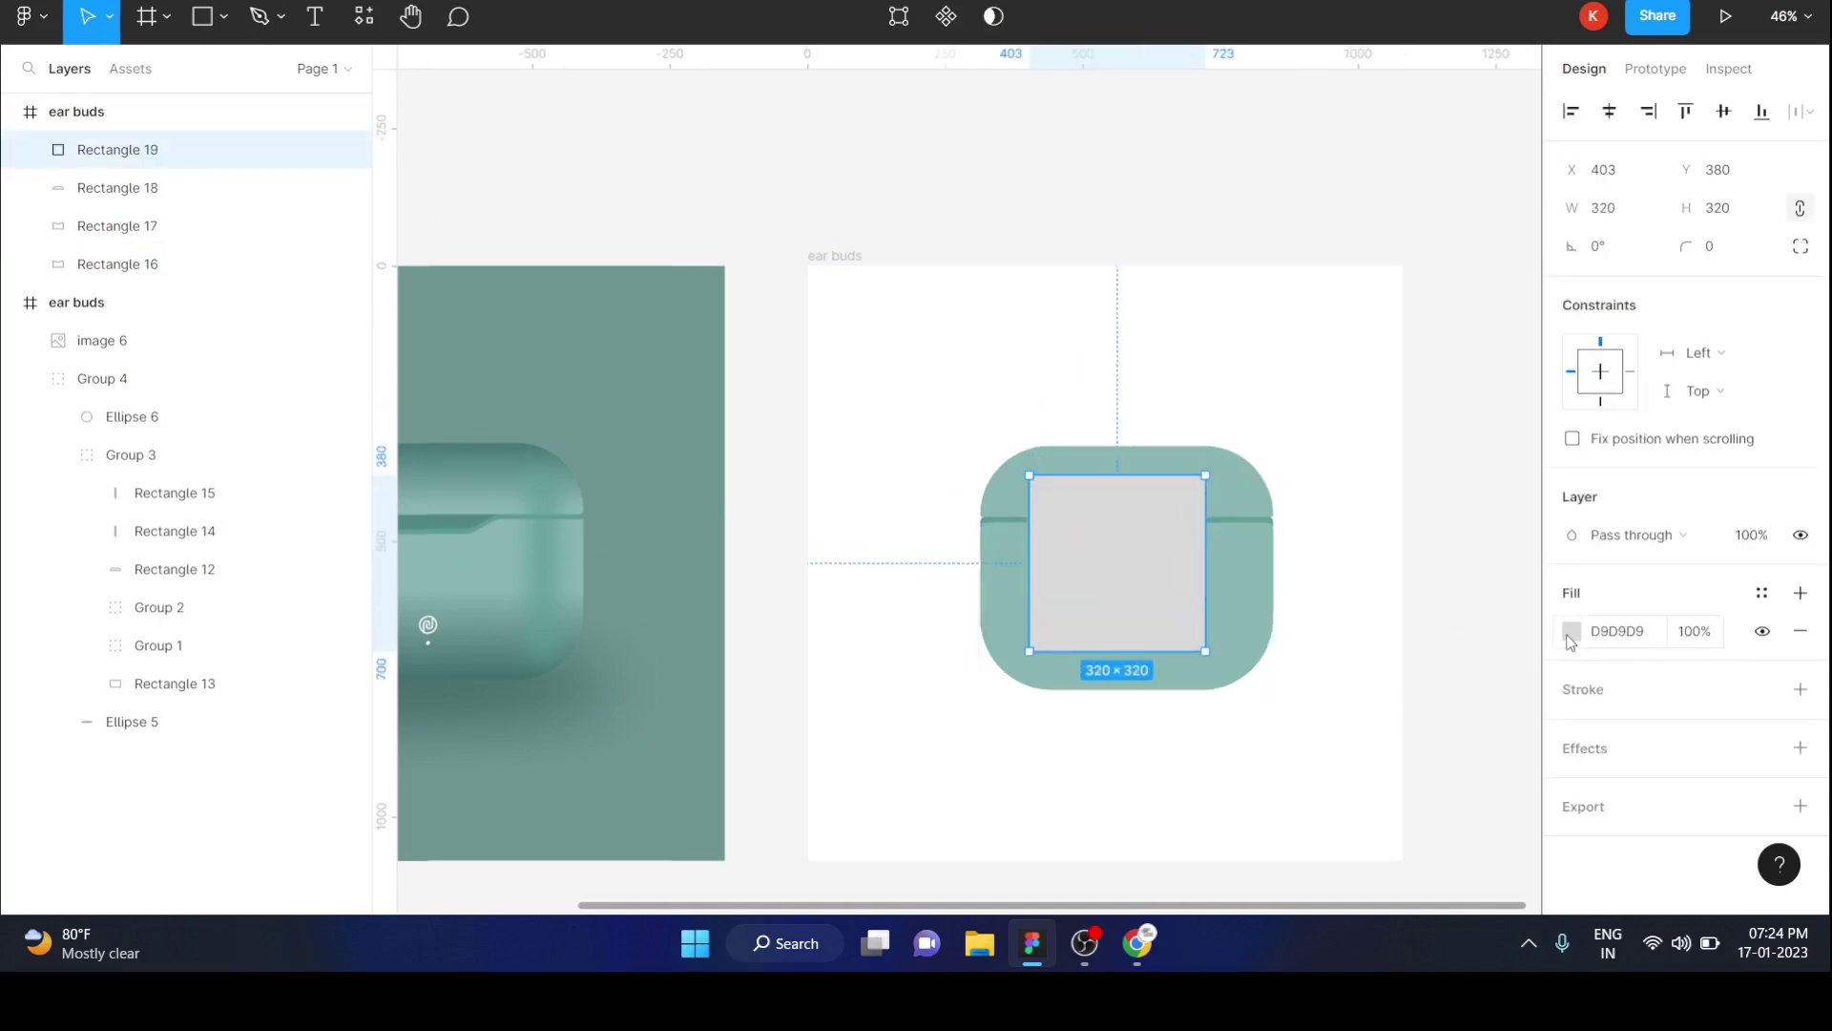
left_click(1572, 634)
left_click(1317, 827)
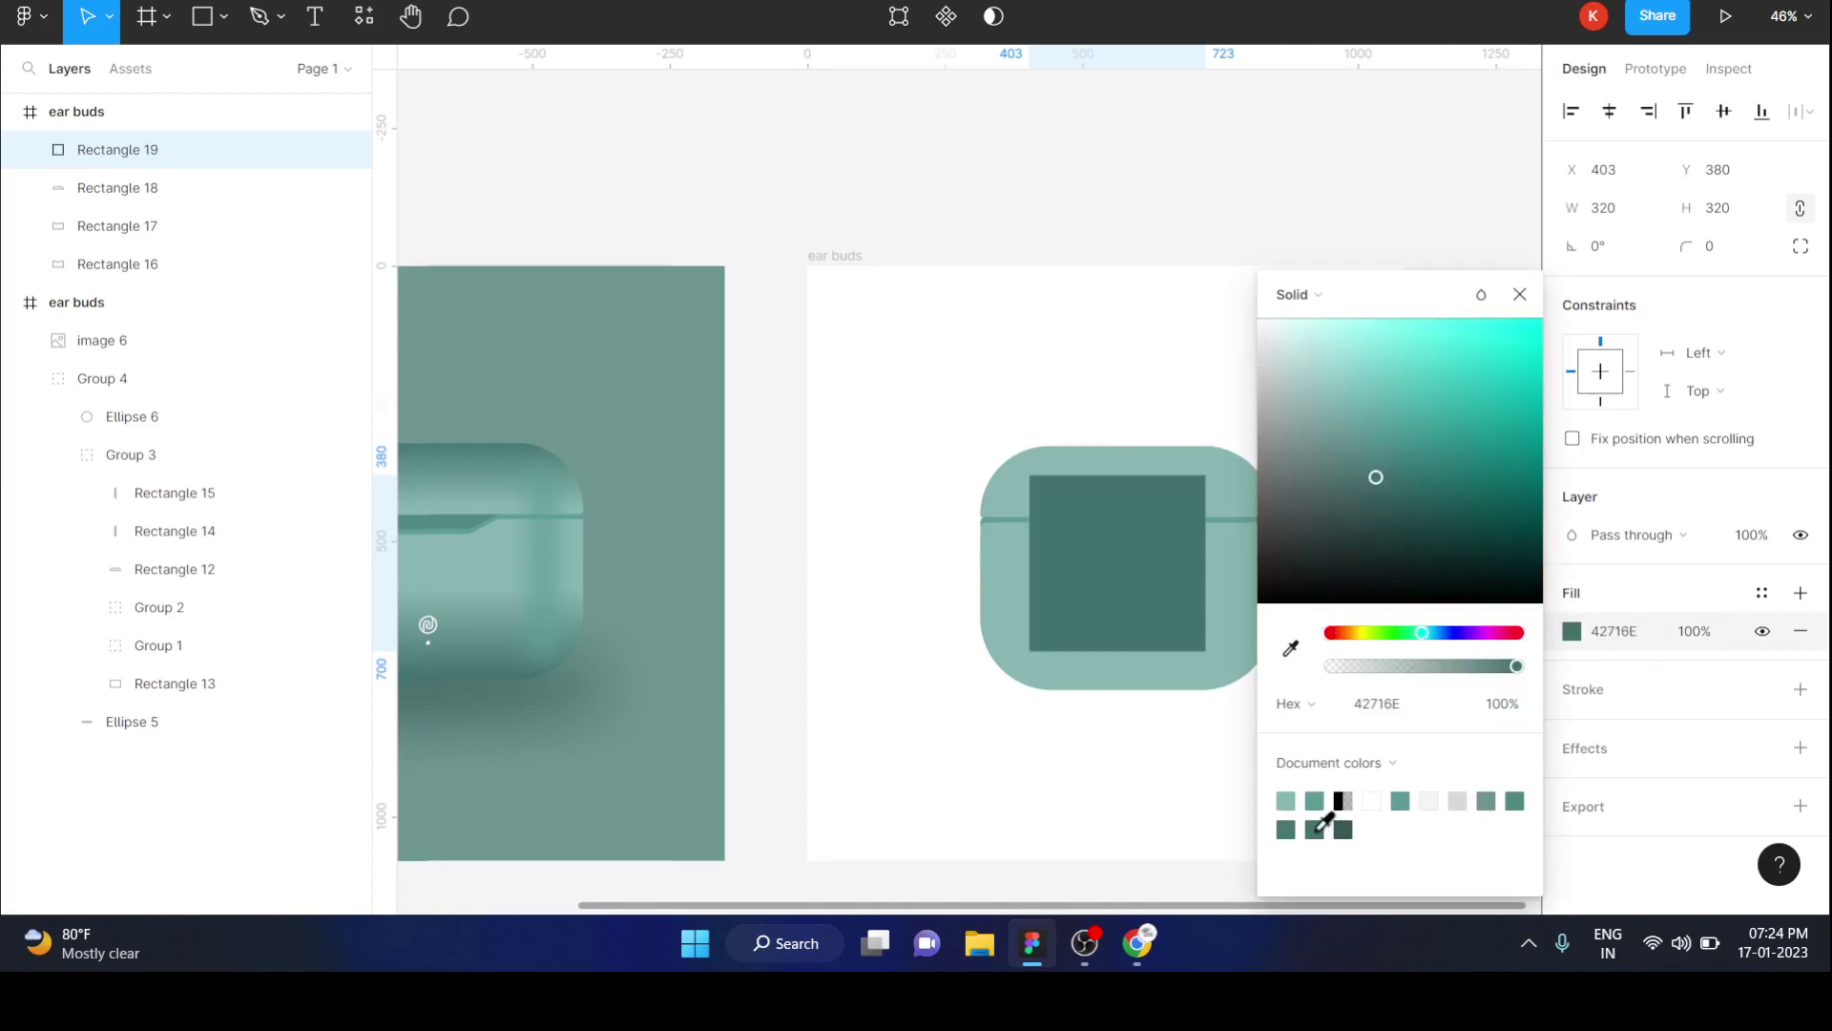
Recolor the square with 518884 sampled near the reference case's notch and shift it horizontally to X 431.
left_click(1292, 648)
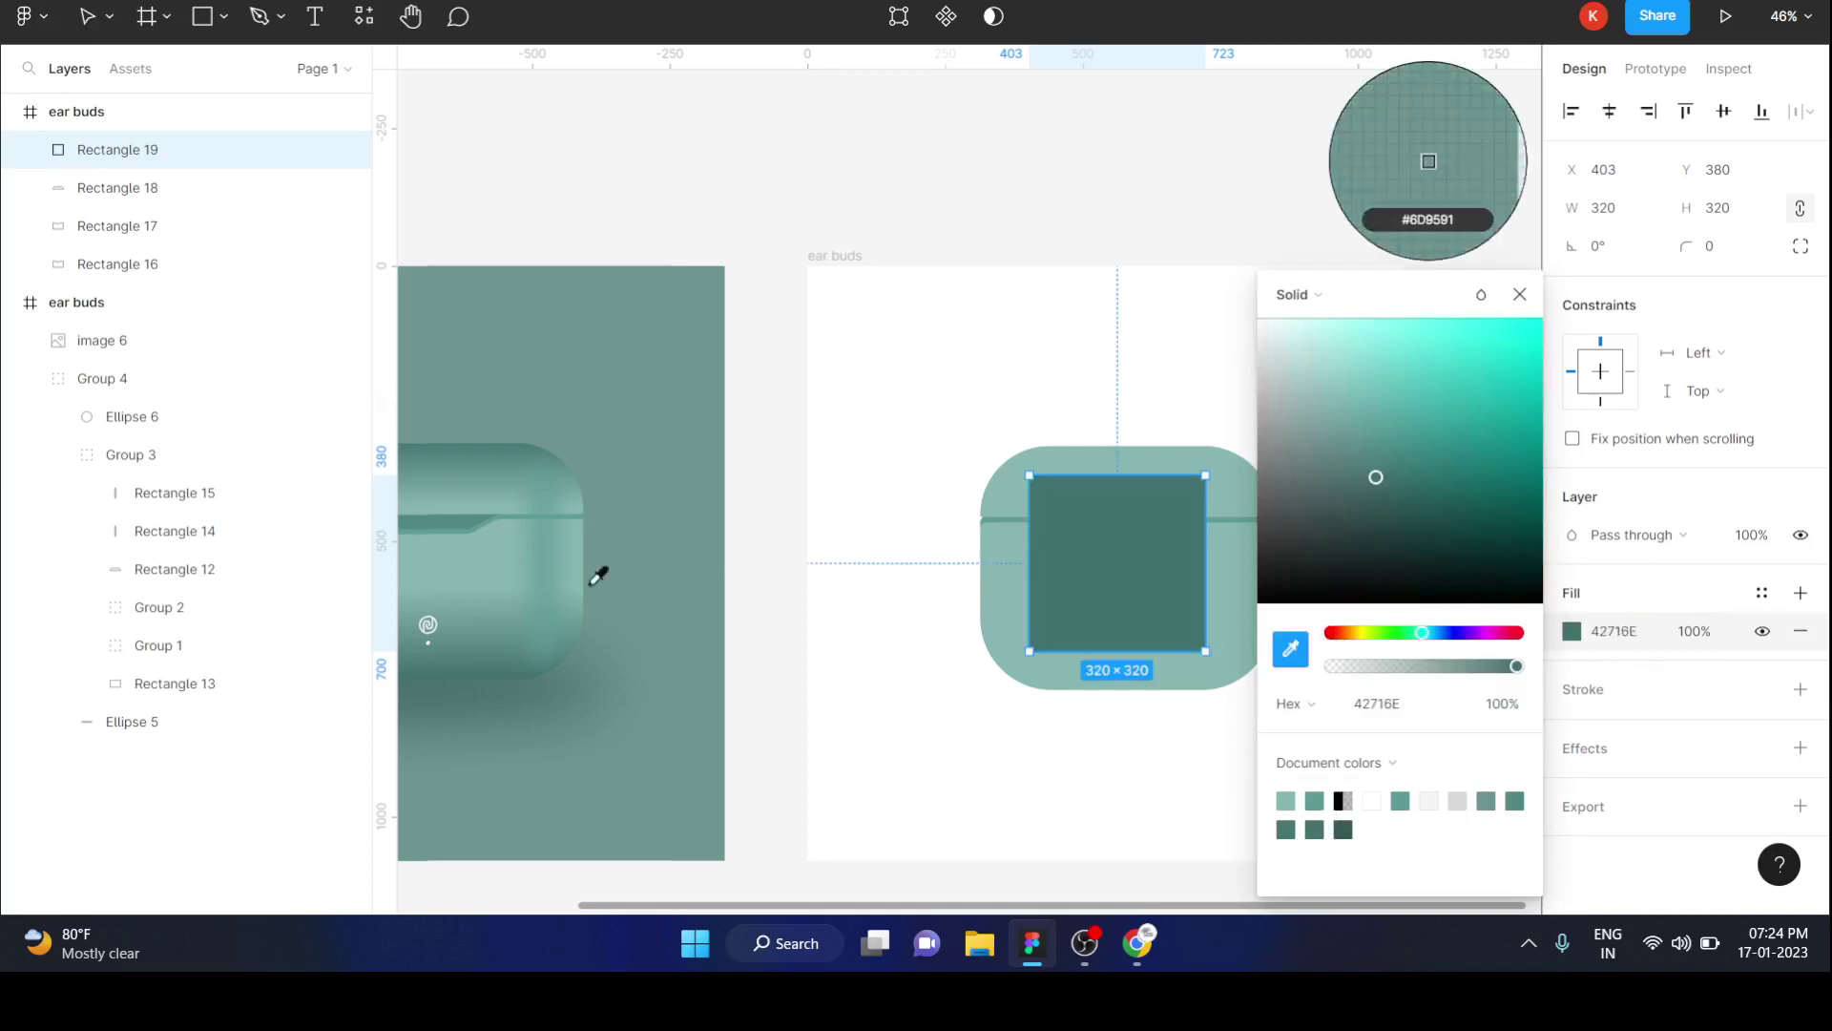
left_click(471, 511)
left_click(1519, 295)
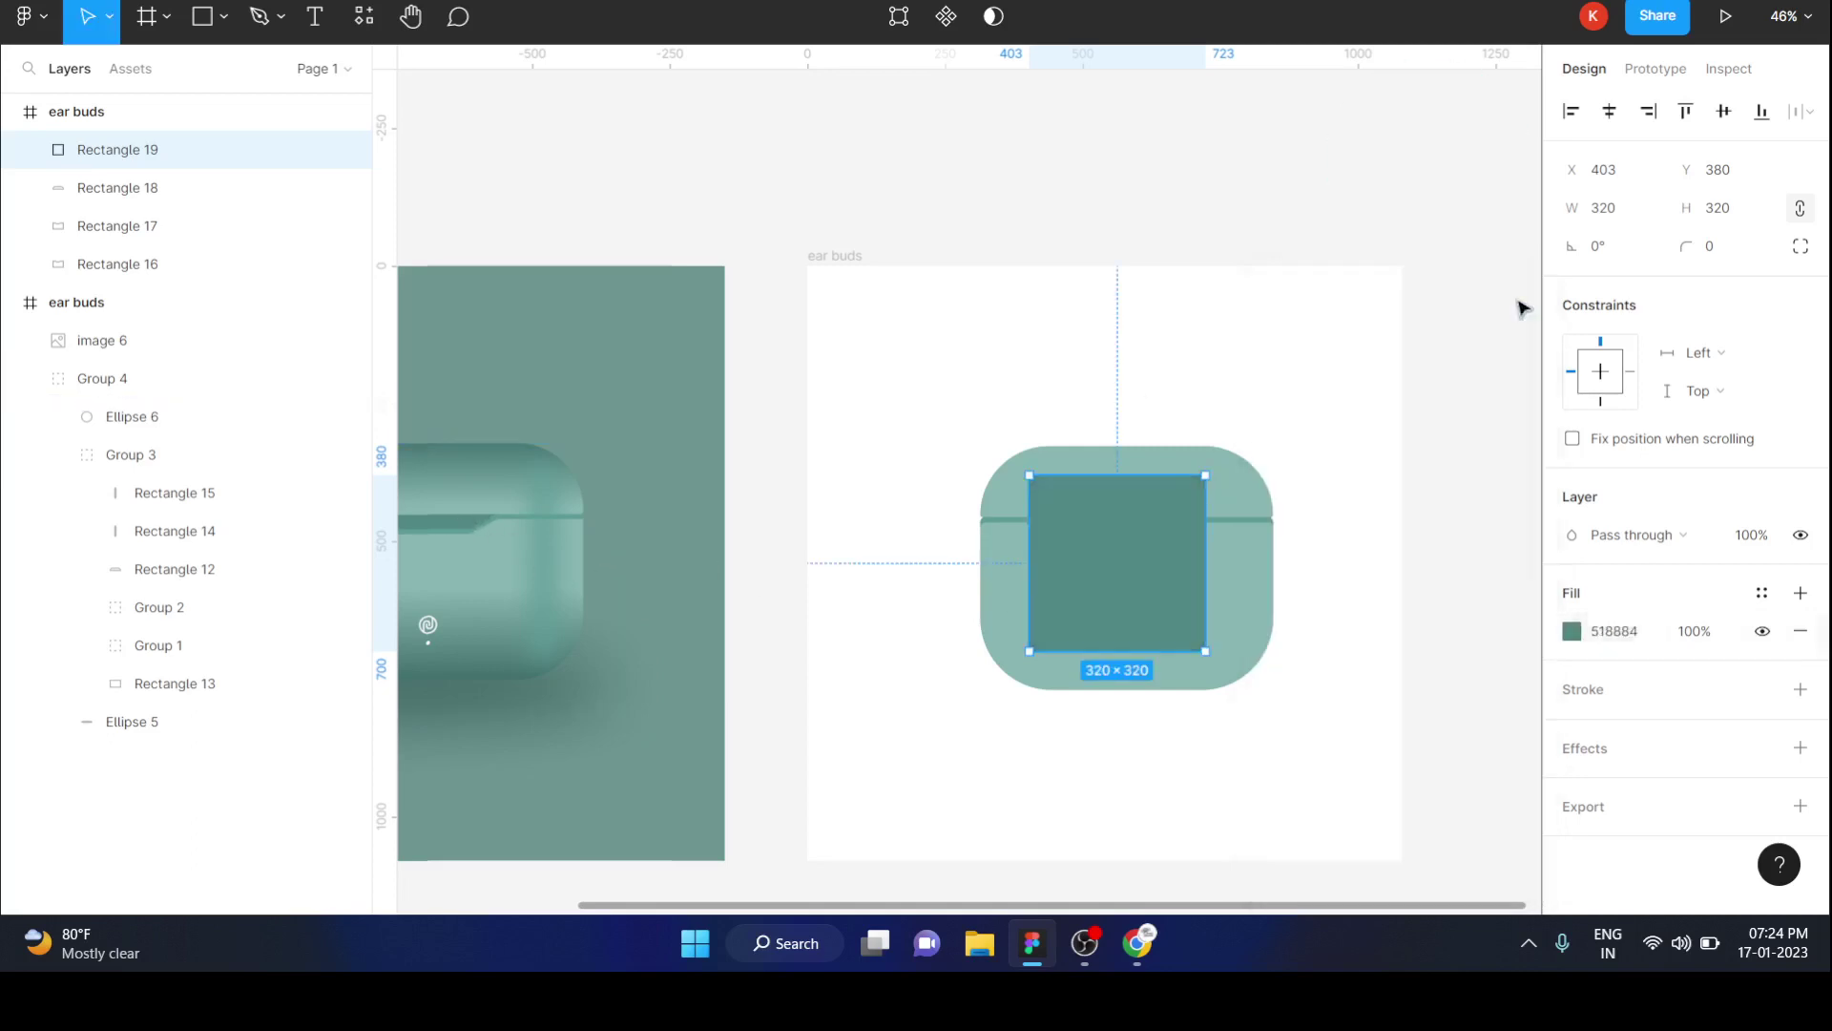
left_click_drag(1143, 573, 1157, 570)
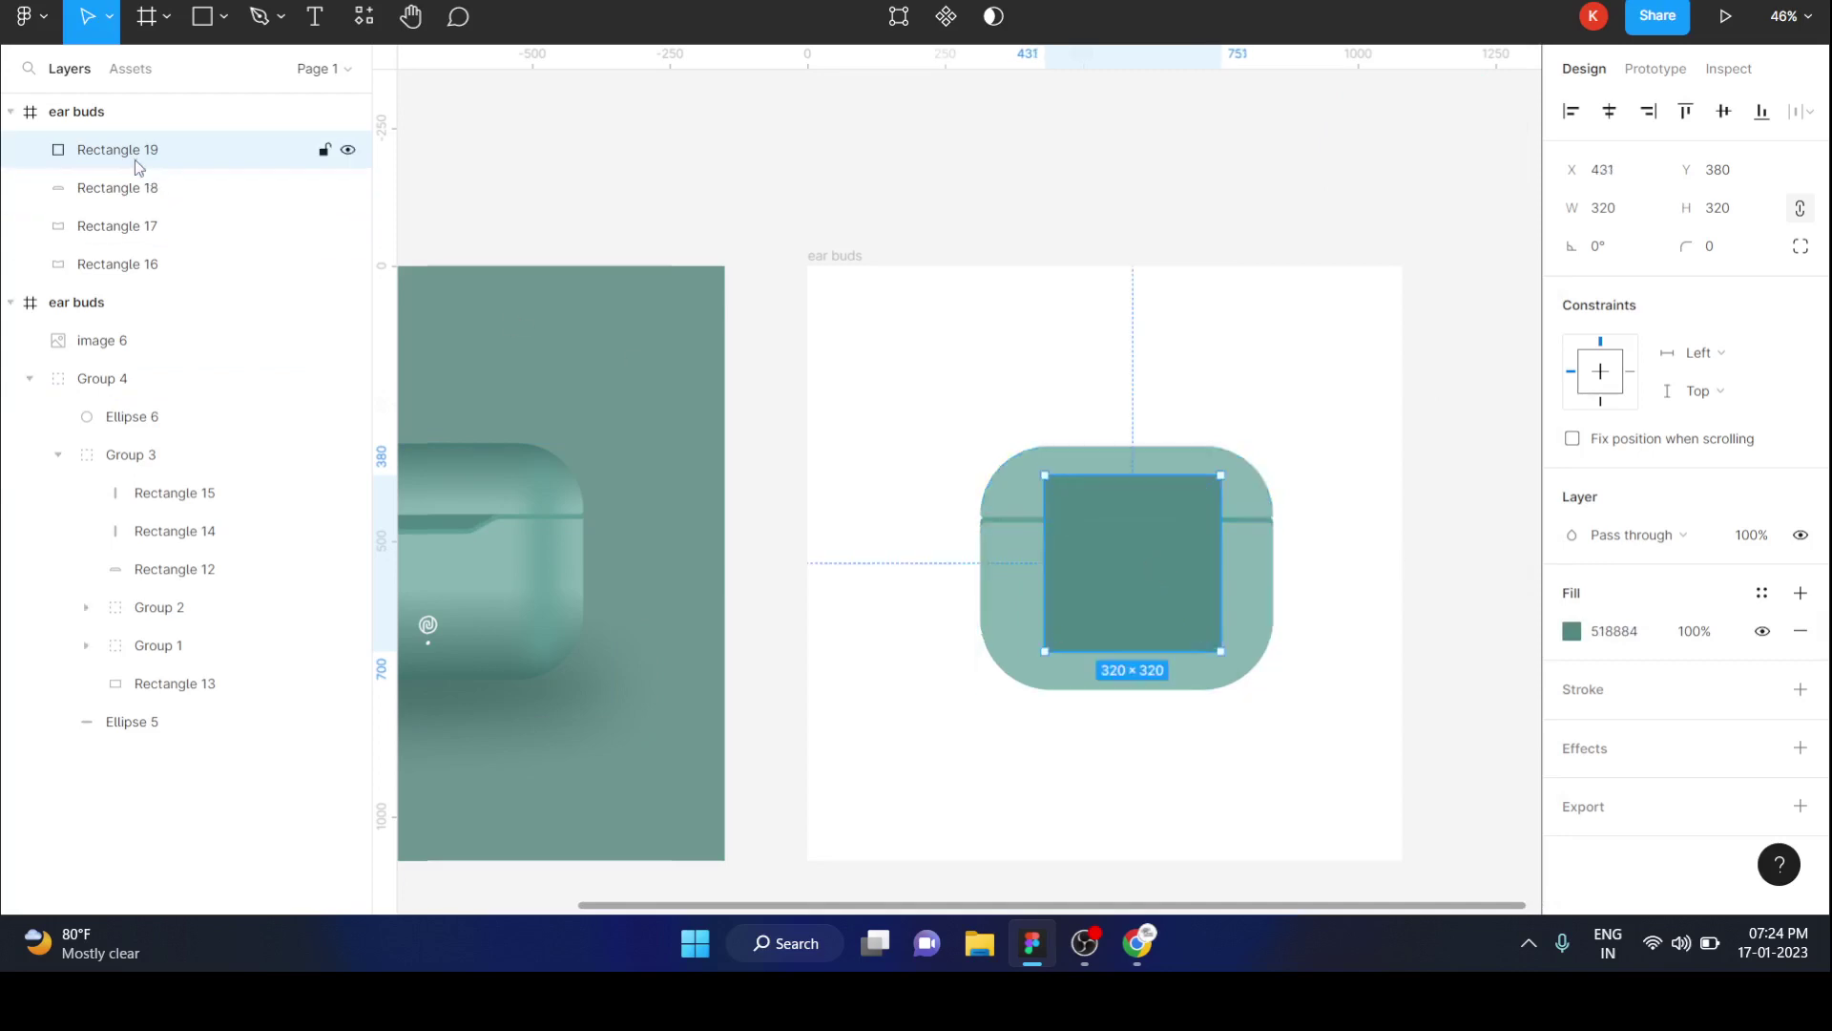
Send the 518884 square to the back of the new frame's layer stack, behind the case pieces, and deselect it.
left_click_drag(139, 160, 143, 265)
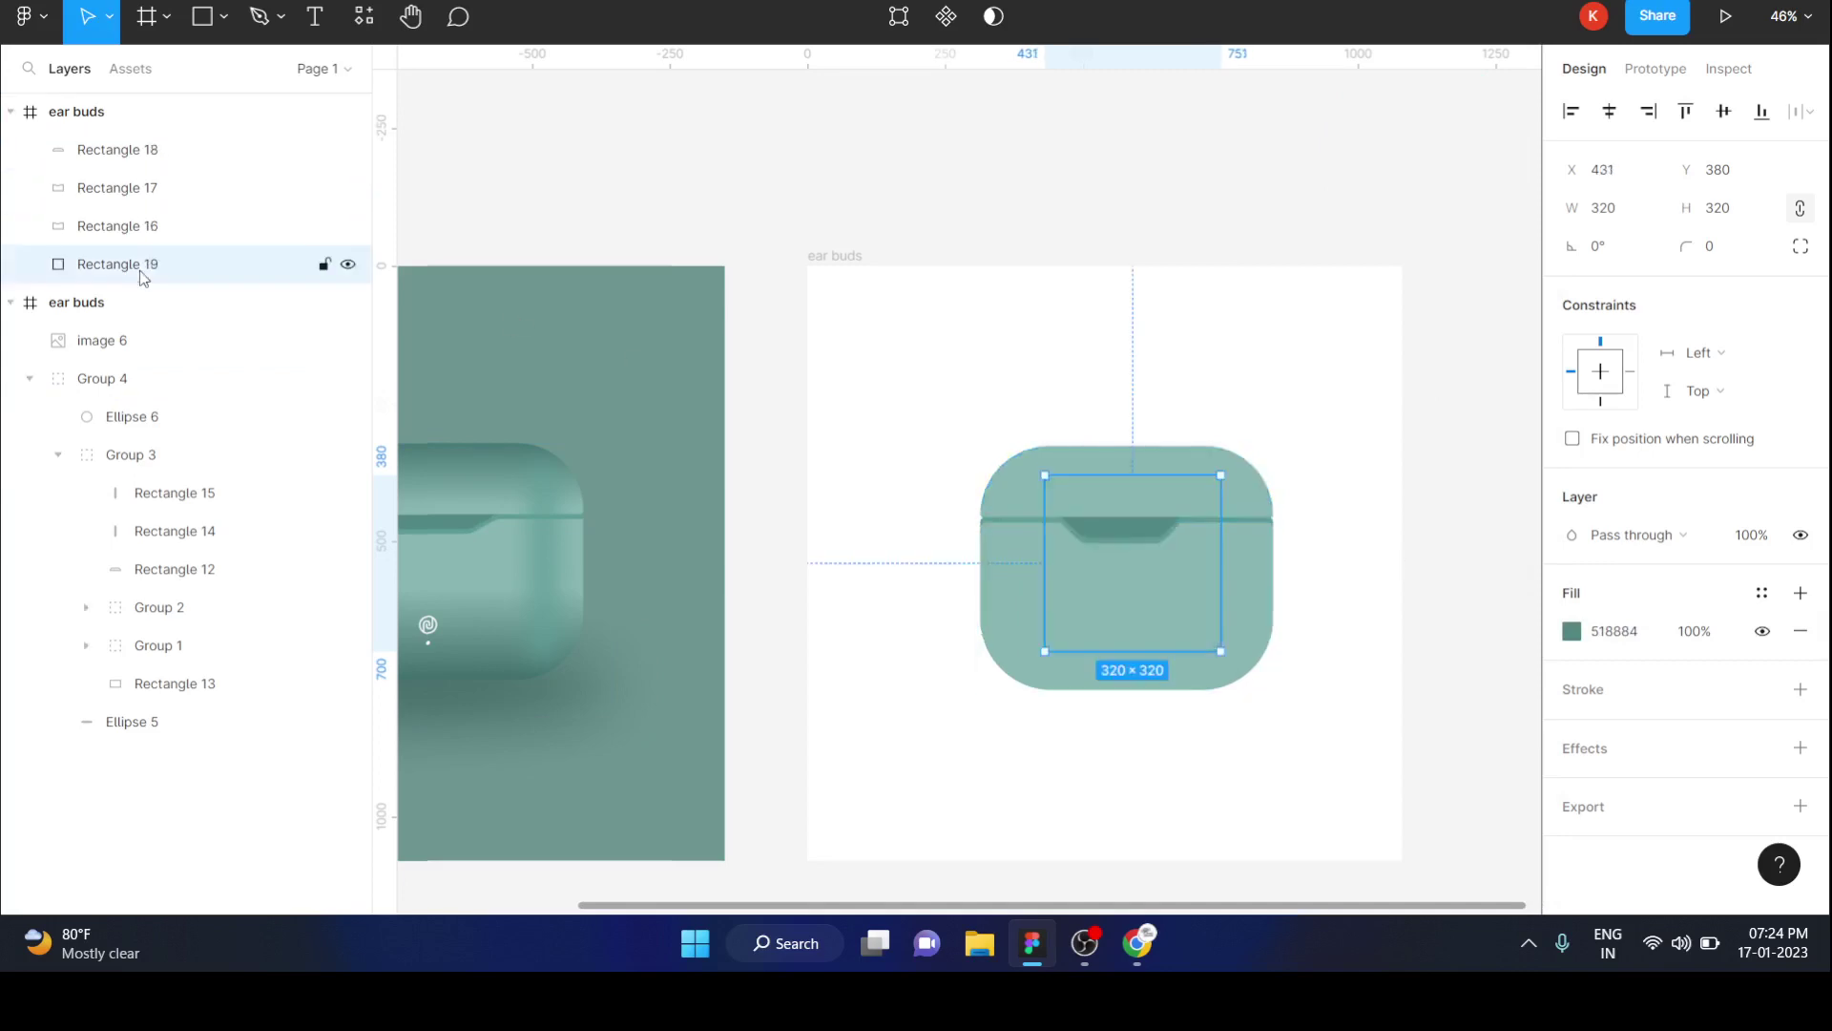
left_click(1505, 497)
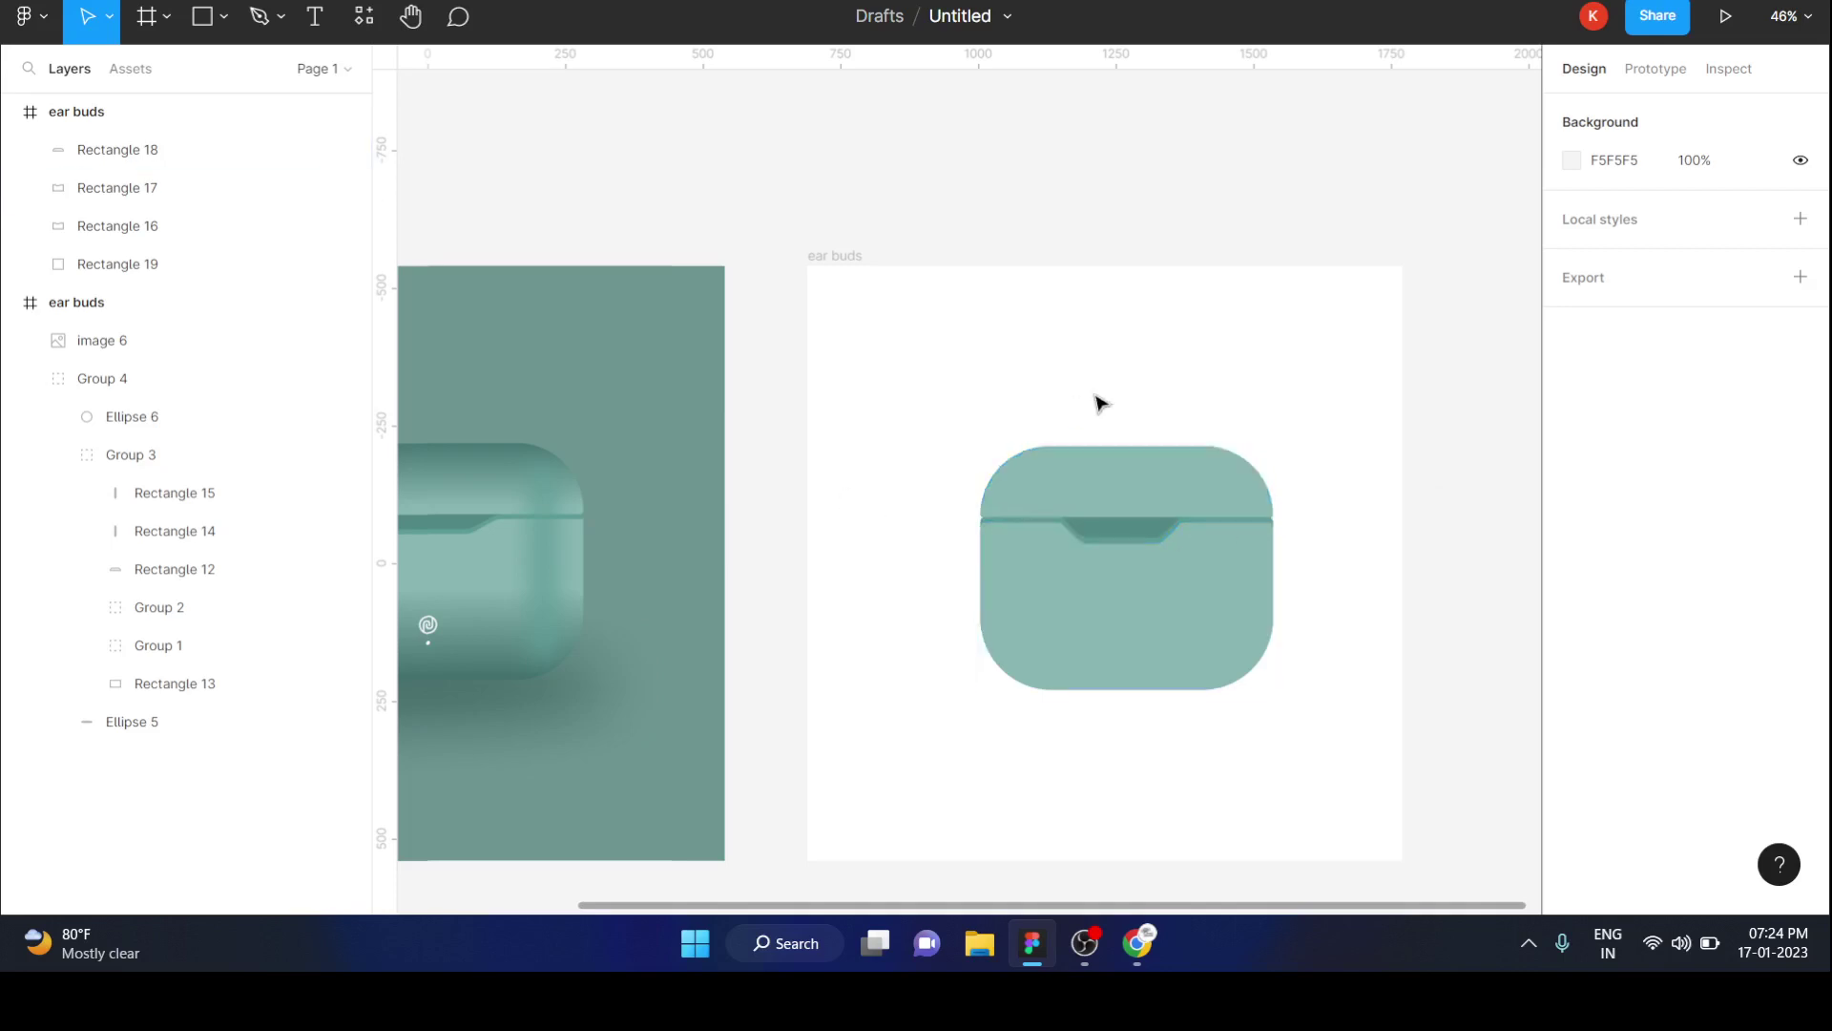
Draw a narrow vertical rectangle about 27 × 309 over the left part of the new case and place it at X 385.
scroll(1096, 401, "down", 2)
scroll(1096, 401, "left", 2)
scroll(1096, 401, "down", 1)
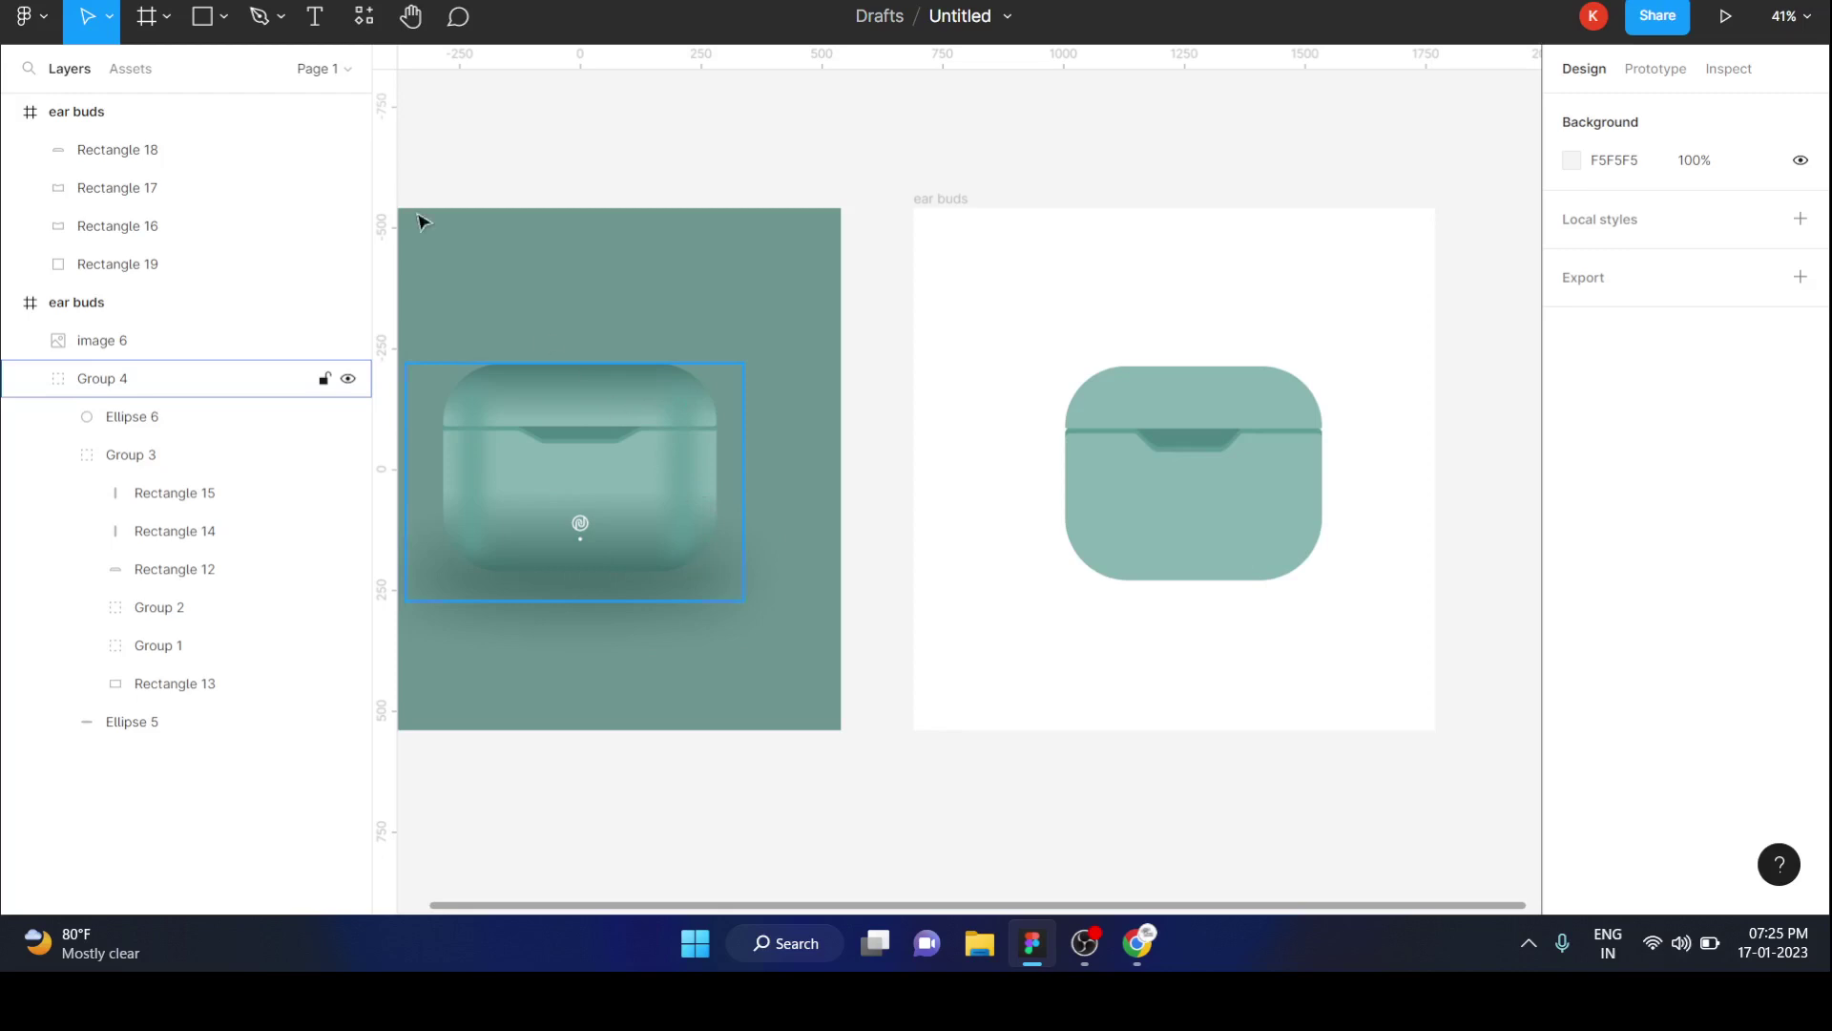
left_click(196, 17)
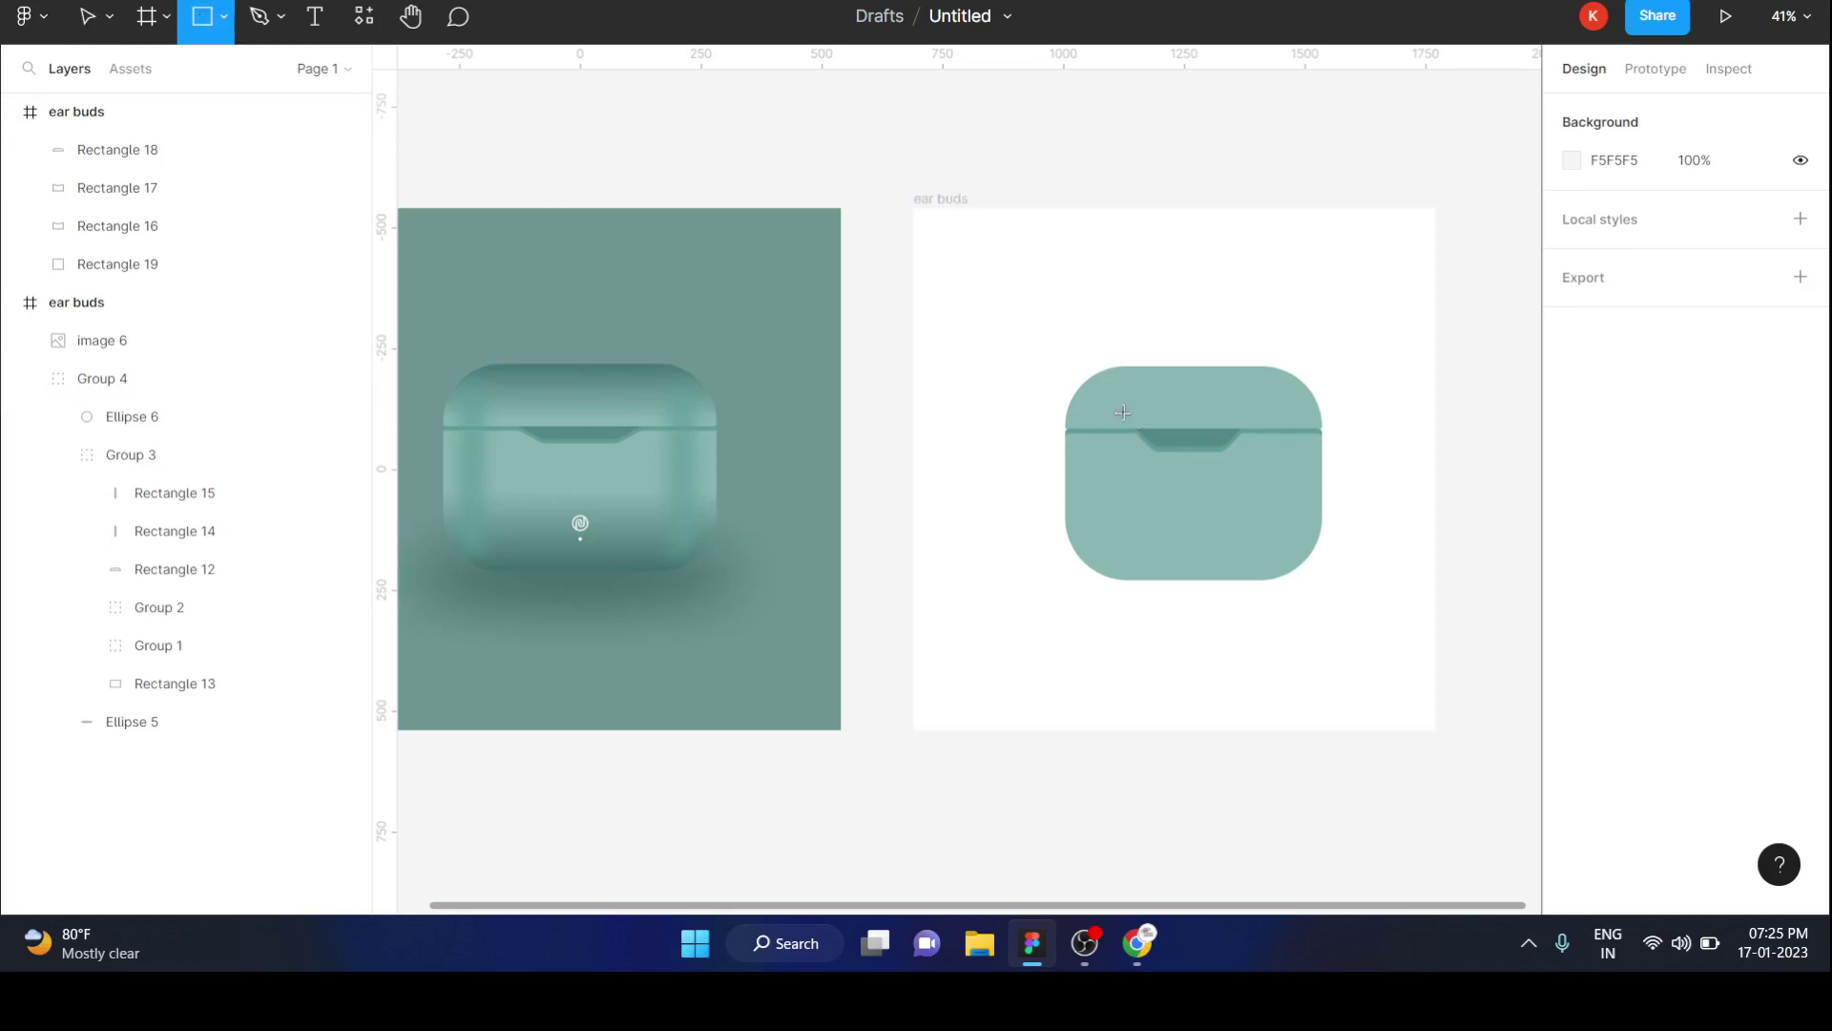
left_click_drag(1100, 403, 1112, 554)
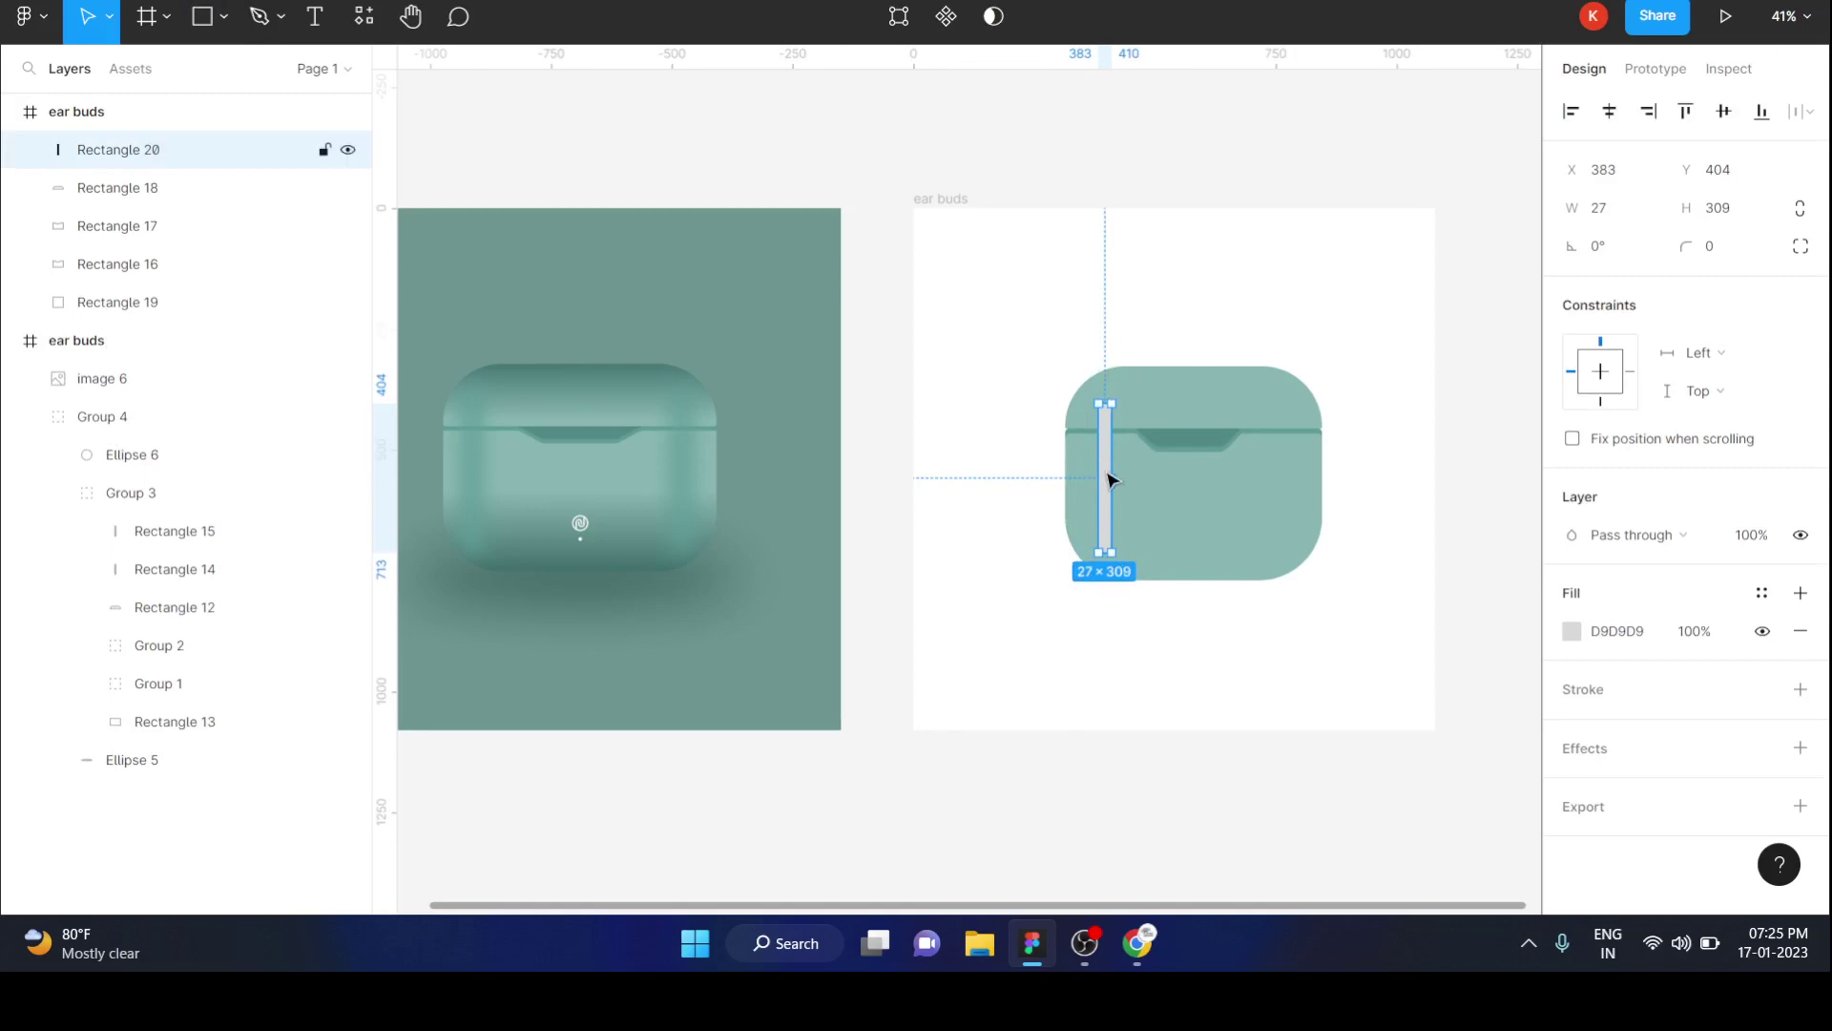
left_click_drag(1105, 477, 1105, 478)
Fill the narrow strip with 6AA39E sampled from the left shading band of the reference case.
left_click(1571, 633)
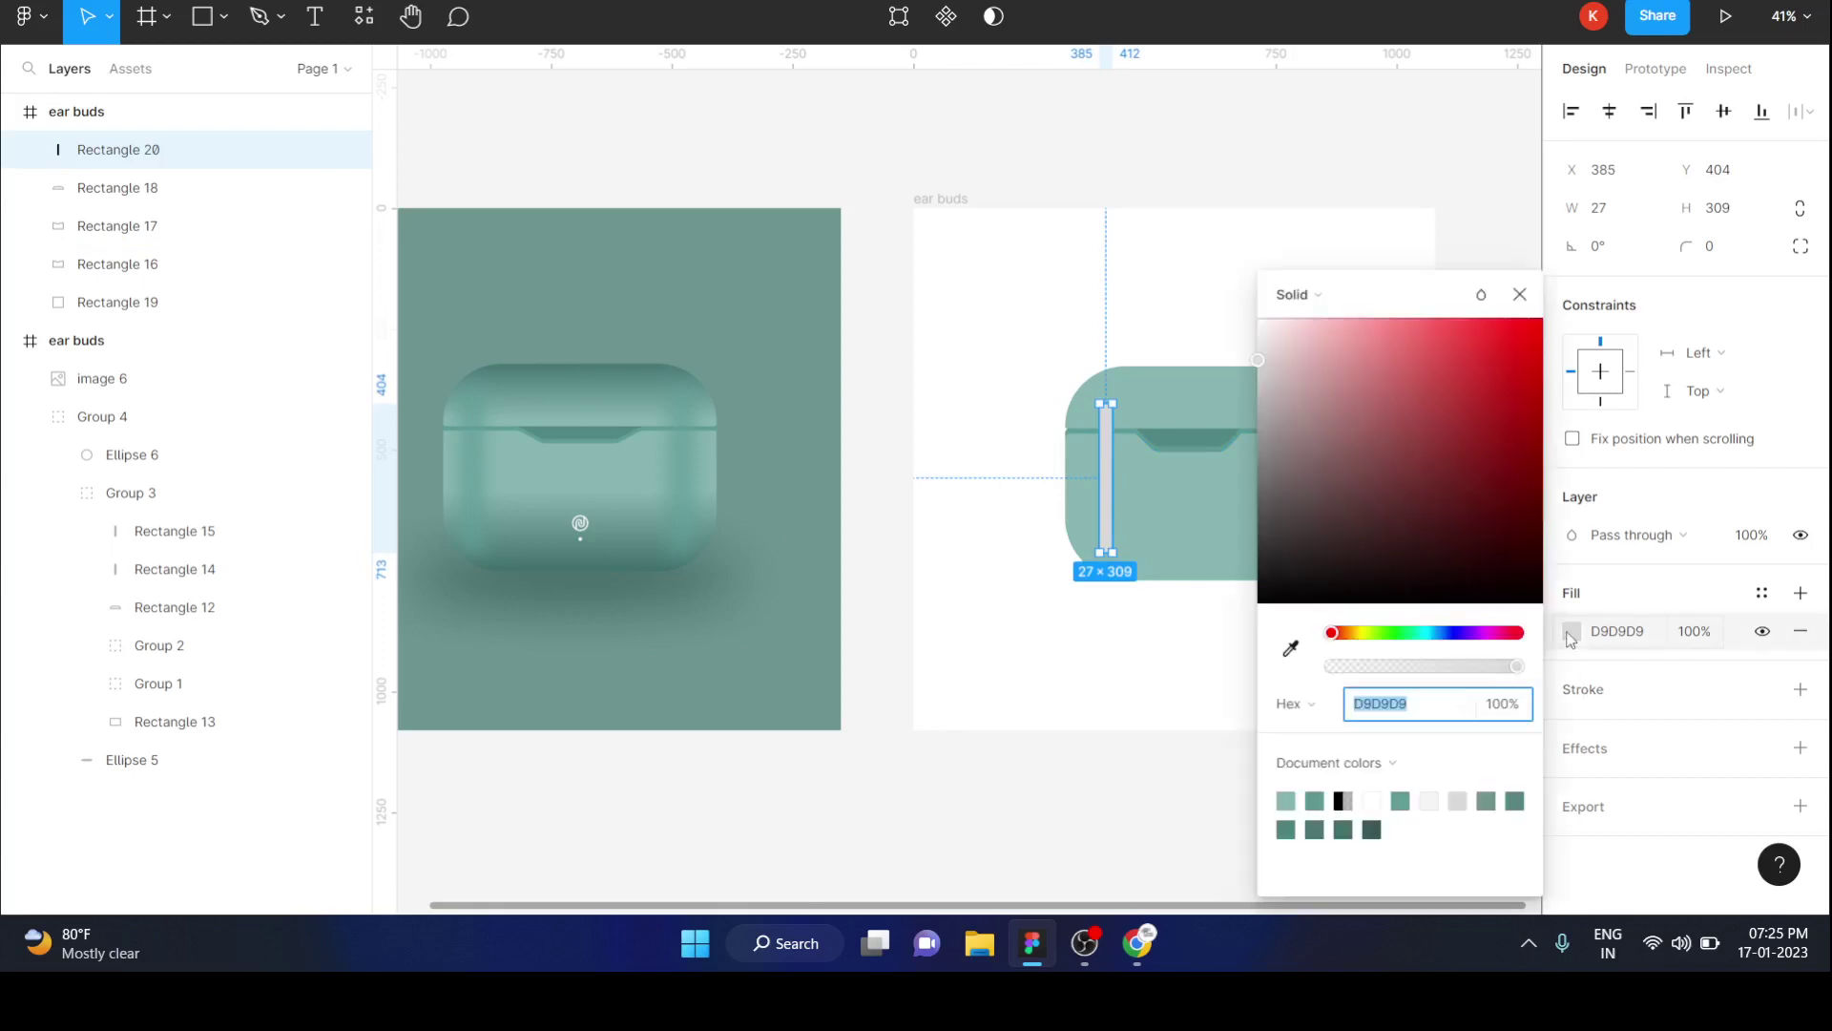
left_click(1293, 649)
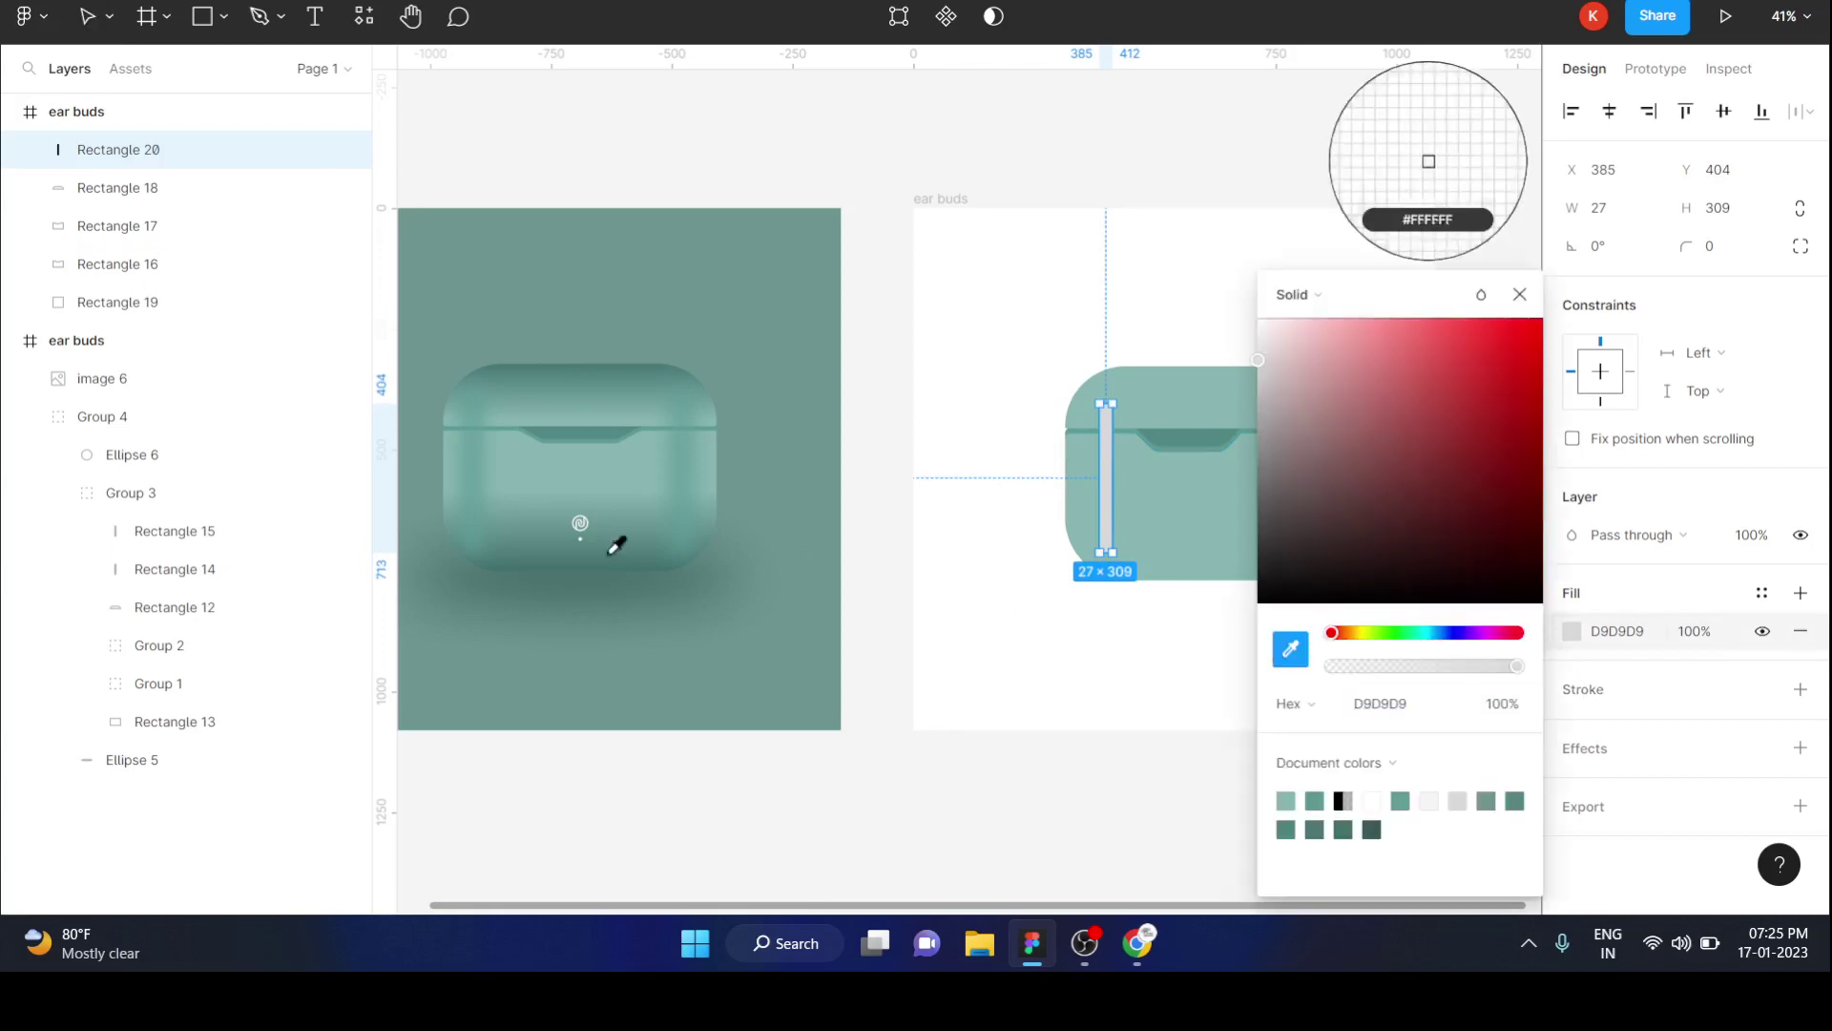
left_click(483, 477)
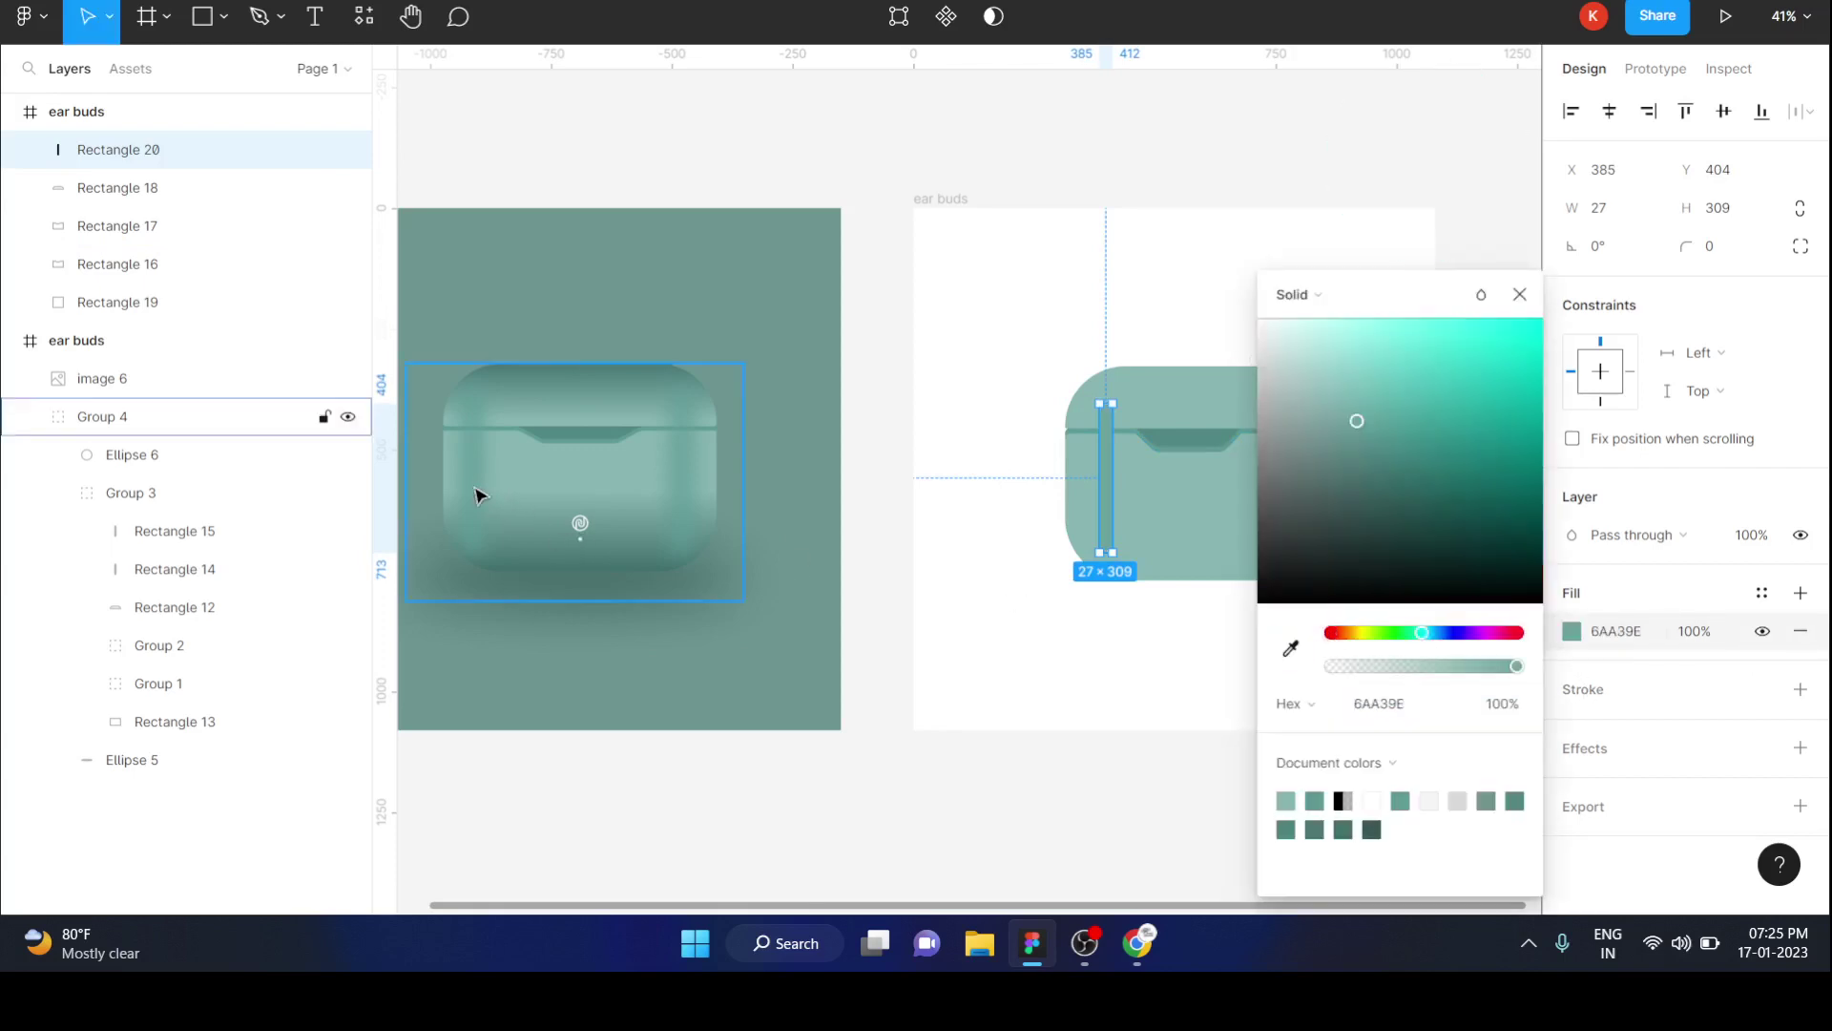
left_click(1520, 294)
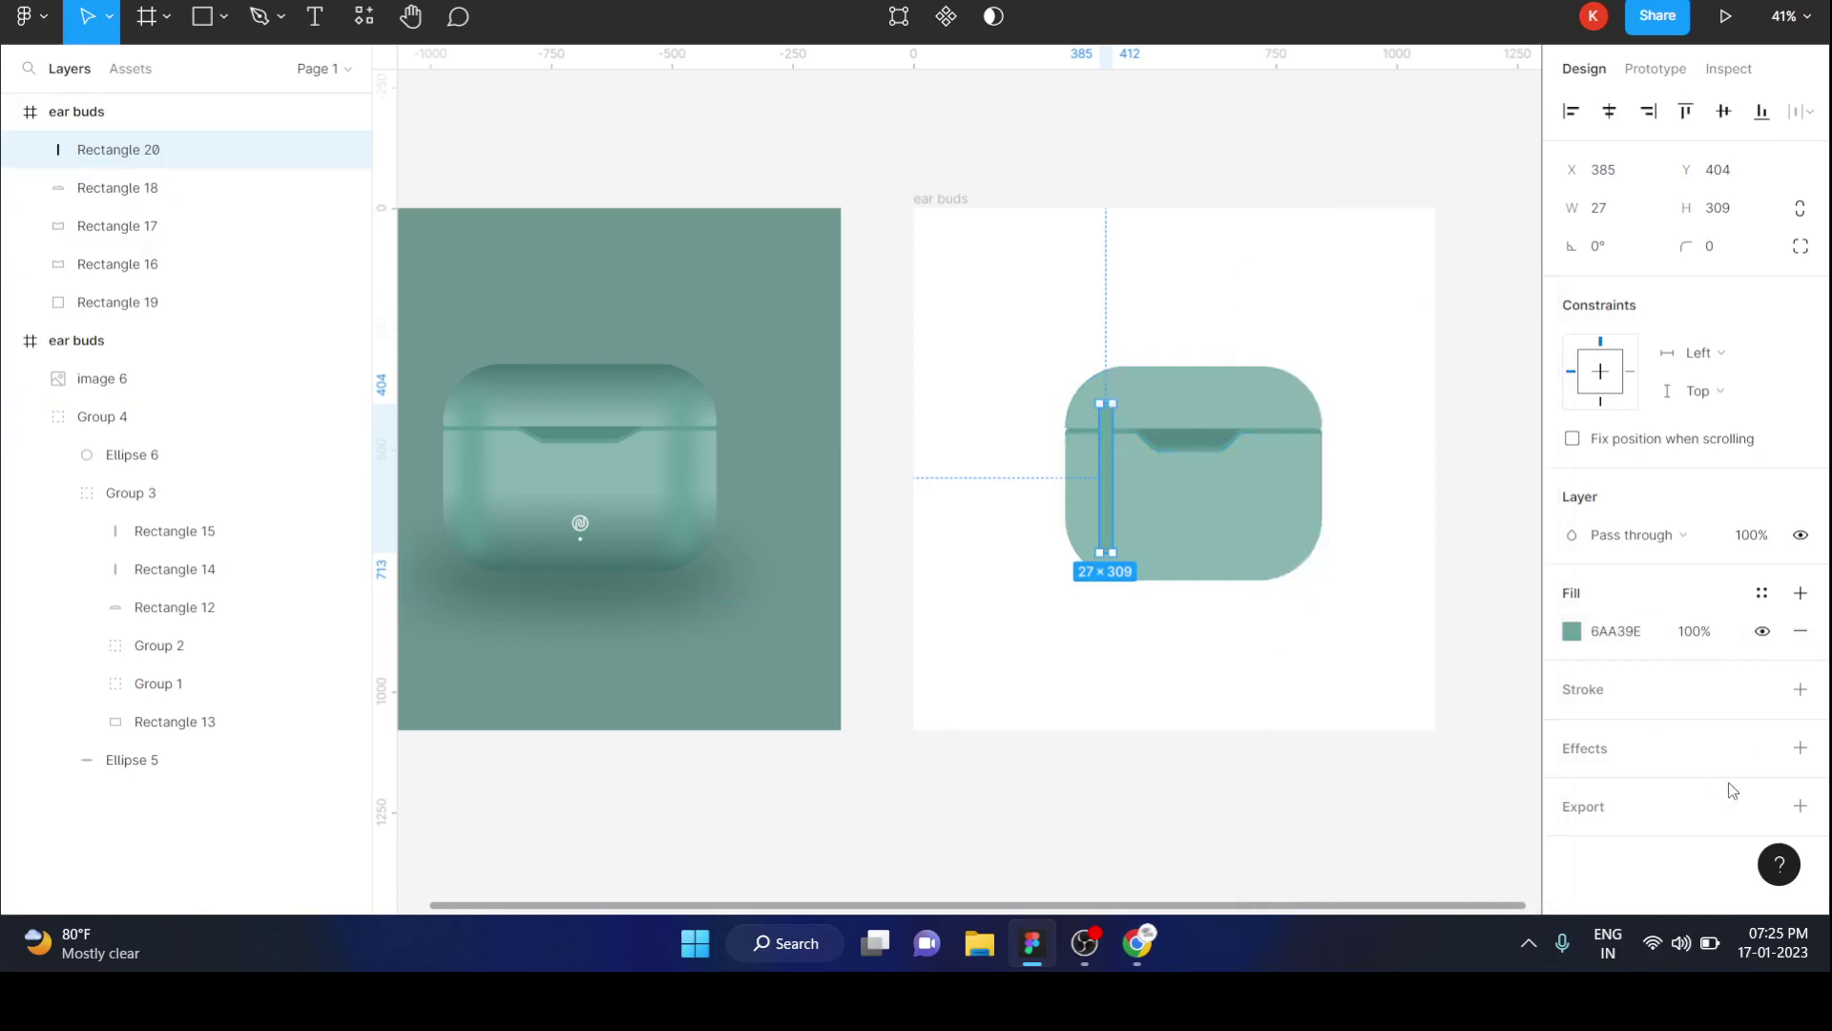
Add a layer blur effect of 35 to the narrow strip.
left_click(1596, 754)
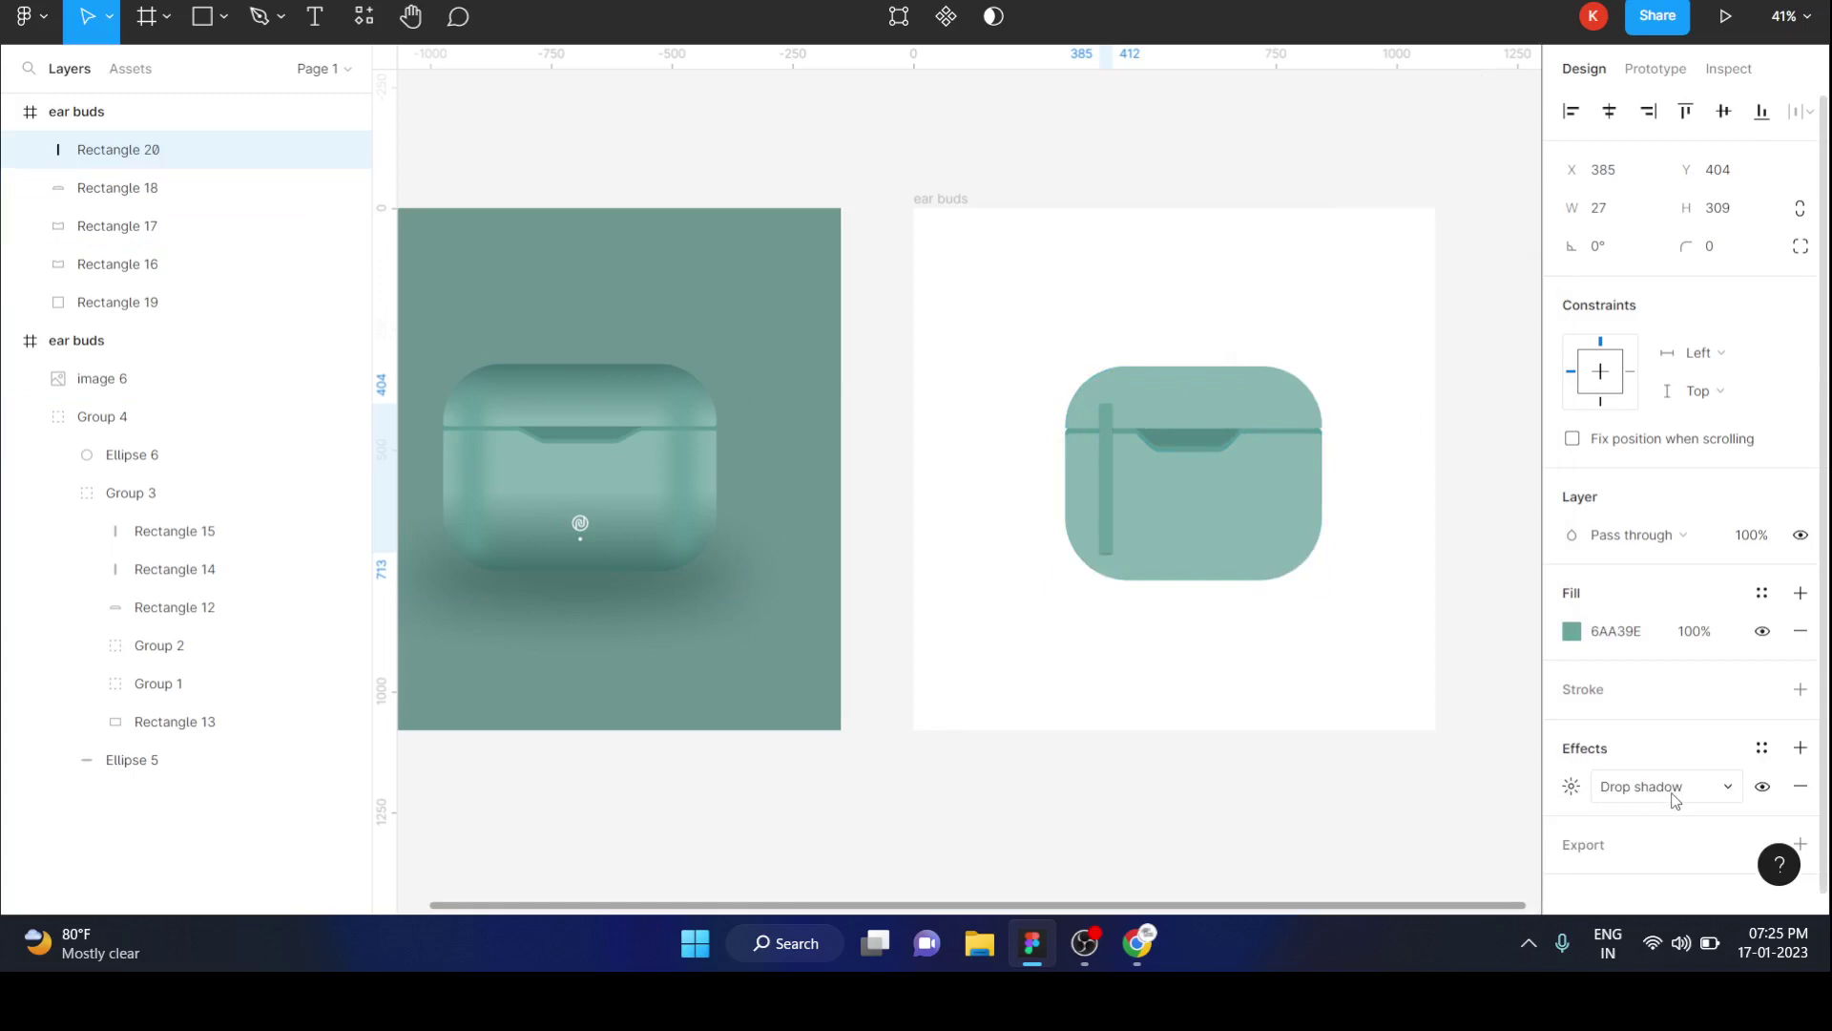
left_click(1641, 800)
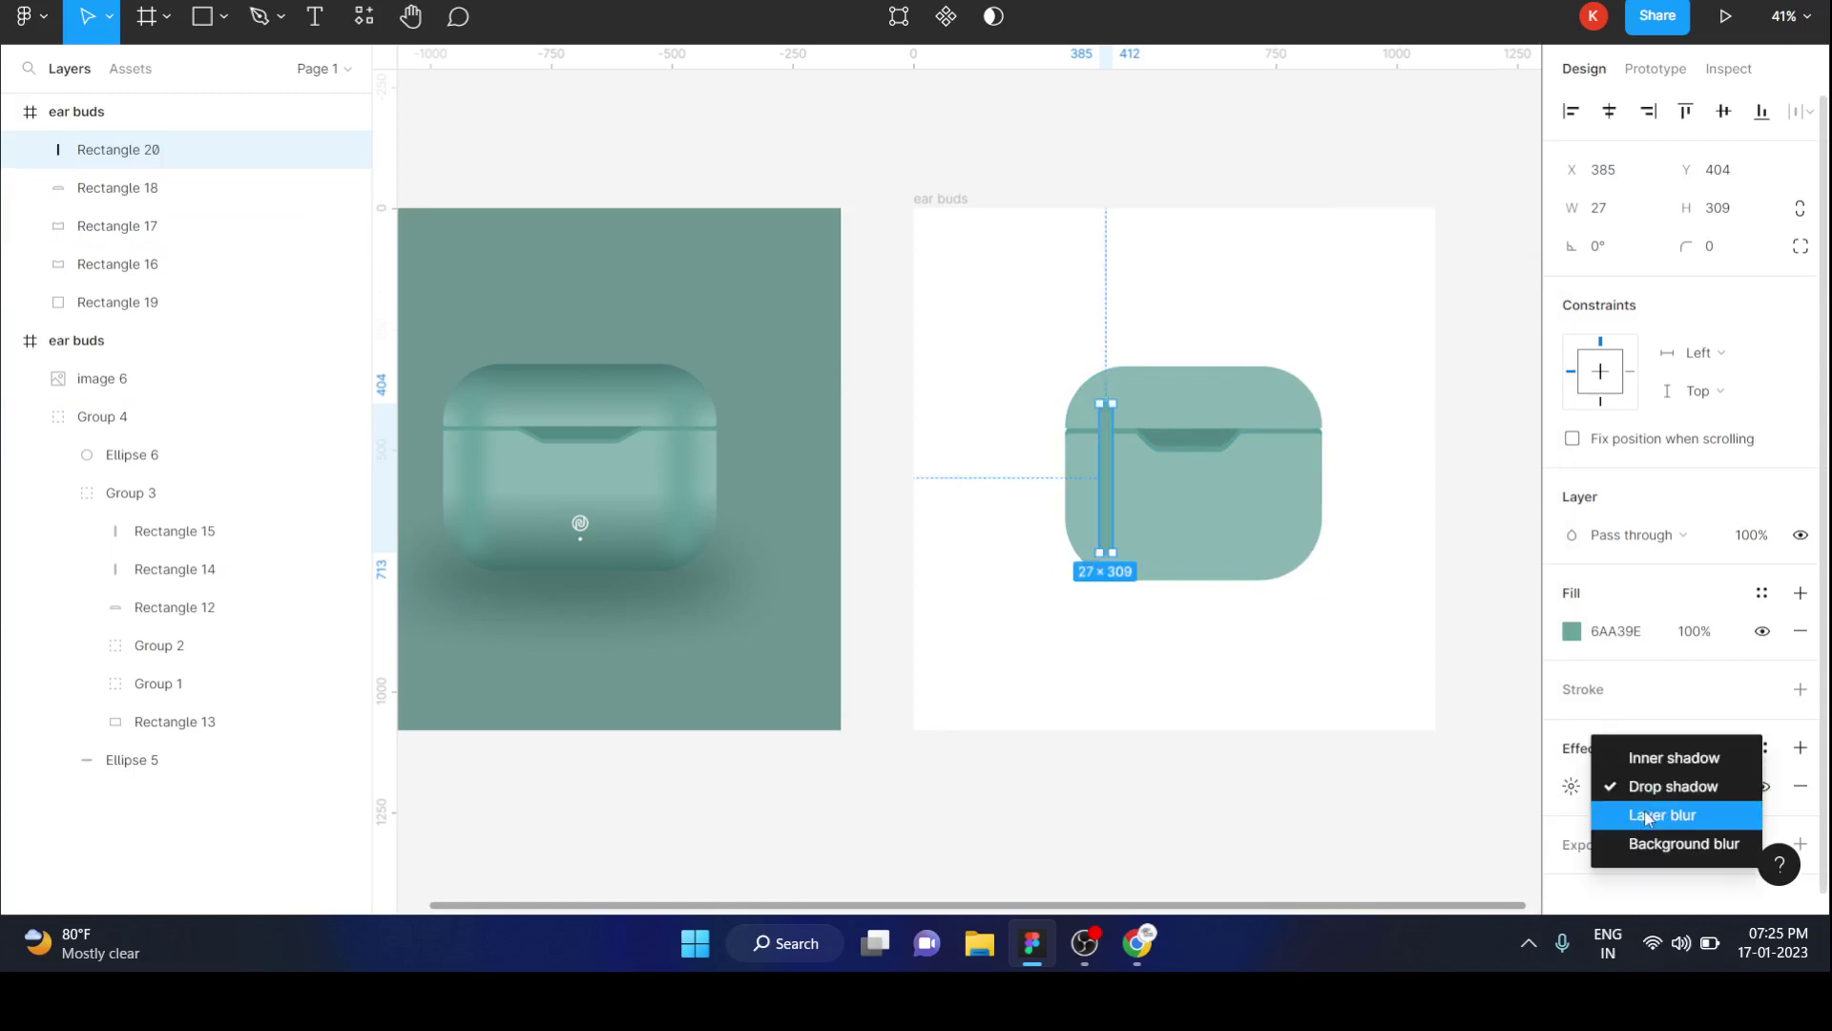
left_click(1643, 814)
left_click(1571, 786)
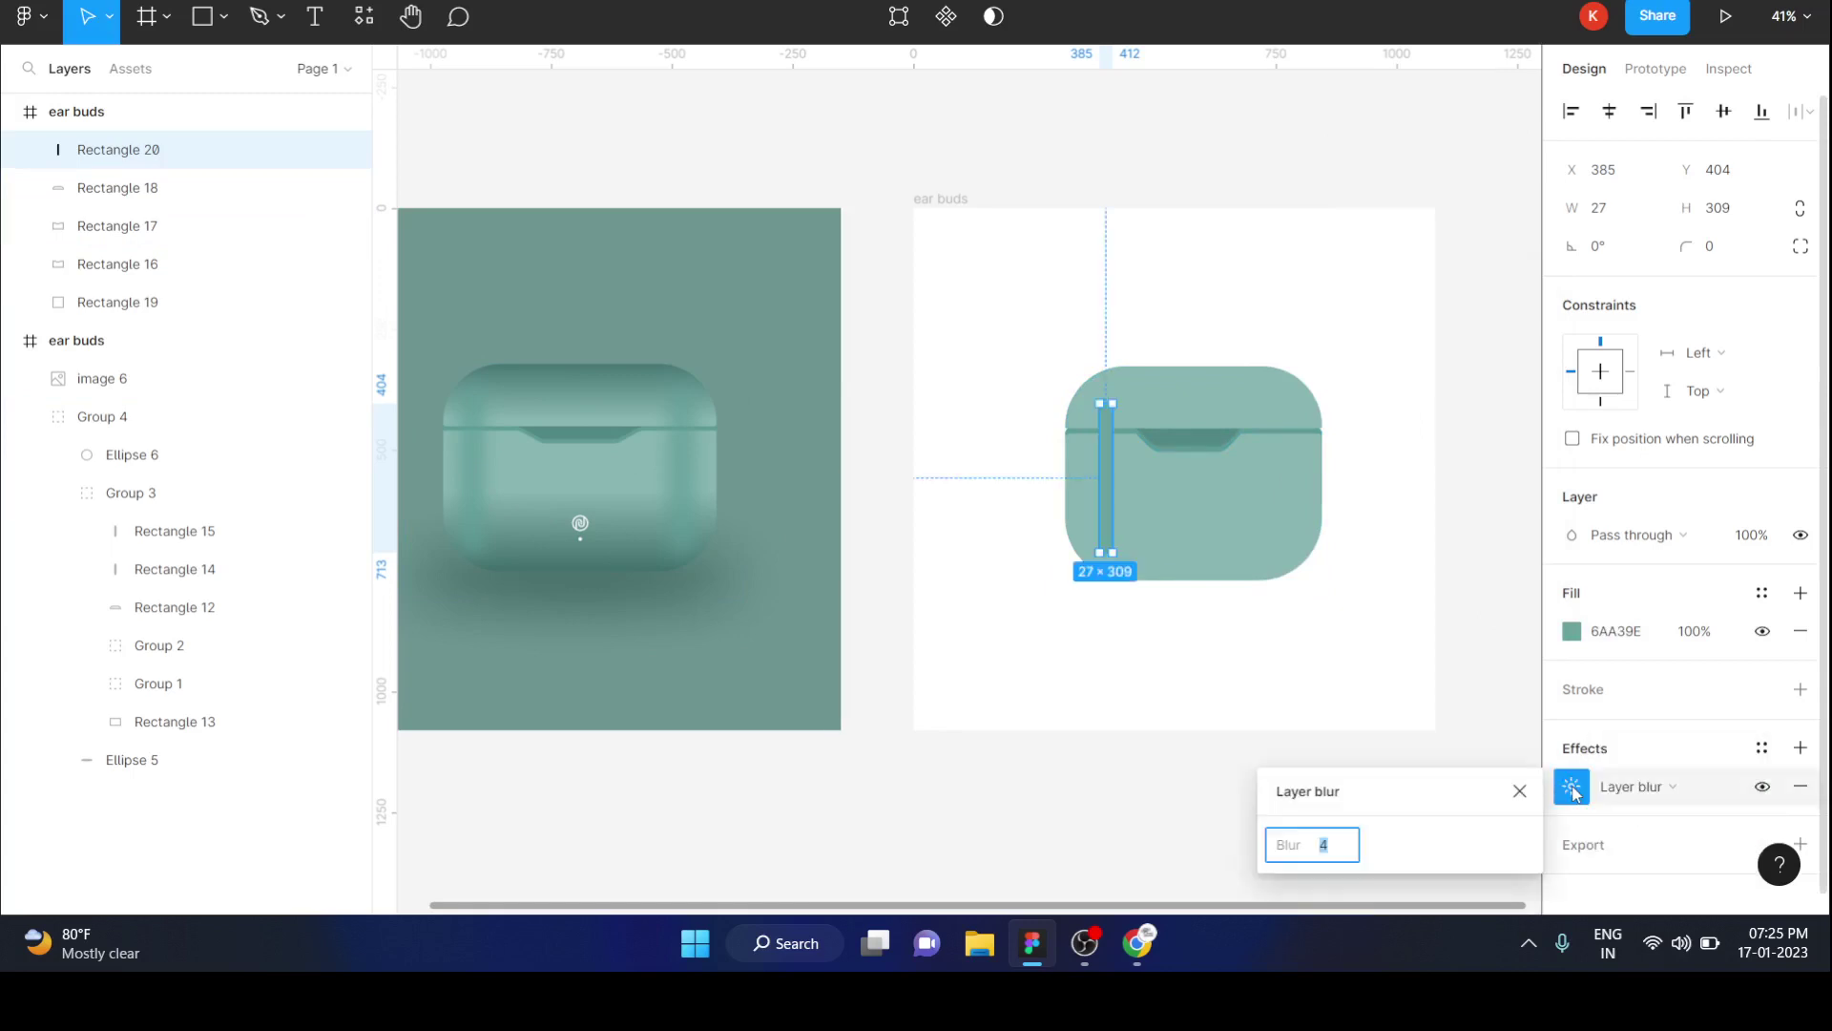
left_click_drag(1288, 842, 1521, 860)
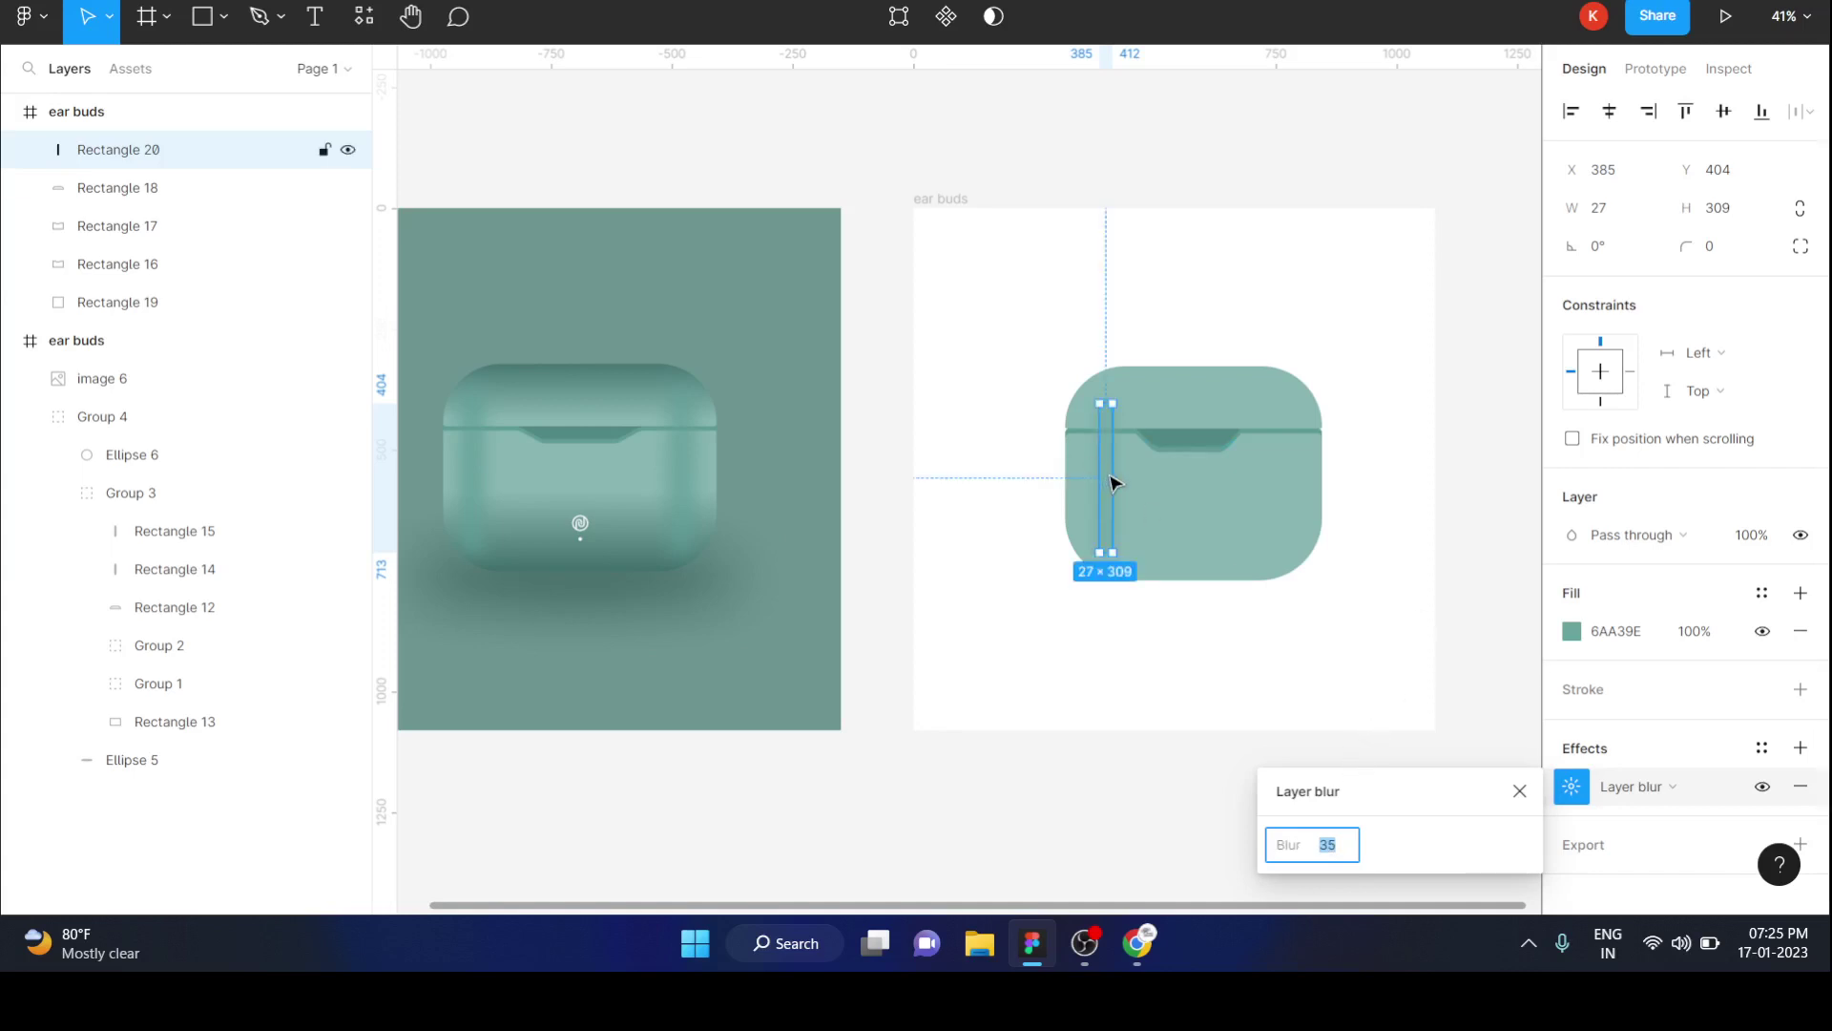
Widen the blurred strip to 37 and extend it at both ends to a height of 336, starting at Y 389, and deselect it.
scroll(1119, 486, "up", 5)
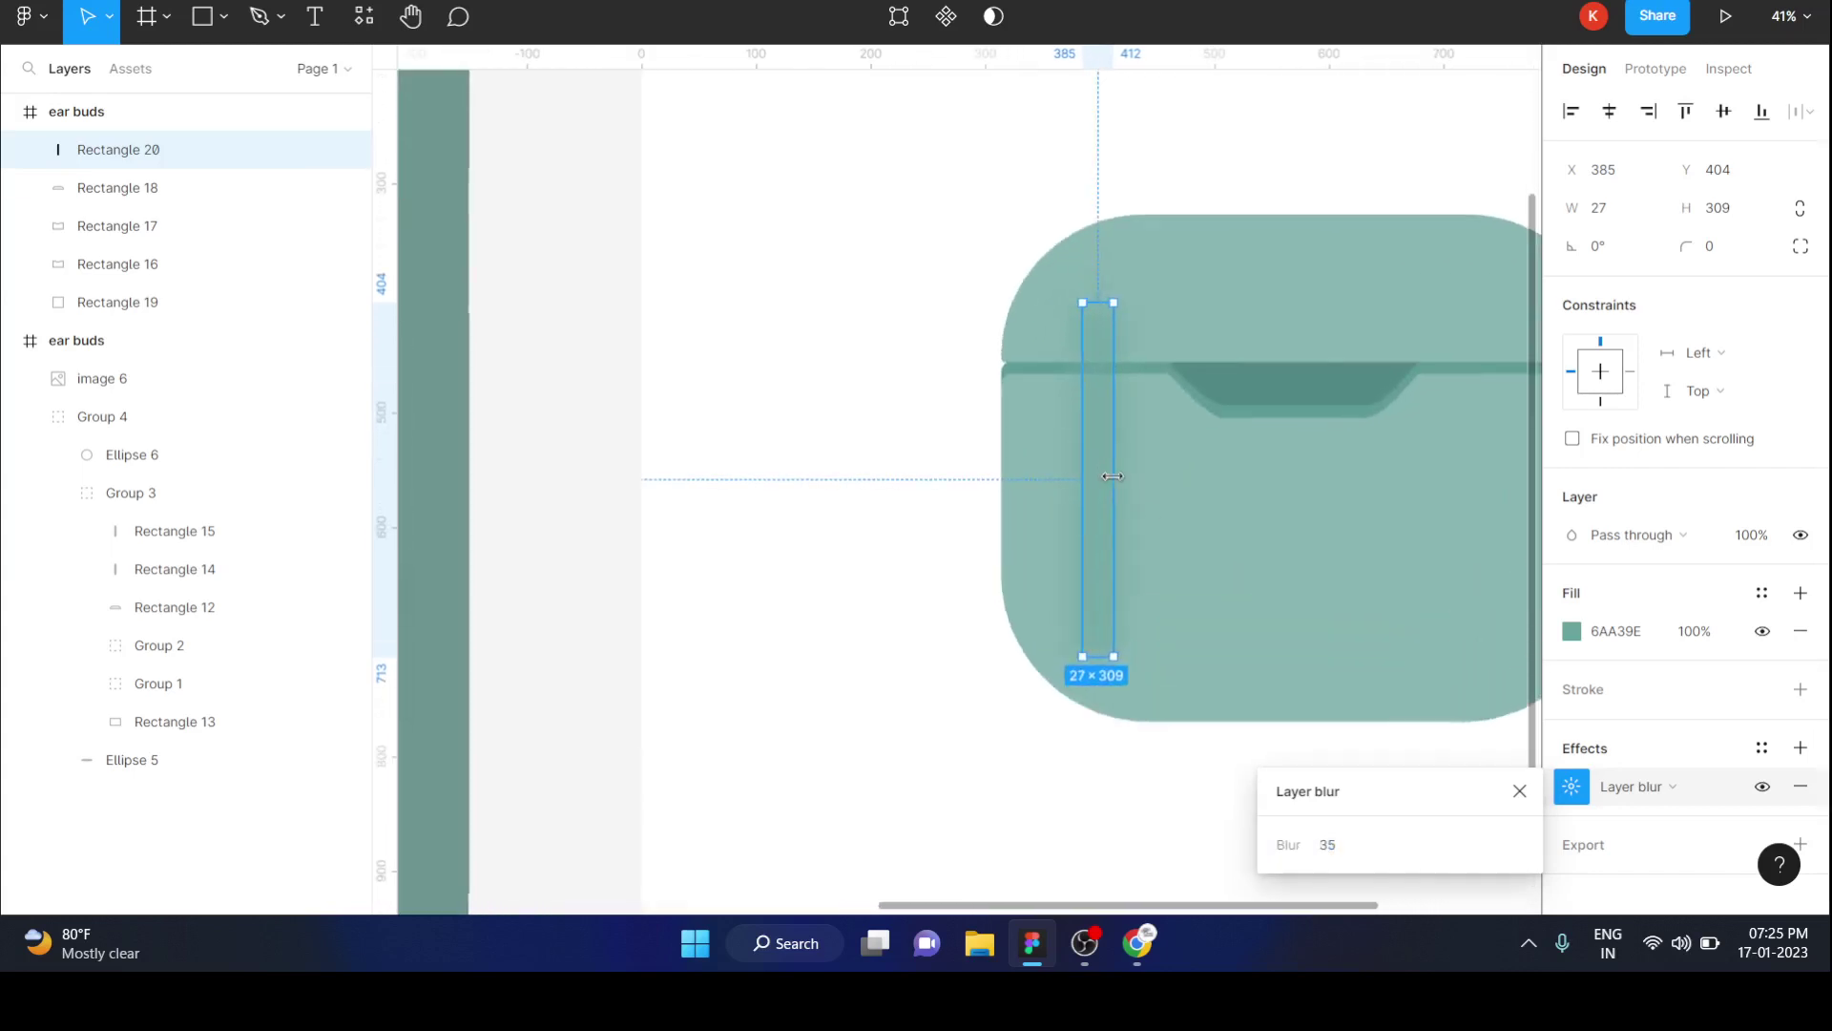
left_click_drag(1111, 481, 1119, 481)
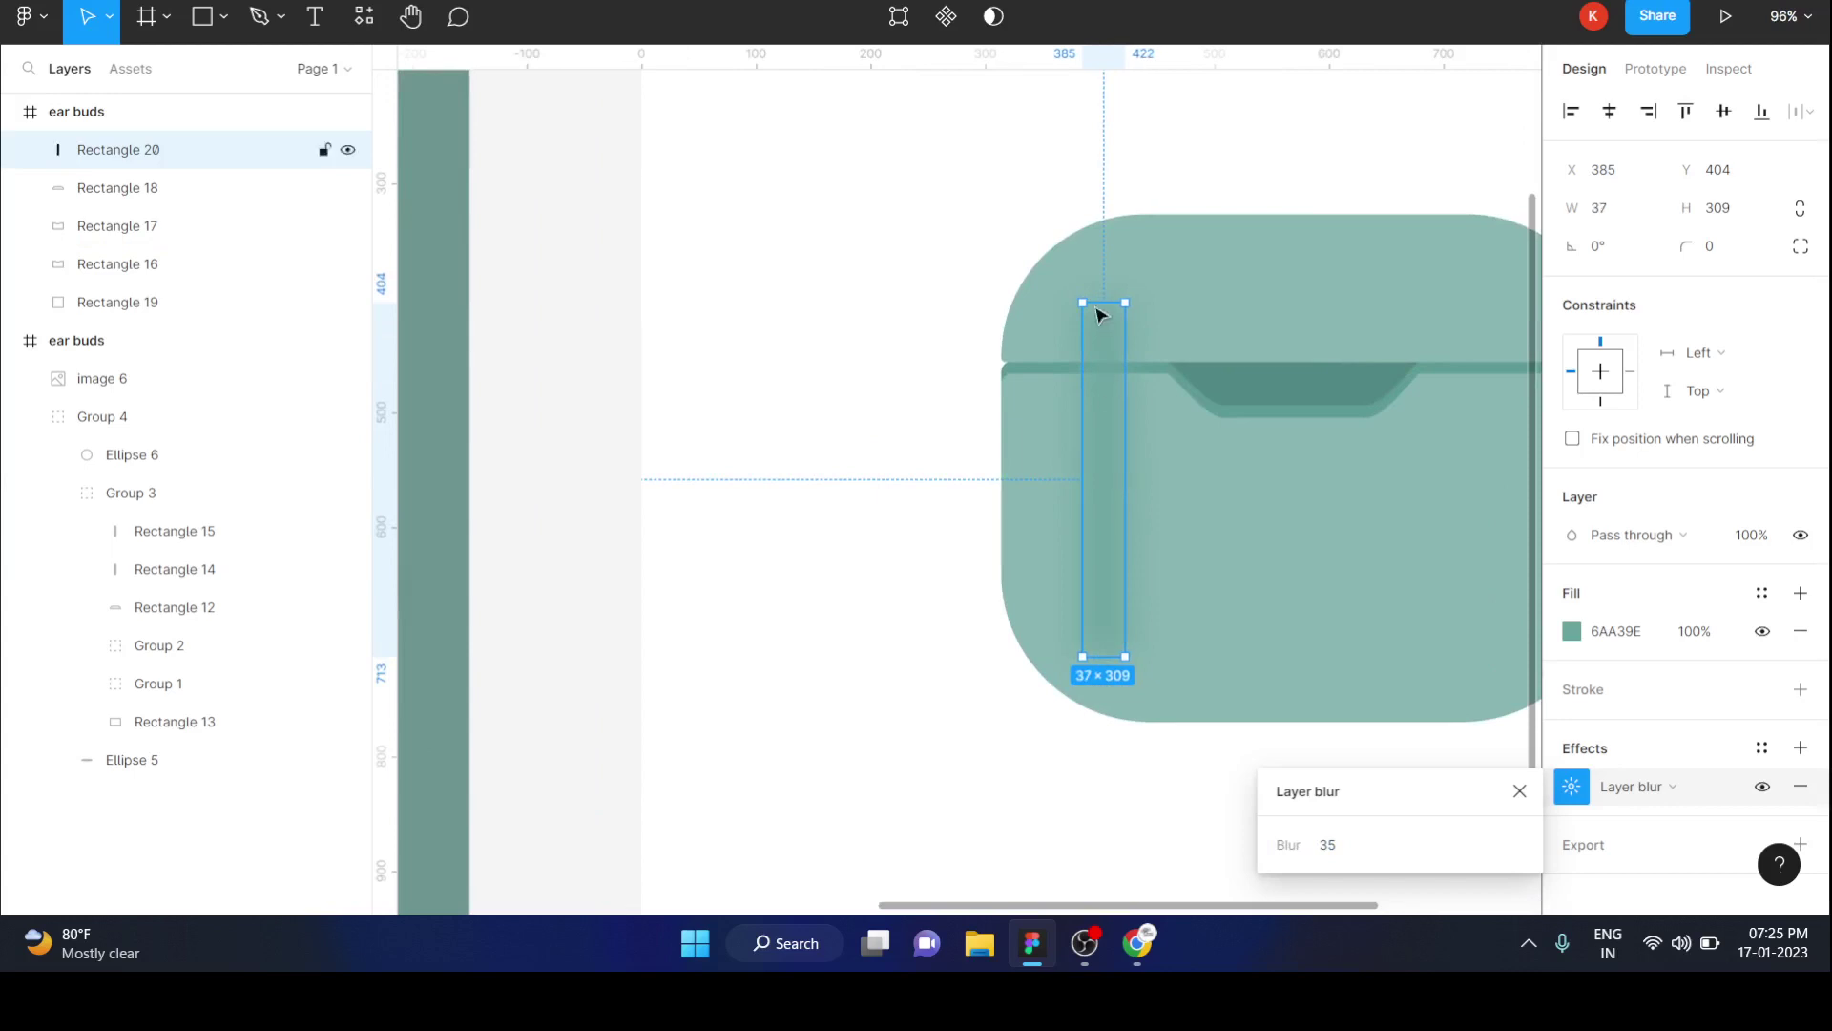
left_click_drag(1109, 304, 1109, 287)
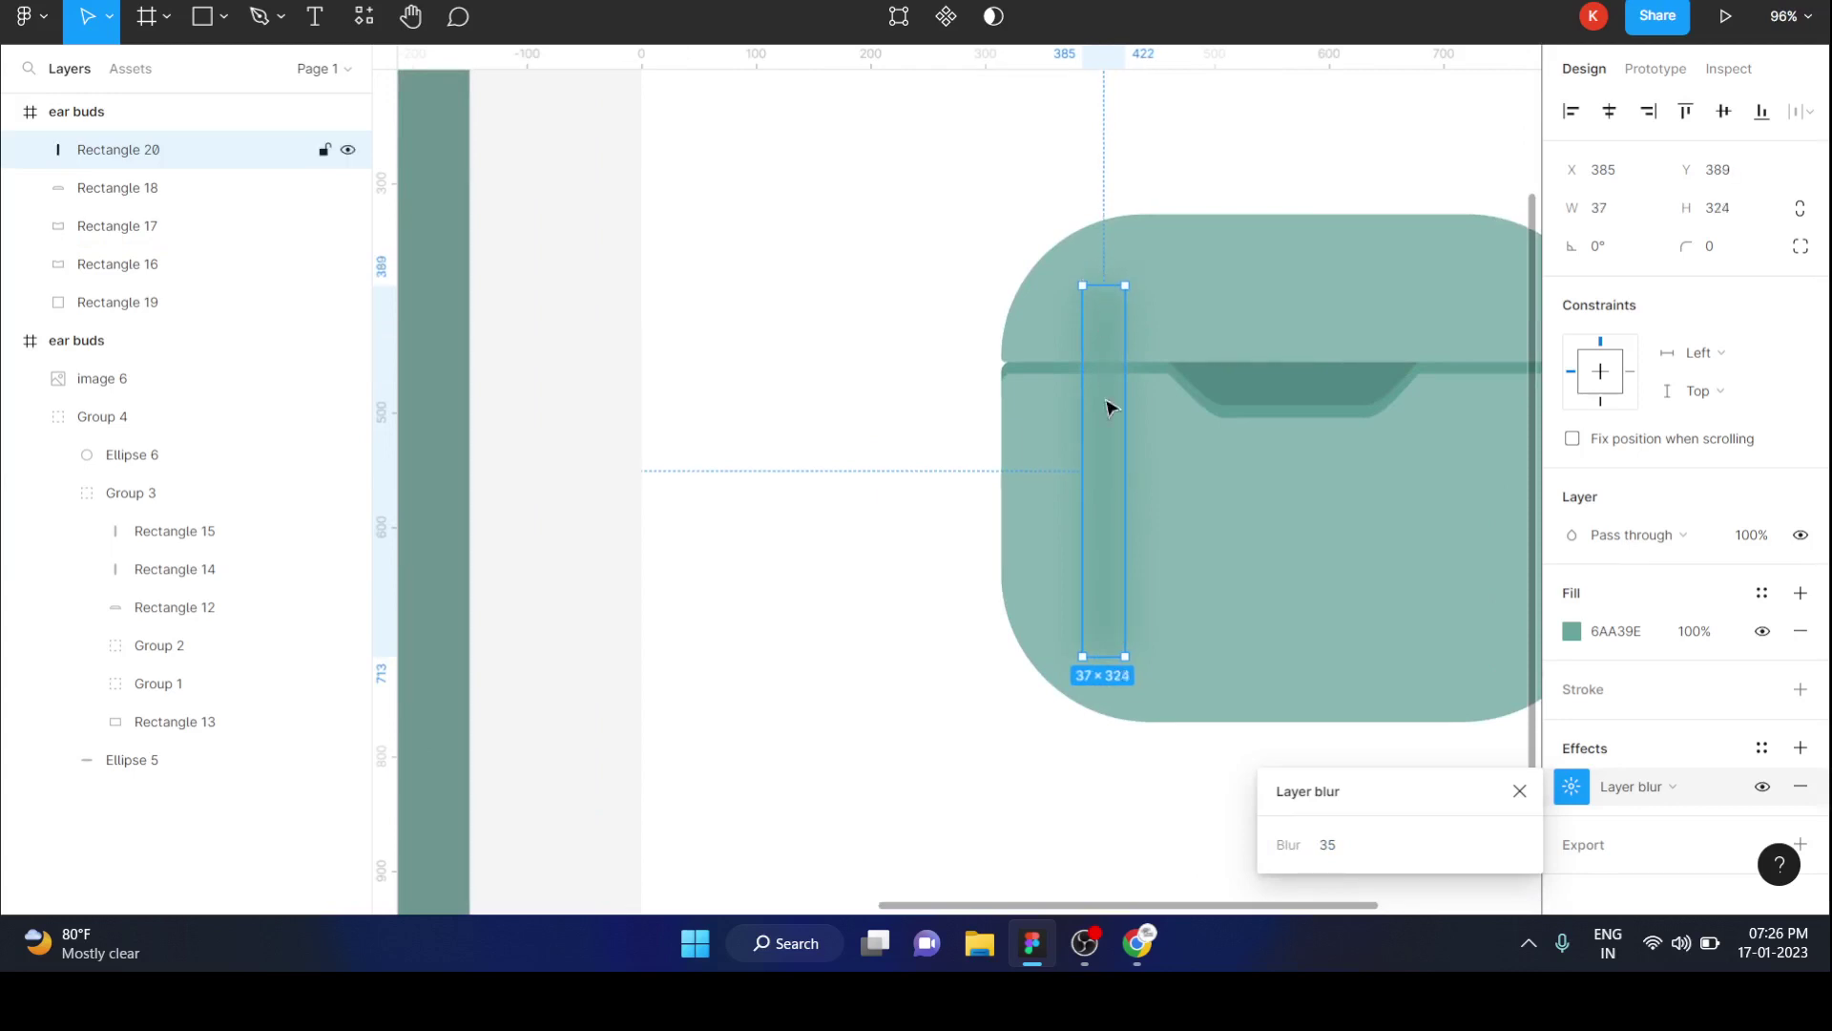
left_click_drag(1108, 659, 1108, 671)
left_click(1525, 790)
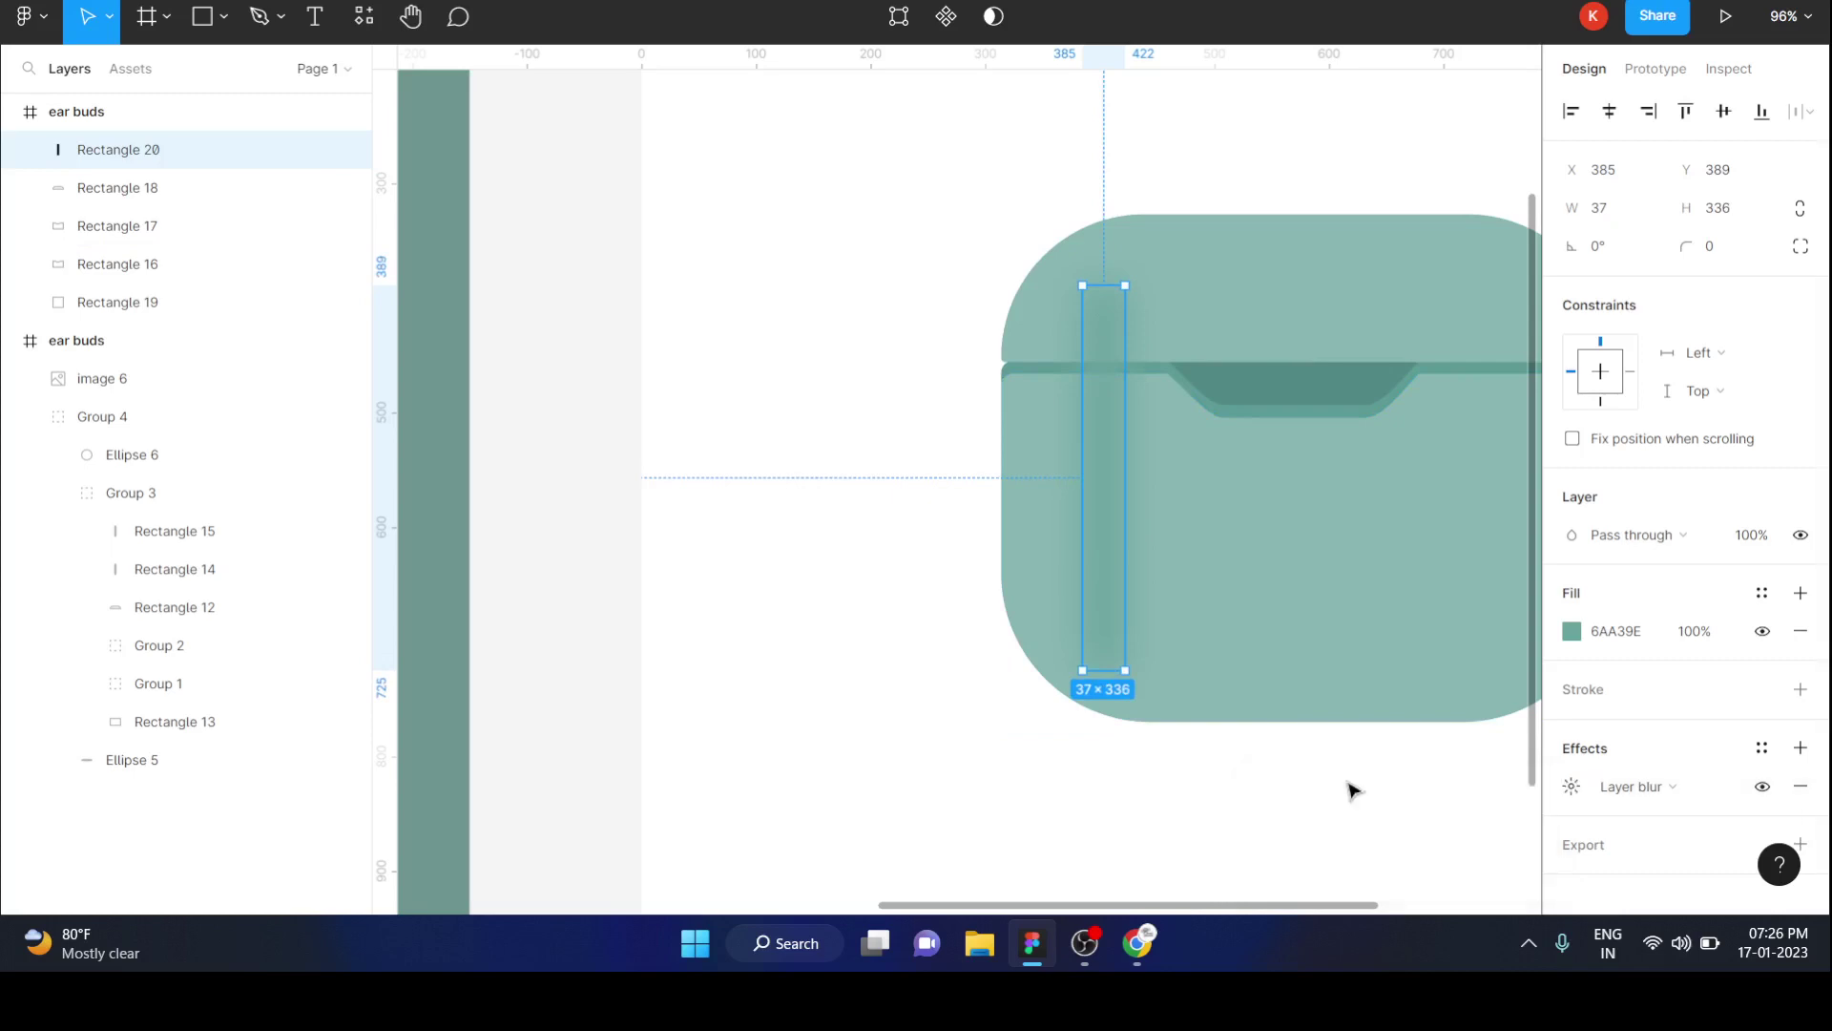
left_click(1350, 786)
Increase the strip's layer blur to 39.
scroll(1349, 785, "down", 5)
scroll(1352, 787, "right", 2)
scroll(1351, 790, "right", 1)
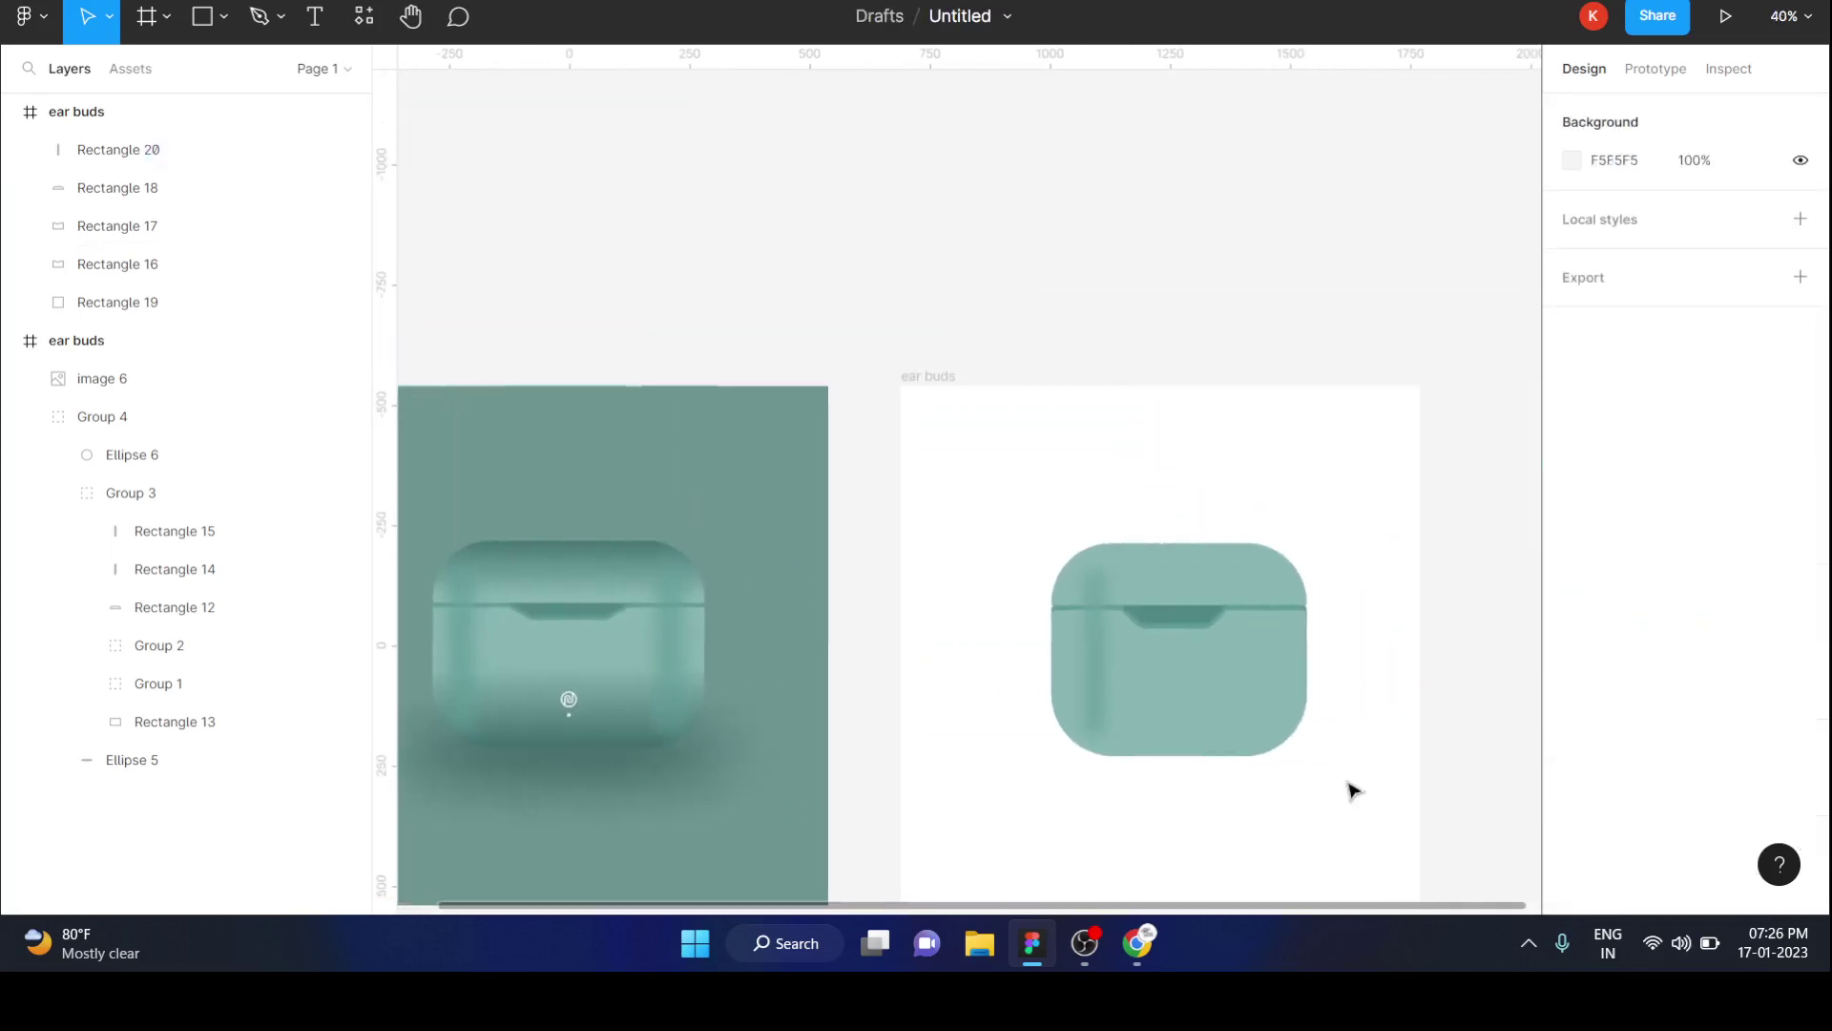
left_click(1098, 668)
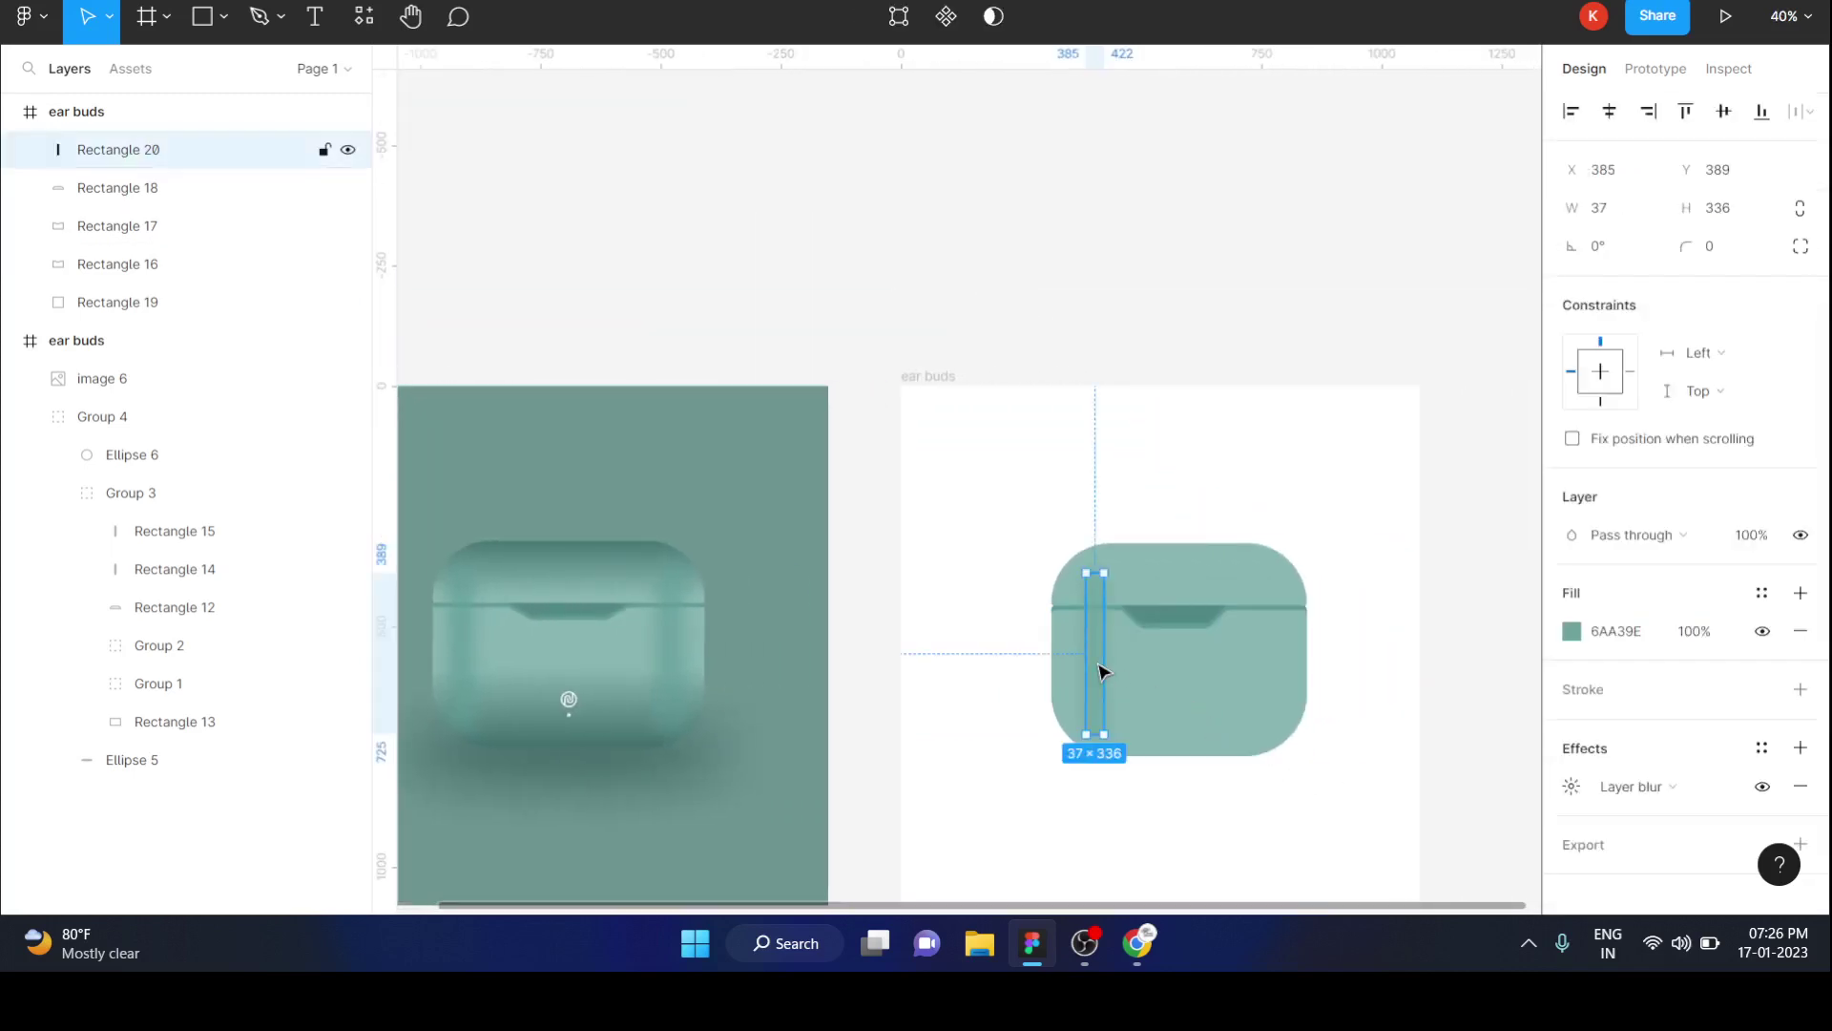
left_click(1572, 786)
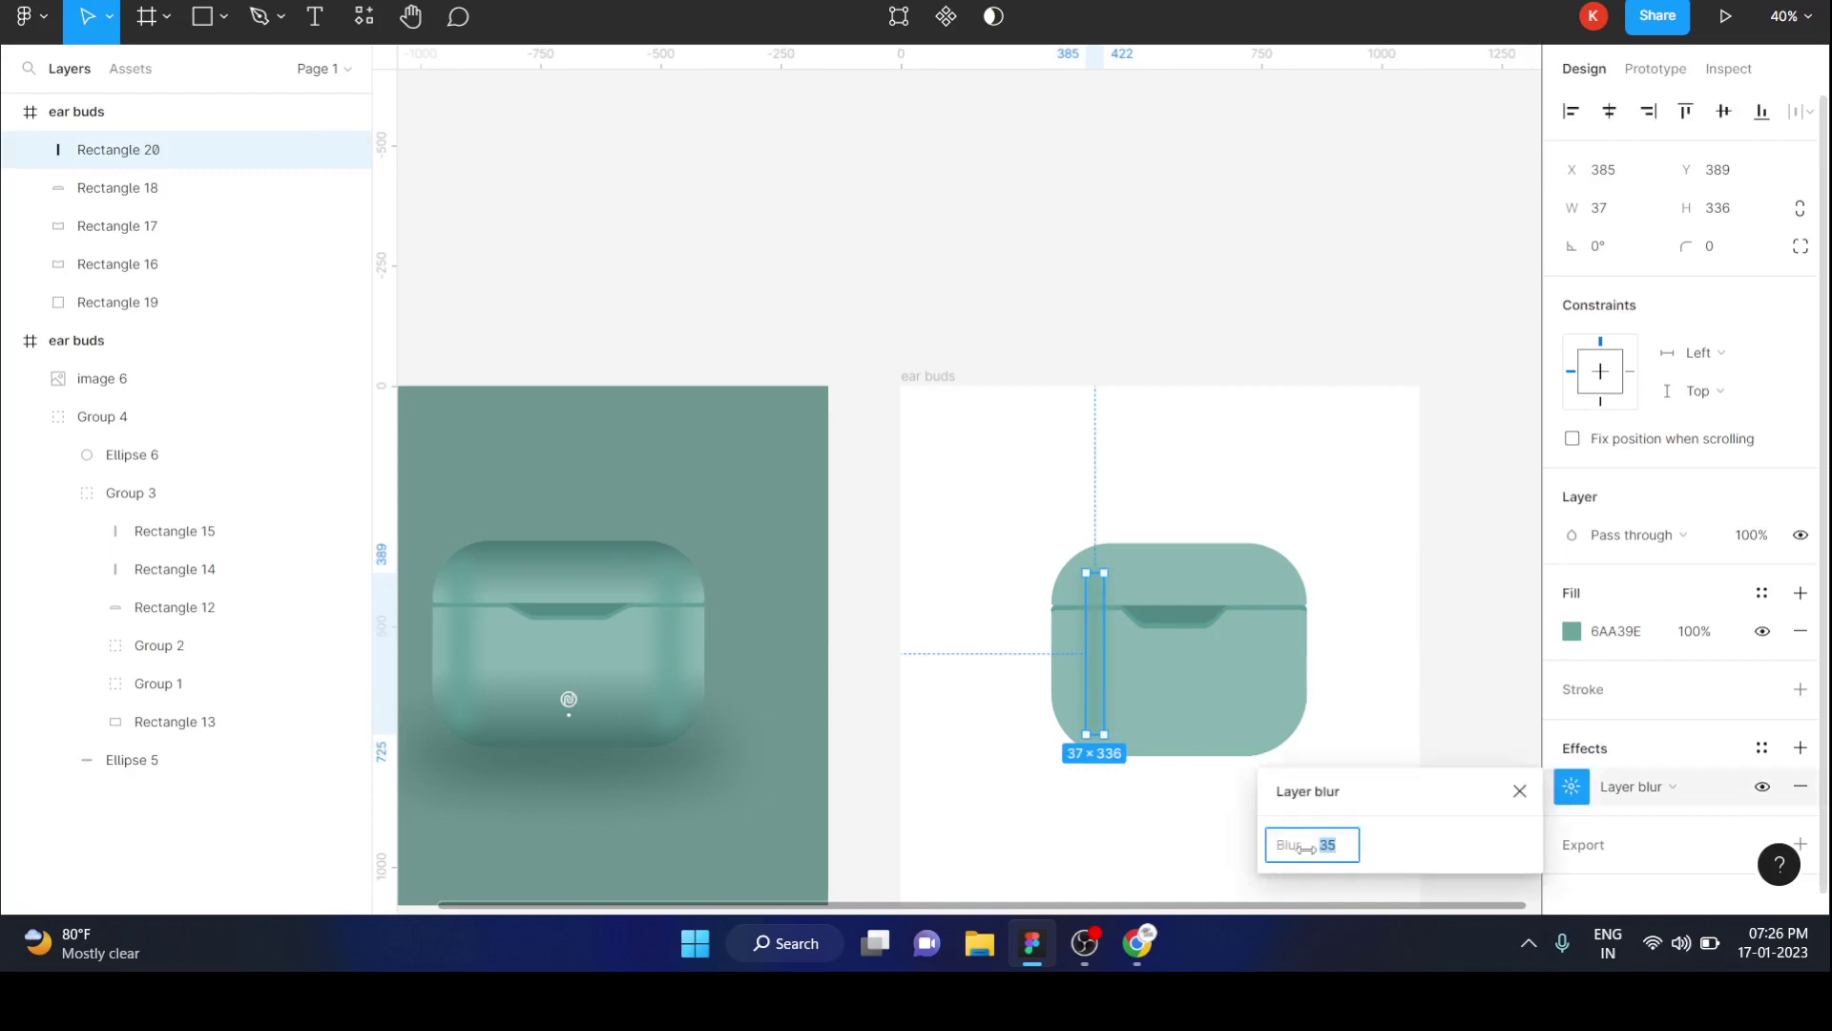
left_click_drag(1301, 844, 1412, 851)
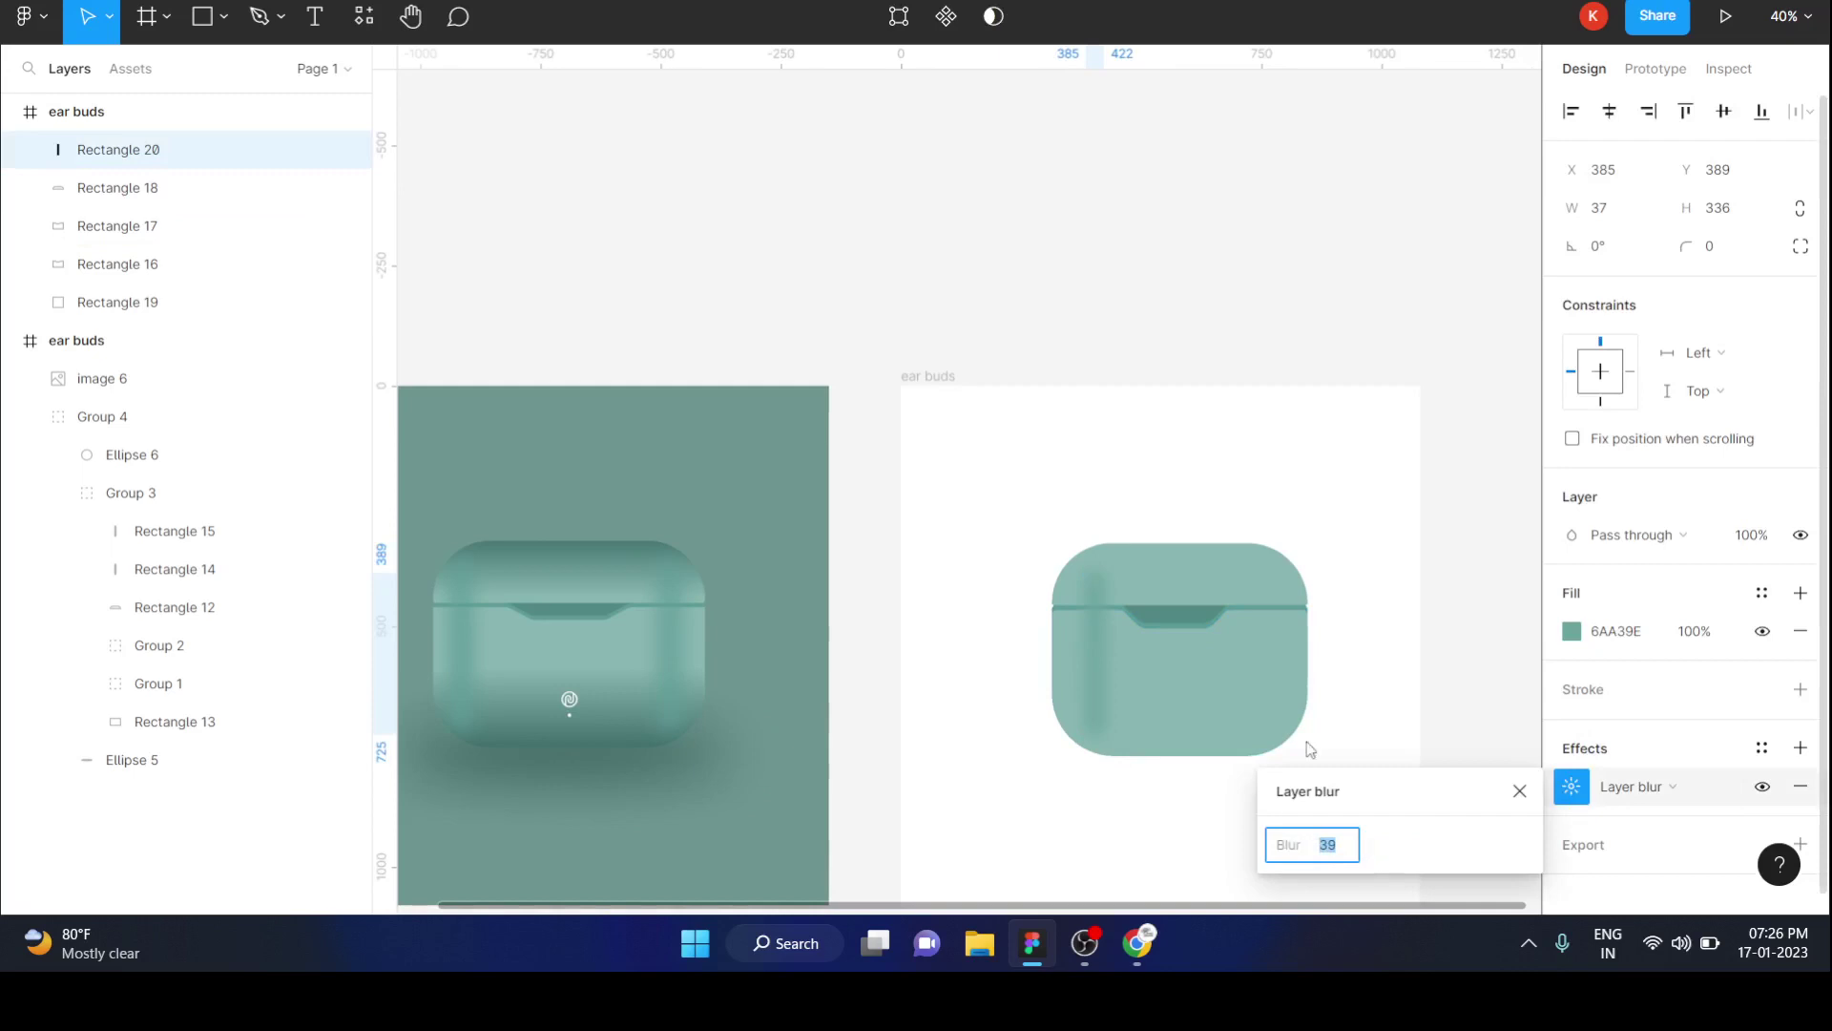
left_click(1326, 664)
Change the fill of the case's lower body from solid to a linear gradient.
double_click(1235, 676)
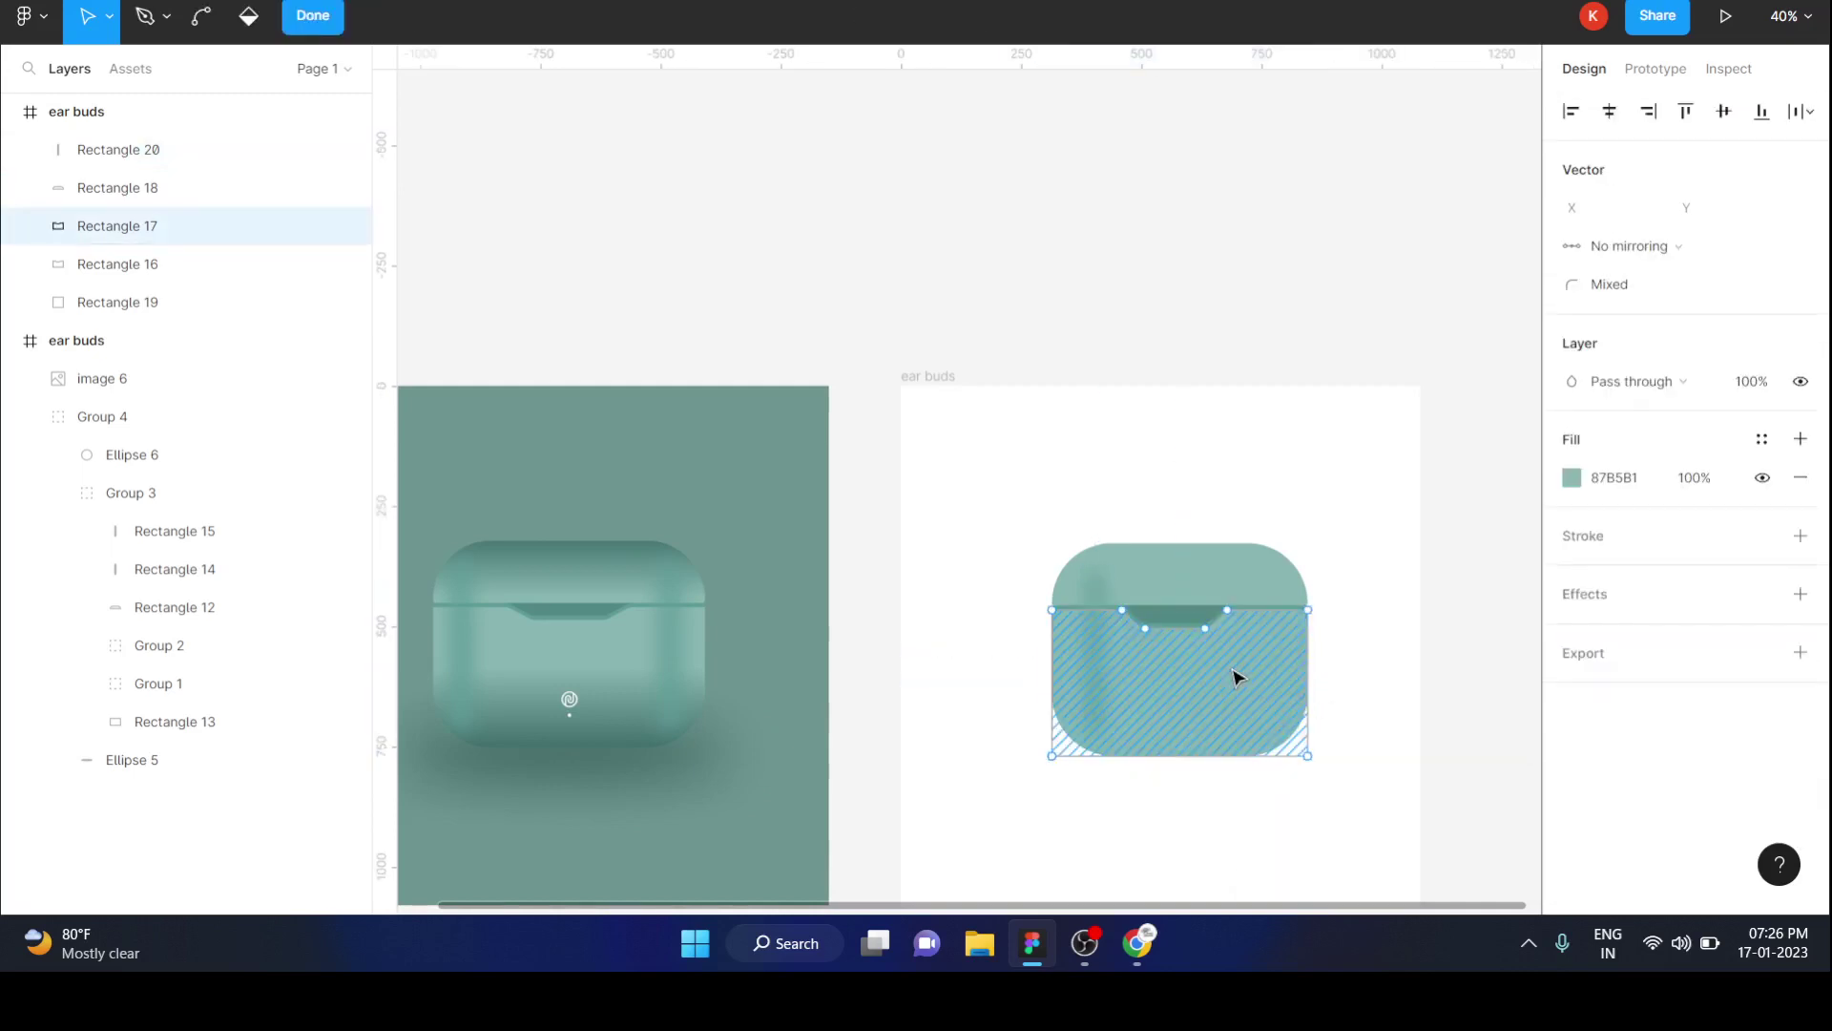
key("Escape")
left_click(1573, 637)
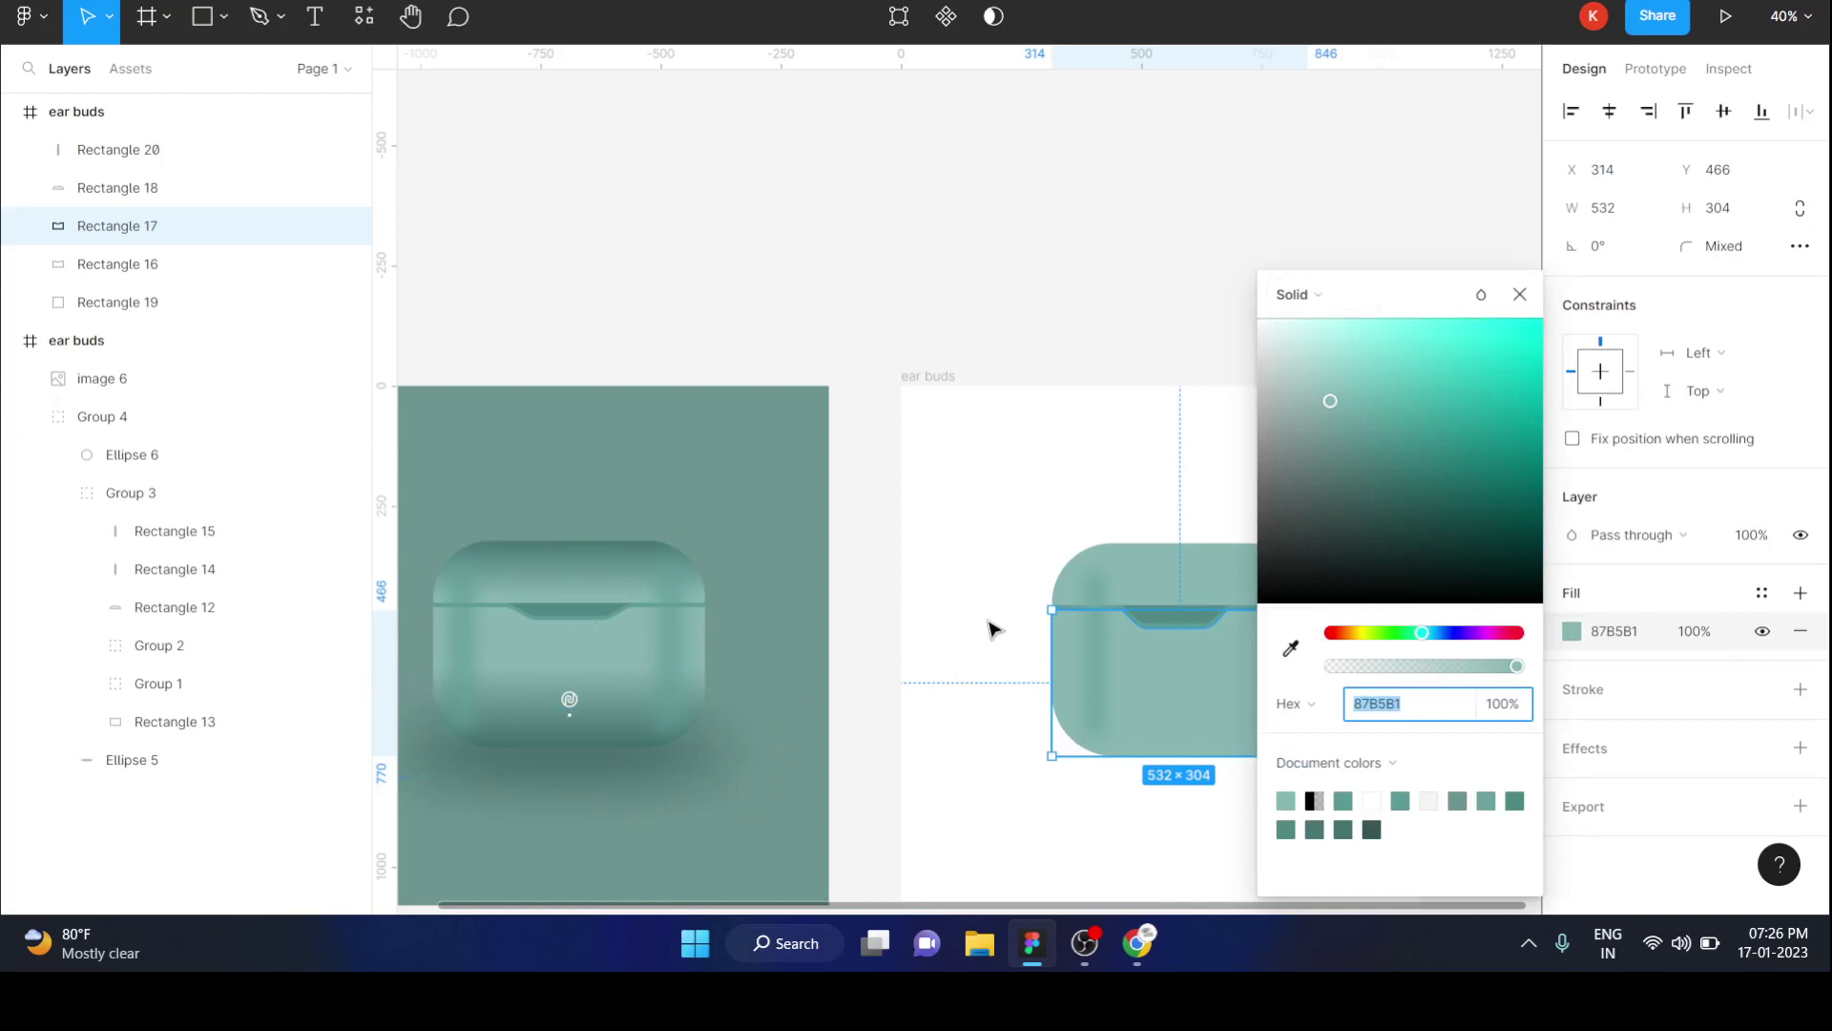
left_click(1305, 304)
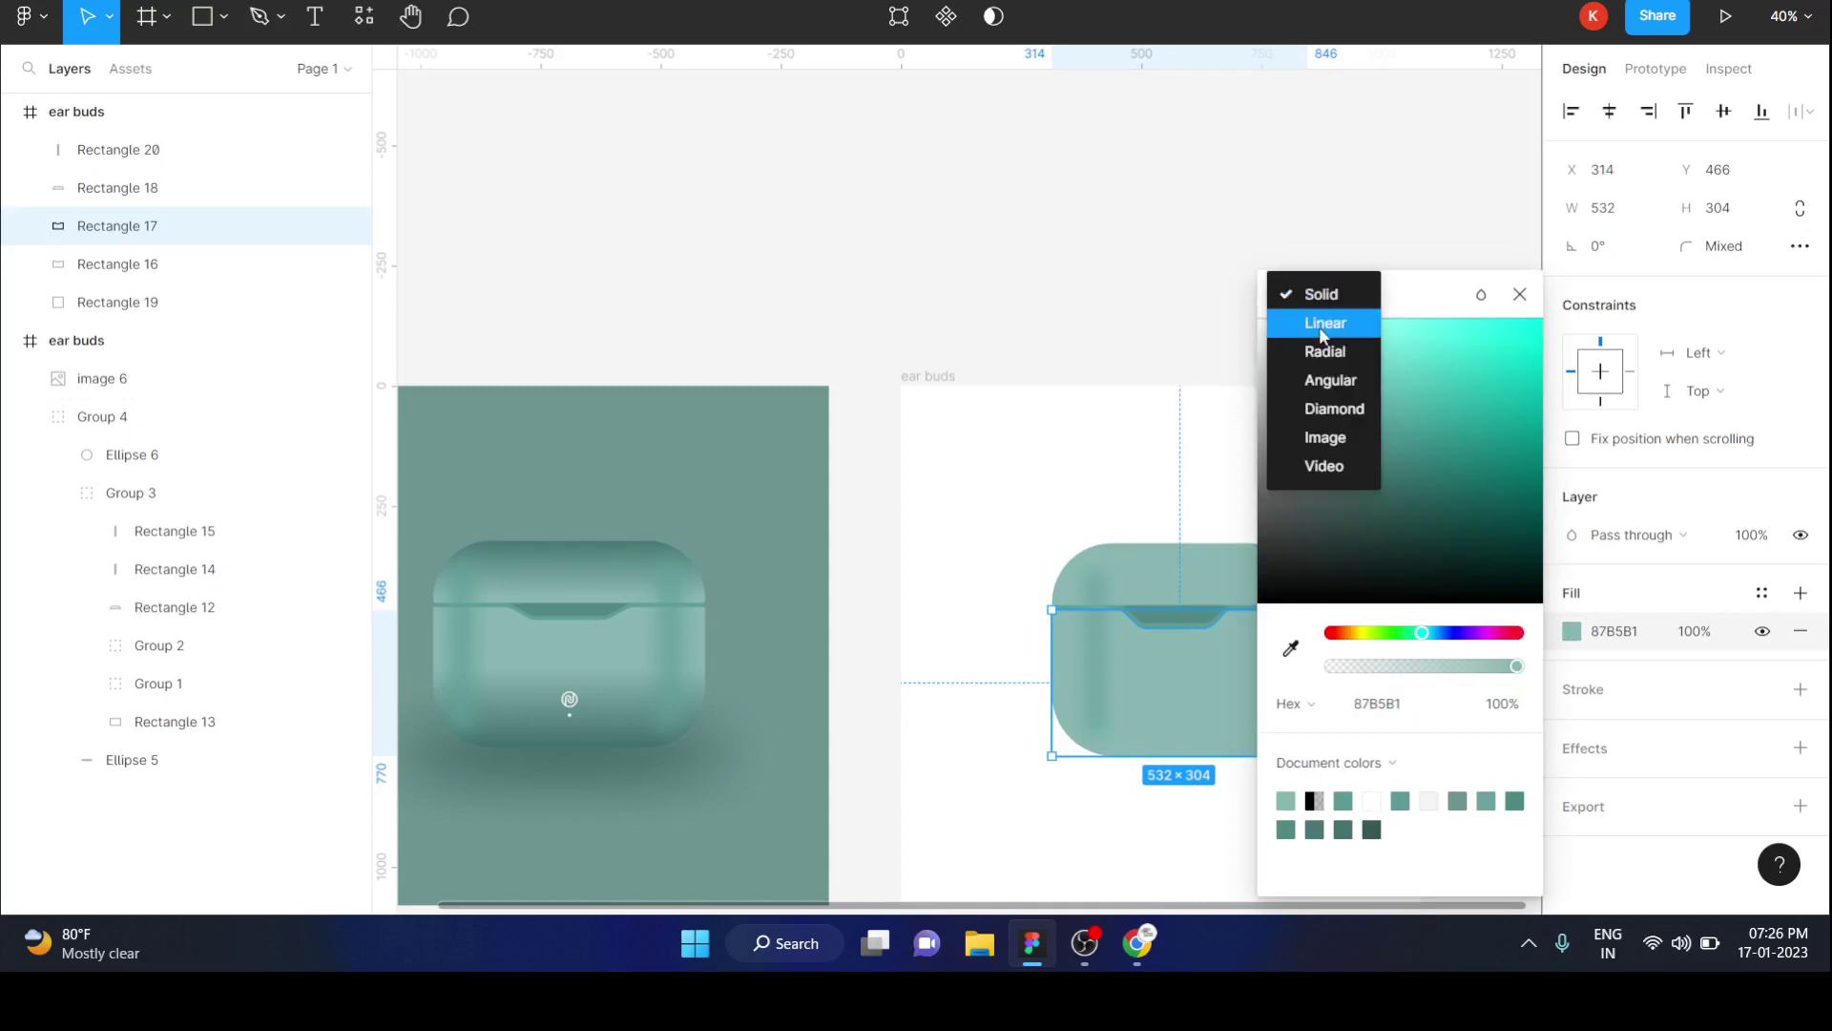
left_click(1320, 321)
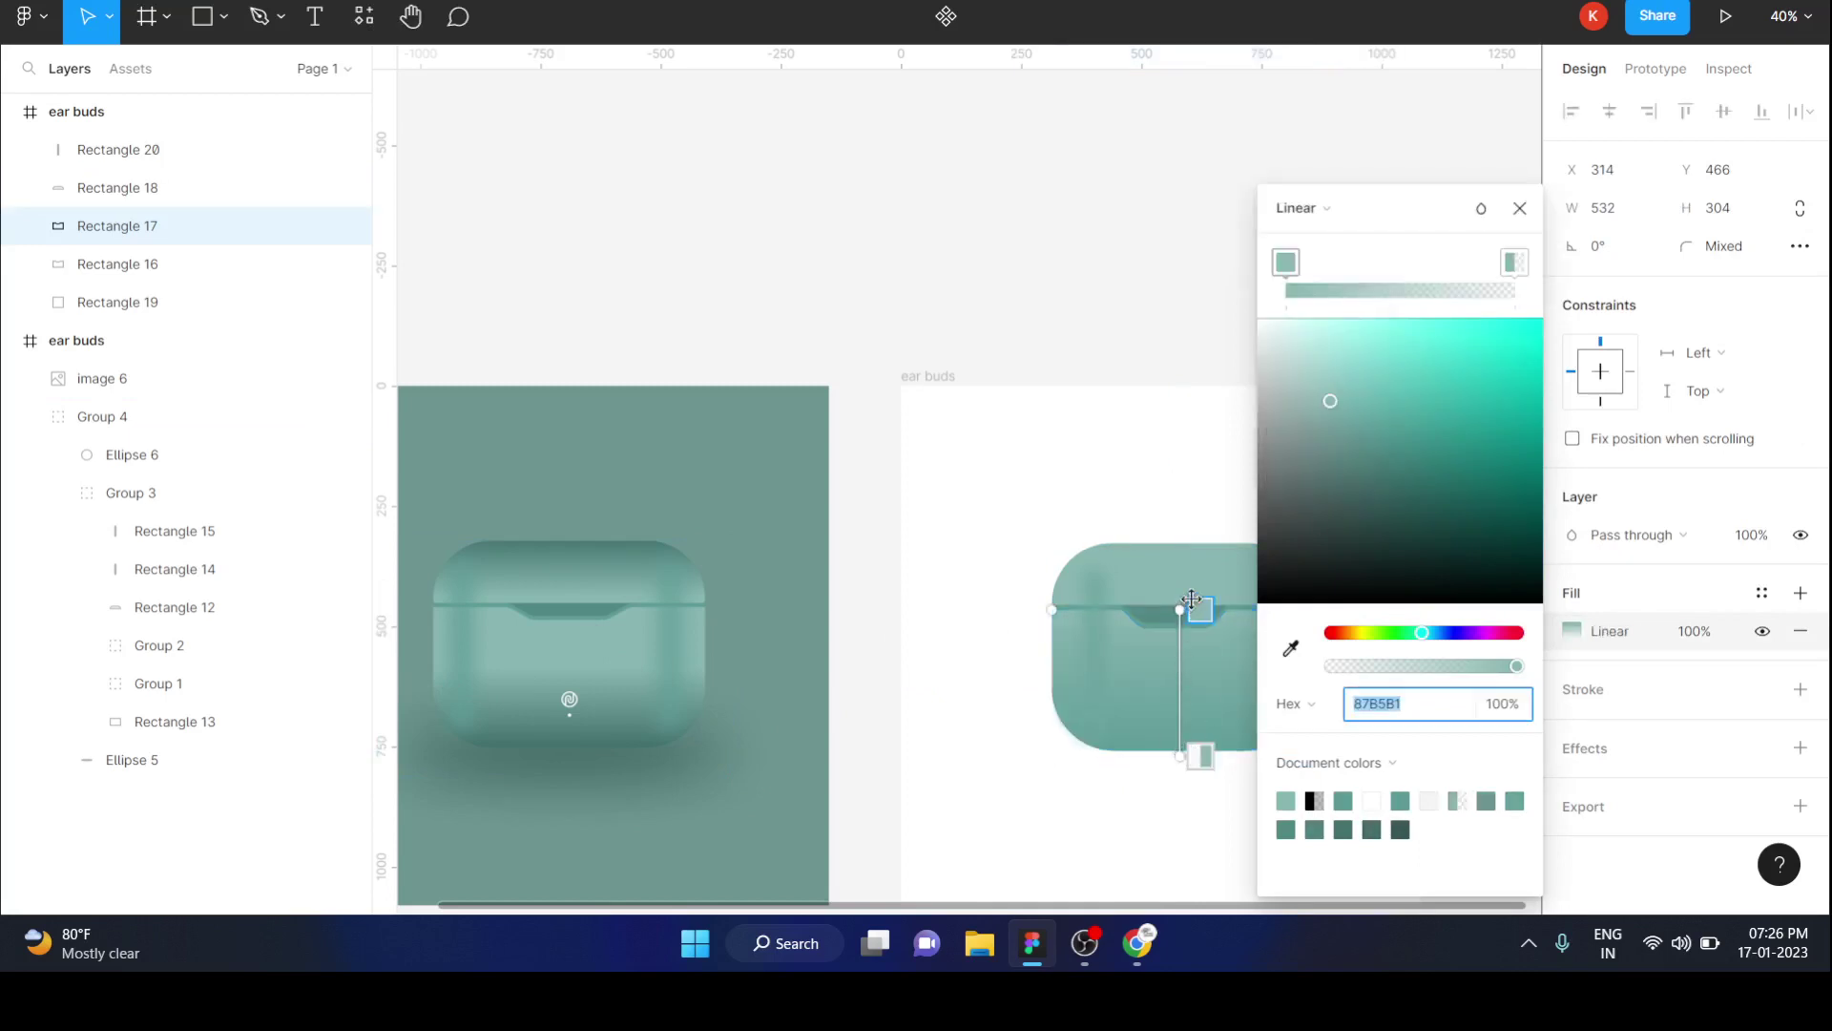
Set the gradient's end stop to 457370 sampled from the reference case's bottom edge and lighten it to 4E8581.
left_click(1515, 264)
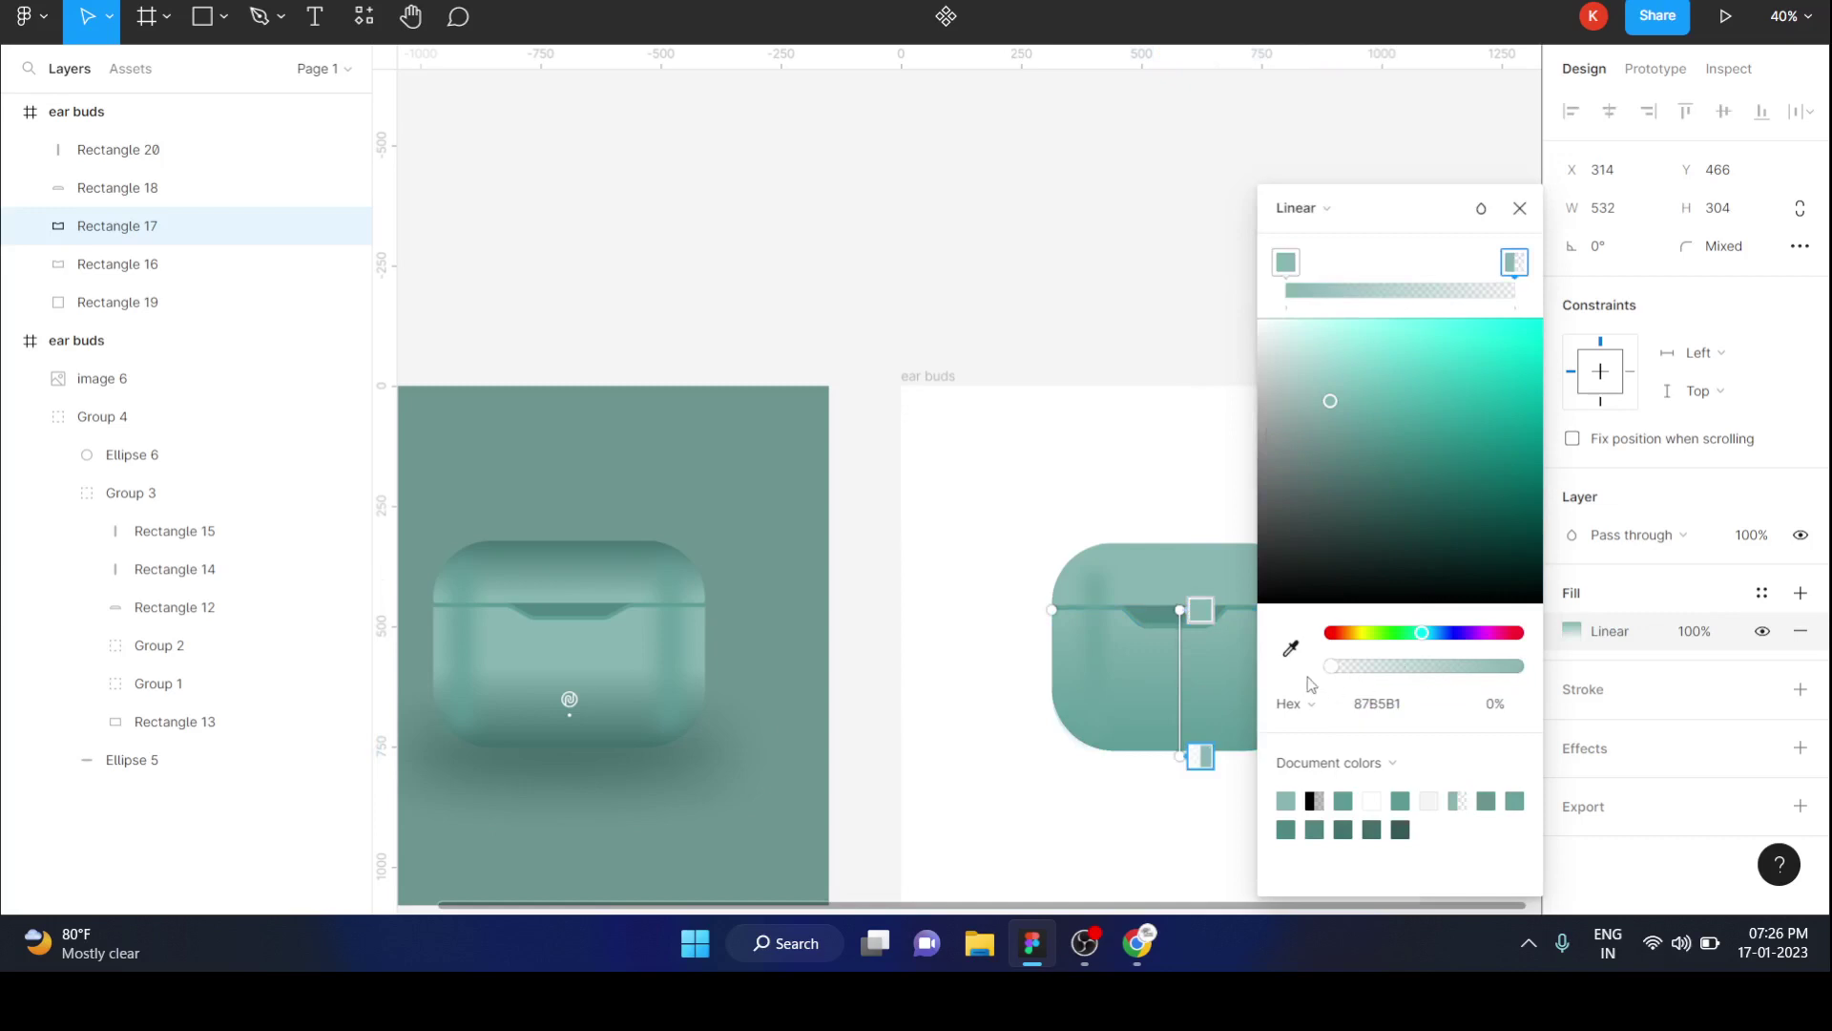
left_click(1292, 649)
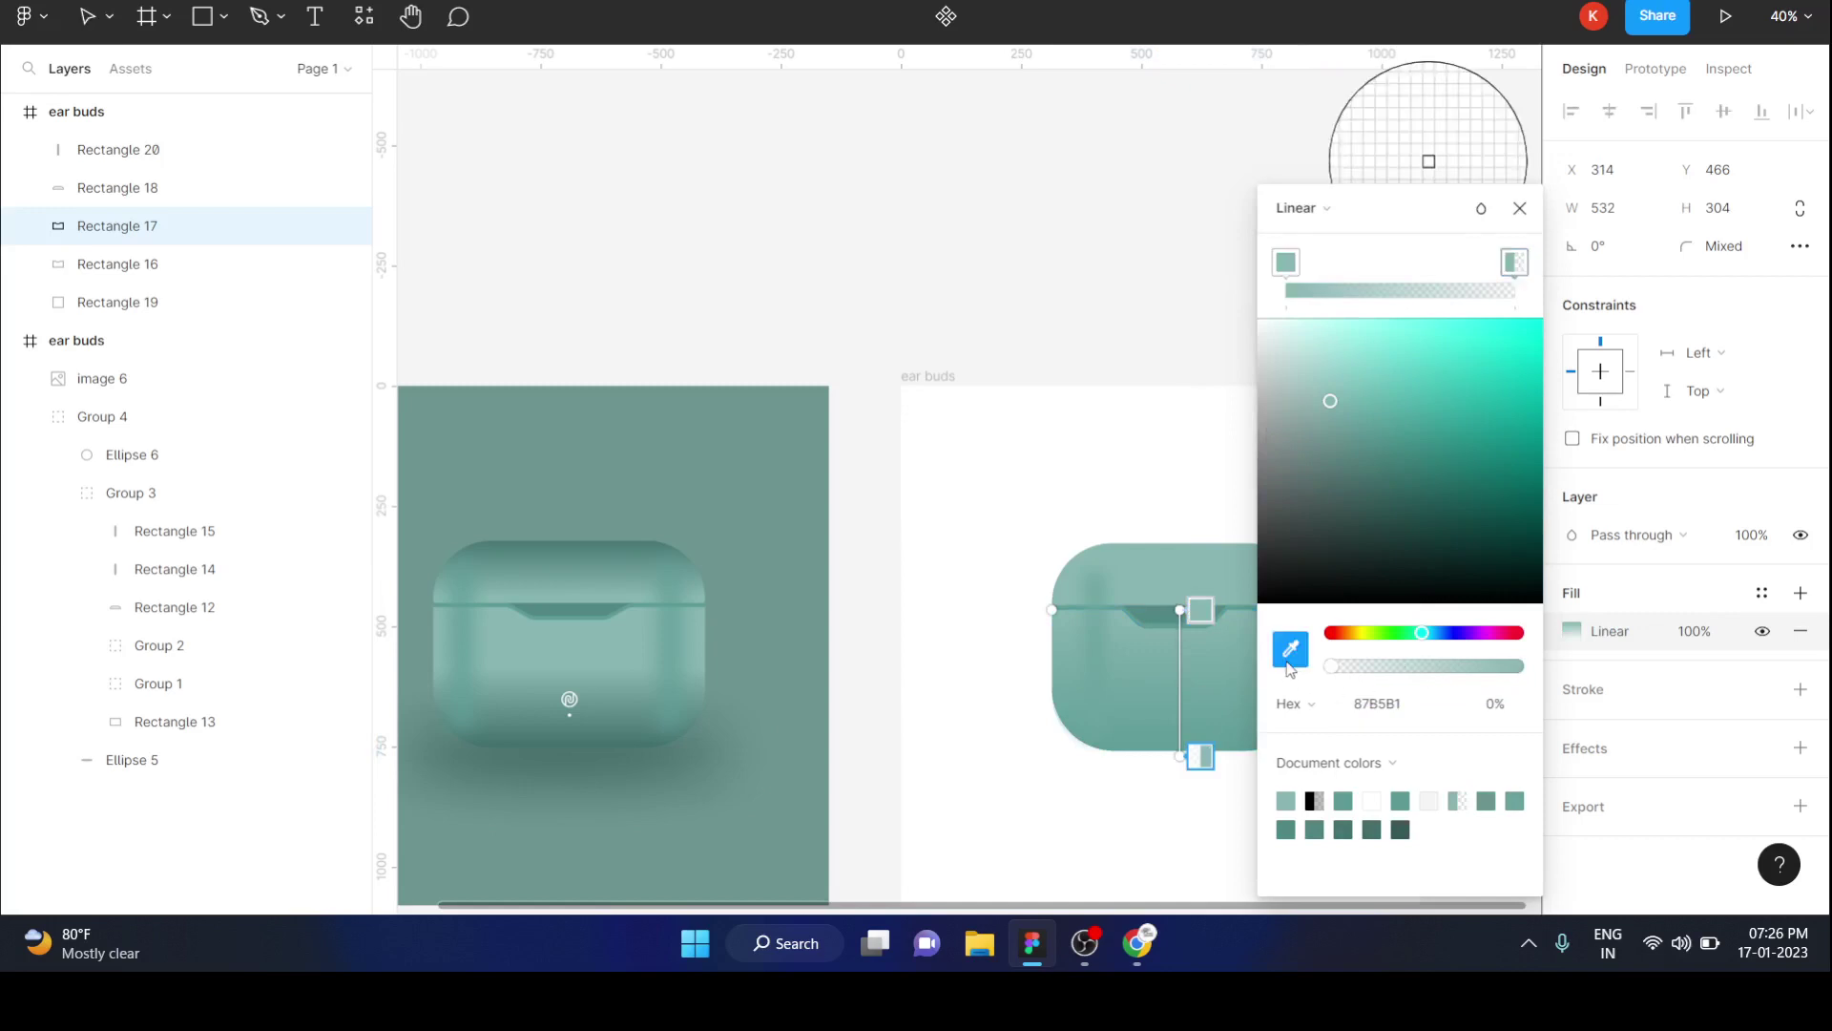
left_click(645, 740)
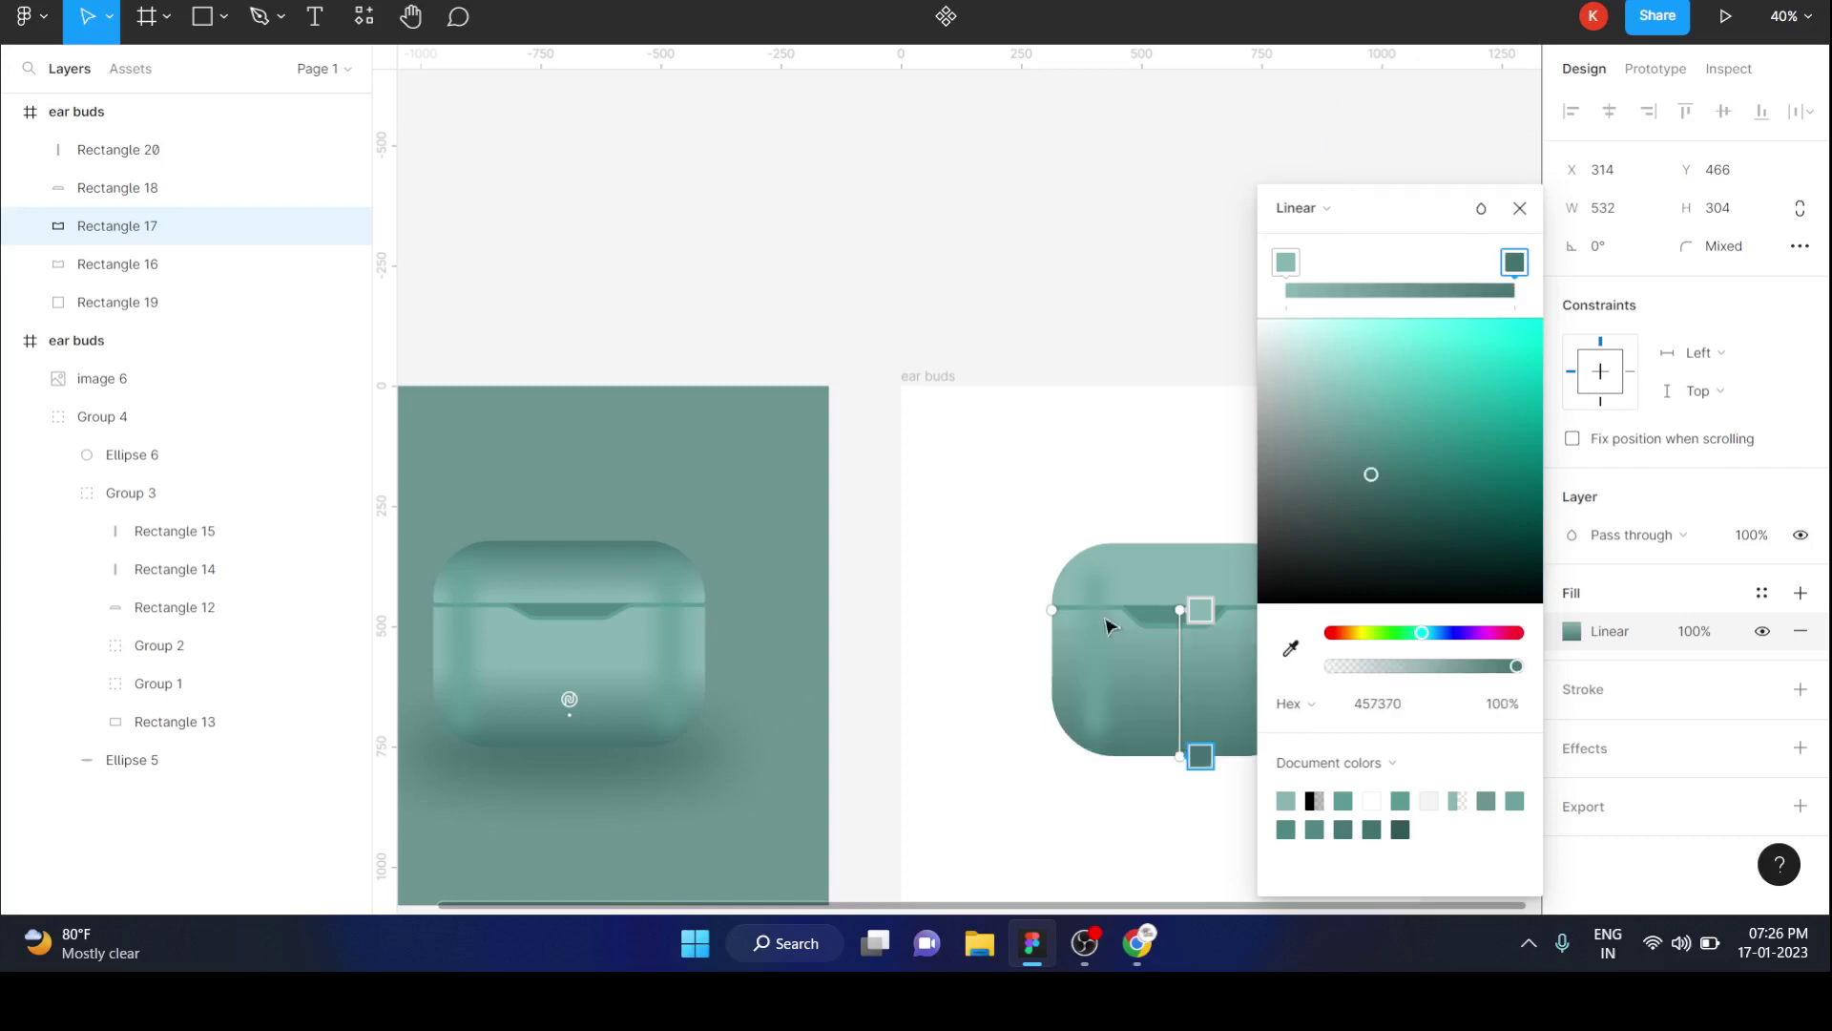
left_click_drag(1376, 473, 1375, 456)
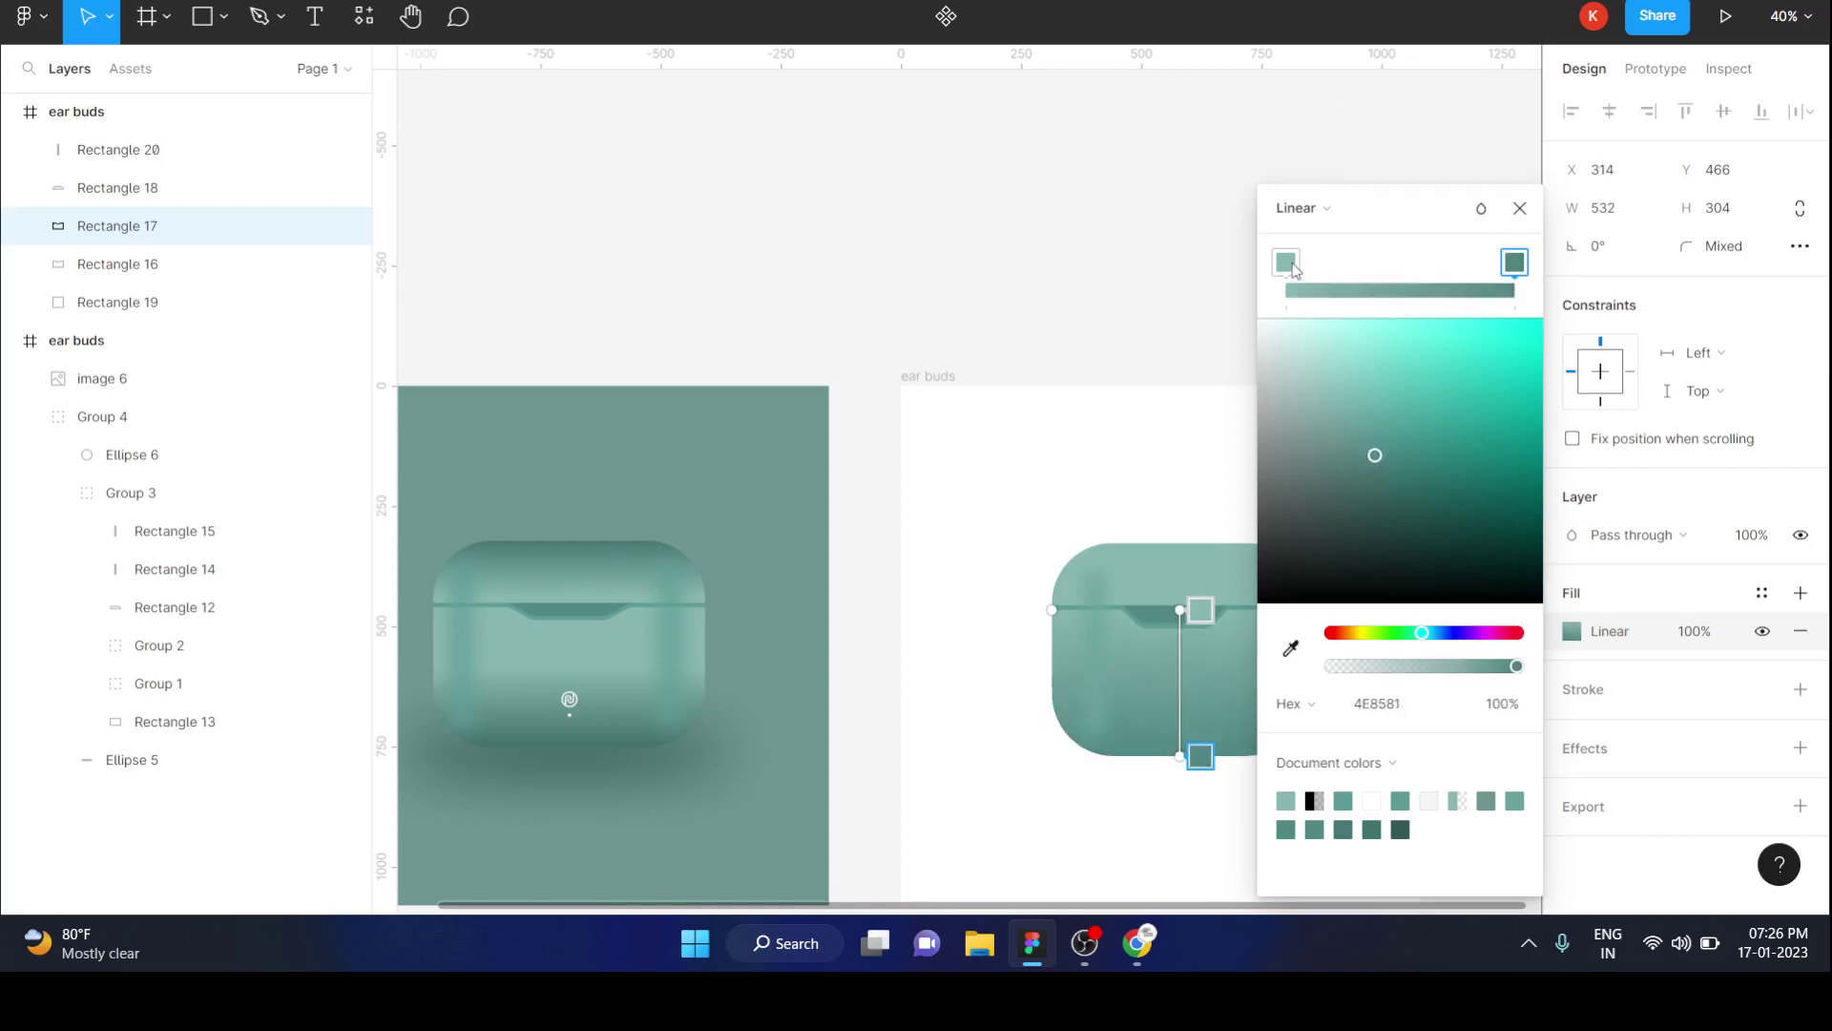
Lighten the start stop of the lower body's gradient slightly.
left_click(1287, 263)
left_click(1290, 649)
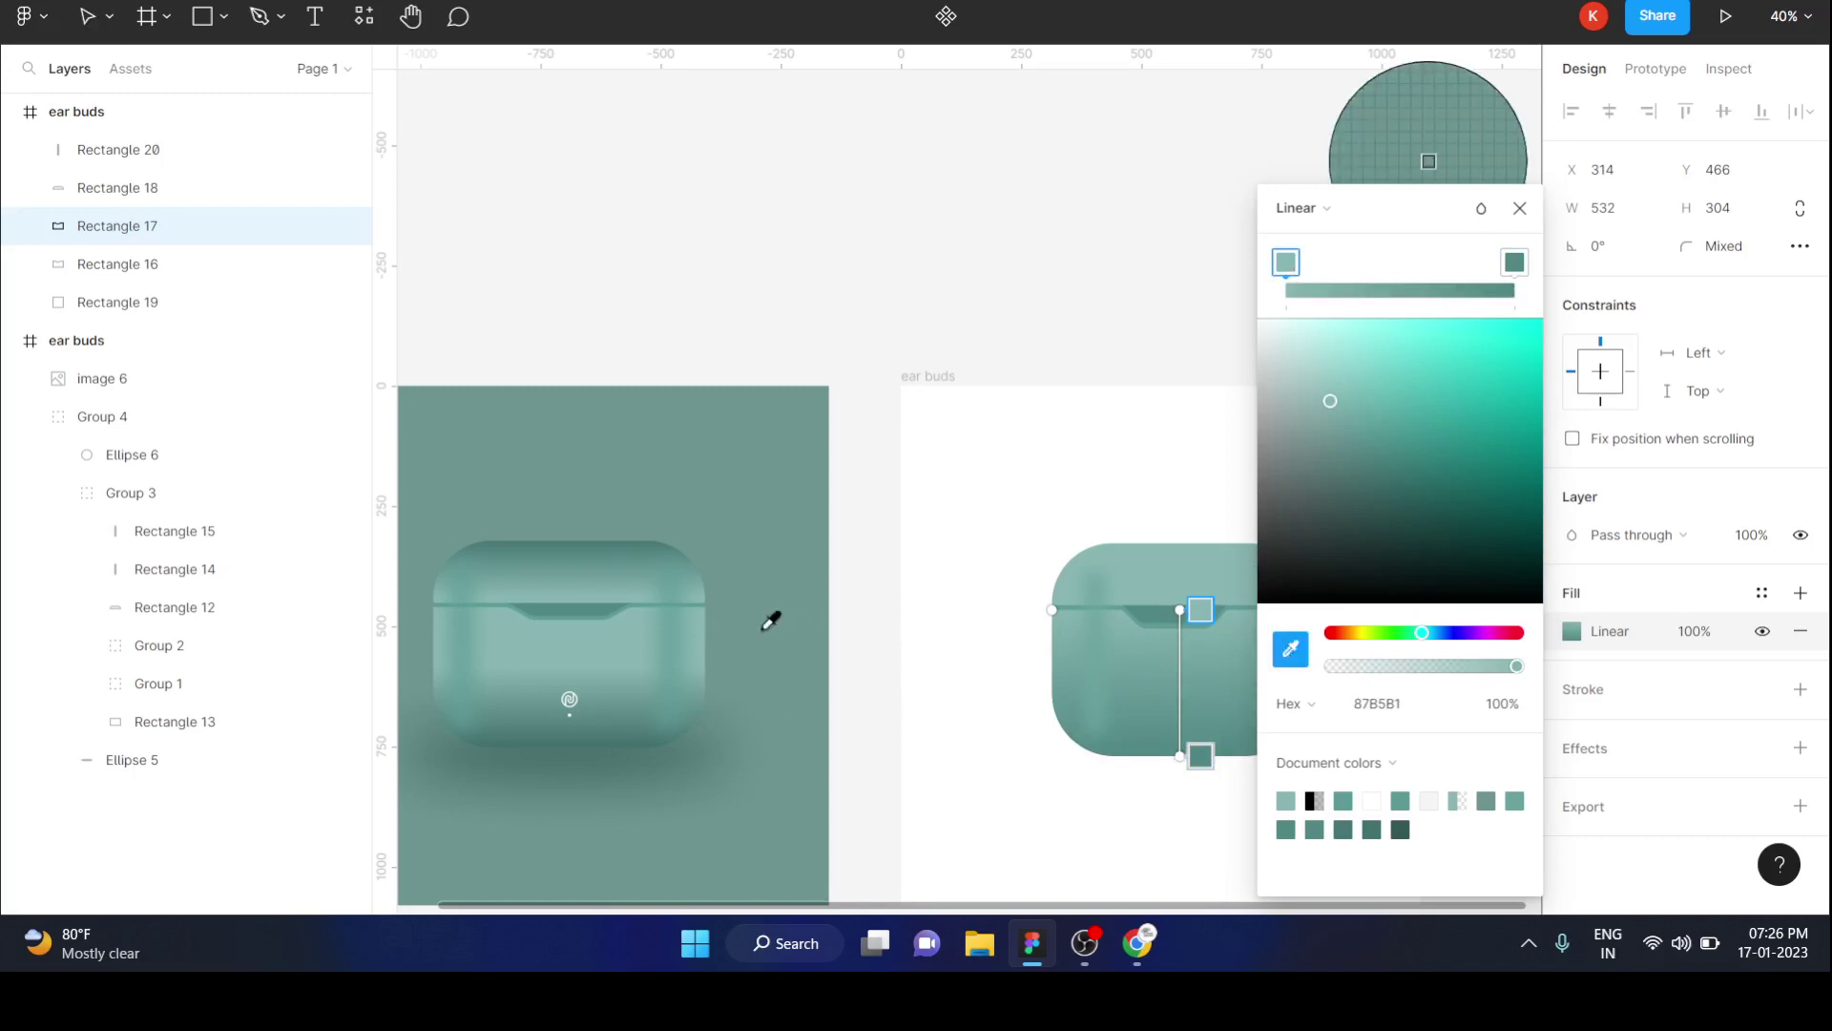
key("Escape")
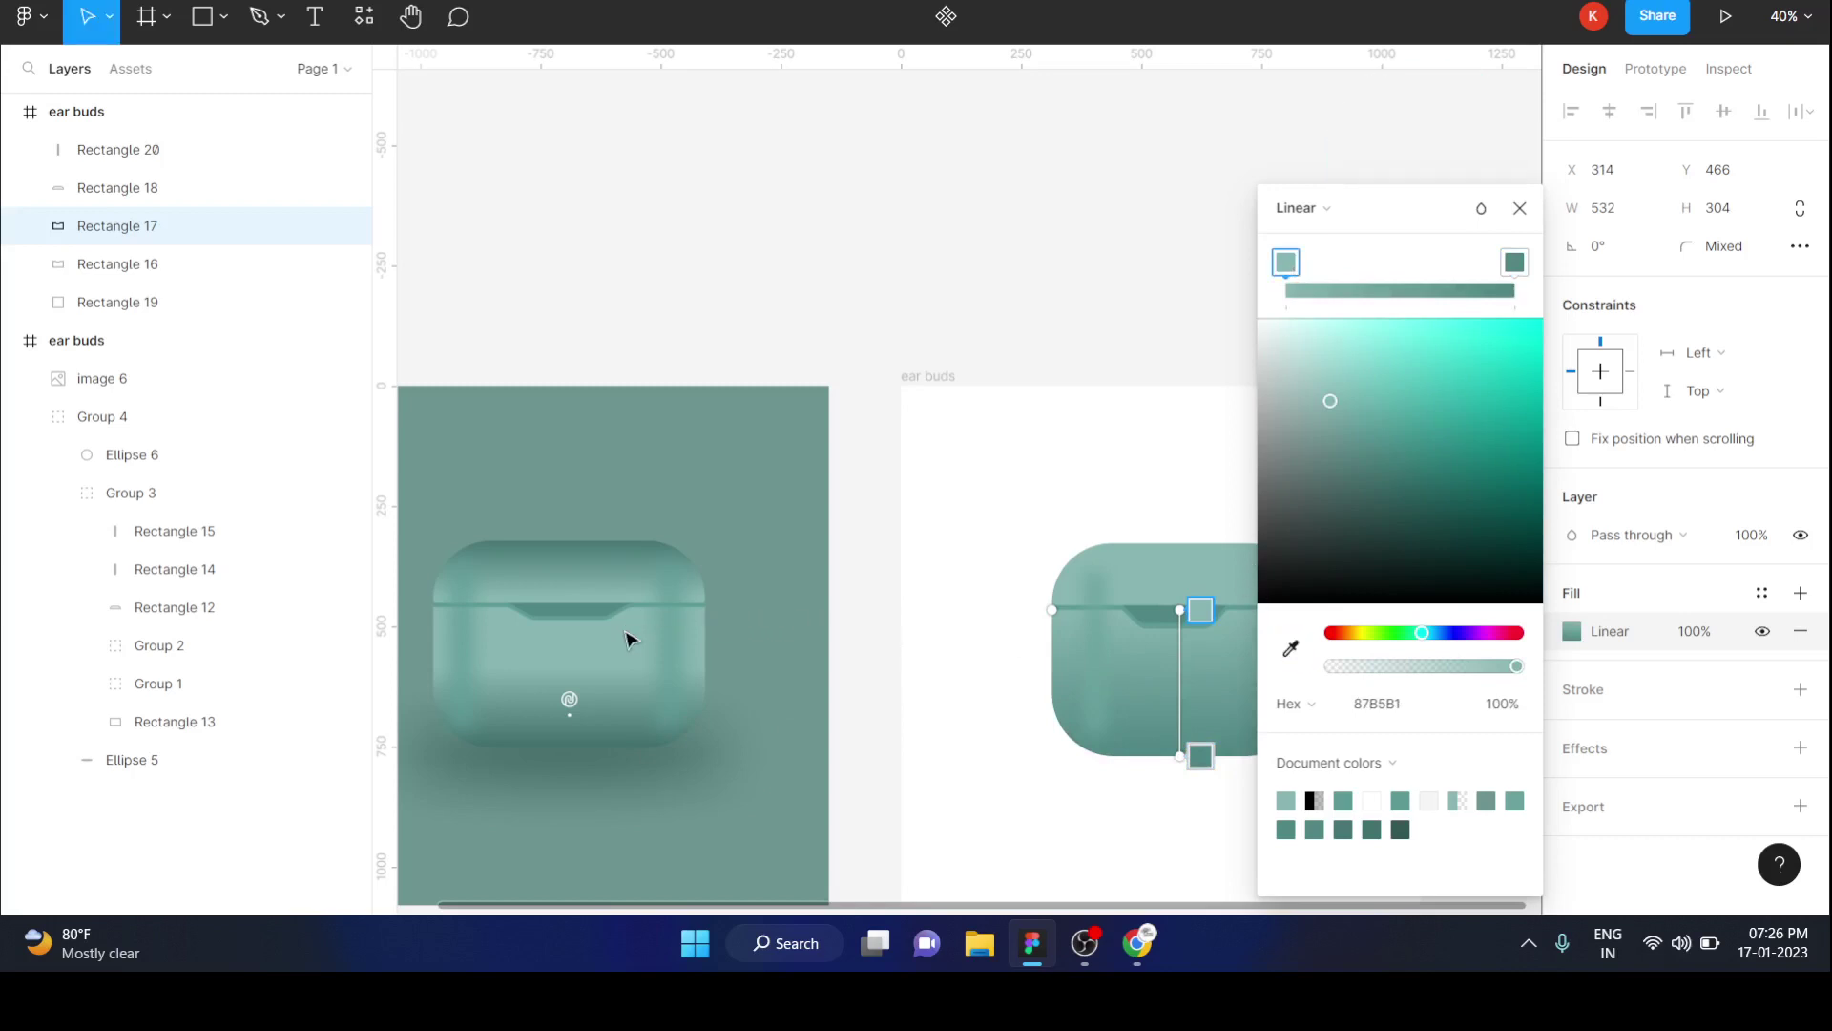
left_click(1291, 649)
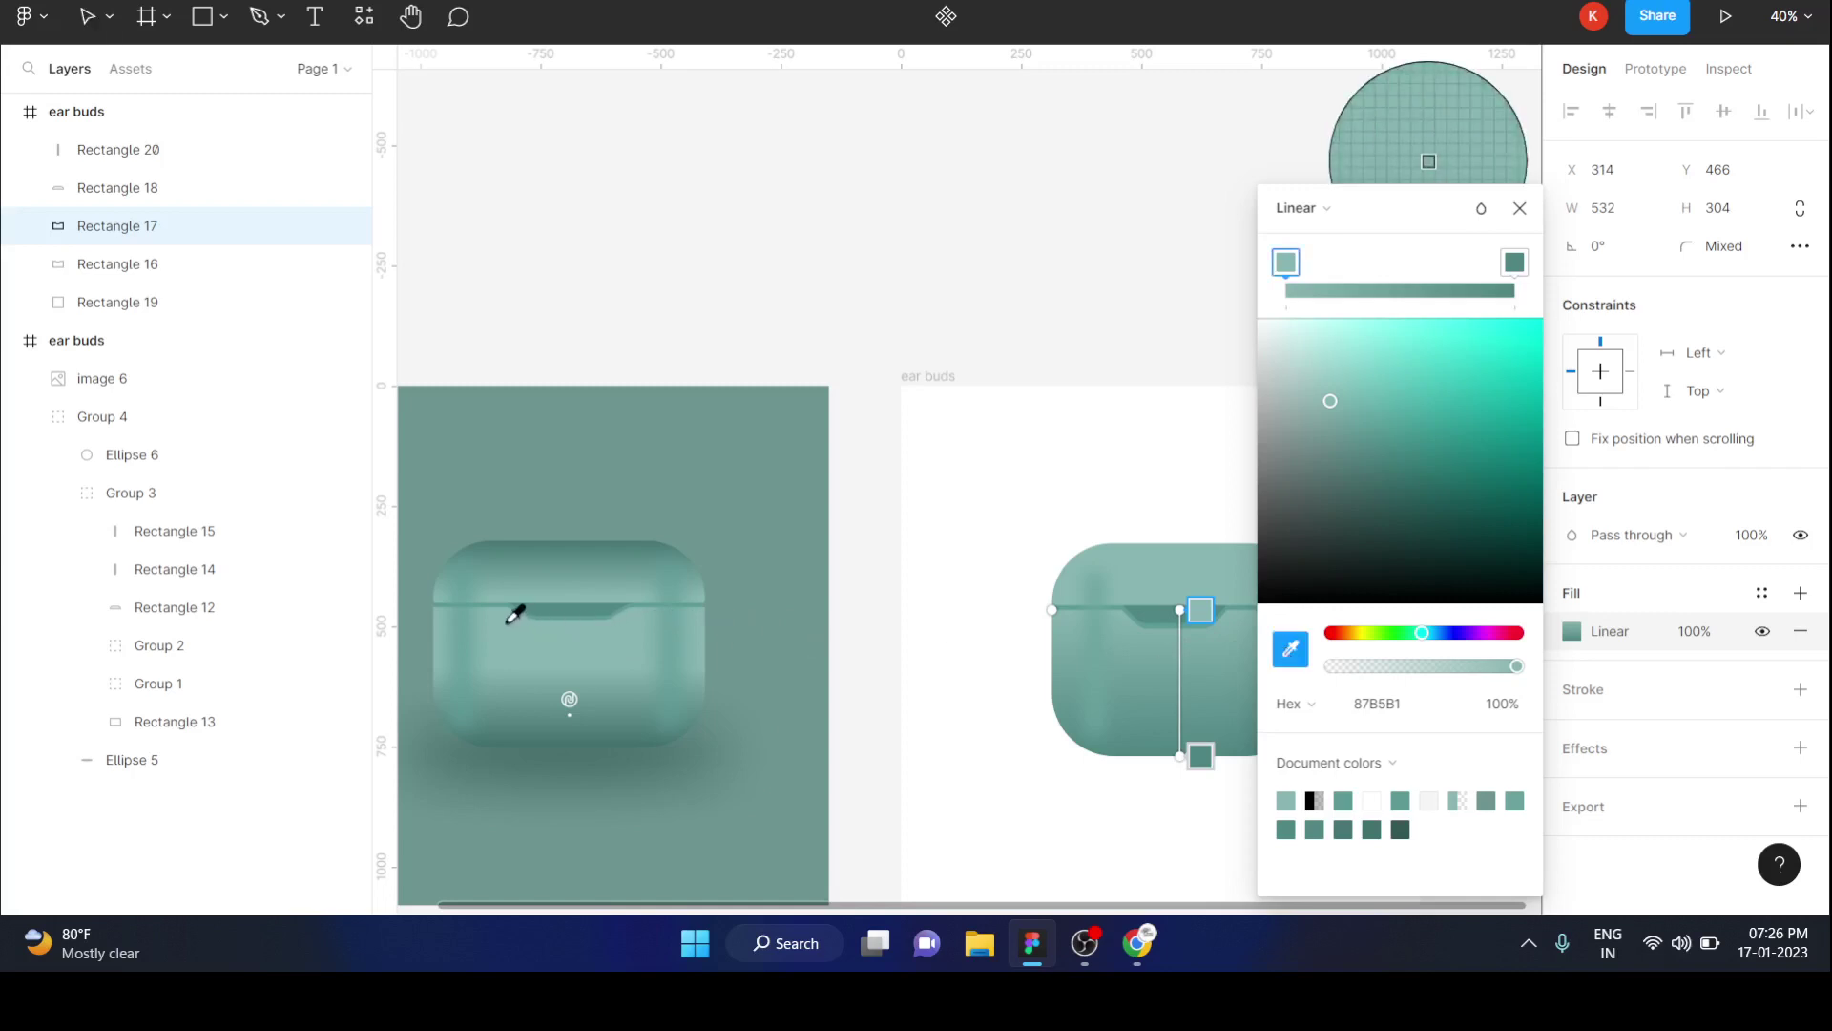
key("Escape")
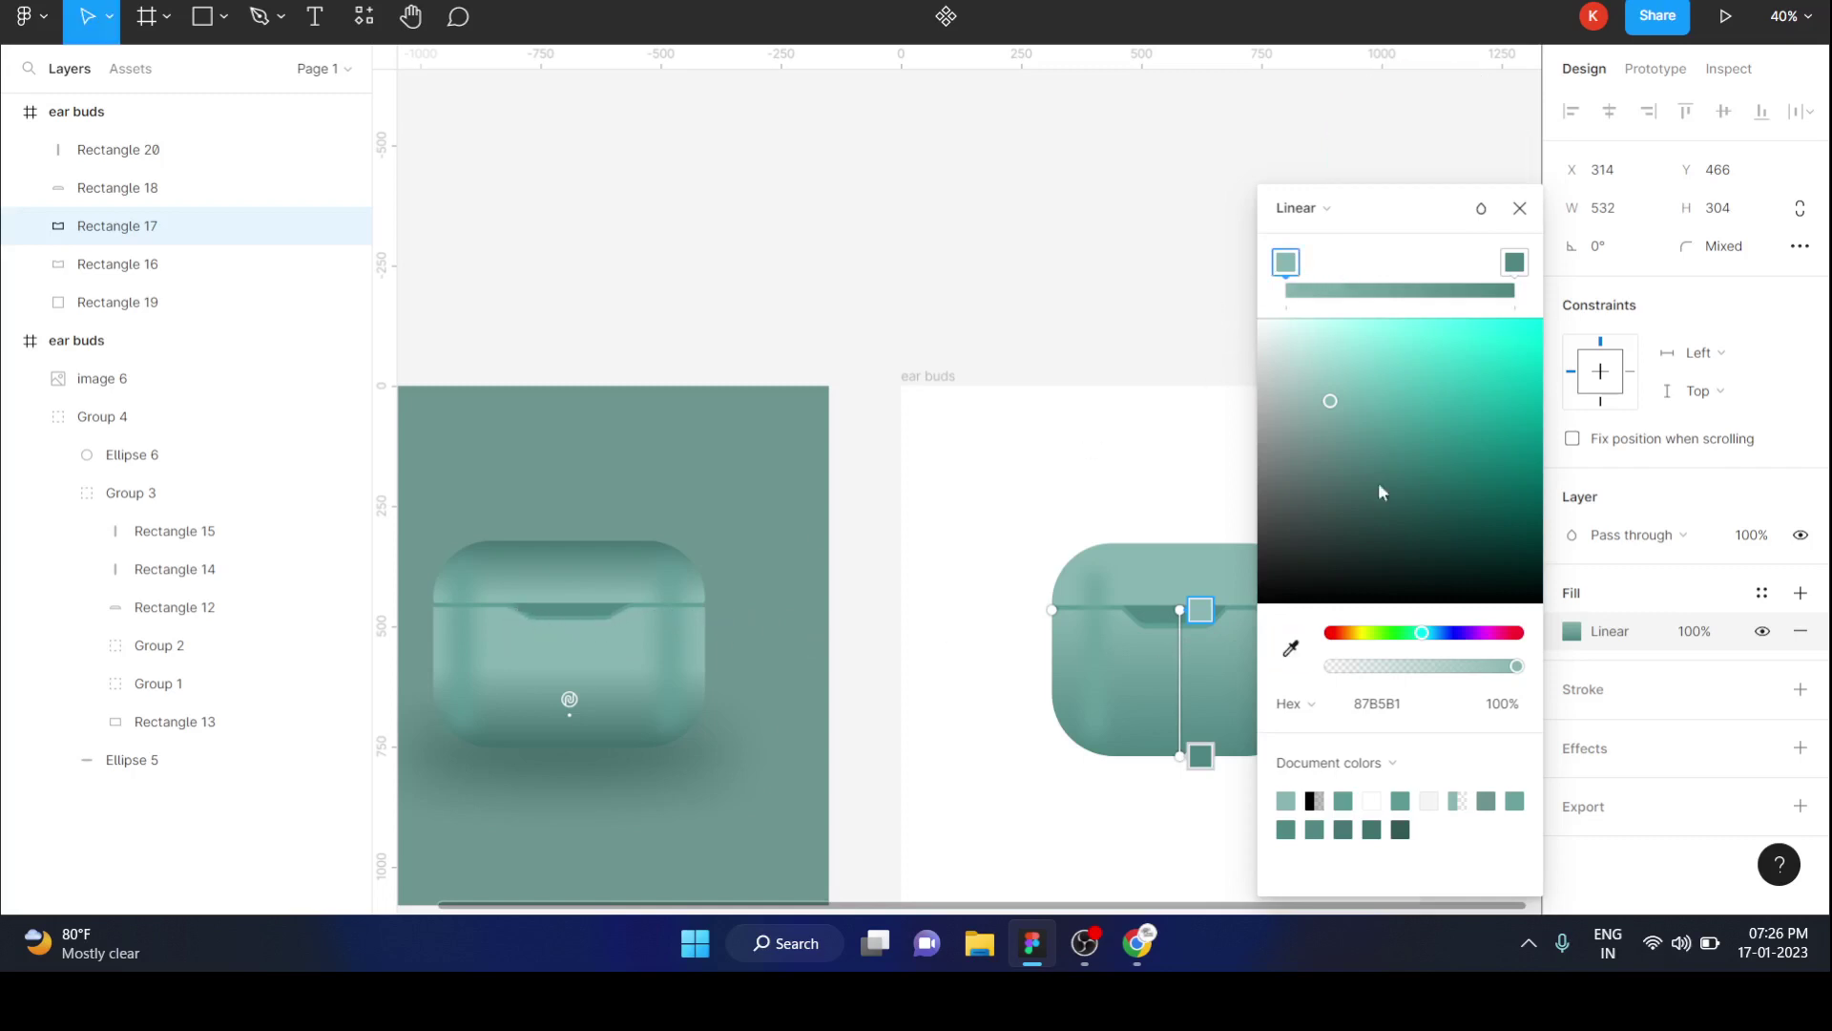
left_click_drag(1332, 409, 1322, 406)
Recolor the gradient's end stop with 507F7C sampled near the lower right corner of the reference case.
left_click(1516, 261)
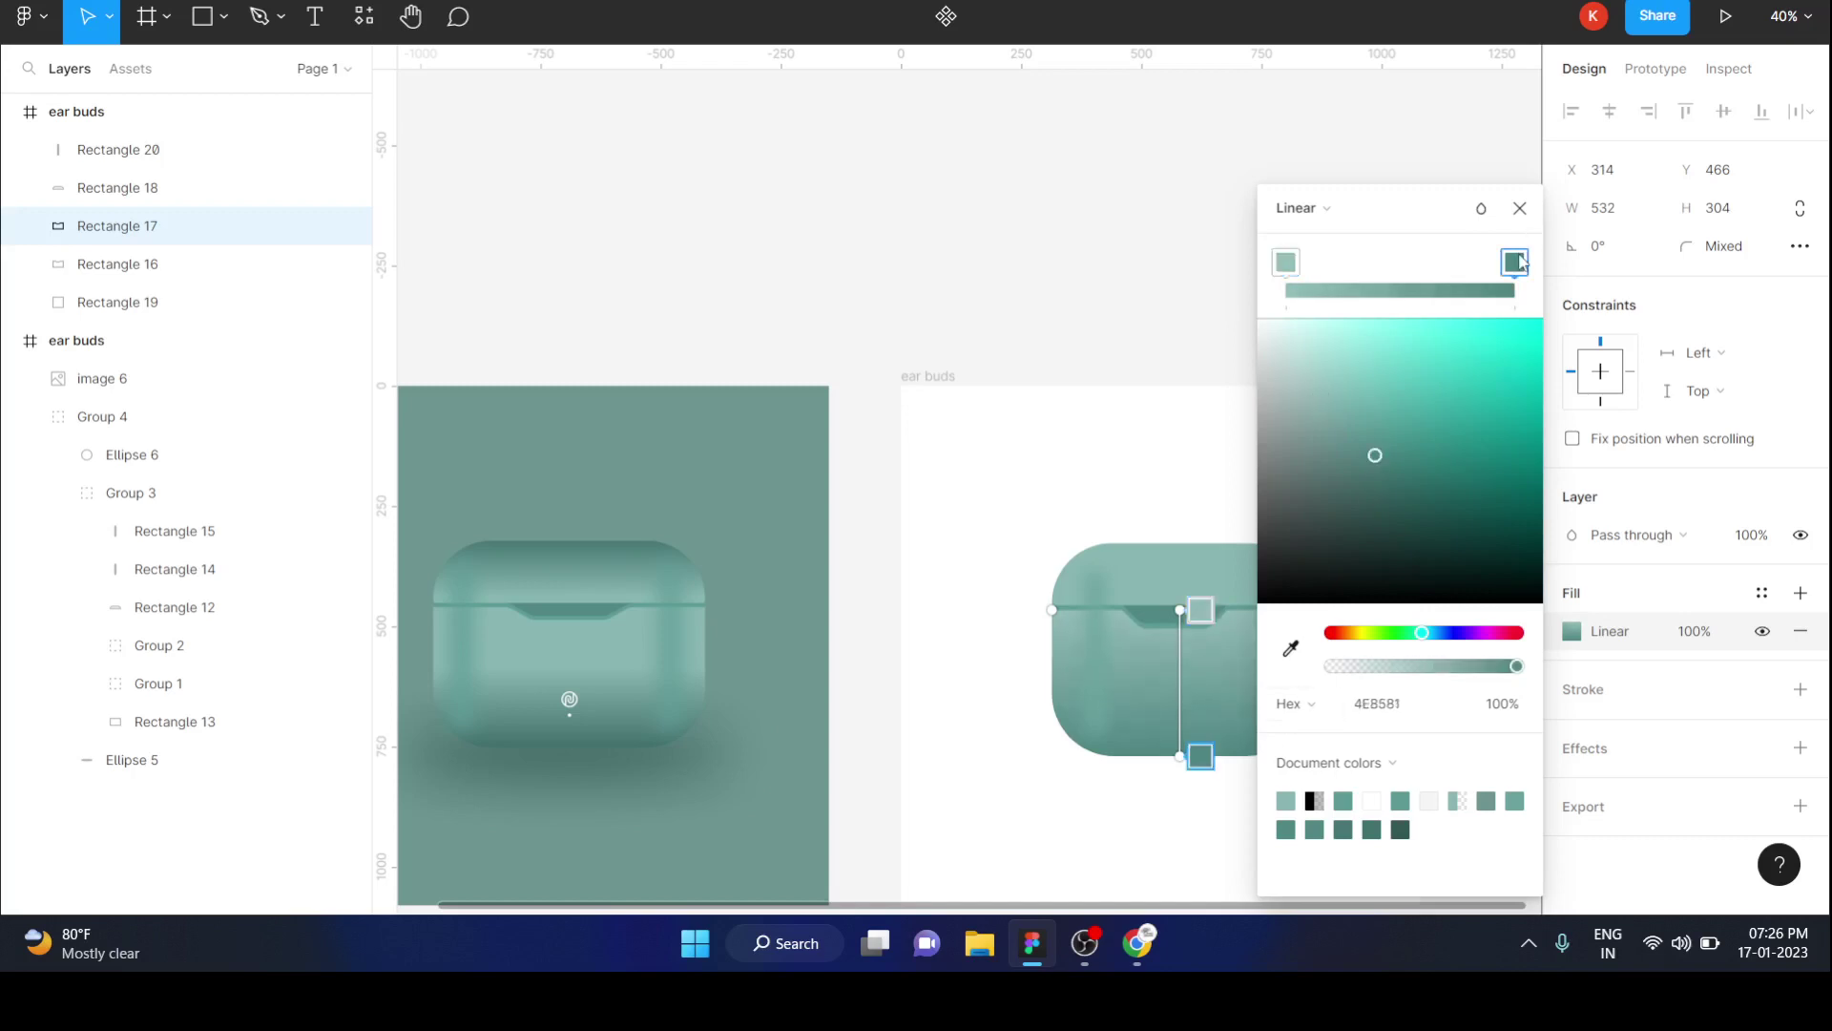
left_click(1290, 648)
left_click(654, 723)
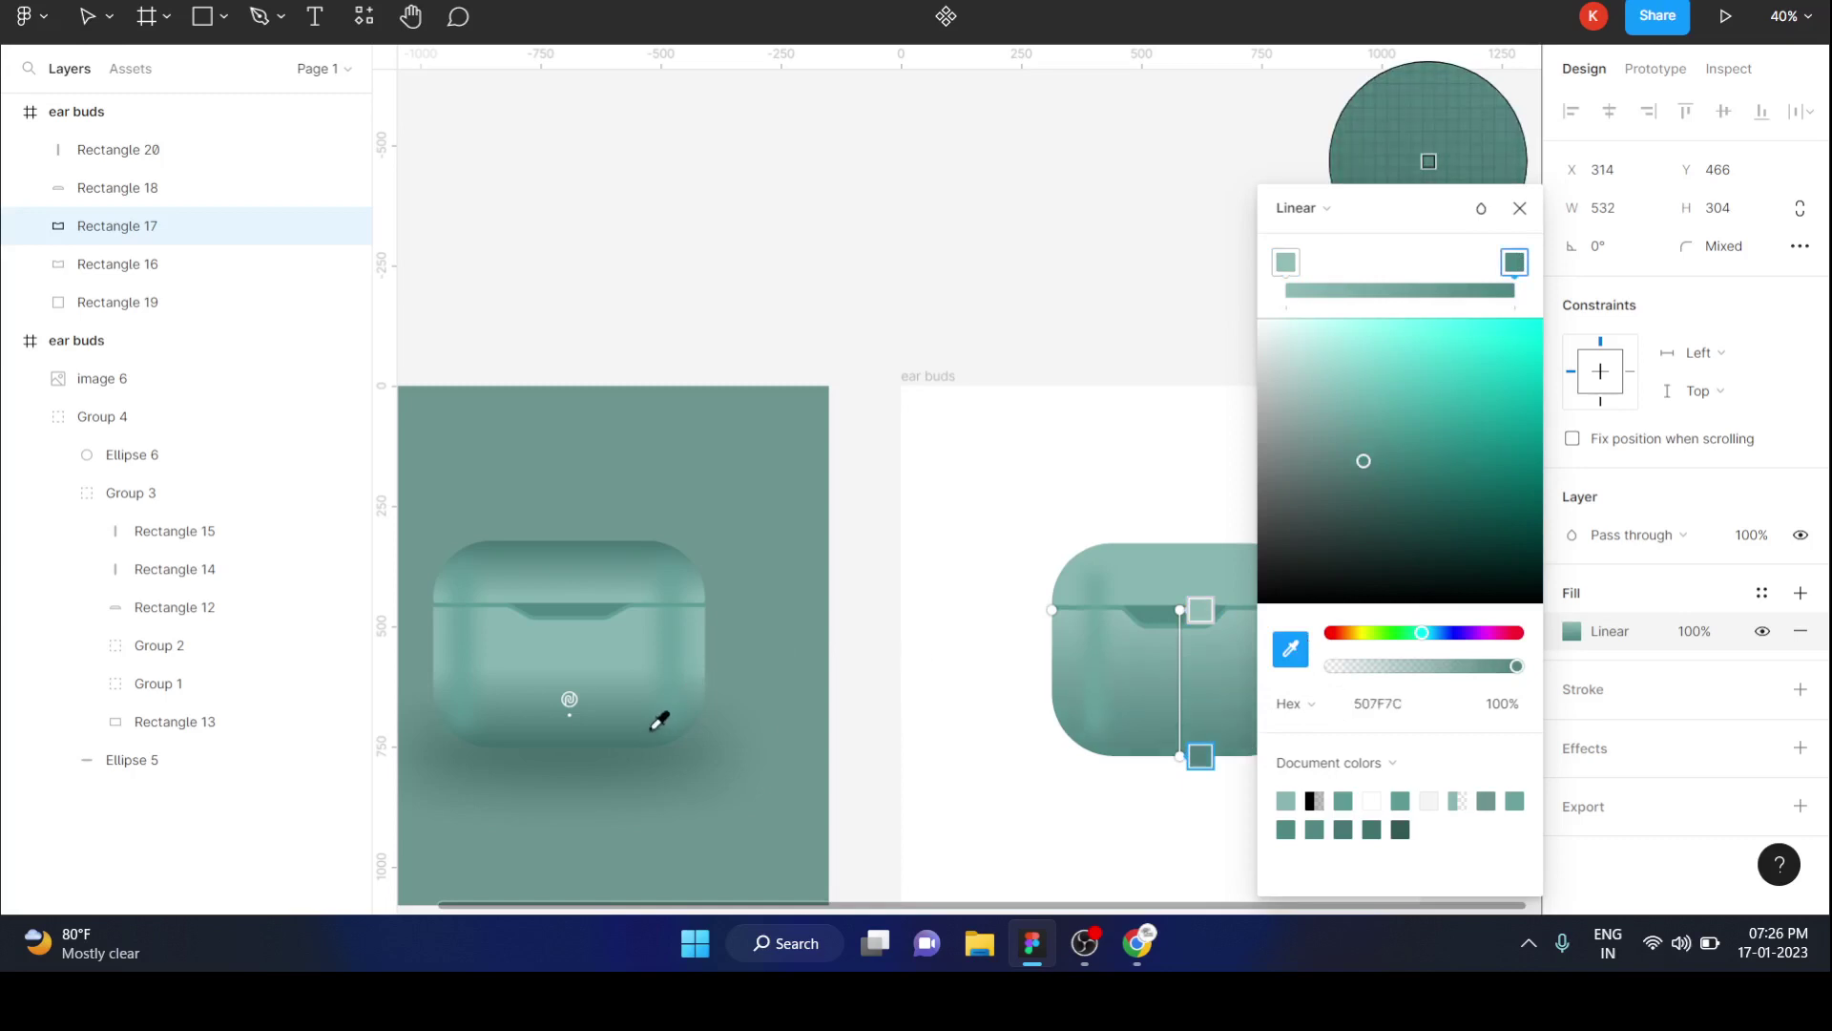
Lighten the end stop of the lower body's gradient to 548380.
left_click_drag(1365, 463, 1354, 455)
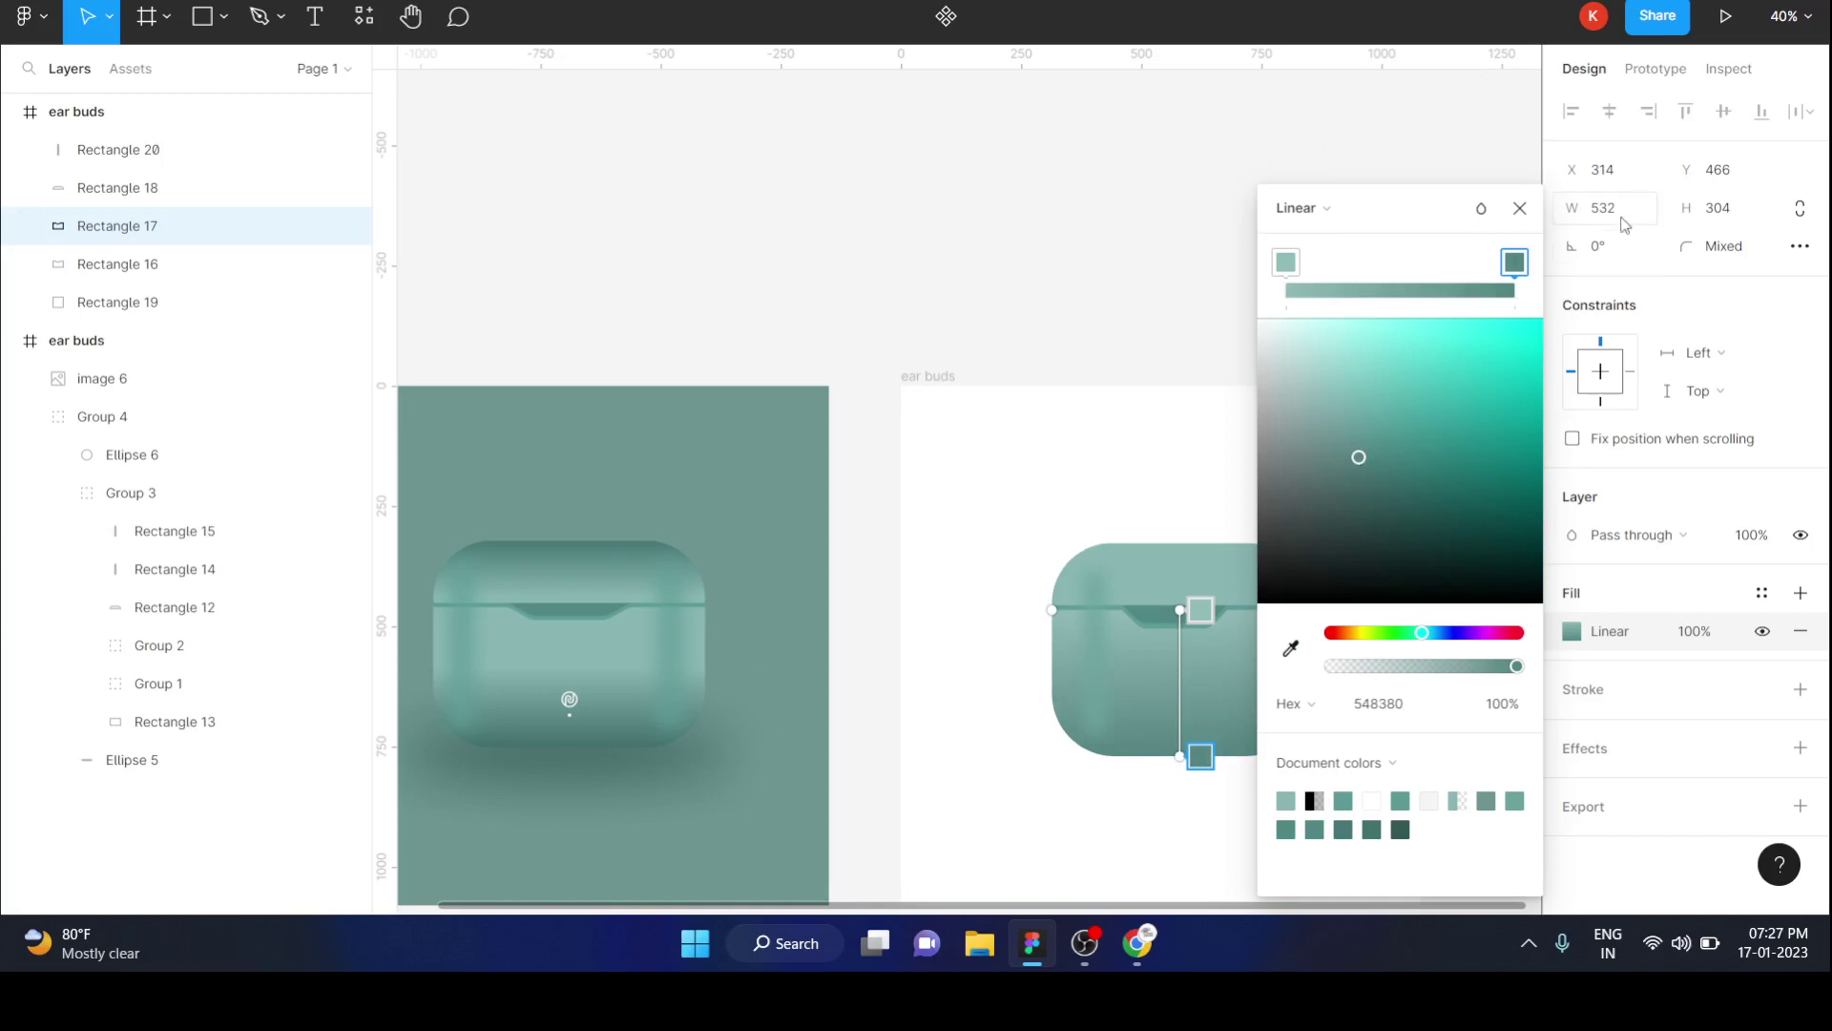
left_click(1521, 209)
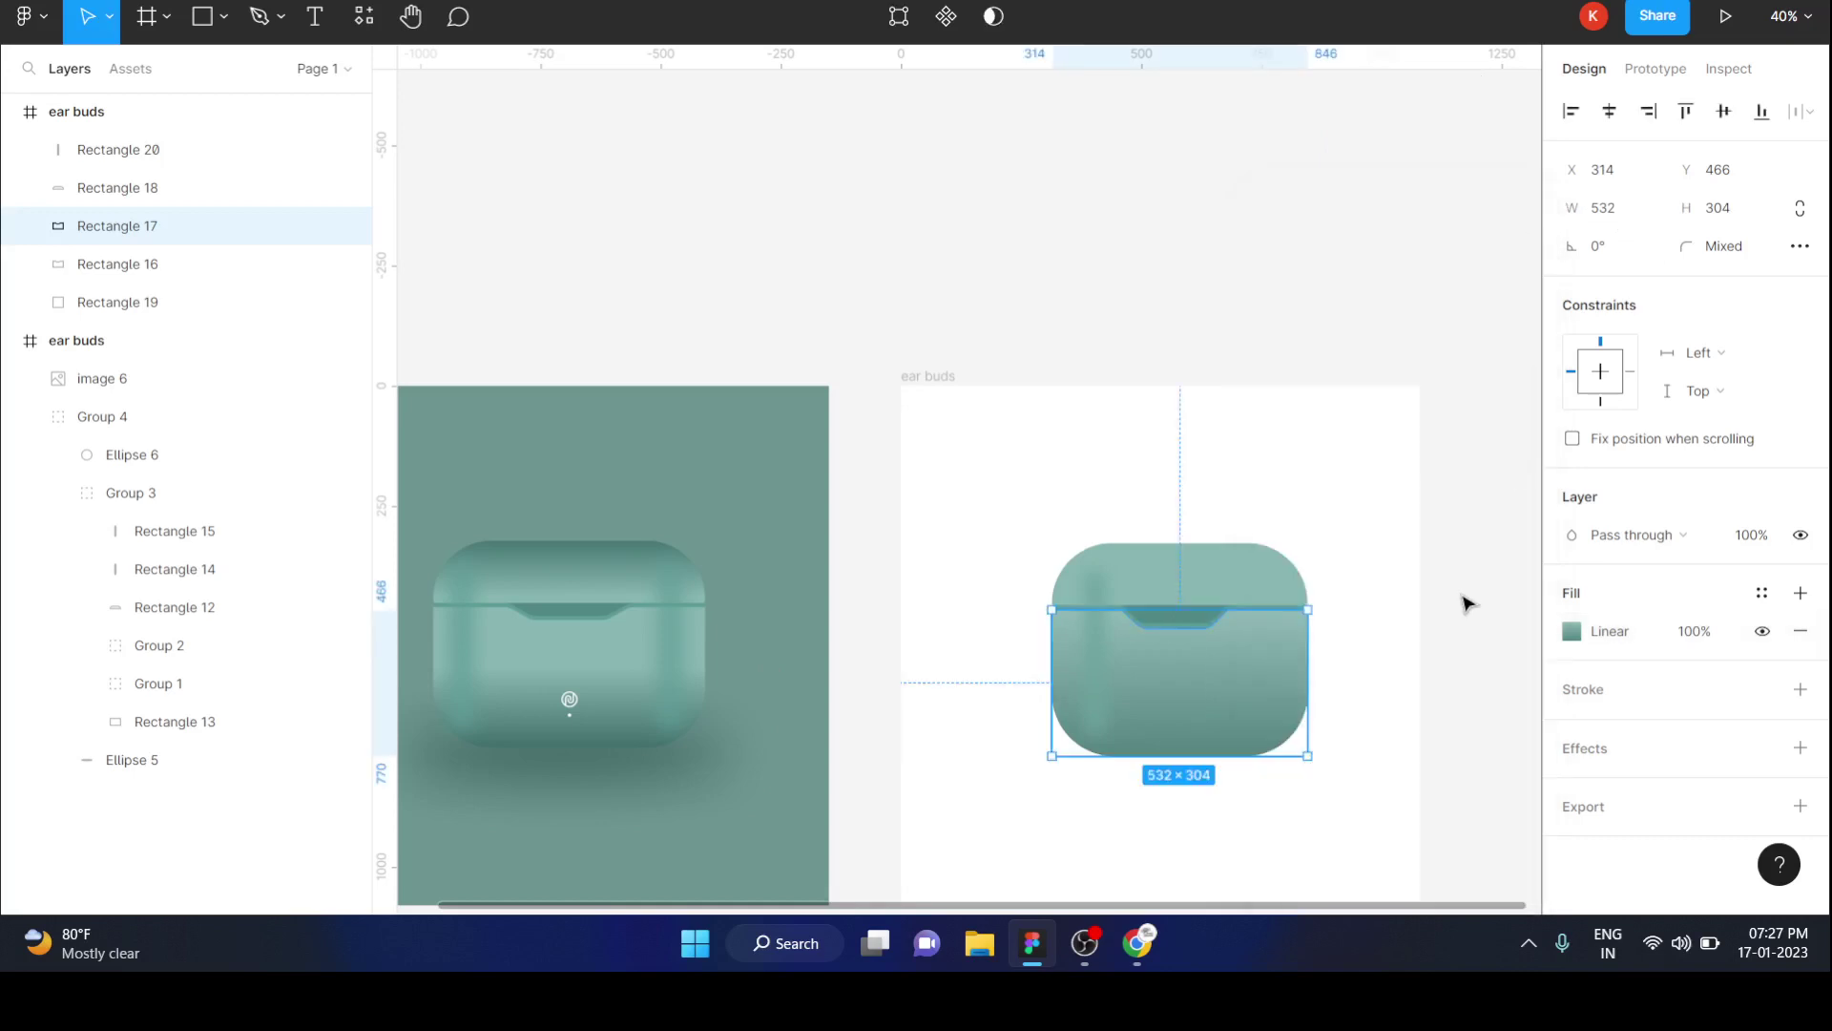
Change the fill of the case's lid from solid to a linear gradient.
scroll(1467, 603, "up", 2)
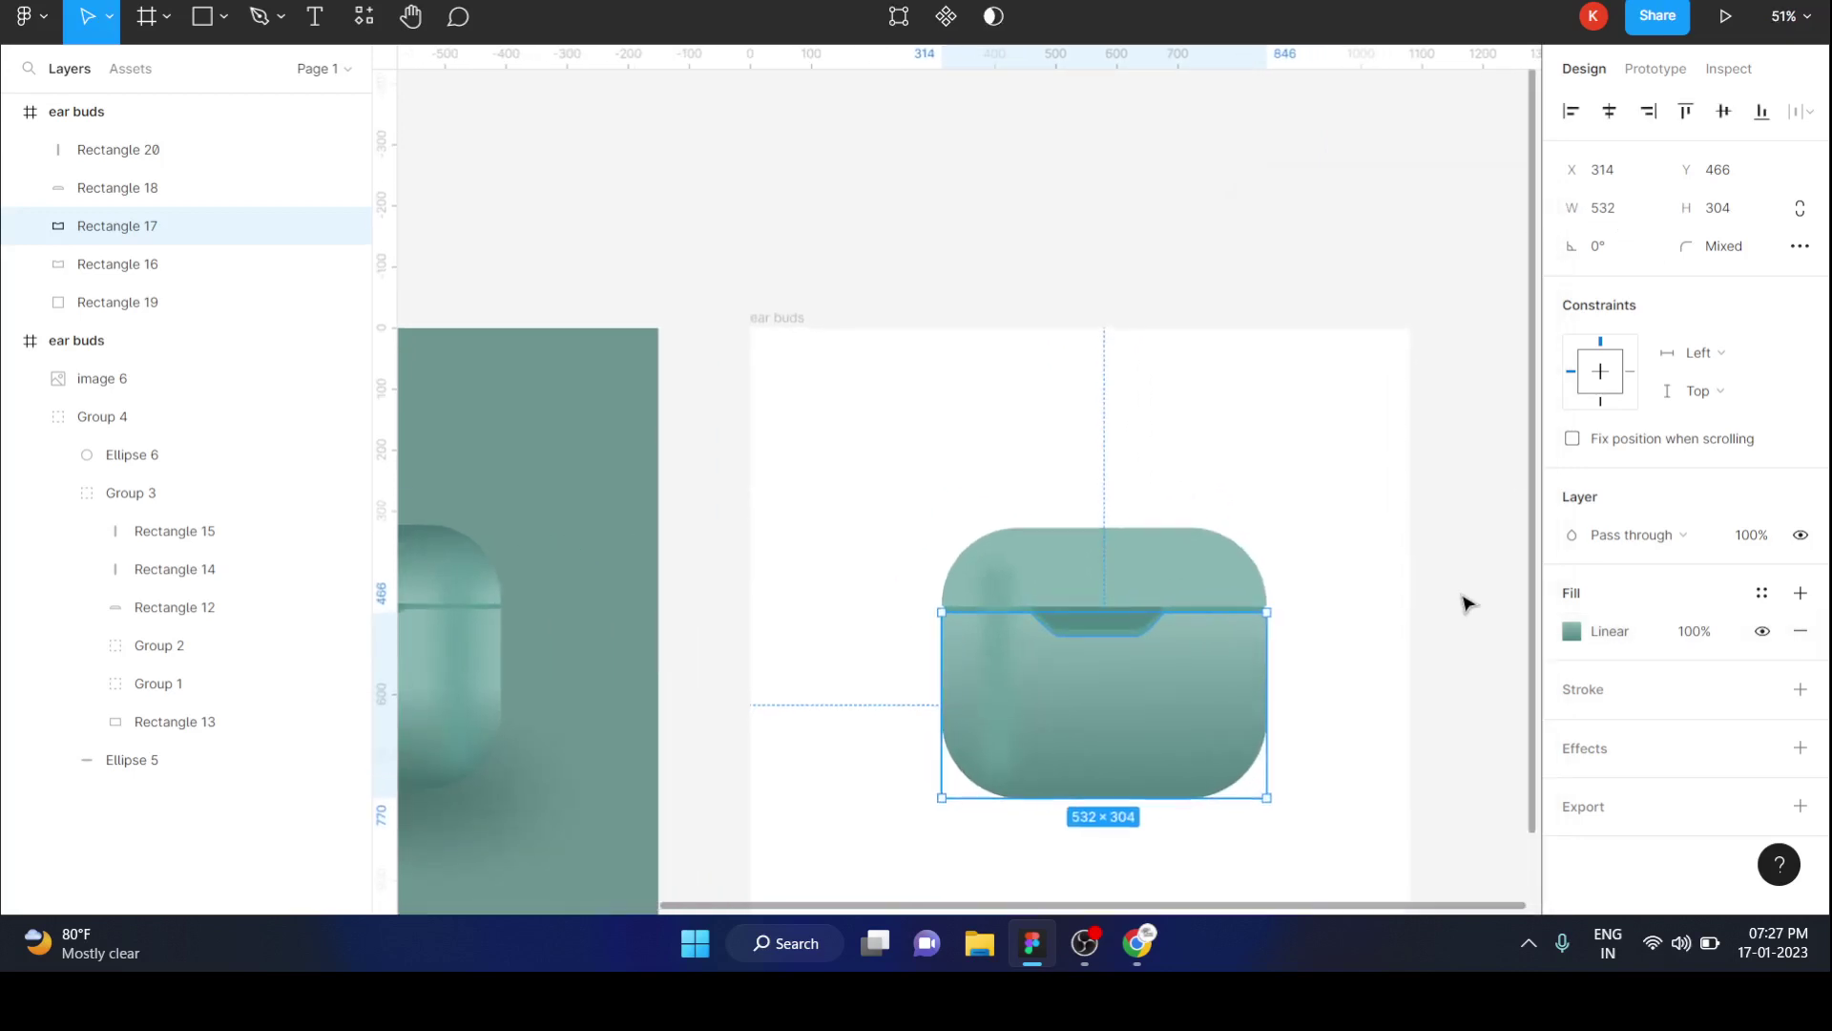
scroll(1467, 603, "down", 1)
left_click(1212, 521)
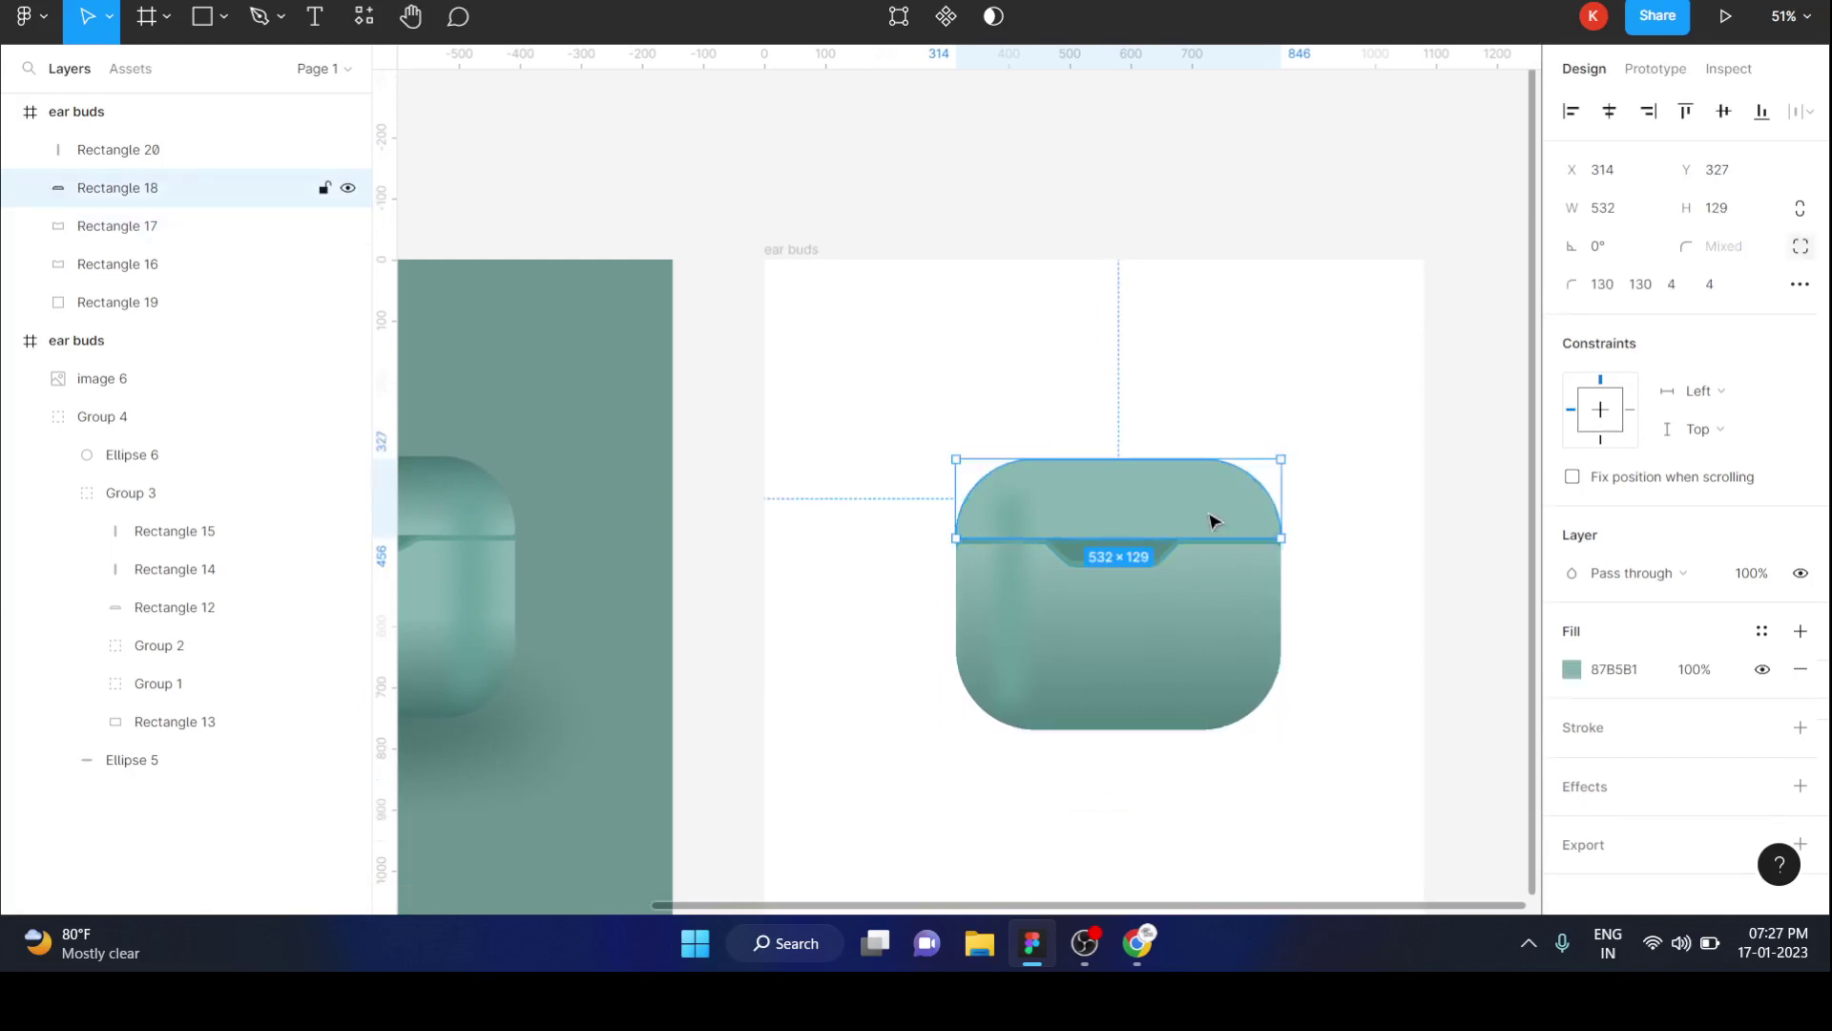
left_click(1573, 669)
left_click(1338, 302)
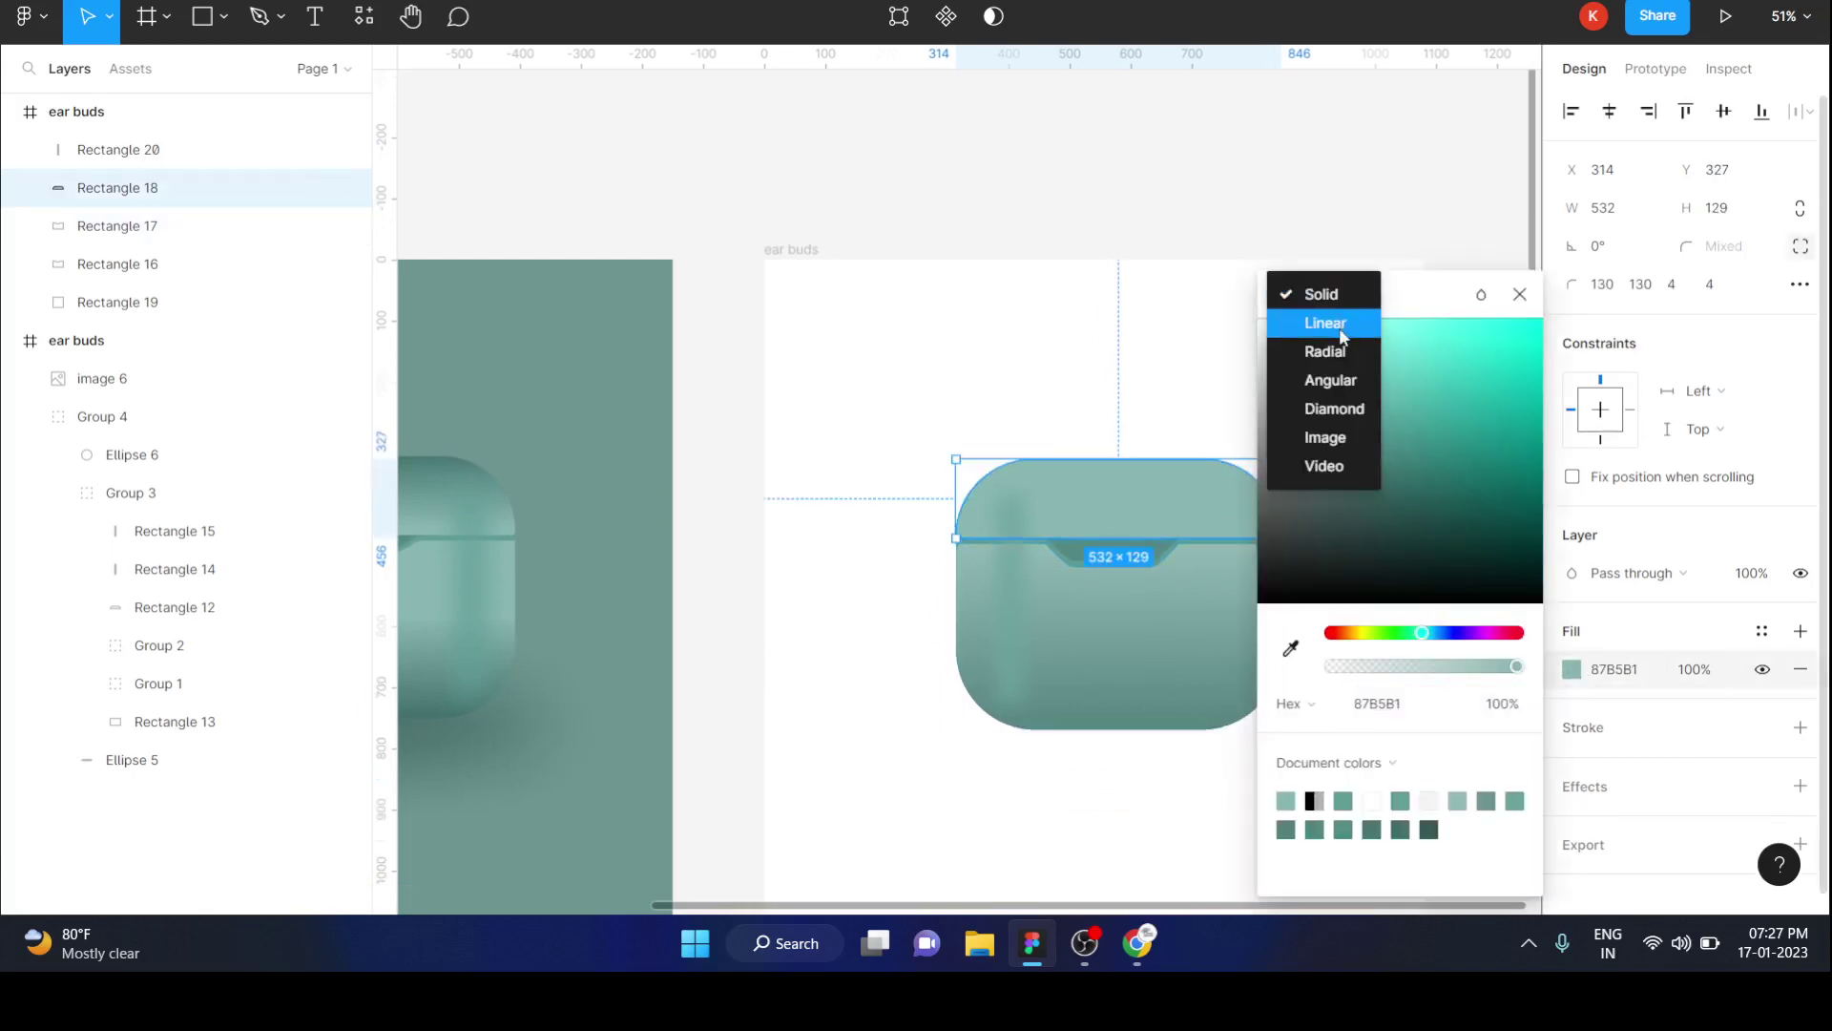
left_click(1338, 328)
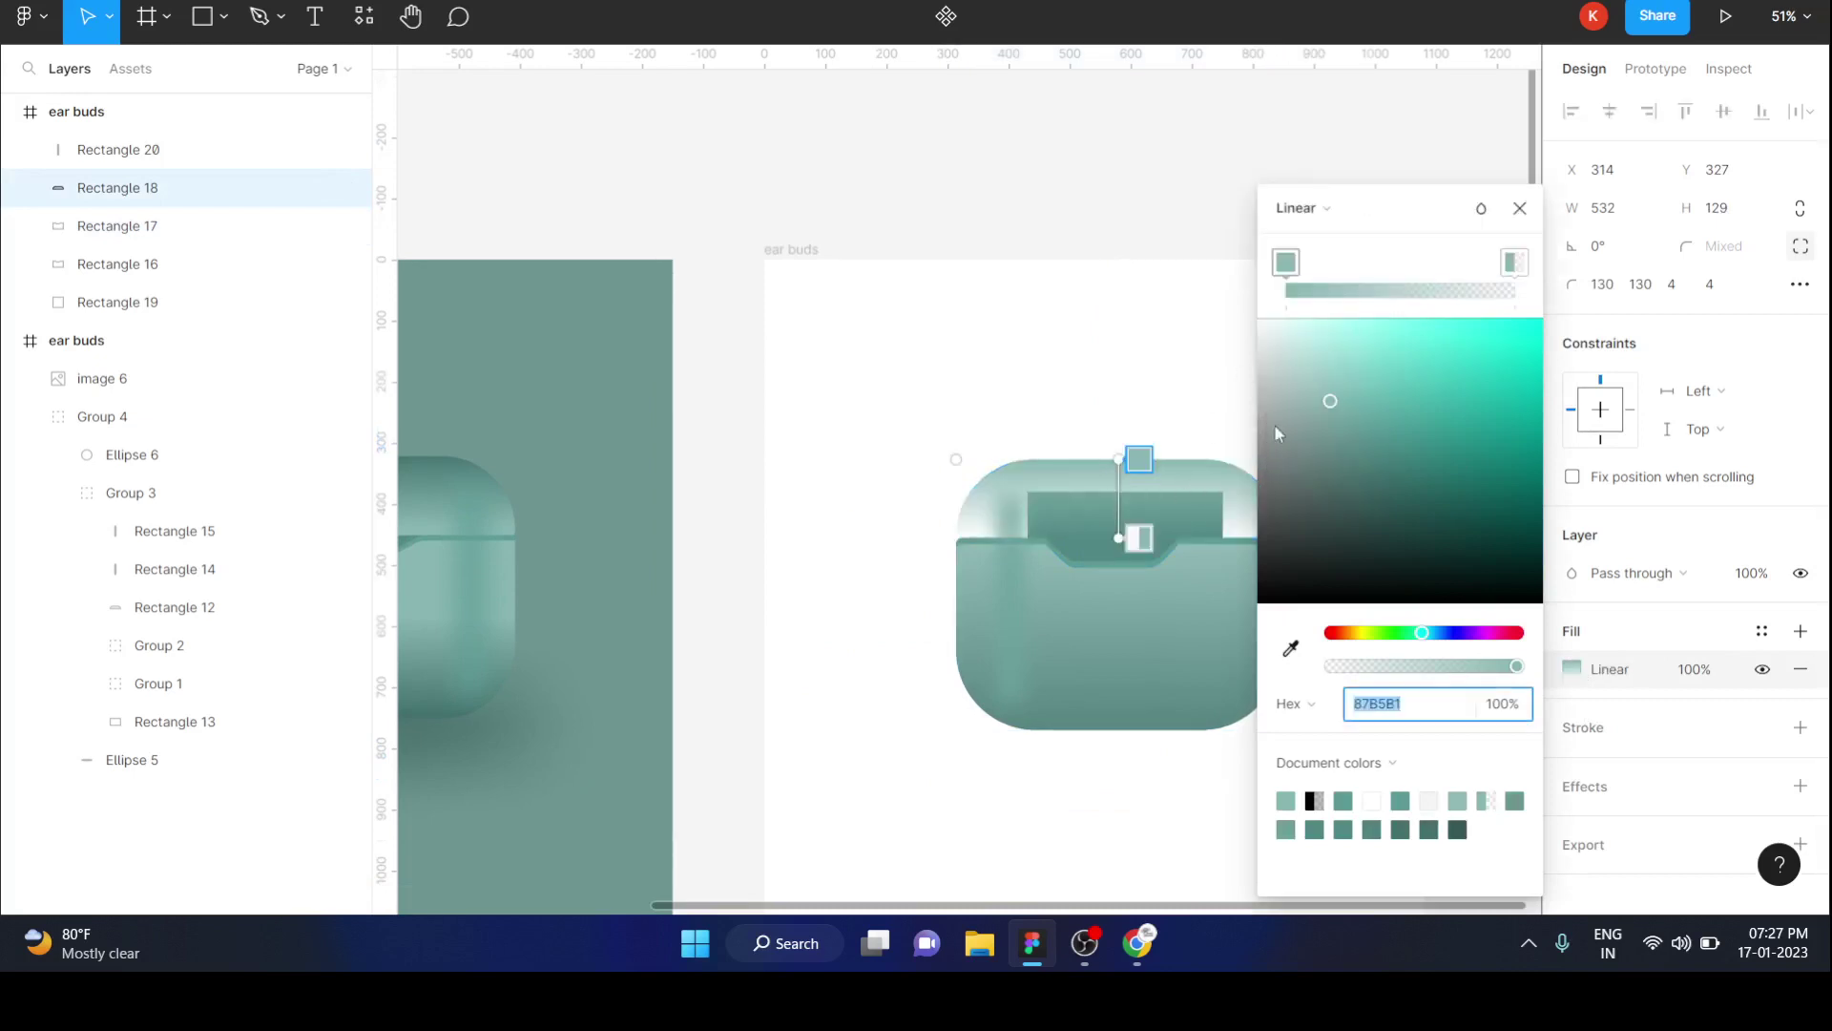
Set the lid gradient's end stop to 50807D sampled near the upper edge of the reference case's lid.
left_click(1516, 269)
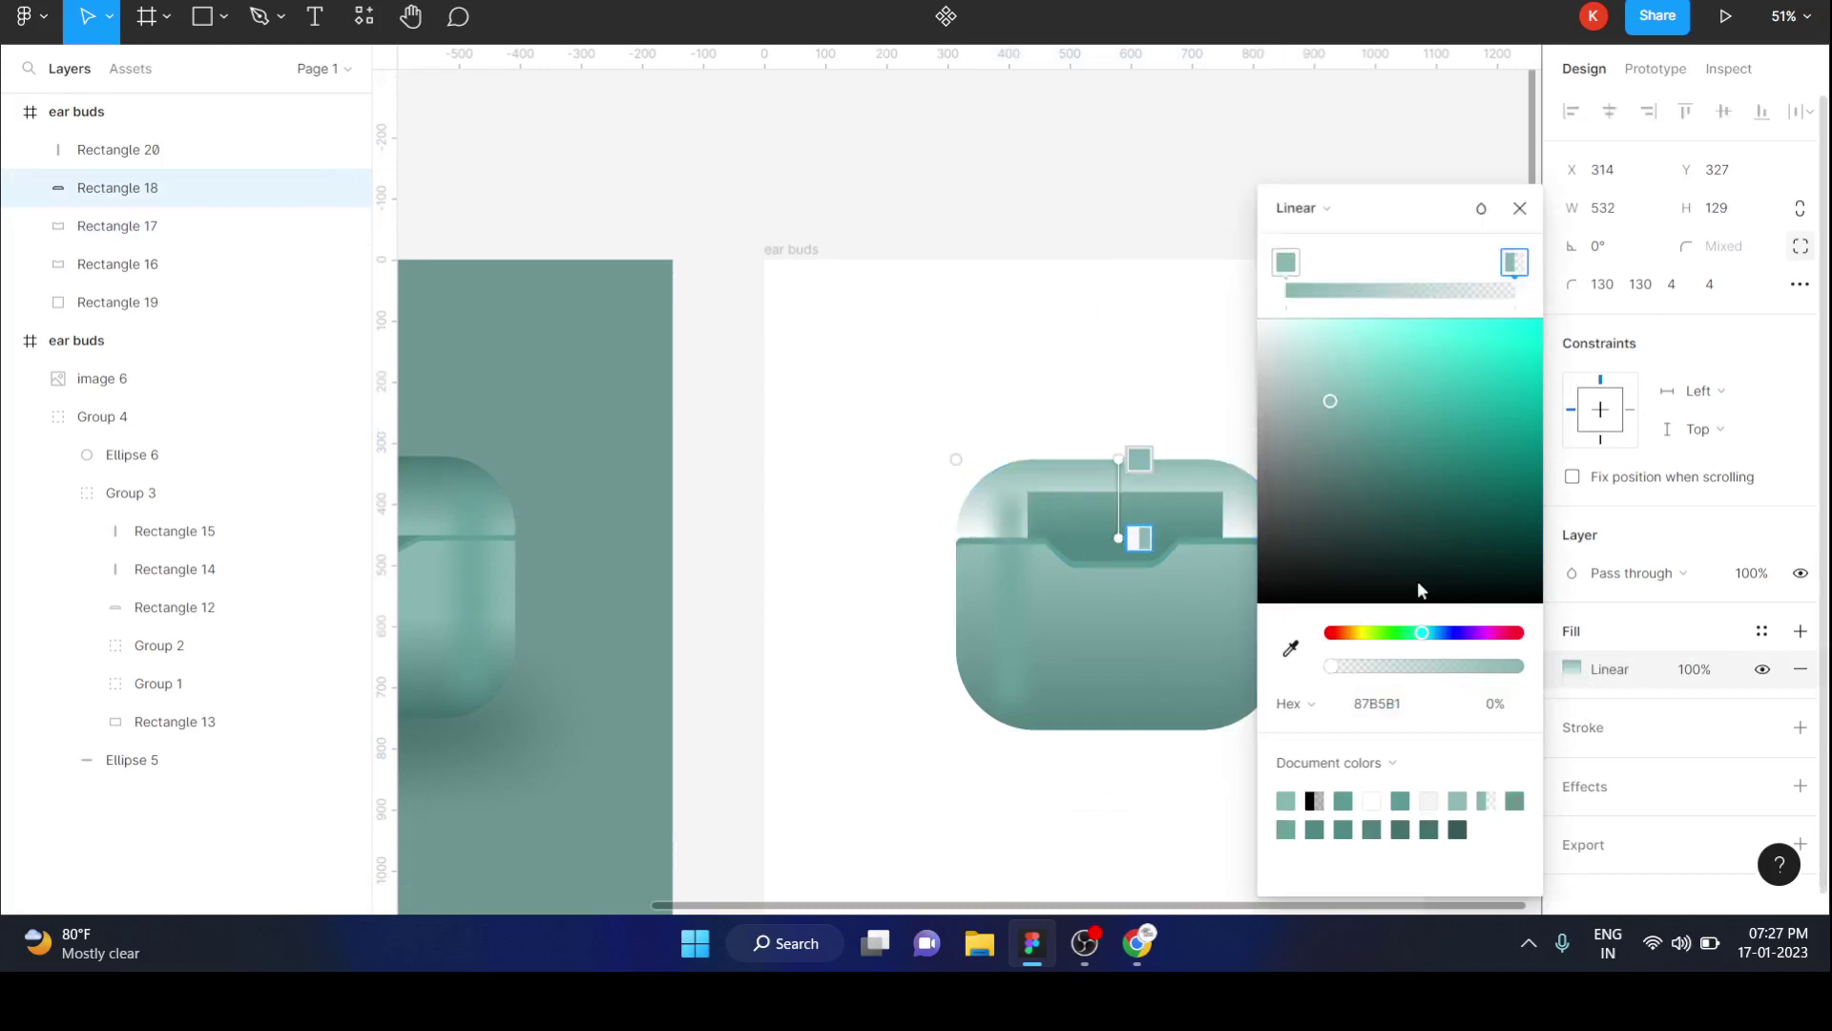
left_click(1291, 649)
scroll(807, 592, "left", 4)
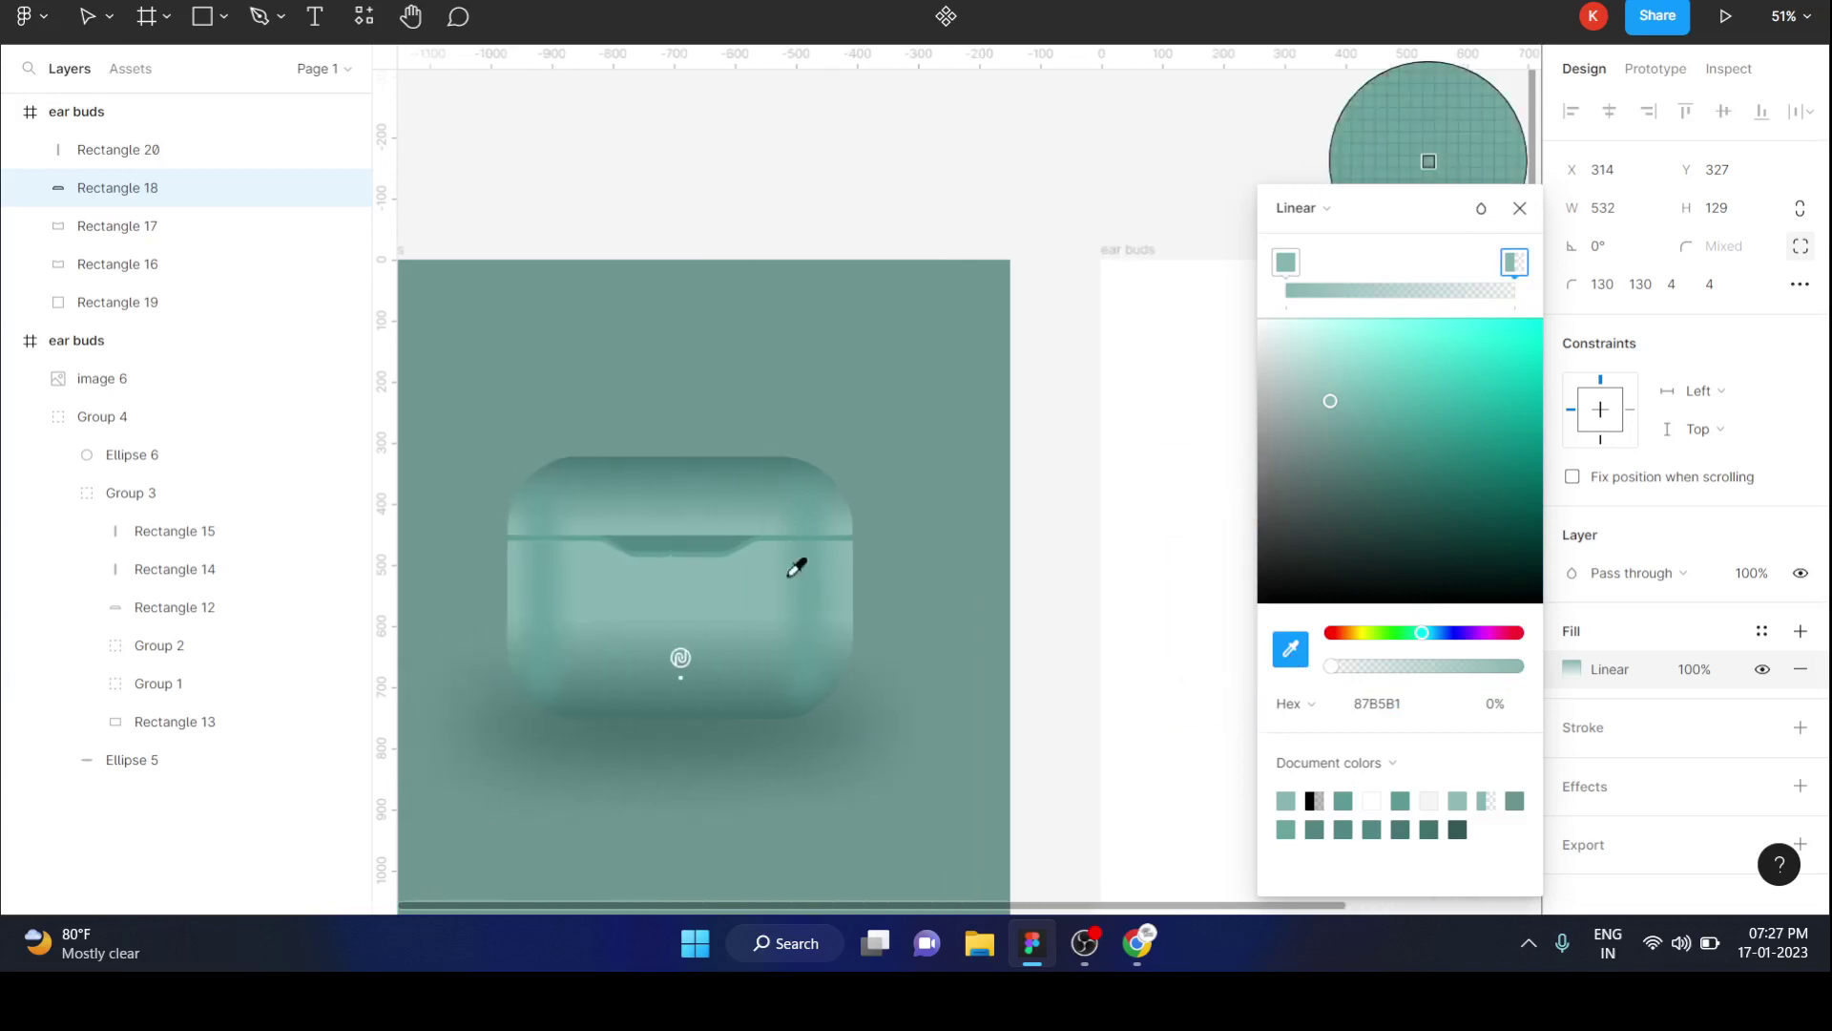
left_click(705, 474)
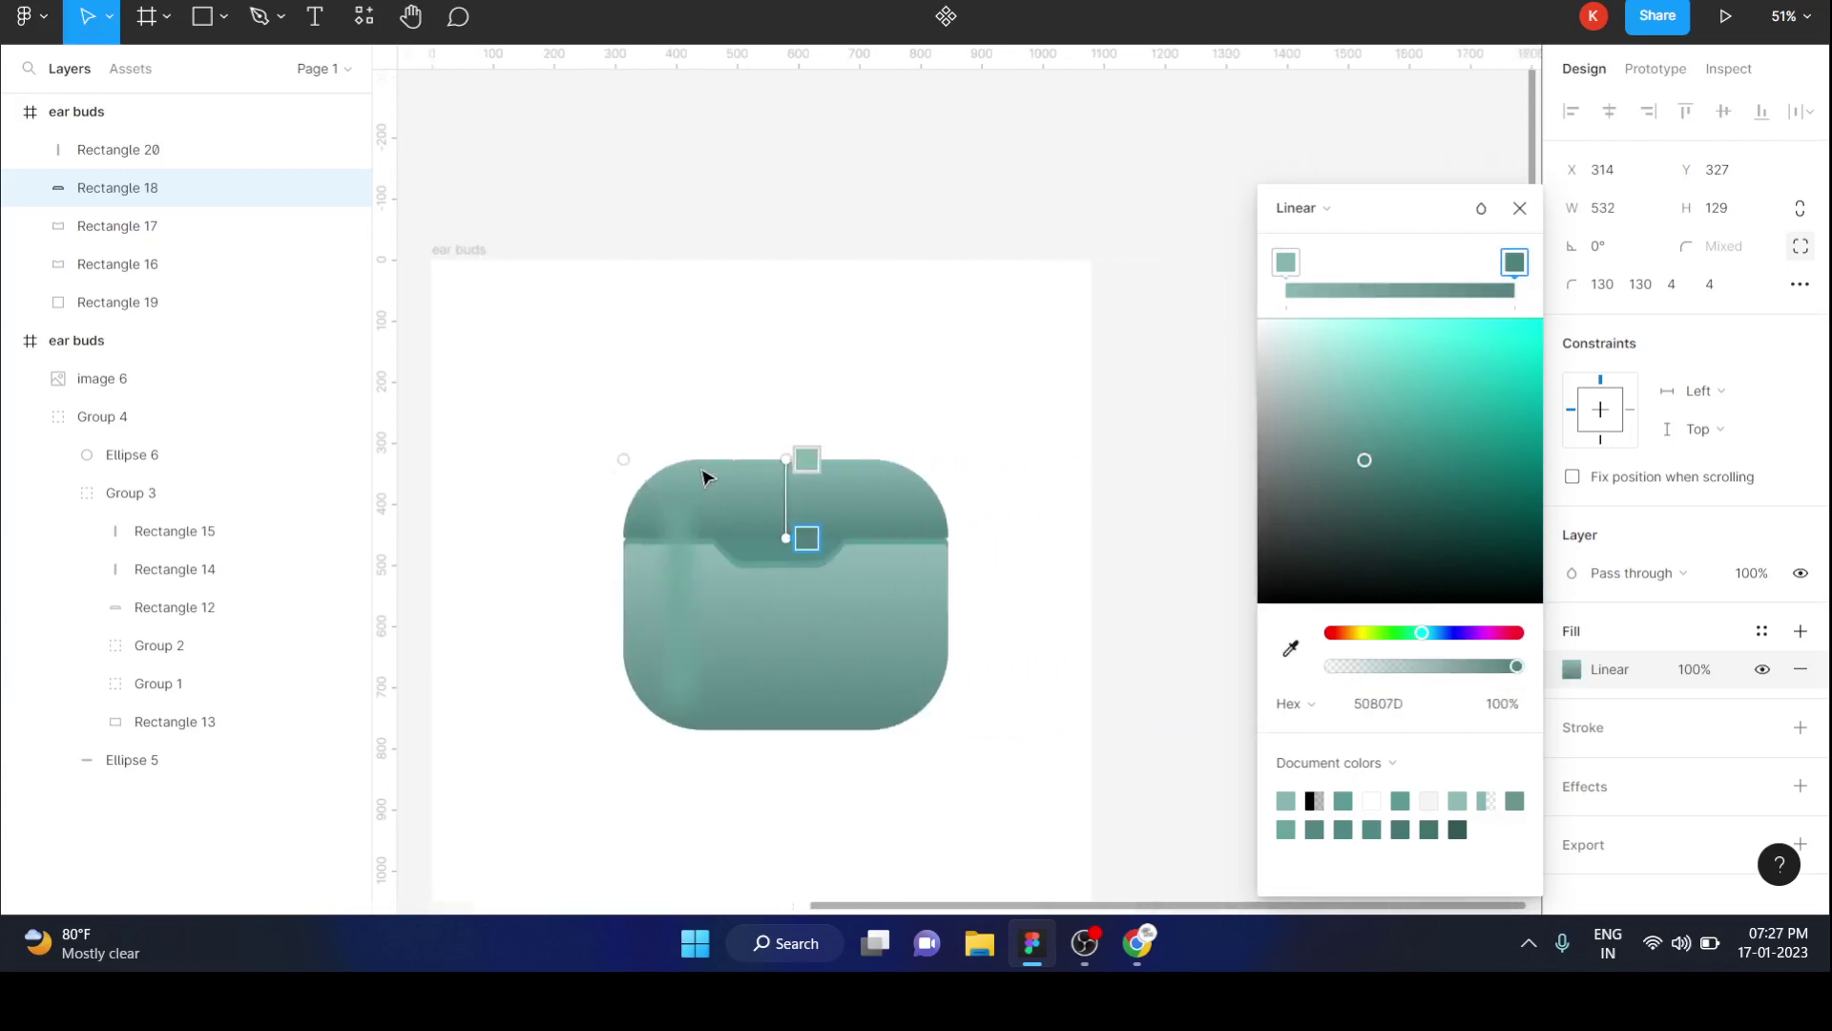
Lighten the start stop of the lid's gradient to 8DC3BF.
scroll(704, 474, "left", 2)
left_click(1285, 263)
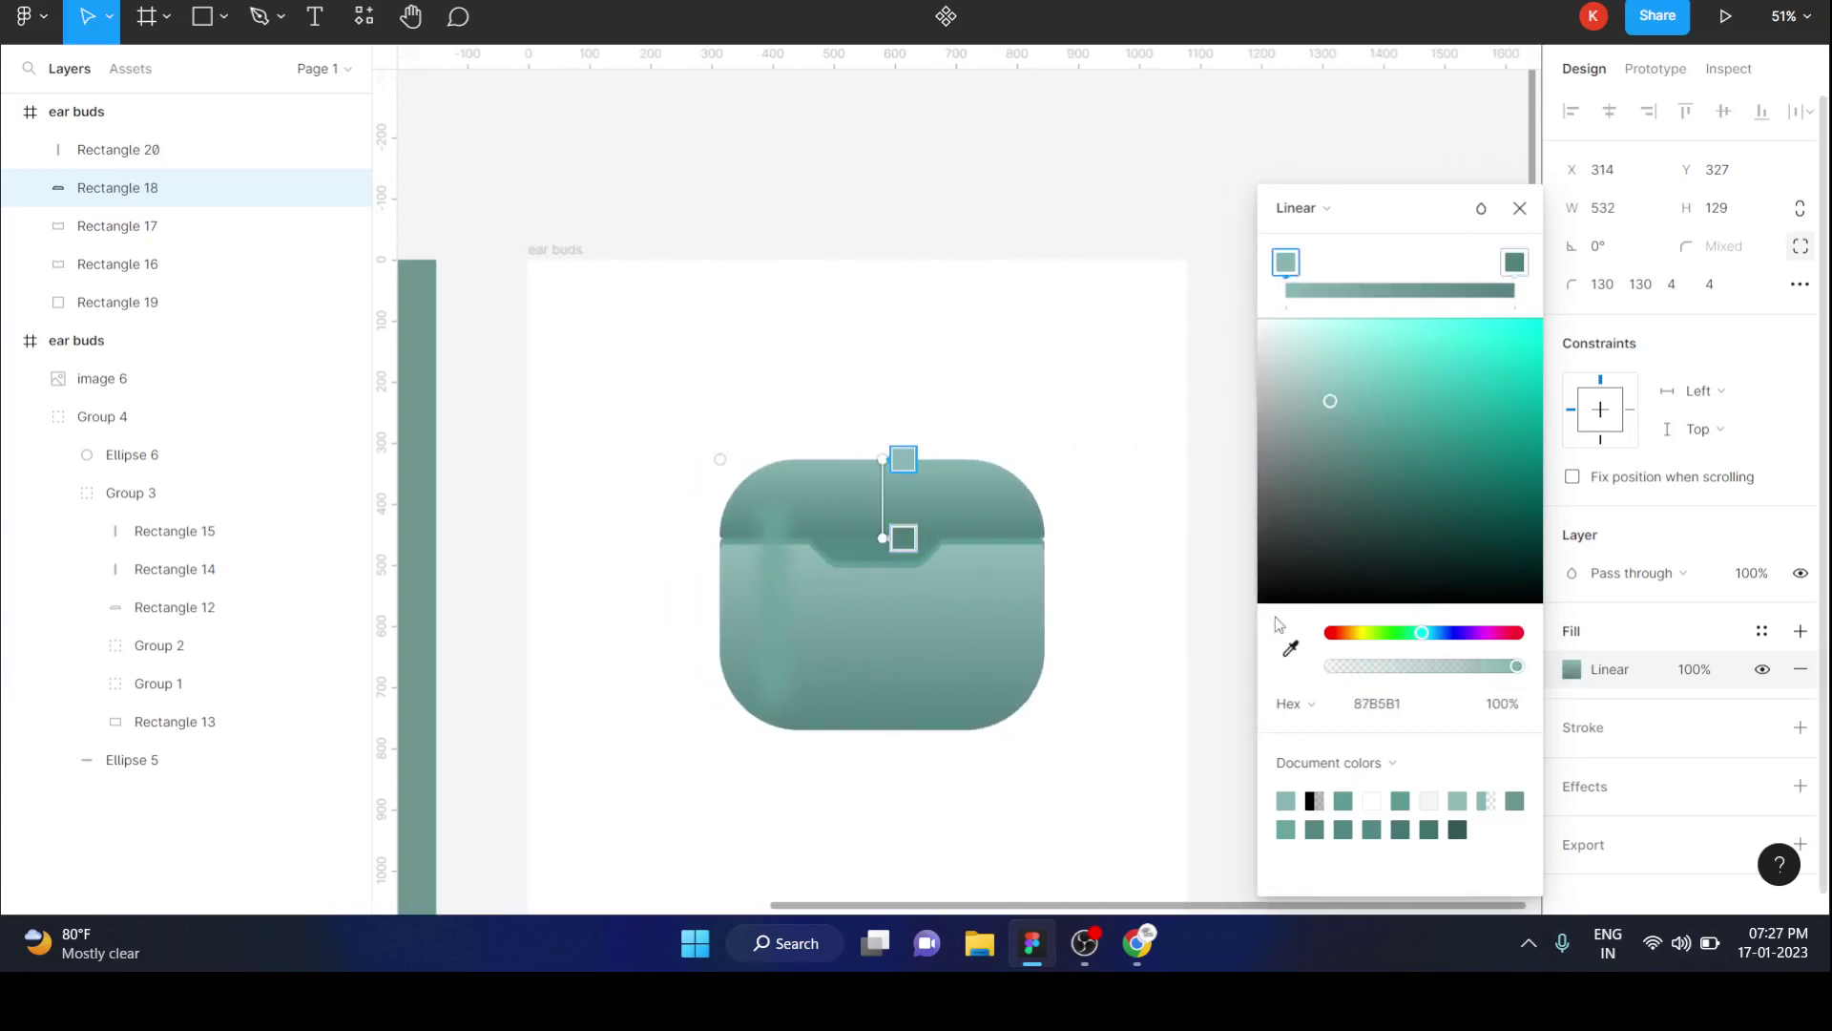
left_click(1291, 649)
scroll(691, 642, "left", 6)
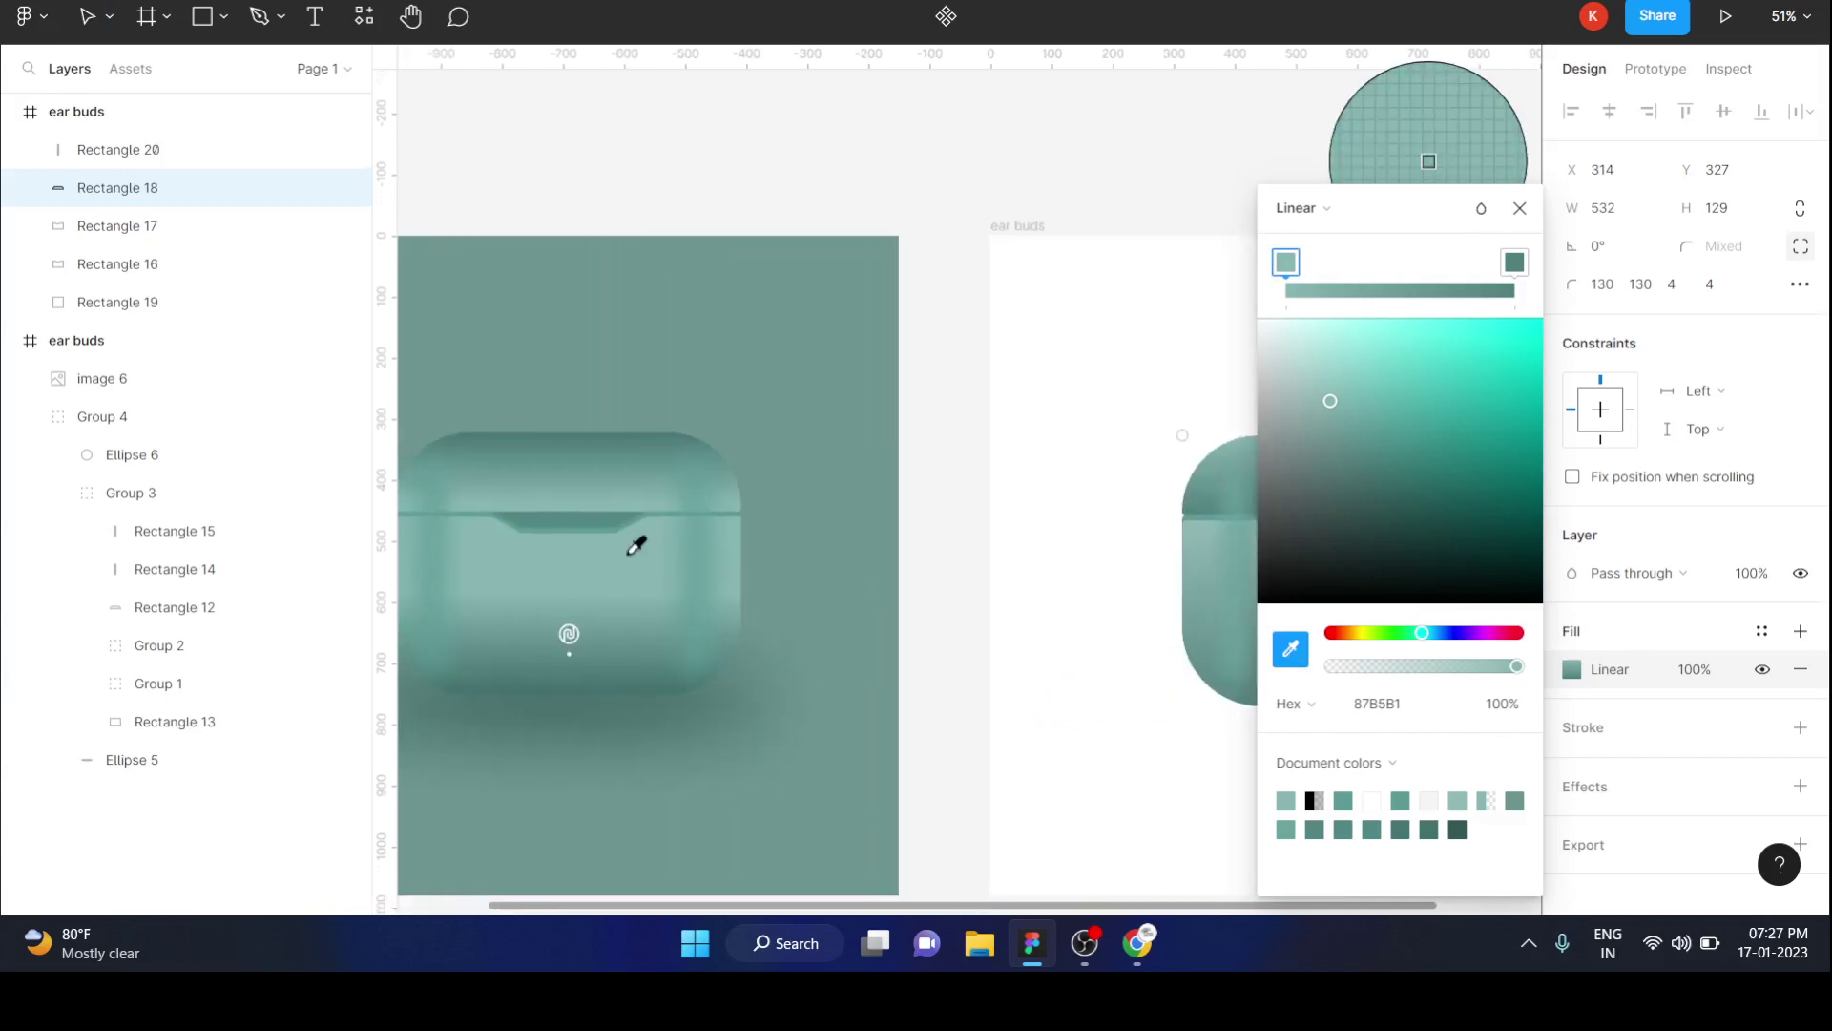
key("Escape")
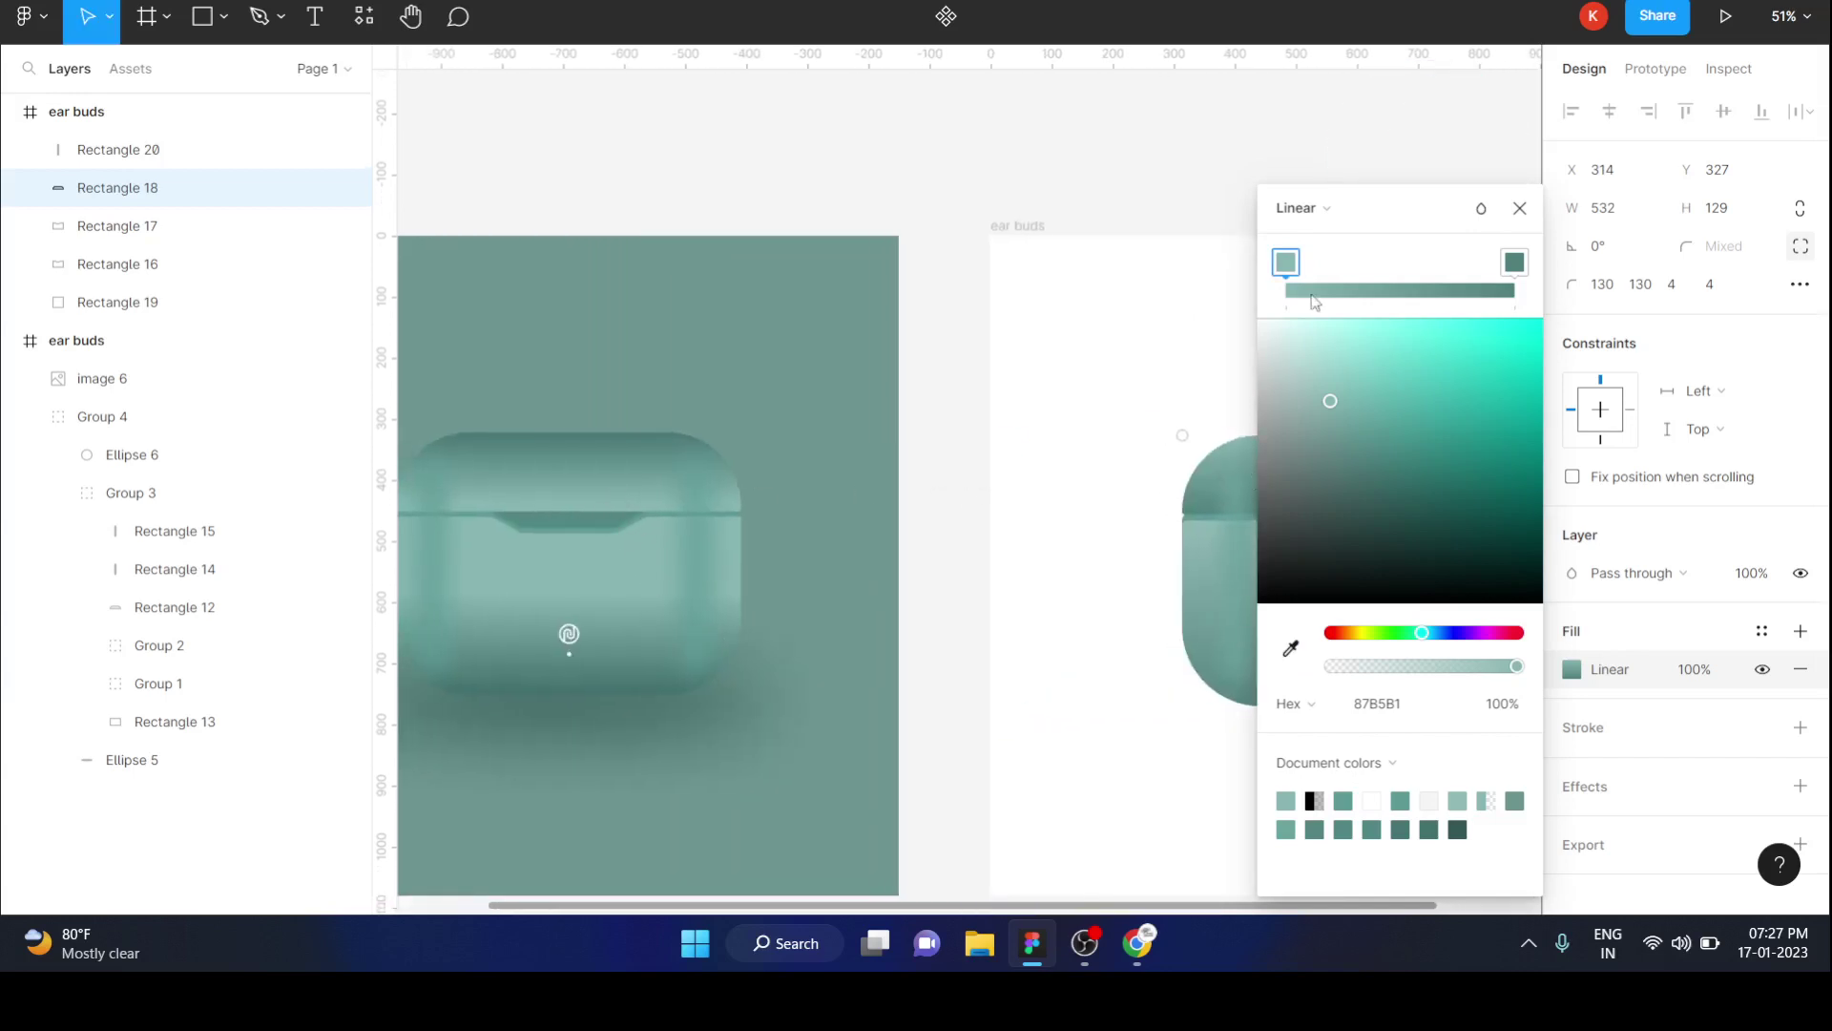
left_click_drag(1426, 212, 1726, 221)
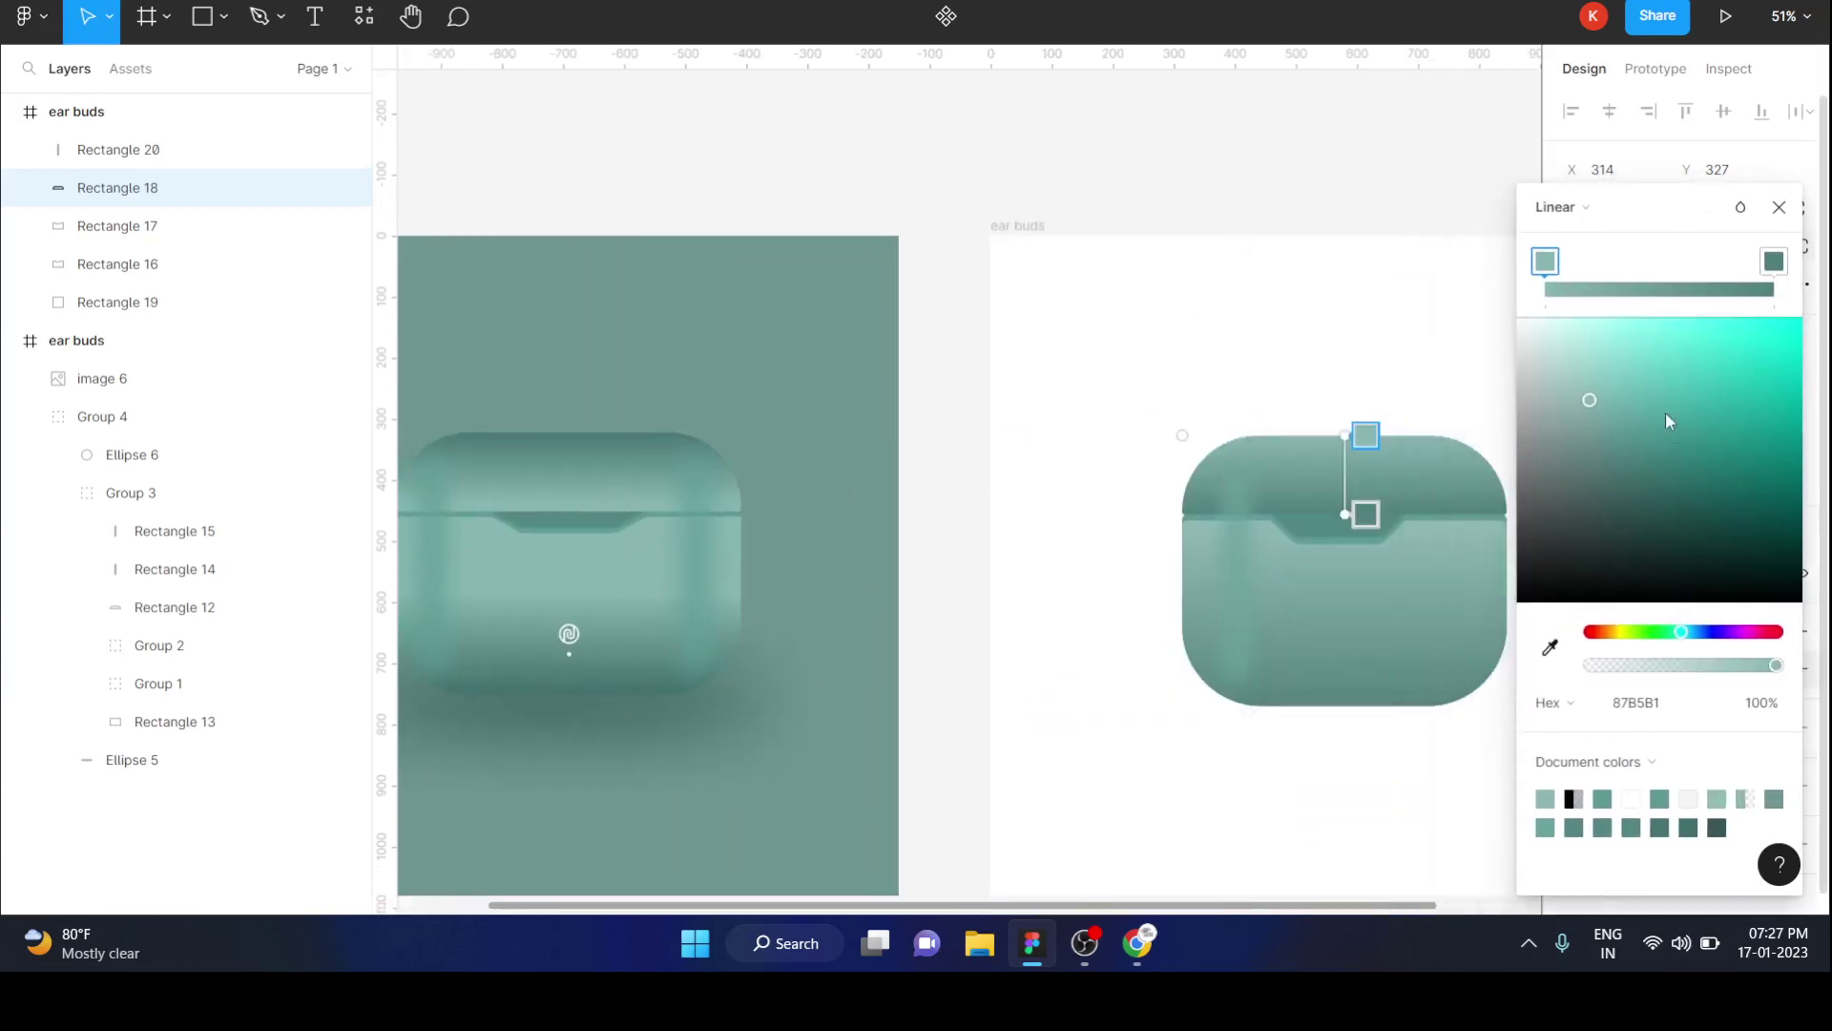
left_click(1365, 514)
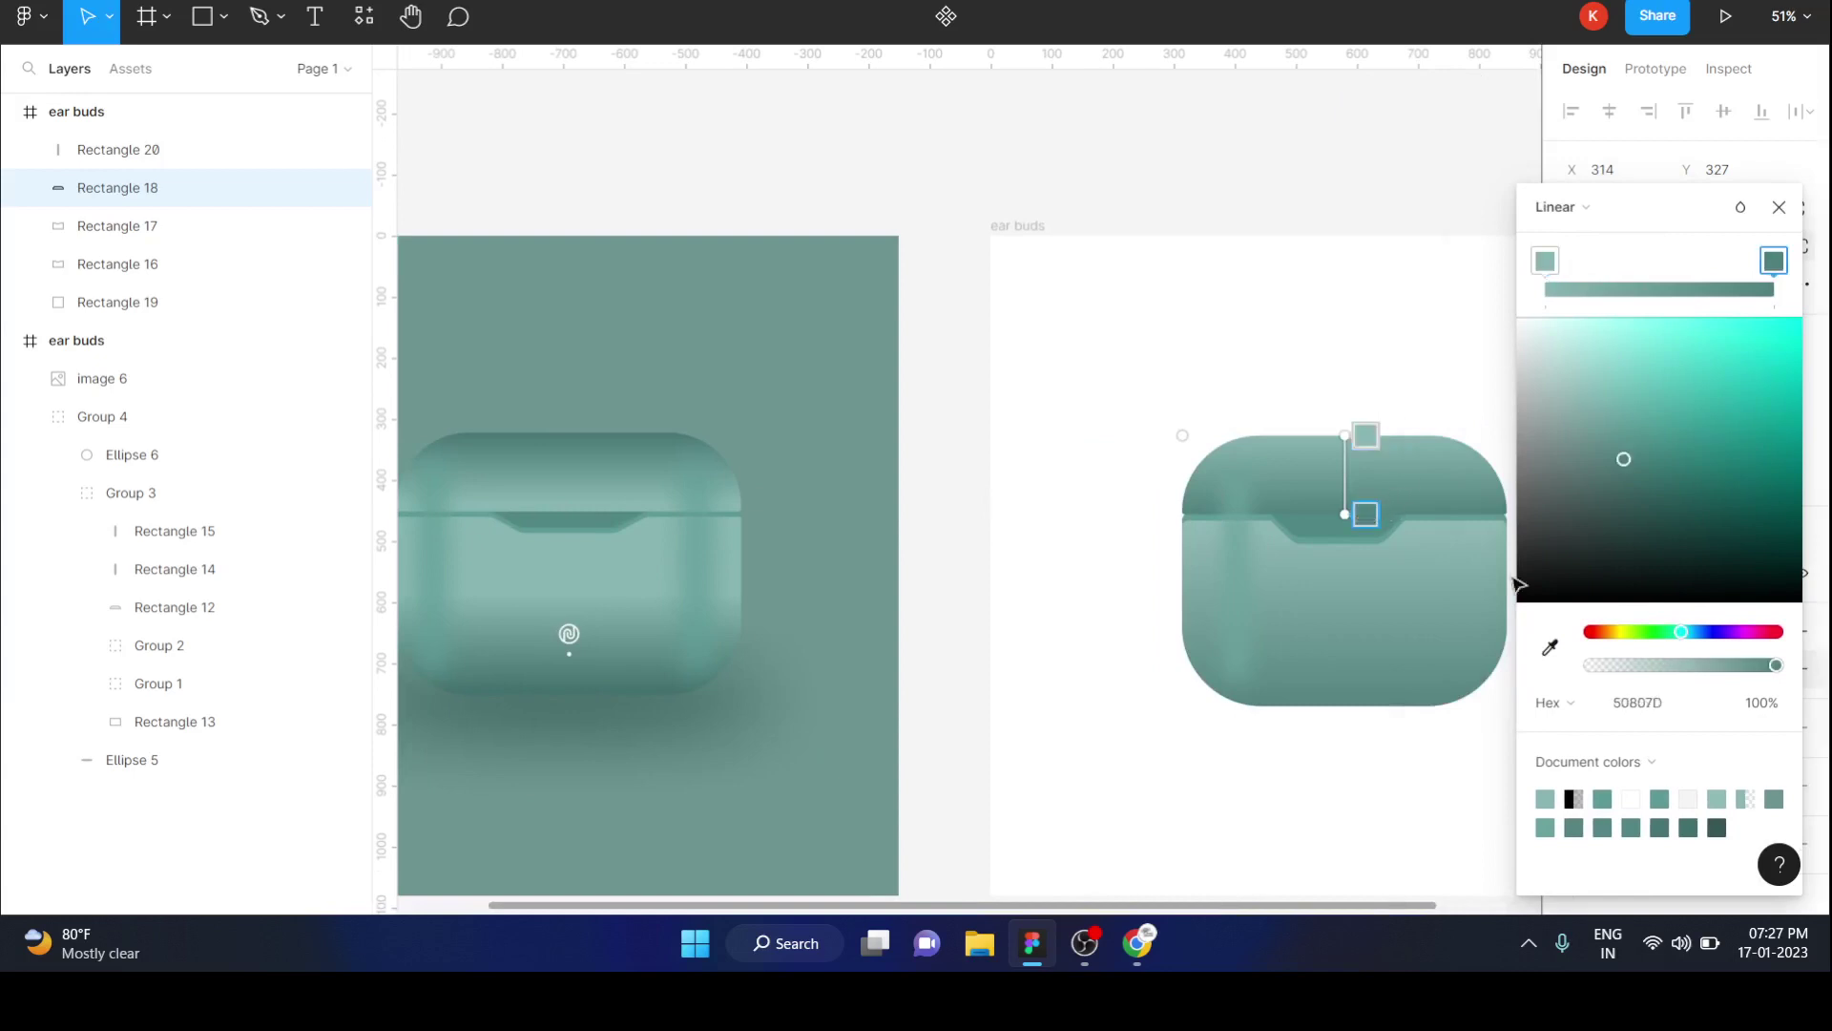
left_click(1545, 262)
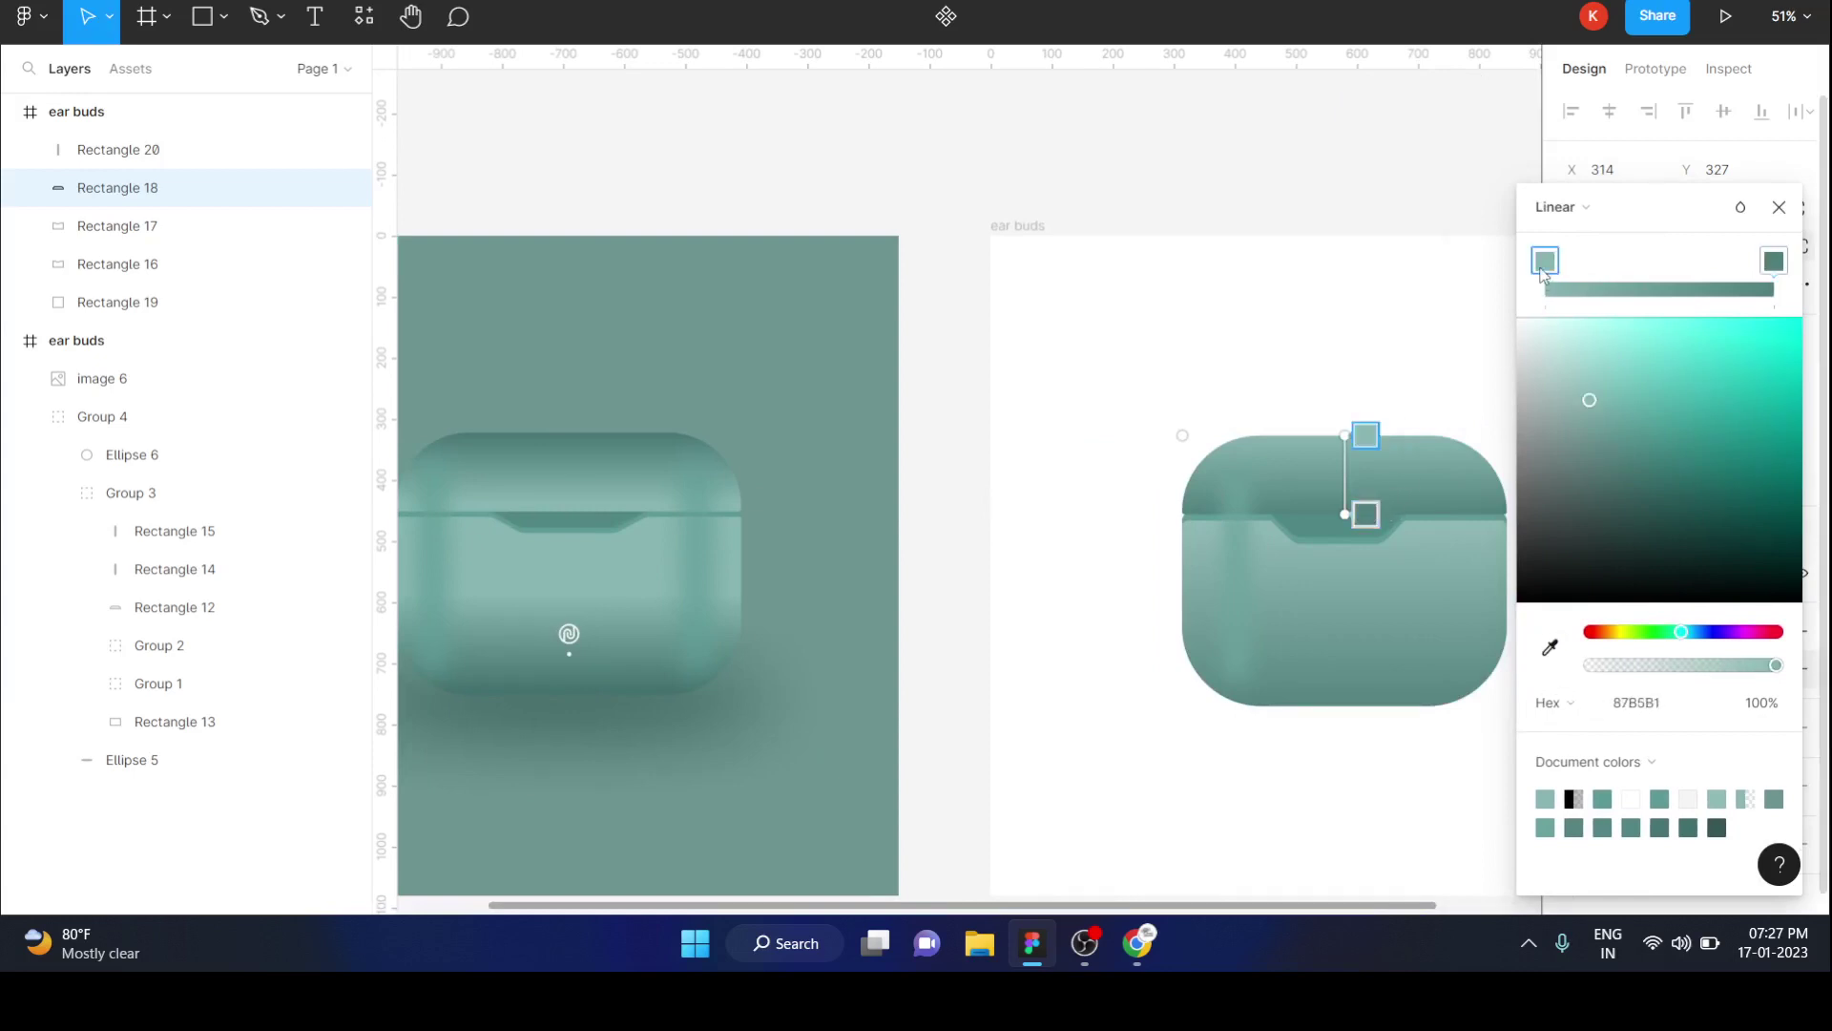
mouse_move(1592, 400)
left_mouse_down()
mouse_move(1592, 368)
mouse_move(1596, 393)
left_mouse_up()
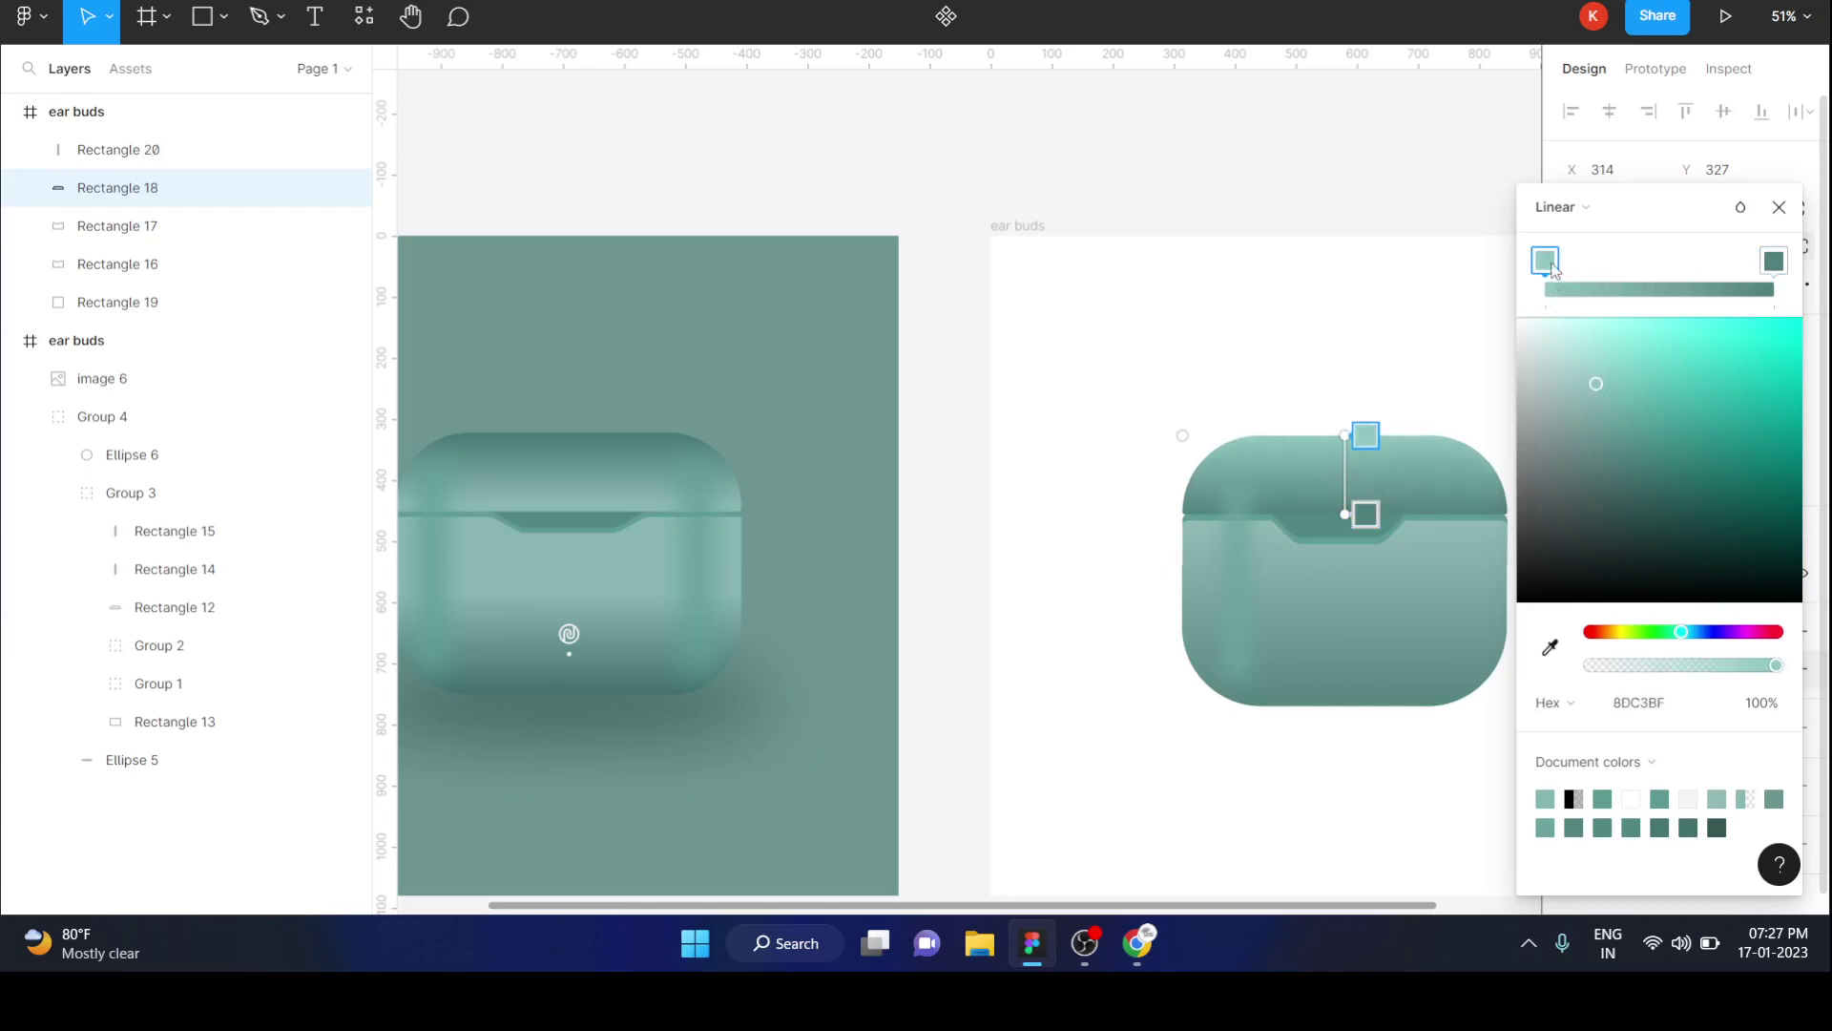
Recolor the lid's gradient with samples from the reference lid, using 52827F for the start stop and a tone lightened to 80B7B2 for the end stop.
left_click(1550, 647)
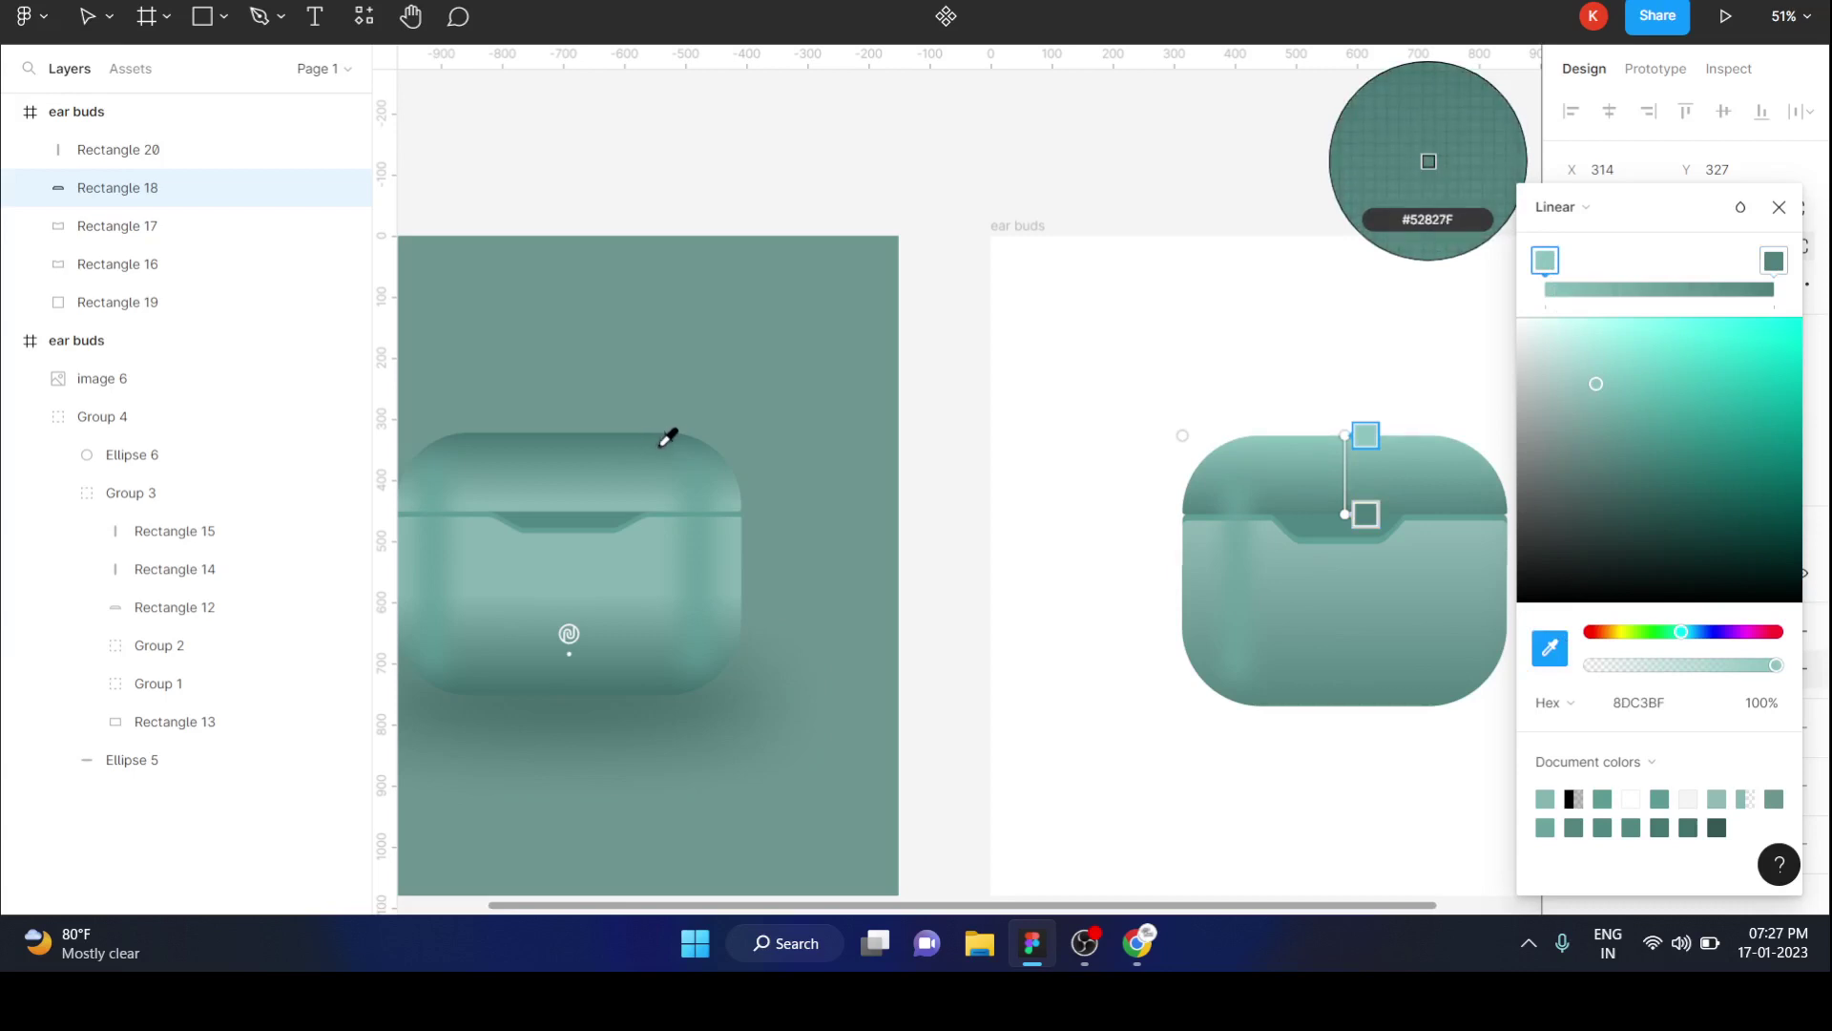
left_click(670, 431)
left_click(1776, 268)
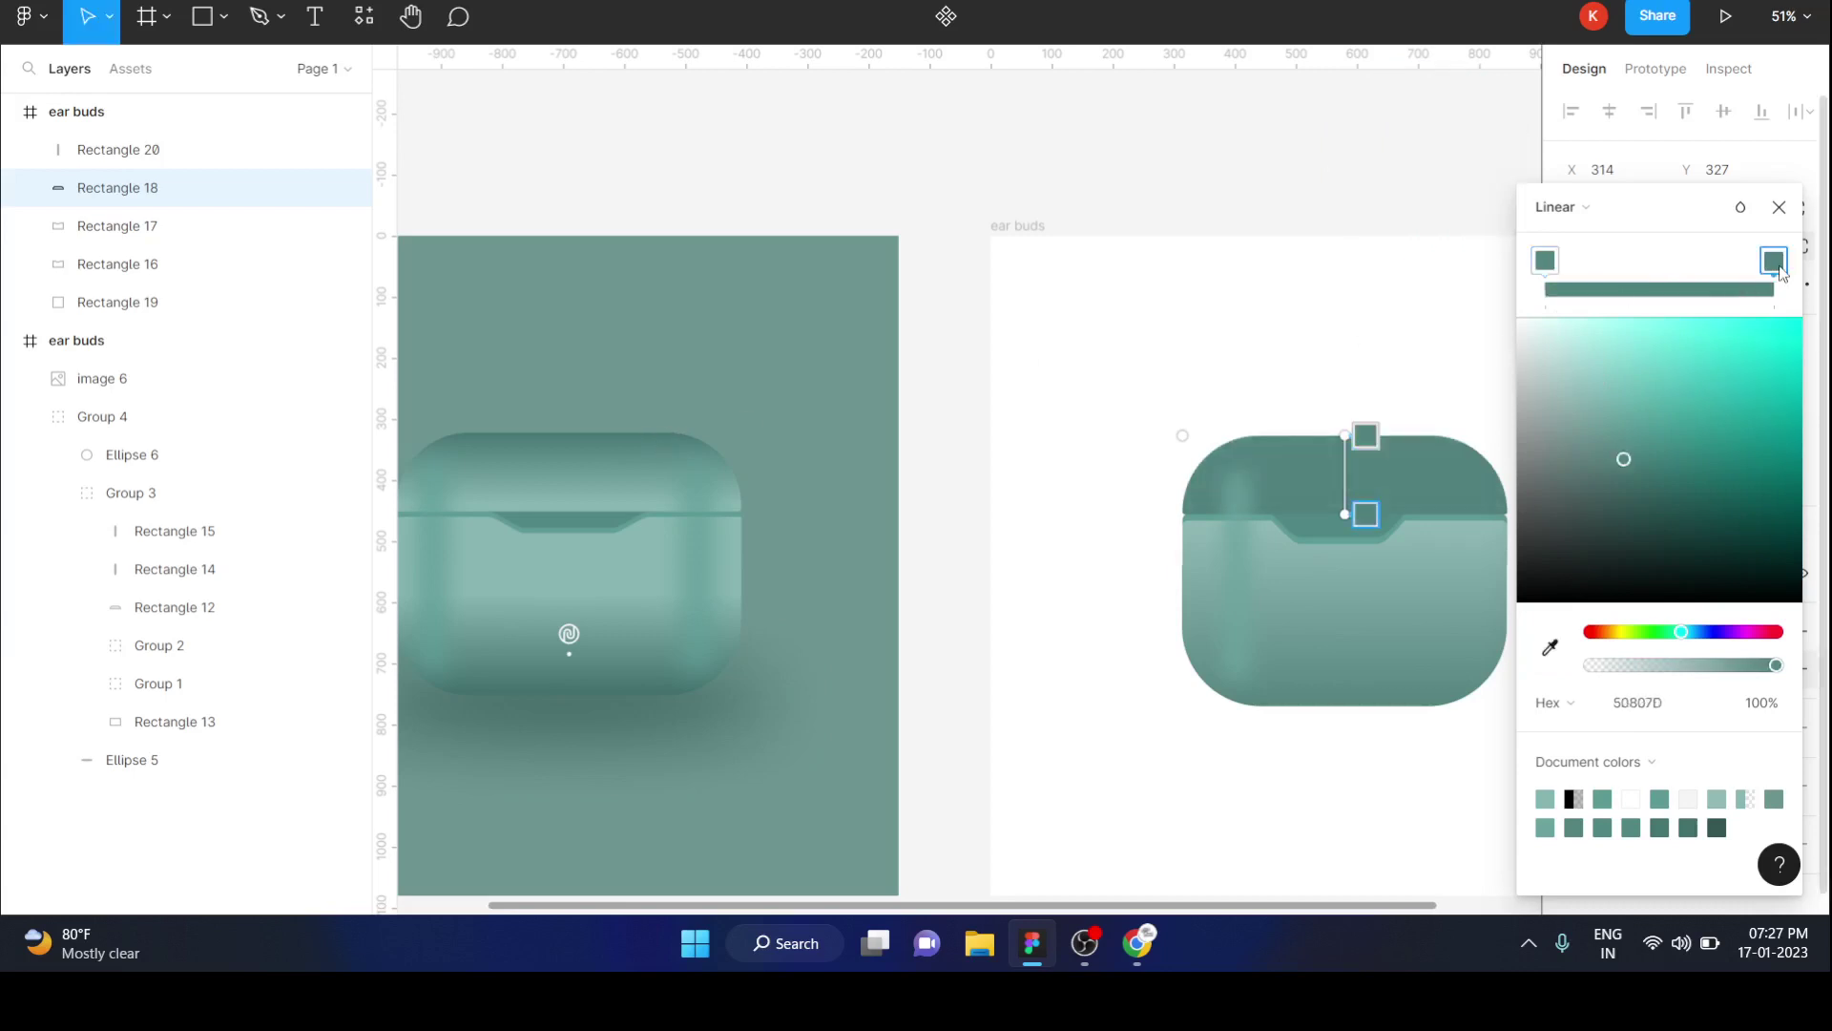
left_click(1550, 647)
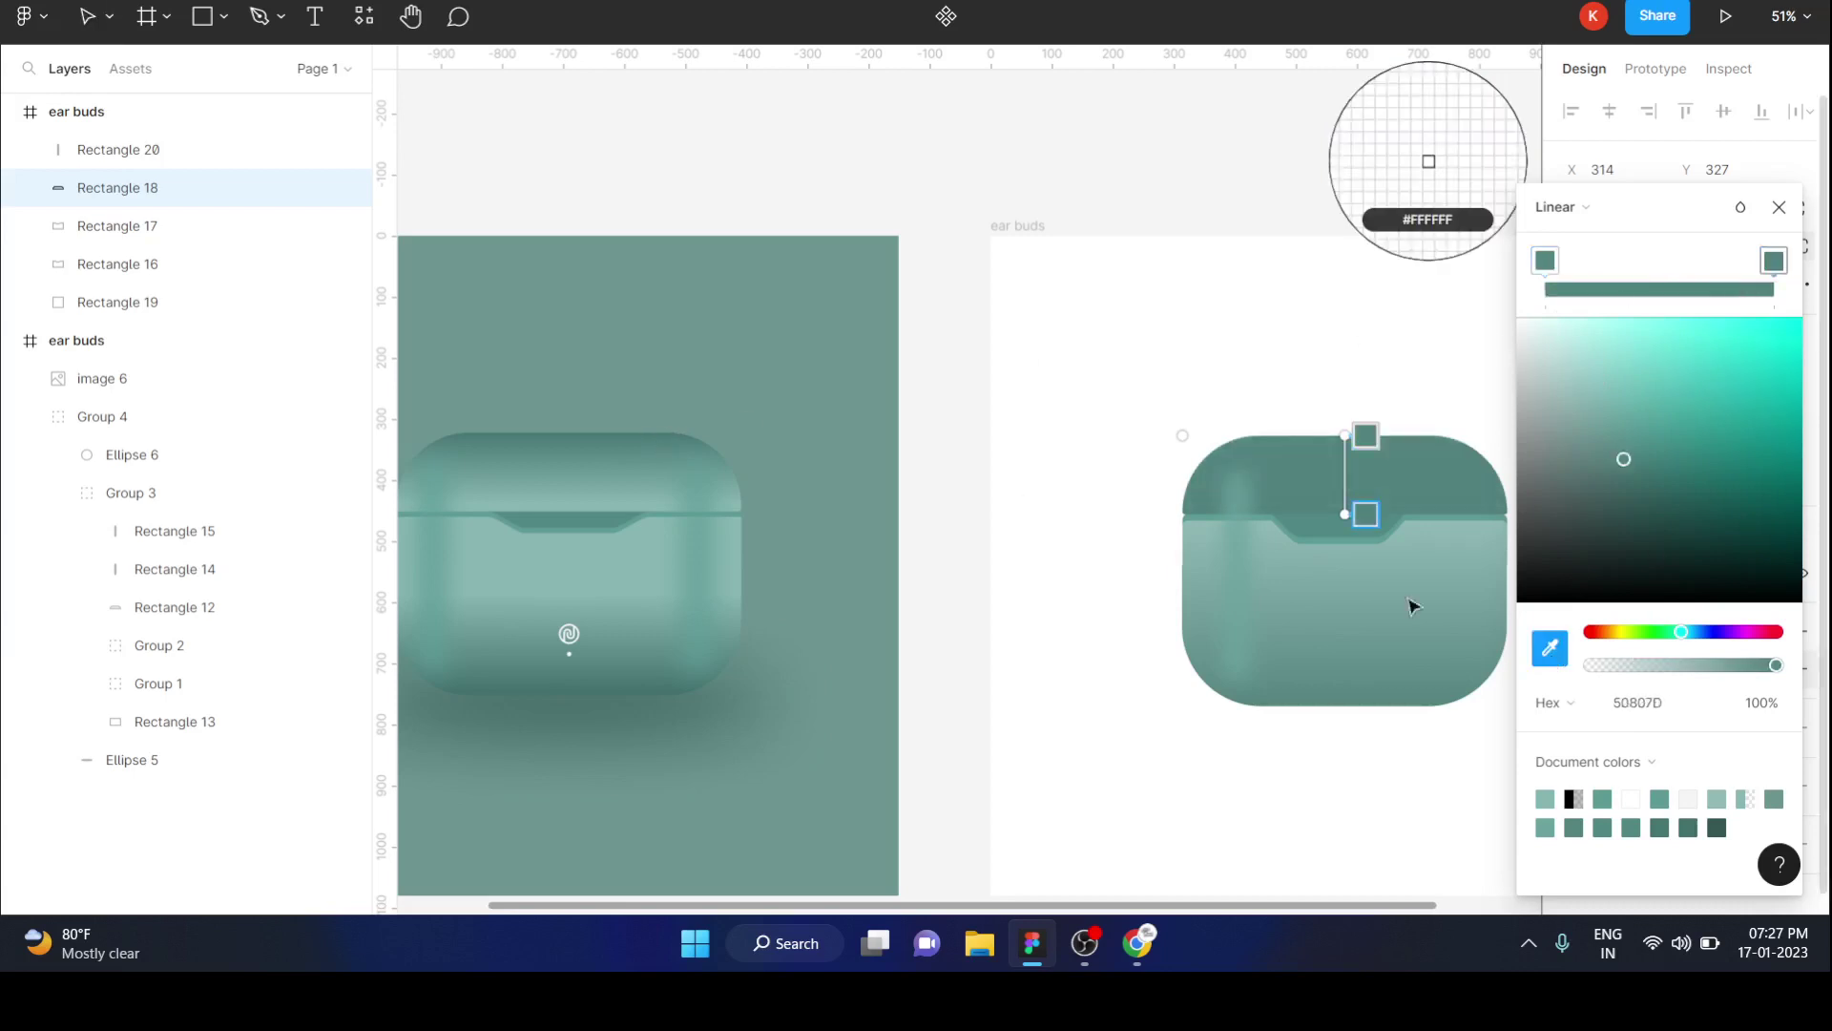
left_click(611, 487)
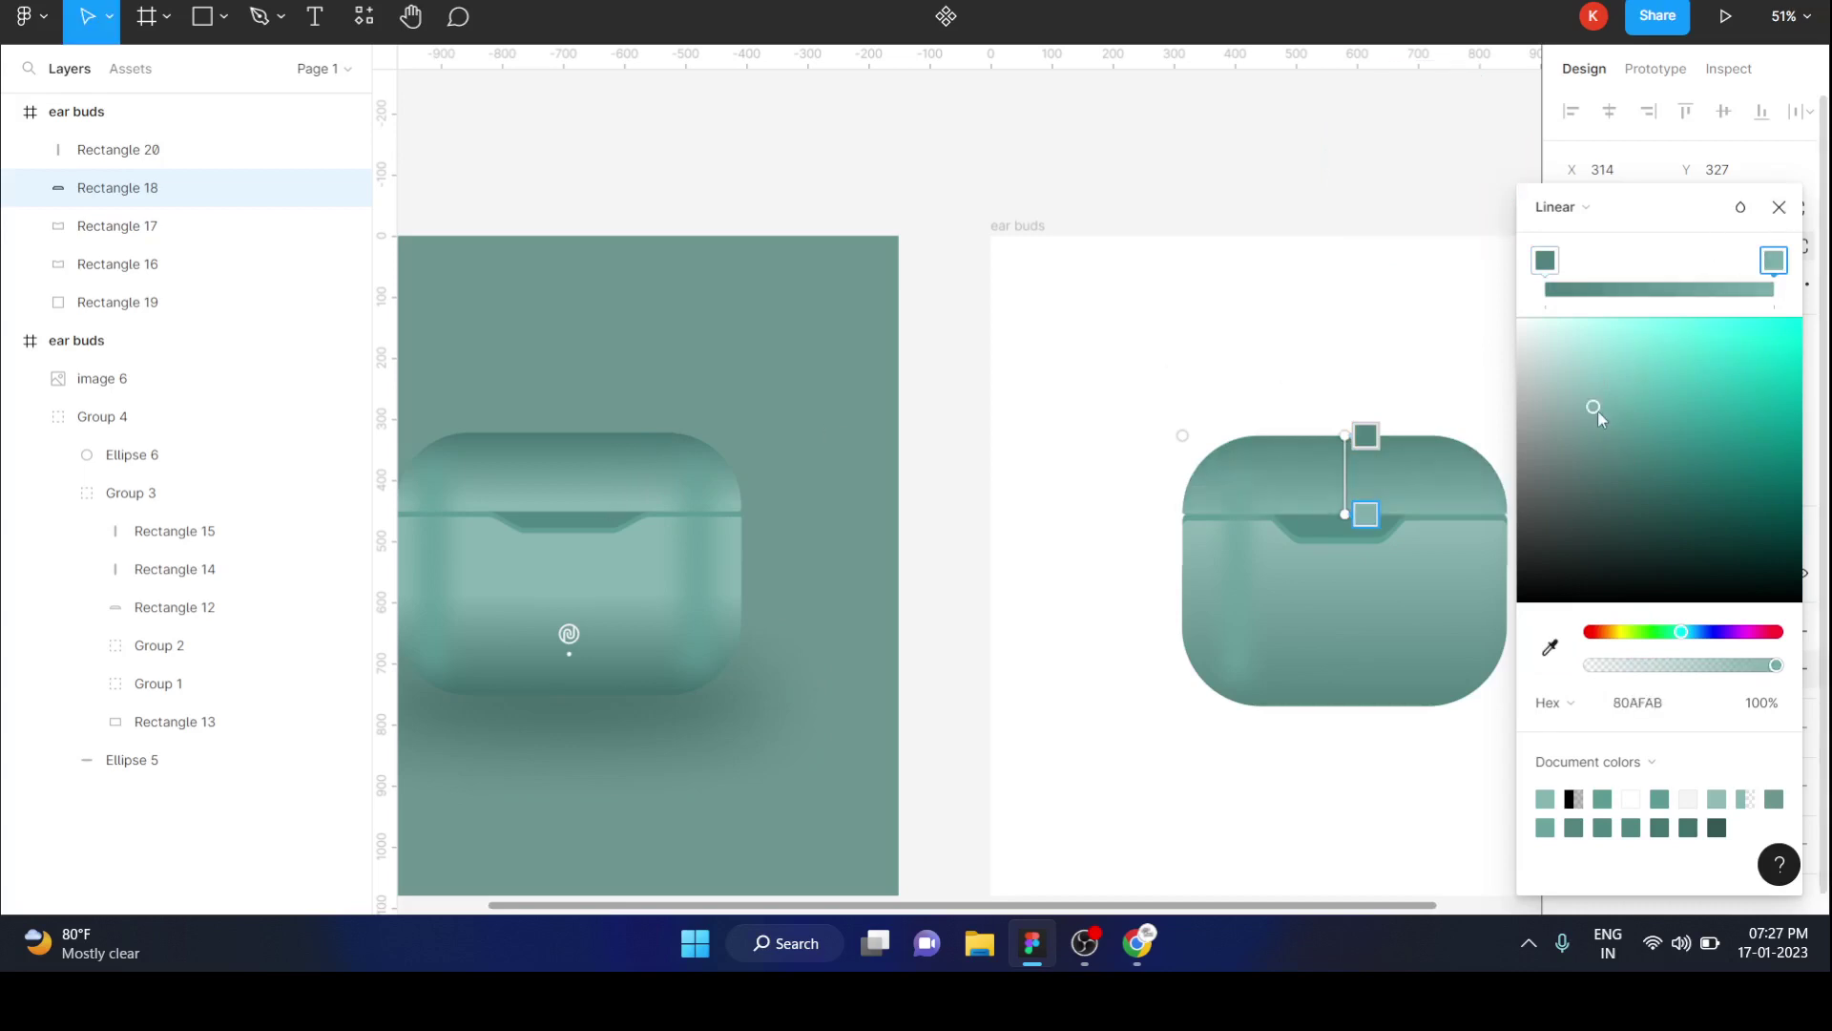
left_click_drag(1598, 413, 1604, 403)
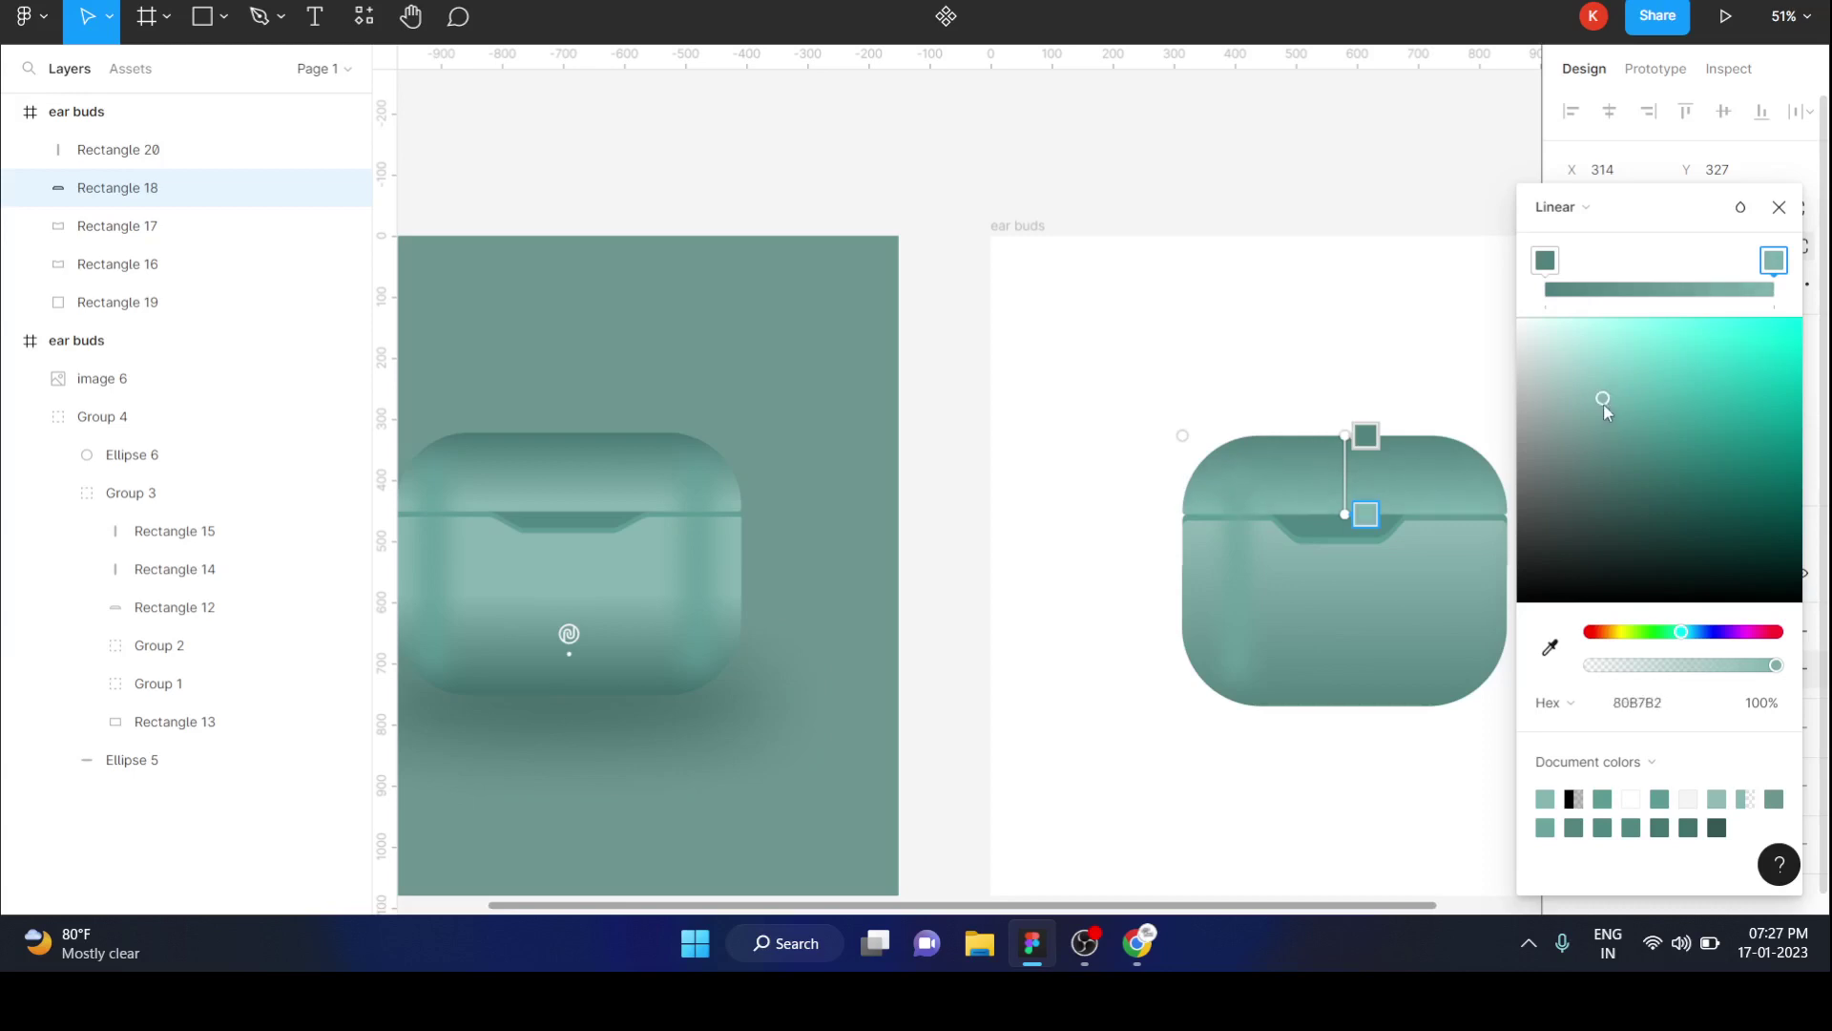
left_click(1781, 219)
left_click(1480, 316)
Shift the lower body gradient's start stop inward to about a third of its length and recolor it 87B5B1 sampled from the reference case.
scroll(1482, 319, "right", 3)
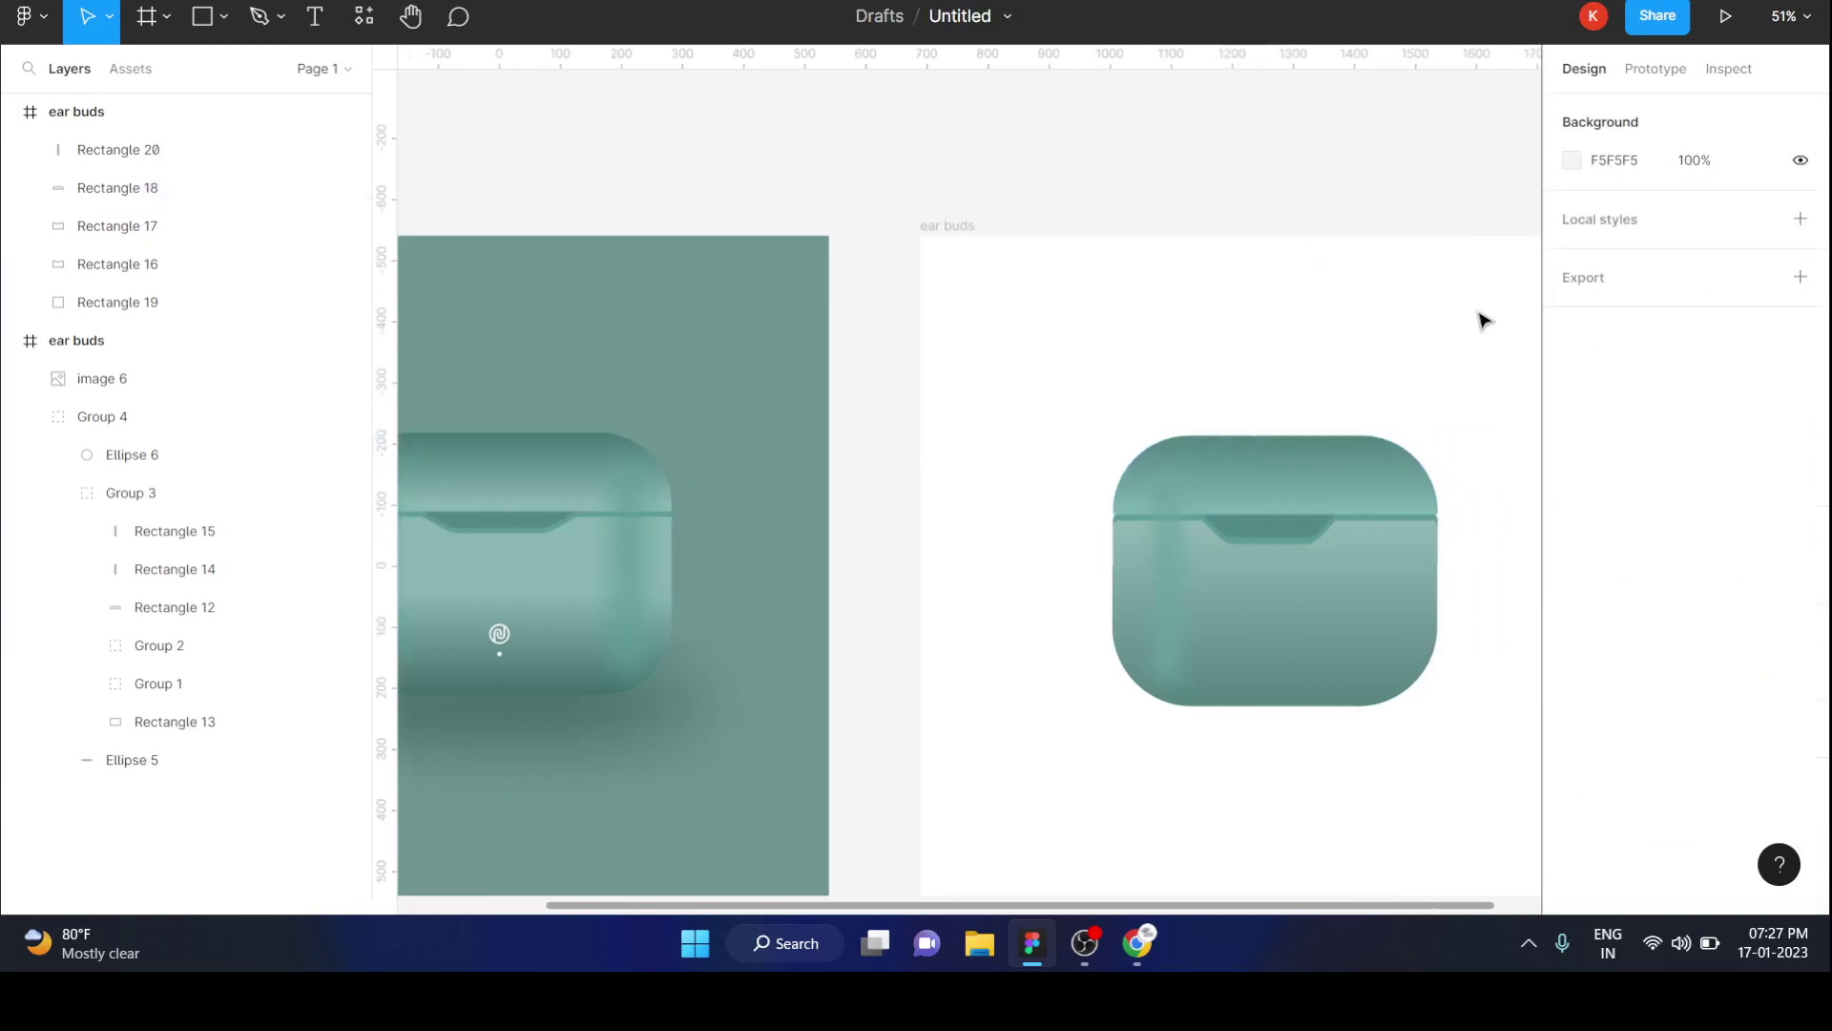
scroll(1482, 318, "down", 3)
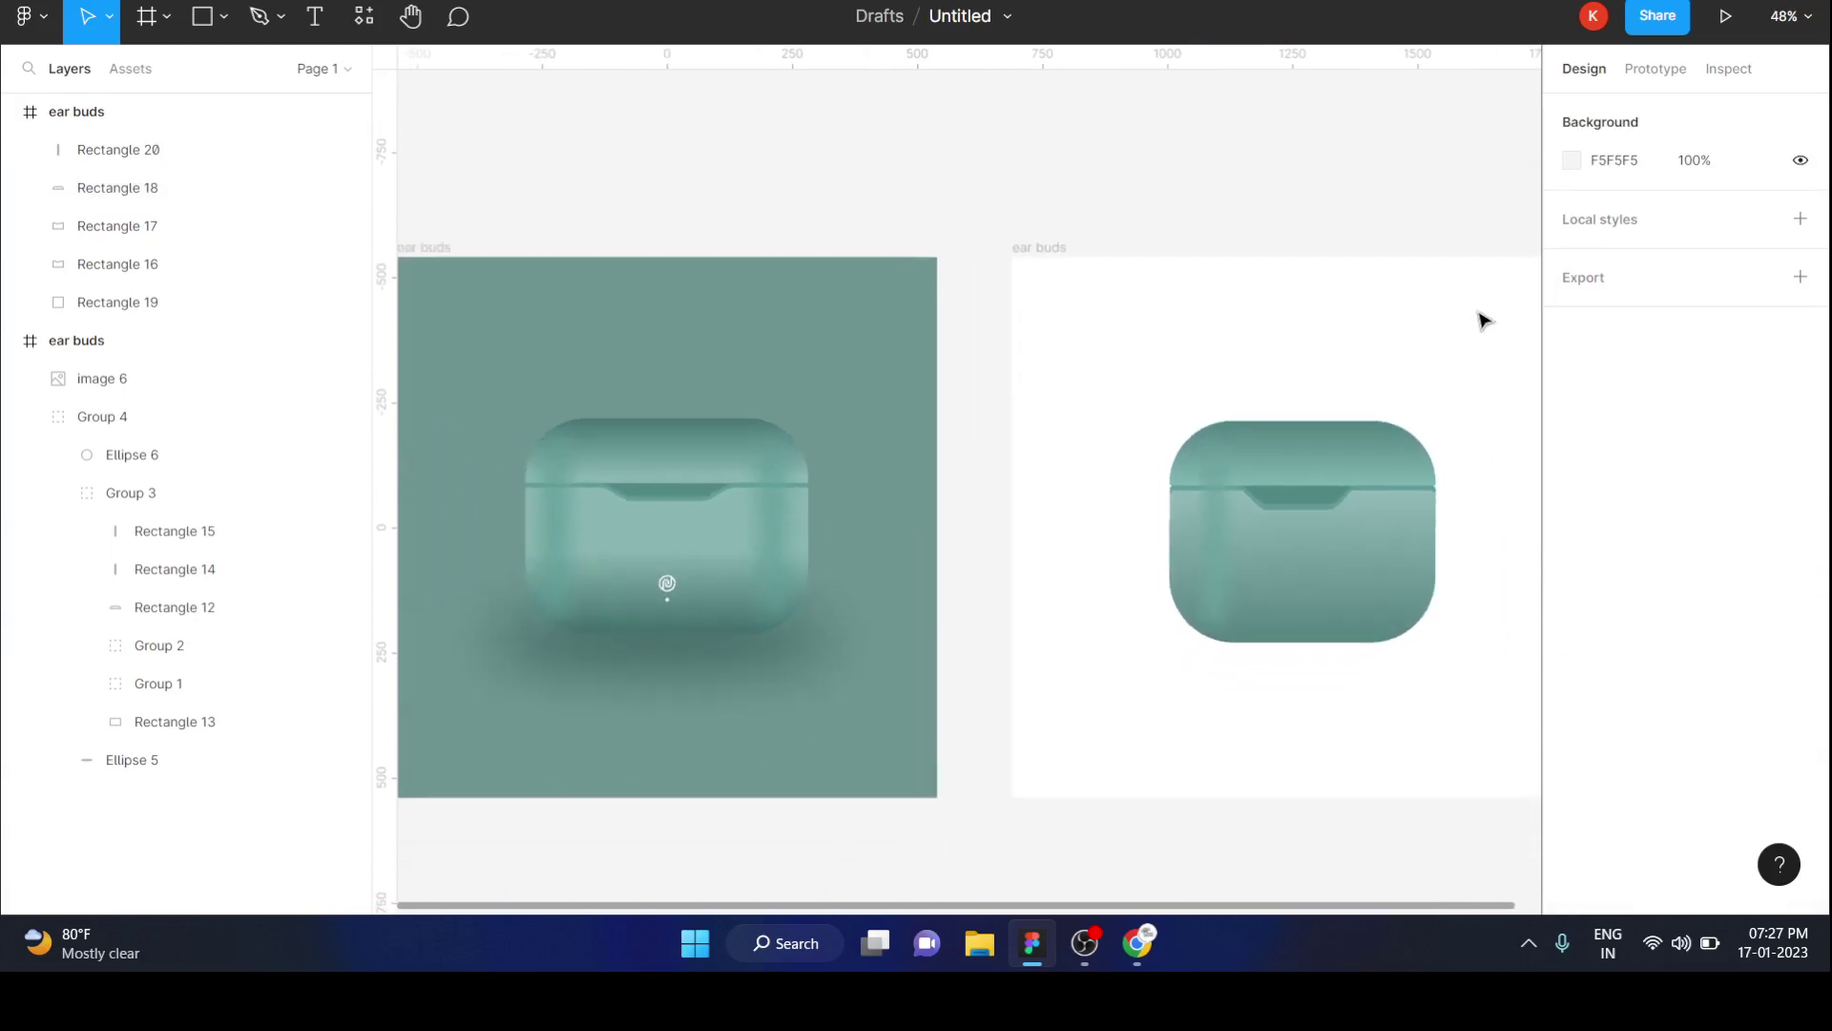
left_click(1381, 605)
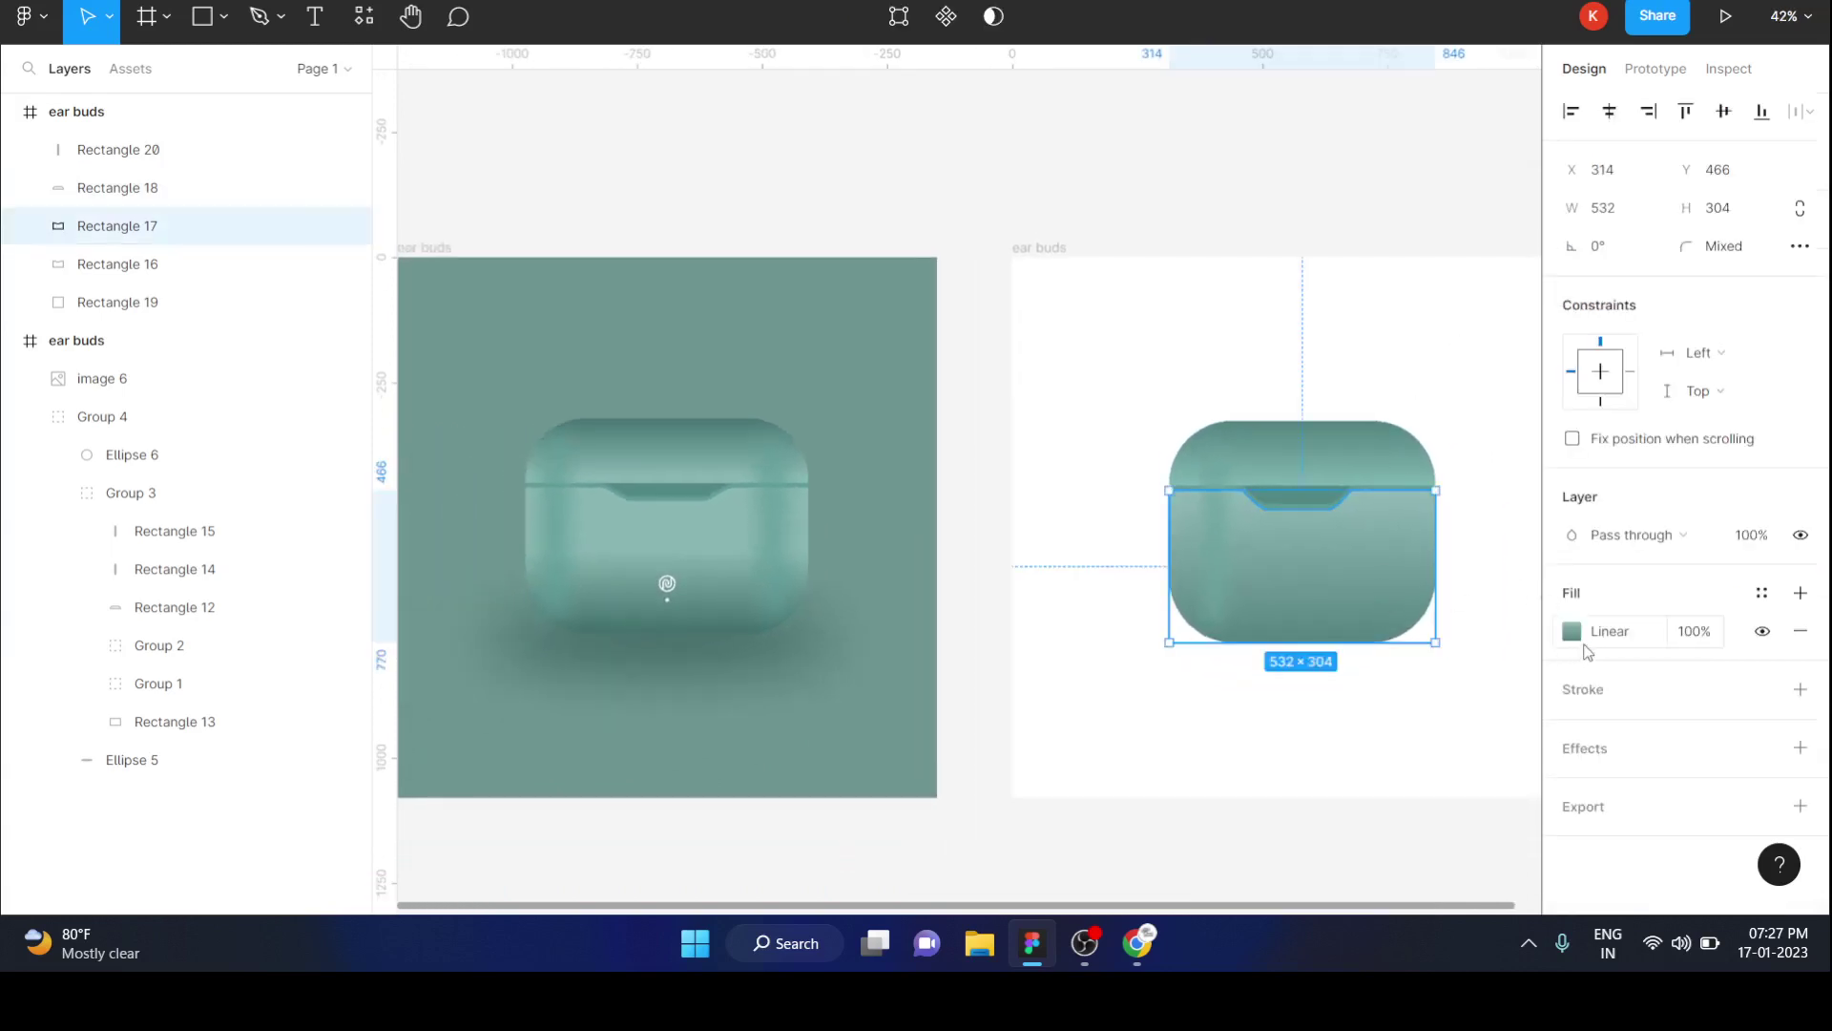
left_click(1584, 633)
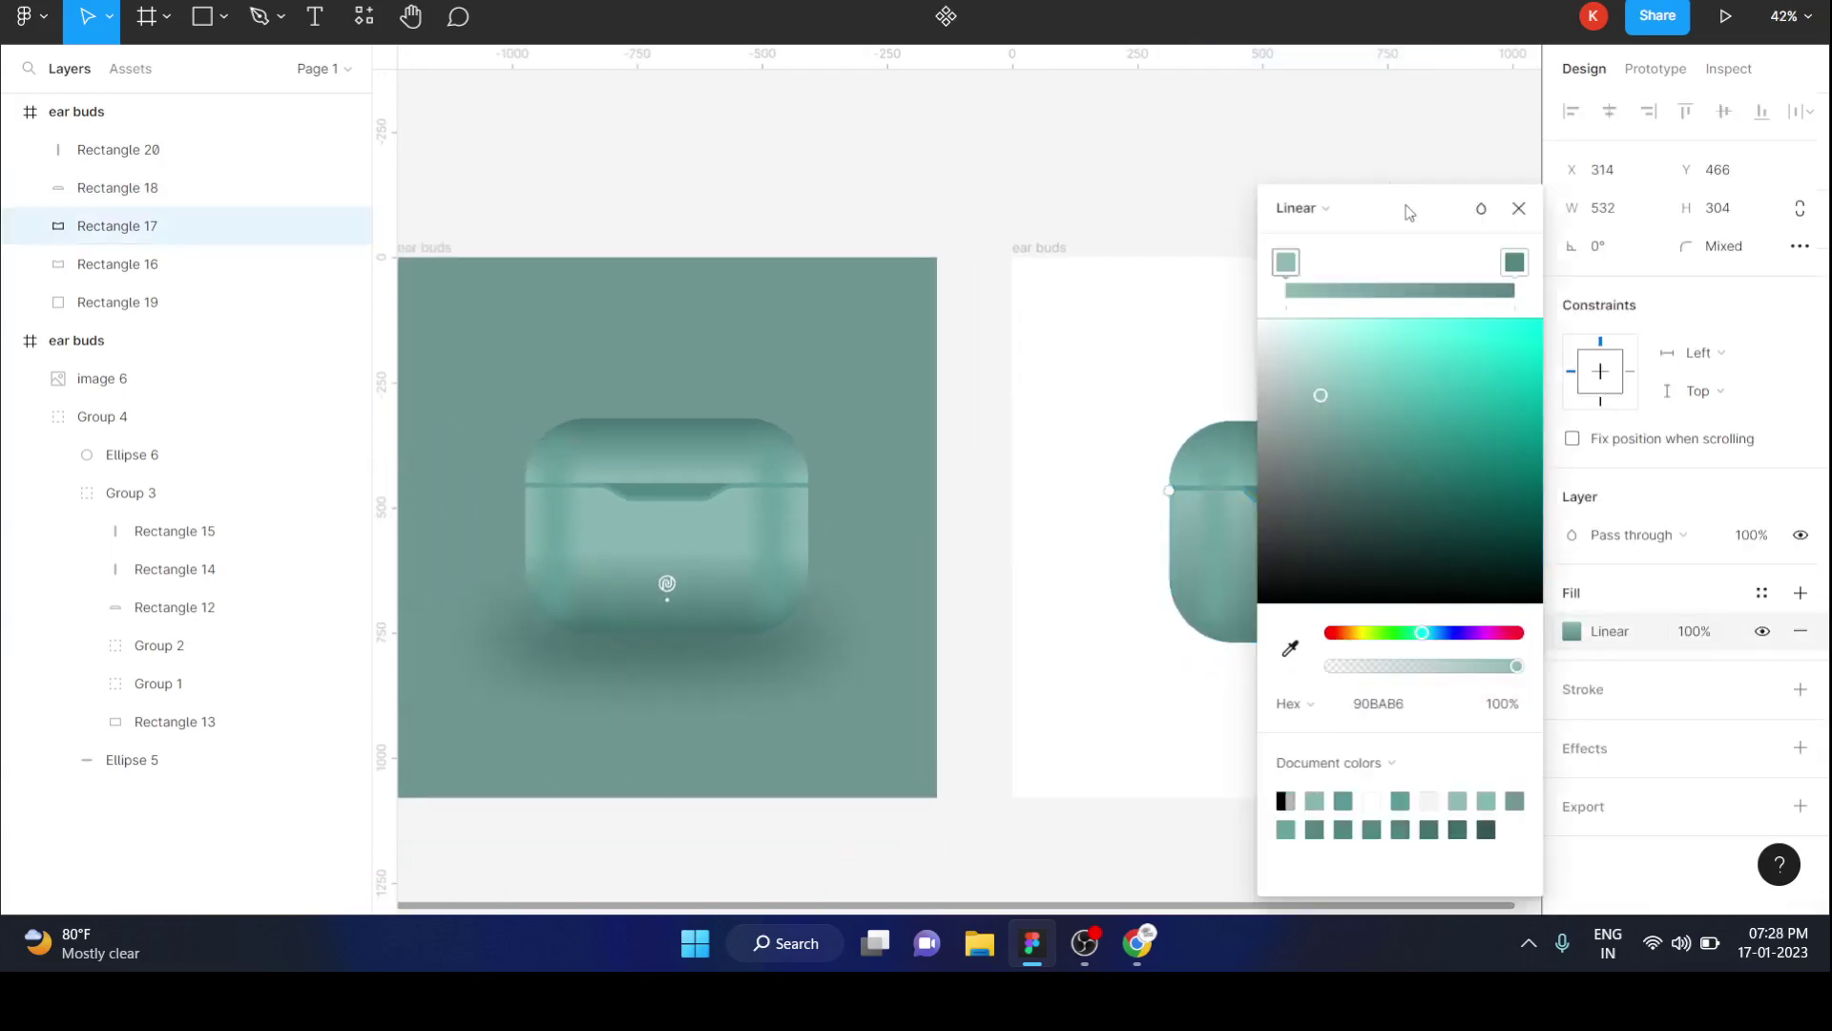
left_click_drag(1367, 230, 1464, 286)
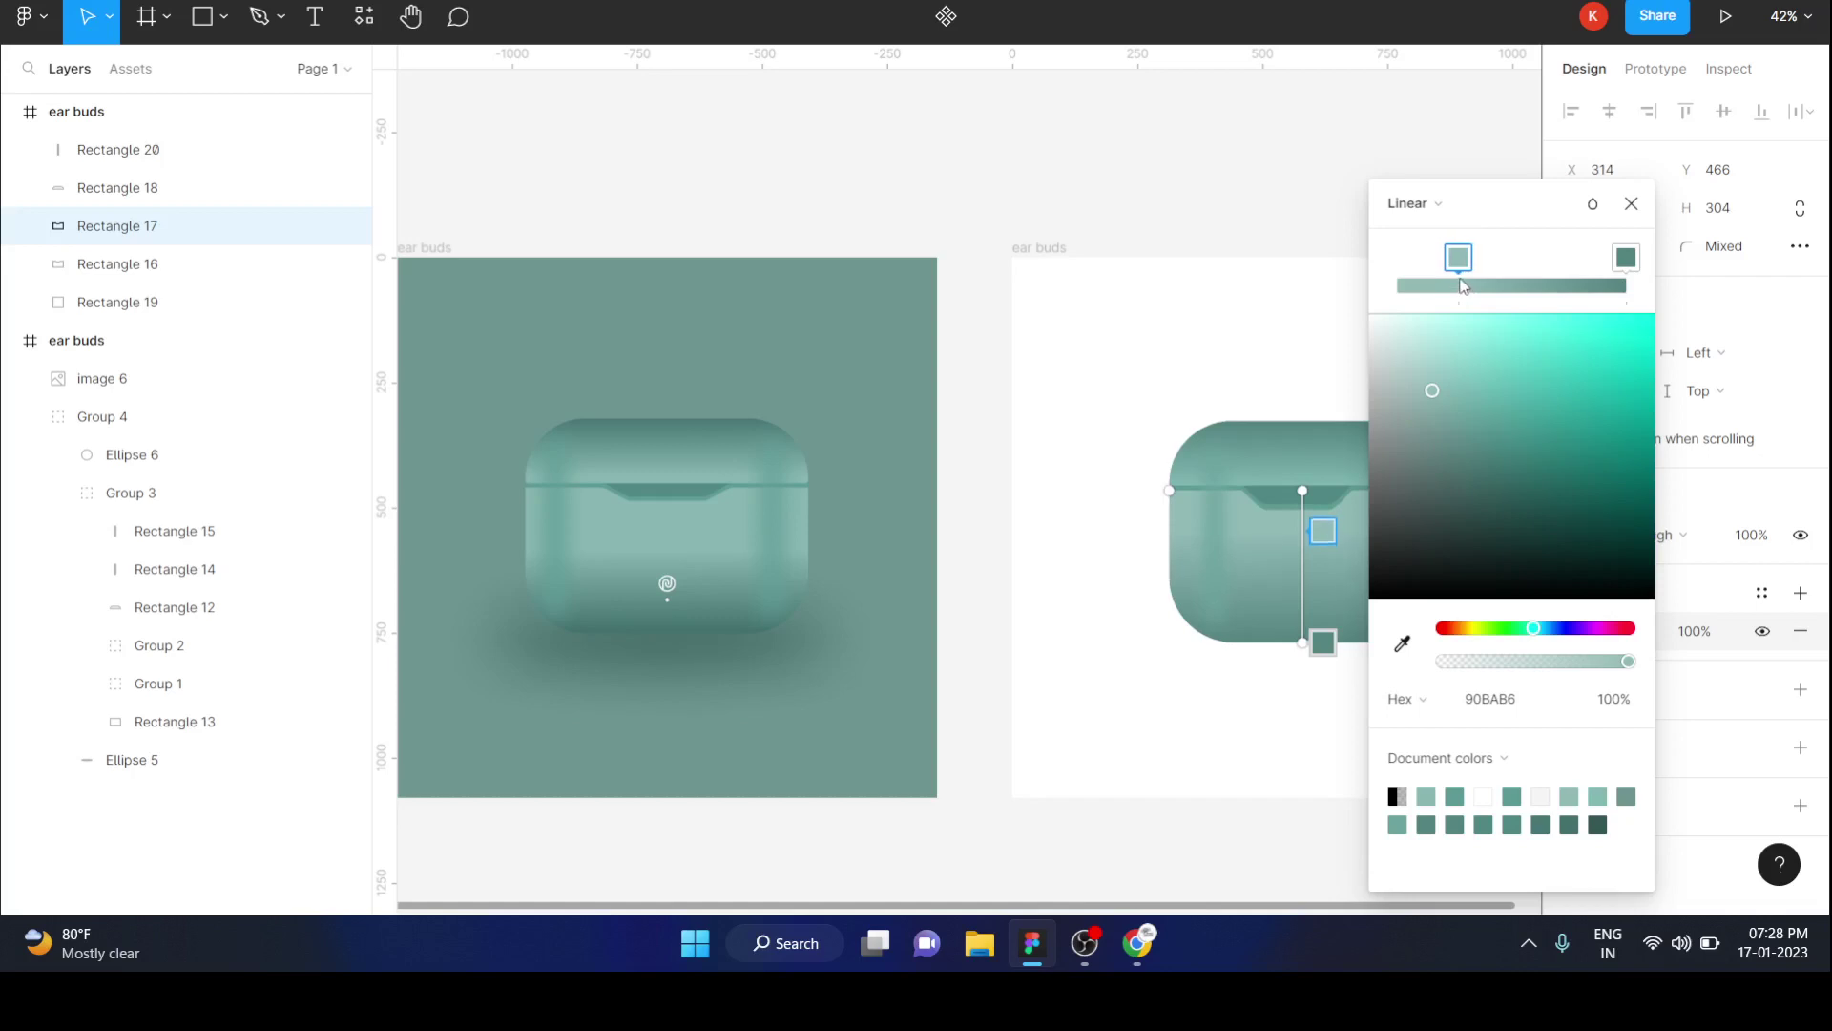
left_click(1402, 643)
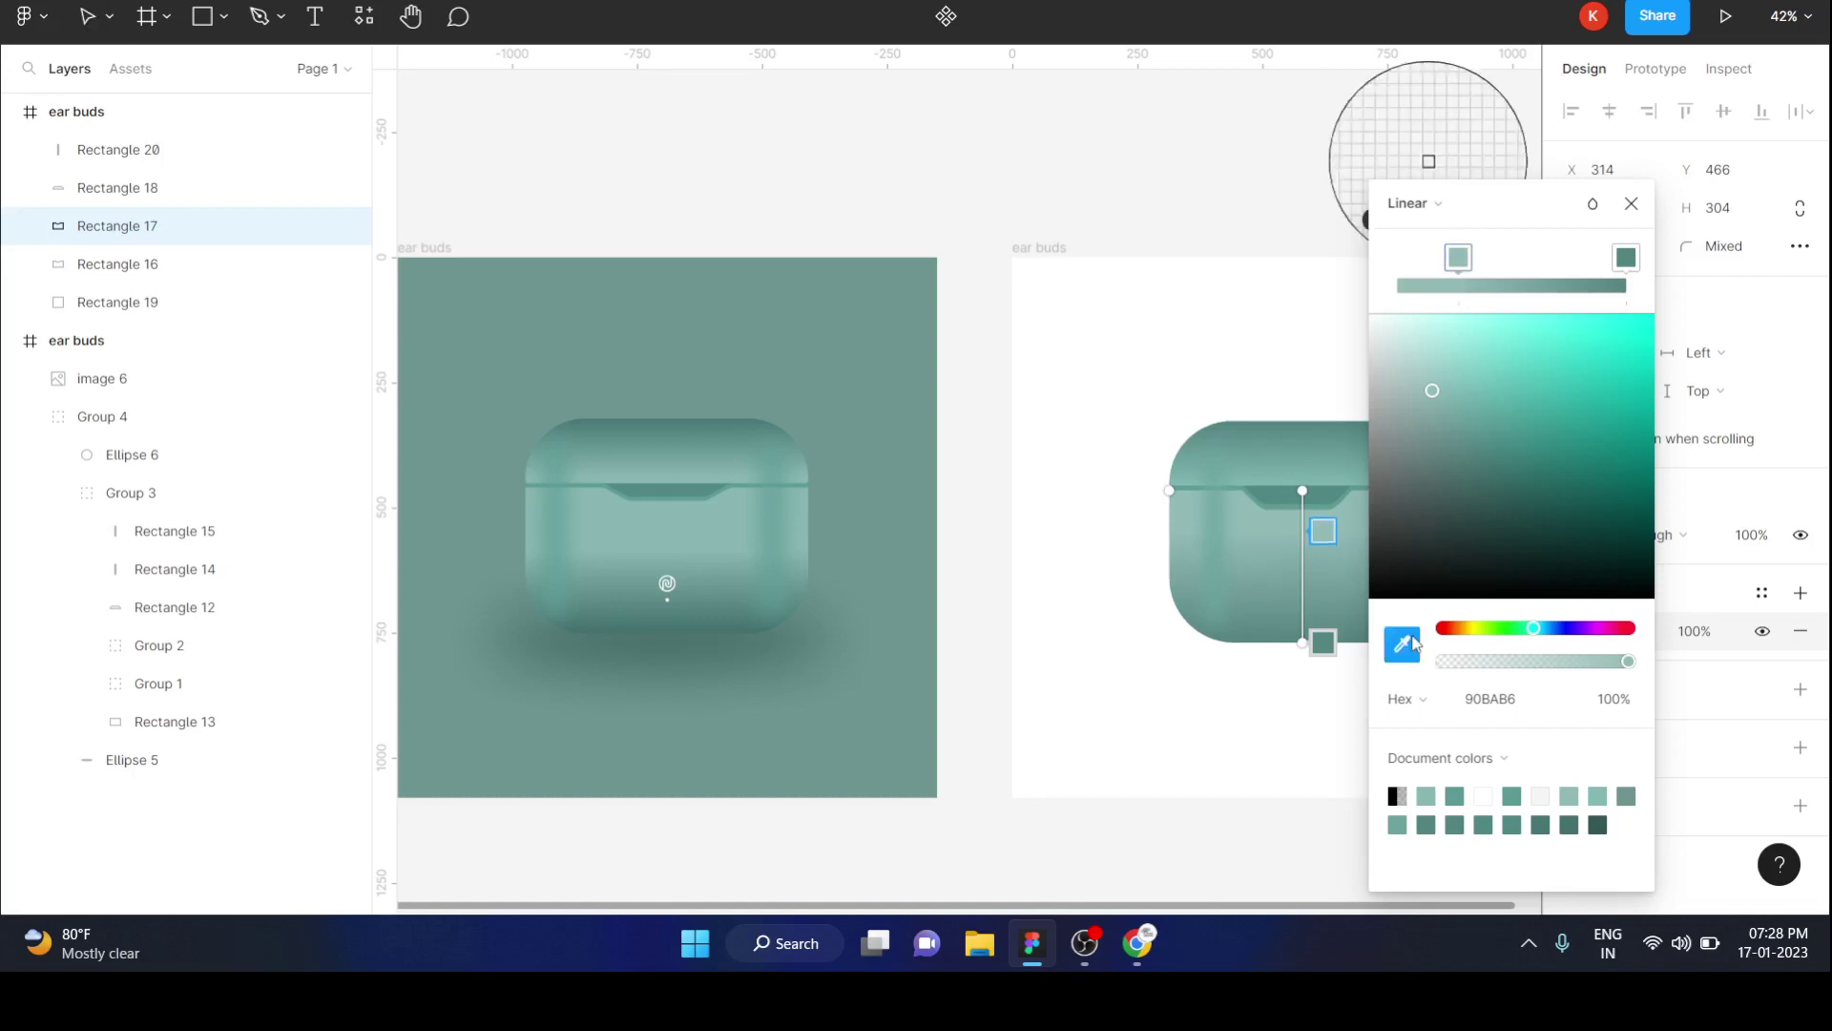
left_click(728, 495)
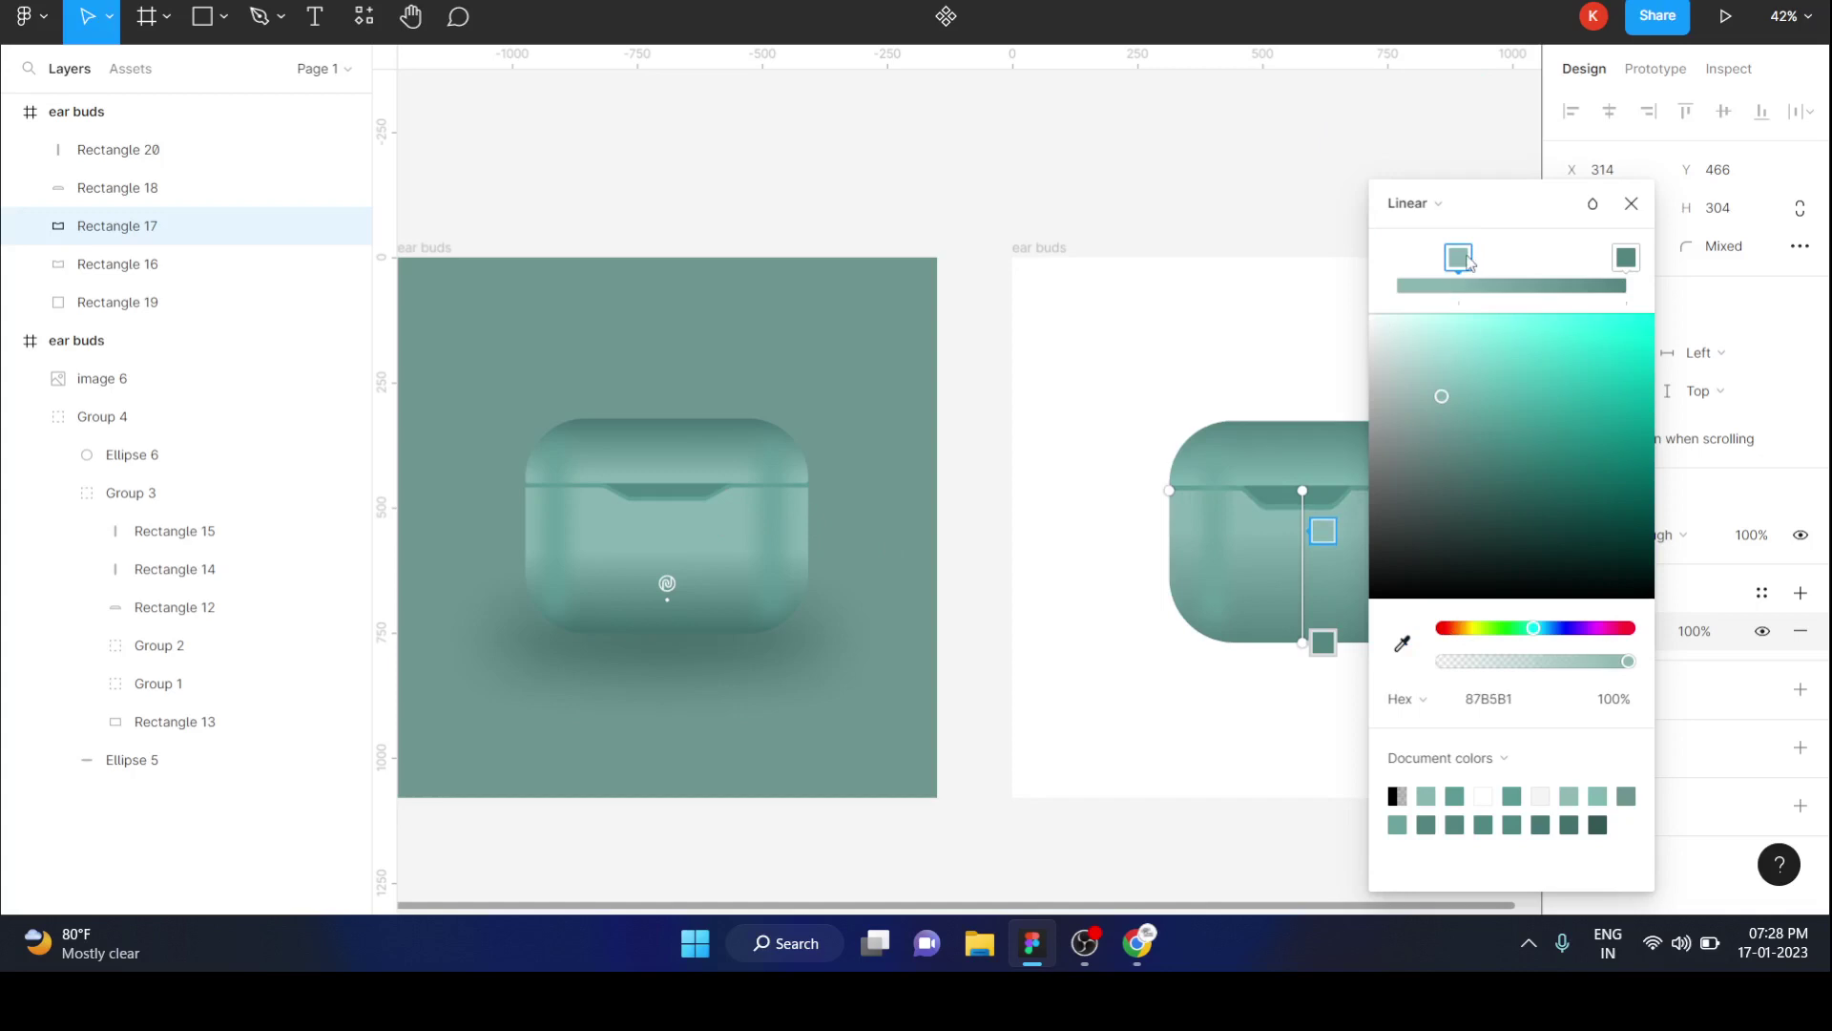
left_click_drag(1469, 263, 1483, 271)
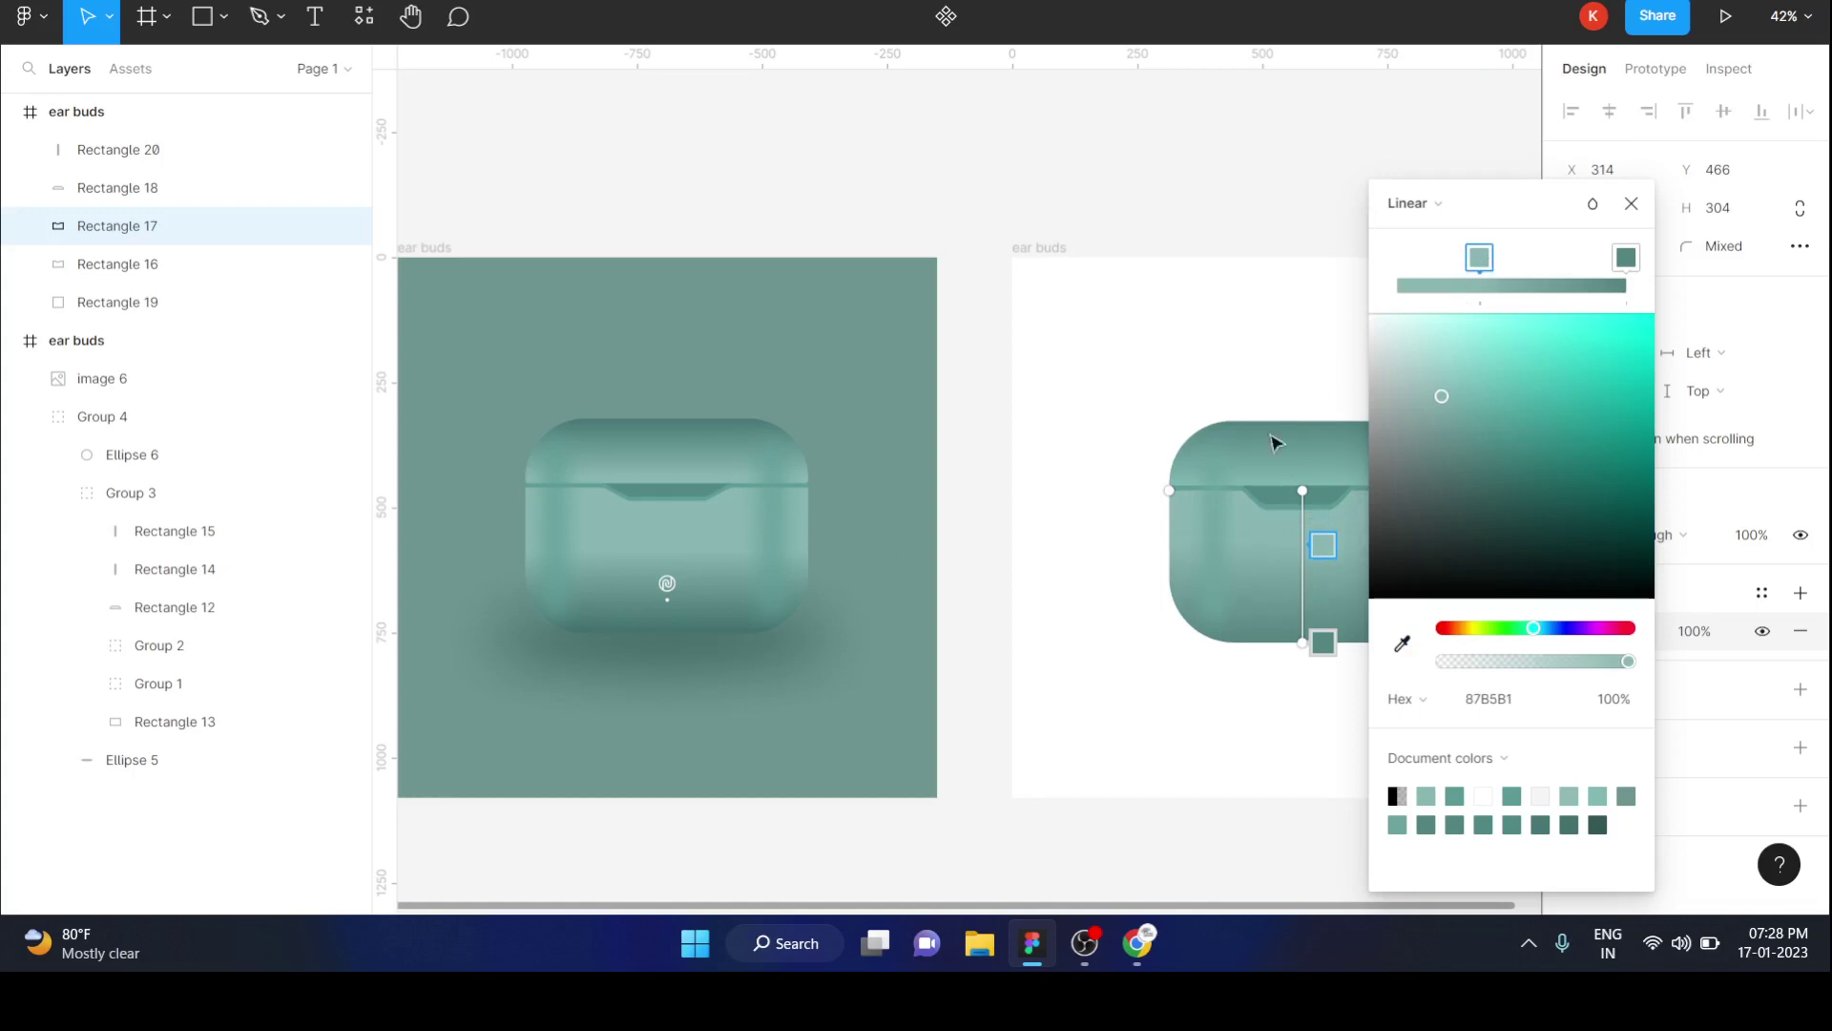
Shift the end stop of the lid's gradient inward to about three quarters of its length.
left_click(1269, 458)
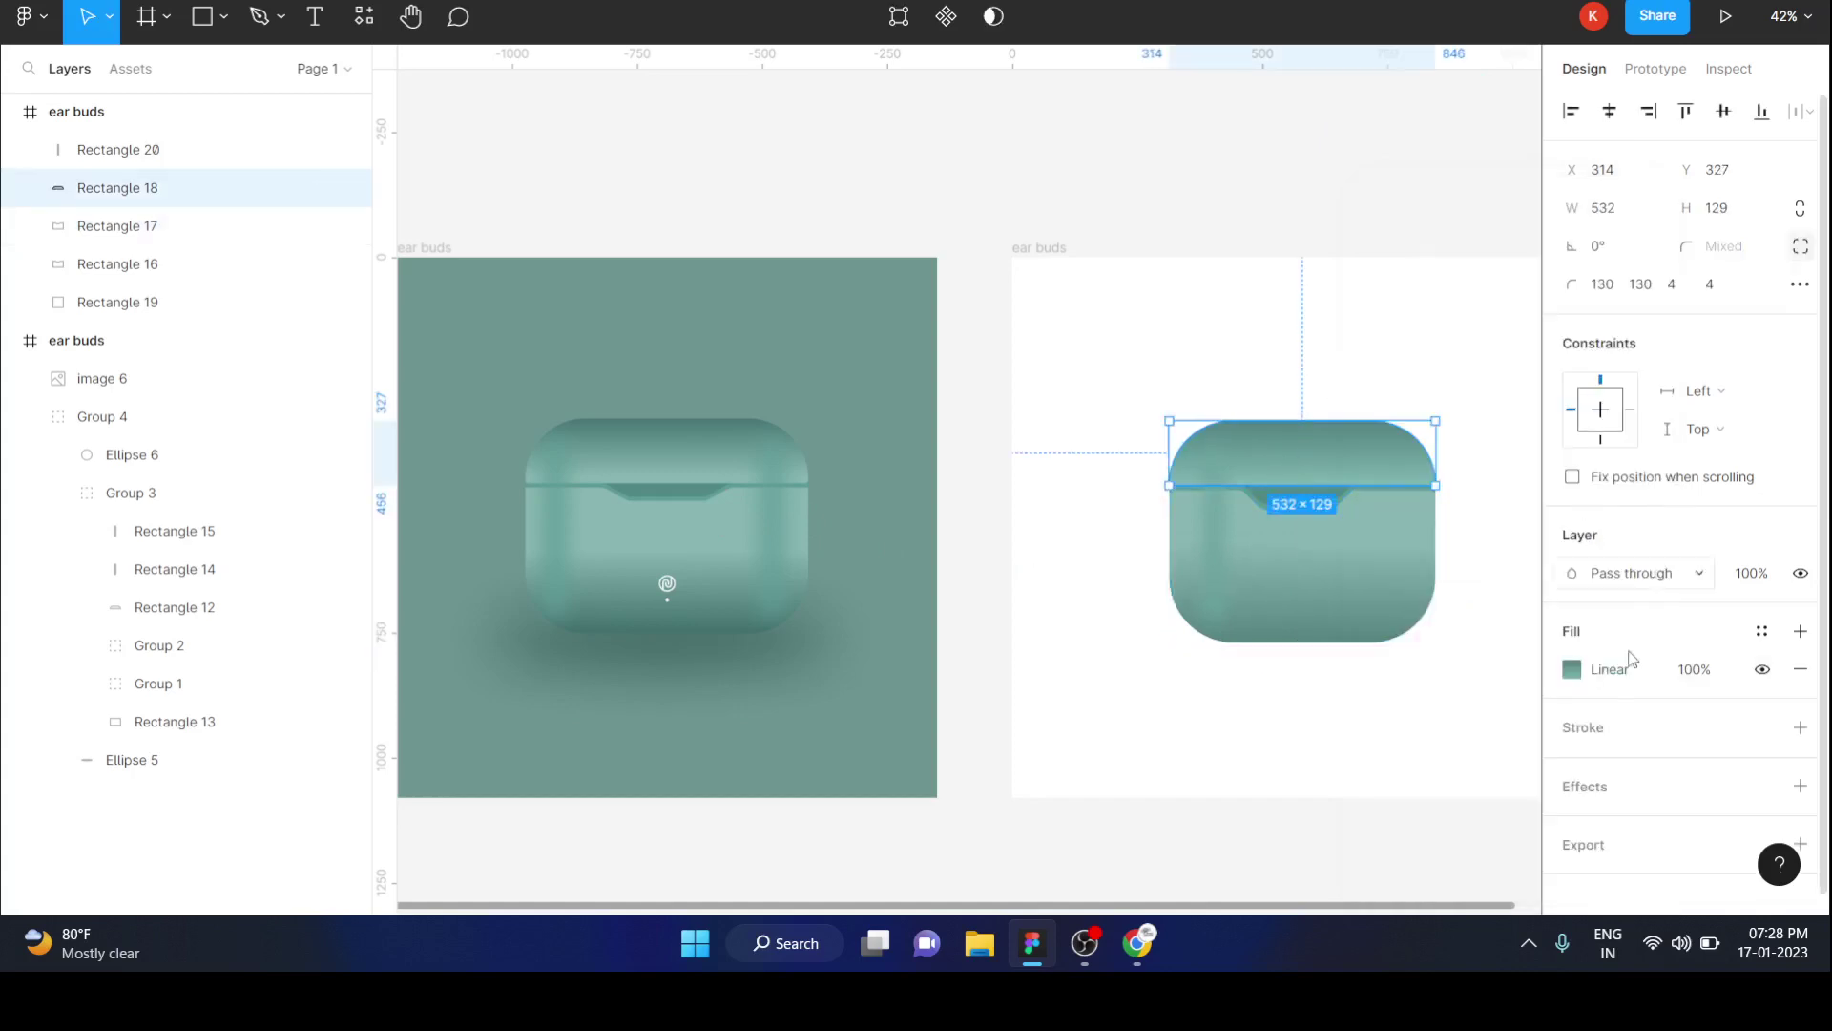
left_click(1573, 670)
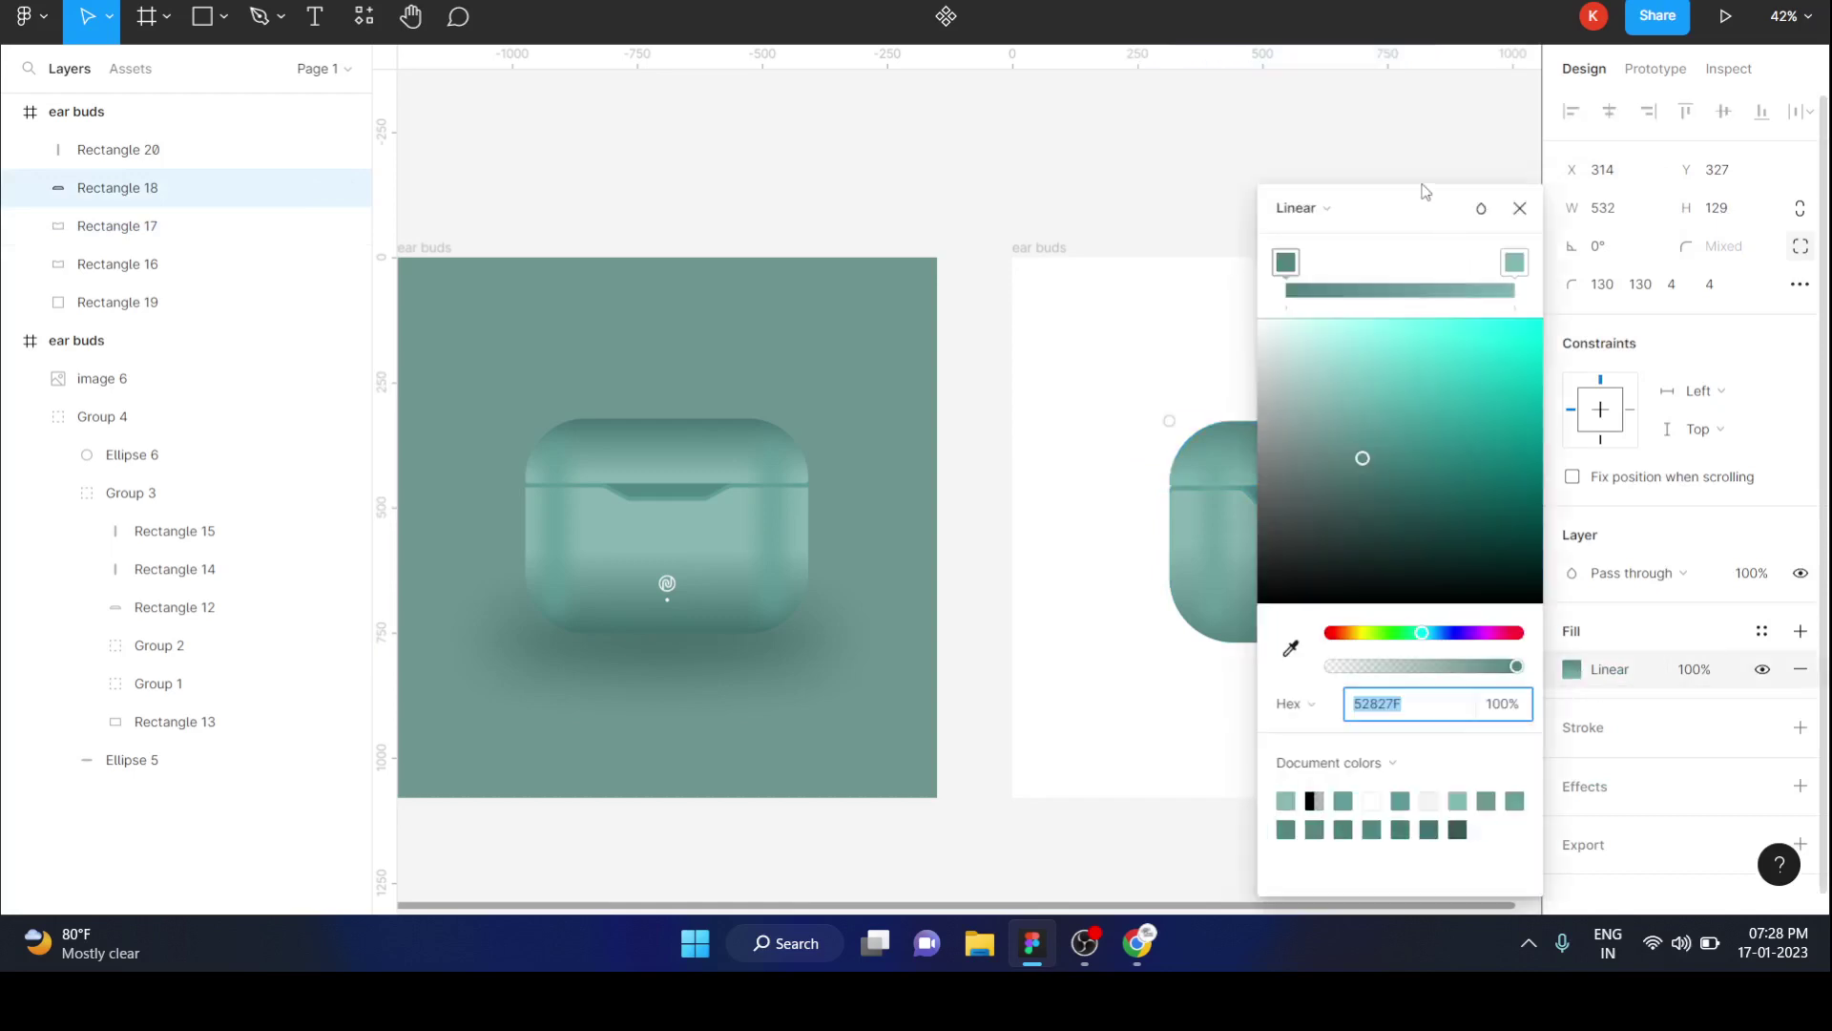
left_click_drag(1426, 191, 1593, 222)
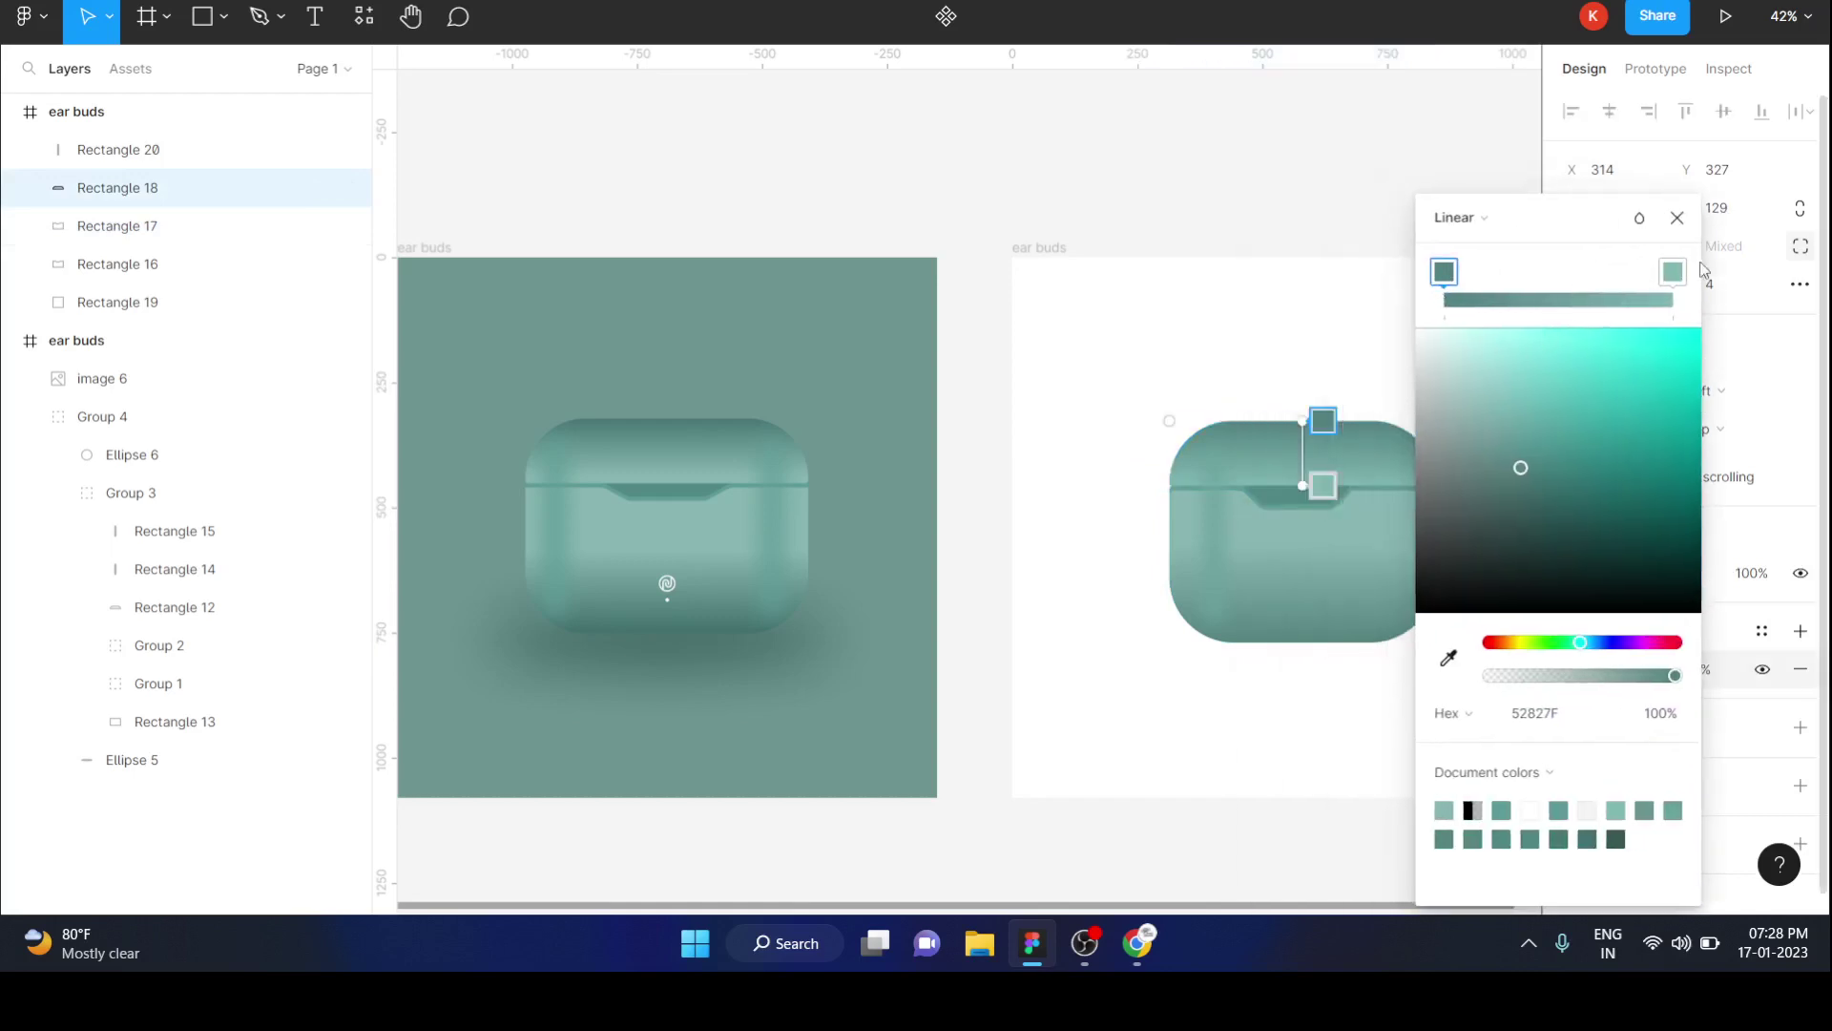
left_click_drag(1673, 278, 1625, 287)
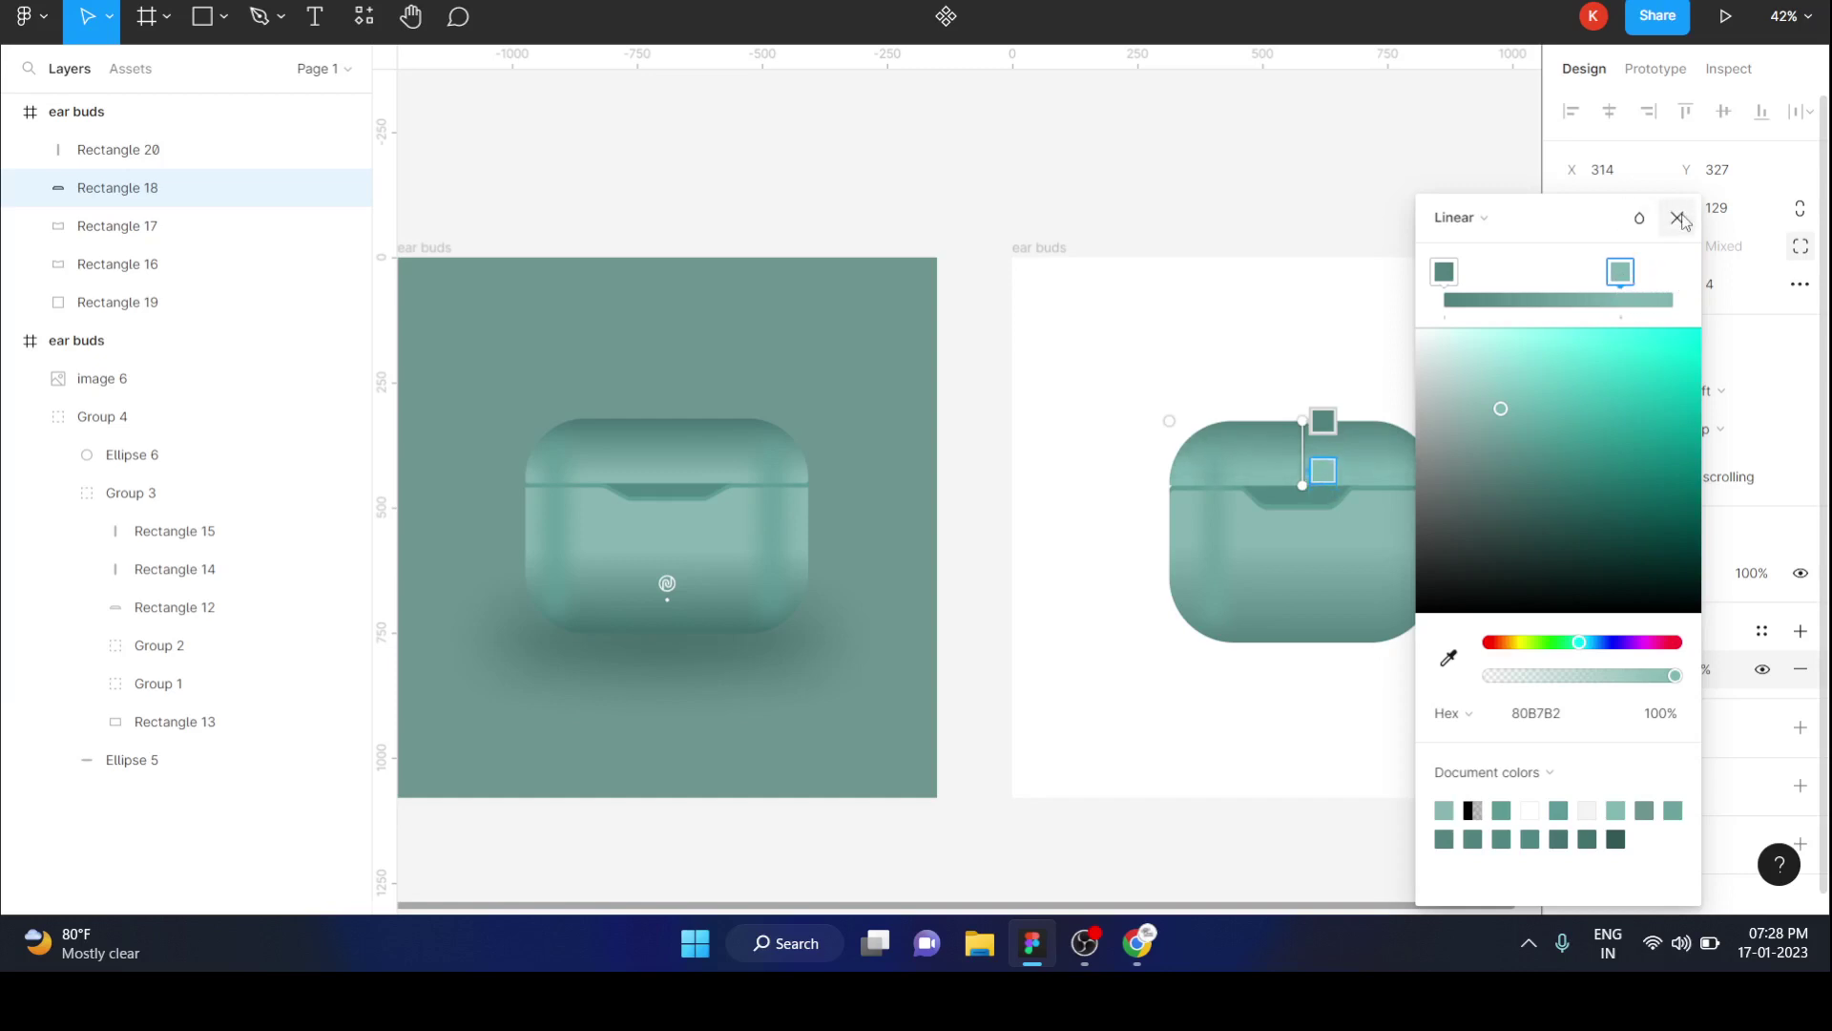
left_click(1418, 203)
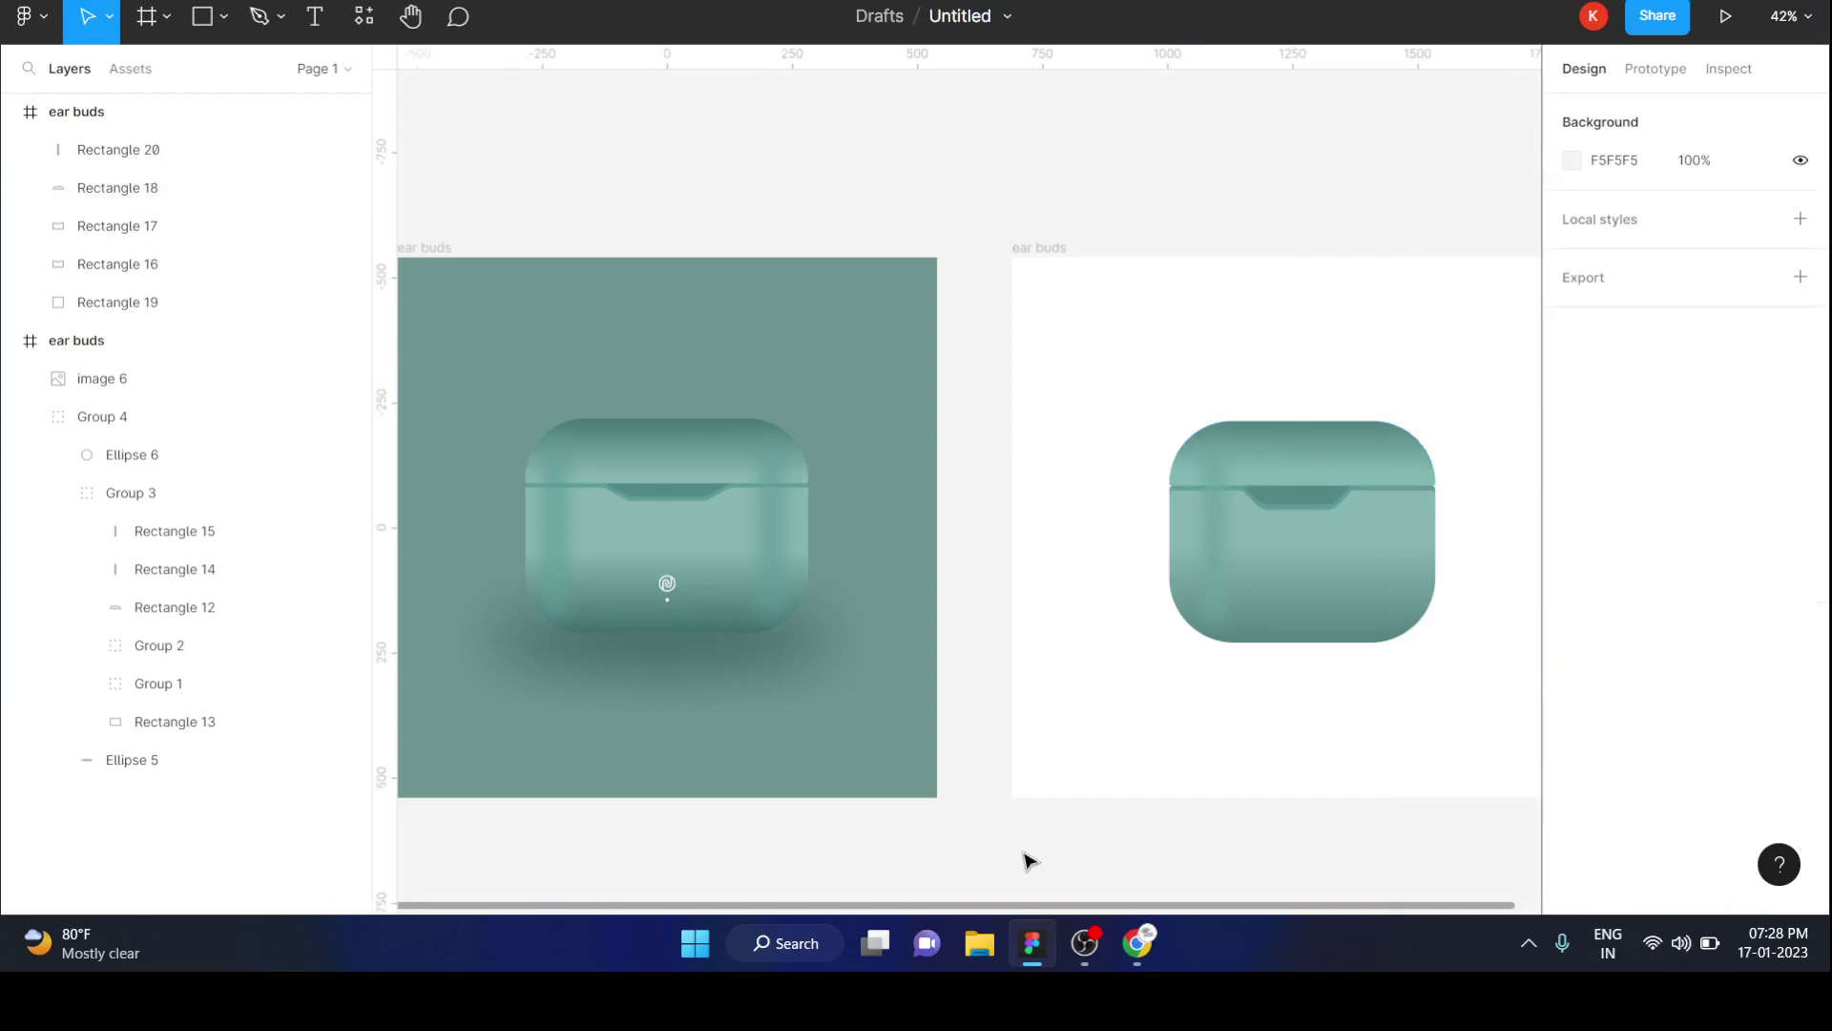
scroll(1312, 676, "up", 2)
scroll(1314, 677, "up", 2)
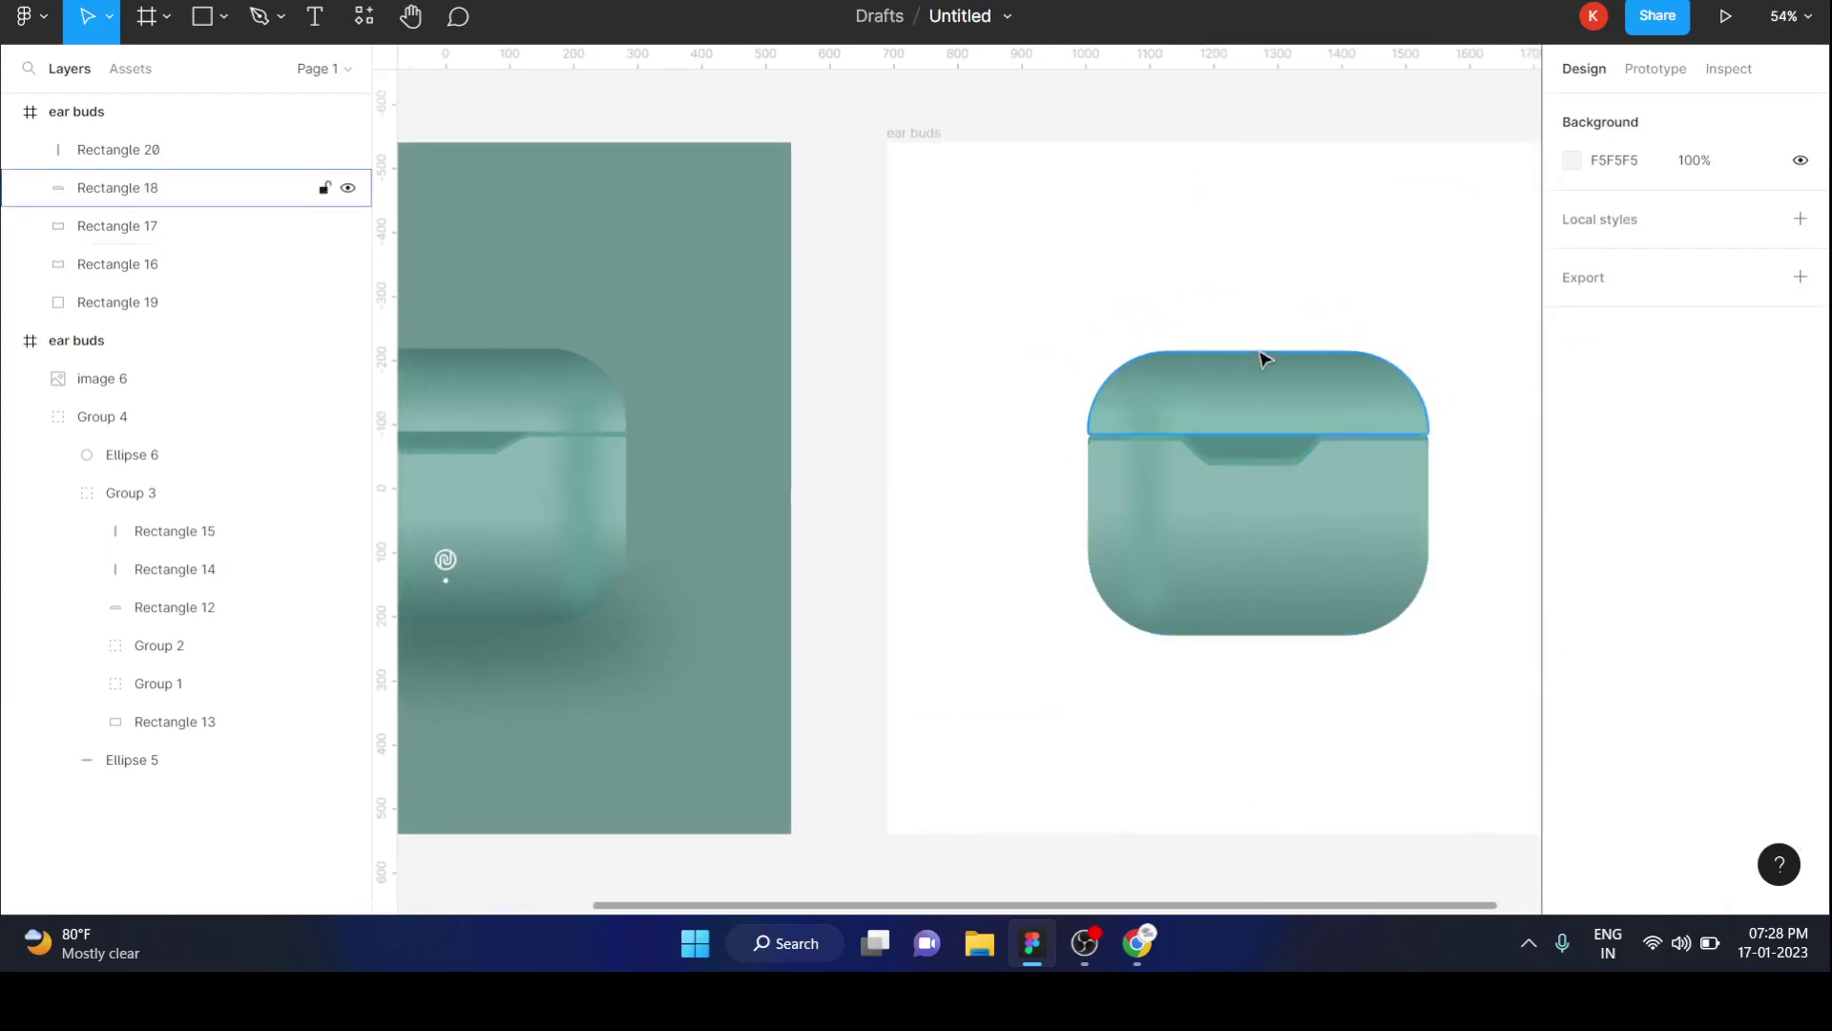
Reduce the layer blur of the shading strip on the left side of the new case to 31.
left_click(1152, 510)
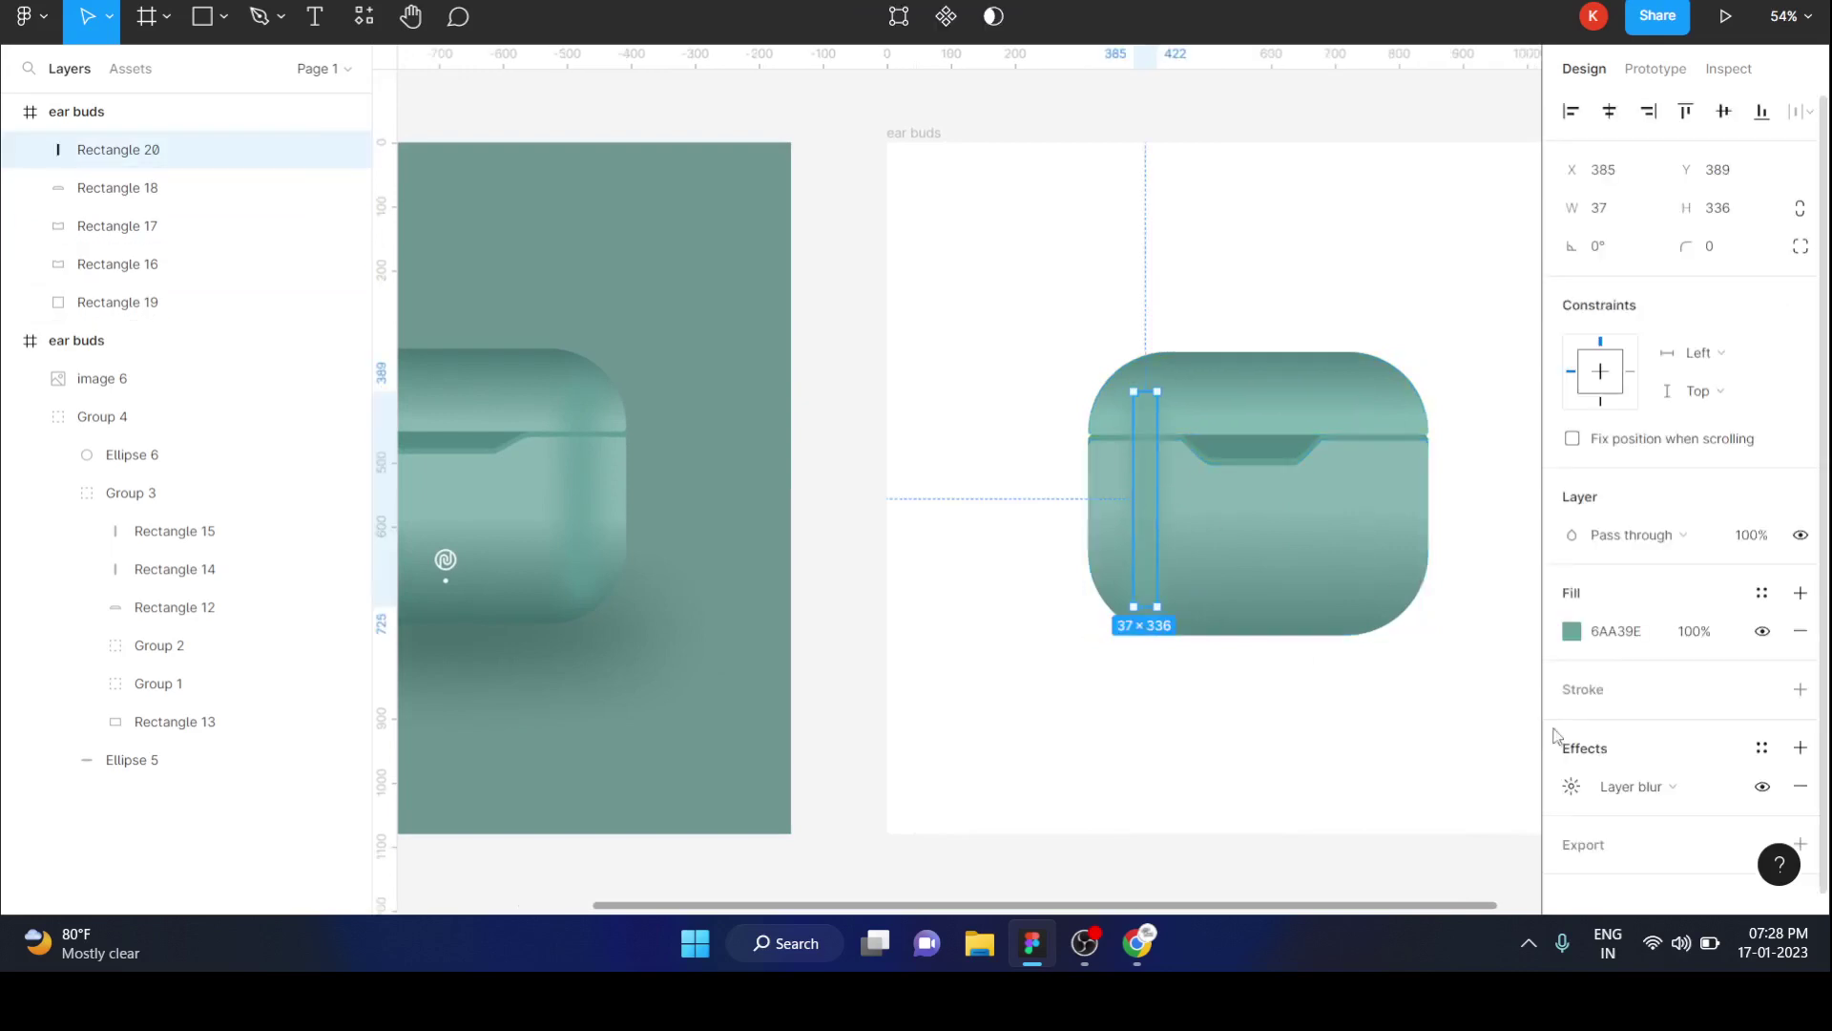
left_click(1572, 786)
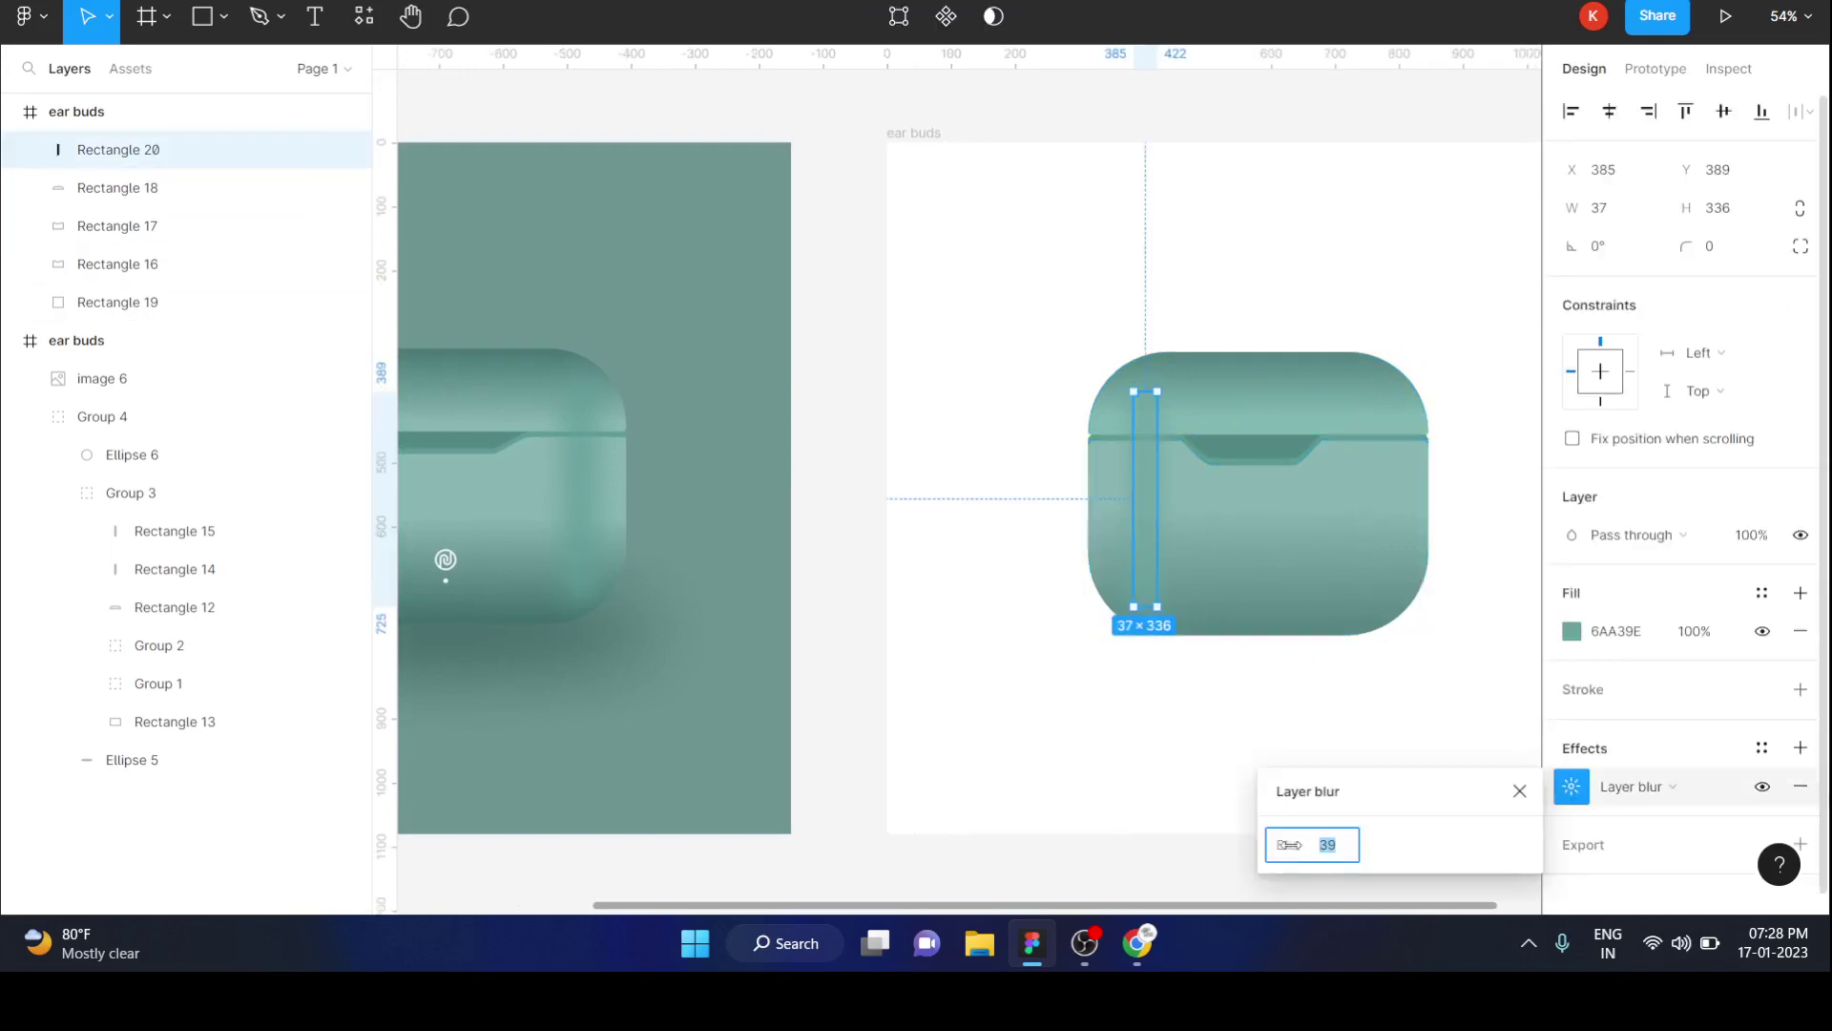
left_click_drag(1290, 844, 1146, 857)
mouse_move(1287, 845)
left_mouse_down()
mouse_move(1262, 848)
mouse_move(1284, 848)
left_mouse_up()
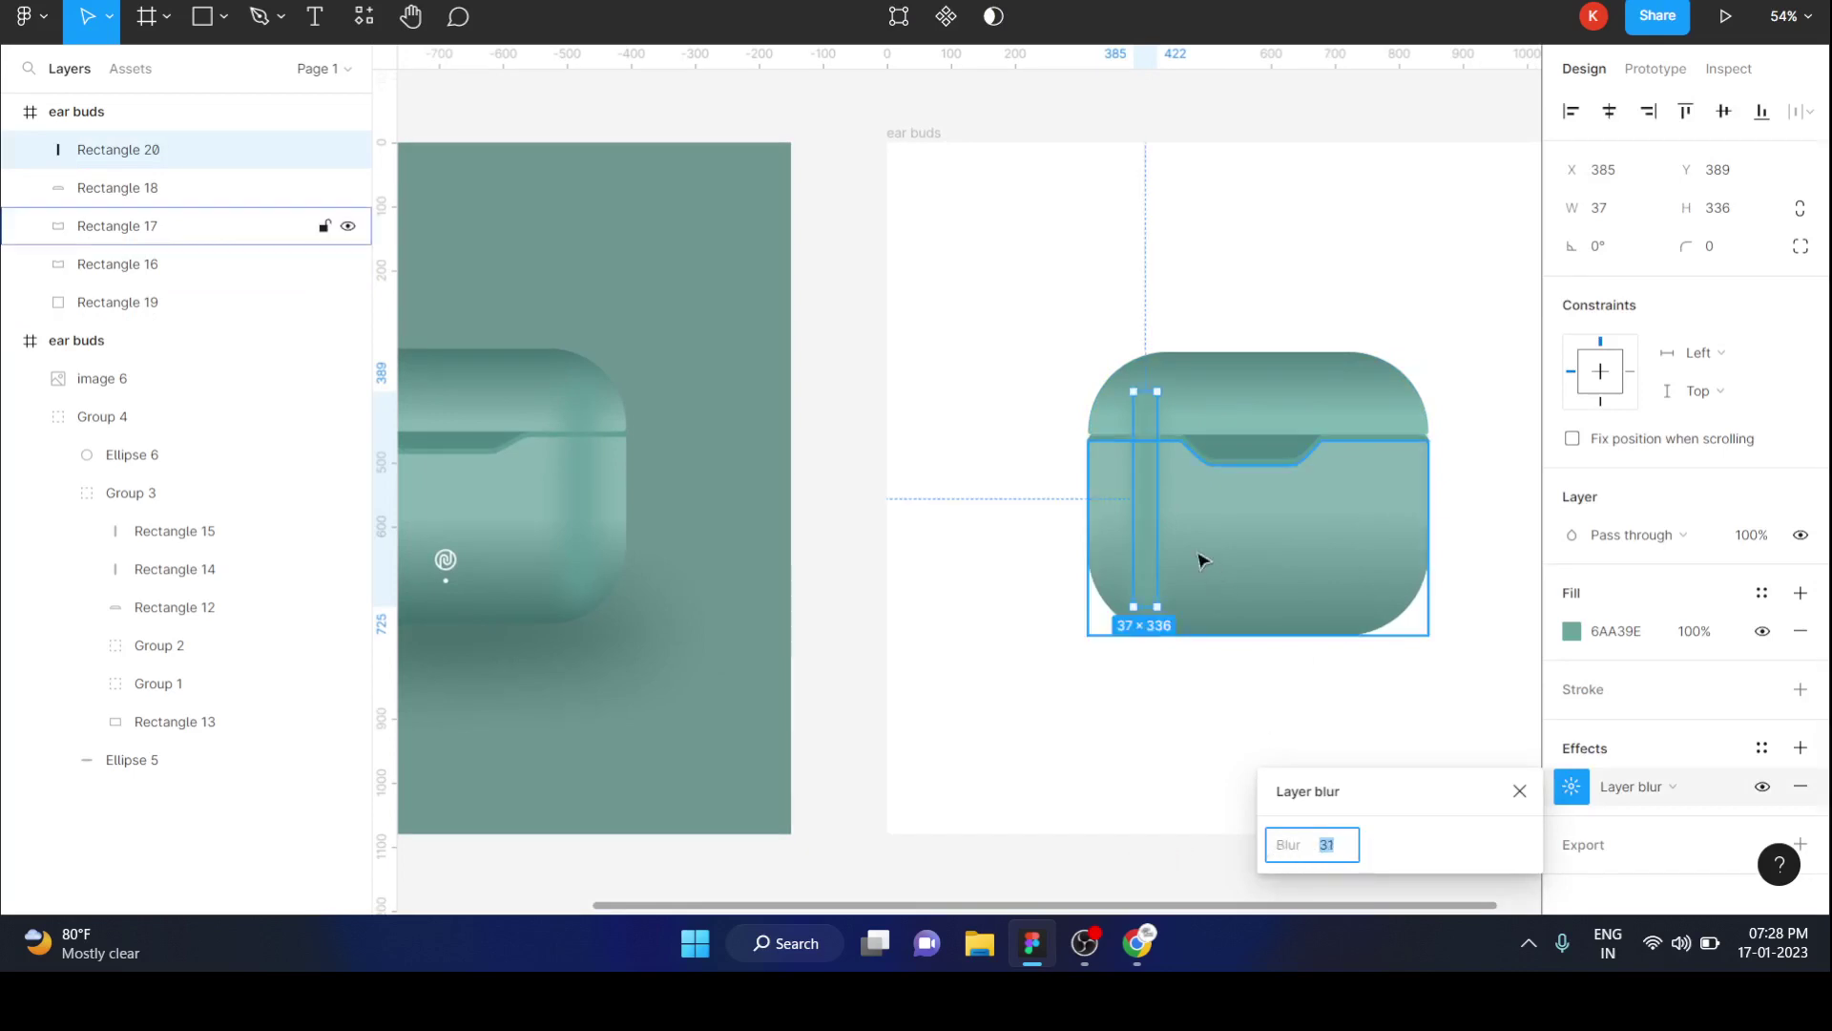
key("Escape")
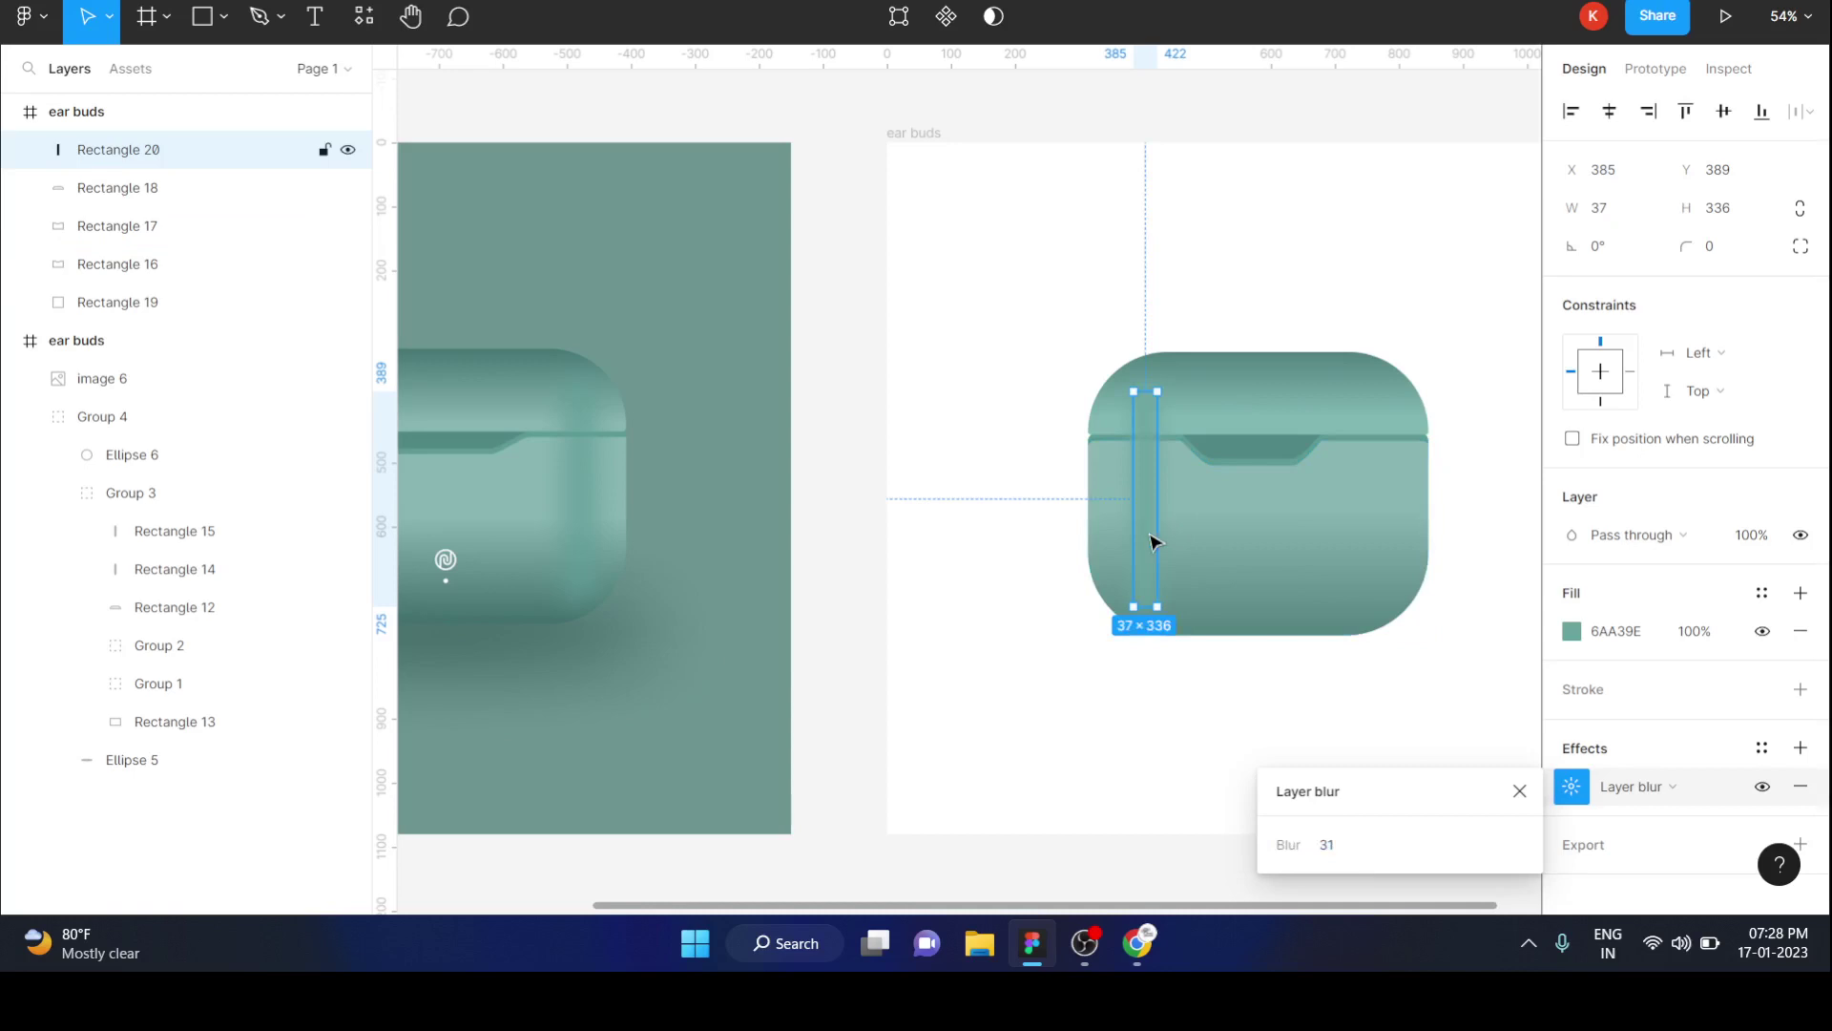
Duplicate the blurred shading strip onto the right side of the new case at X 751, Y 372.
left_click_drag(1152, 543, 1391, 525)
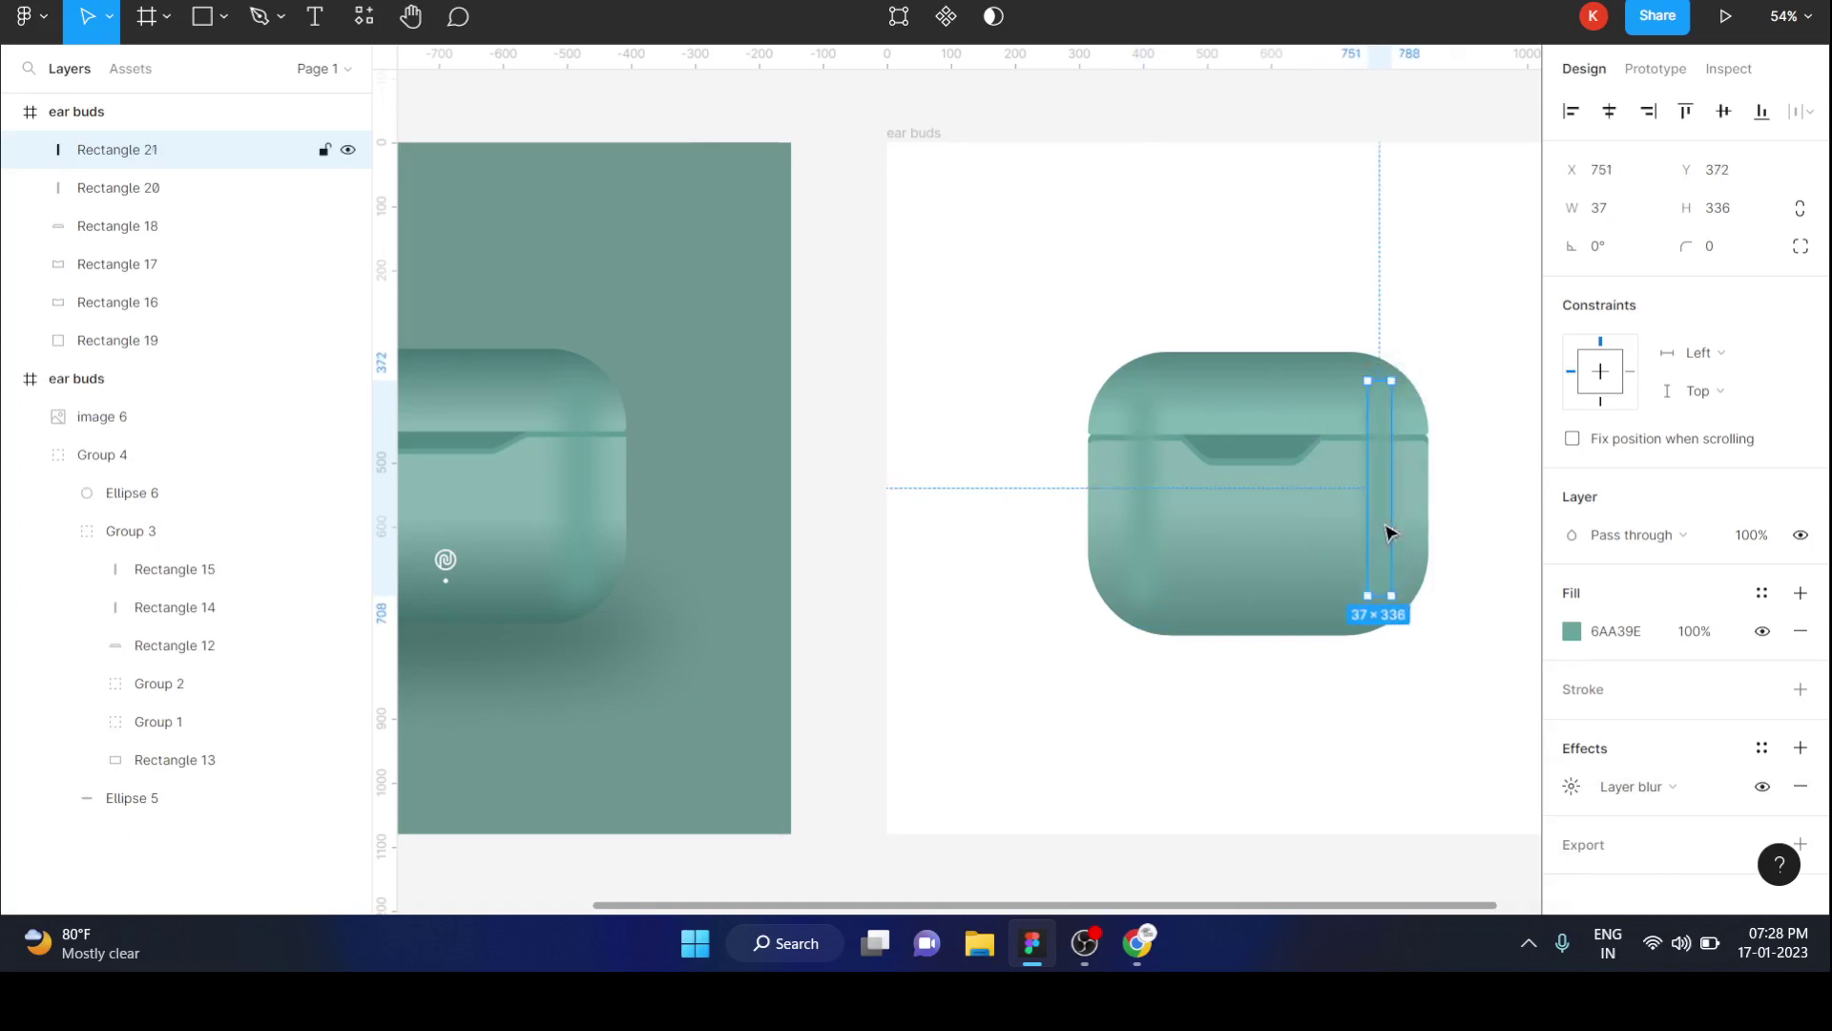
left_click(1444, 356)
scroll(1446, 358, "down", 1)
scroll(1445, 358, "down", 3)
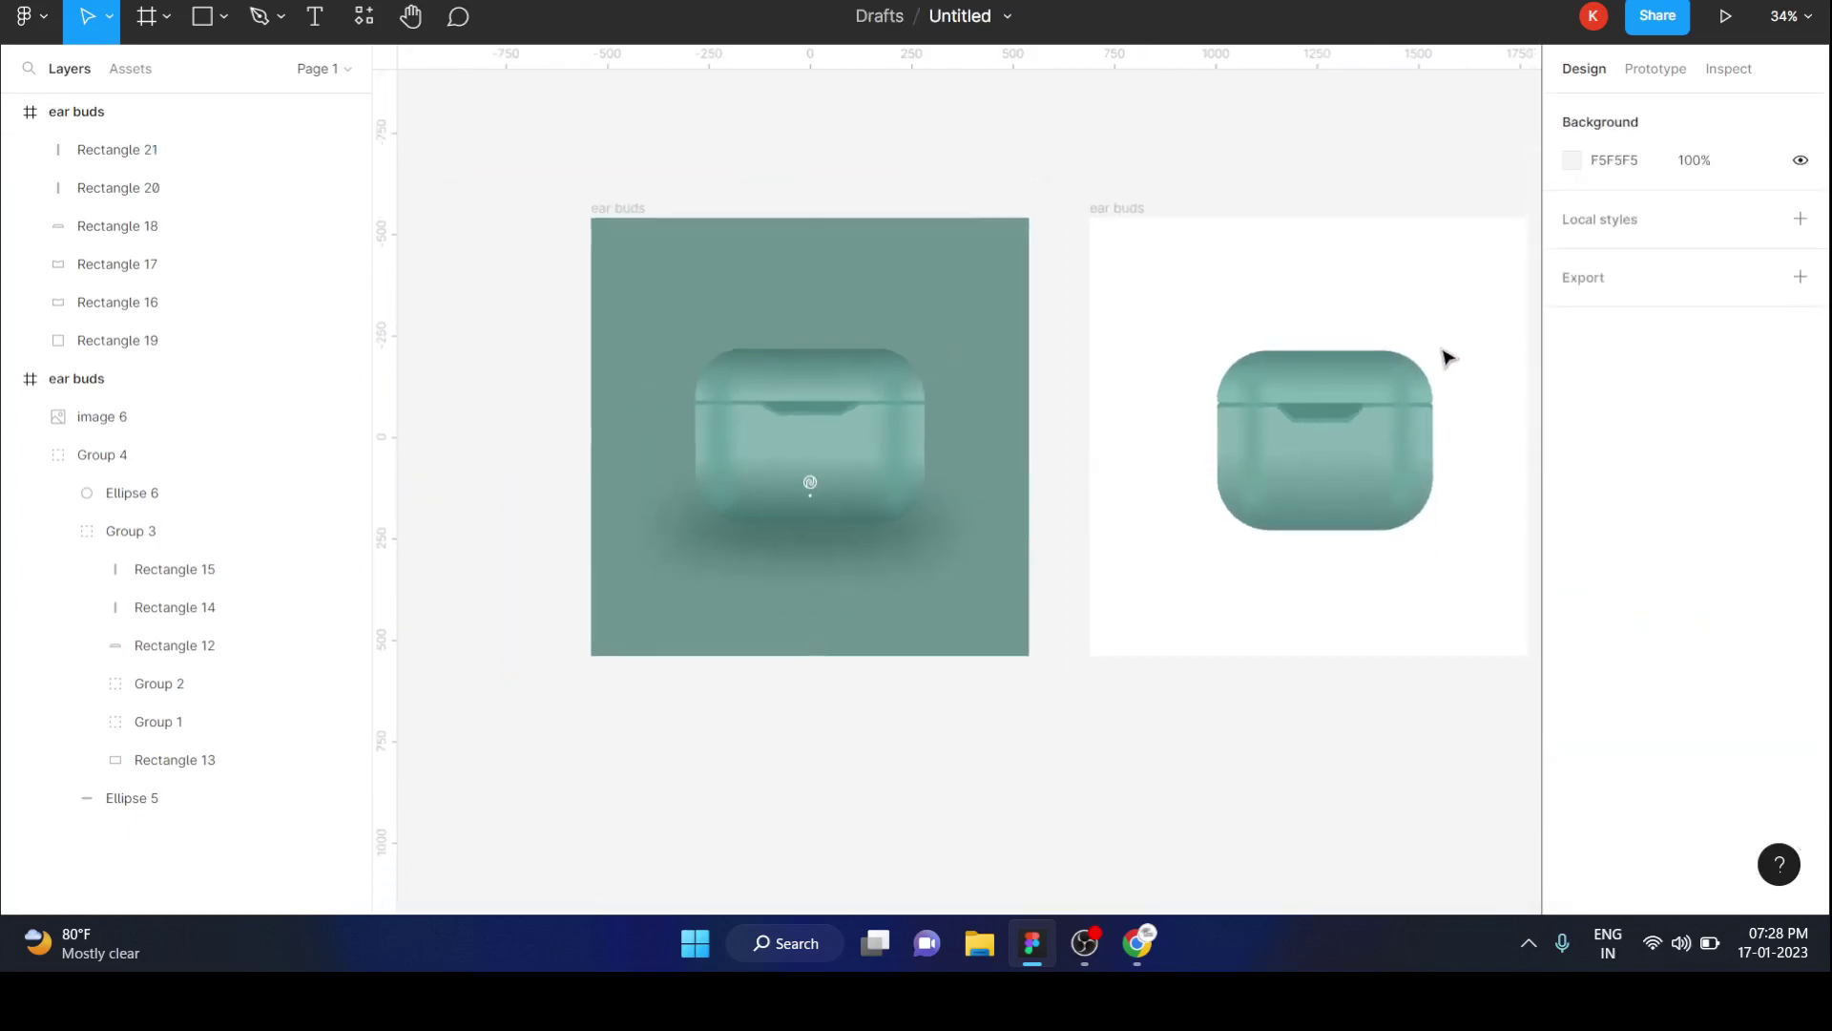
Raise the layer blur of the right shading strip to 40 and that of the left strip to 35.
left_click(1395, 448)
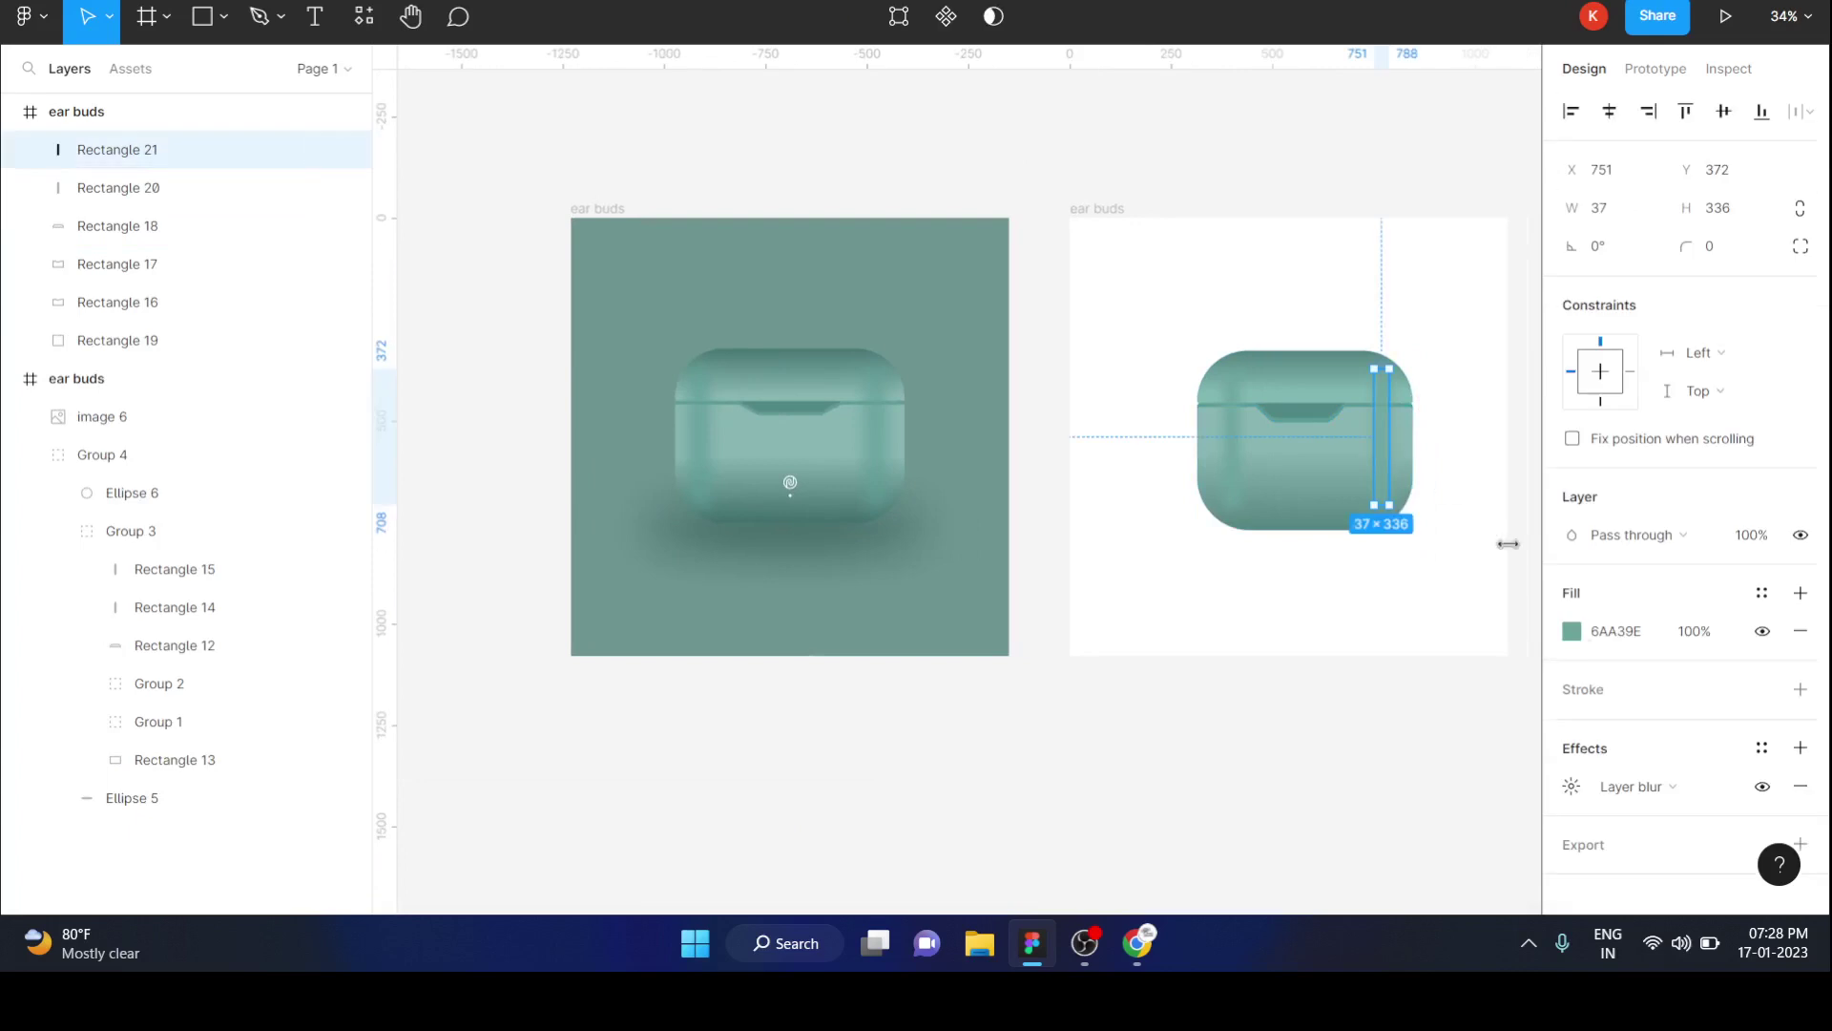
left_click(1572, 786)
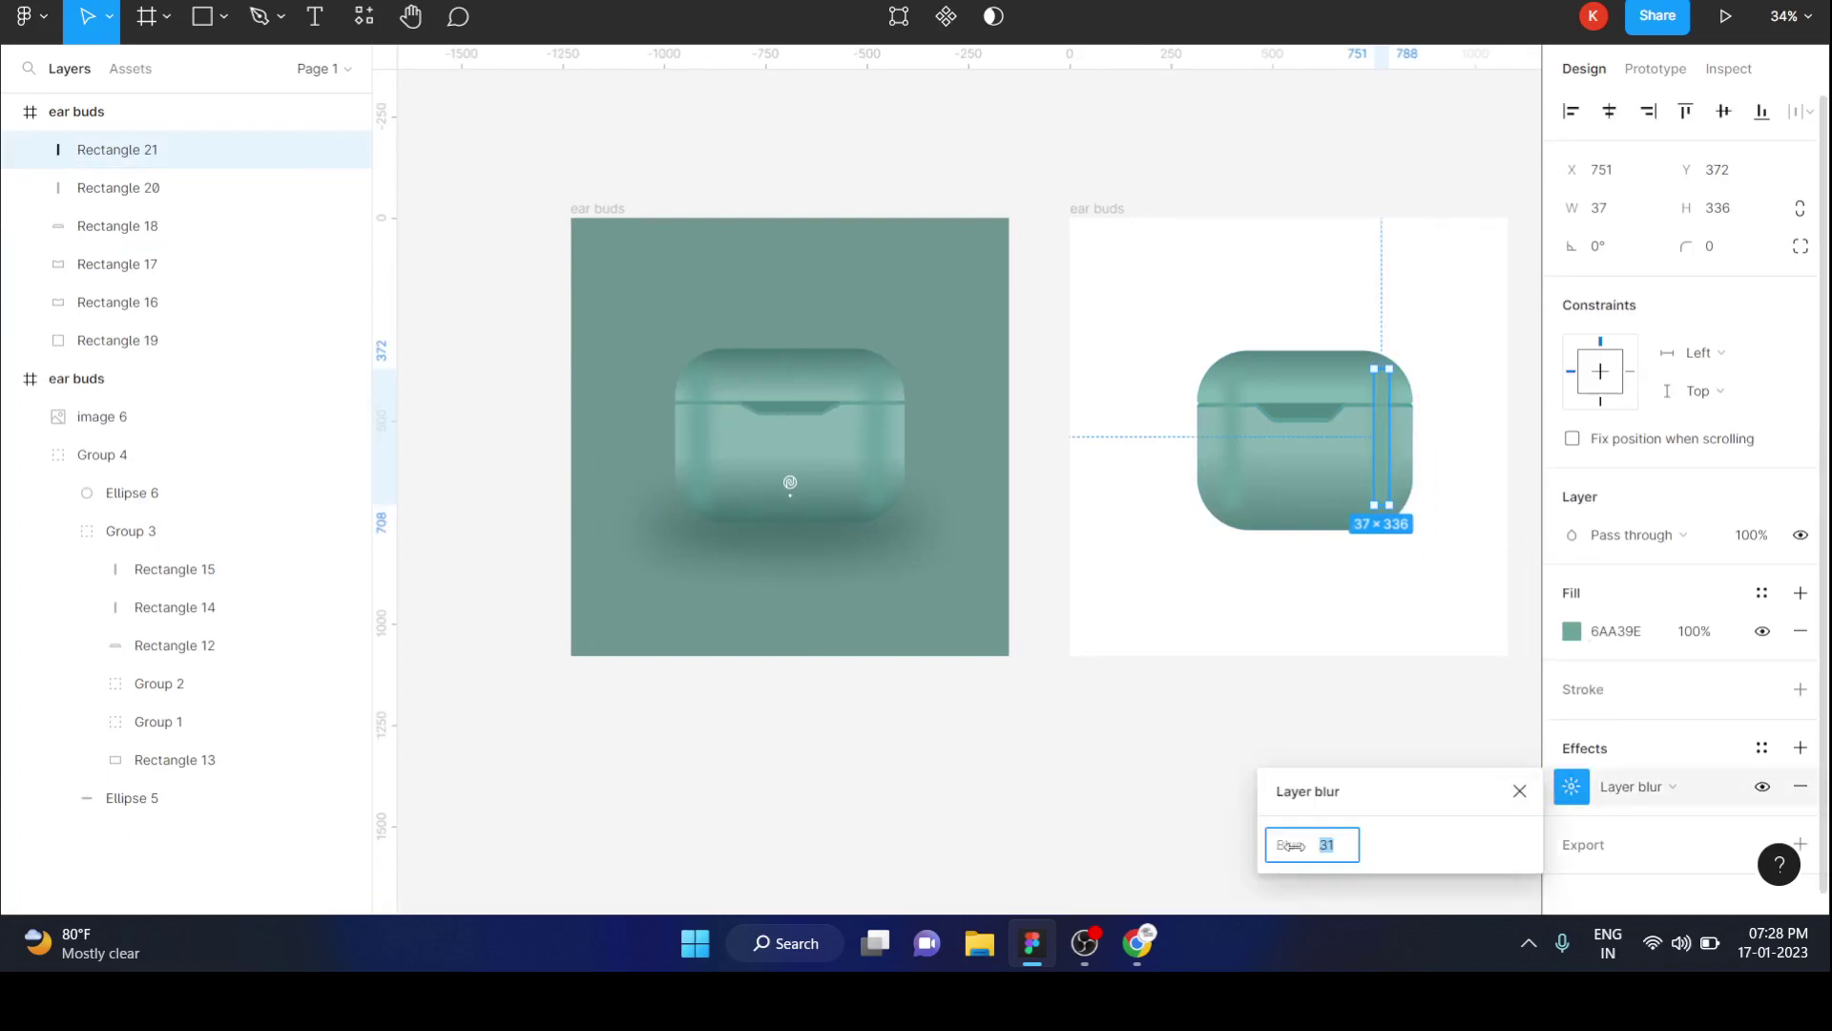
left_click_drag(1295, 846, 1520, 847)
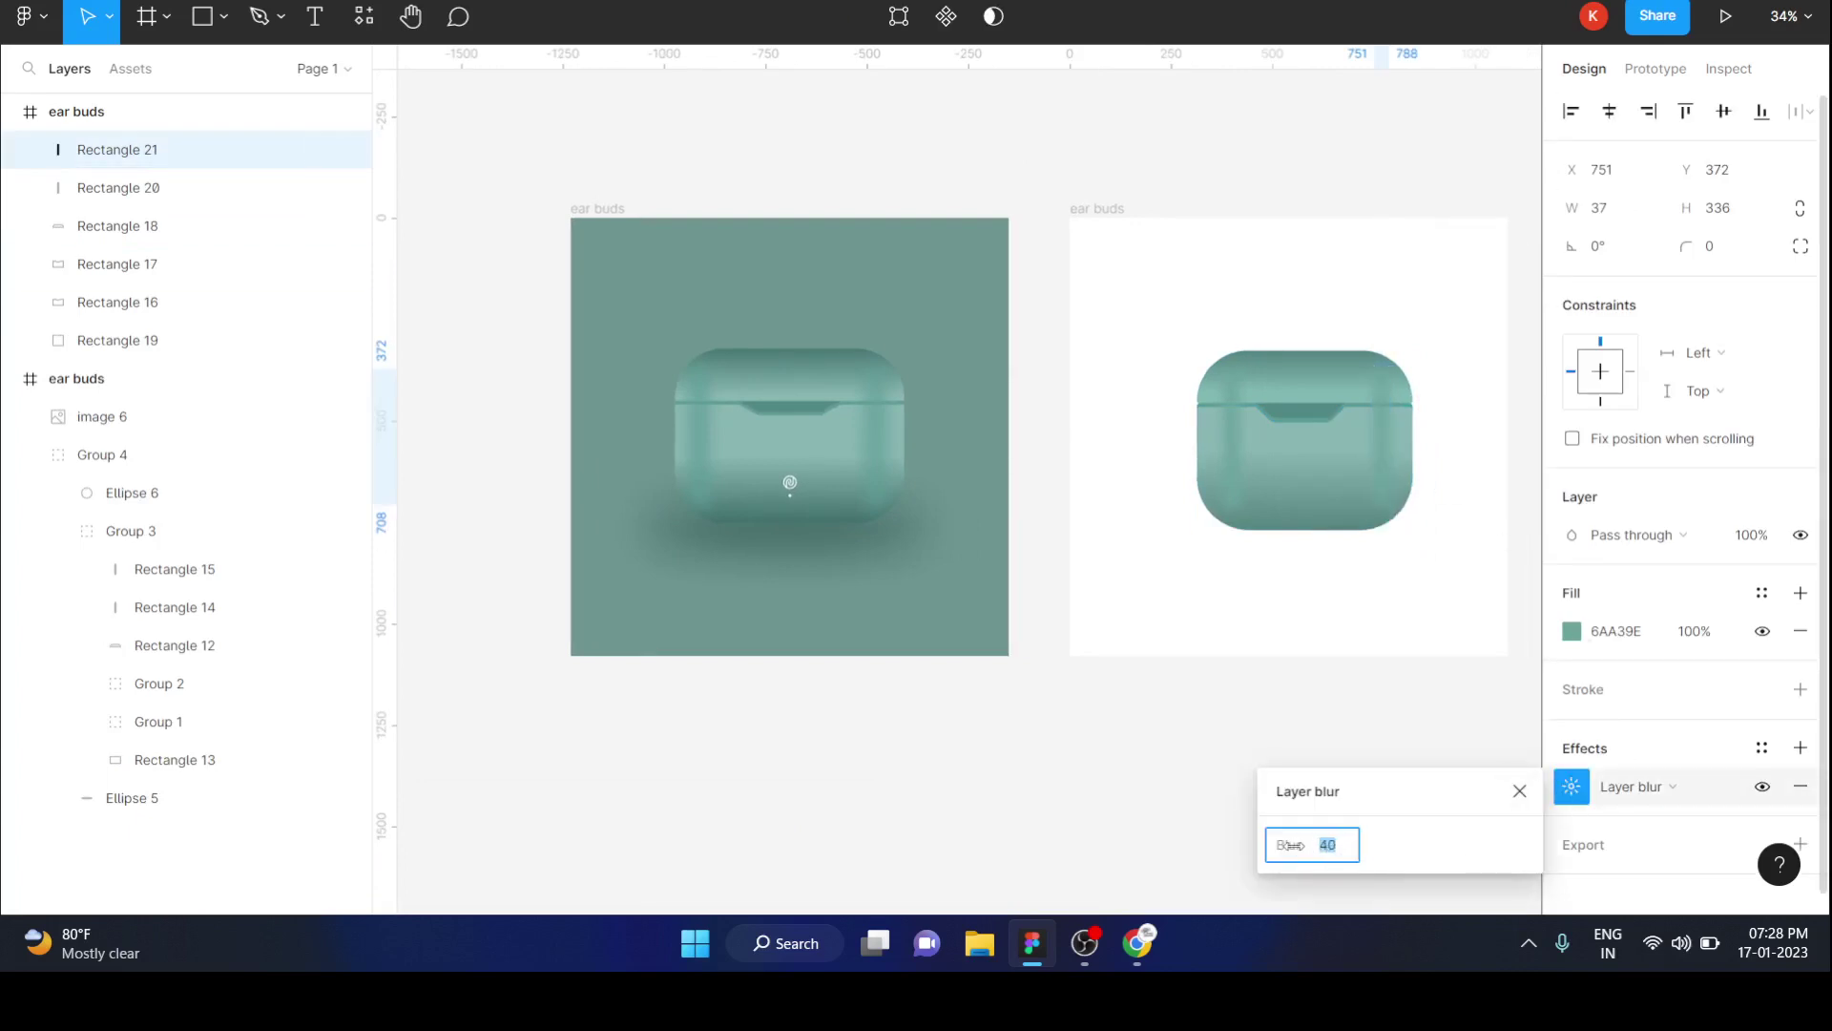
left_click(1233, 453)
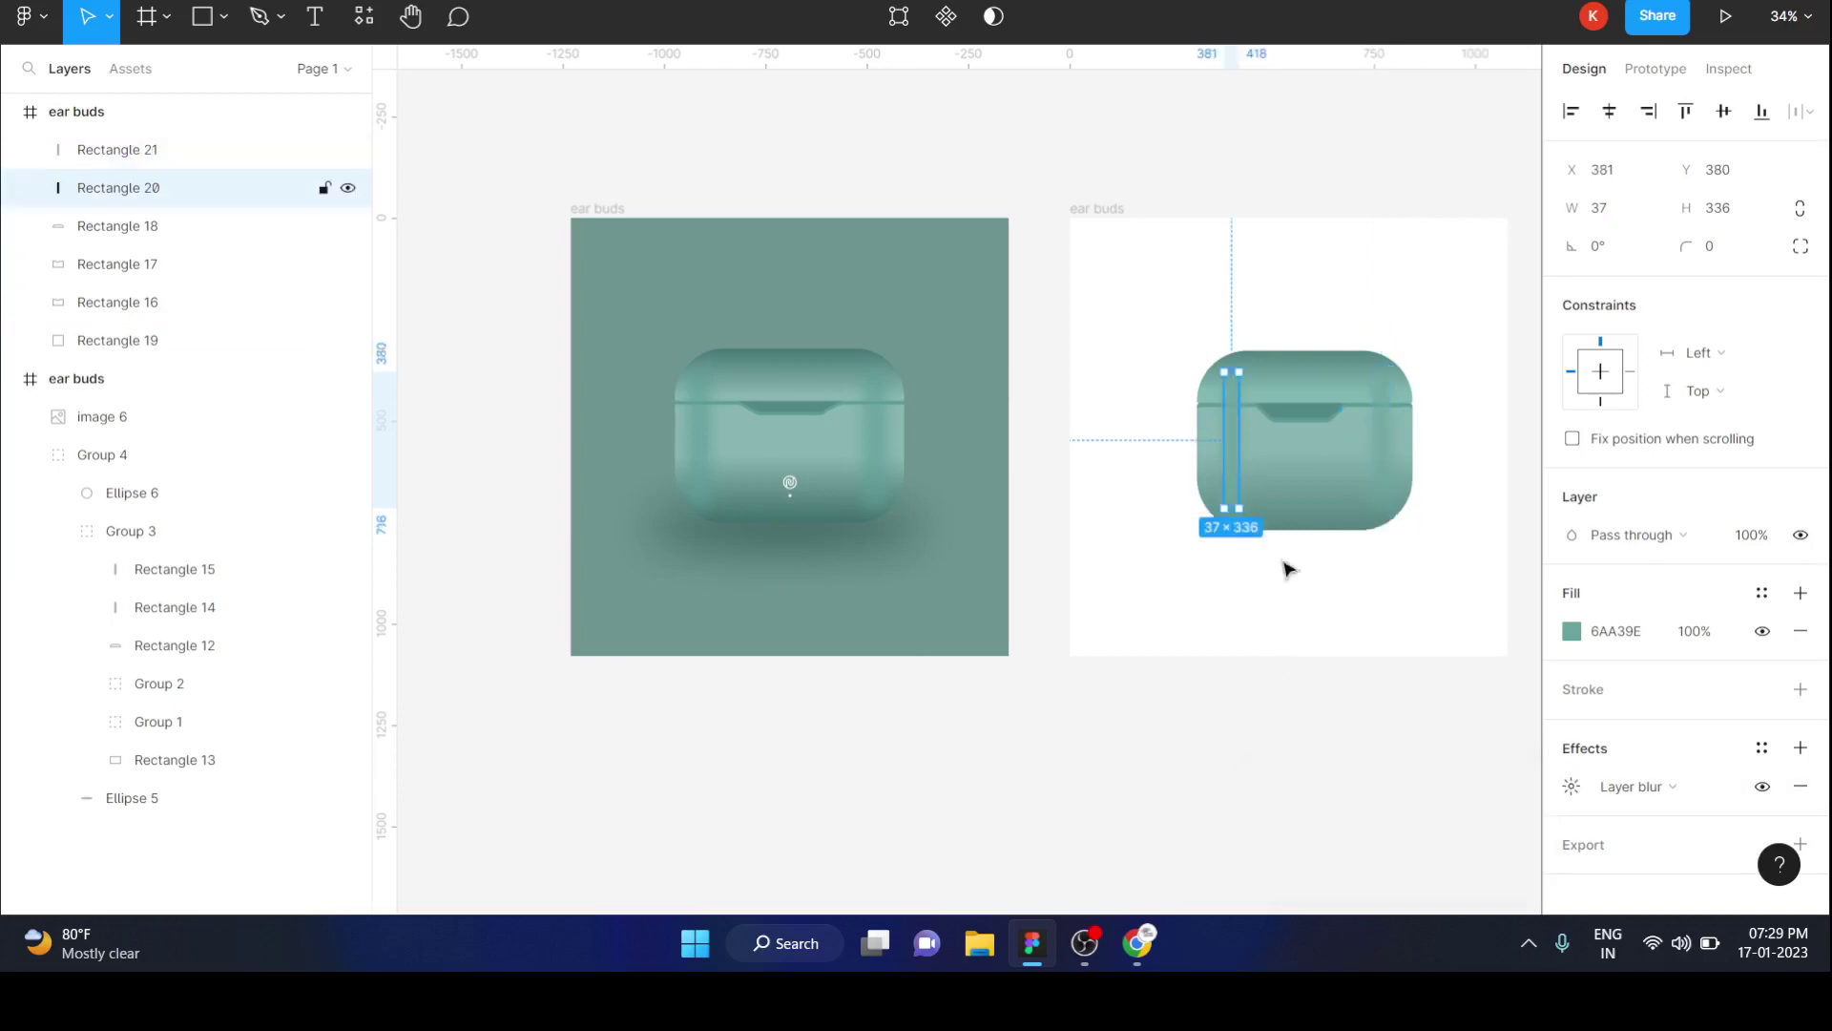
left_click(1572, 787)
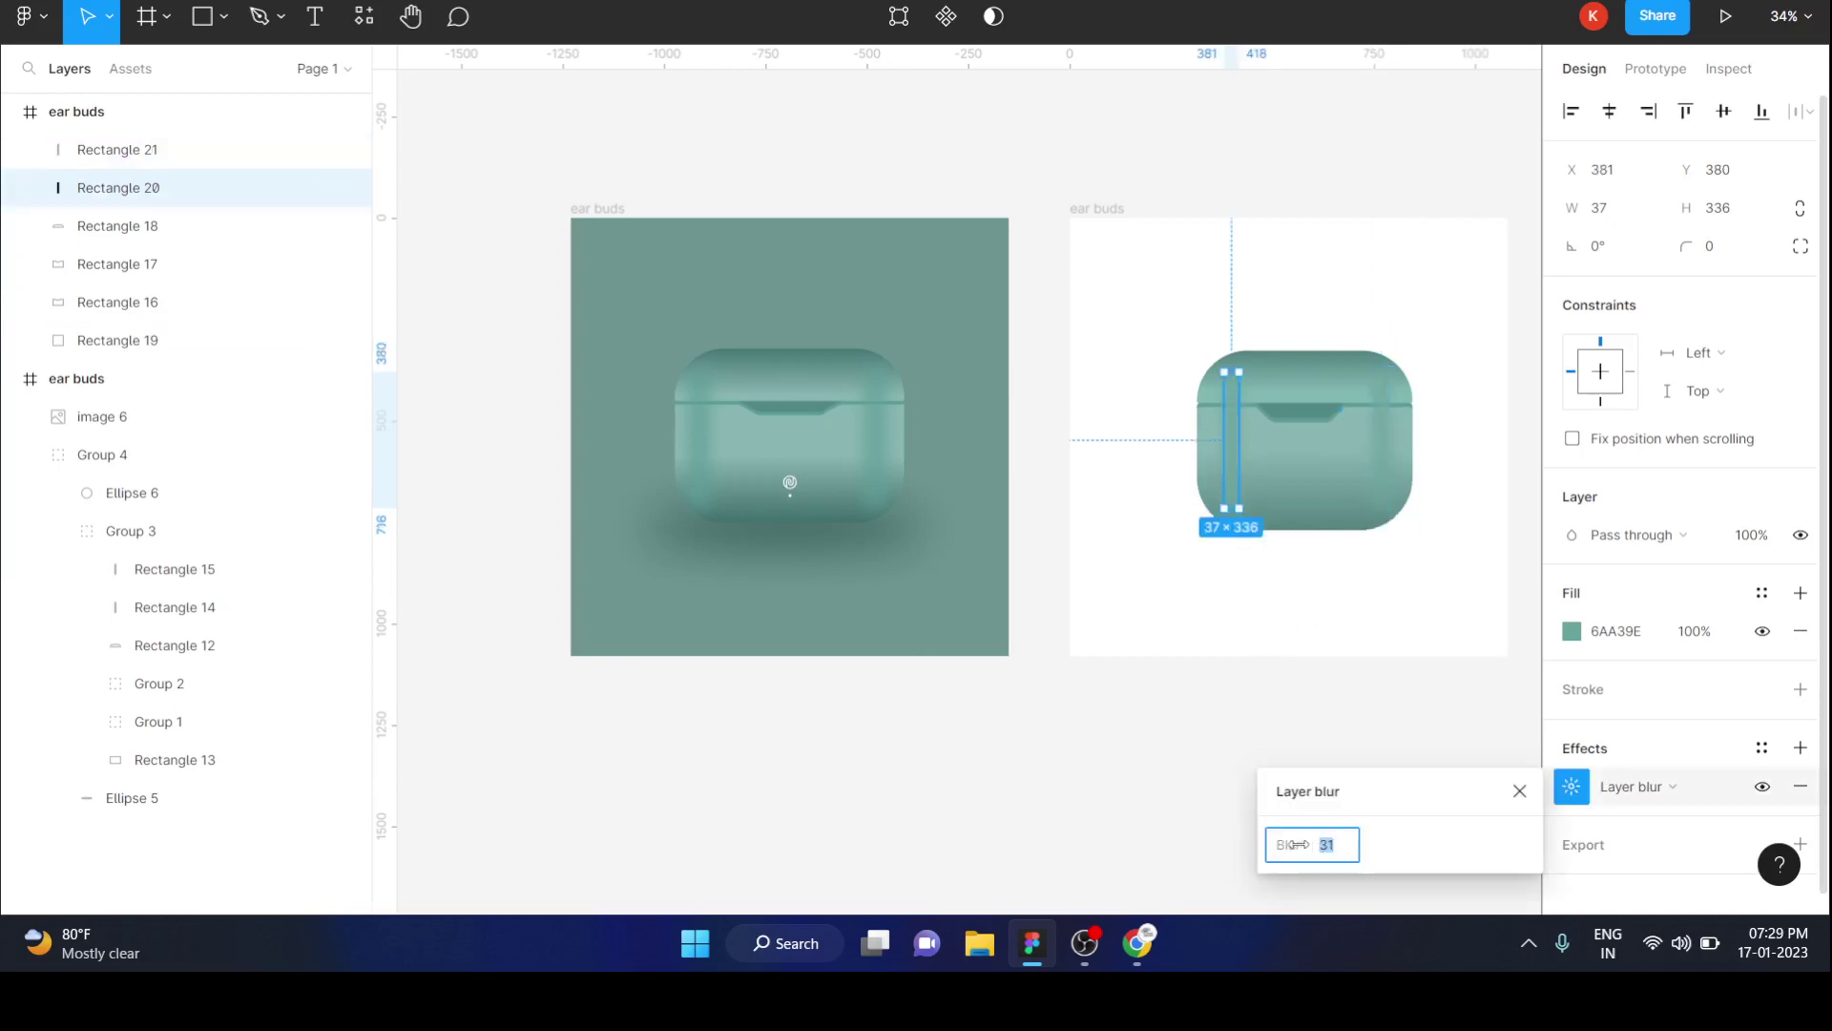
left_click_drag(1288, 845, 1554, 804)
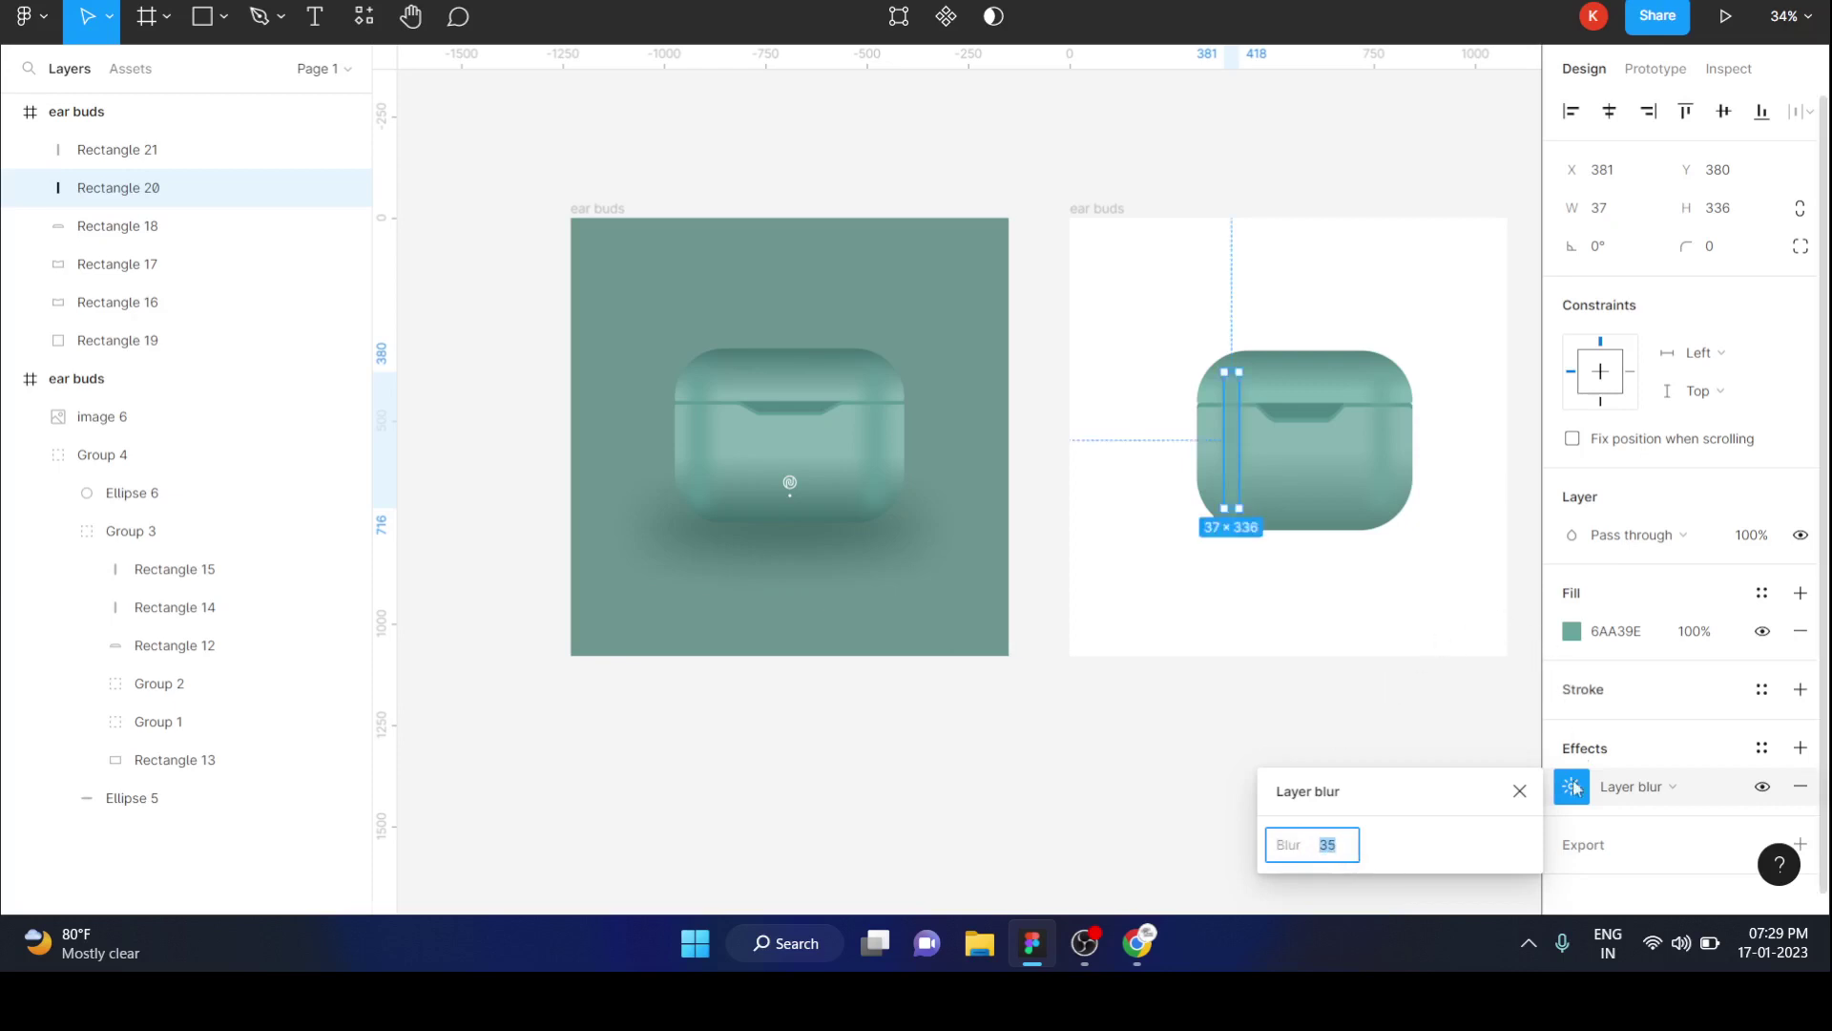
left_click(1519, 790)
Darken the fill of the right shading strip to 619893.
left_click(1386, 452)
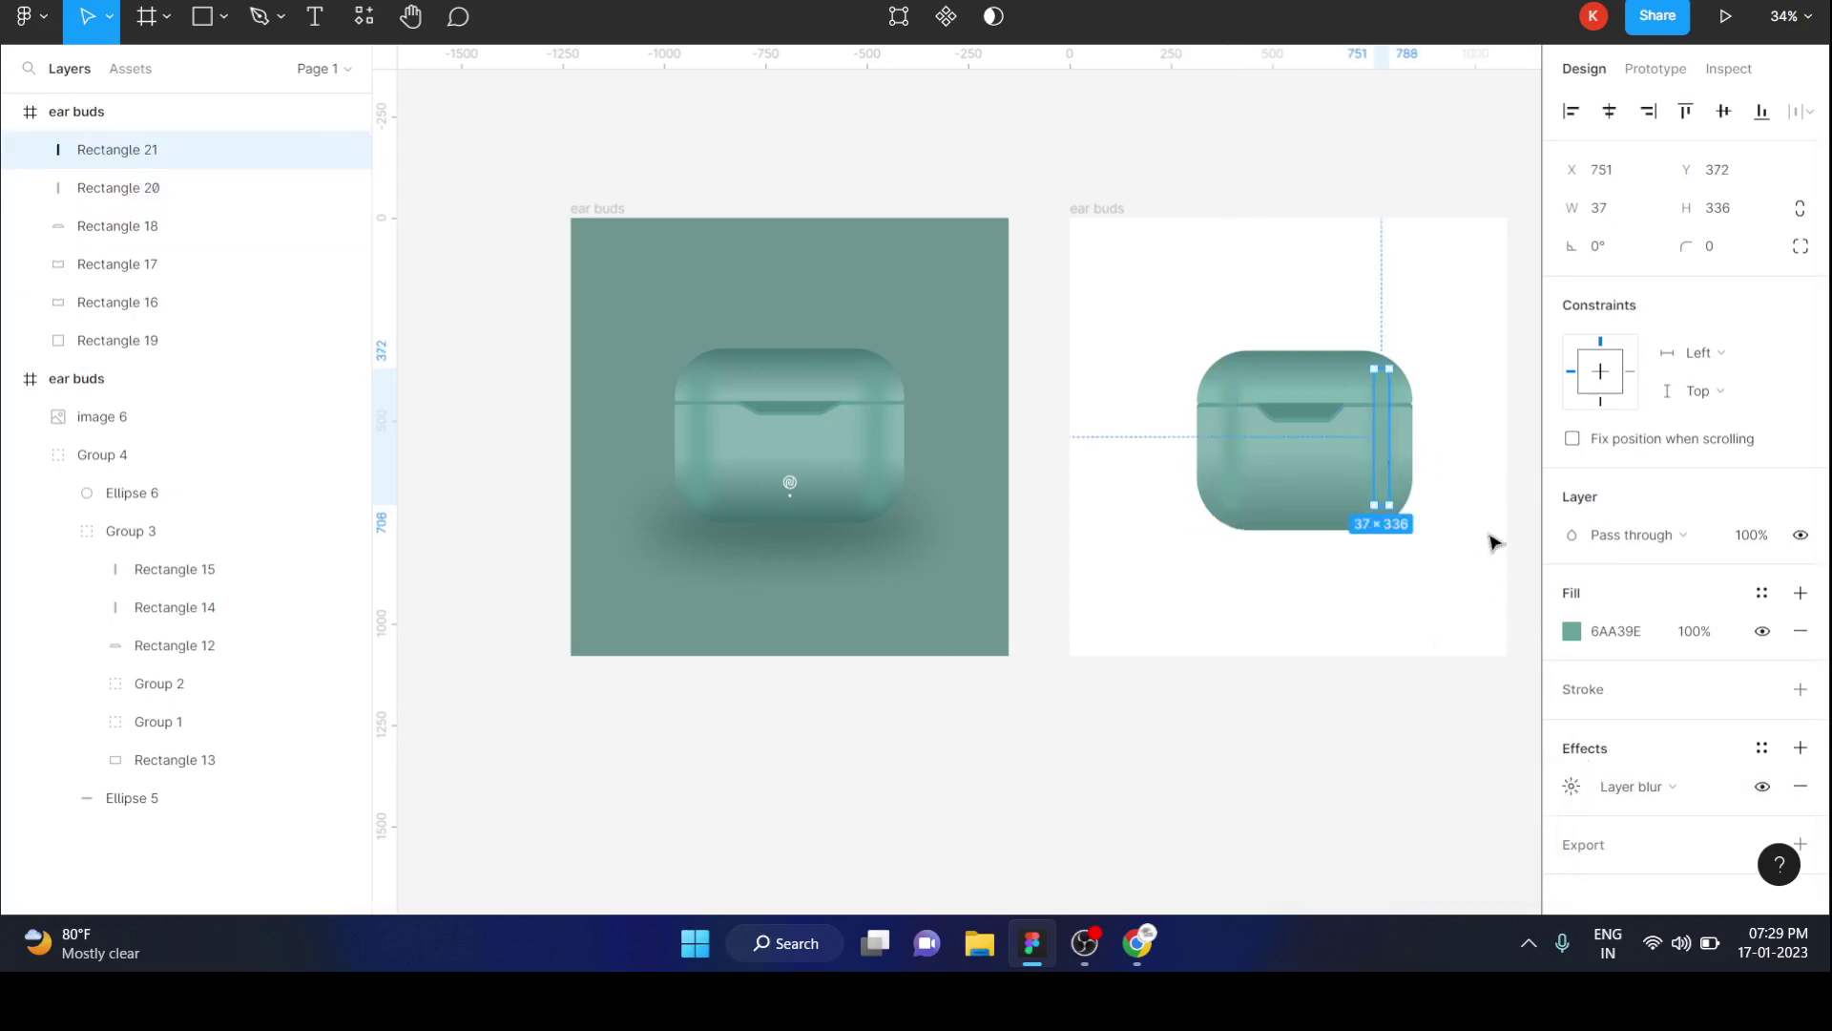
left_click(1570, 629)
left_click_drag(1429, 316, 1558, 306)
left_click_drag(1494, 442, 1496, 455)
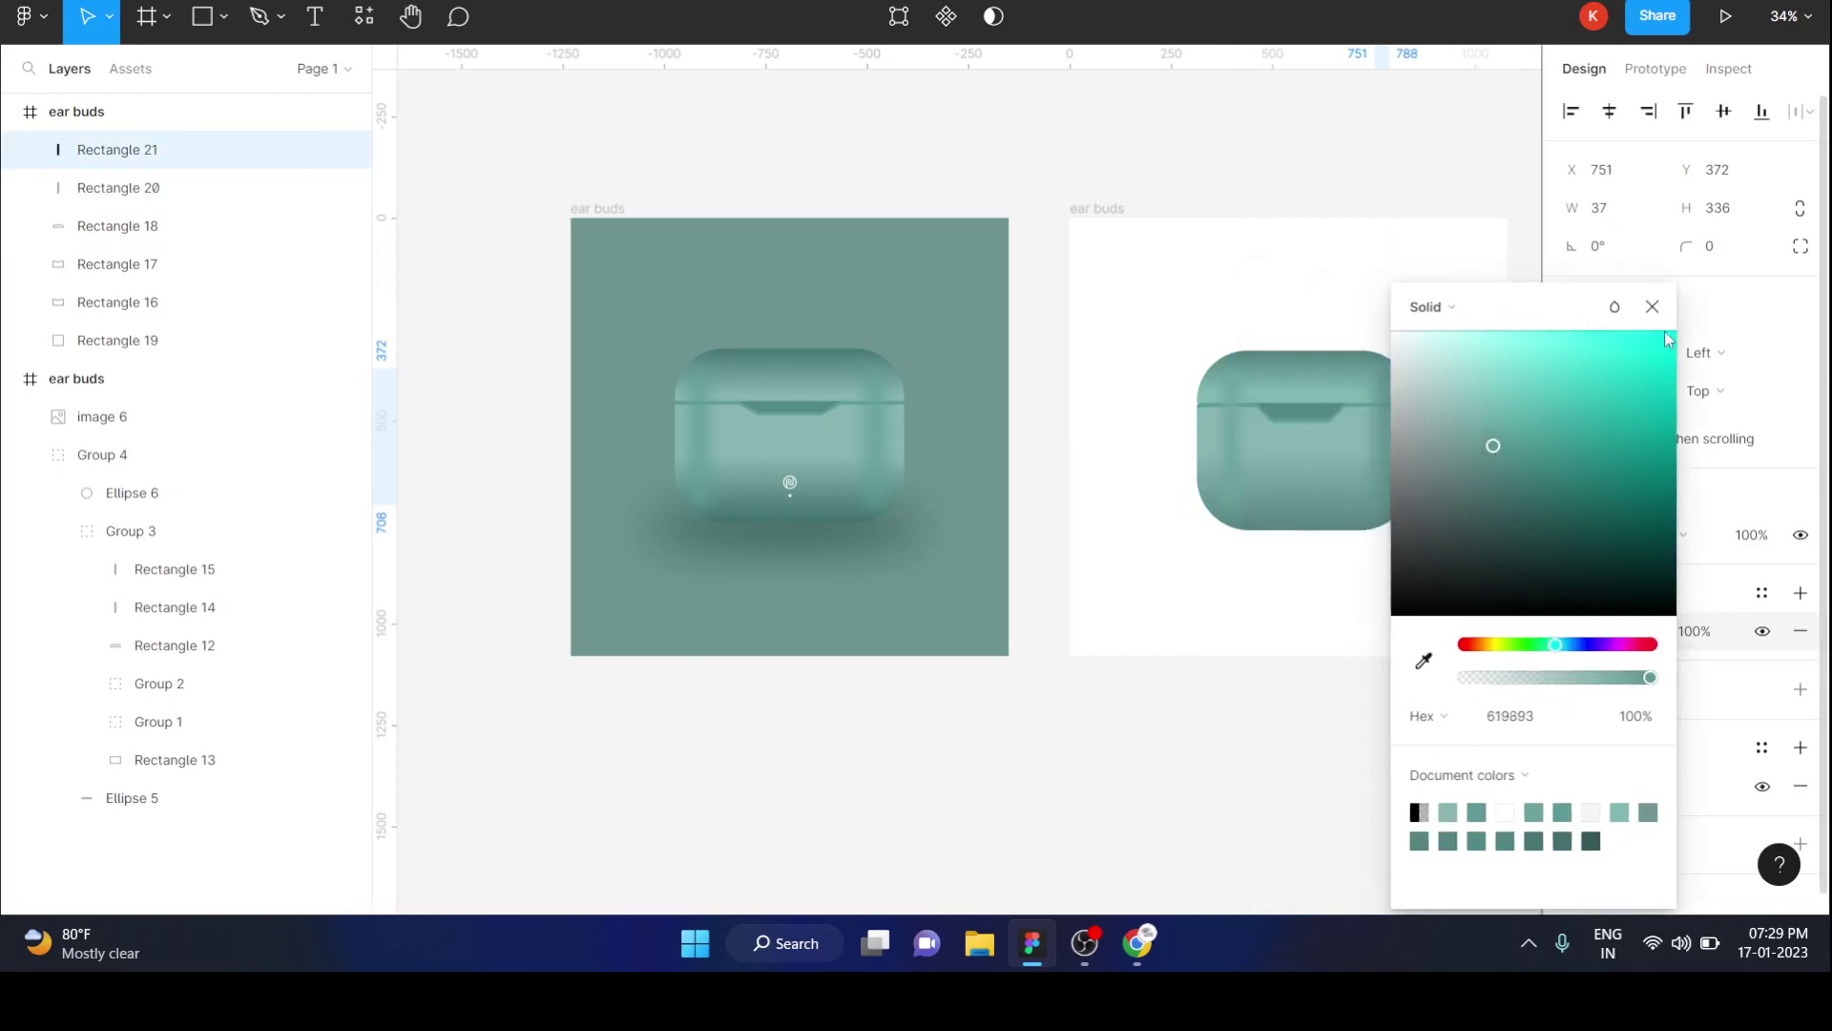
left_click(1355, 769)
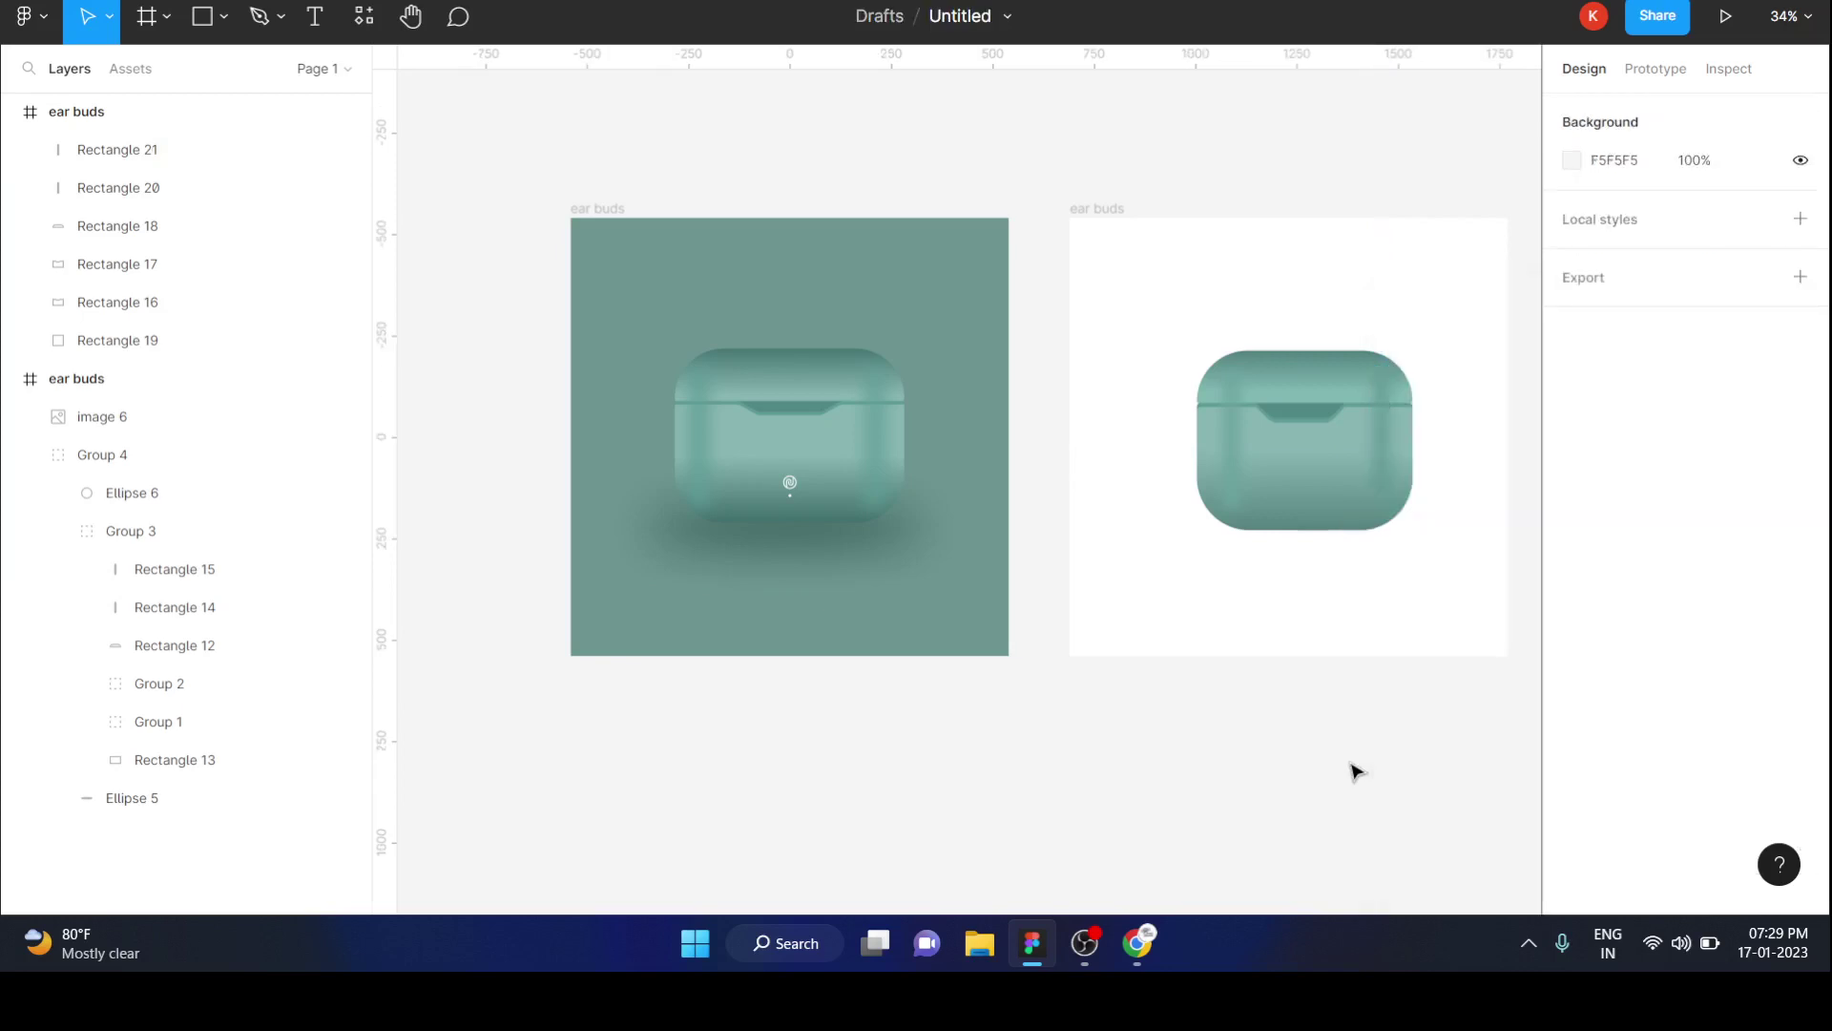
Delete the left shading strip and replace it with a duplicate of the right one at X 394, Y 372.
scroll(1355, 770, "up", 5)
scroll(1355, 769, "right", 2)
scroll(1355, 769, "down", 4)
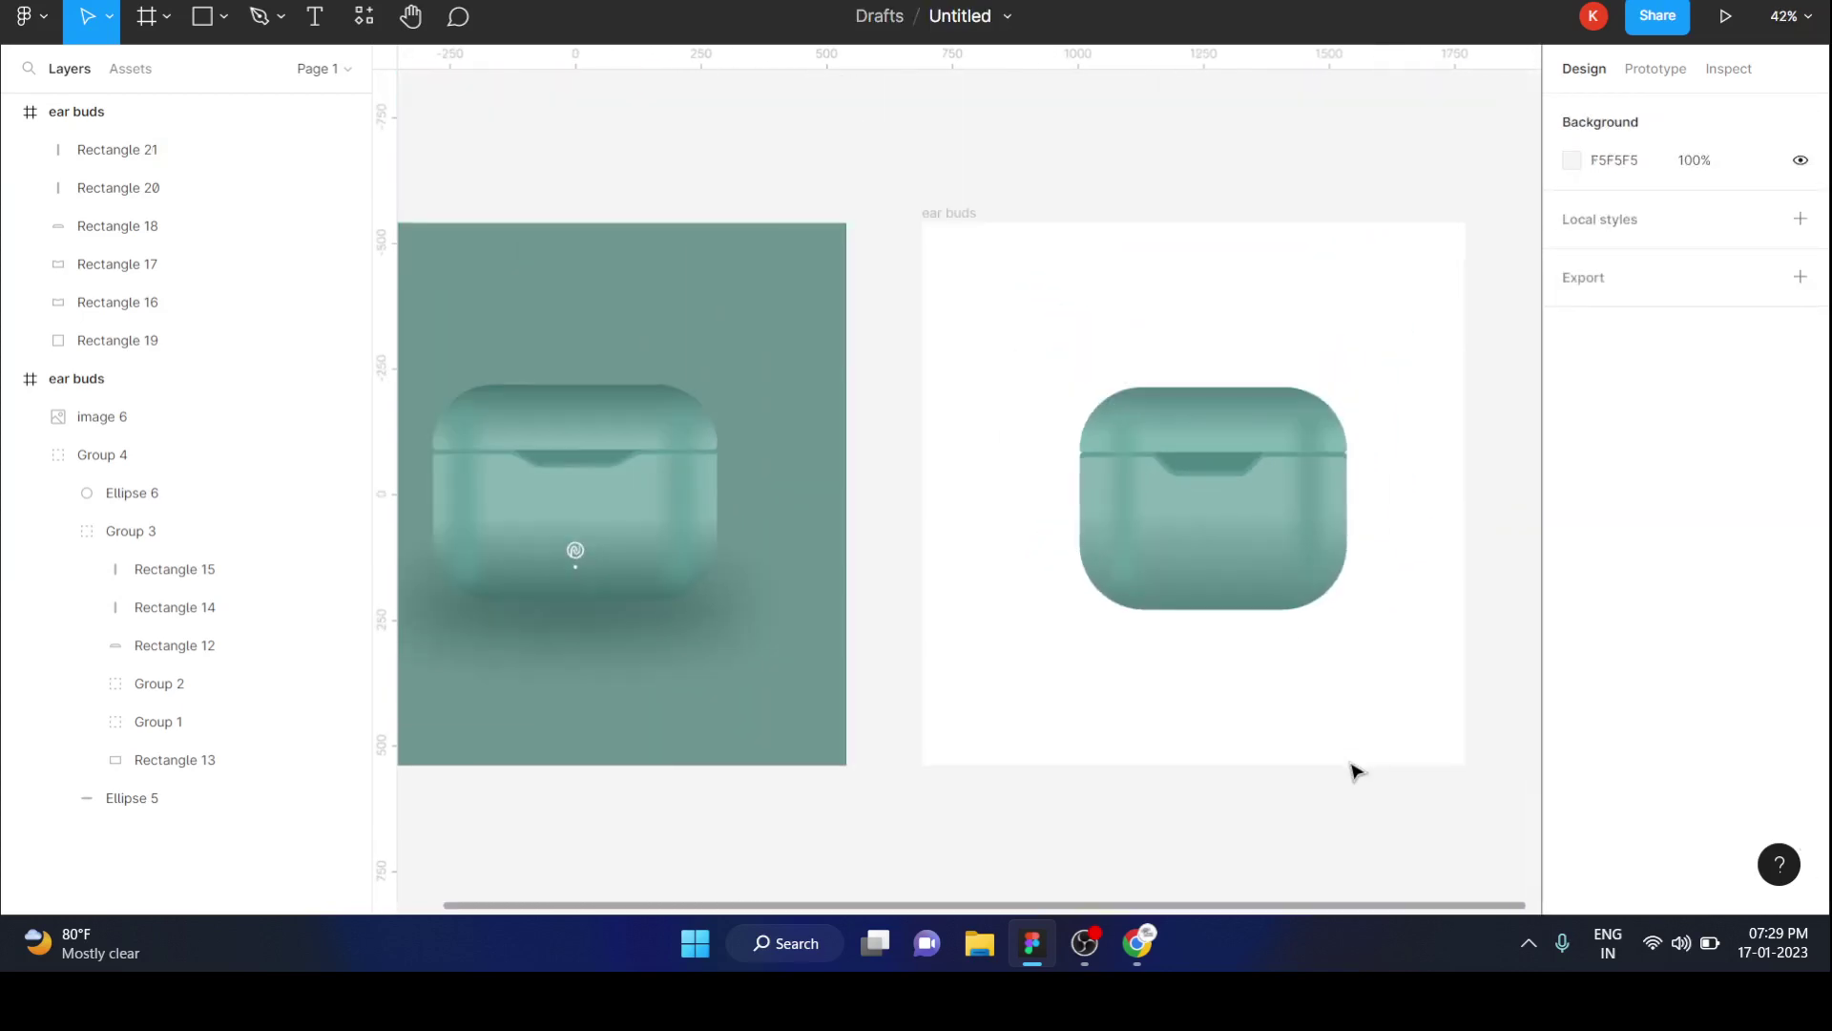
left_click(1134, 532)
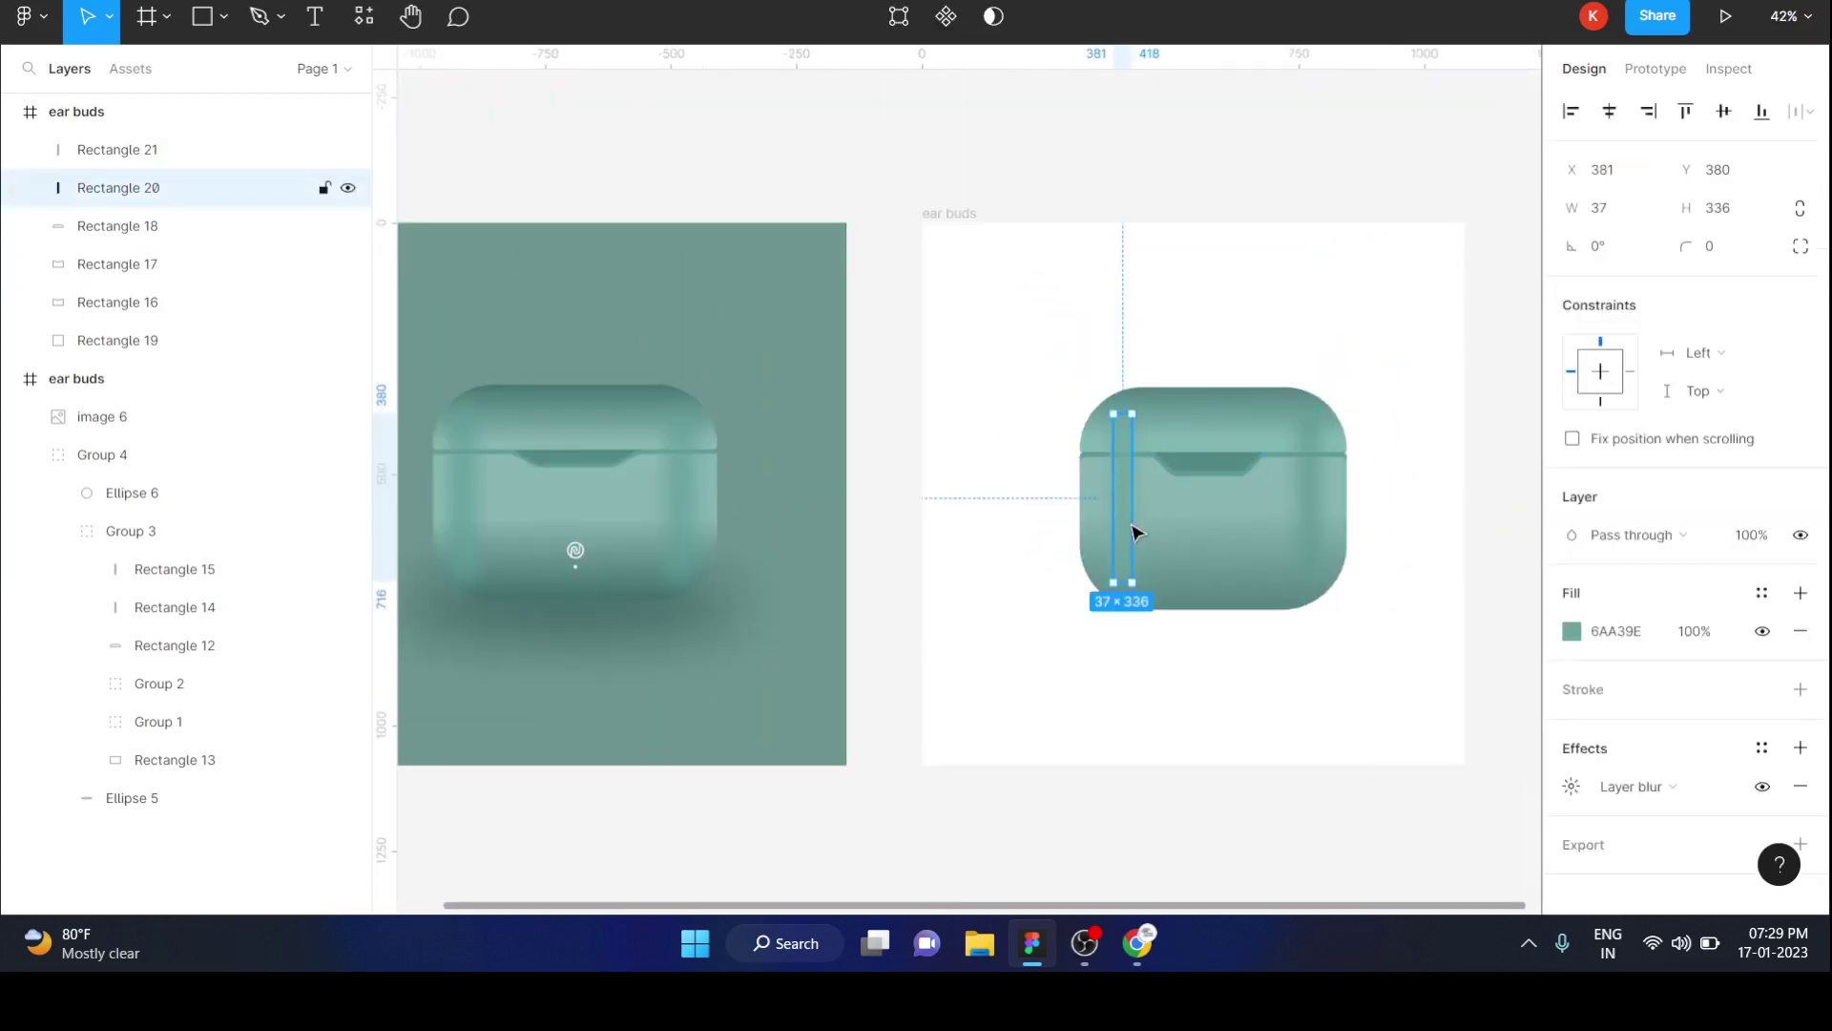
key("Delete")
left_click(1310, 511)
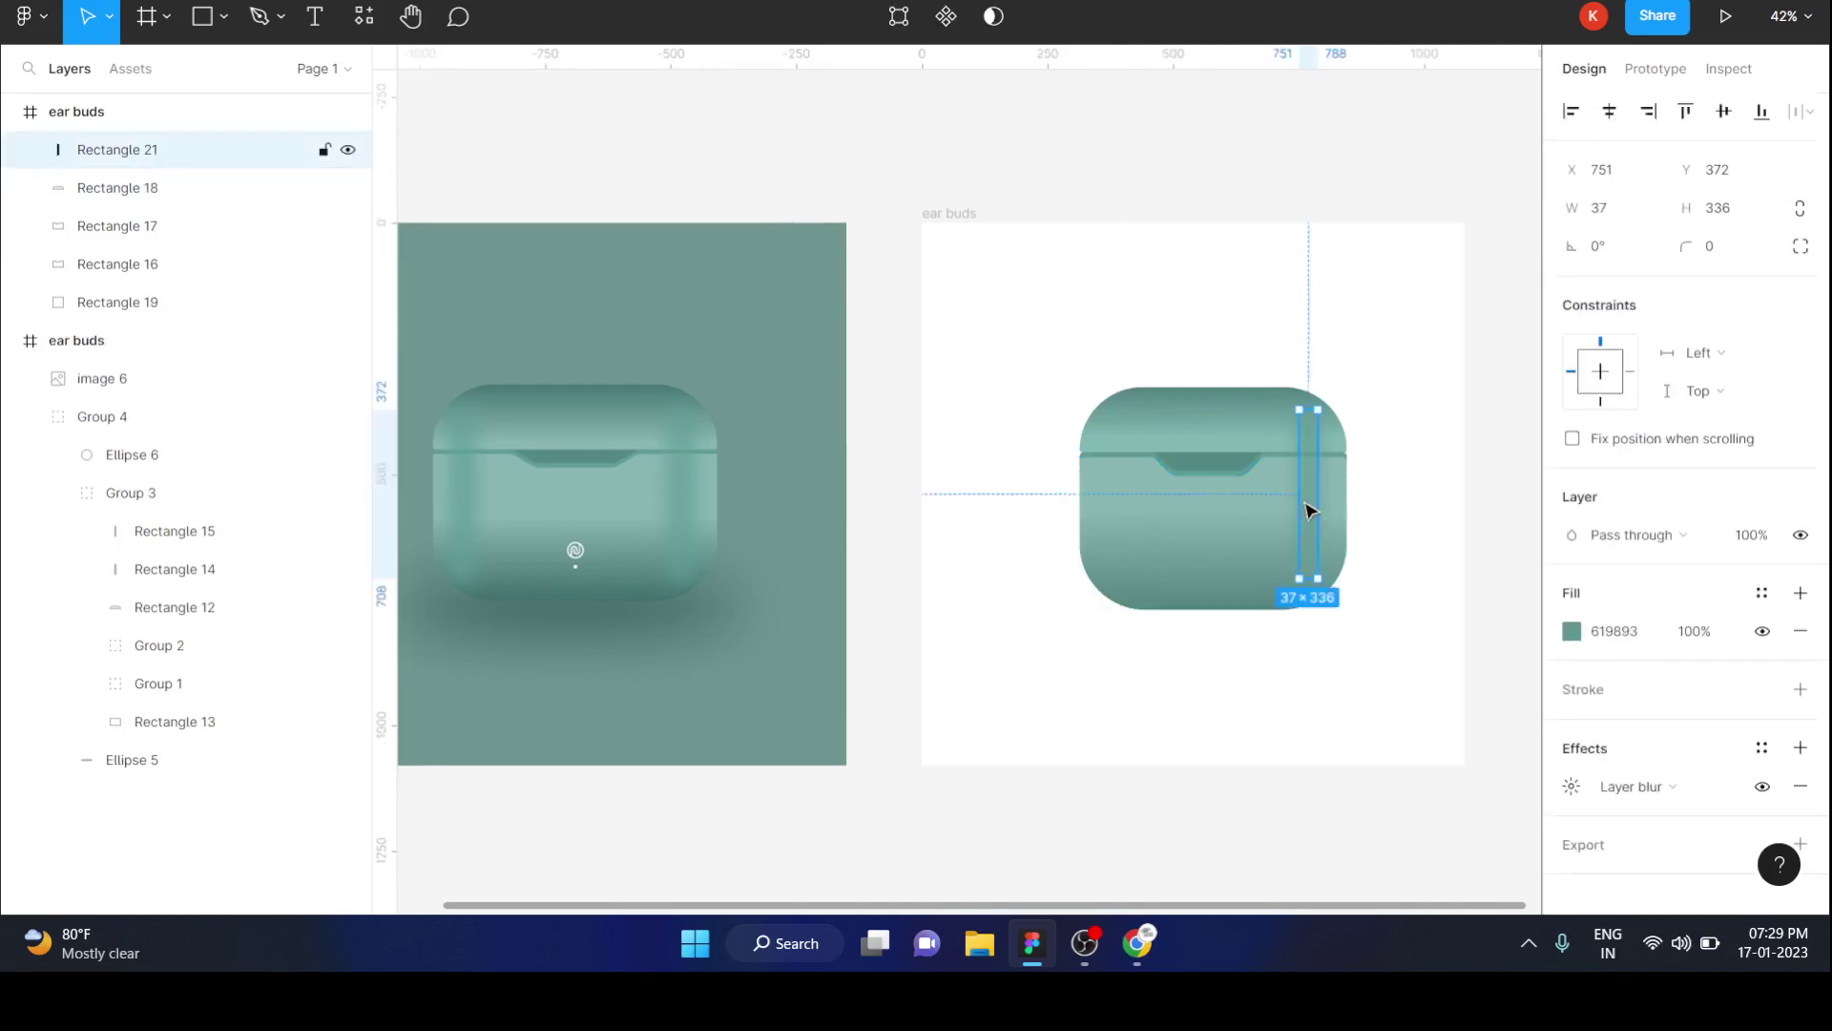
left_click_drag(1311, 511, 1130, 518, "alt")
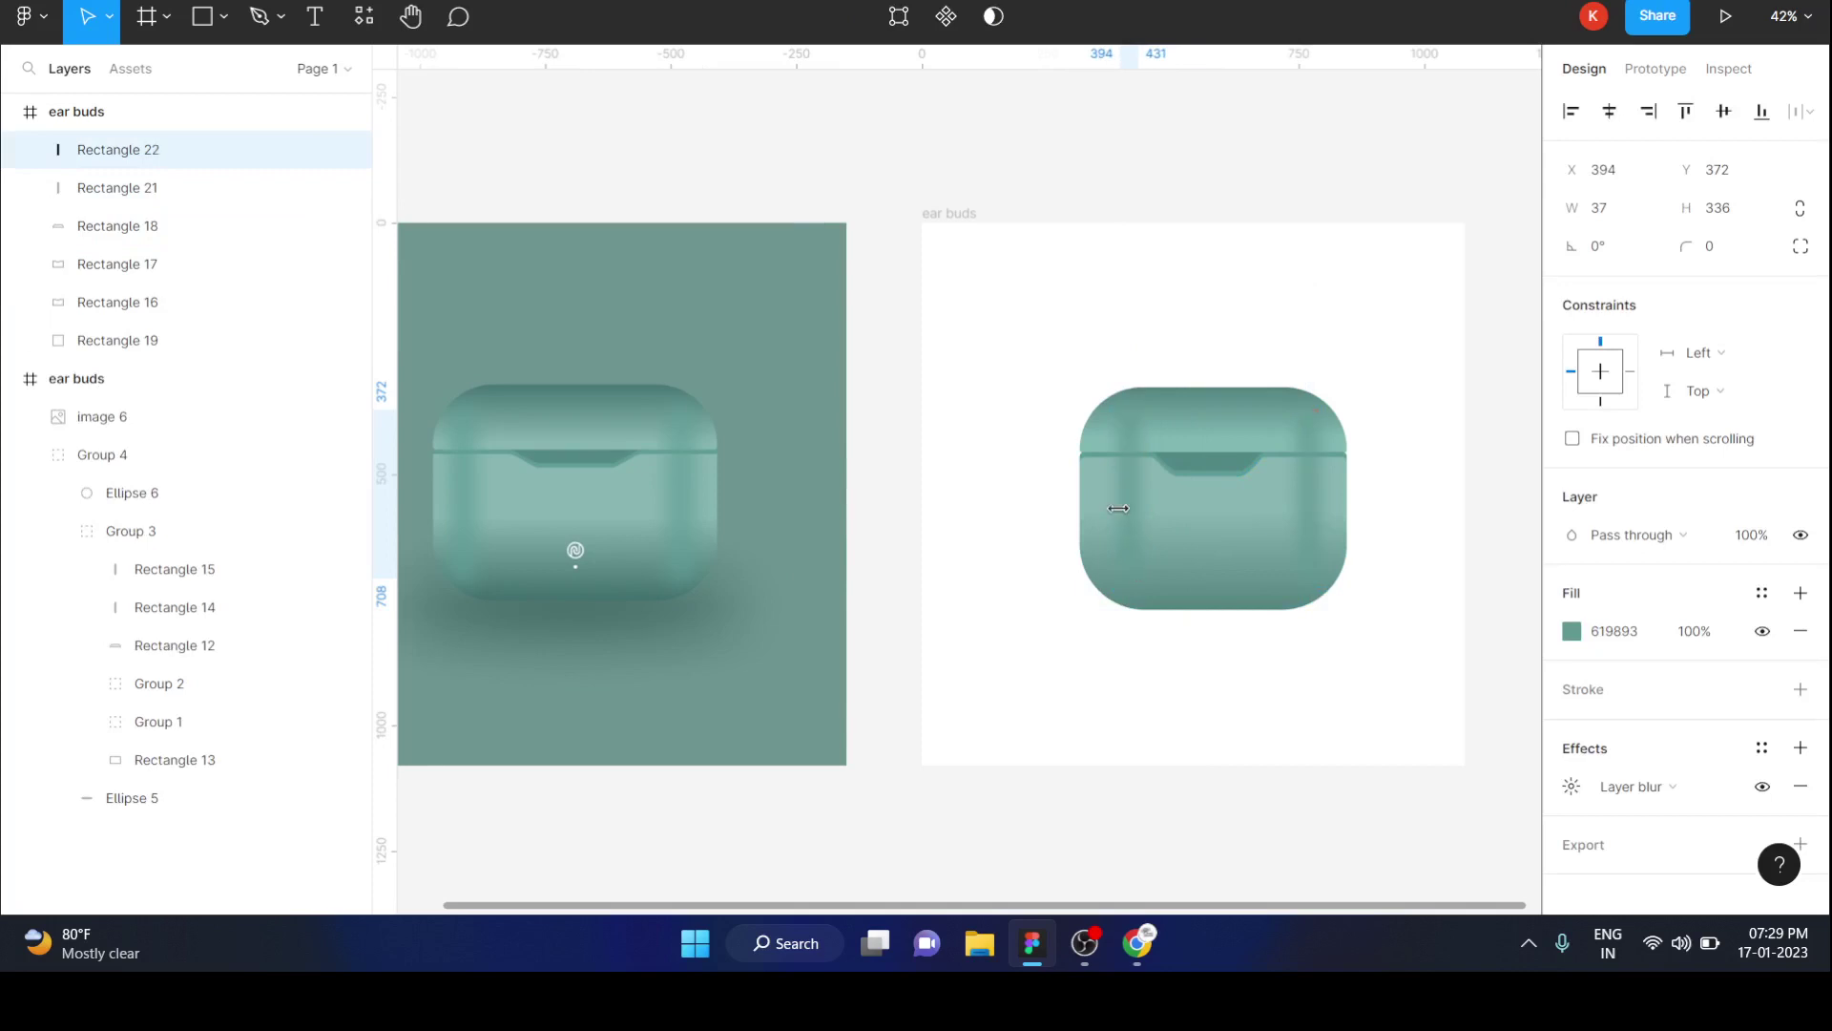
left_click(1181, 848)
Increase the layer blur of the right shading strip to 47.
scroll(1182, 847, "down", 2)
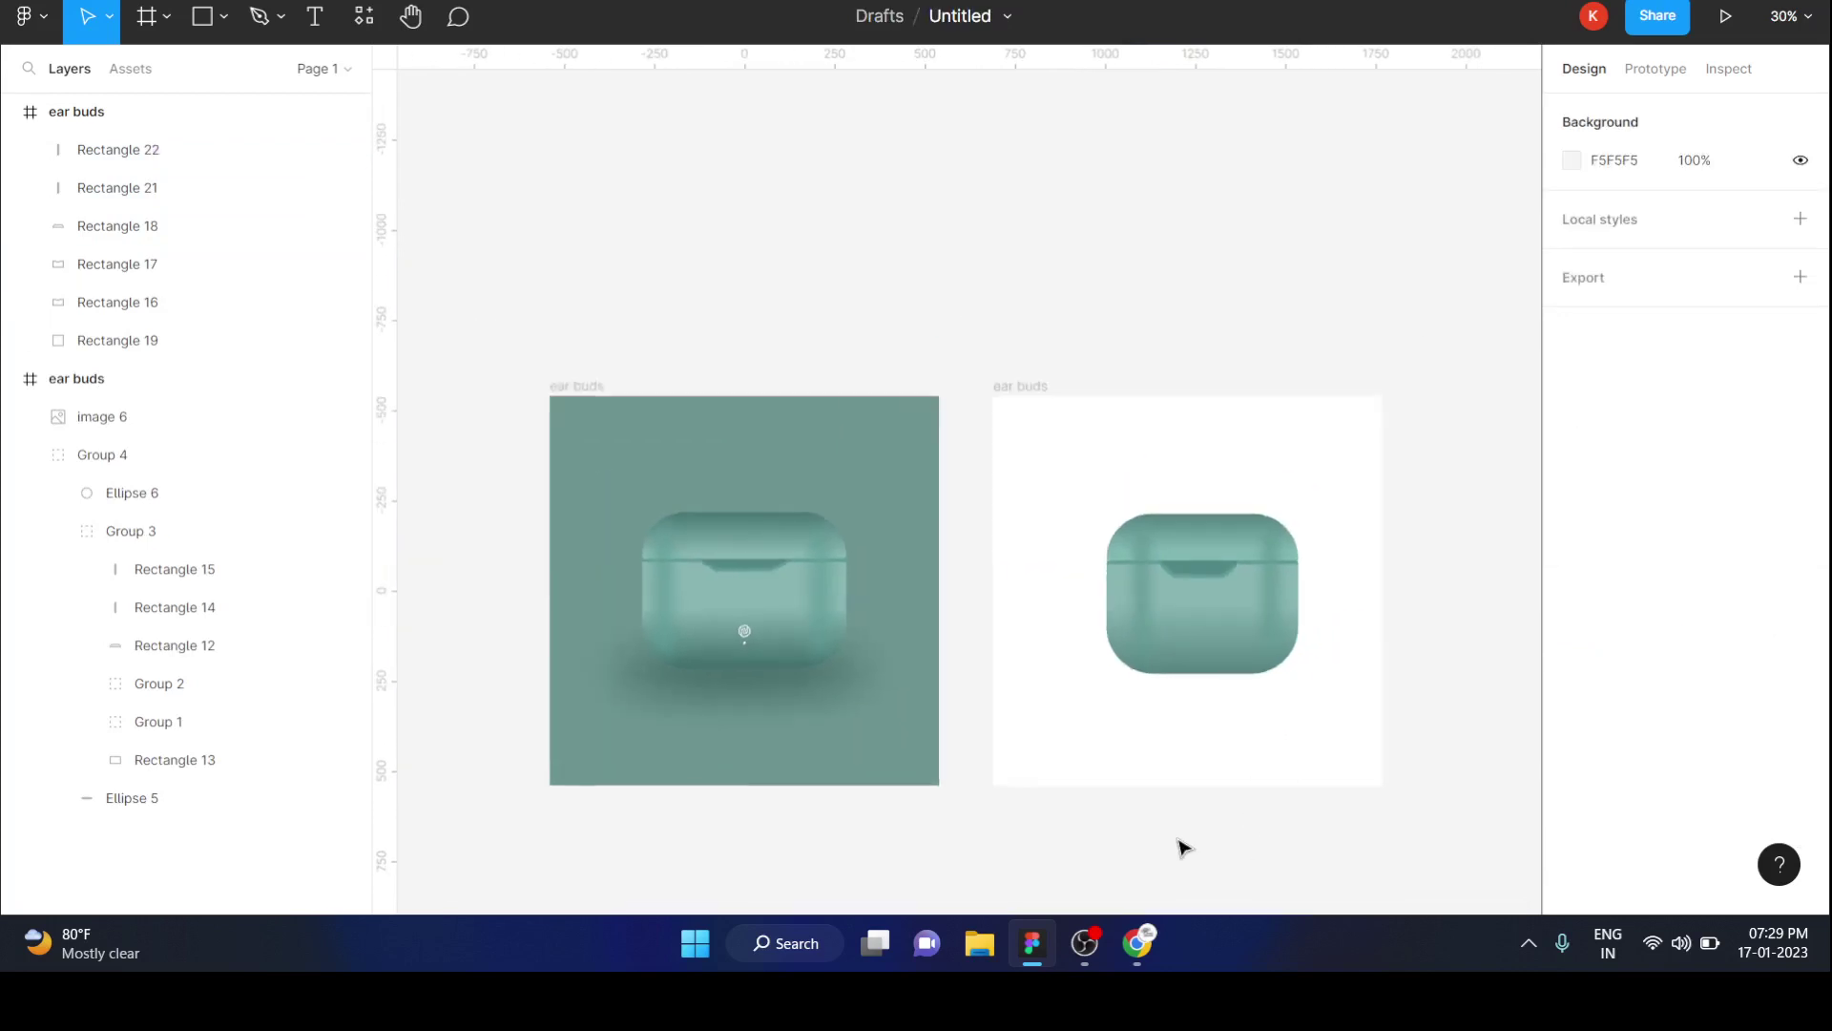
scroll(1181, 847, "up", 1)
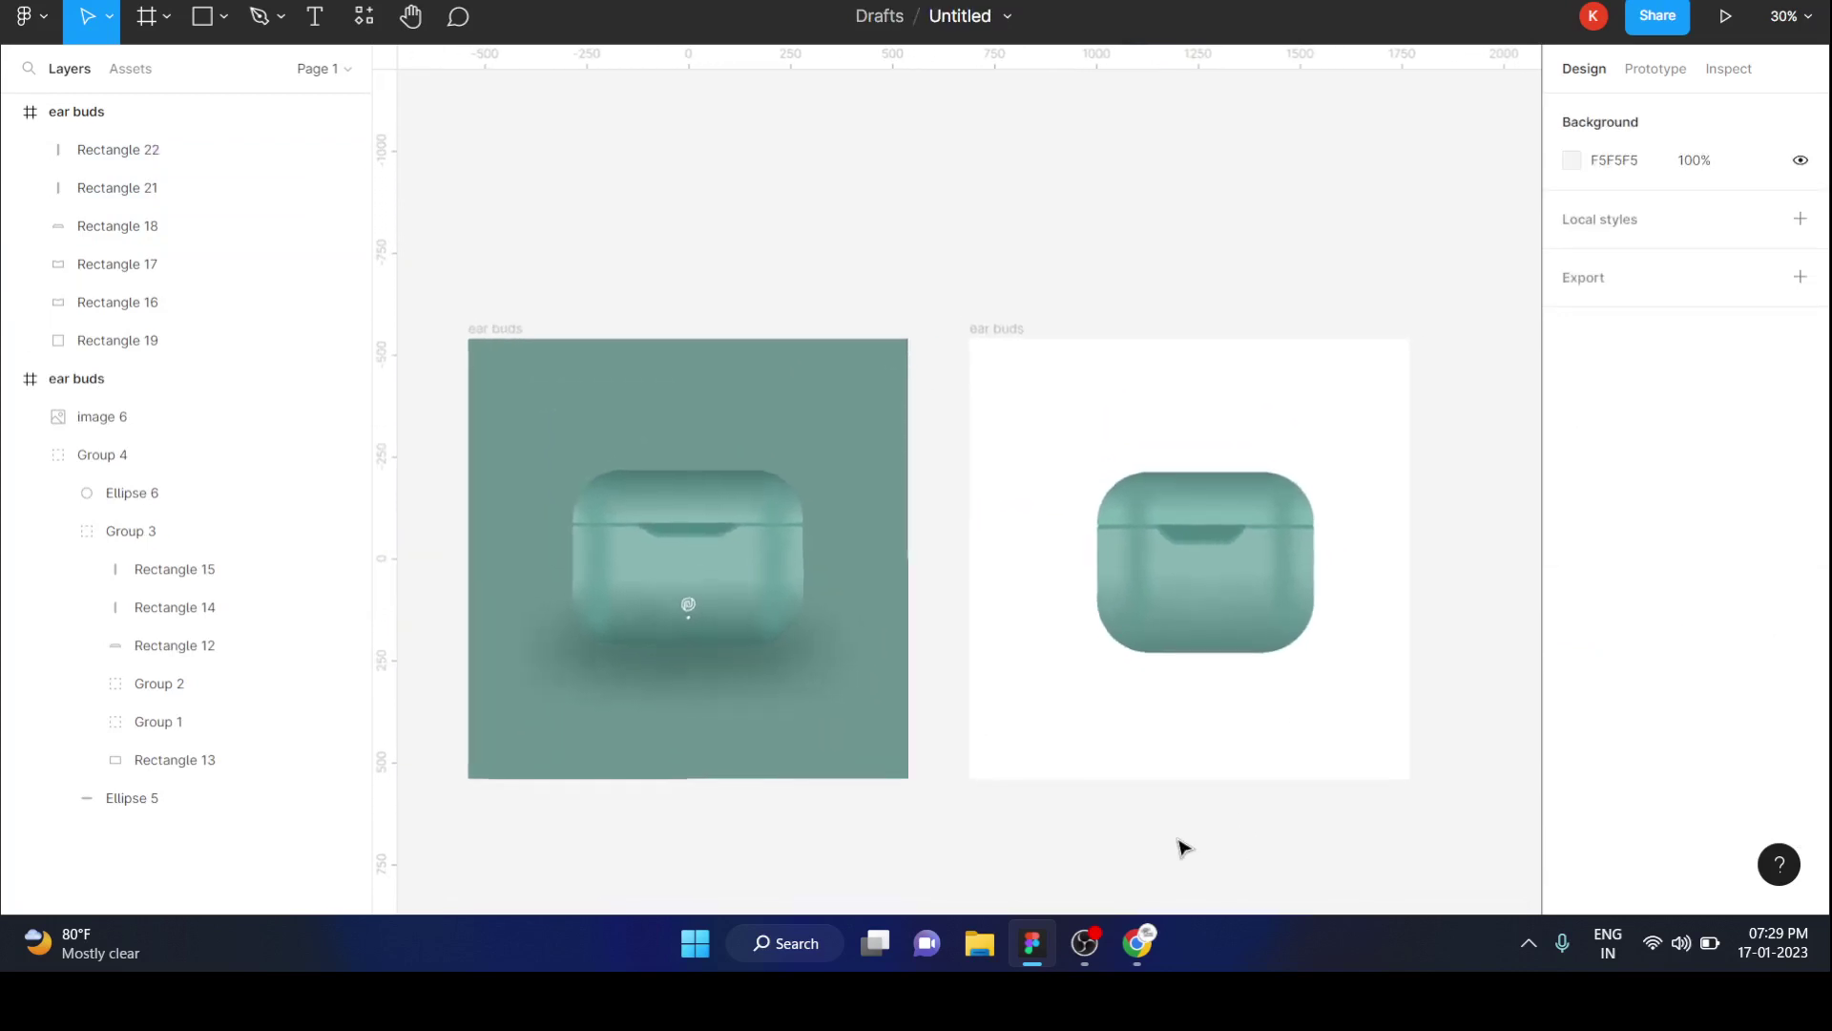
left_click(1289, 584)
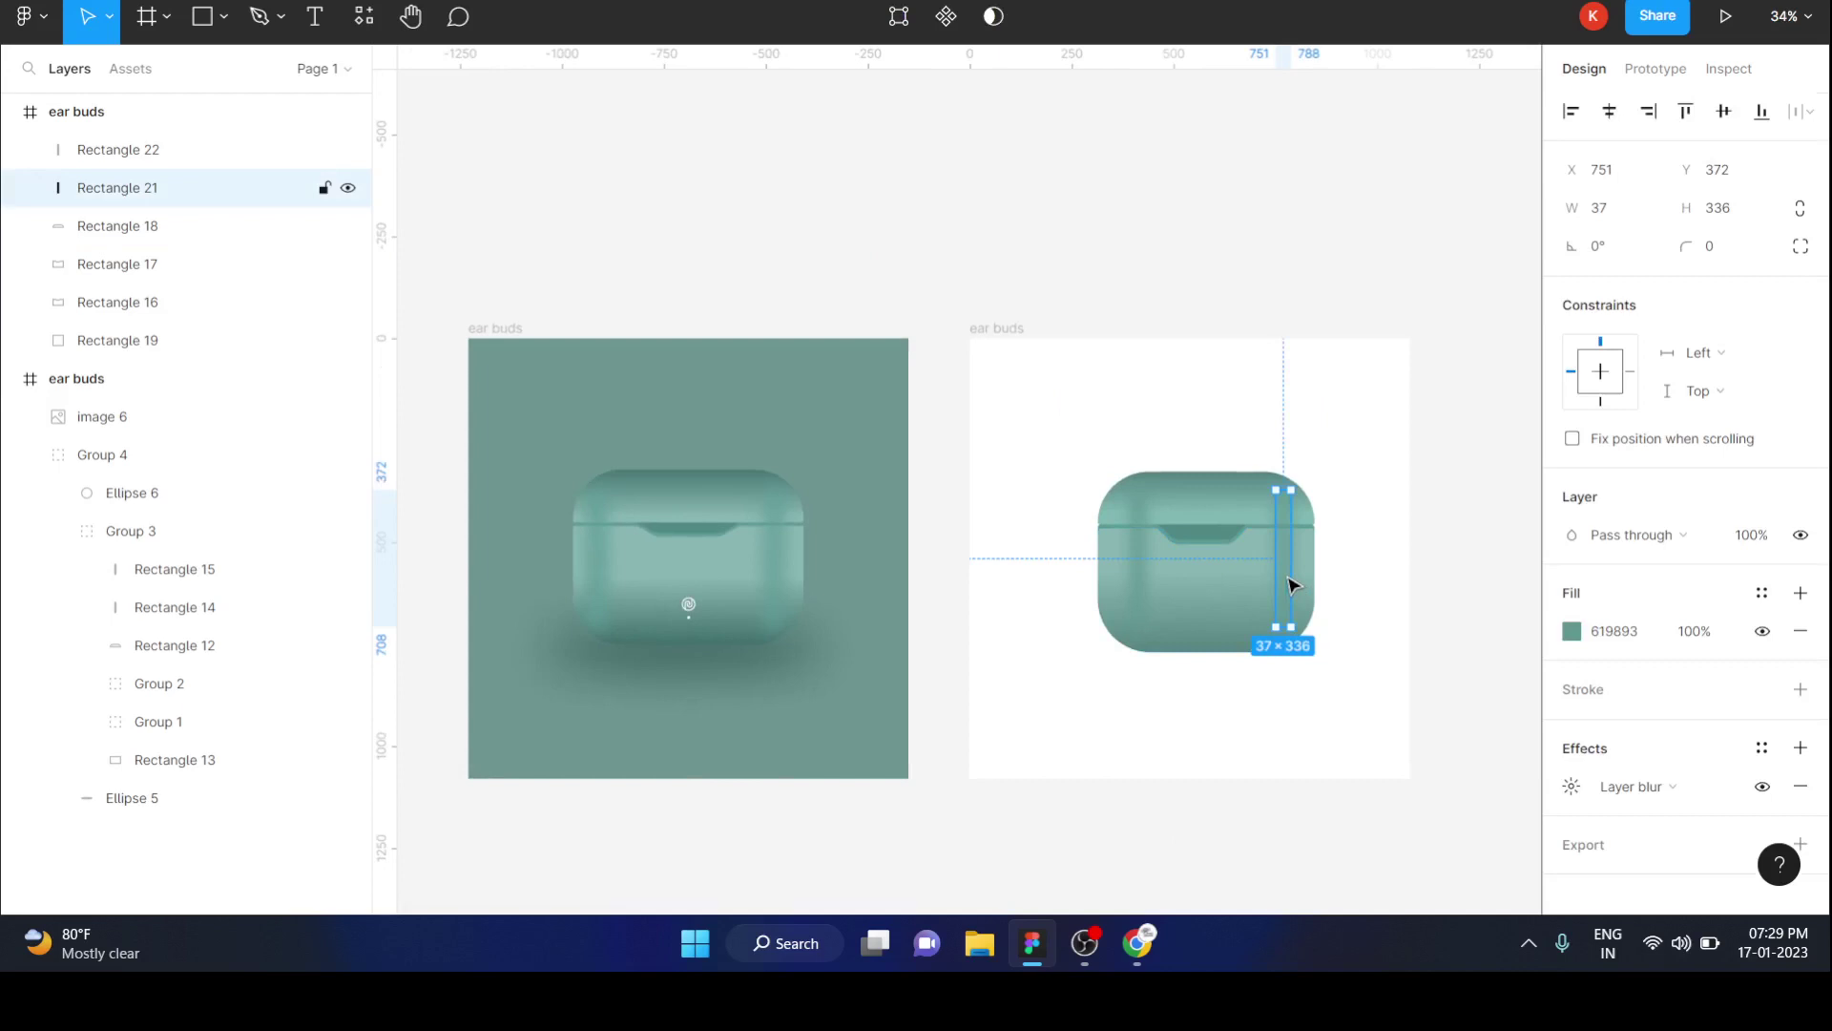
left_click(1572, 789)
left_click_drag(1290, 842, 1461, 843)
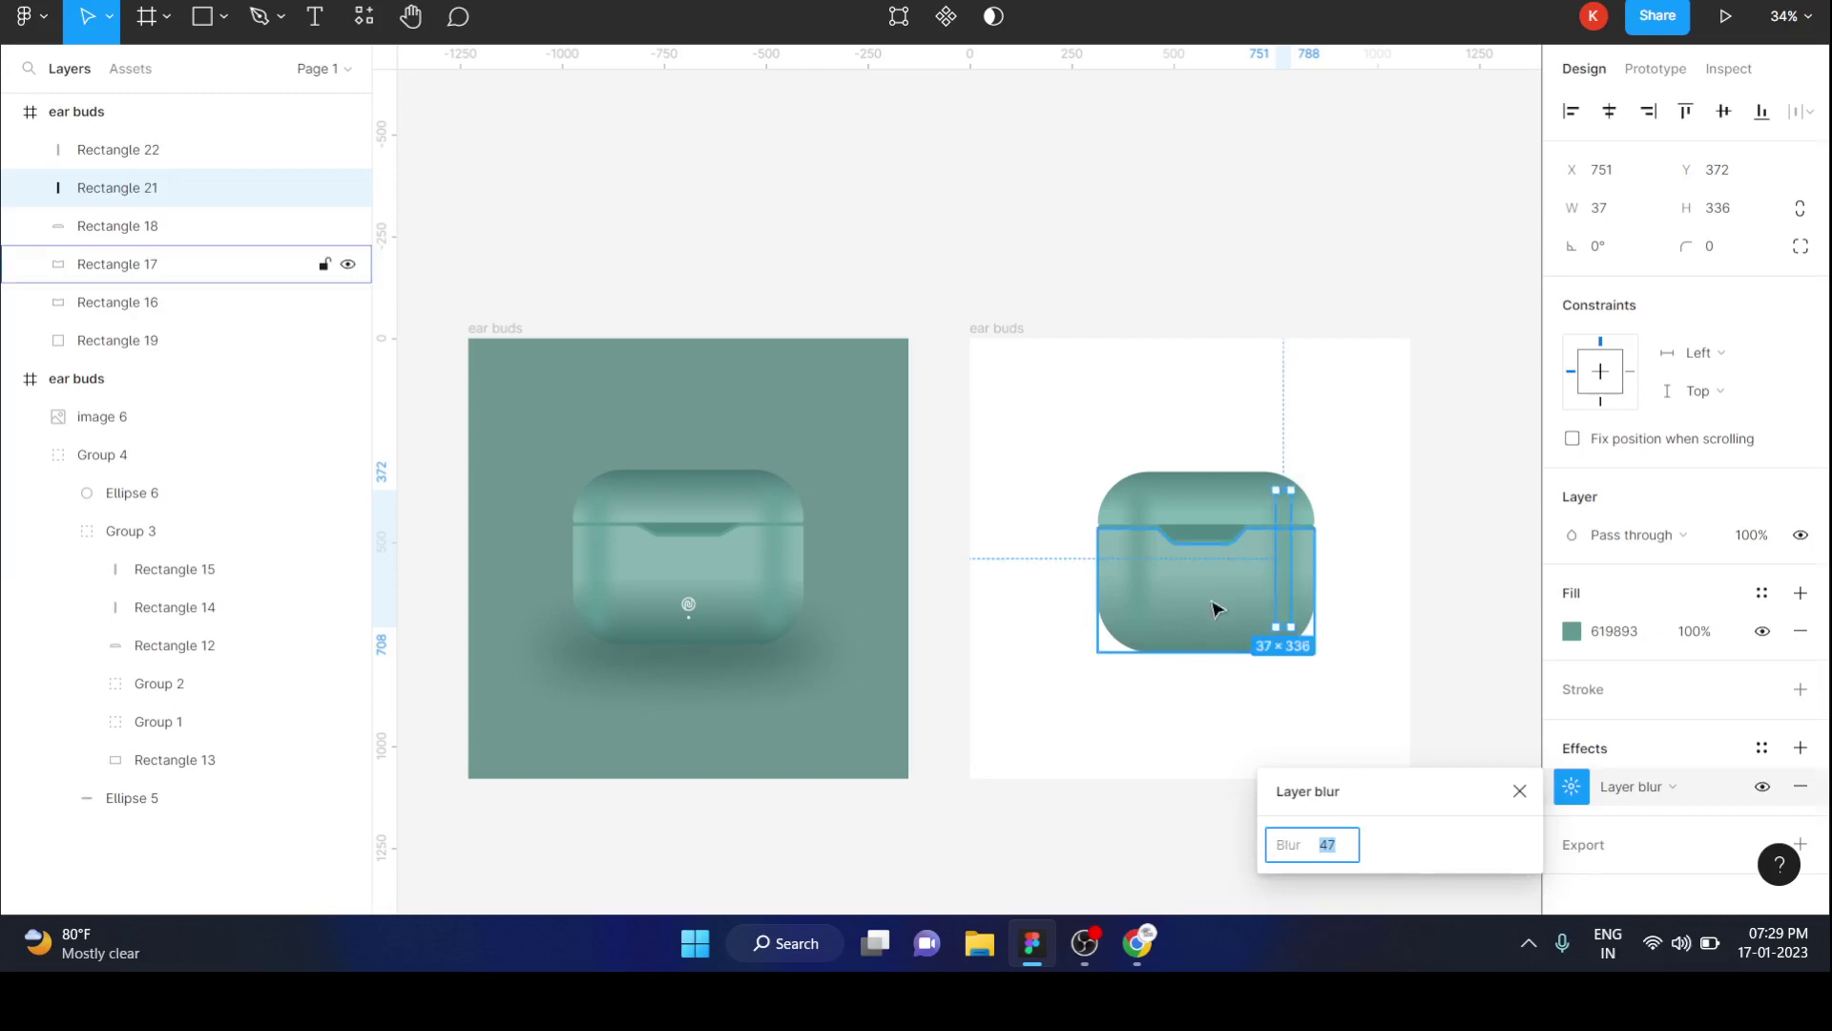
Set the layer blur of the left shading strip to 47.
left_click(1154, 585)
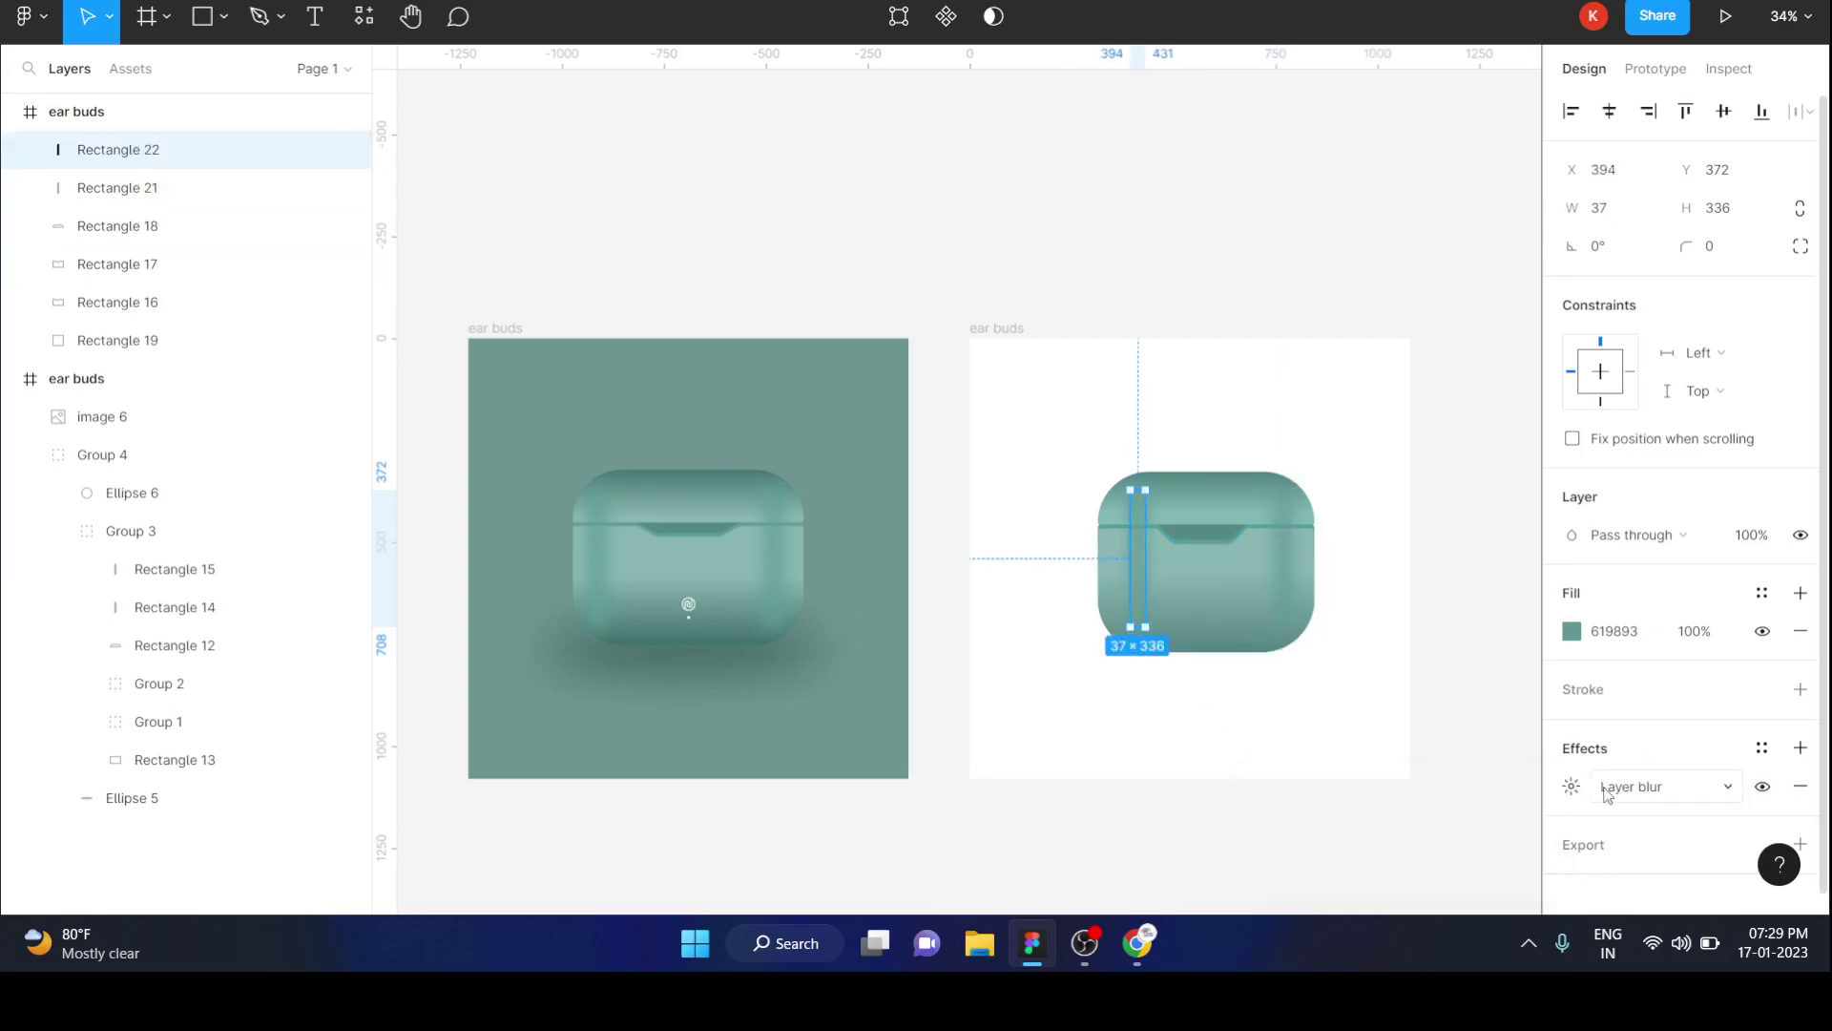
left_click(1572, 786)
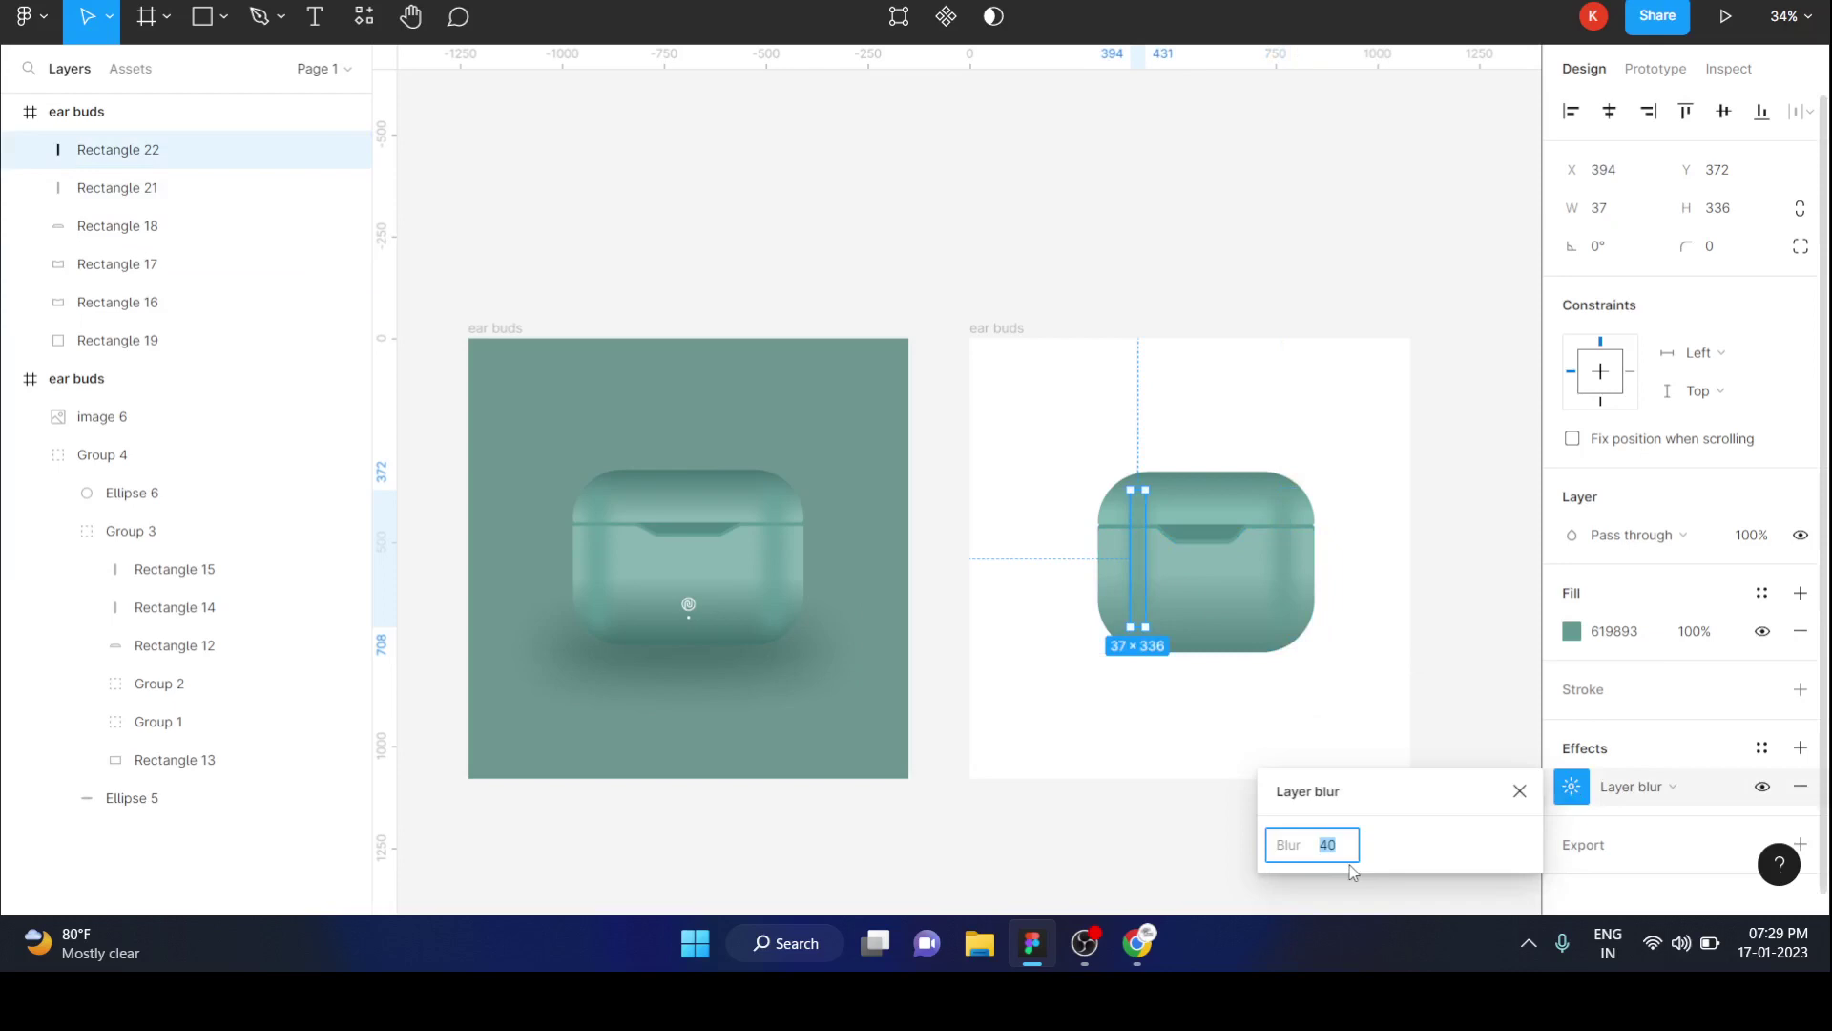
type("40")
key("Return")
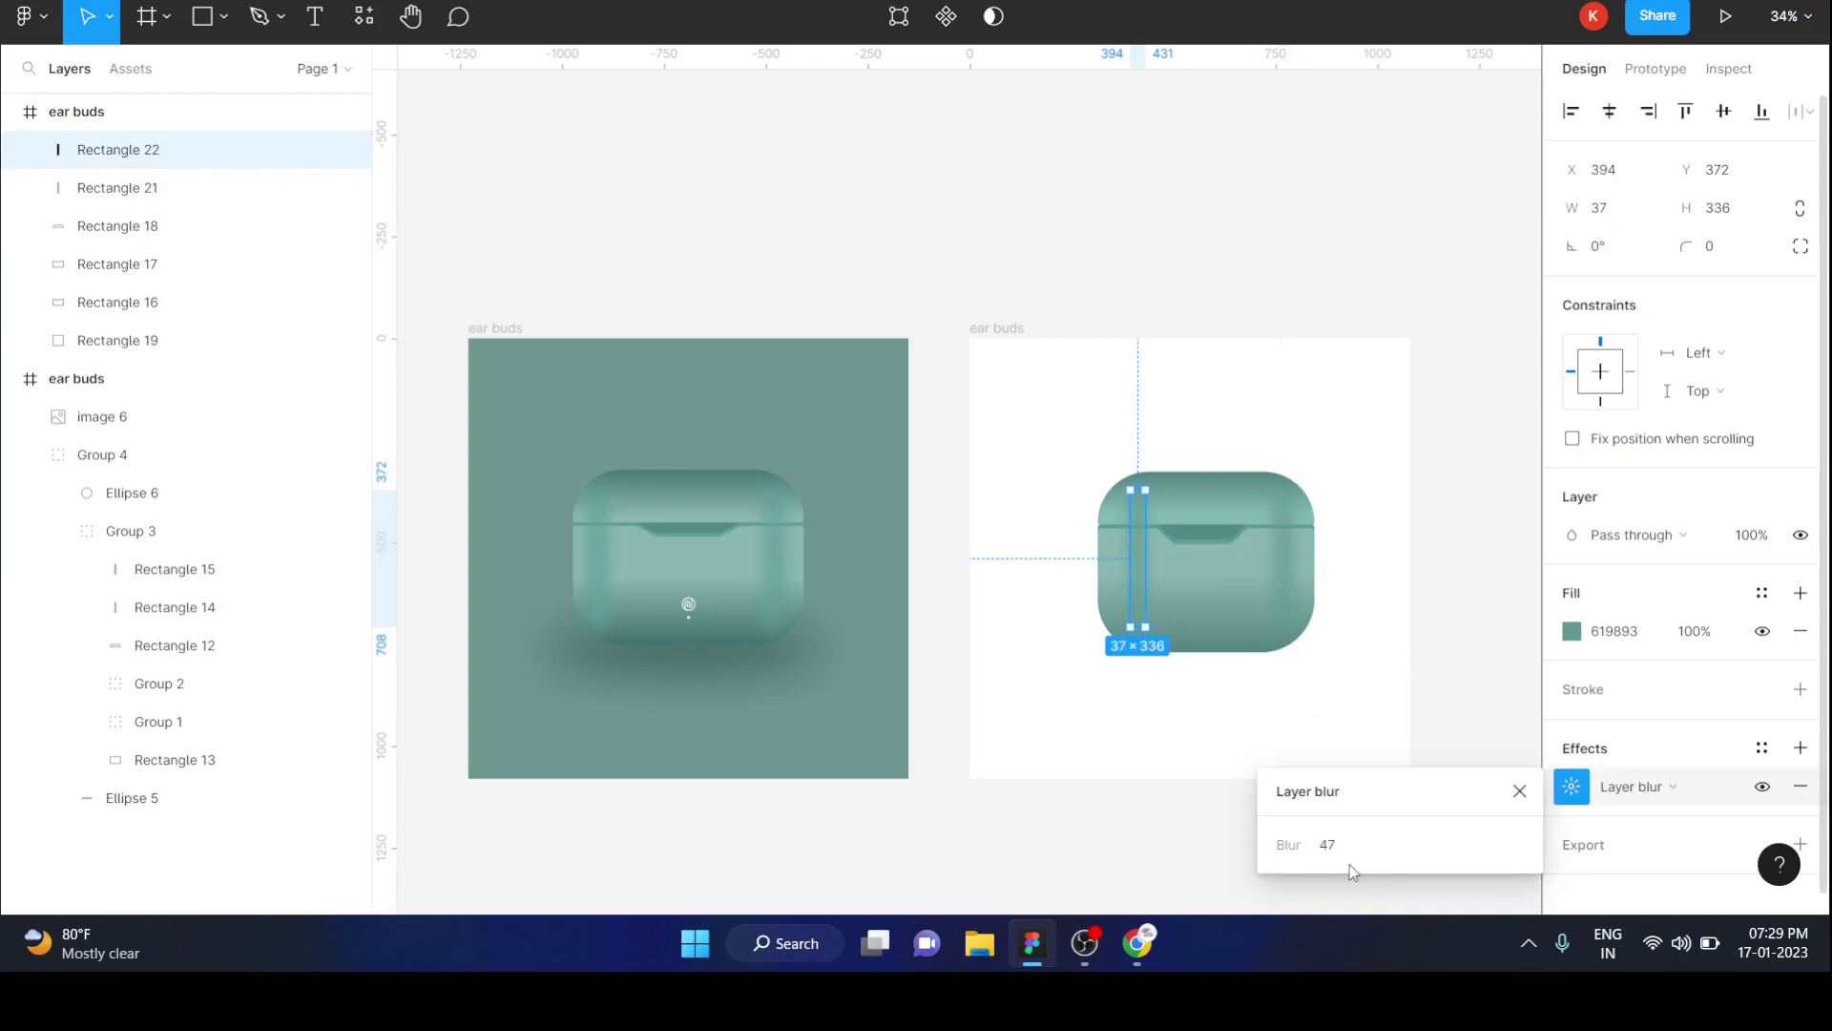
left_click(1522, 789)
left_click(1491, 689)
Copy the round white logo image from the reference case onto the lower middle of the new case.
scroll(1494, 691, "up", 3)
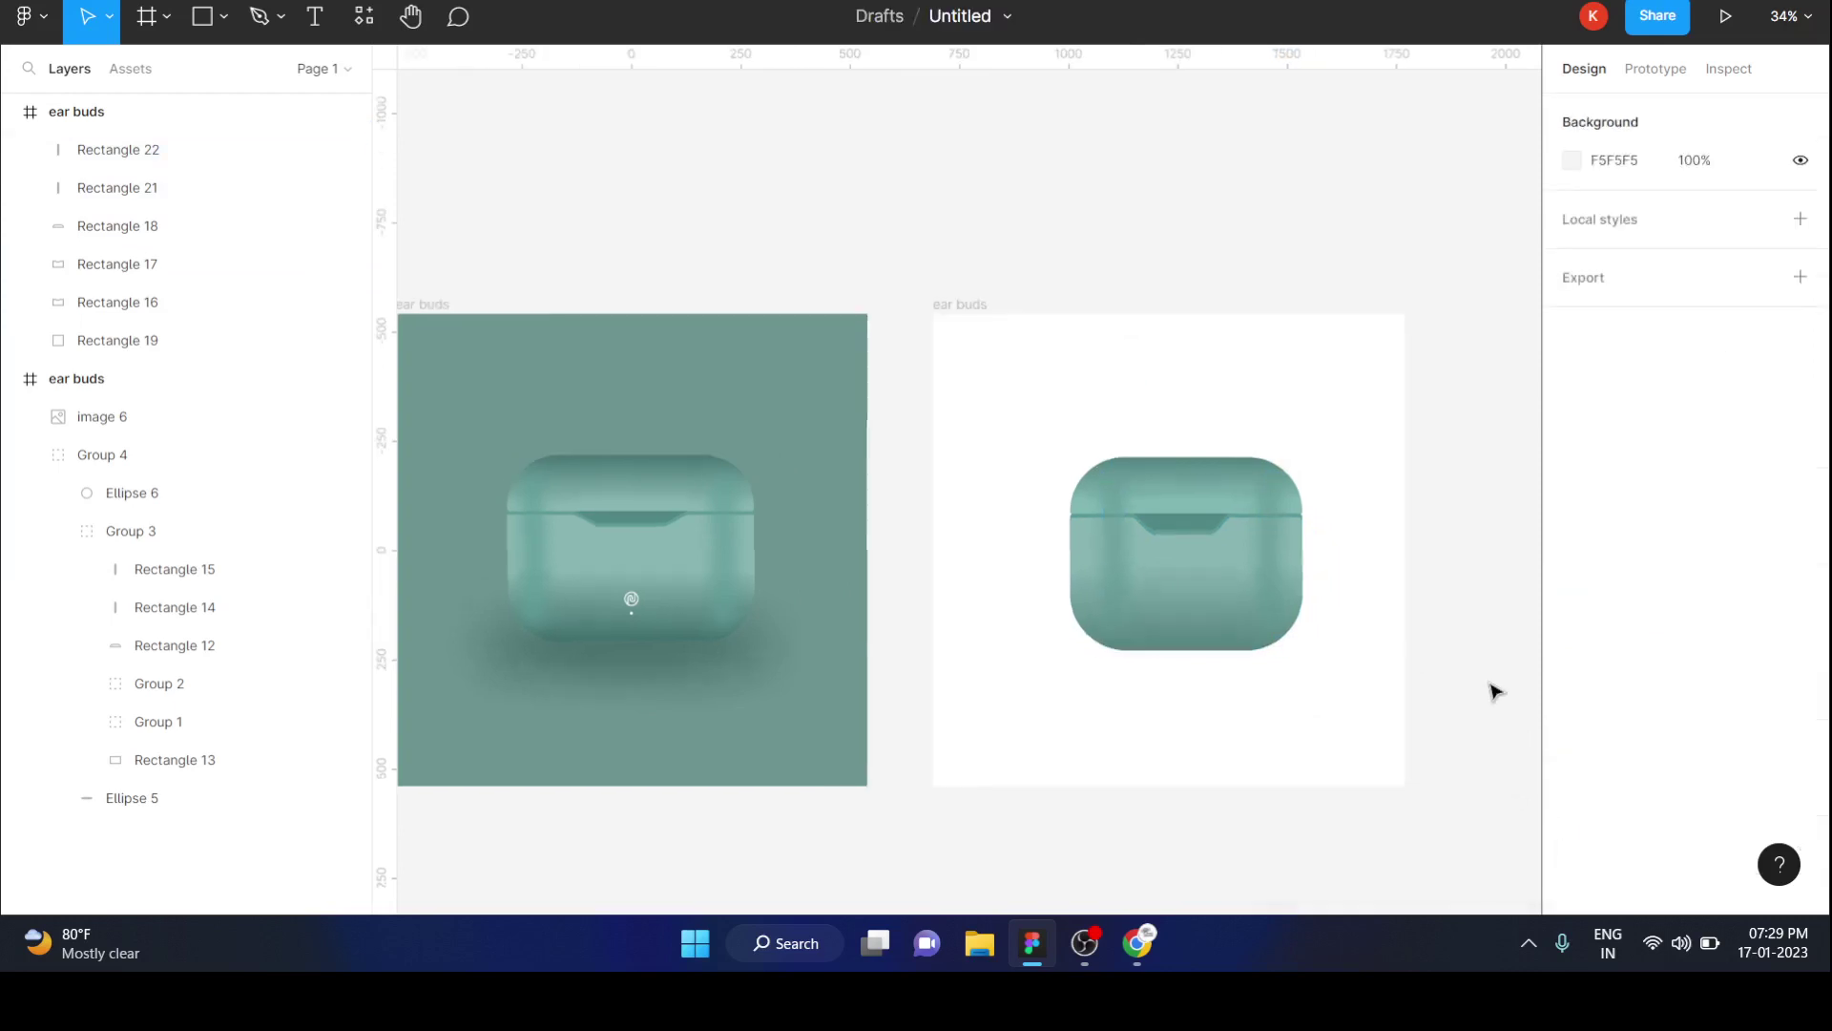
scroll(1494, 691, "left", 2)
scroll(1494, 691, "down", 1)
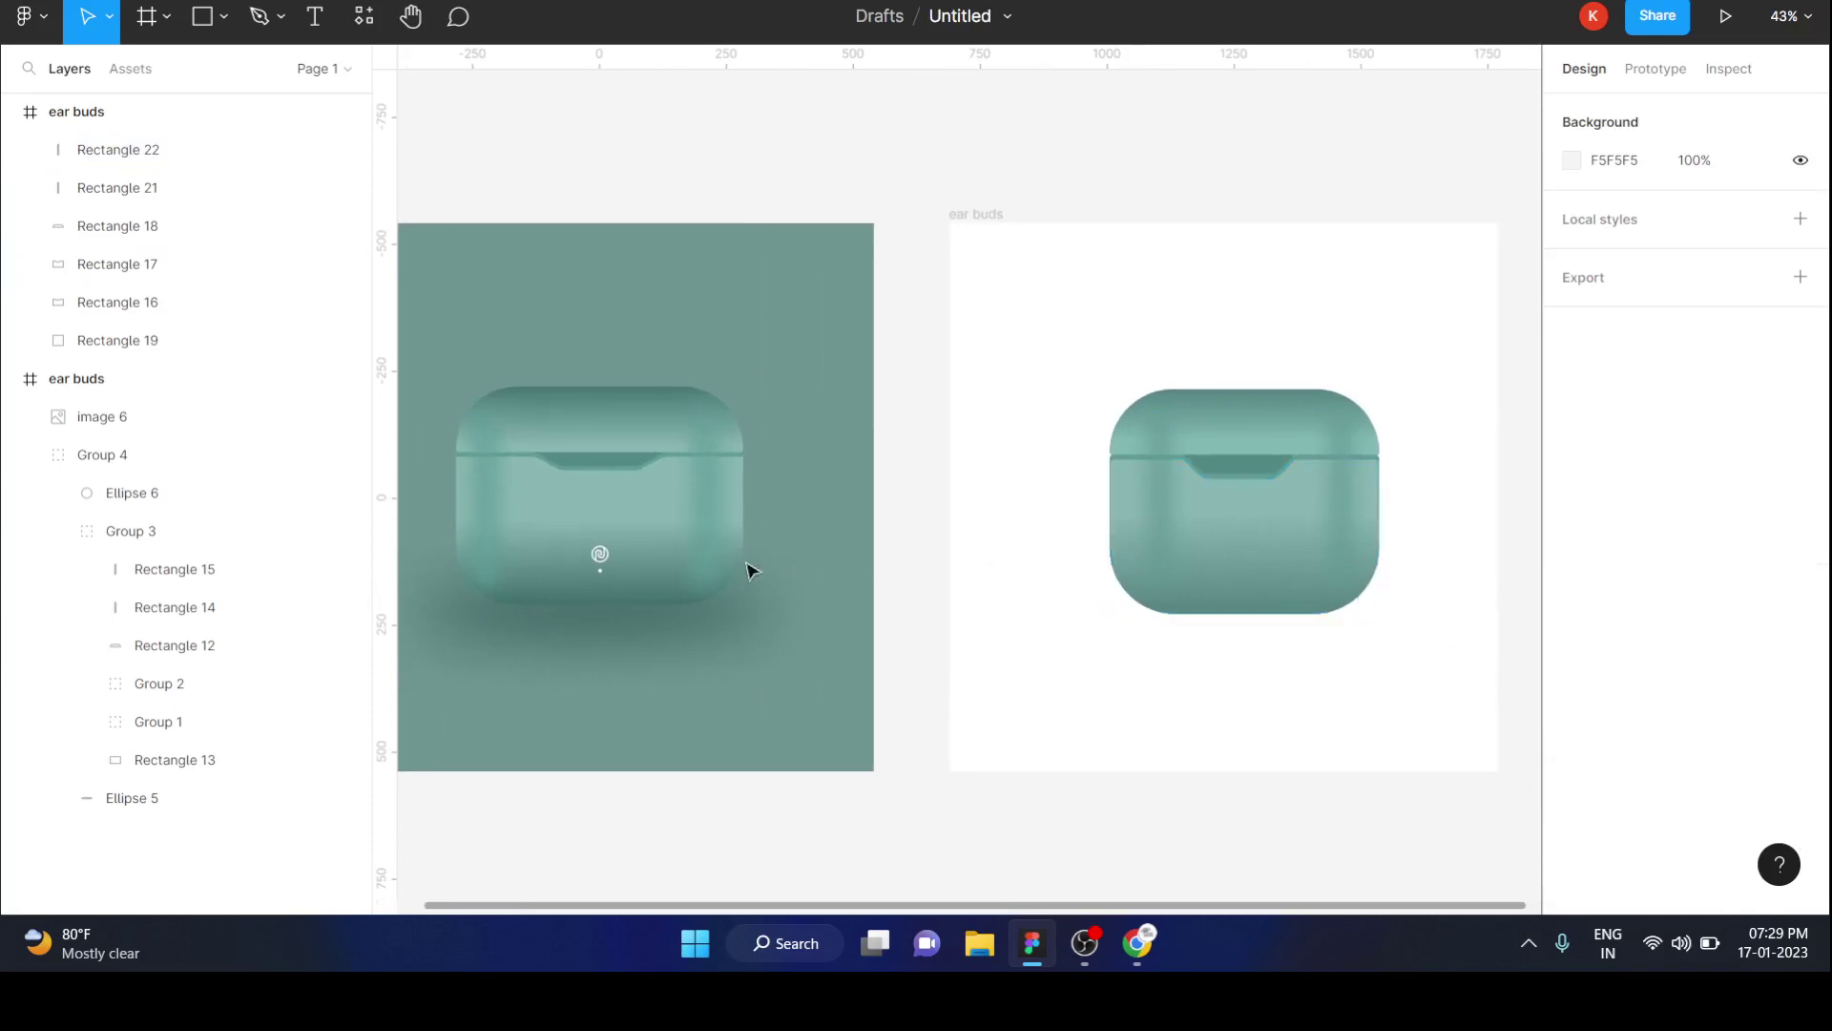
left_click(601, 559)
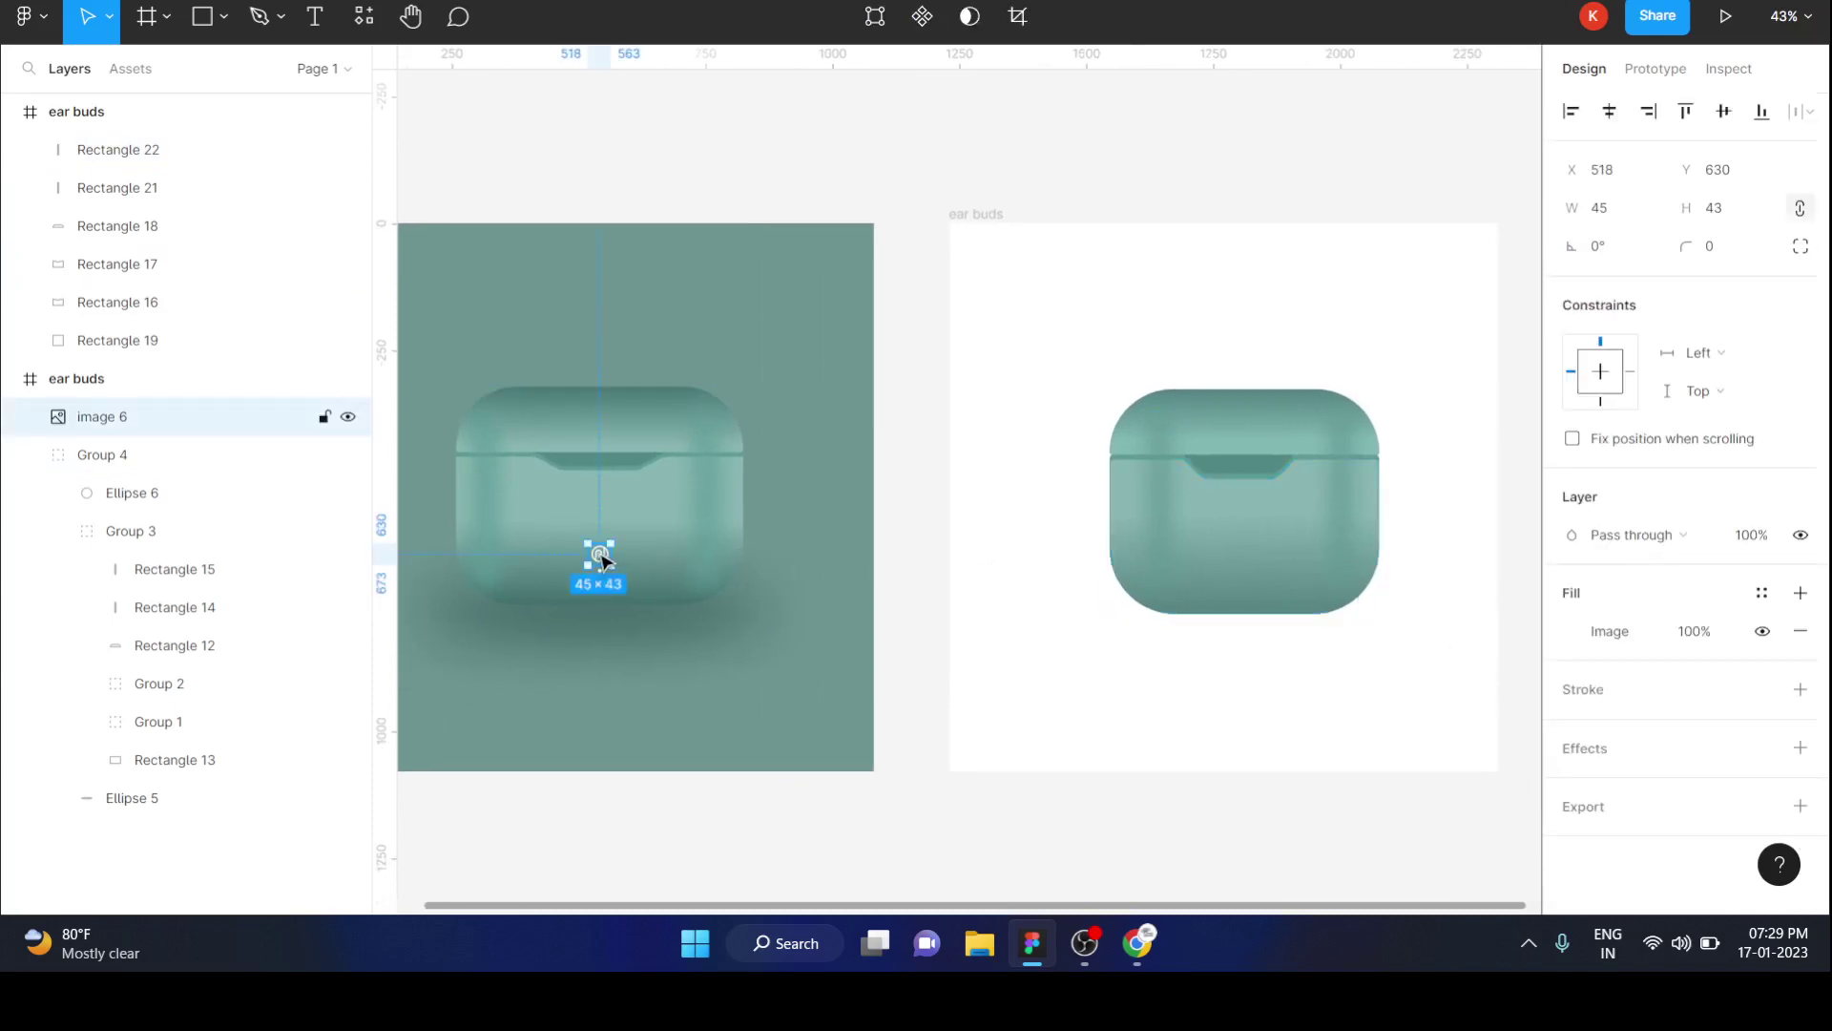
left_click_drag(601, 560, 1251, 572)
left_click(1206, 680)
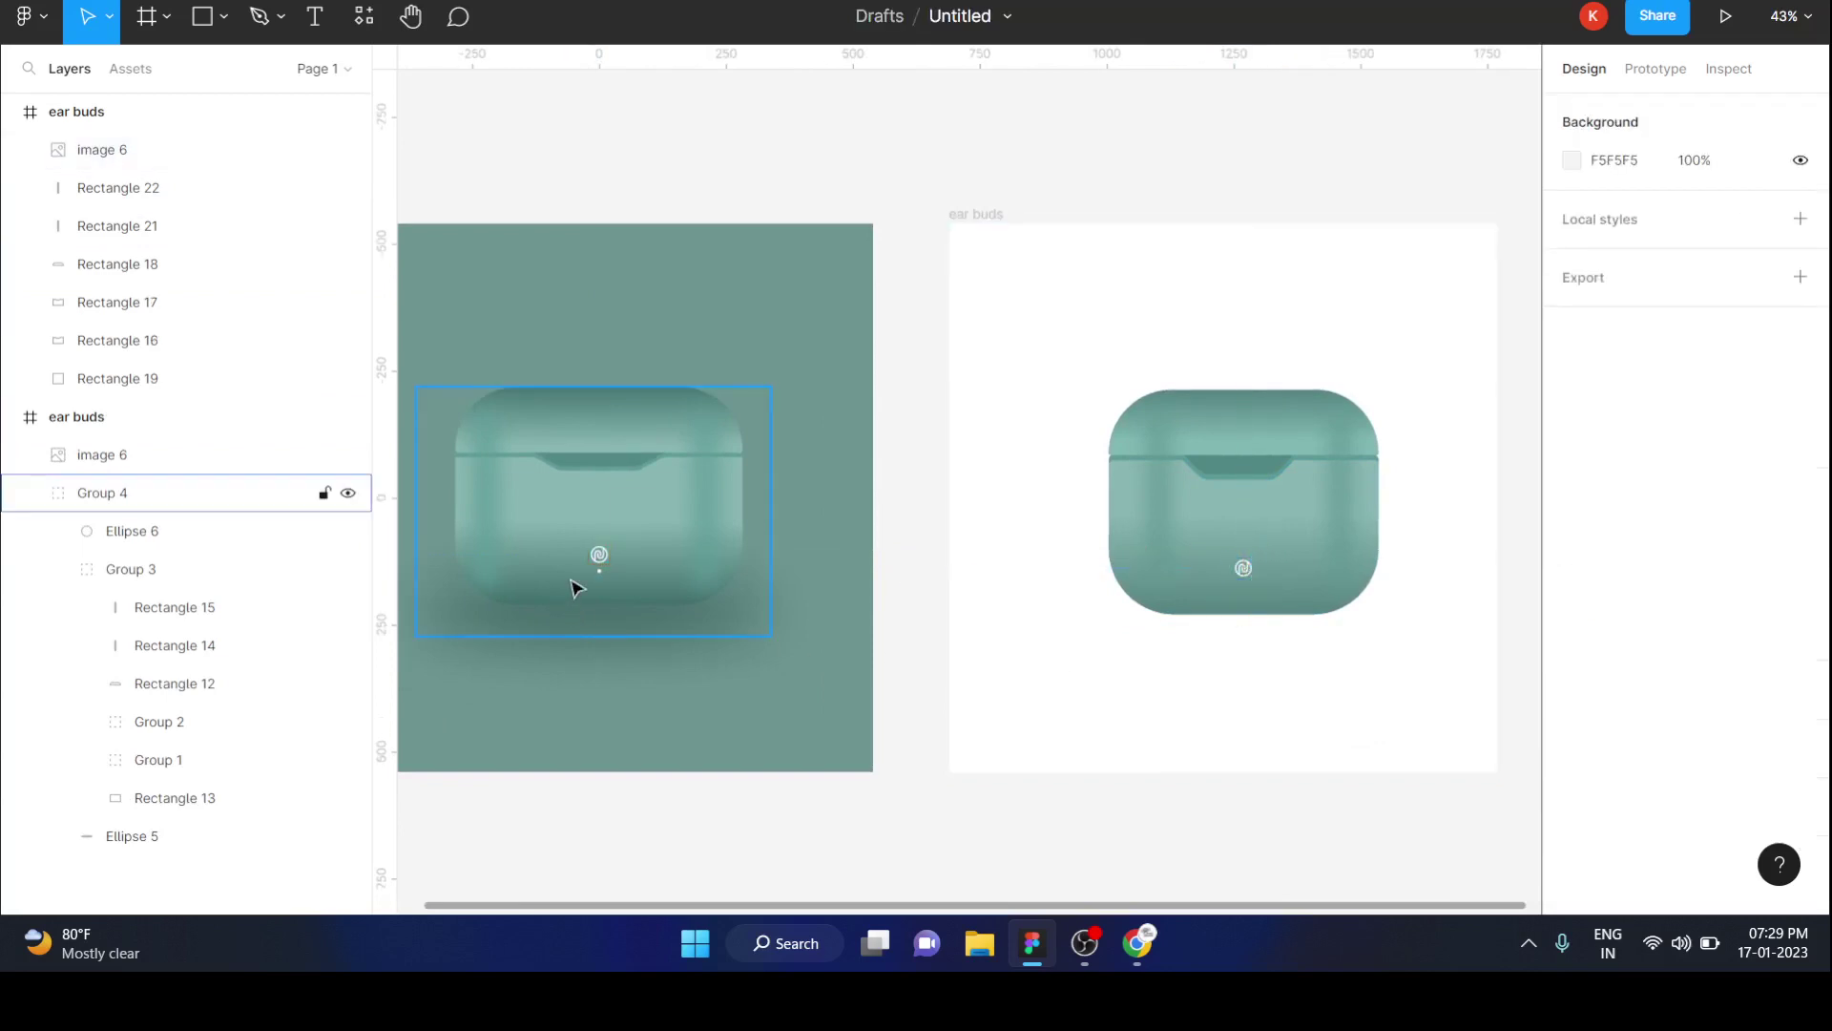
Copy the small white indicator dot from the reference case onto the new case, just below the logo.
double_click(601, 558)
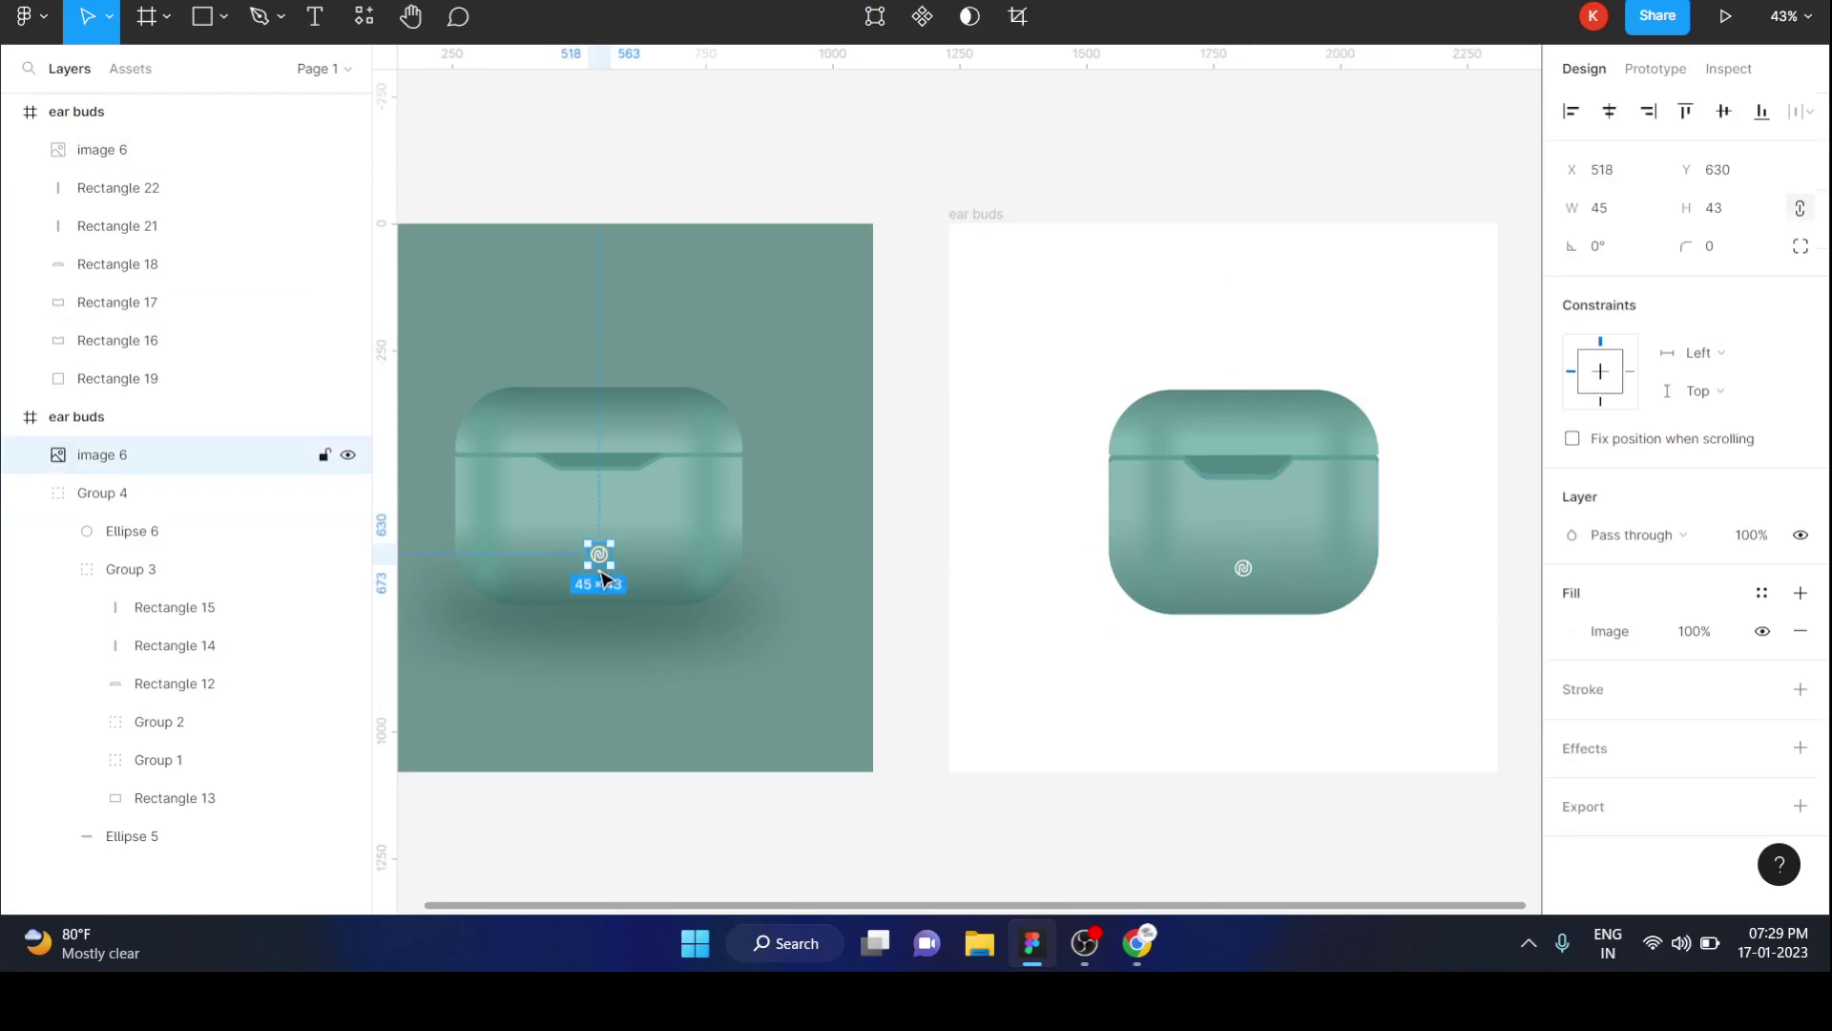
scroll(601, 553, "up", 5)
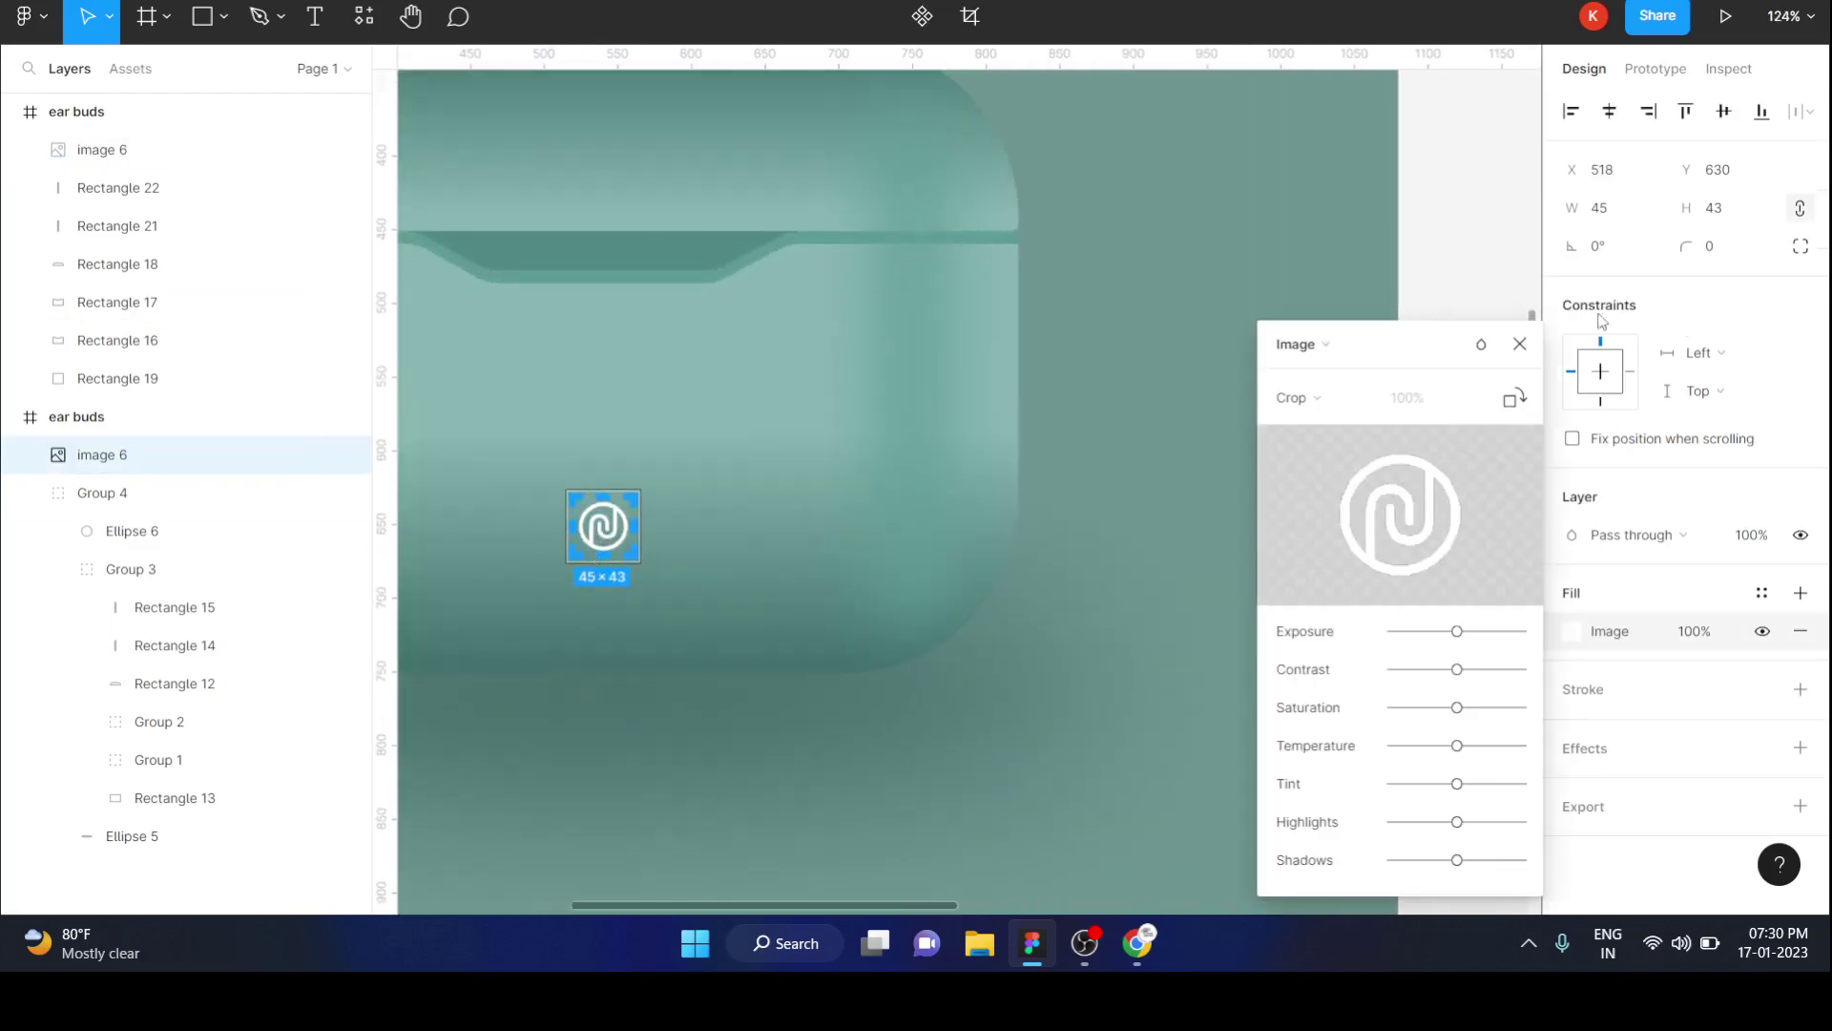
left_click(1519, 344)
left_click(669, 592)
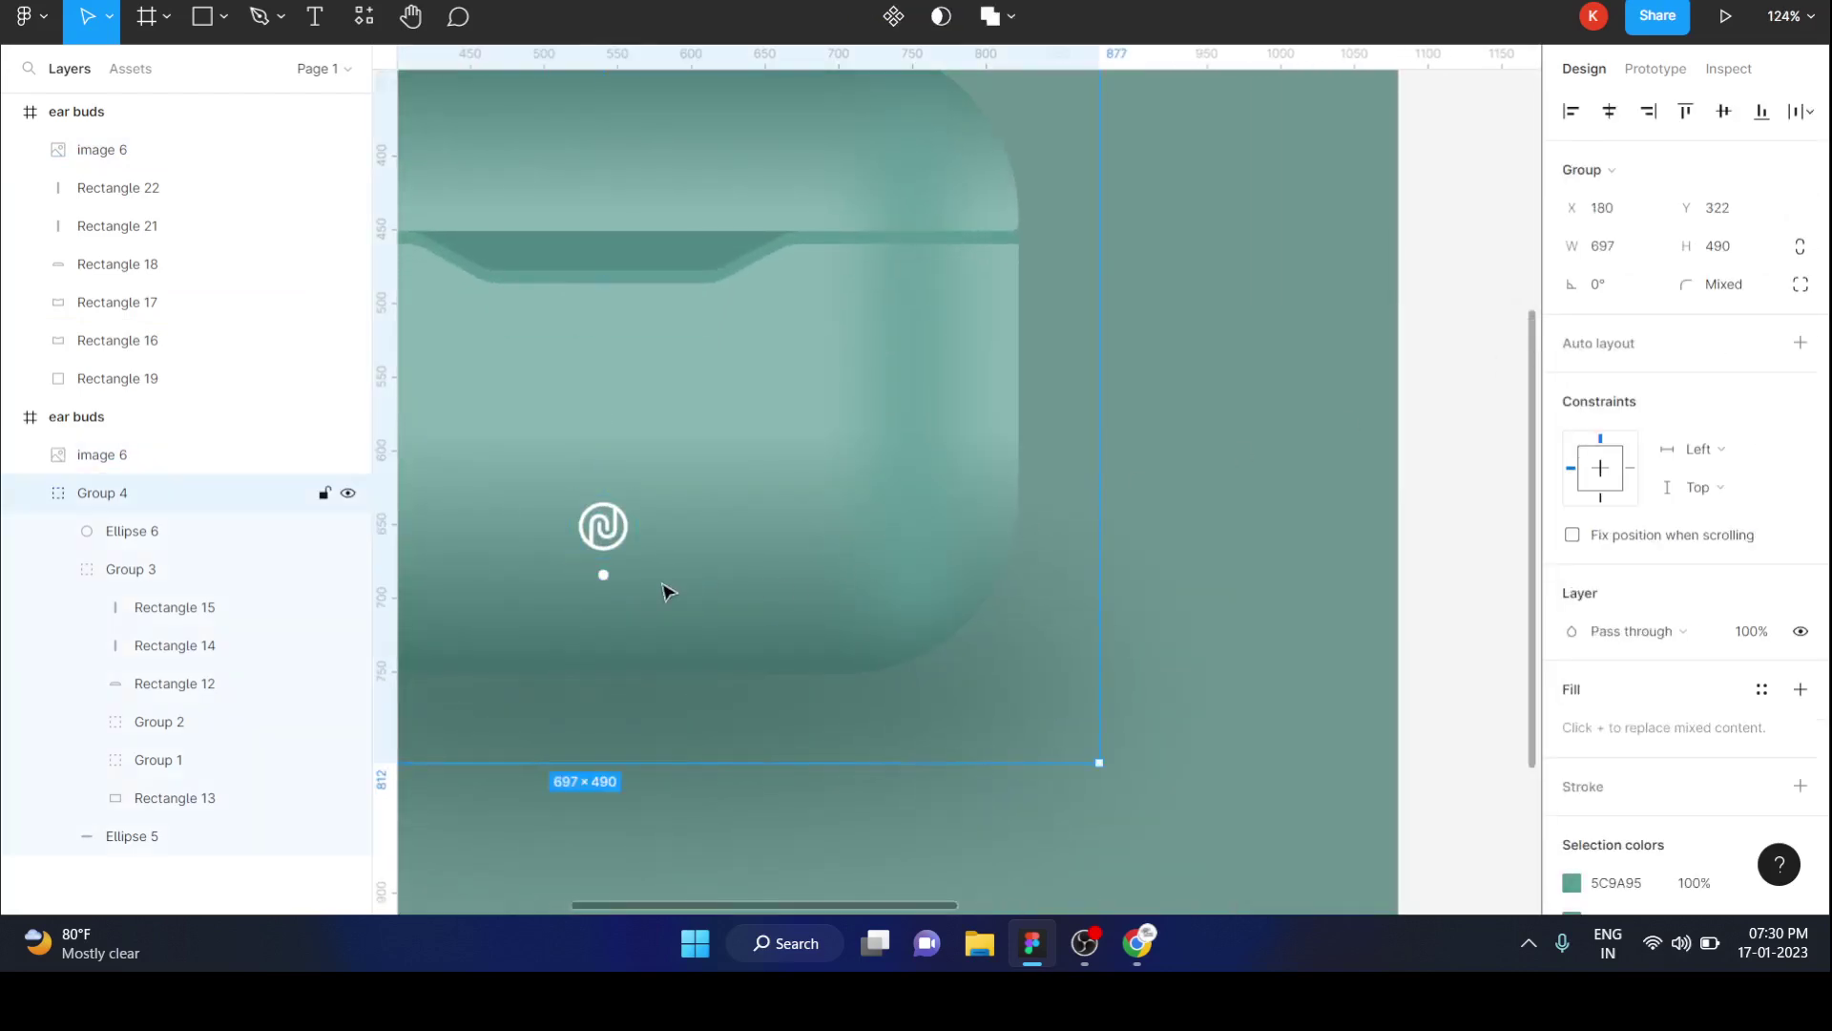
double_click(603, 577)
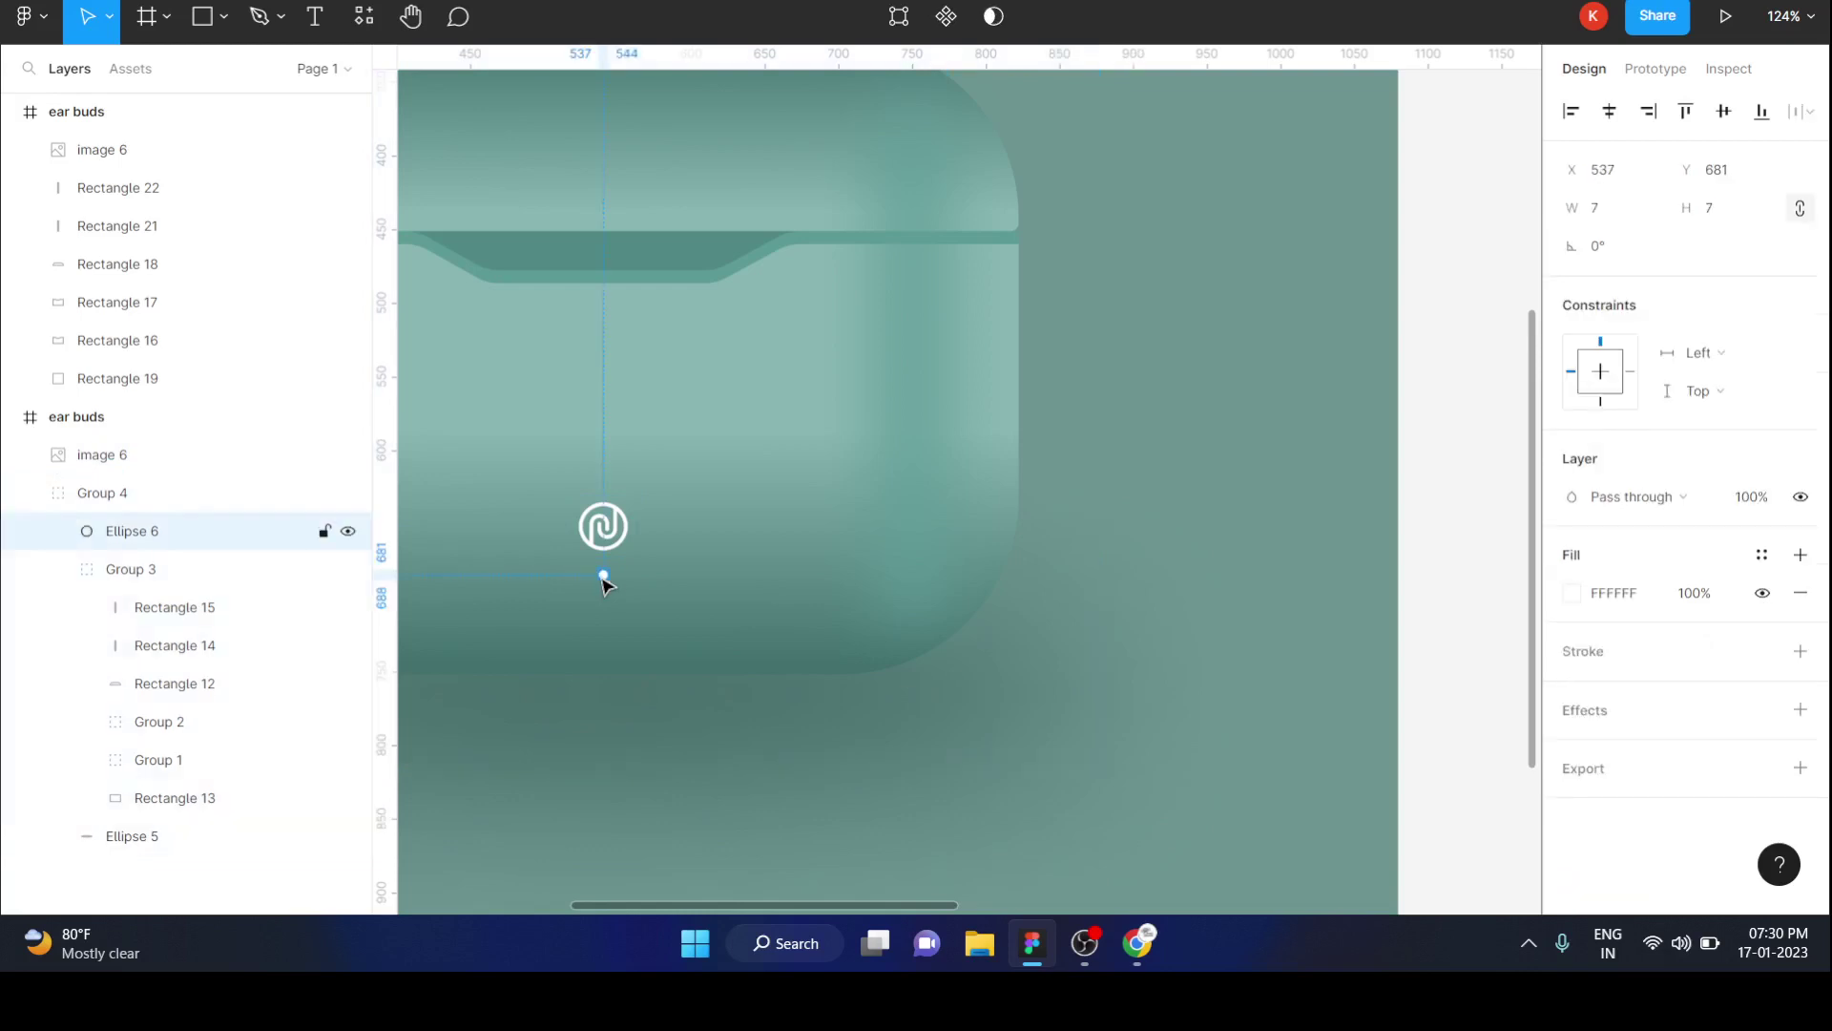
key("alt+shift")
left_click_drag(603, 576, 1441, 589)
scroll(1441, 589, "down", 6)
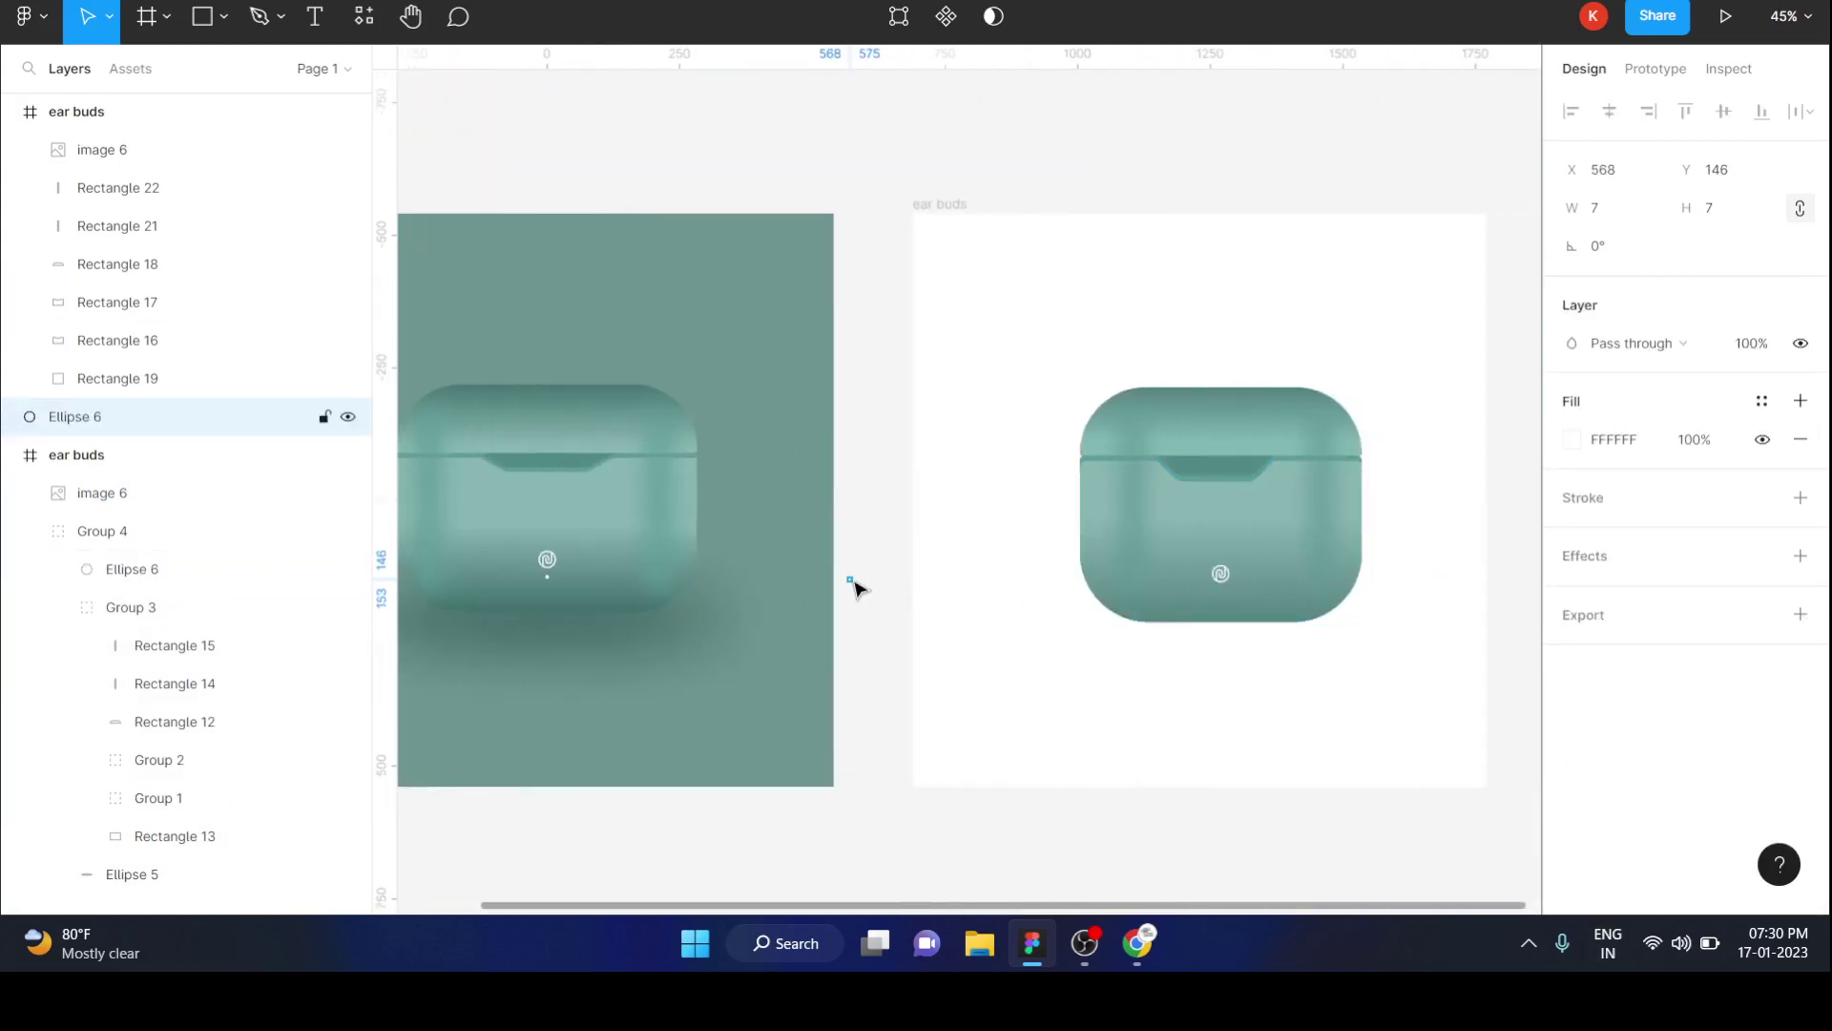
left_click_drag(851, 579, 1225, 597)
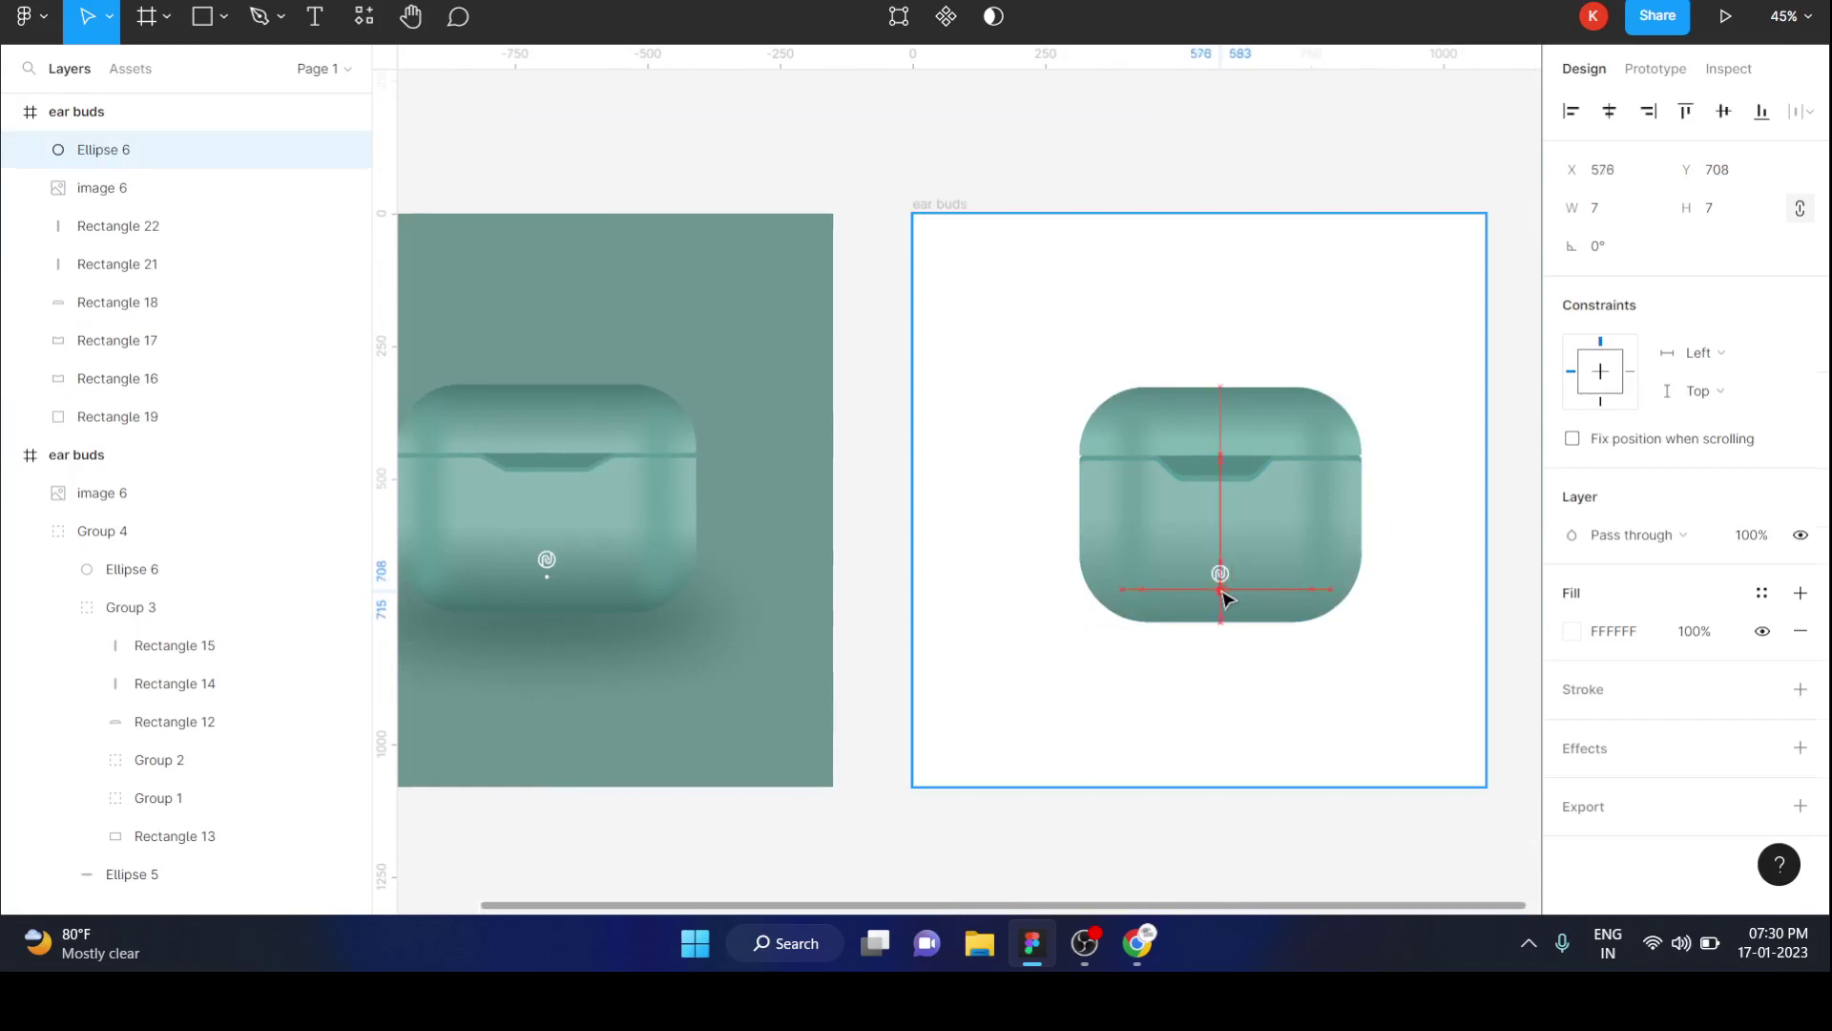
Centre the indicator dot beneath the new case's logo at X 575, Y 708.
scroll(1225, 597, "up", 5)
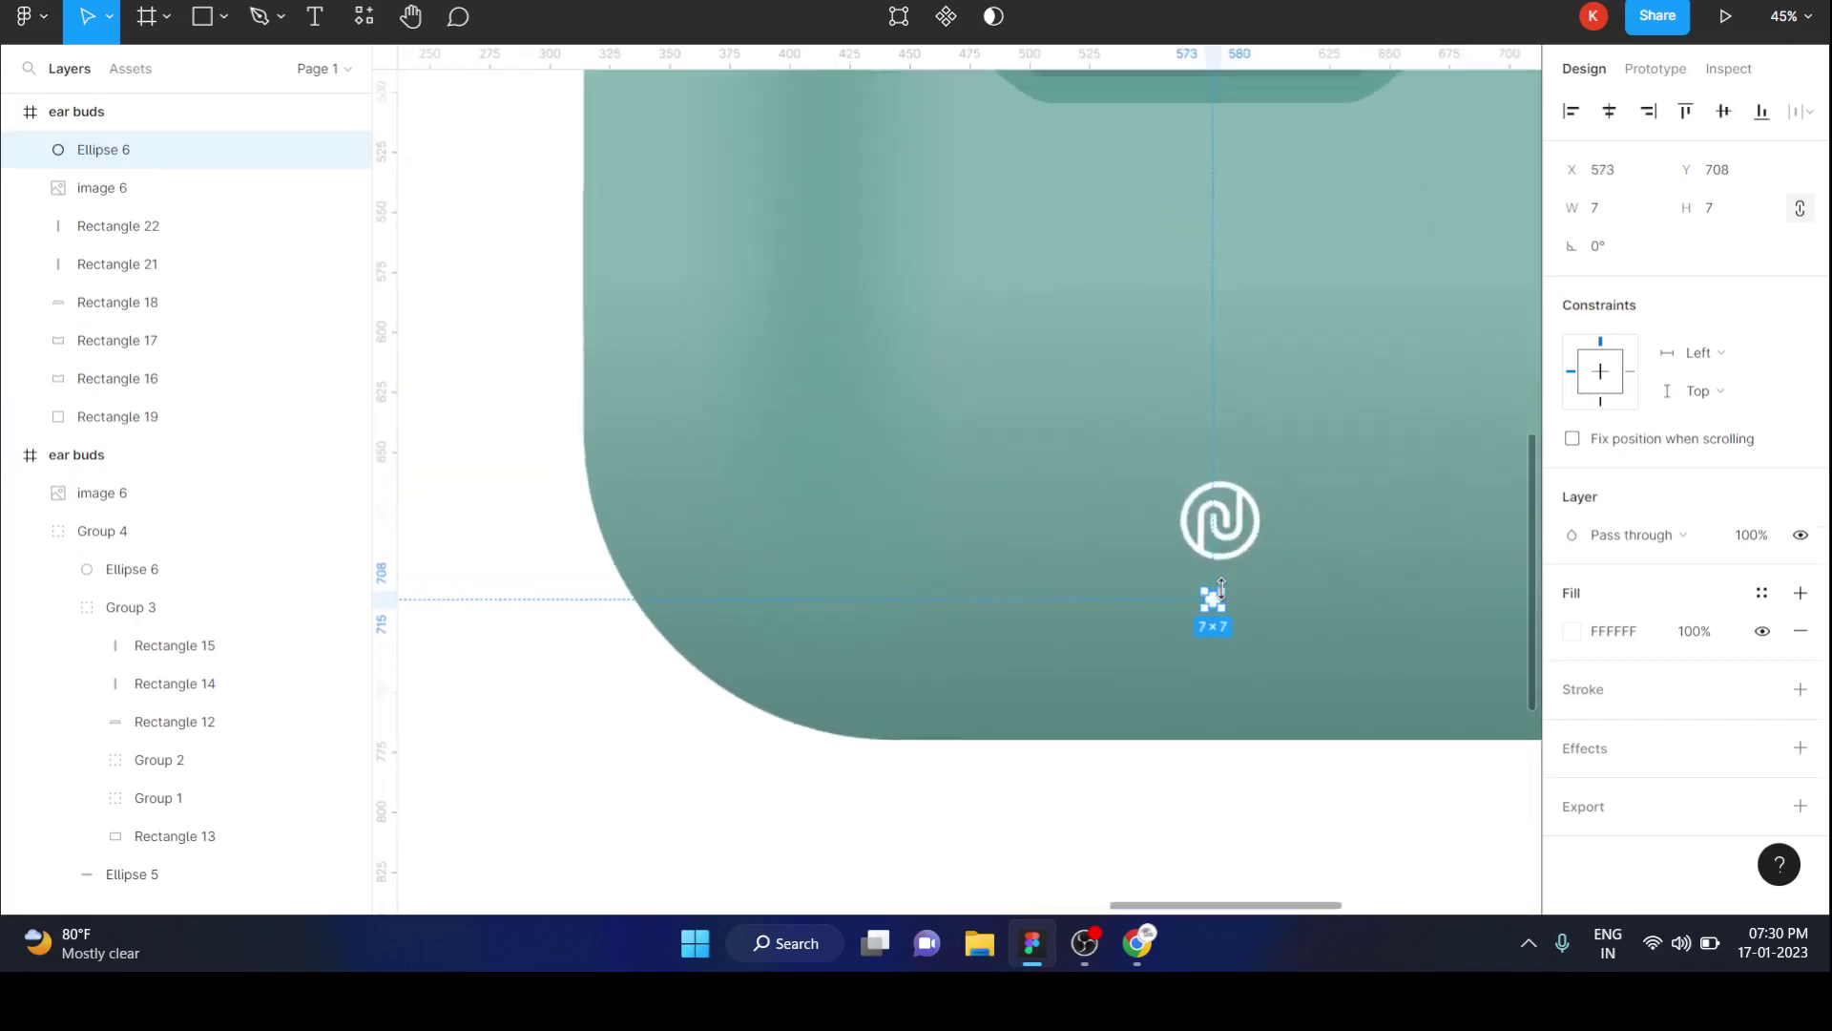
scroll(1217, 599, "right", 3)
left_click_drag(996, 608, 999, 608)
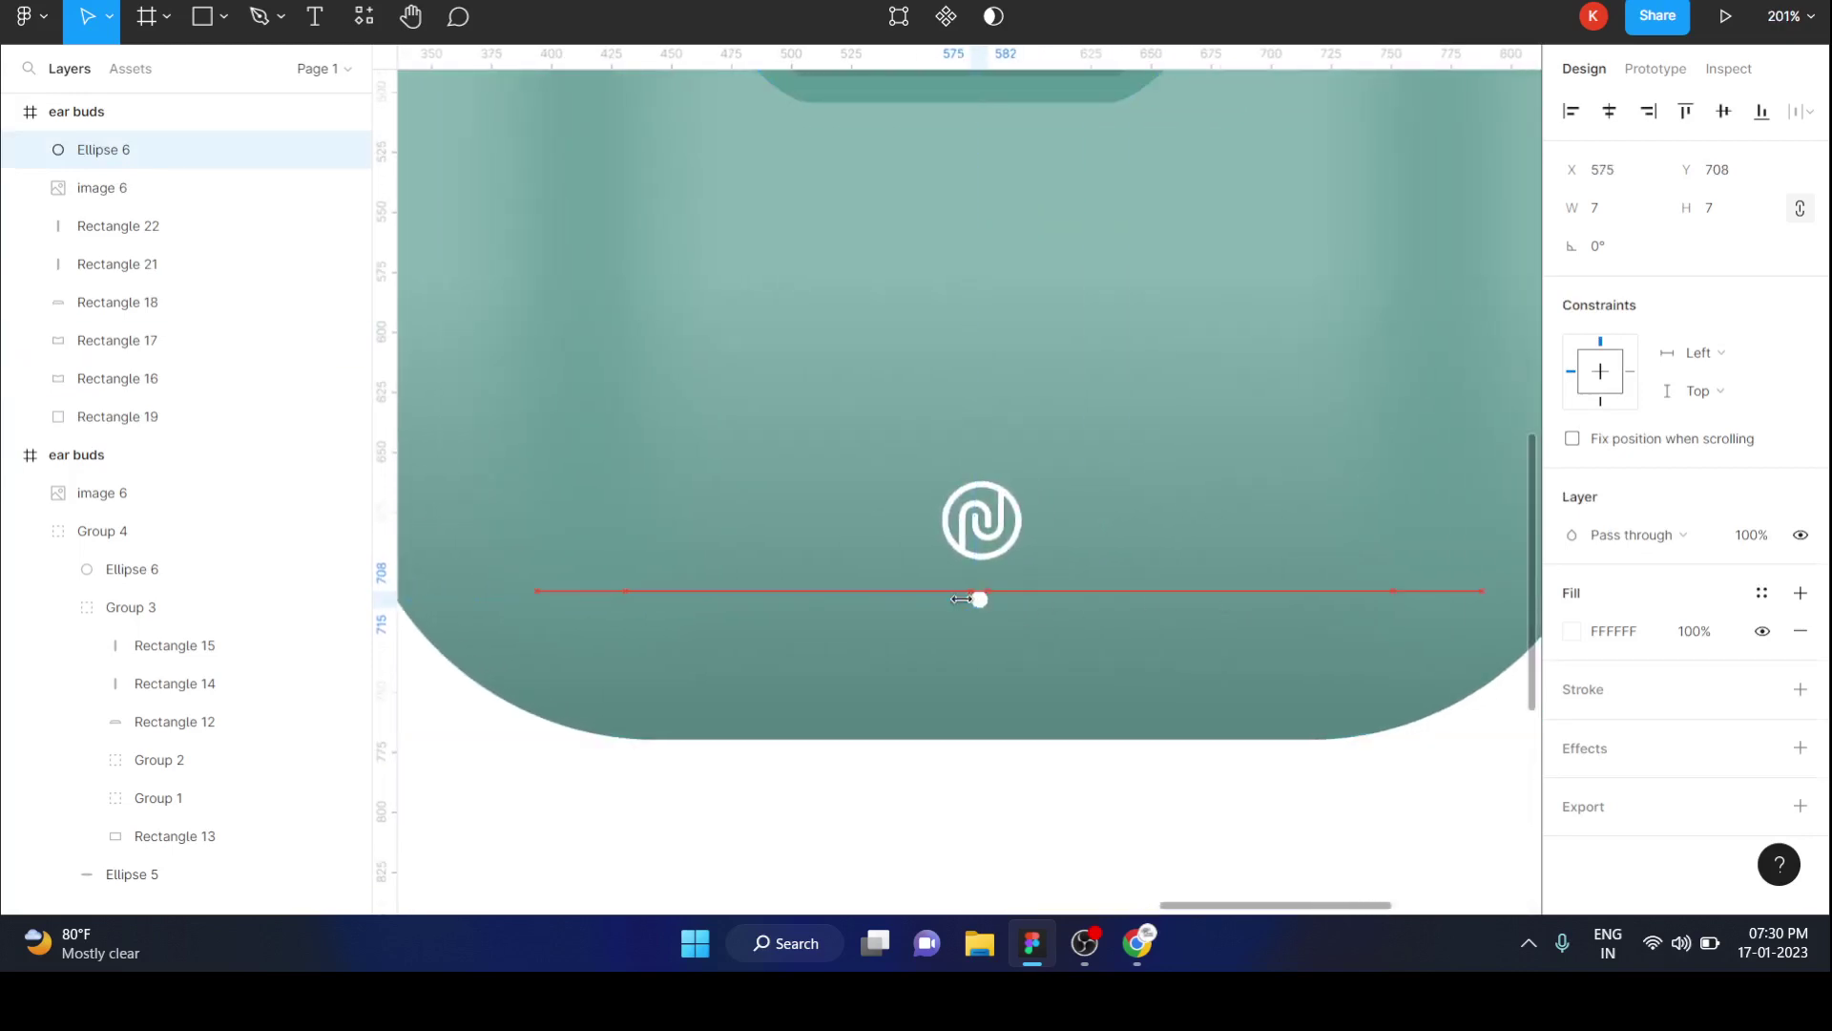
scroll(967, 608, "down", 4)
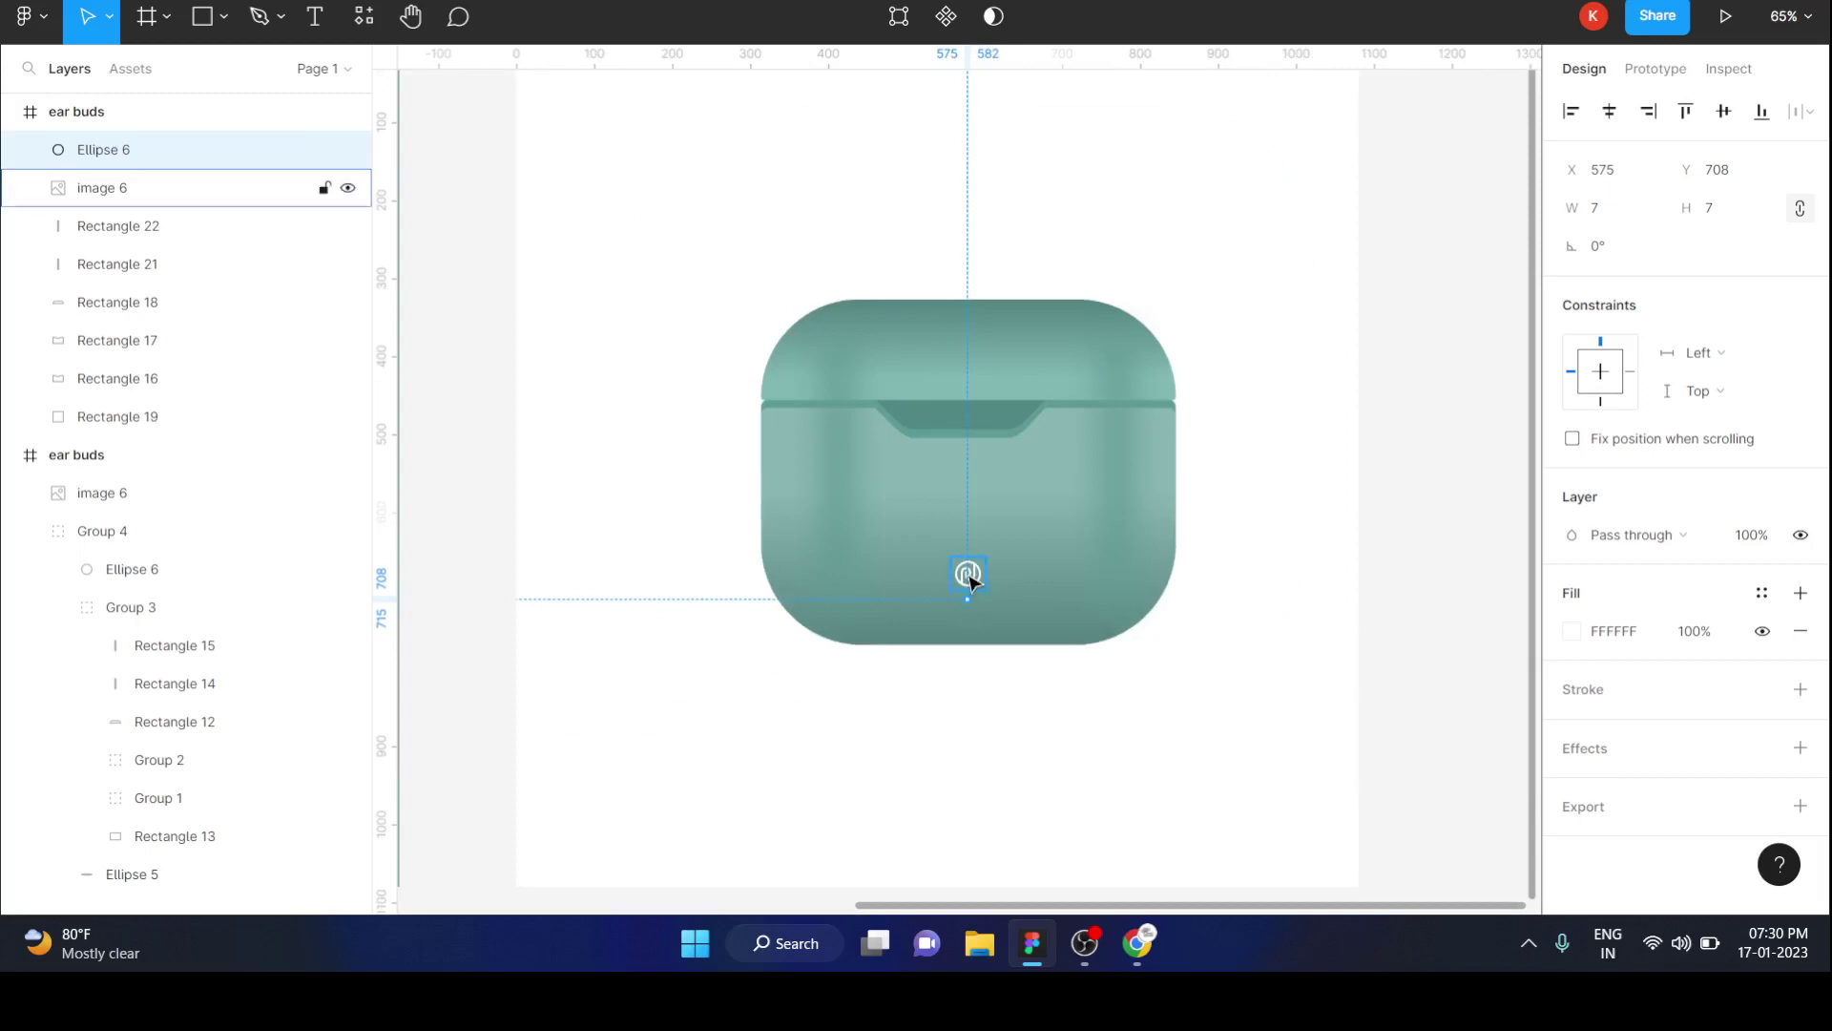
left_click(1320, 599)
Fill the new ear buds frame with the background colour 6D9591 sampled from the reference frame.
scroll(1320, 599, "down", 3)
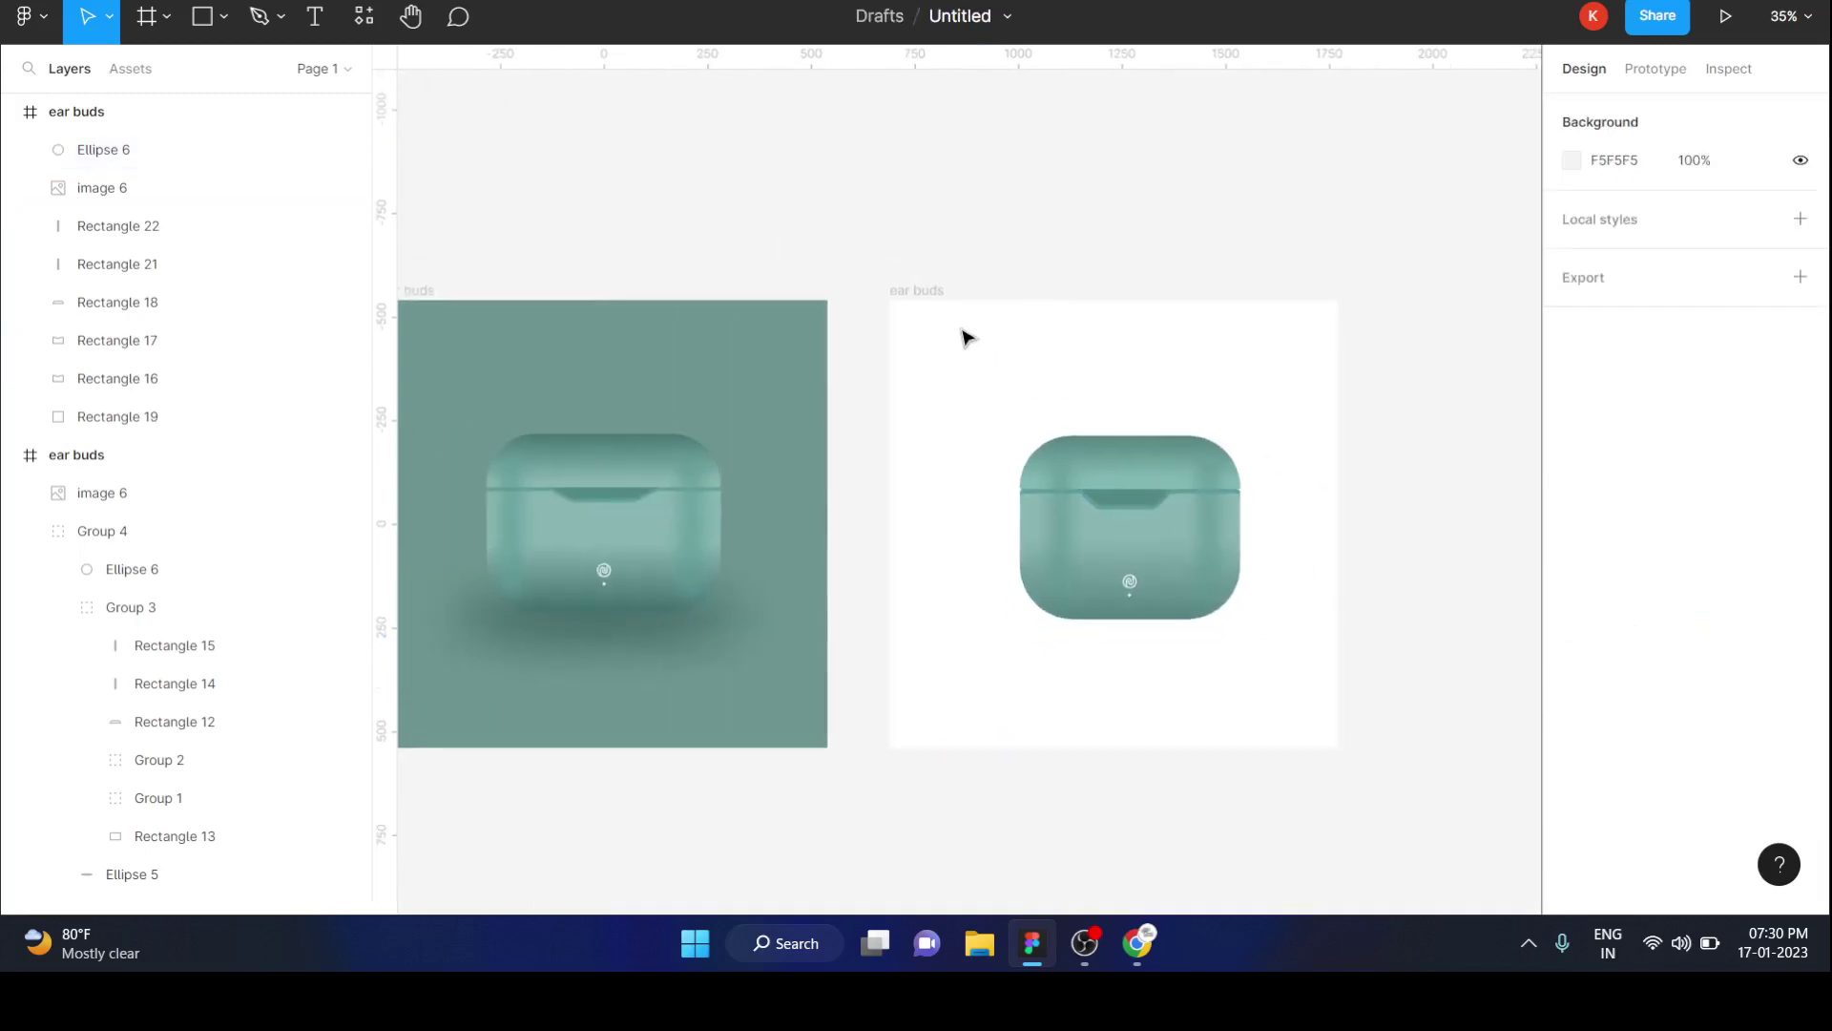
left_click(937, 292)
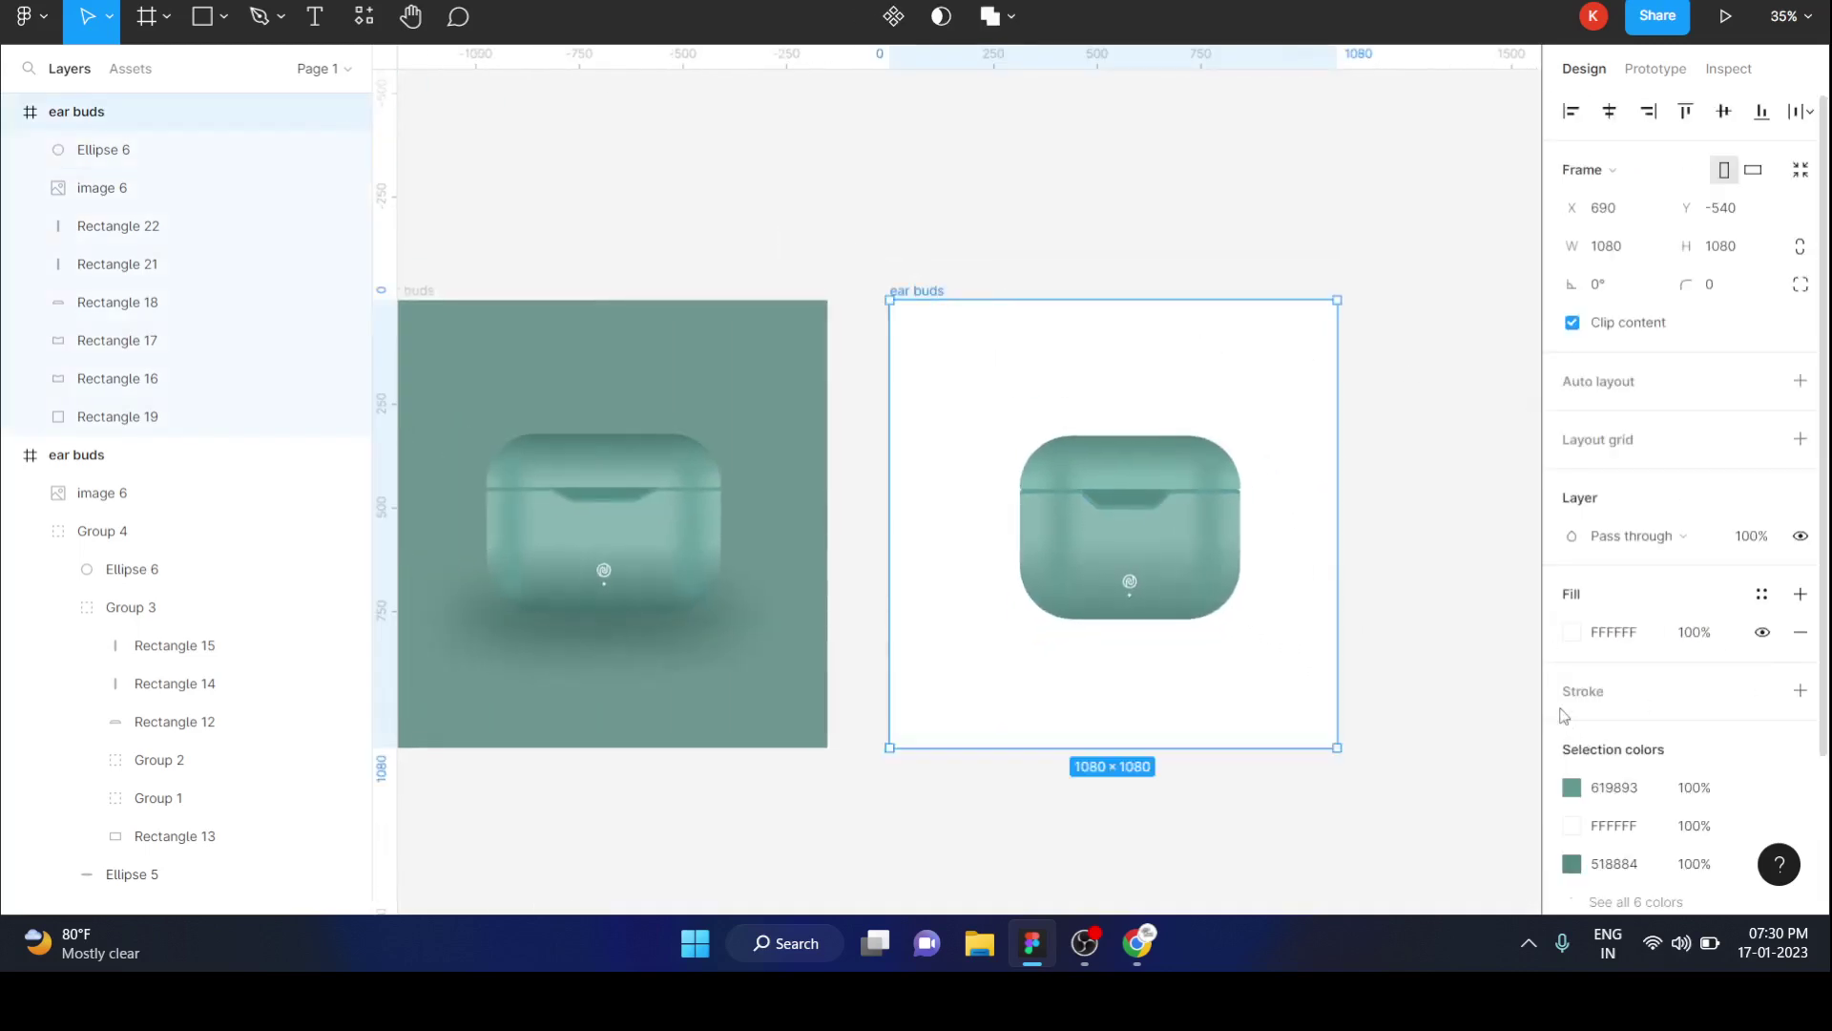
left_click(1572, 632)
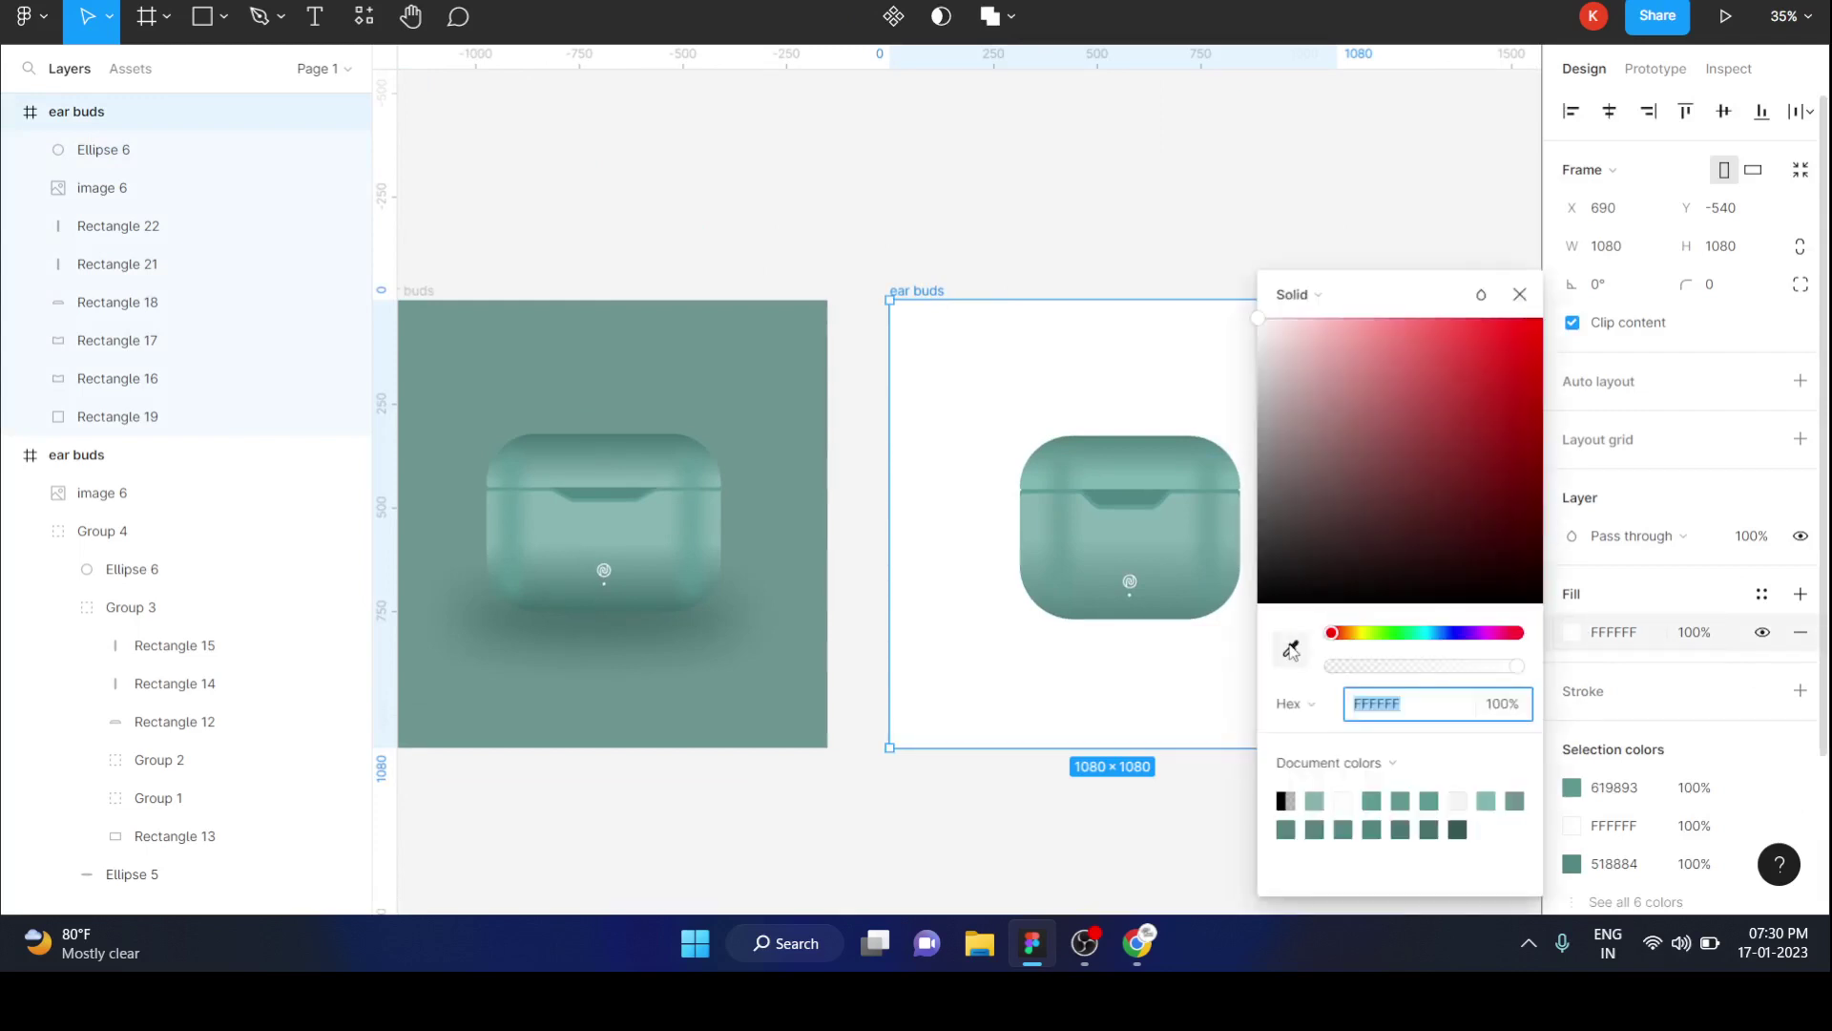
left_click(1291, 651)
left_click(798, 357)
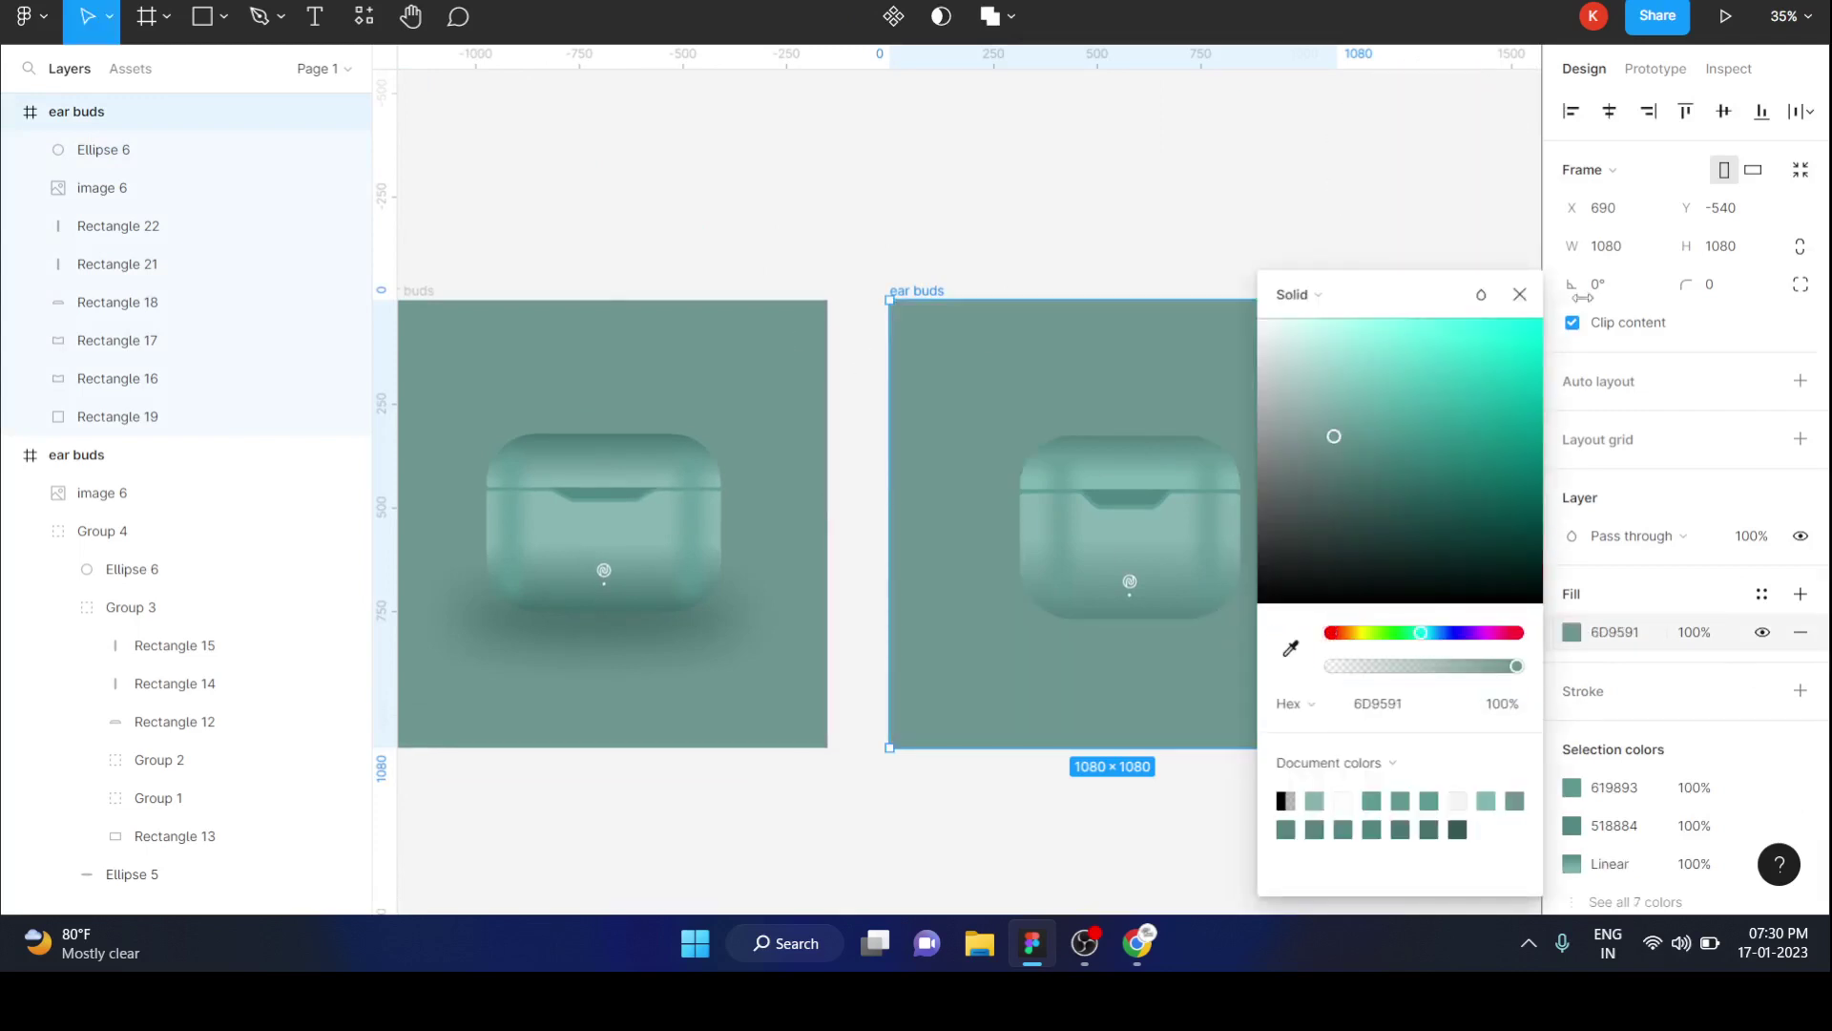
left_click(1521, 294)
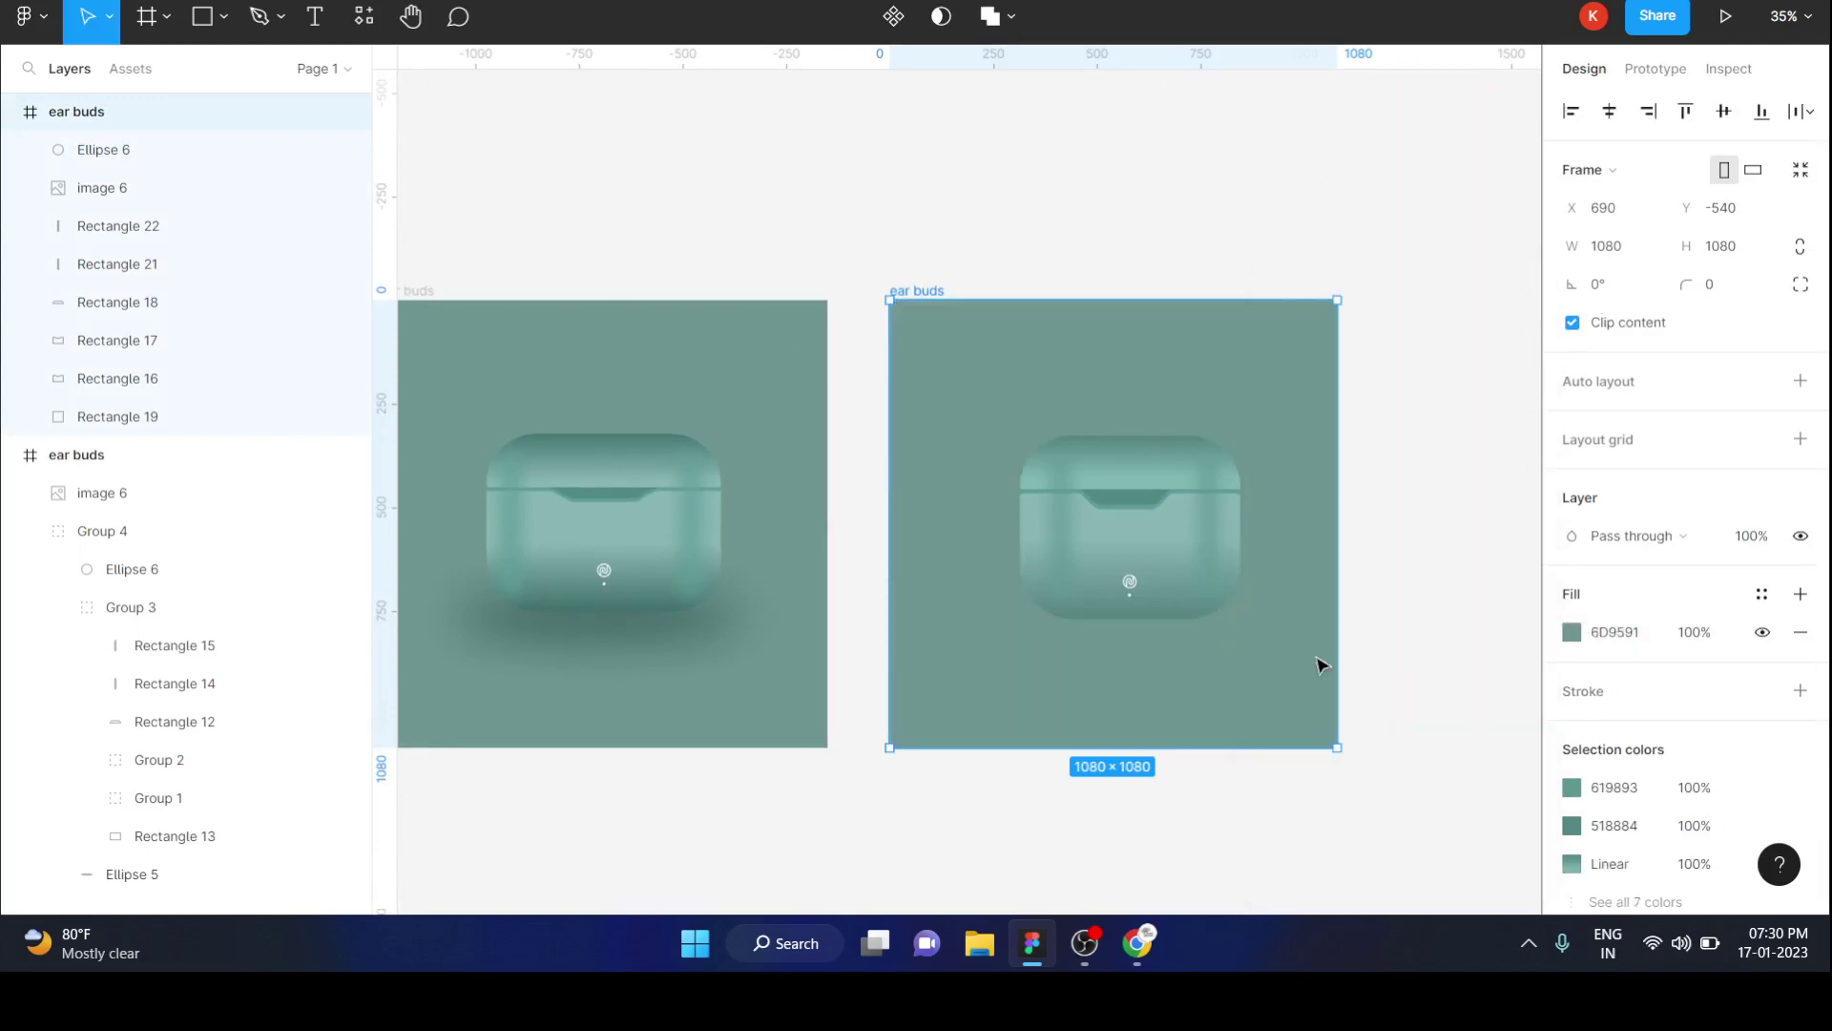
left_click(1364, 667)
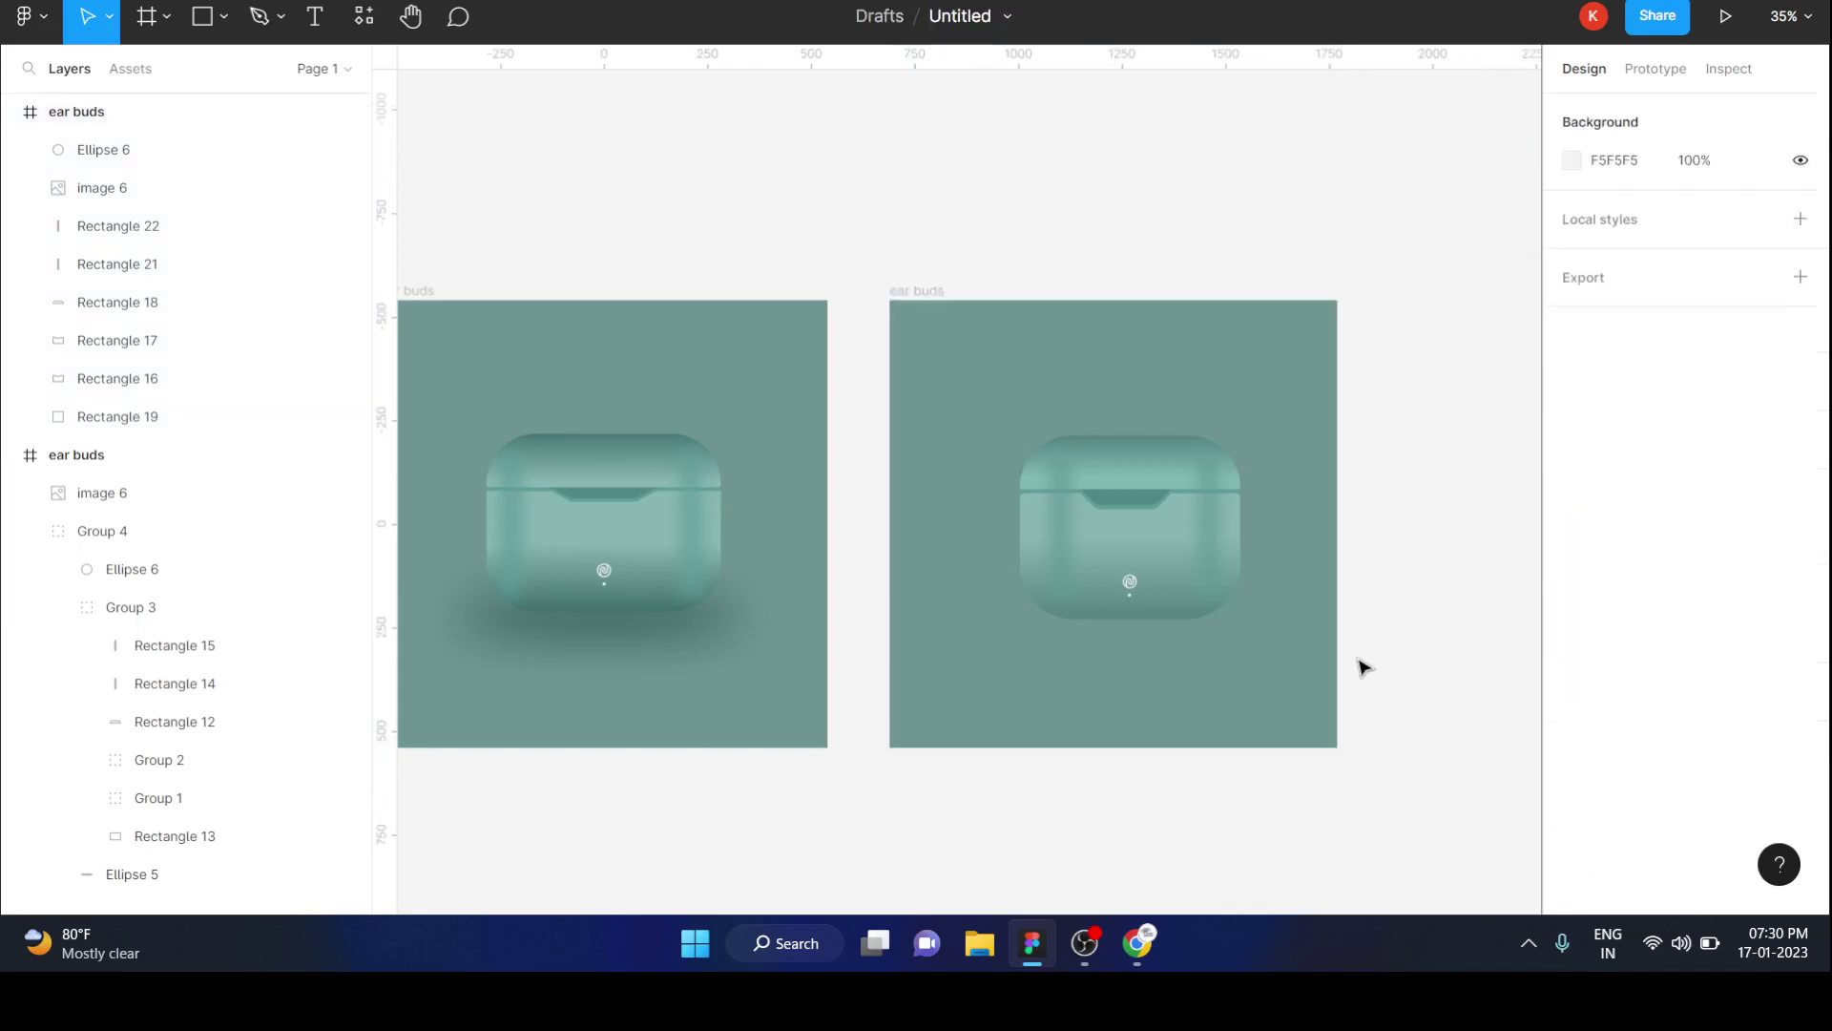
Draw a shadow ellipse about 774 × 238 across the case's base and place it behind all the case layers.
left_click(222, 16)
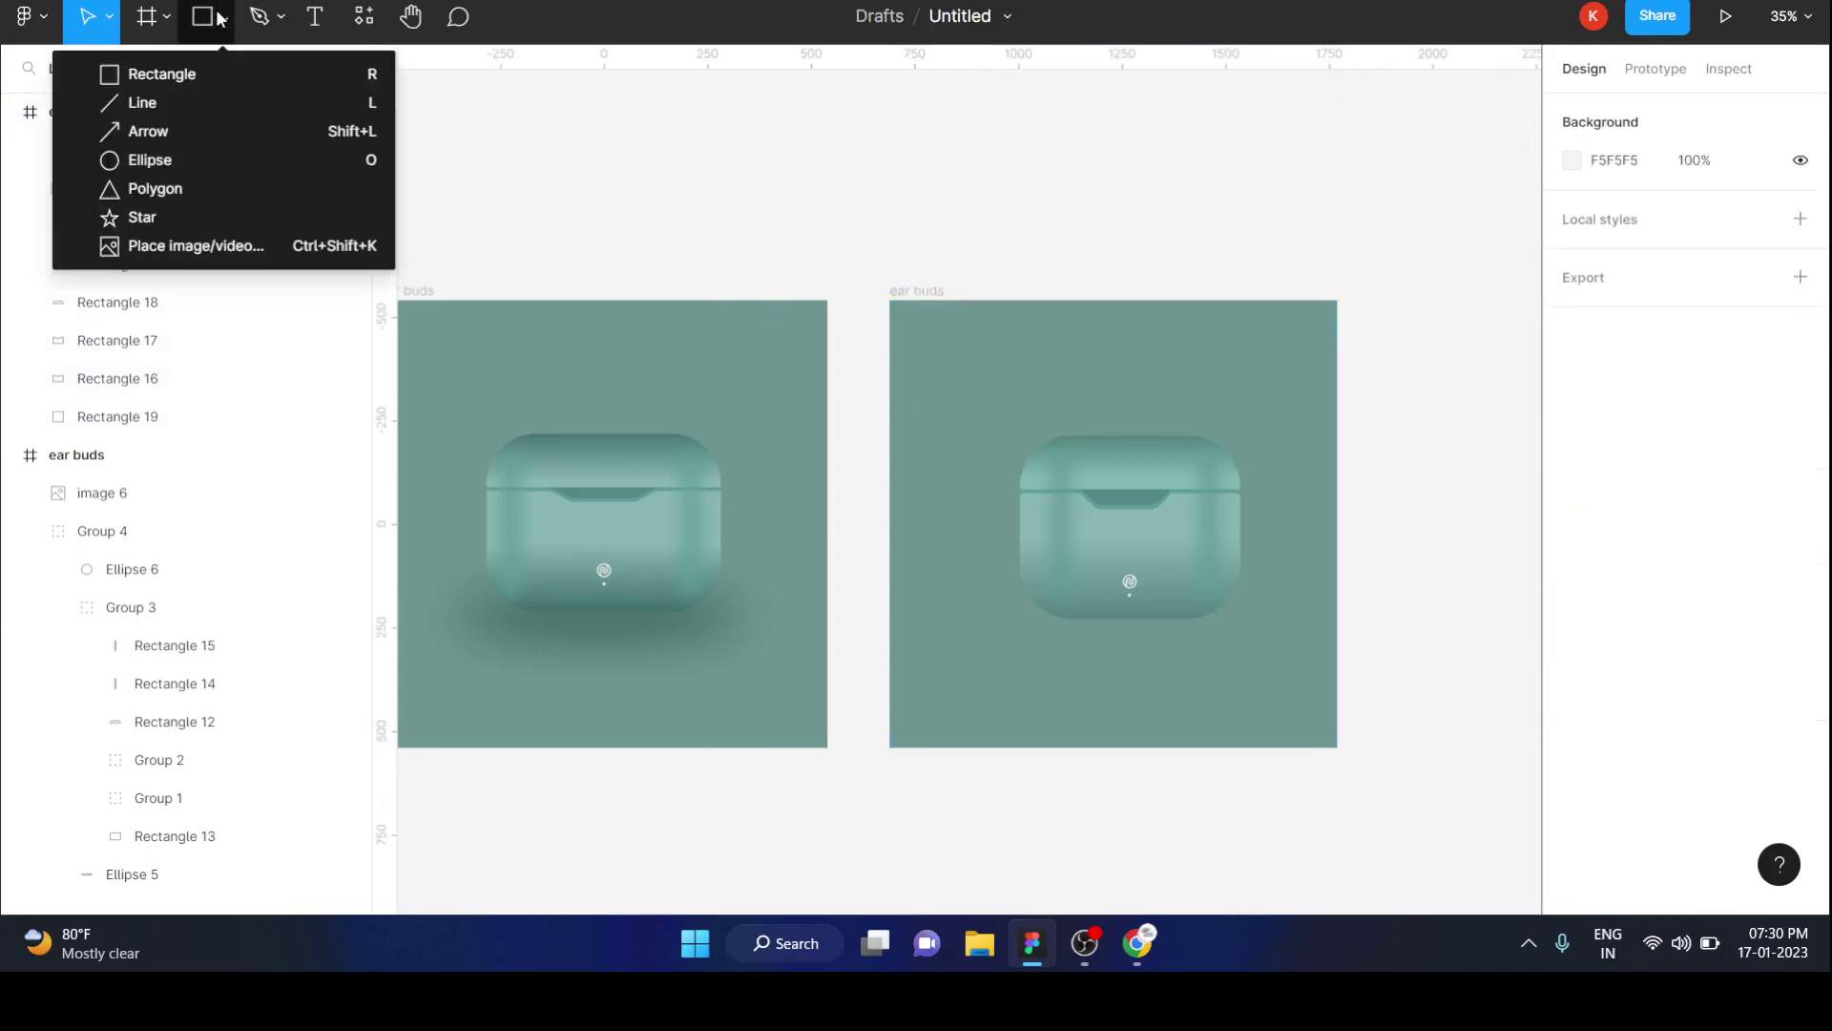
left_click(183, 159)
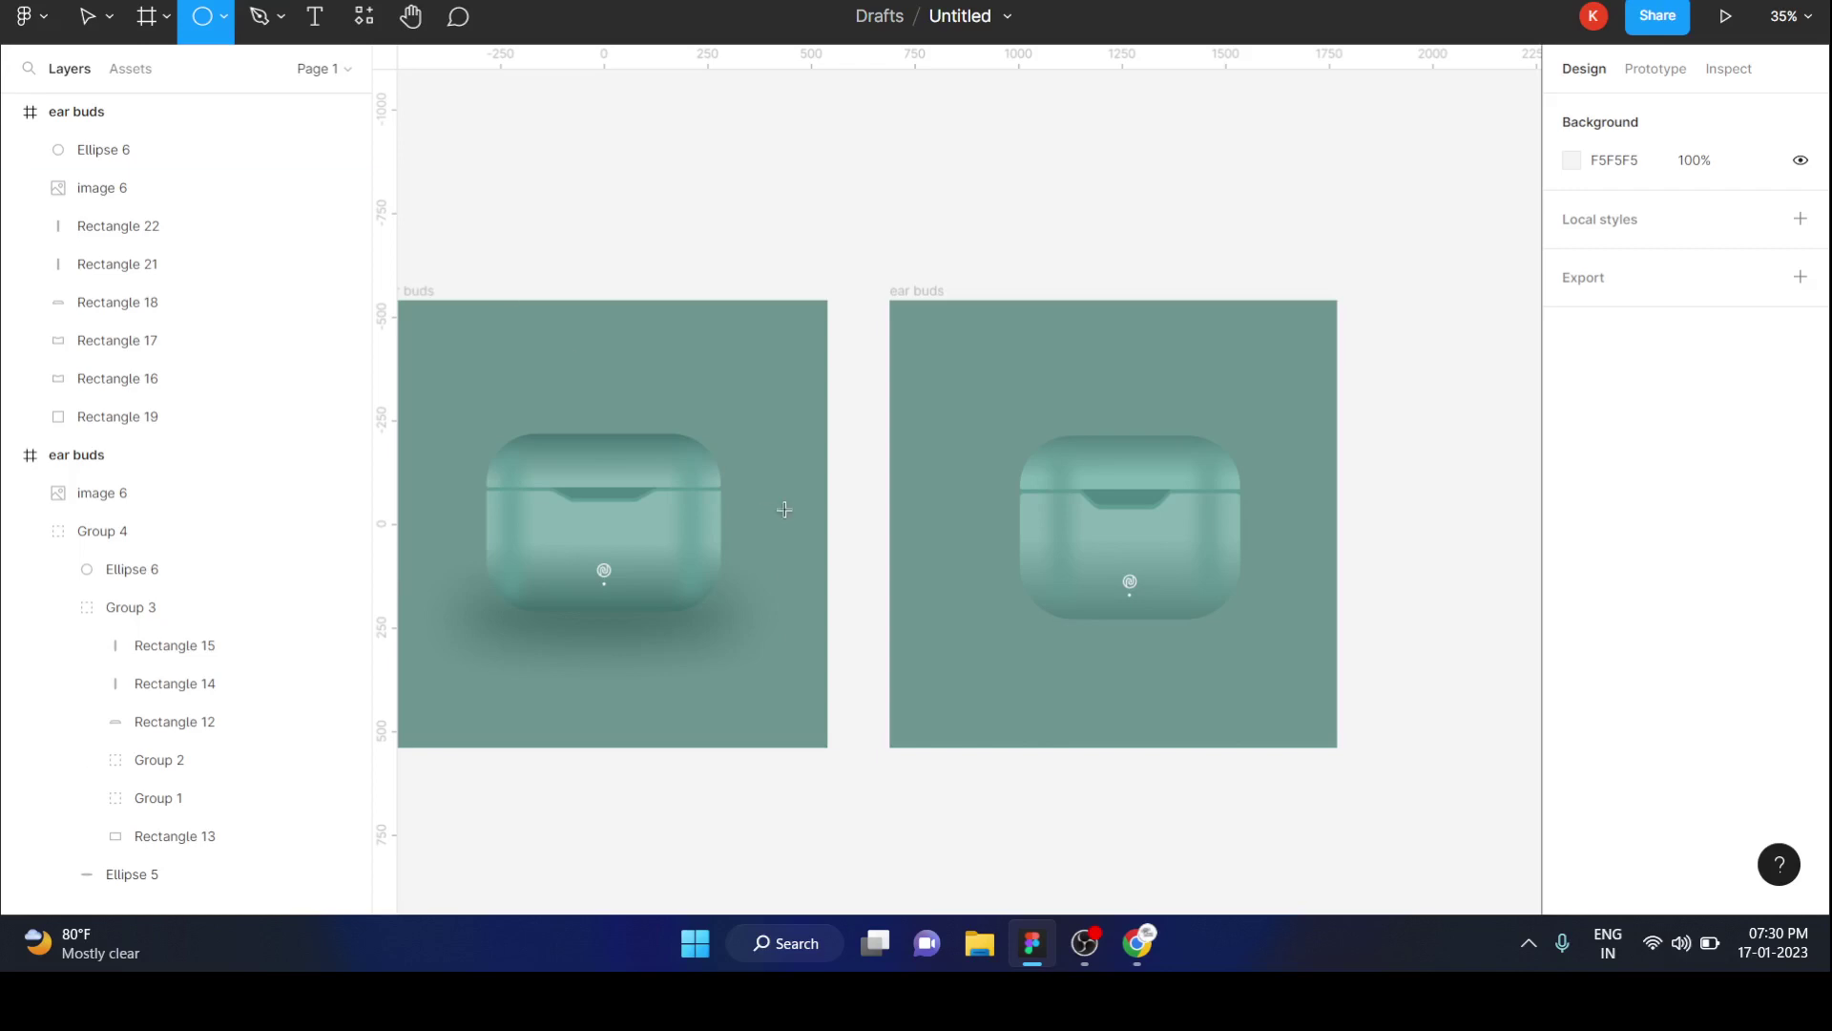
mouse_move(1005, 605)
left_mouse_down()
mouse_move(1383, 704)
mouse_move(1198, 703)
mouse_move(1202, 640)
left_mouse_up()
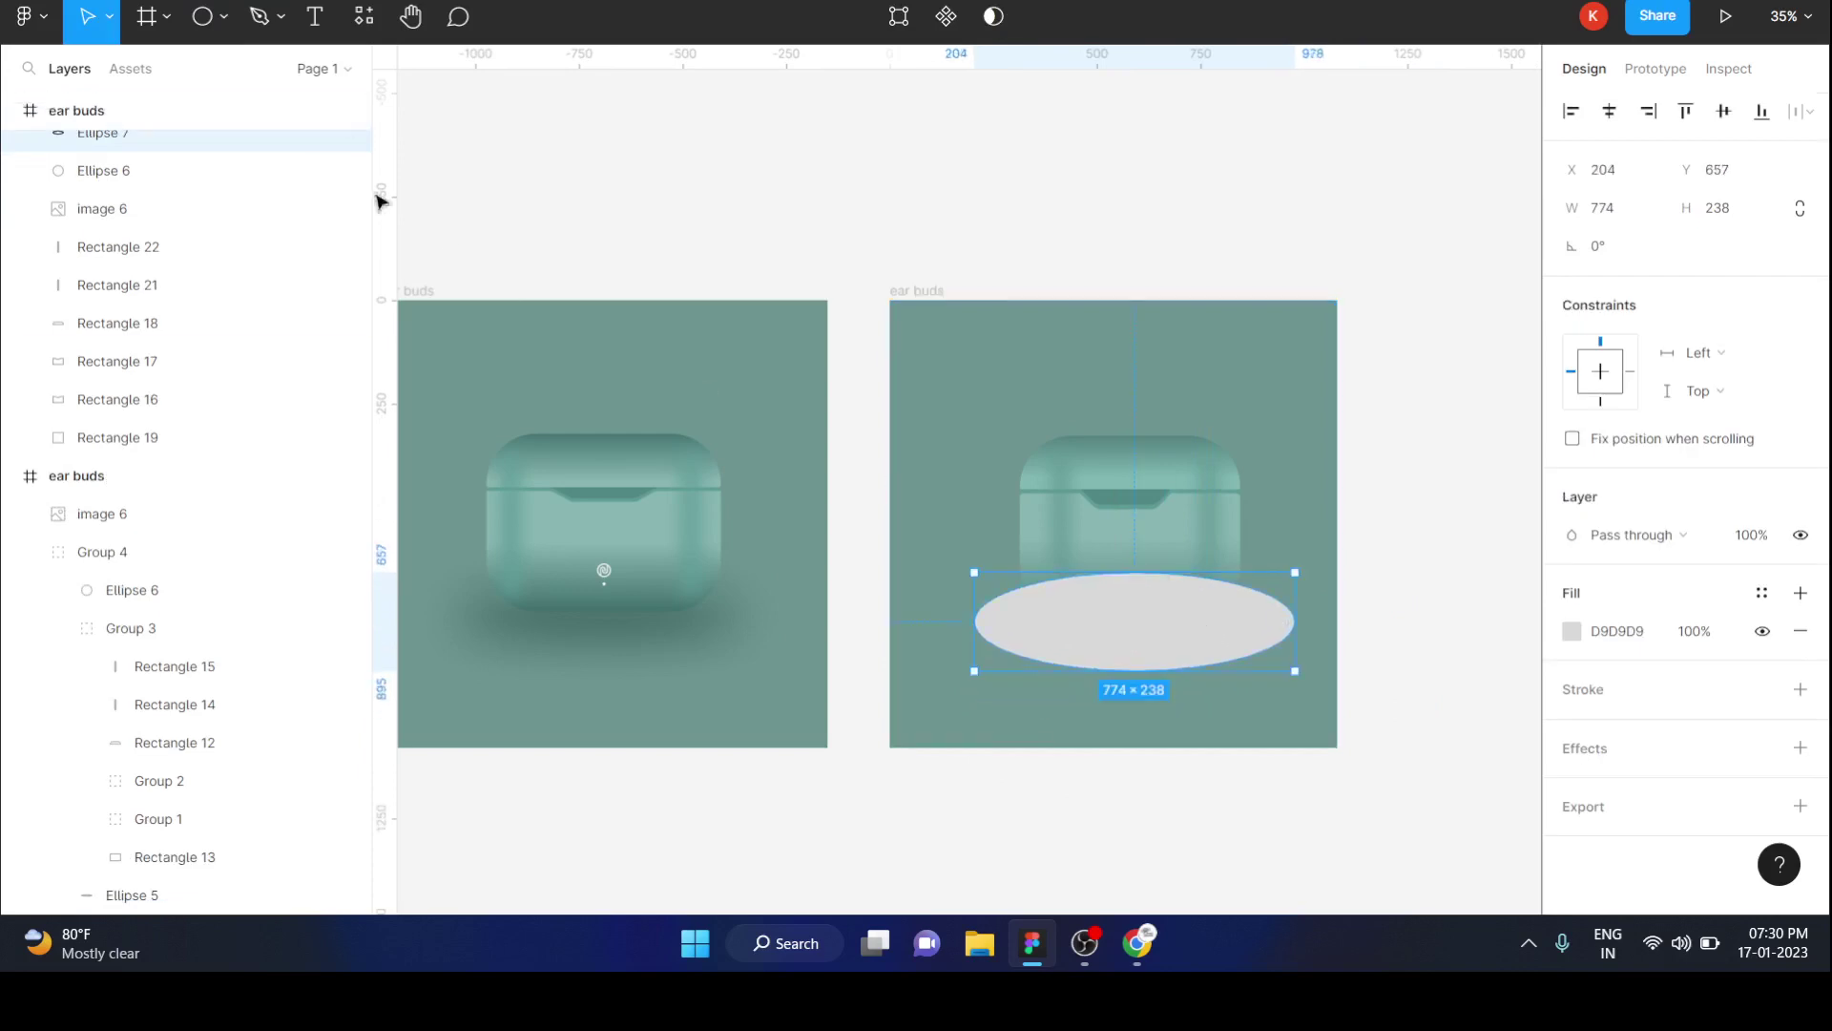
left_click_drag(147, 485, 140, 469)
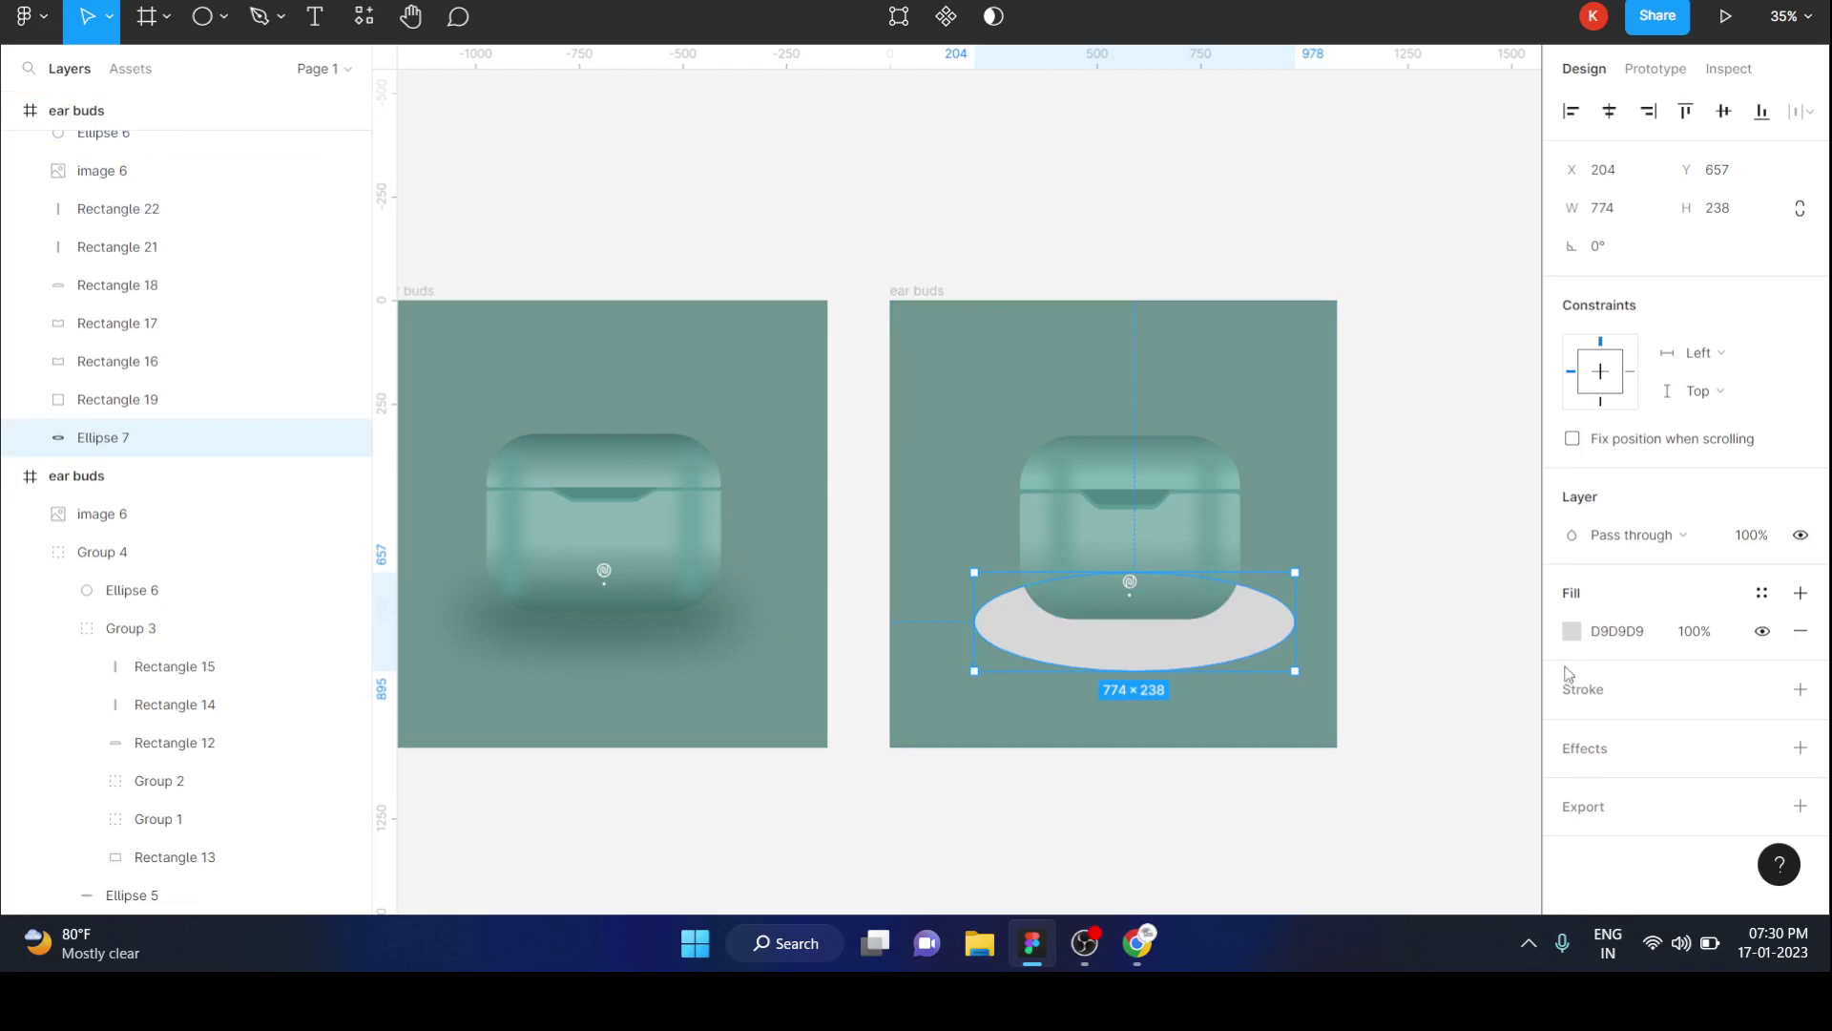
Add a layer blur effect to the ellipse and fill it with 5A817D sampled from the reference shadow.
left_click(1589, 750)
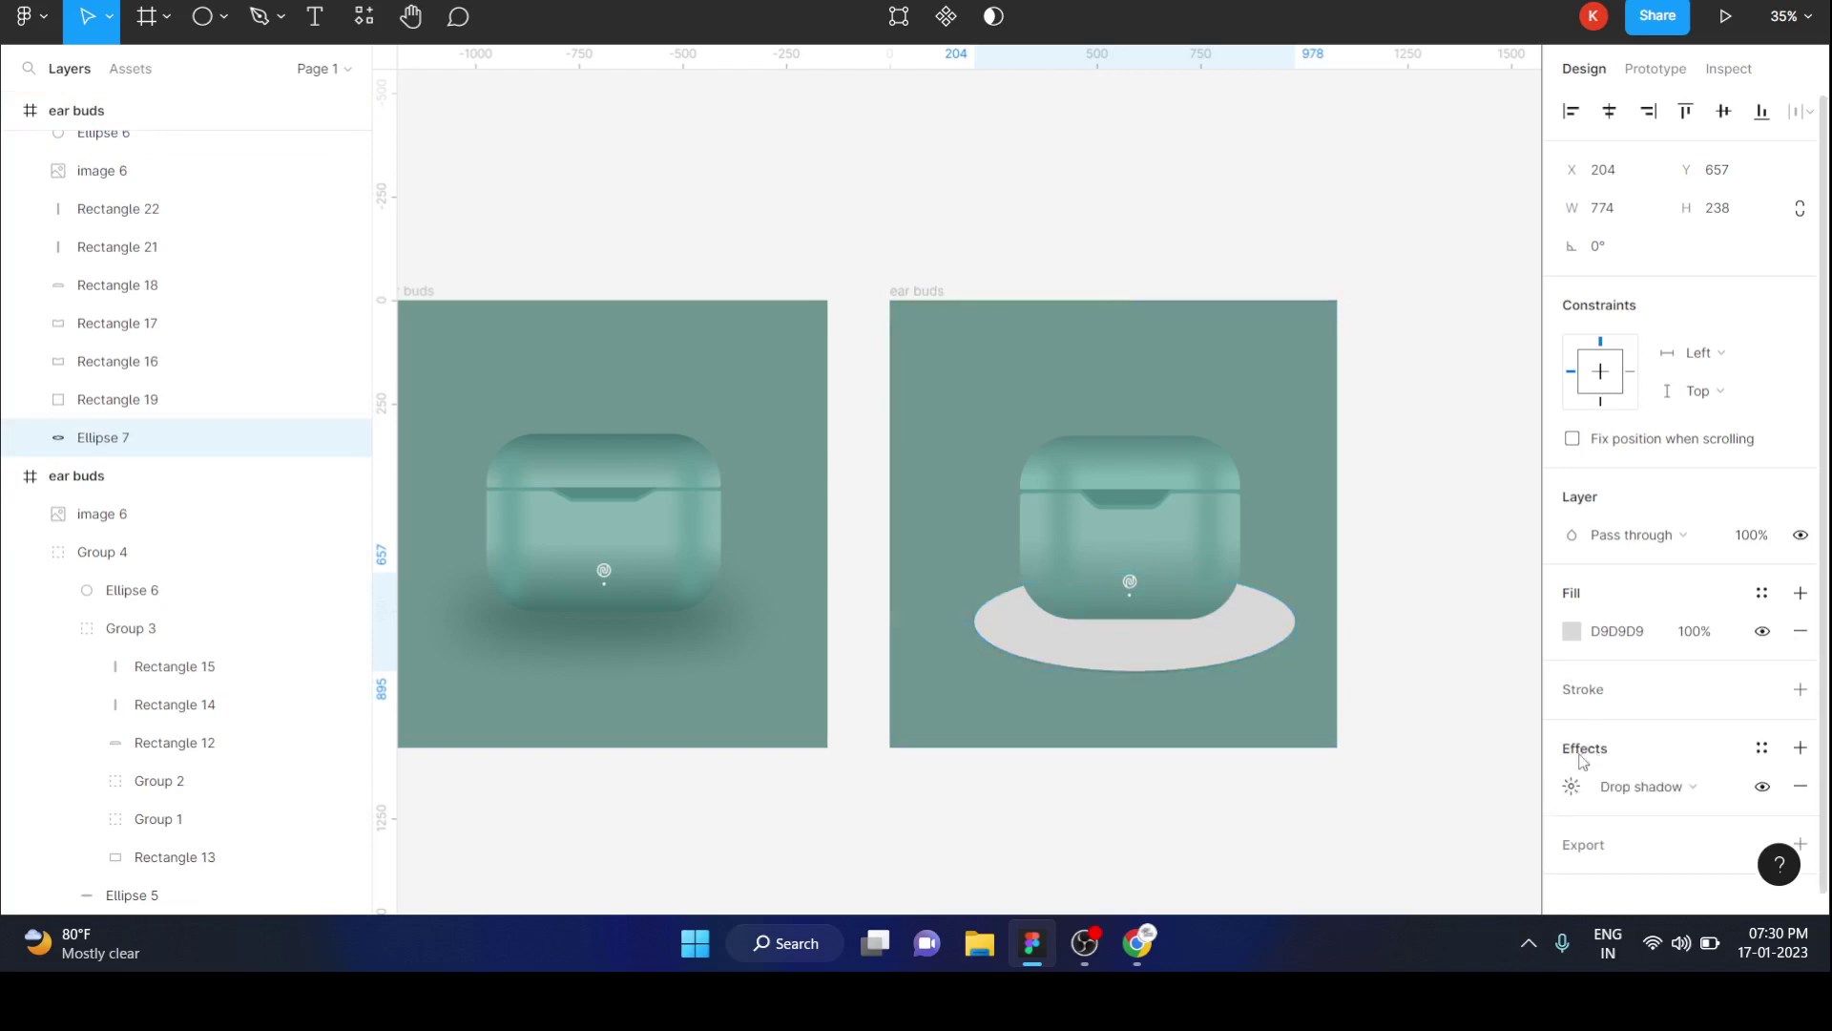
left_click(1630, 788)
left_click(1642, 817)
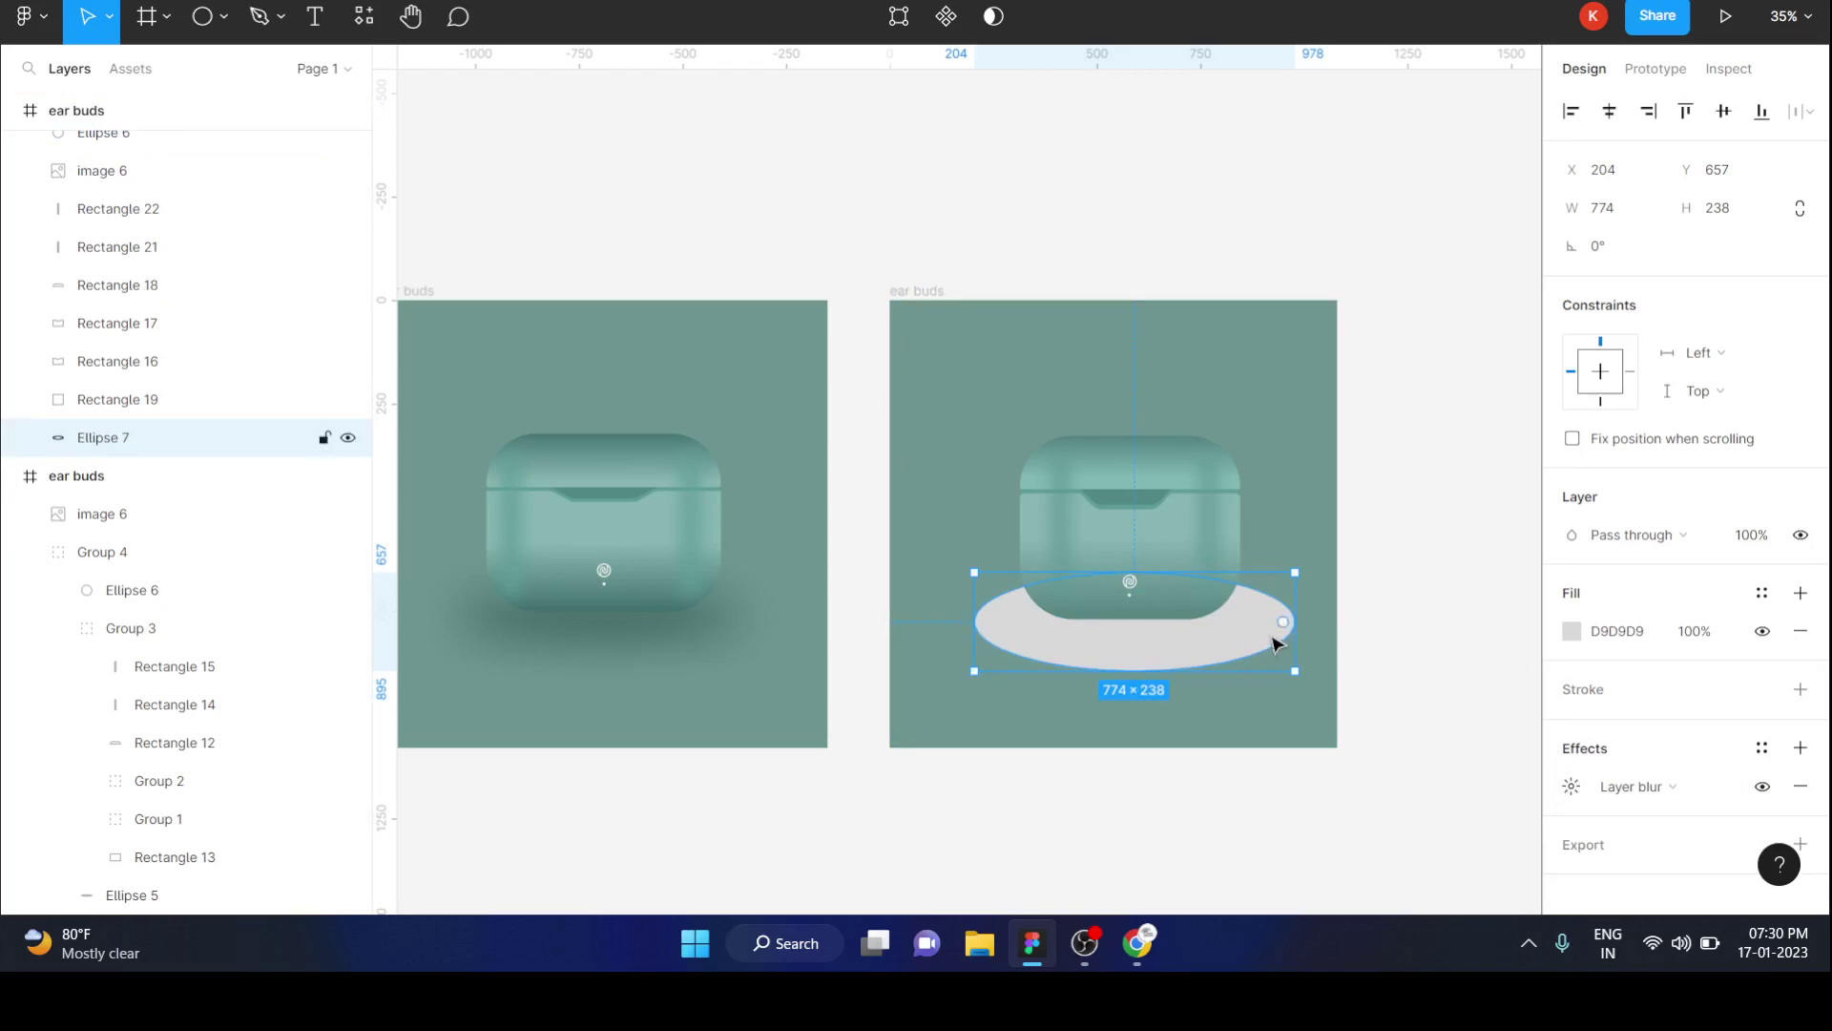
key("i")
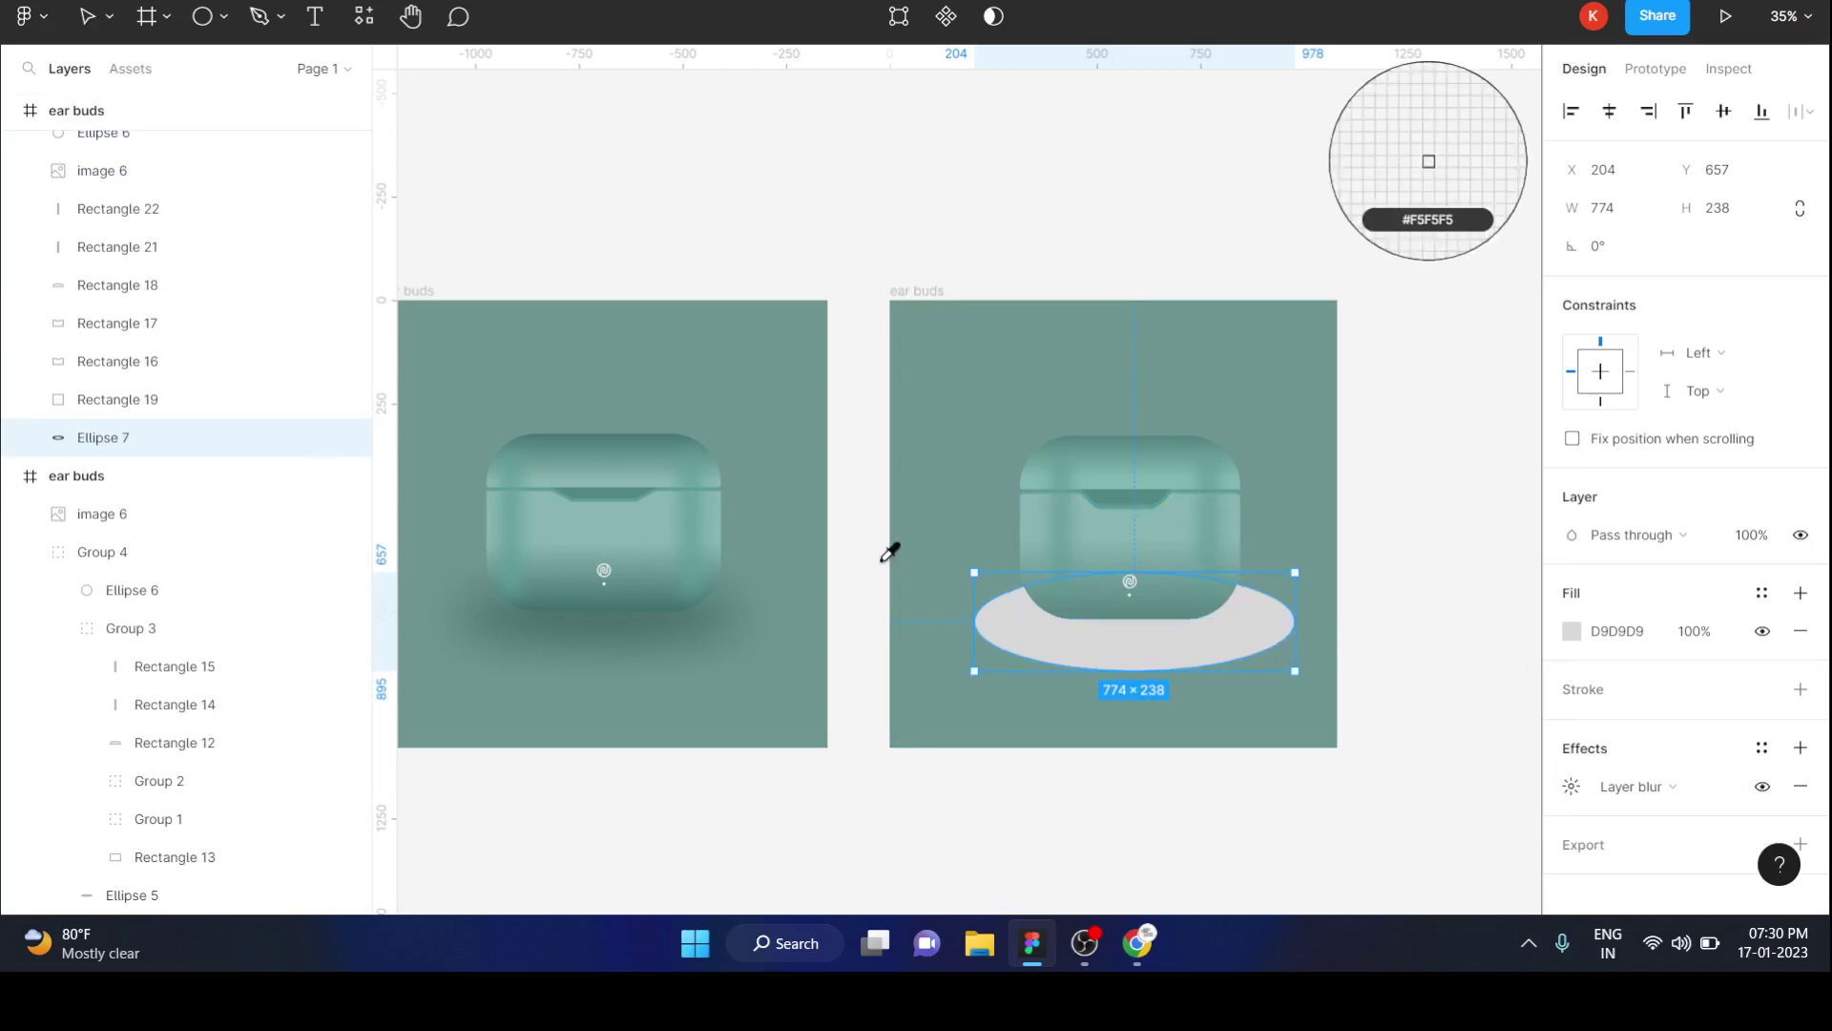
left_click(718, 615)
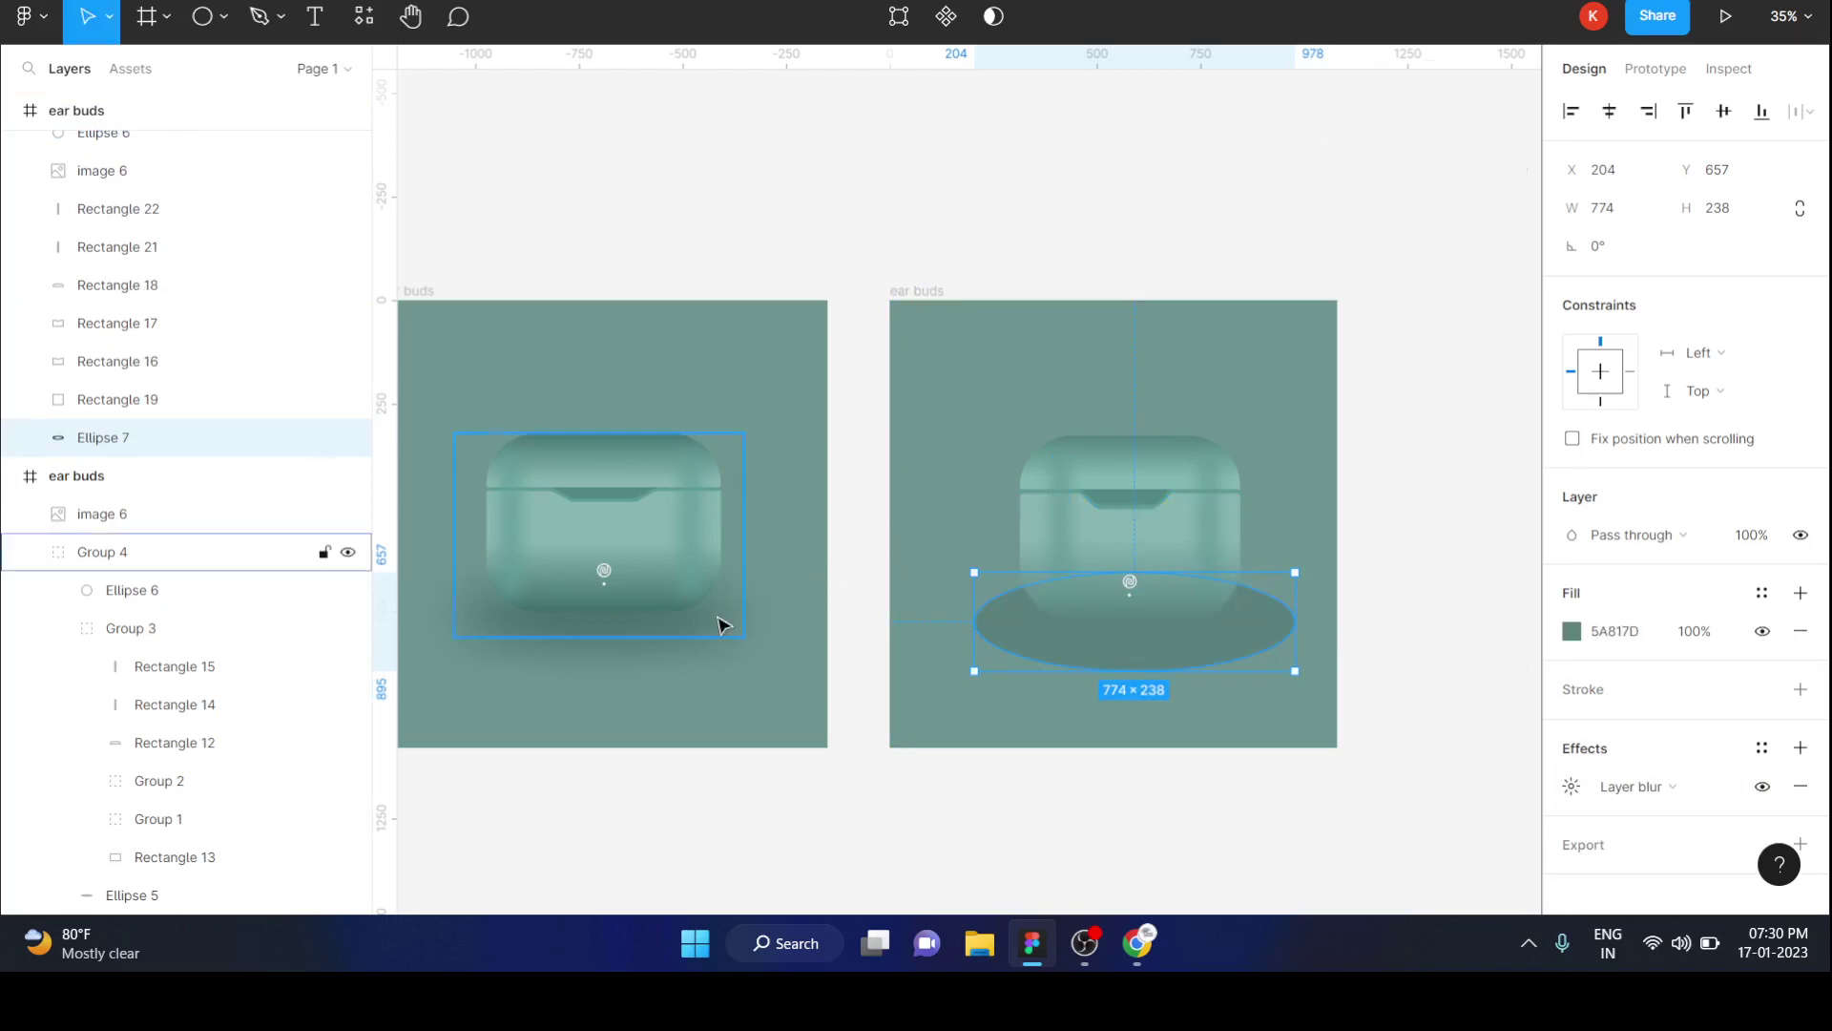
Set the shadow ellipse's layer blur to 117.
left_click(1570, 787)
left_click_drag(1288, 843, 27, 819)
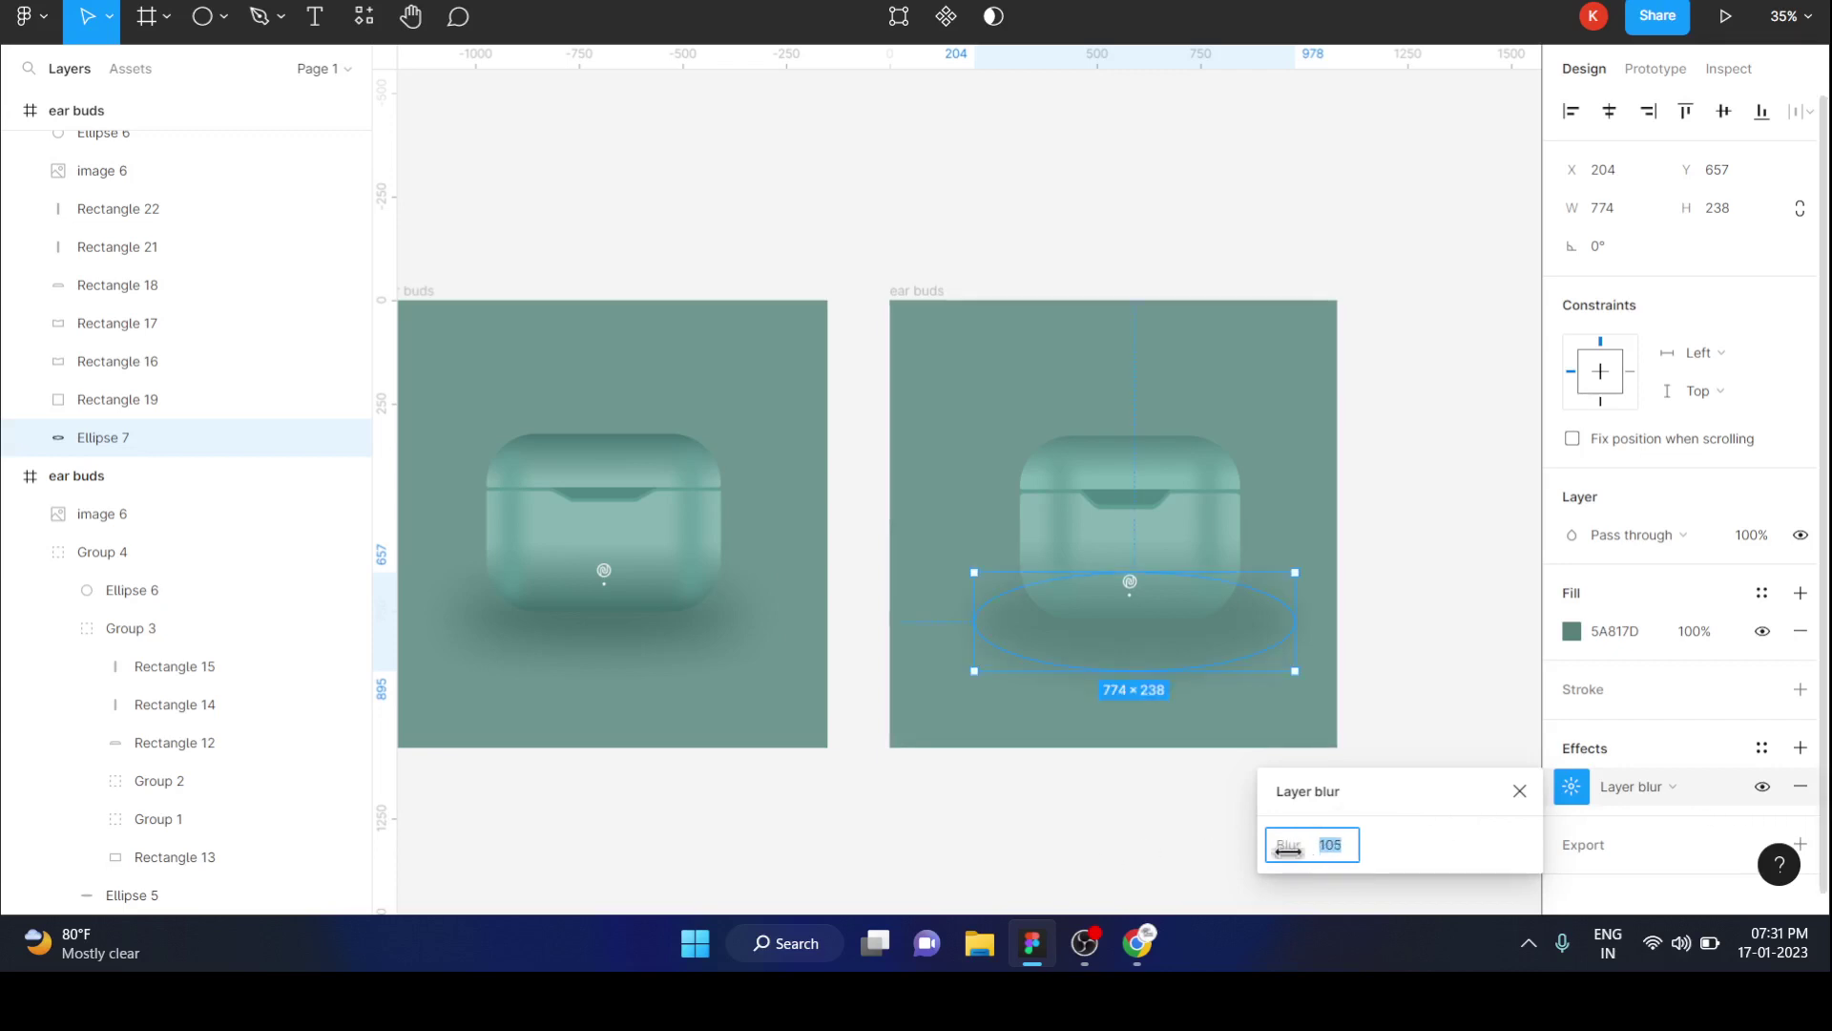
mouse_move(1289, 850)
left_mouse_down()
mouse_move(1460, 853)
mouse_move(1288, 849)
left_mouse_up()
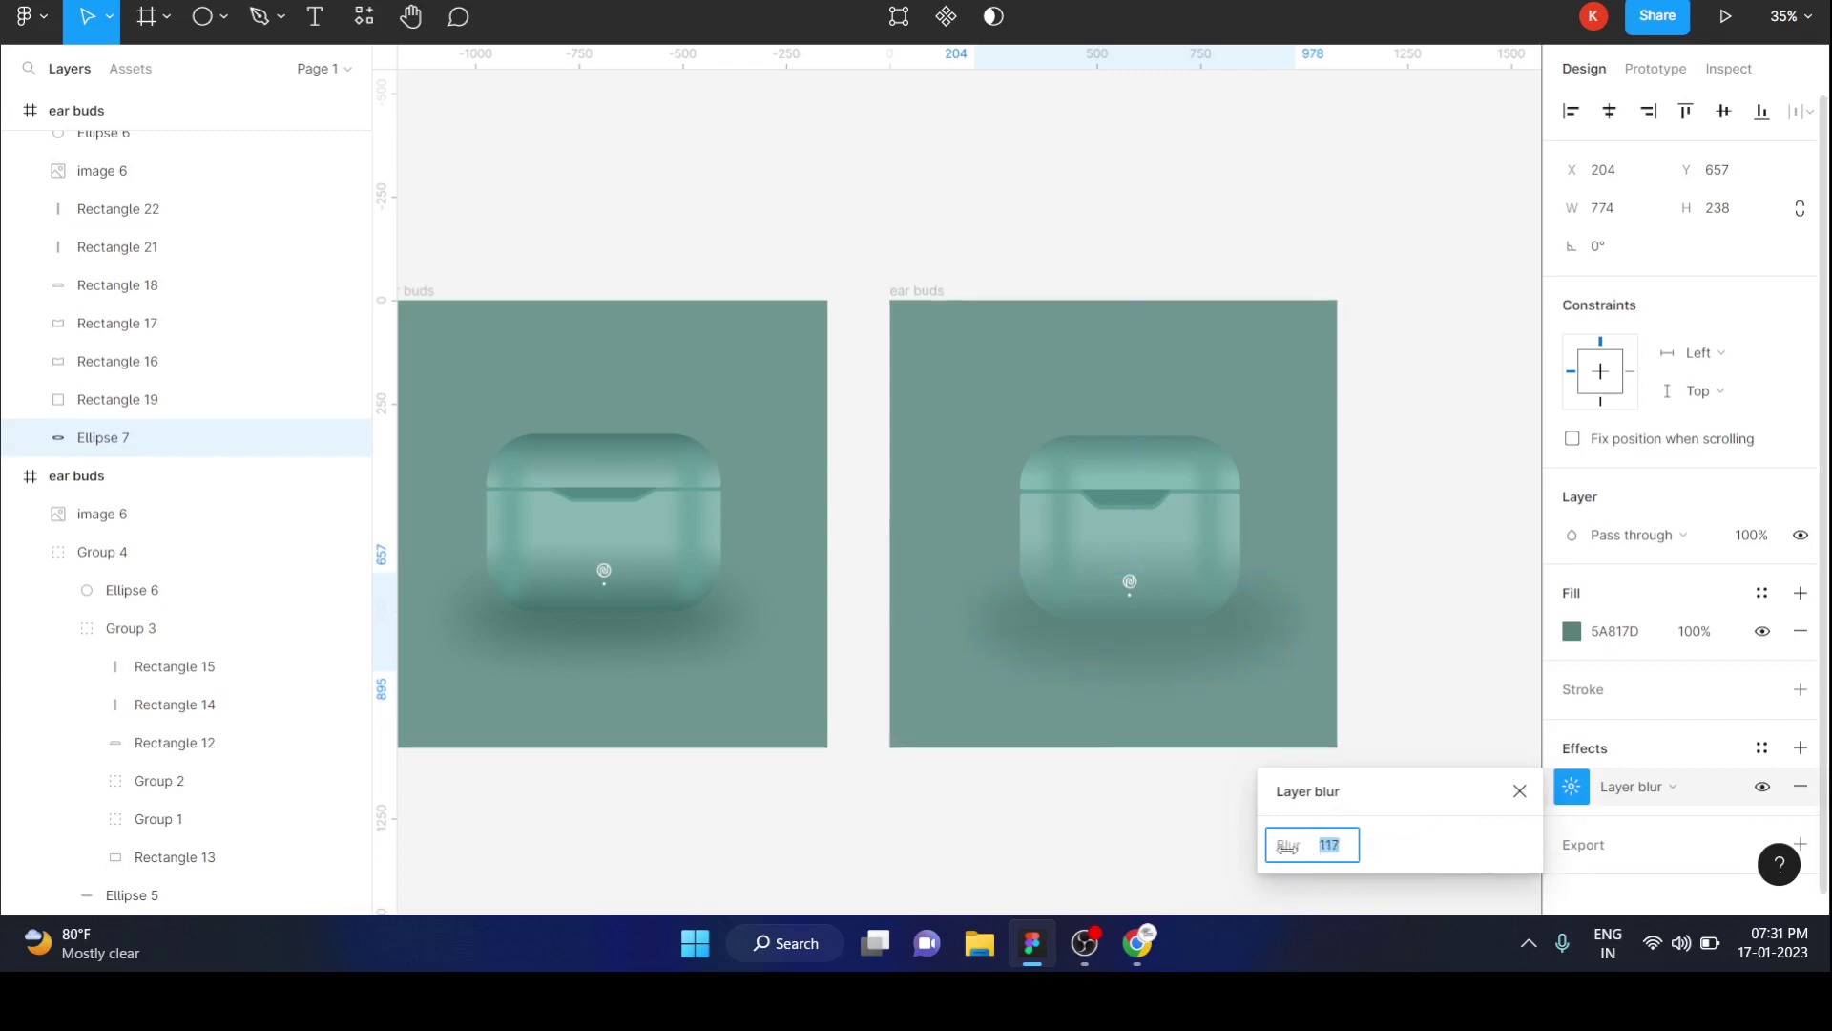
left_click(1519, 790)
Move the blurred shadow ellipse under the new case to X 188, Y 656.
left_click_drag(1210, 630, 1204, 631)
key("Up")
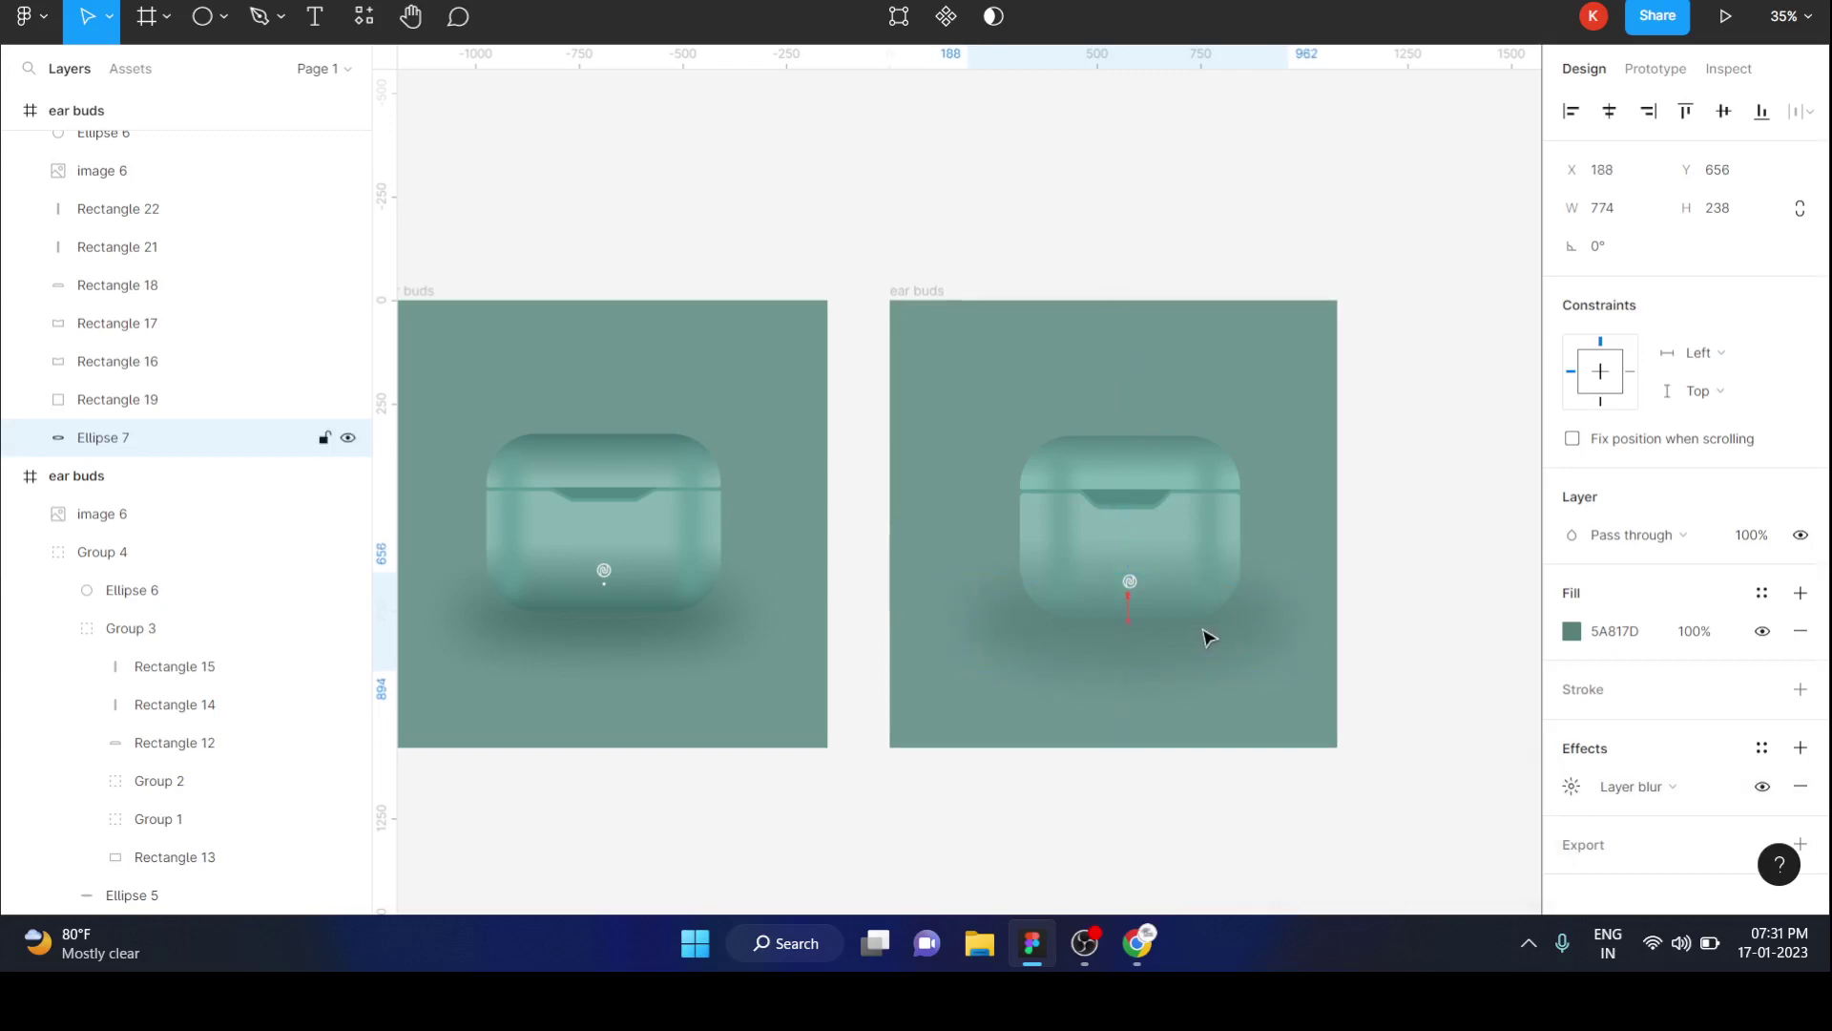
left_click(1434, 582)
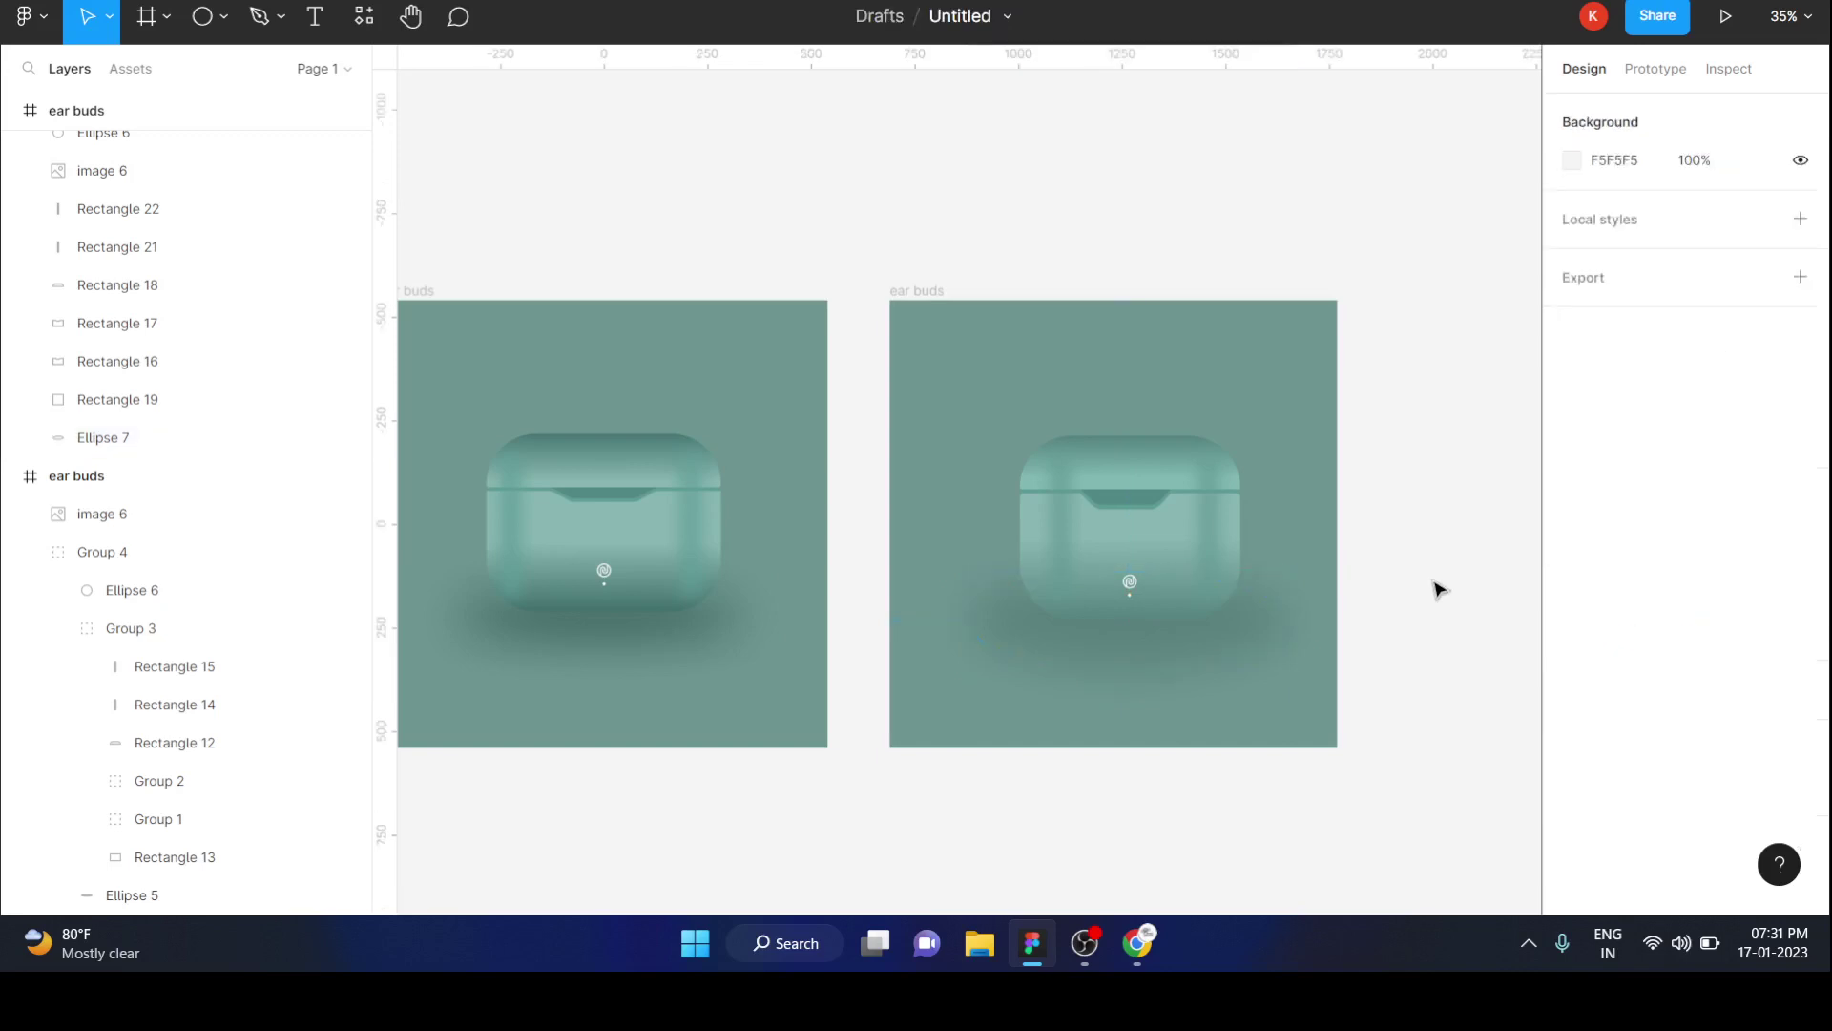
scroll(1439, 588, "up", 5)
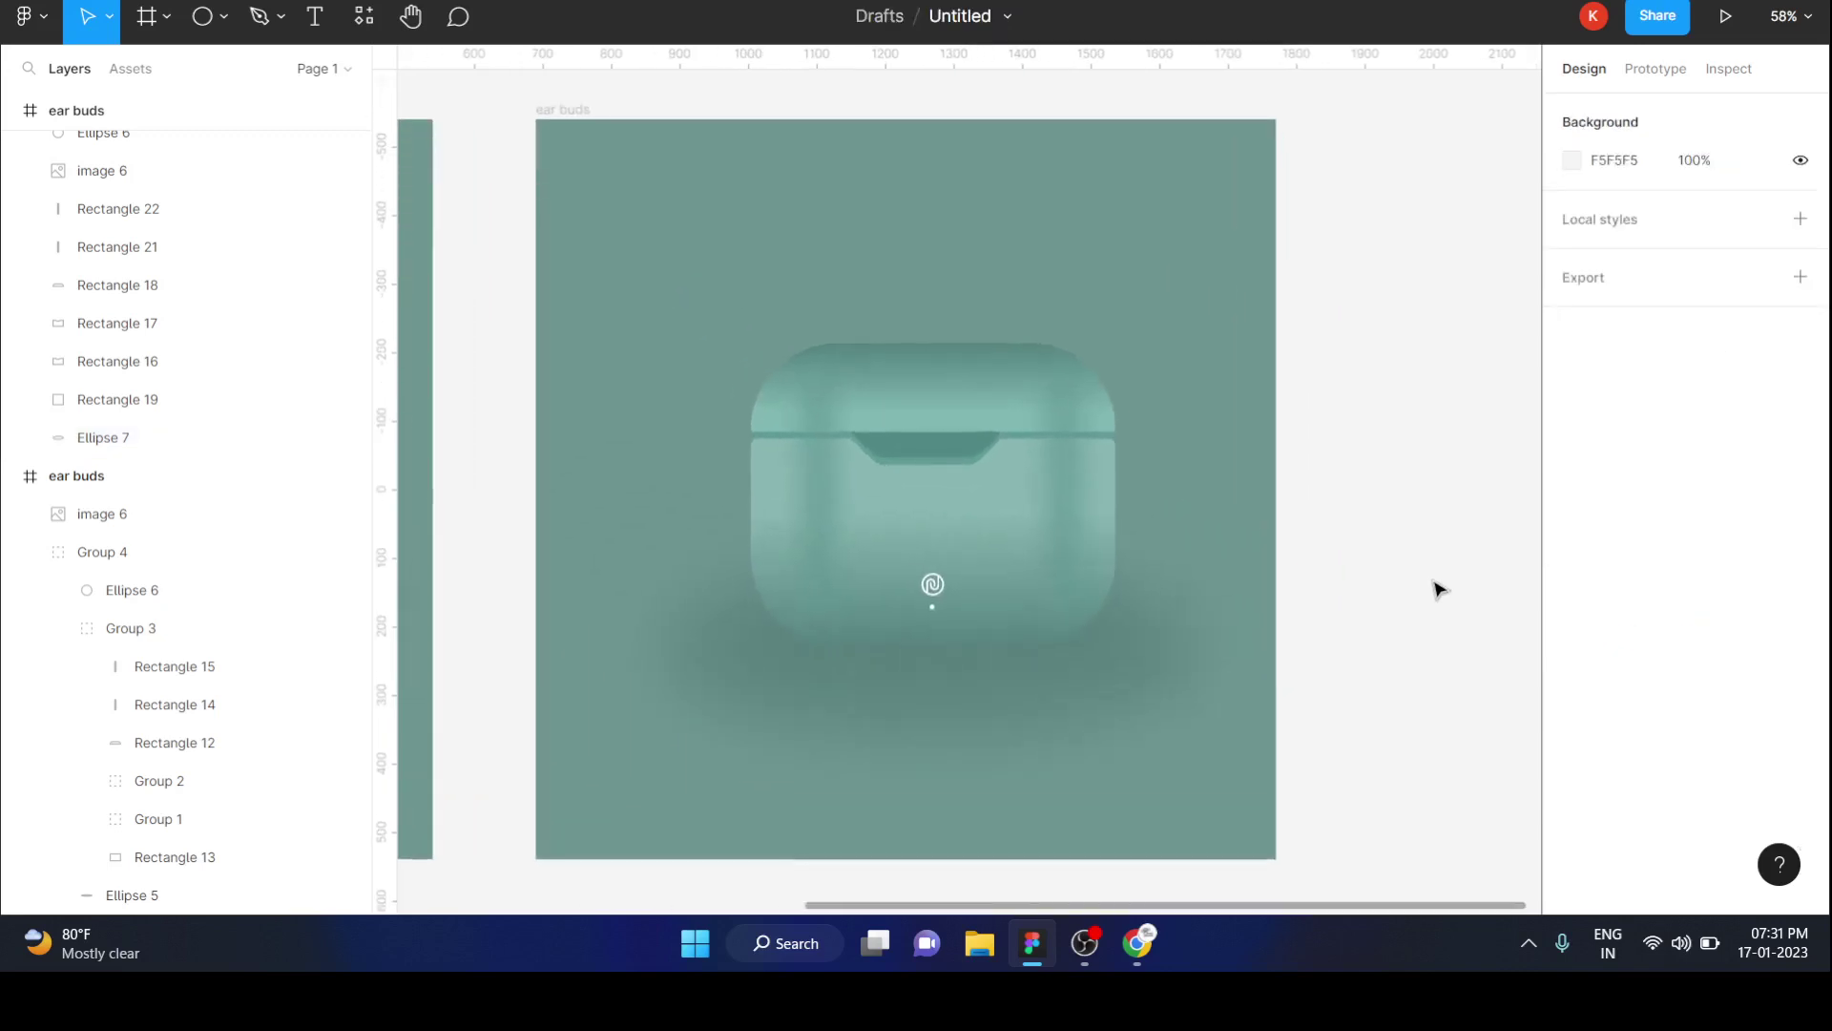
scroll(1440, 589, "down", 2)
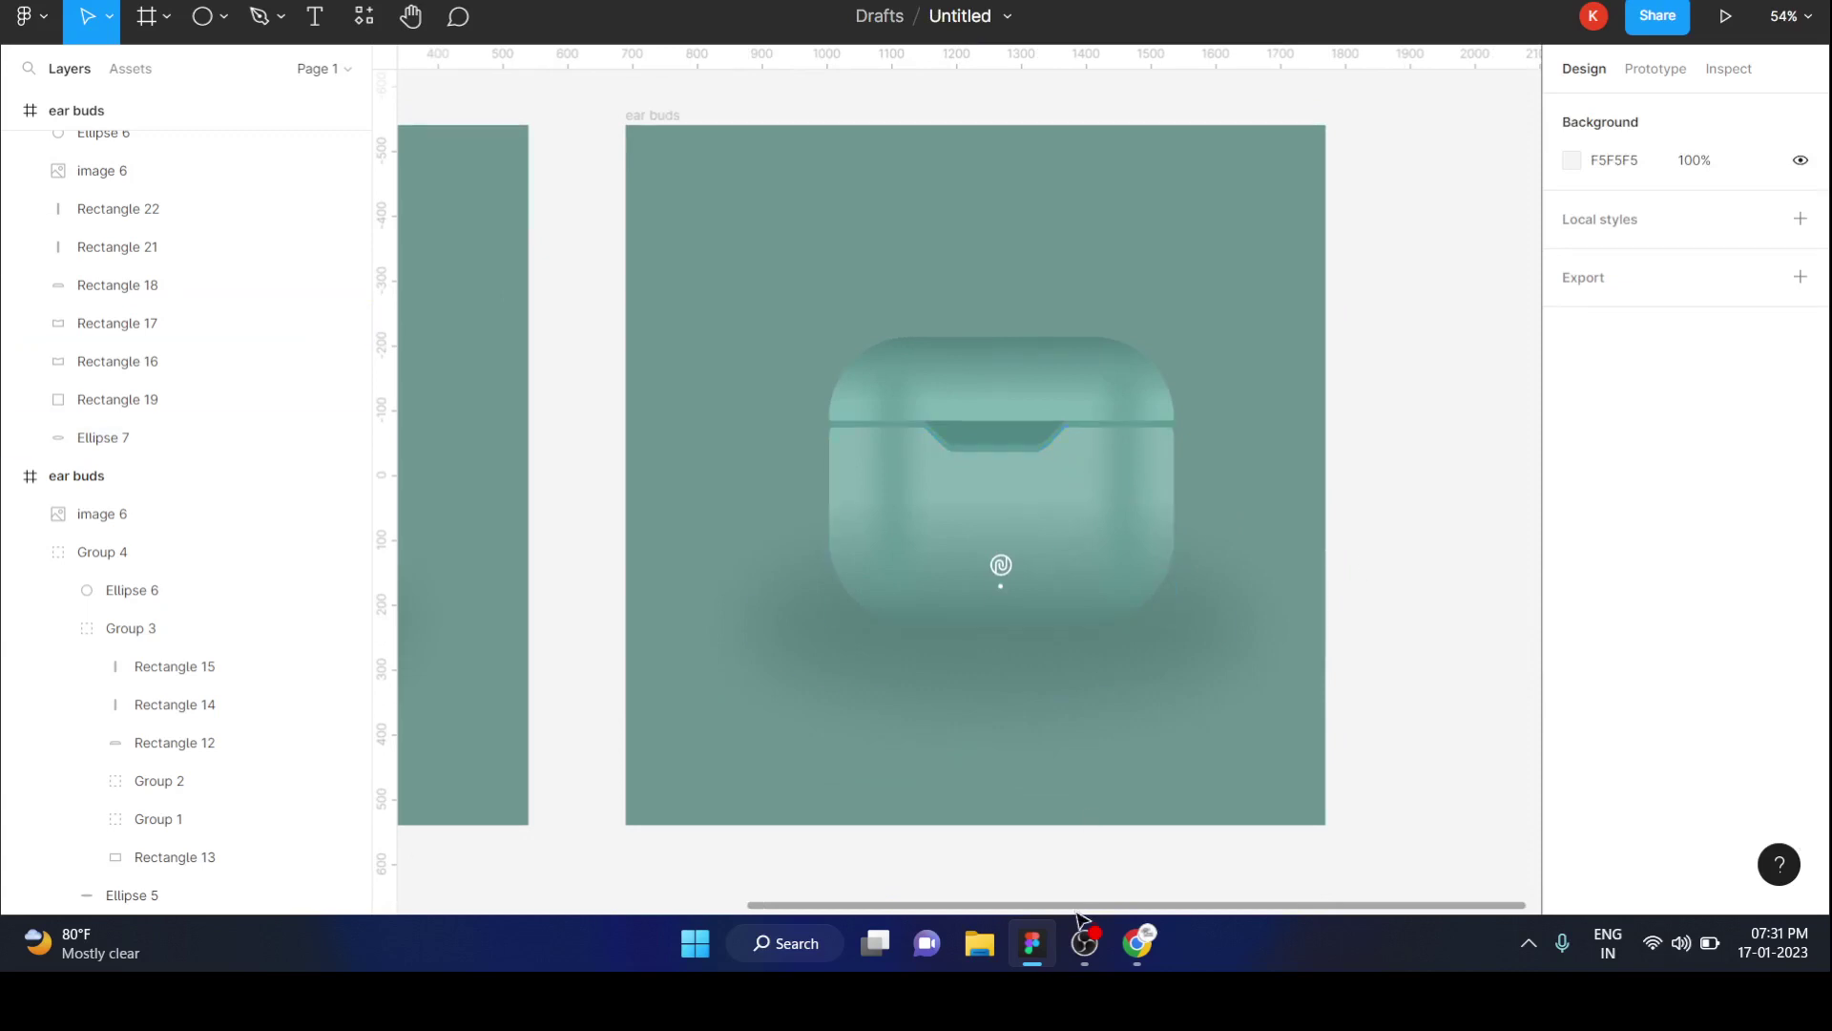
mouse_move(1077, 957)
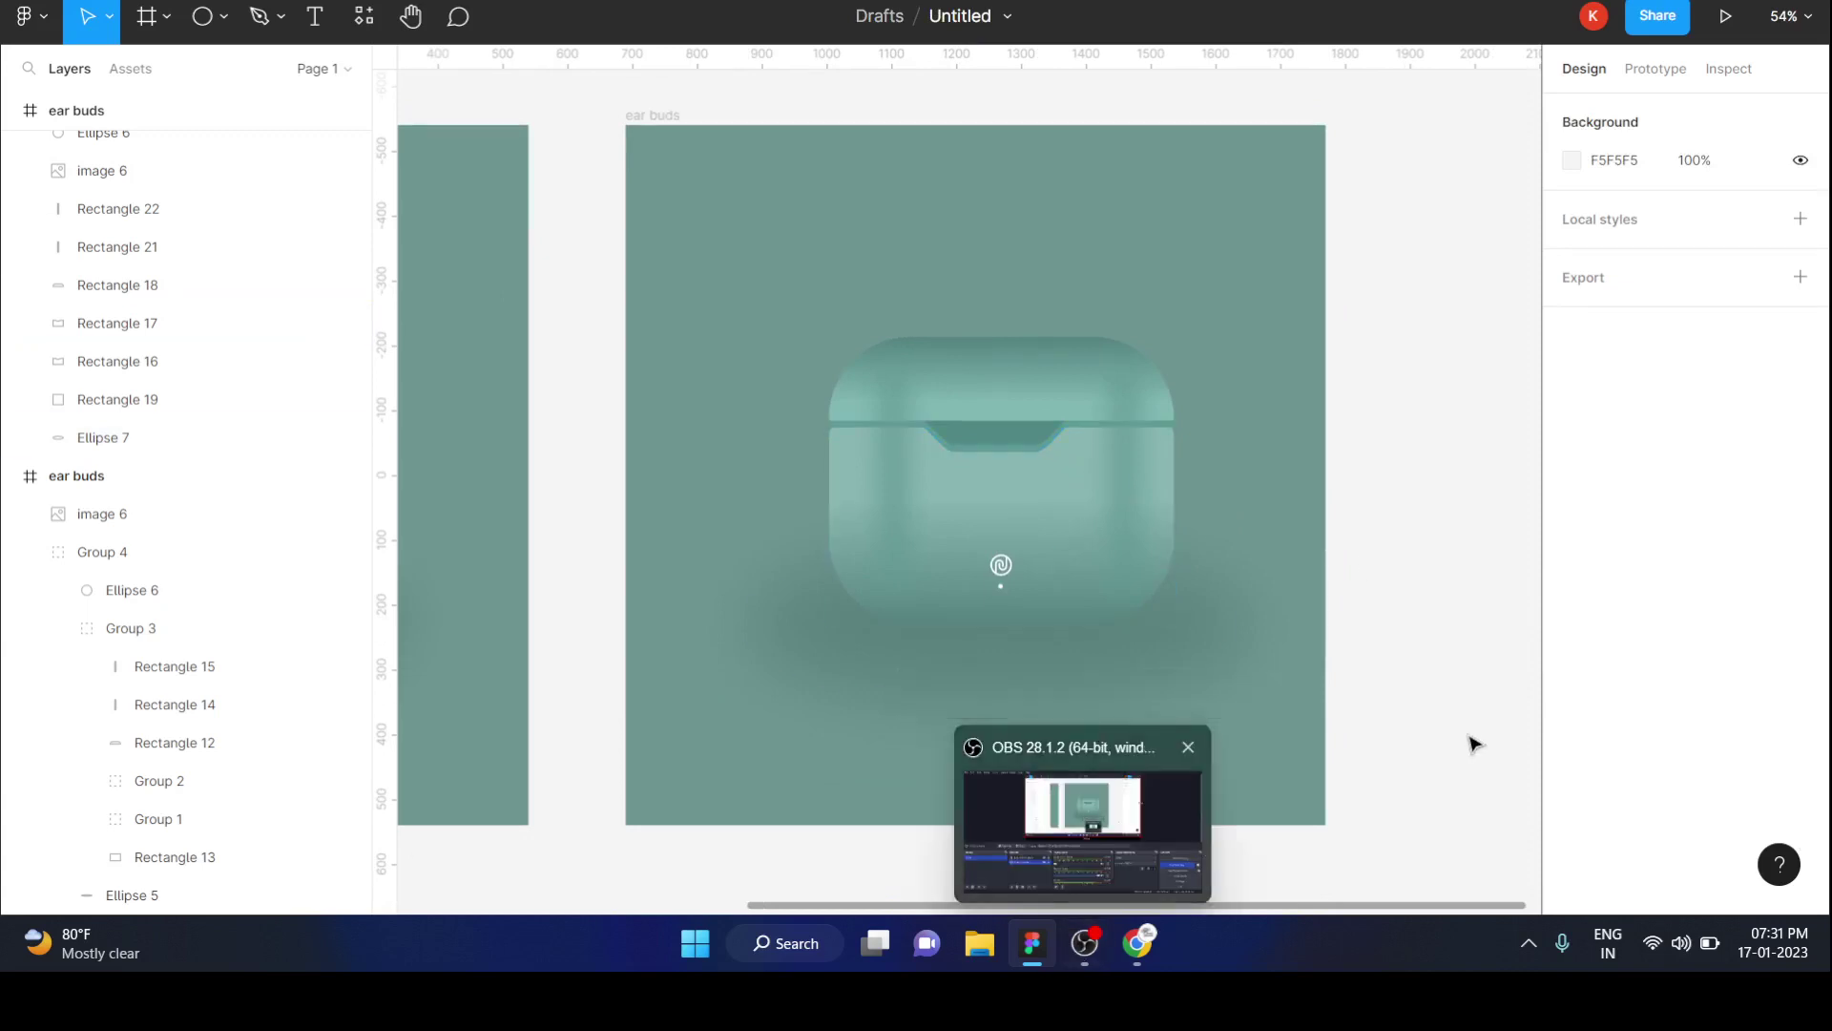